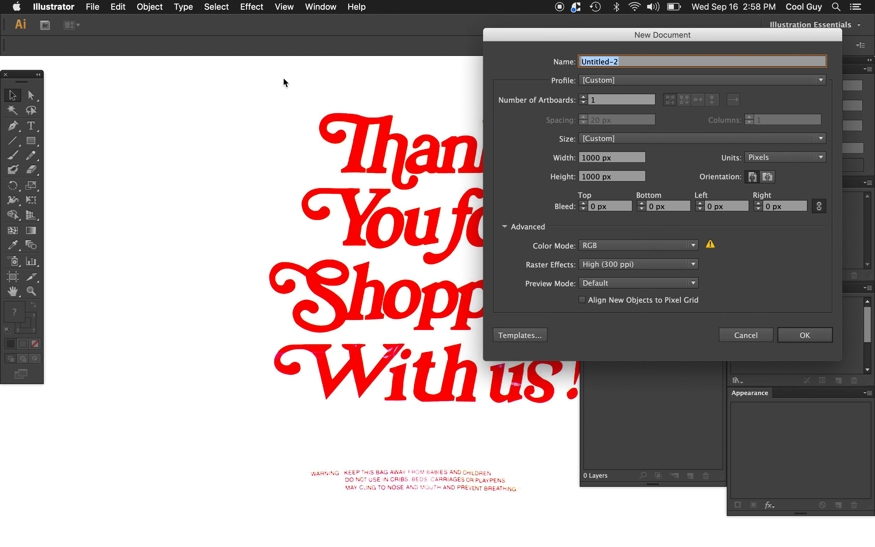
Create a one-artboard document named Thank You, 1000 px wide by 1000 px high, in RGB with pixel units.
{"action": "type", "text": "Thank You"}
{"action": "left_click", "coordinate": [779, 158]}
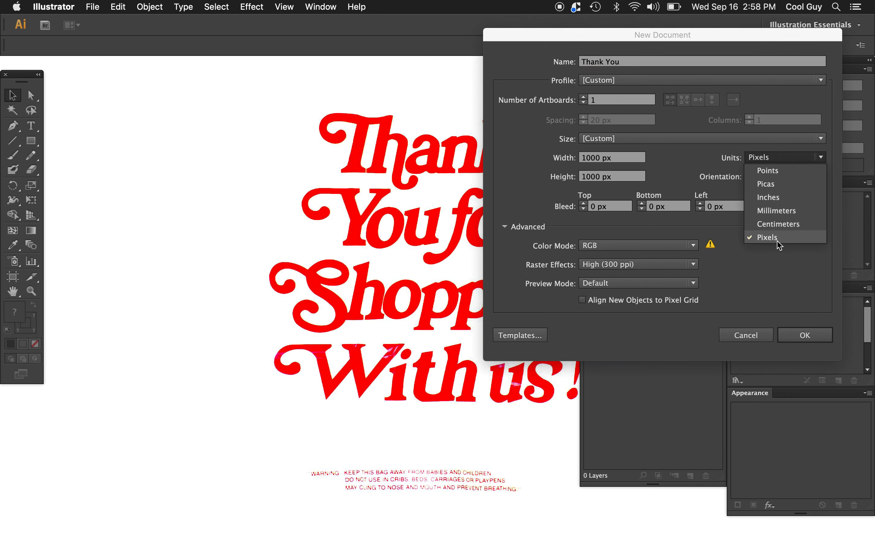
{"action": "left_click", "coordinate": [763, 286]}
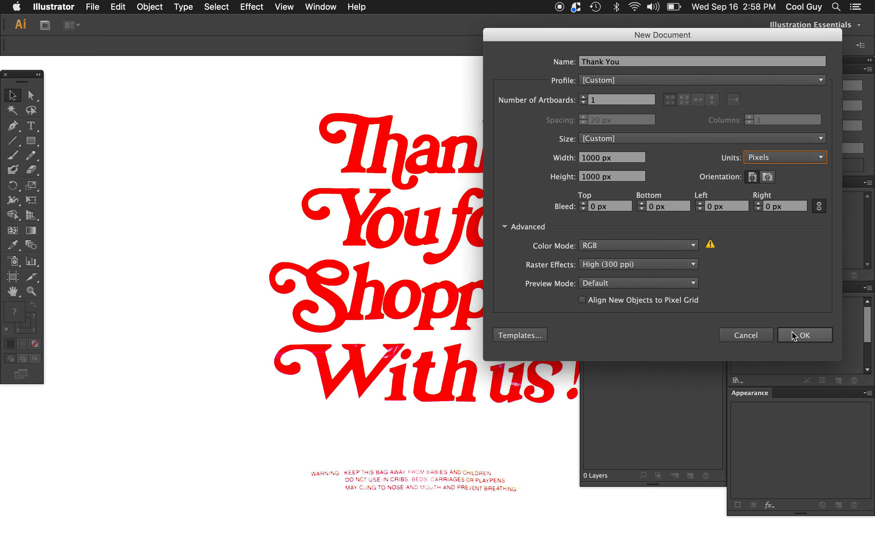
{"action": "left_click", "coordinate": [803, 340]}
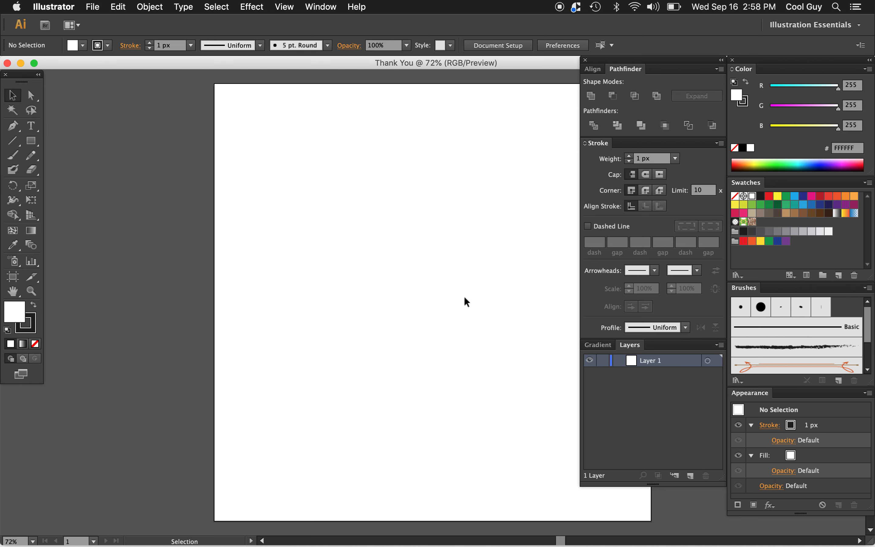
Place the Thank-you-for-shopping-bg.jpg image from the Desktop into the document as an embedded file.
{"action": "key", "text": "z"}
{"action": "left_click", "coordinate": [440, 316], "text": "alt"}
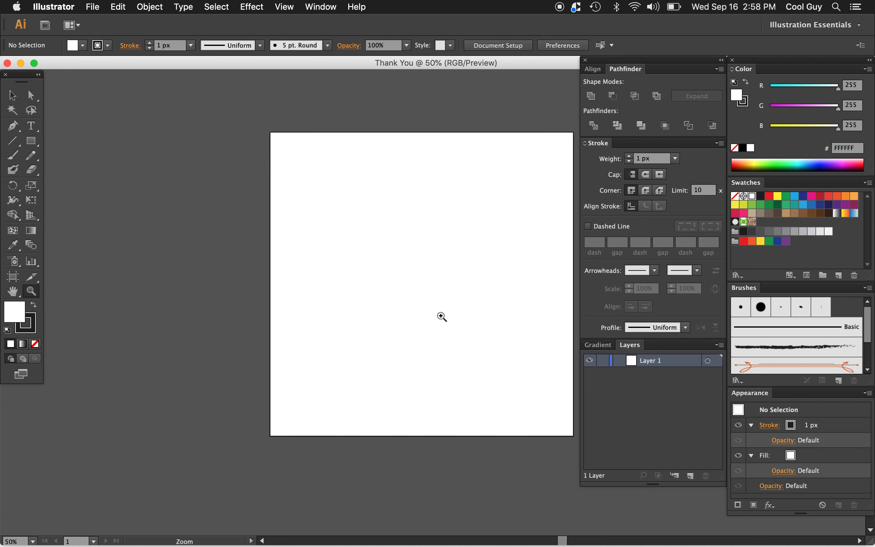
{"action": "left_click", "coordinate": [93, 7]}
{"action": "left_click", "coordinate": [115, 187]}
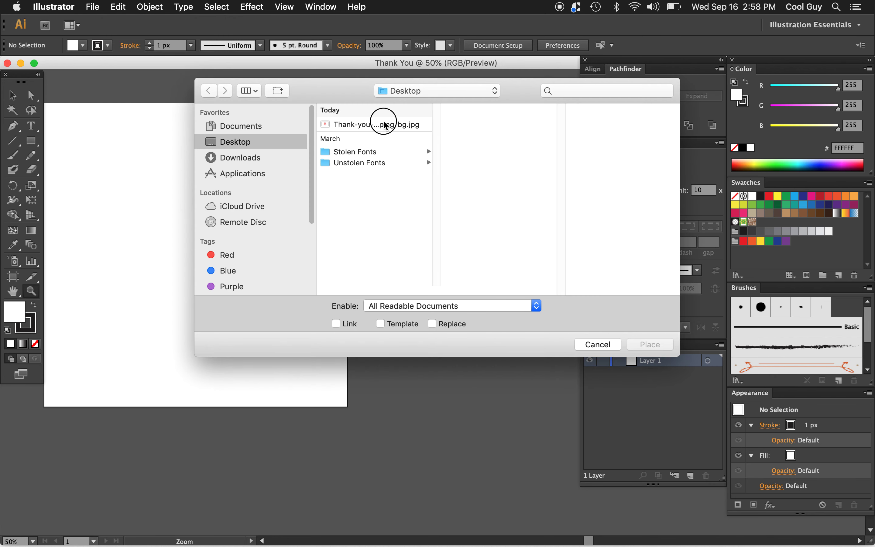
{"action": "left_click", "coordinate": [418, 127]}
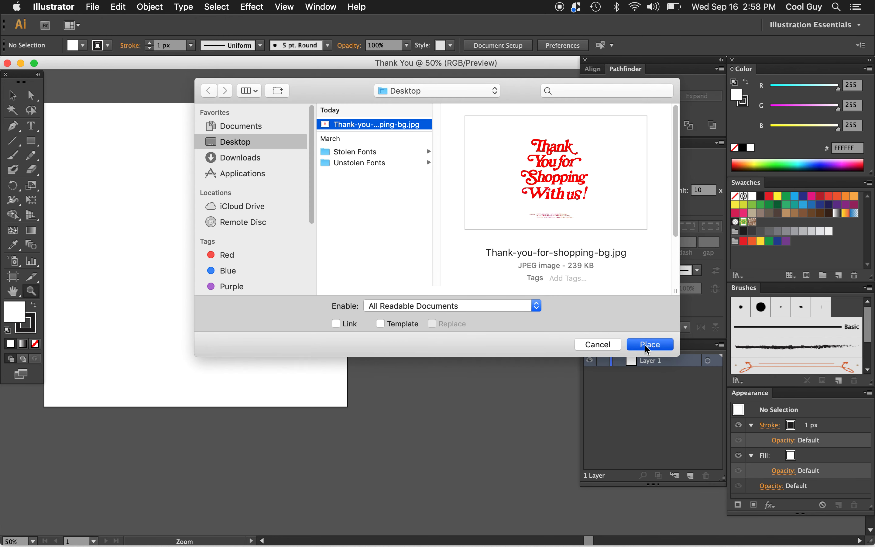
{"action": "key", "text": "Return"}
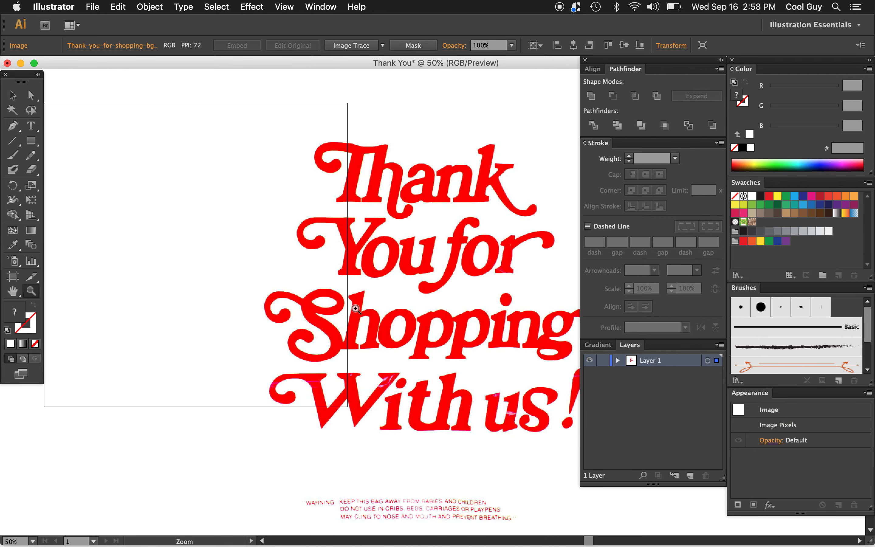
Draw a rectangle around the four lines of red lettering and use it as a clipping mask to crop the placed image.
{"action": "key", "text": "super+minus"}
{"action": "key", "text": "super+minus"}
{"action": "scroll", "coordinate": [362, 318], "scroll_direction": "right", "scroll_amount": 10}
{"action": "key", "text": "m"}
{"action": "left_click_drag", "start_coordinate": [167, 189], "coordinate": [349, 361]}
{"action": "key", "text": "v"}
{"action": "left_click_drag", "start_coordinate": [337, 108], "coordinate": [278, 244]}
{"action": "key", "text": "super+7"}
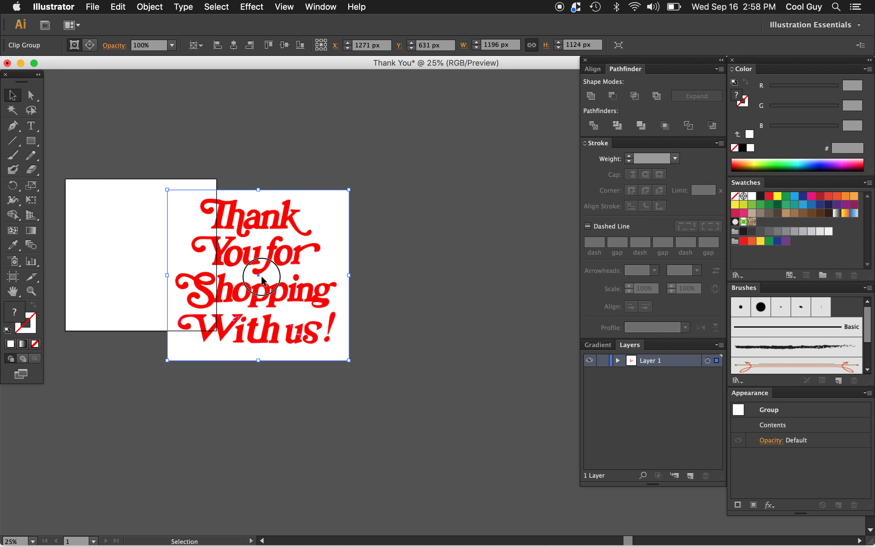
Place the clipped image just beside the blank artboard and scale it down to roughly the artboard's height.
{"action": "left_click_drag", "start_coordinate": [258, 278], "coordinate": [318, 264]}
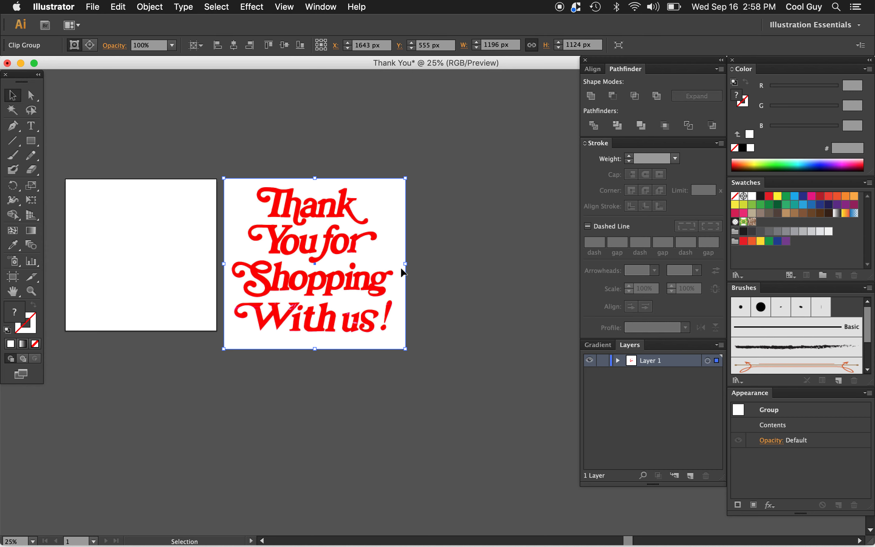
{"action": "left_click_drag", "start_coordinate": [405, 348], "coordinate": [386, 333]}
Lock the layer holding the clipped image and rename it Reference.
{"action": "left_click", "coordinate": [603, 361]}
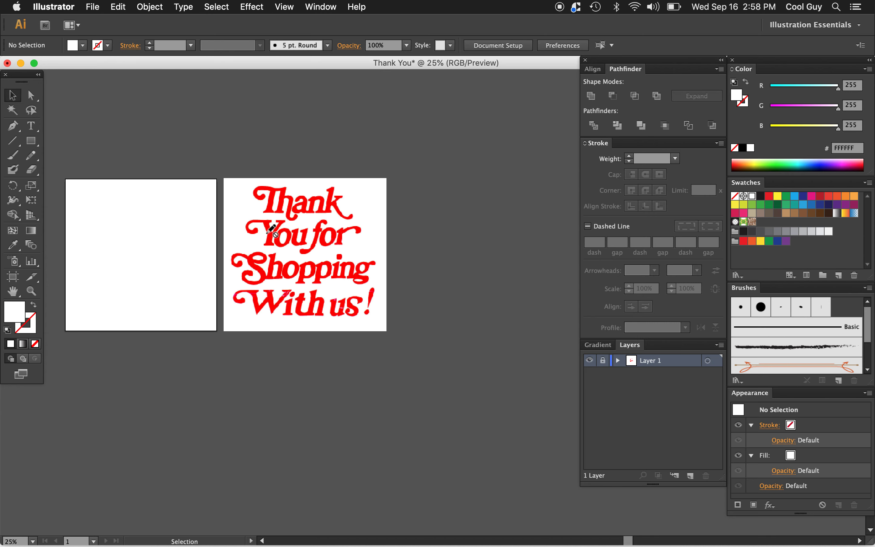
{"action": "double_click", "coordinate": [651, 361]}
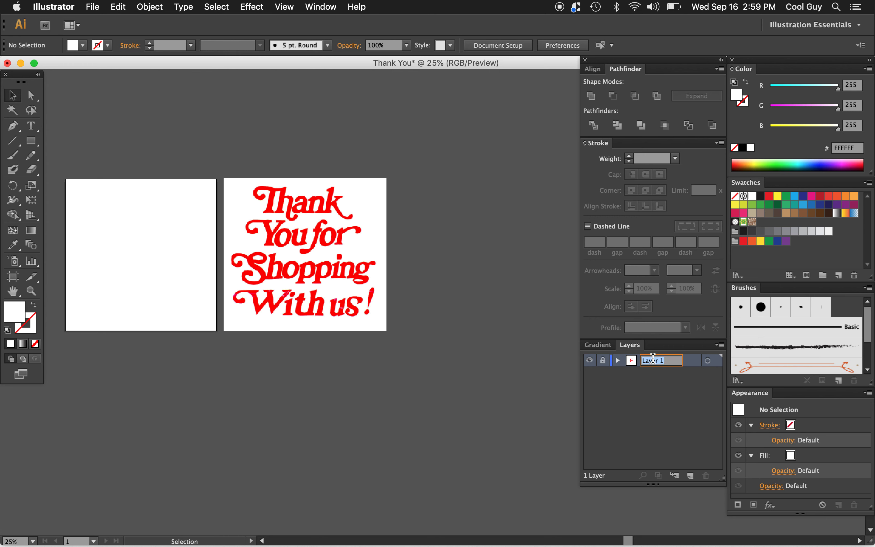
{"action": "type", "text": "Reference"}
{"action": "key", "text": "Return"}
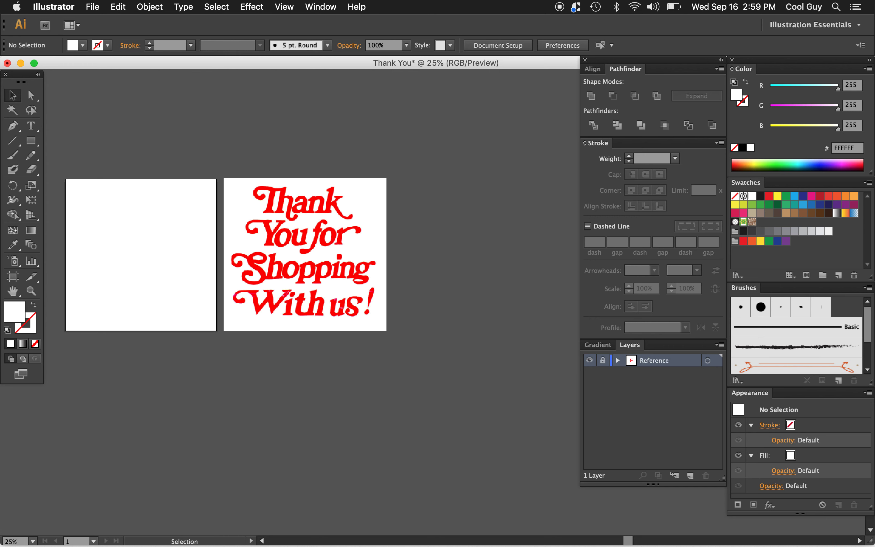
Add a new layer above Reference and name it Work Layer.
{"action": "left_click", "coordinate": [690, 475]}
{"action": "double_click", "coordinate": [655, 361]}
{"action": "type", "text": "Work Layer"}
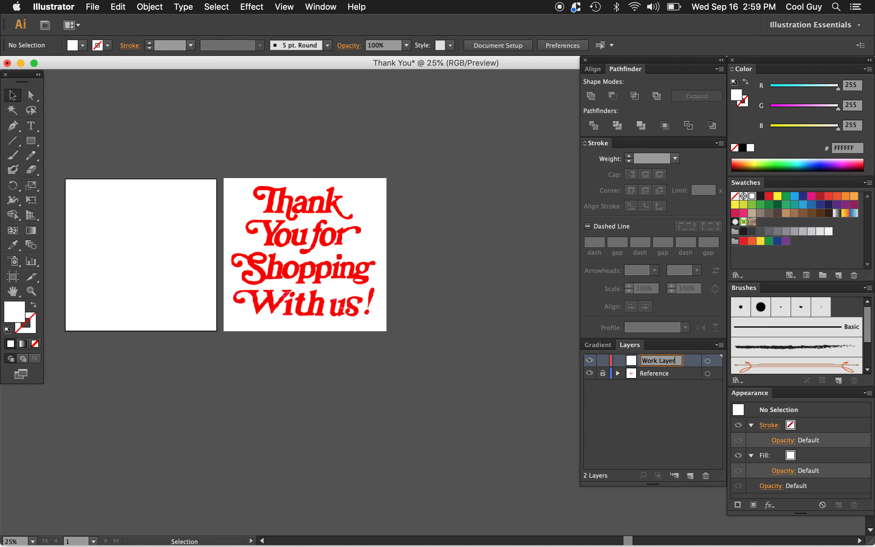
{"action": "key", "text": "Return"}
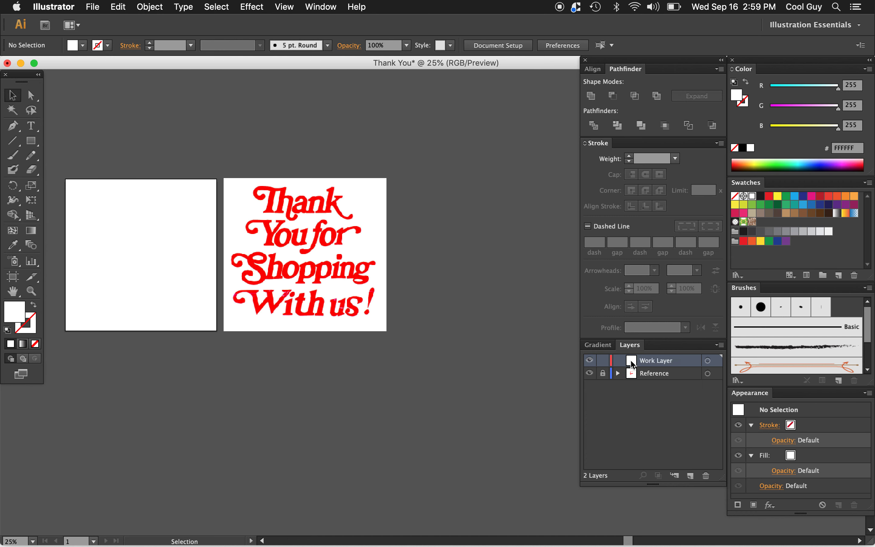
Set the fill to black and add the text "Thank" on the blank artboard.
{"action": "scroll", "coordinate": [483, 301], "scroll_direction": "left", "scroll_amount": 5}
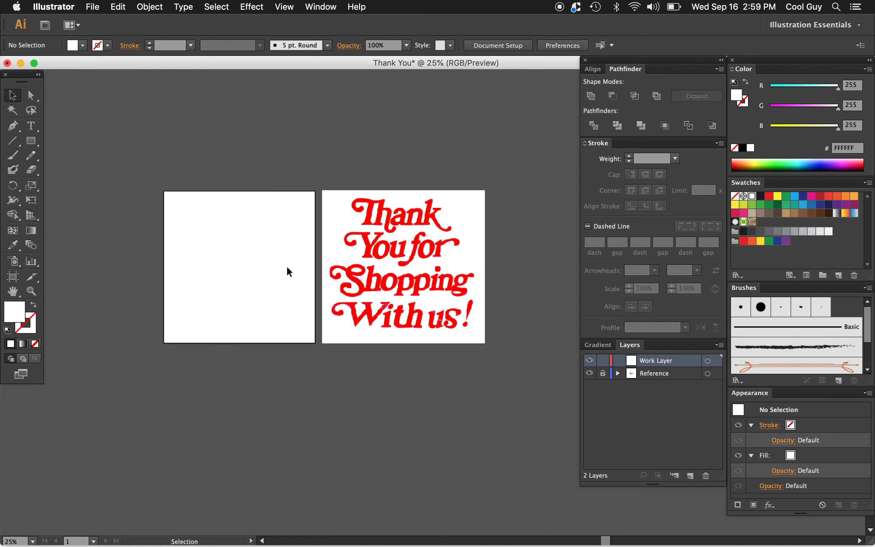
{"action": "left_click", "coordinate": [742, 148]}
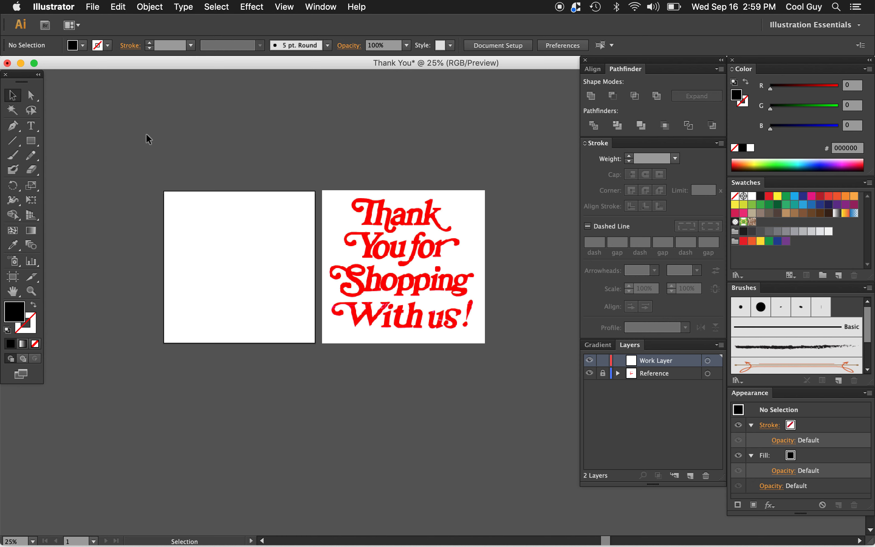
{"action": "left_click", "coordinate": [31, 127]}
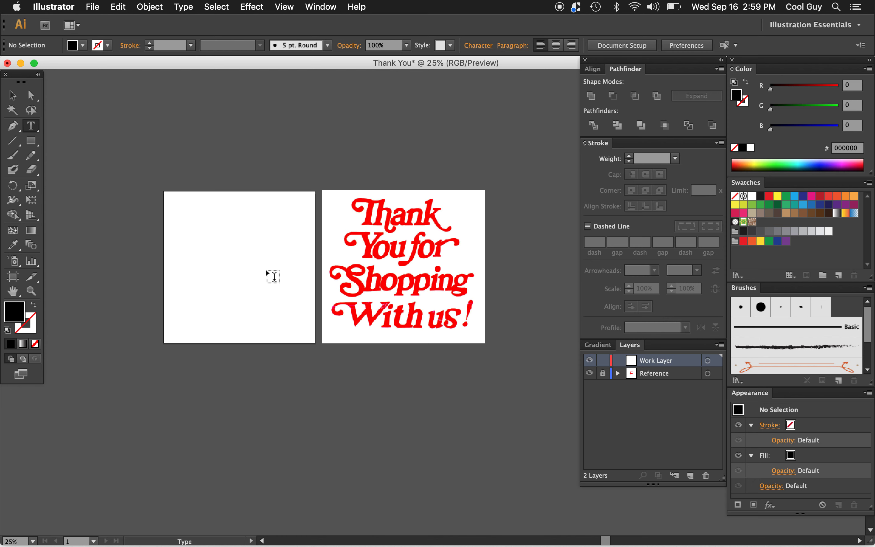
{"action": "left_click", "coordinate": [203, 246]}
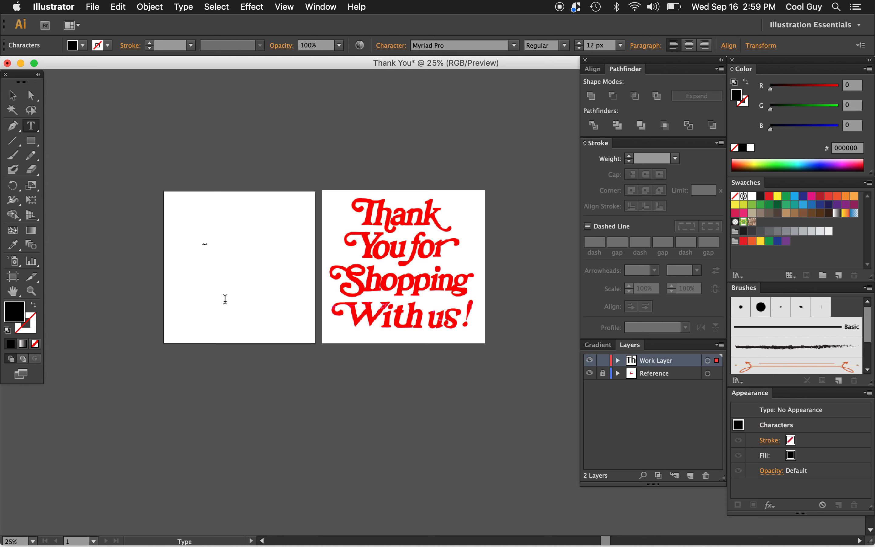
{"action": "key", "text": "Escape"}
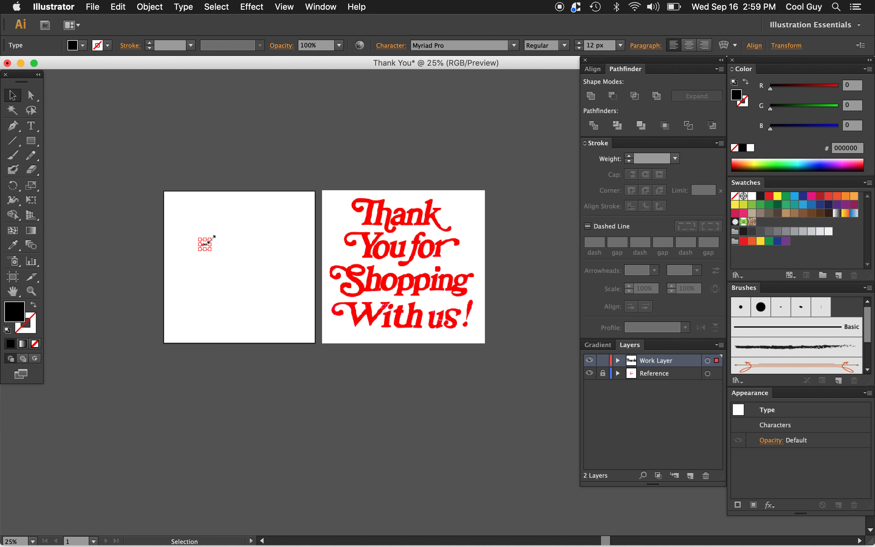
Enlarge the "Thank" text to about 235 px and position it in the upper middle of the artboard.
{"action": "left_click_drag", "start_coordinate": [210, 240], "coordinate": [283, 189]}
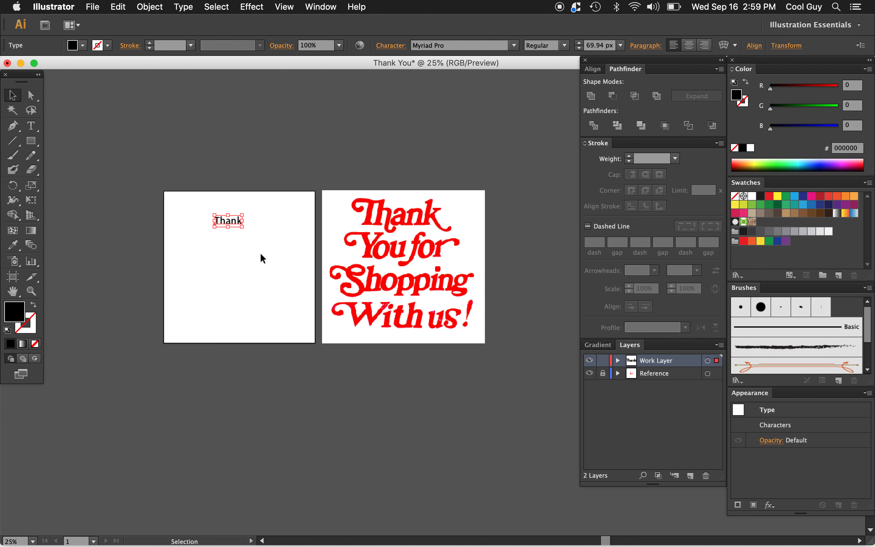
{"action": "left_click_drag", "start_coordinate": [240, 225], "coordinate": [306, 273]}
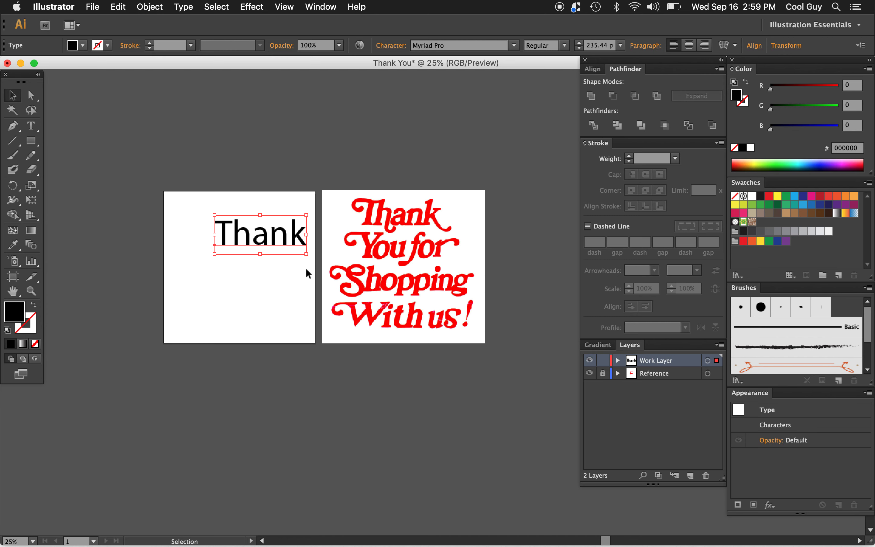
{"action": "left_click_drag", "start_coordinate": [285, 239], "coordinate": [264, 241]}
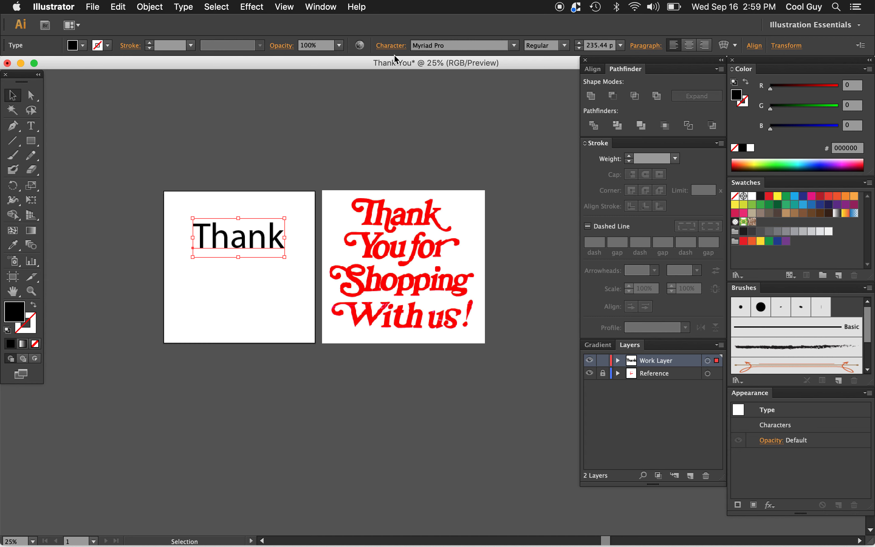
Change the font of the "Thank" text to Bookman BT Italic.
{"action": "left_click", "coordinate": [481, 46]}
{"action": "type", "text": "Book Antiqua"}
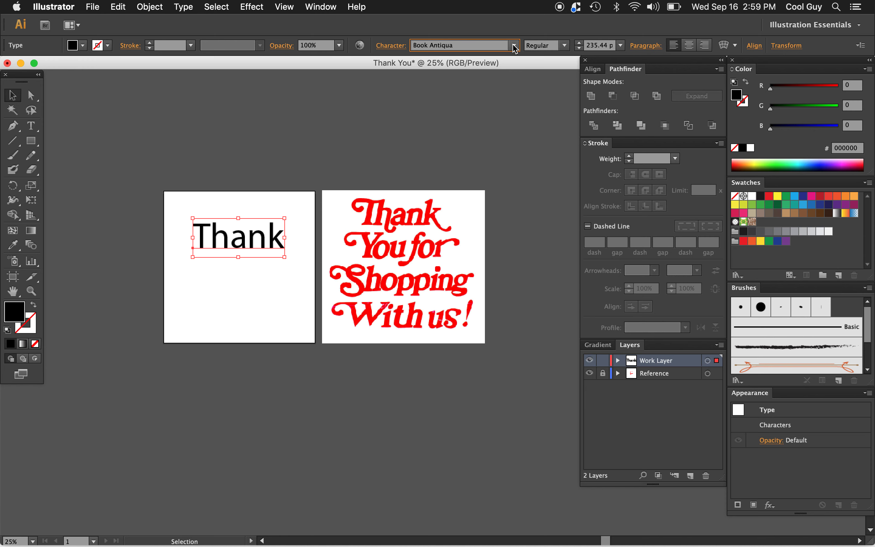
{"action": "left_click", "coordinate": [513, 45]}
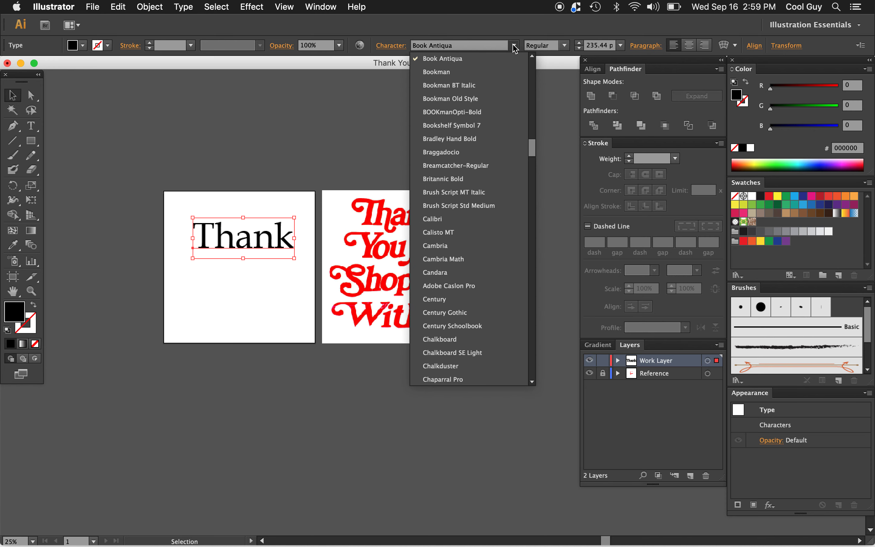
{"action": "left_click", "coordinate": [481, 86]}
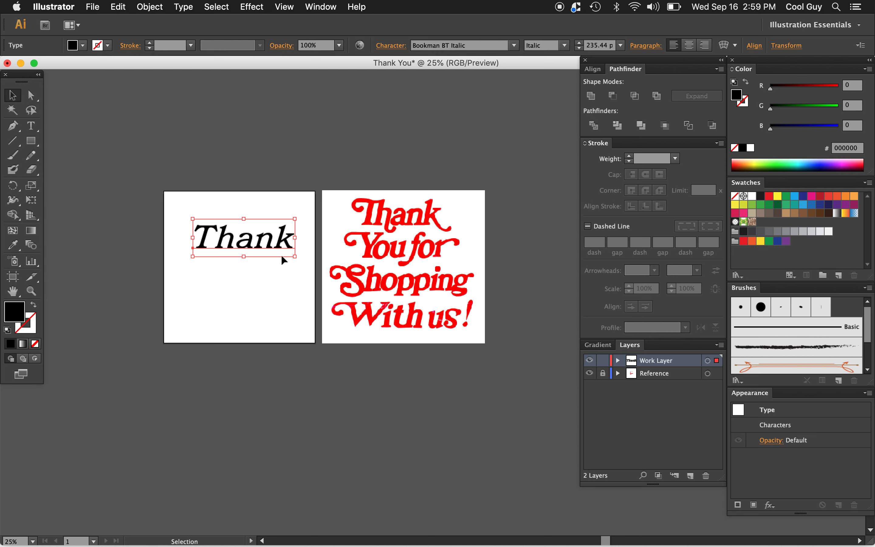
Compare the letterforms of the "Thank" text with the red reference lettering beside it.
{"action": "key", "text": "z"}
{"action": "left_click", "coordinate": [286, 265]}
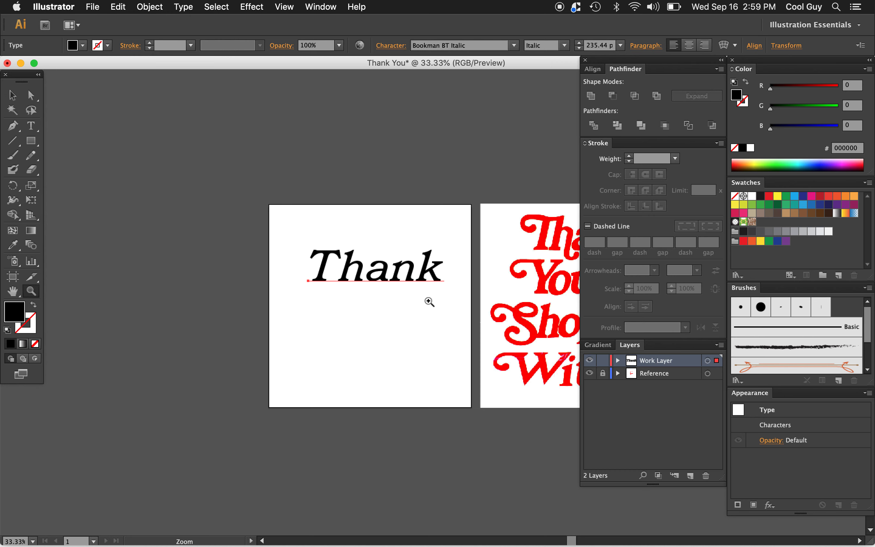
{"action": "left_click", "coordinate": [429, 302]}
{"action": "scroll", "coordinate": [385, 321], "scroll_direction": "right", "scroll_amount": 5}
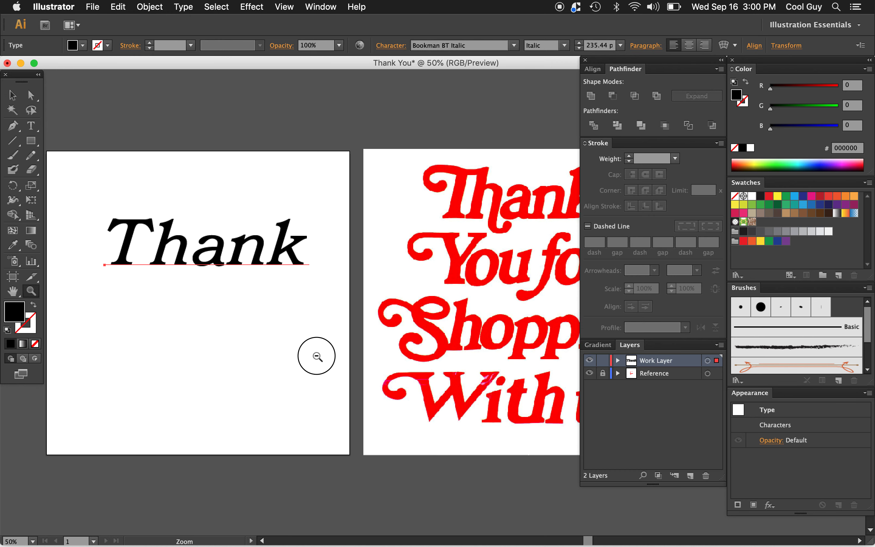
{"action": "left_click", "coordinate": [317, 356], "text": "alt"}
{"action": "scroll", "coordinate": [317, 356], "scroll_direction": "right", "scroll_amount": 5}
{"action": "scroll", "coordinate": [317, 356], "scroll_direction": "left", "scroll_amount": 2}
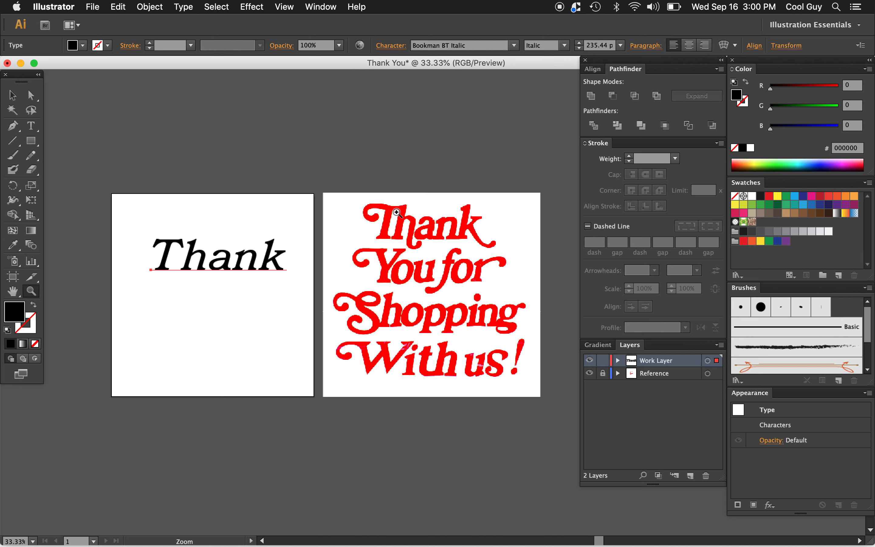
Duplicate the "Thank" text directly below itself and change the copy to read "You for".
{"action": "key", "text": "v"}
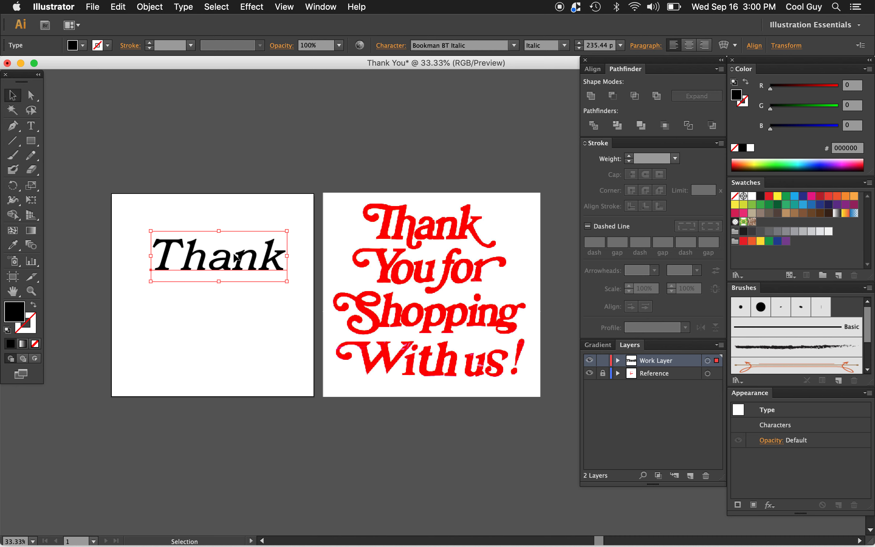
{"action": "left_click_drag", "start_coordinate": [225, 260], "coordinate": [225, 297]}
{"action": "double_click", "coordinate": [224, 297]}
{"action": "double_click", "coordinate": [225, 297]}
{"action": "type", "text": "Yo"}
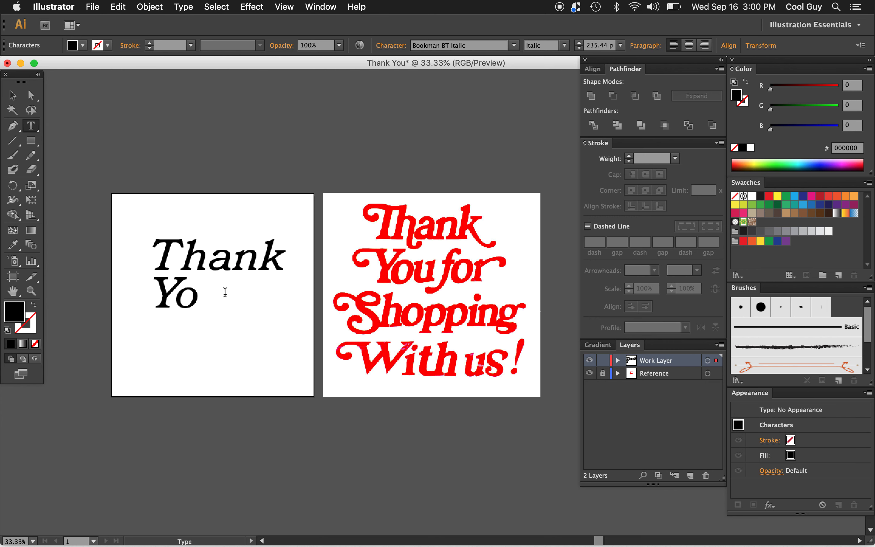
{"action": "type", "text": "u for"}
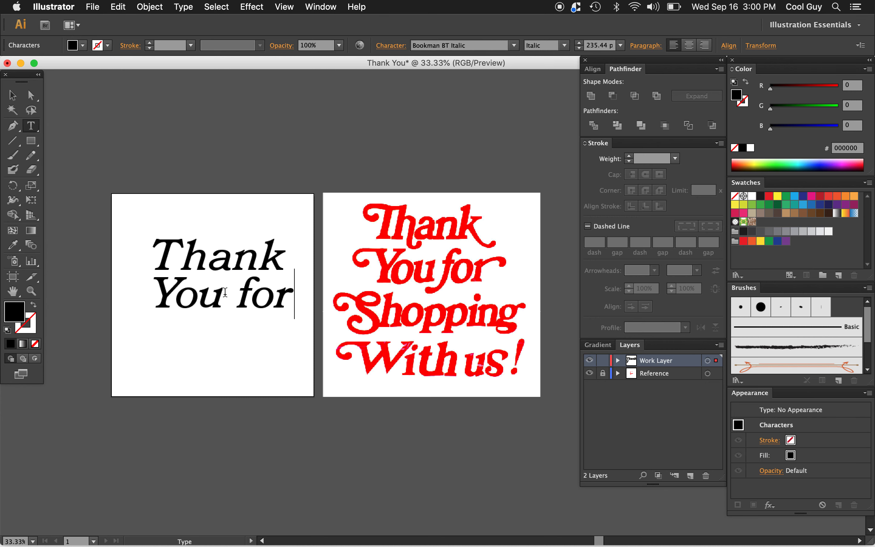
{"action": "key", "text": "Escape"}
Duplicate the "You for" text directly below itself and change the copy to read "Shopping".
{"action": "left_click_drag", "start_coordinate": [203, 299], "coordinate": [205, 339]}
{"action": "double_click", "coordinate": [217, 347]}
{"action": "triple_click", "coordinate": [217, 346]}
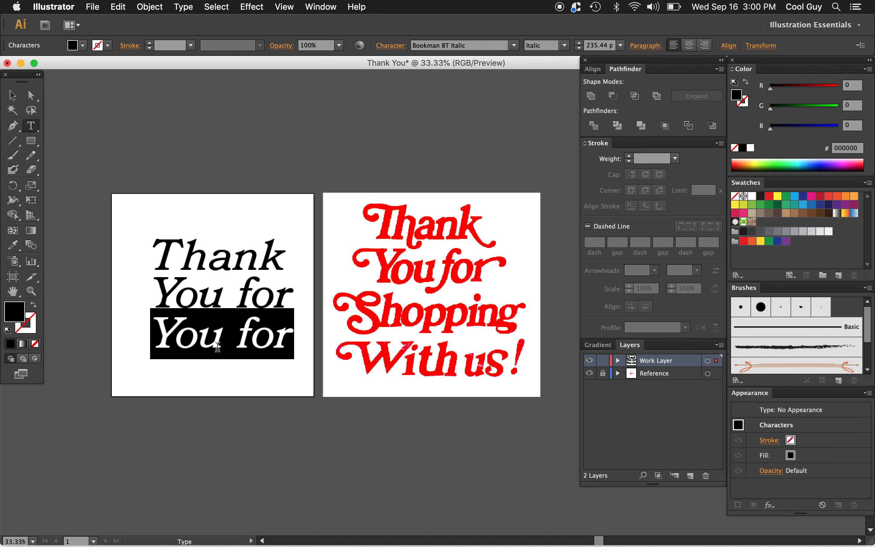
{"action": "type", "text": "Shopping"}
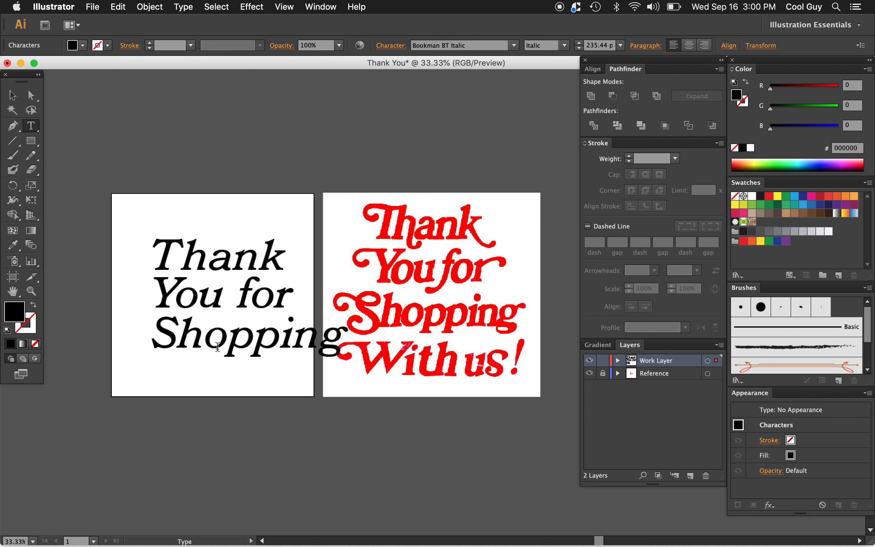
{"action": "key", "text": "Escape"}
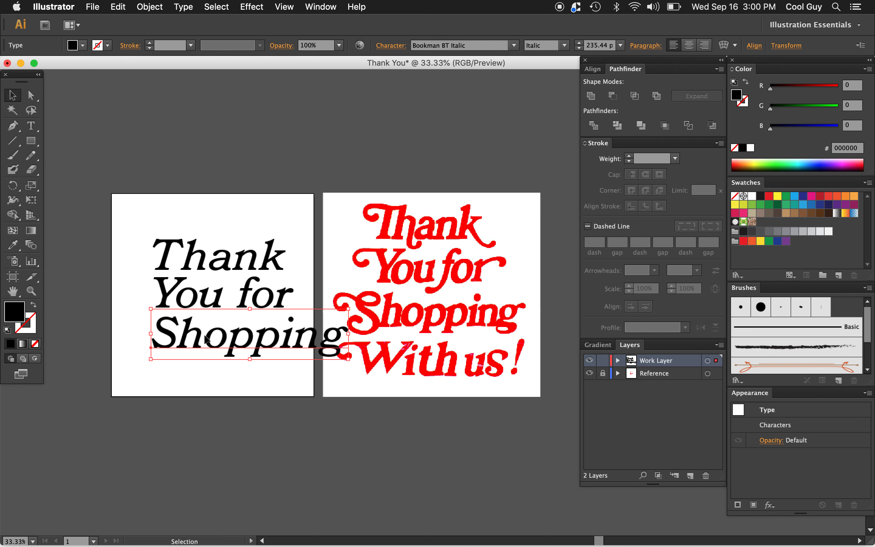
Duplicate the "Shopping" text directly below itself and change the copy to read "With us!".
{"action": "left_click_drag", "start_coordinate": [203, 357], "coordinate": [203, 379]}
{"action": "double_click", "coordinate": [204, 376]}
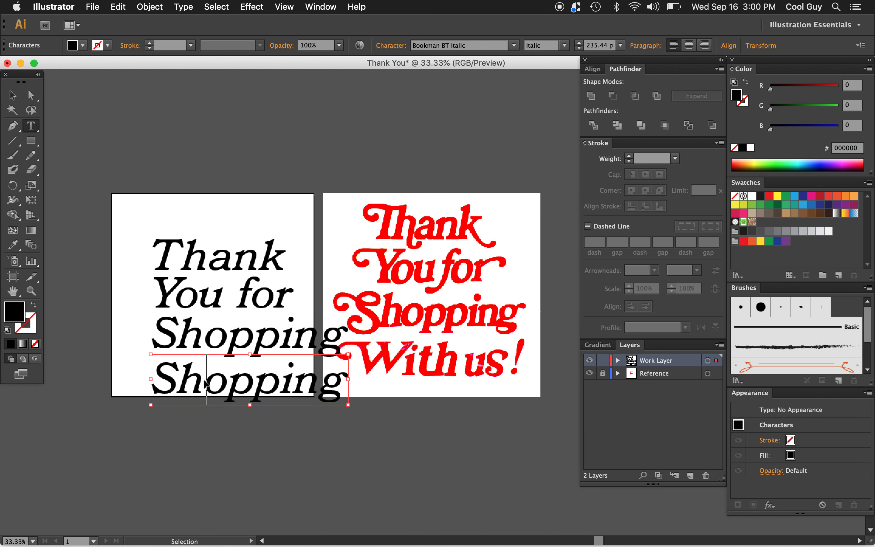
{"action": "triple_click", "coordinate": [204, 377]}
{"action": "type", "text": "With us!"}
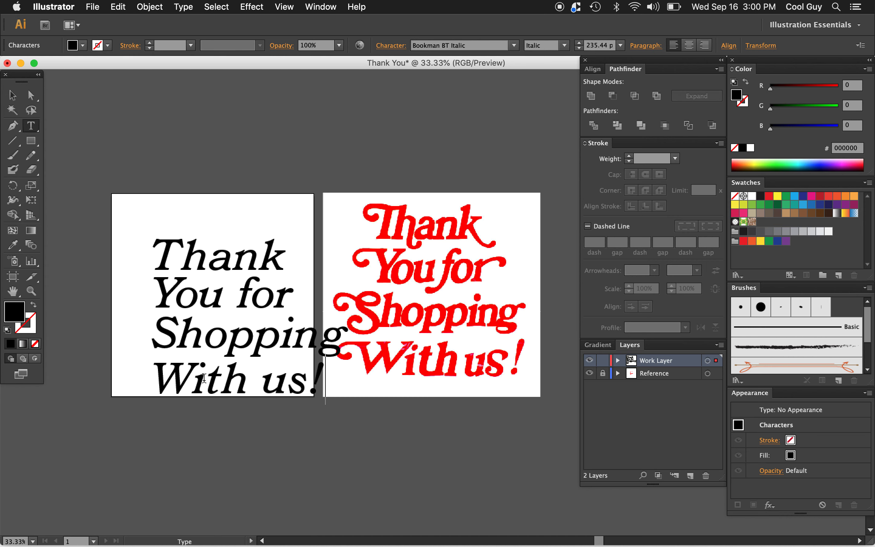
{"action": "key", "text": "Escape"}
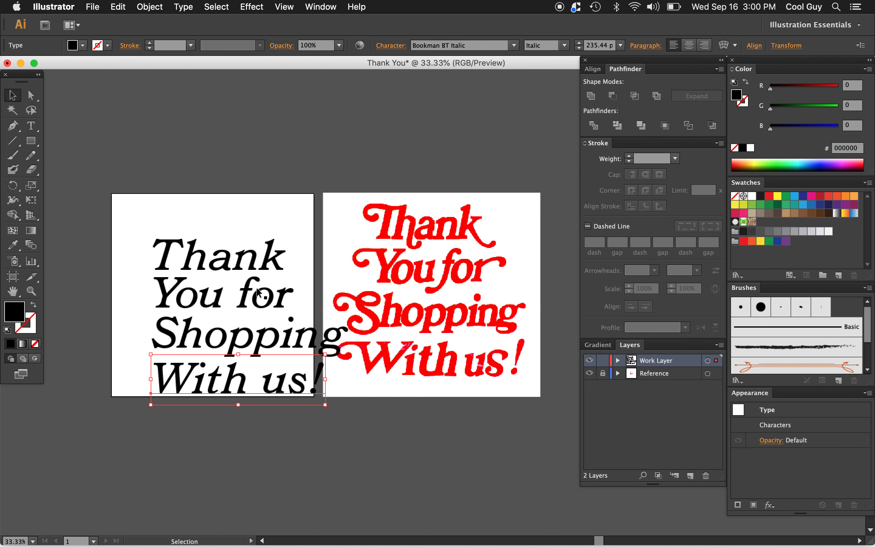
Align all four text lines to the artboard with their horizontal centers matched.
{"action": "left_click_drag", "start_coordinate": [286, 229], "coordinate": [182, 401]}
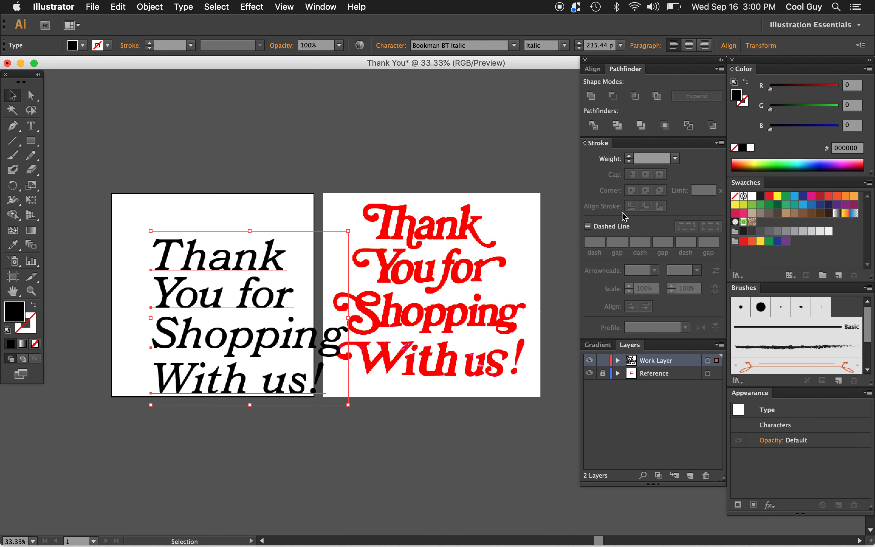
{"action": "left_click", "coordinate": [593, 69]}
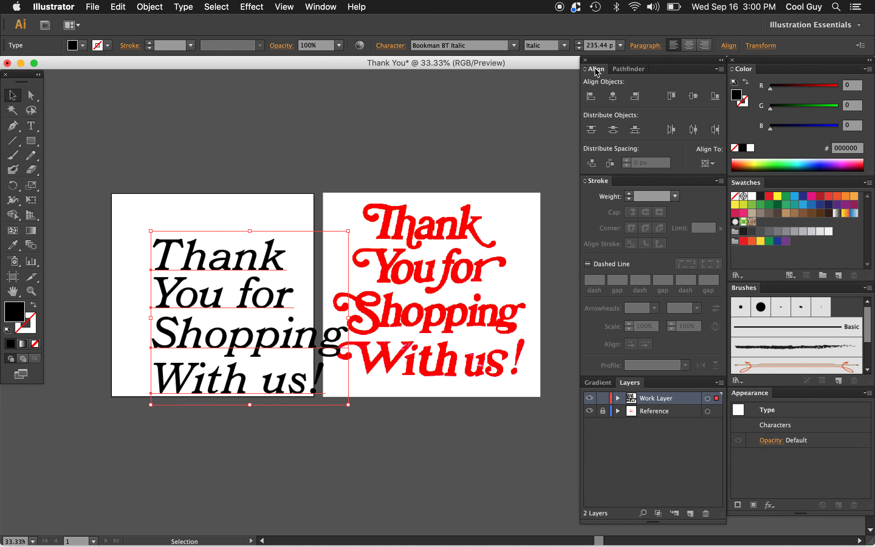
{"action": "left_click", "coordinate": [698, 163]}
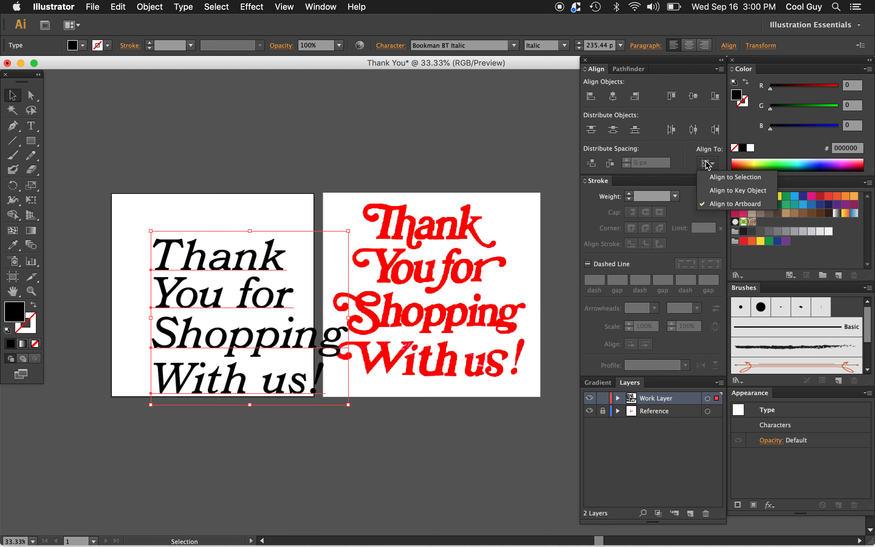
{"action": "left_click", "coordinate": [715, 199]}
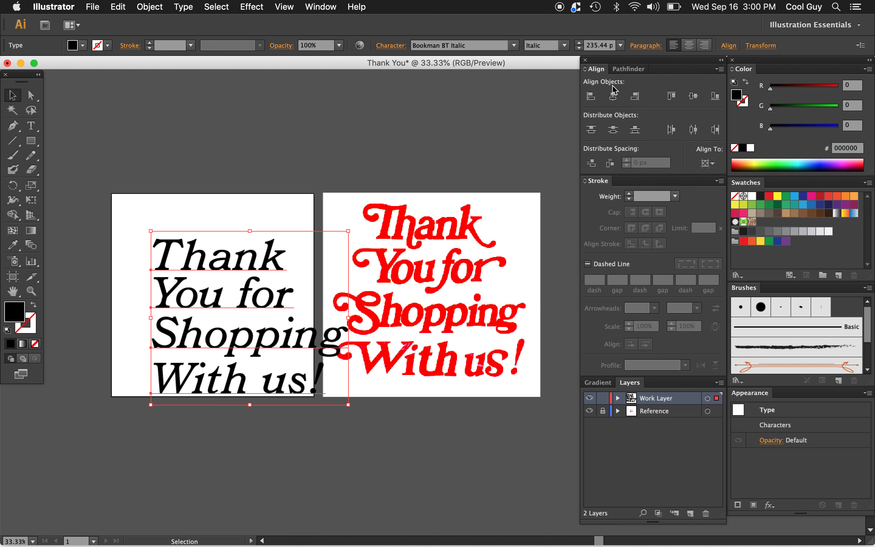
{"action": "left_click", "coordinate": [613, 96]}
Nudge the four text lines up to the middle of the artboard and scale them down evenly about their center to 210.72 pt.
{"action": "key", "text": "super+shift+c"}
{"action": "key", "text": "shift+Up"}
{"action": "key", "text": "shift+Up"}
{"action": "key", "text": "shift+Up"}
{"action": "key", "text": "shift+Up"}
{"action": "key", "text": "shift+Up"}
{"action": "key", "text": "shift+Up"}
{"action": "key", "text": "shift+Up"}
{"action": "key", "text": "shift+Up"}
{"action": "key", "text": "shift+Up"}
{"action": "key", "text": "shift+Up"}
{"action": "key", "text": "shift+Up"}
{"action": "key", "text": "shift+Up"}
{"action": "key", "text": "shift+Up"}
{"action": "key", "text": "shift+Up"}
{"action": "key", "text": "shift+Up"}
{"action": "key", "text": "shift+Up"}
{"action": "key", "text": "shift+Up"}
{"action": "key", "text": "shift+Up"}
{"action": "key", "text": "shift+Up"}
{"action": "key", "text": "shift+Up"}
{"action": "key", "text": "shift+Down"}
{"action": "key", "text": "shift+Down"}
{"action": "key", "text": "shift+Down"}
{"action": "key", "text": "shift+Down"}
{"action": "key", "text": "shift+Down"}
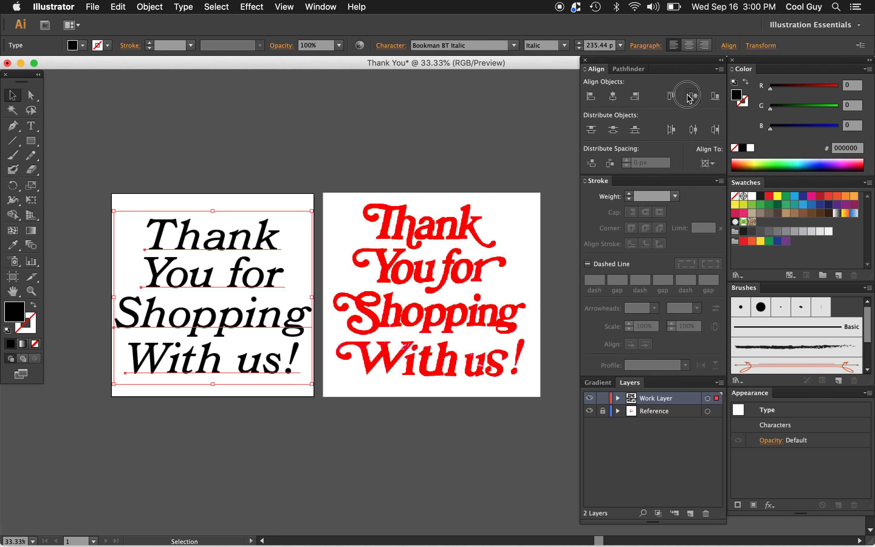
{"action": "left_click", "coordinate": [691, 97]}
{"action": "key", "text": "super+z"}
{"action": "key", "text": "shift+Up"}
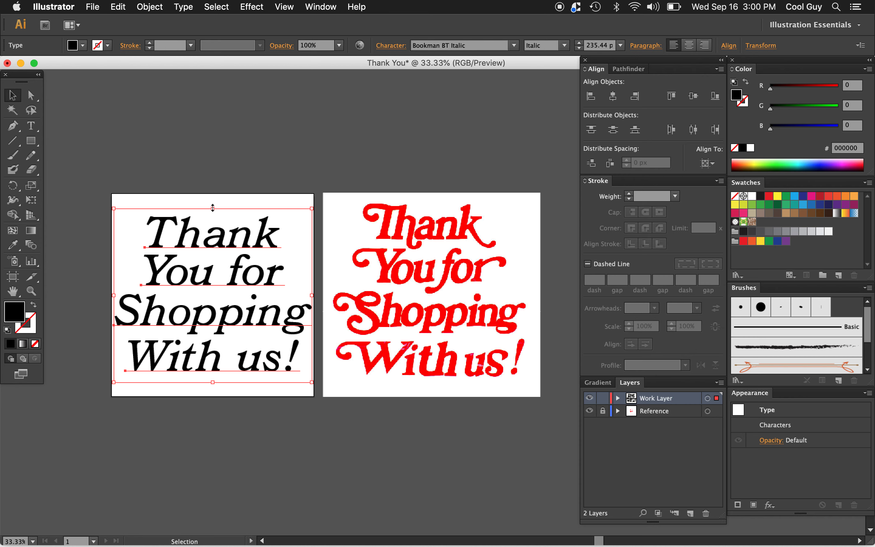
{"action": "left_click_drag", "start_coordinate": [212, 207], "coordinate": [214, 217]}
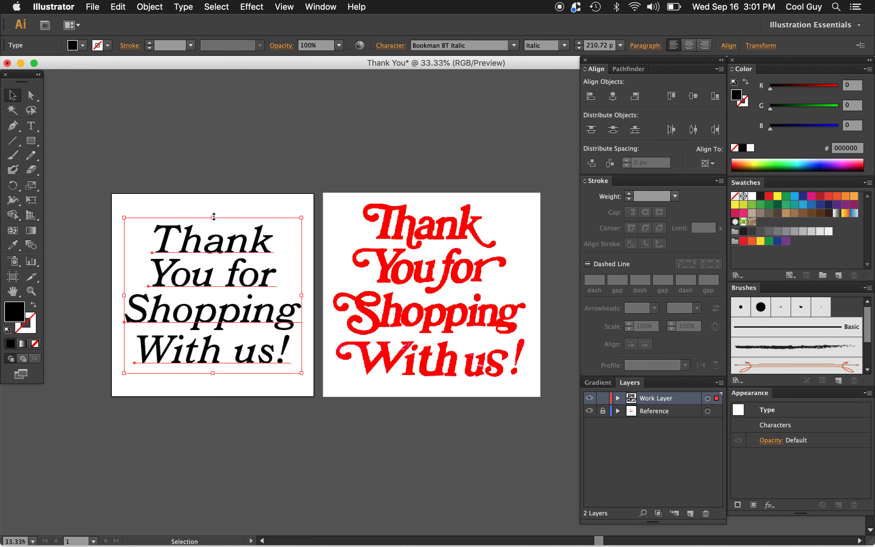
{"action": "left_click", "coordinate": [221, 196]}
Tighten the kerning between the first letters of "Thank", from the T to the a, following the red reference lettering.
{"action": "key", "text": "z"}
{"action": "left_click", "coordinate": [288, 340]}
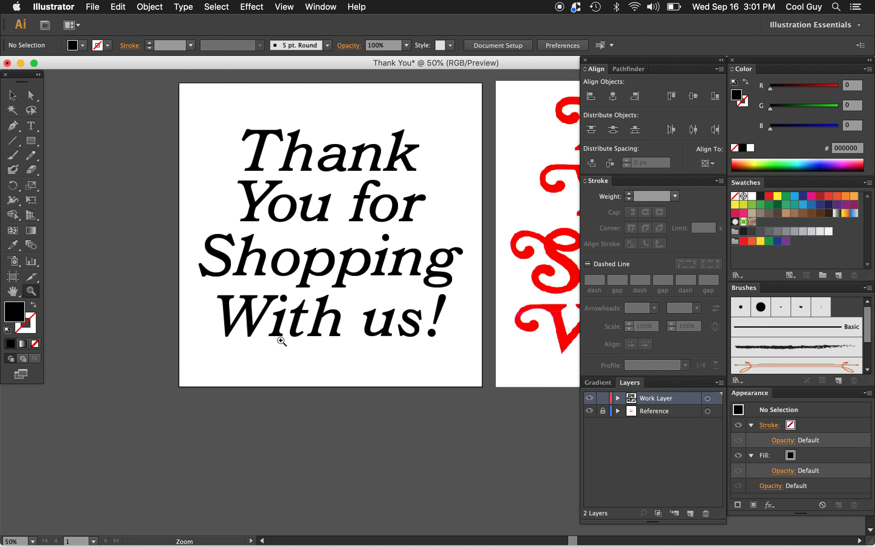
{"action": "key", "text": "Tab"}
{"action": "scroll", "coordinate": [250, 336], "scroll_direction": "left", "scroll_amount": 4}
{"action": "scroll", "coordinate": [249, 337], "scroll_direction": "up", "scroll_amount": 2}
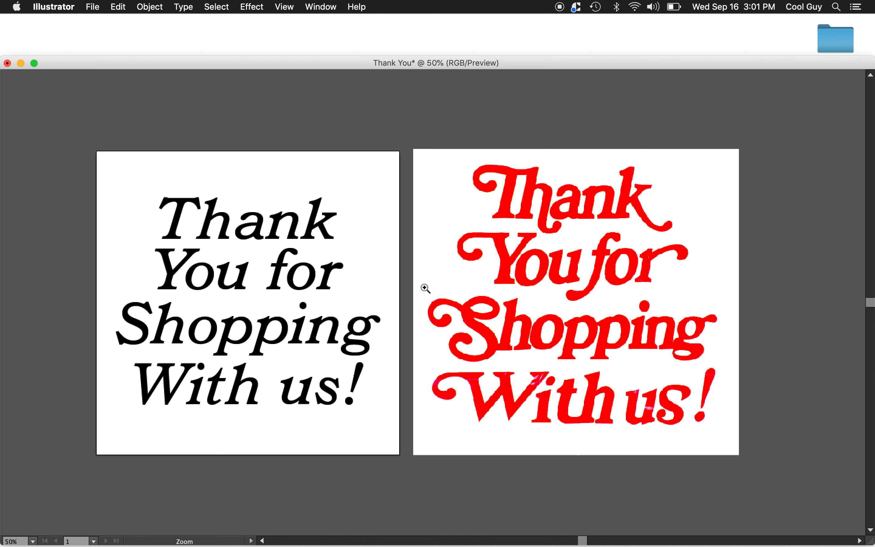
{"action": "key", "text": "Tab"}
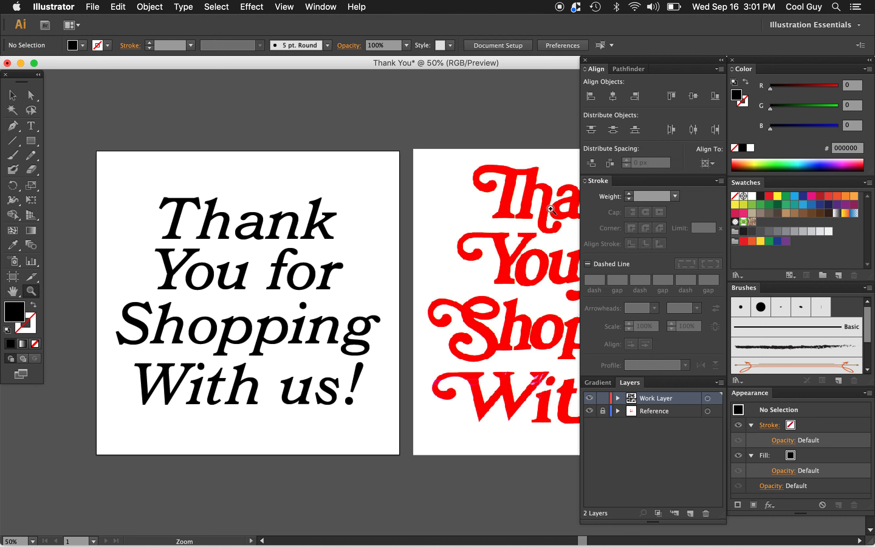
{"action": "key", "text": "t"}
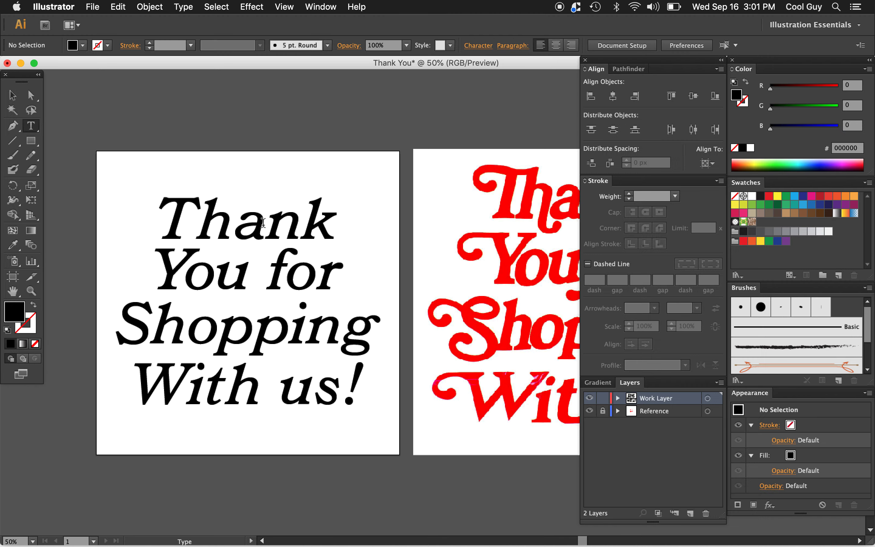
{"action": "left_click", "coordinate": [267, 224]}
{"action": "left_click", "coordinate": [209, 219]}
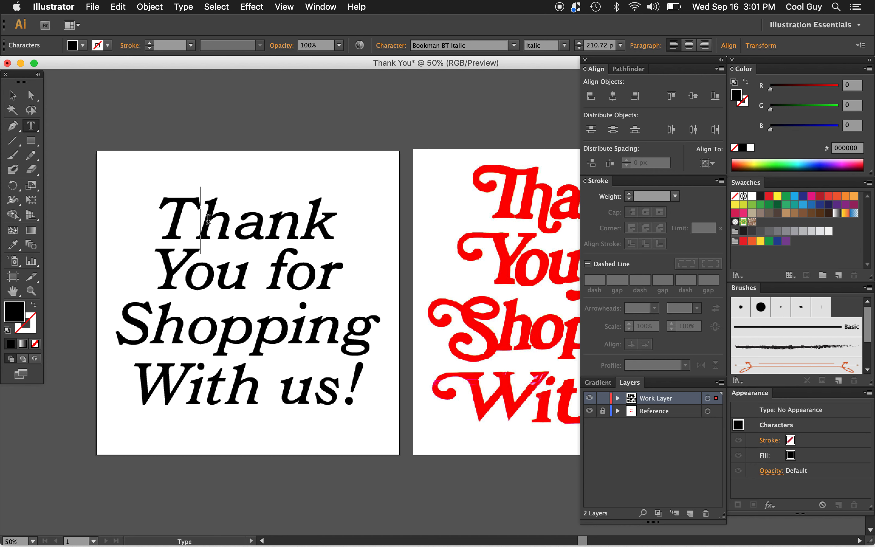
{"action": "left_click", "coordinate": [234, 213]}
{"action": "left_click", "coordinate": [200, 210]}
{"action": "key", "text": "alt+Left"}
{"action": "key", "text": "alt+Left"}
{"action": "key", "text": "alt+Left"}
{"action": "key", "text": "alt+Right"}
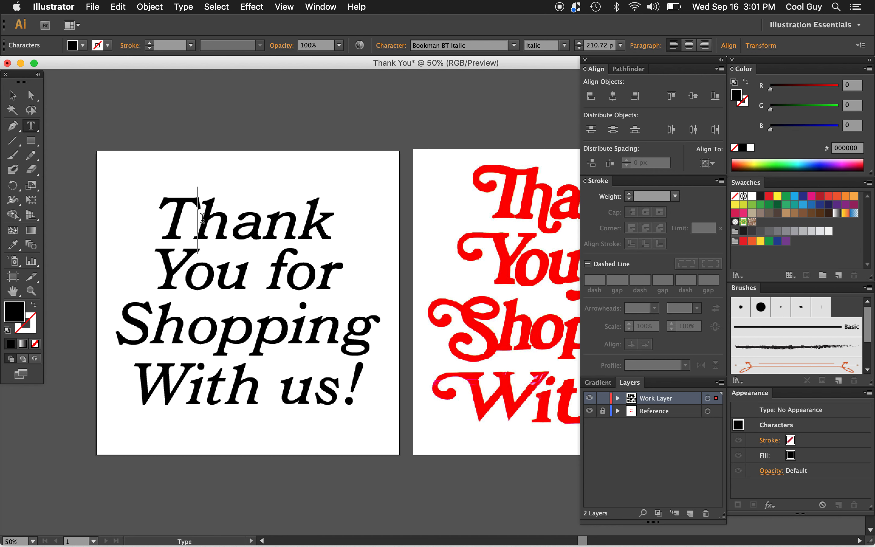
{"action": "key", "text": "alt+Left"}
{"action": "key", "text": "alt+Left"}
{"action": "key", "text": "alt+Left"}
{"action": "key", "text": "alt+Right"}
{"action": "key", "text": "alt+Left"}
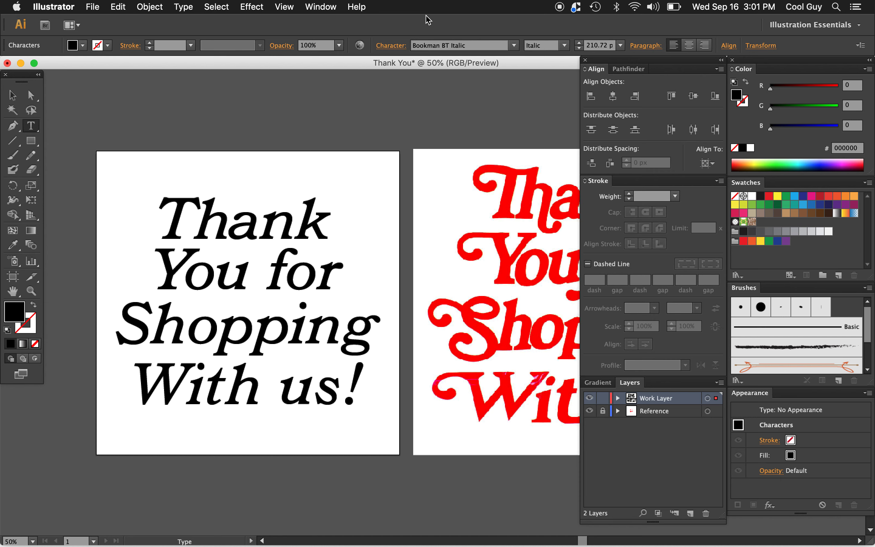
Try a tracking value of -20 at the text cursor in "Thank".
{"action": "left_click", "coordinate": [386, 45]}
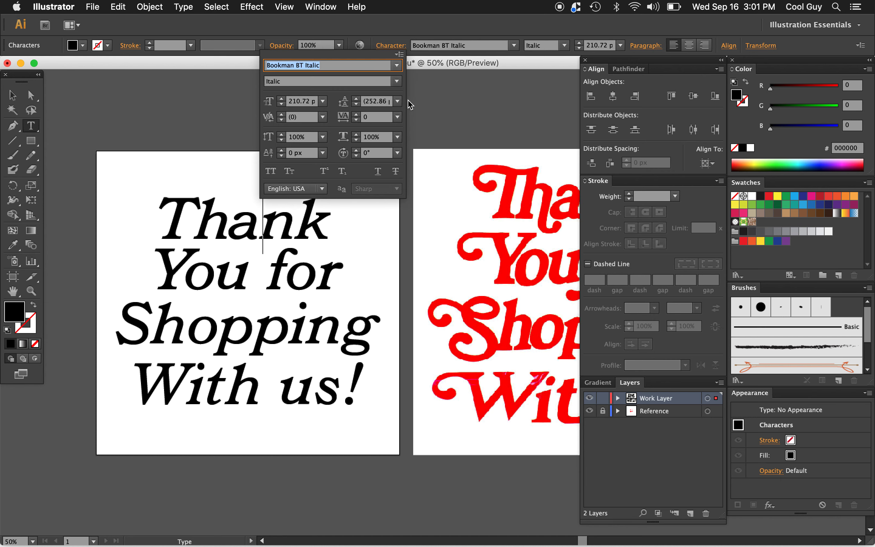
{"action": "left_click", "coordinate": [372, 117]}
{"action": "type", "text": "-20"}
{"action": "key", "text": "Return"}
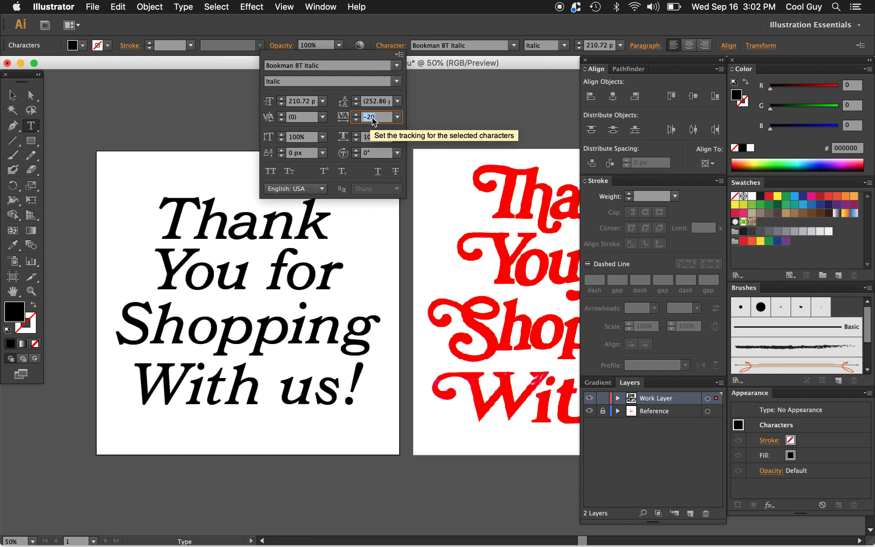
{"action": "left_click", "coordinate": [204, 221]}
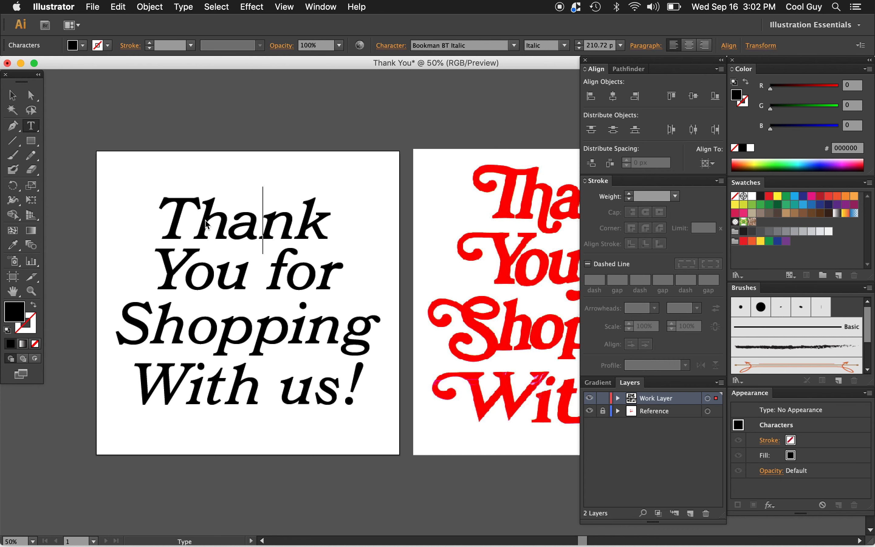
Try a tracking value of -30 on the whole word "Thank" and discard it.
{"action": "double_click", "coordinate": [226, 222]}
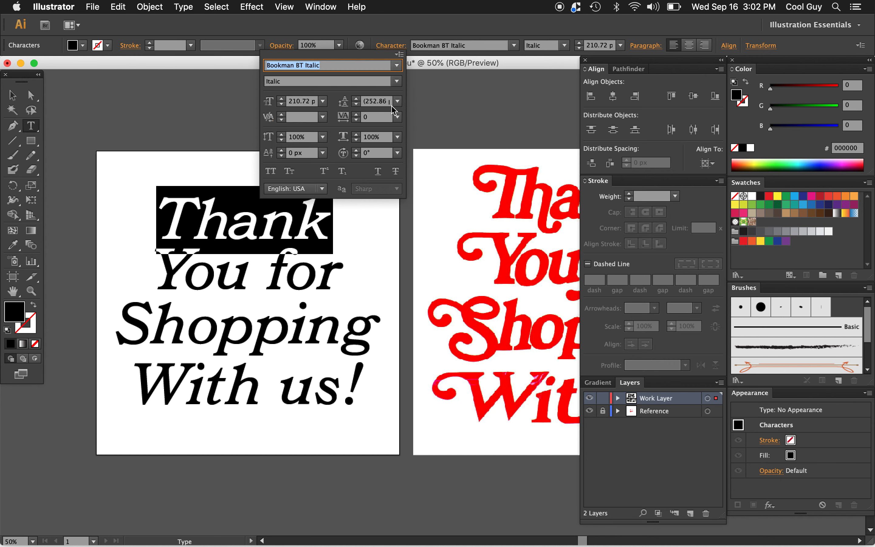
{"action": "left_click", "coordinate": [396, 46]}
{"action": "left_click", "coordinate": [377, 118]}
{"action": "type", "text": "-40"}
{"action": "key", "text": "Return"}
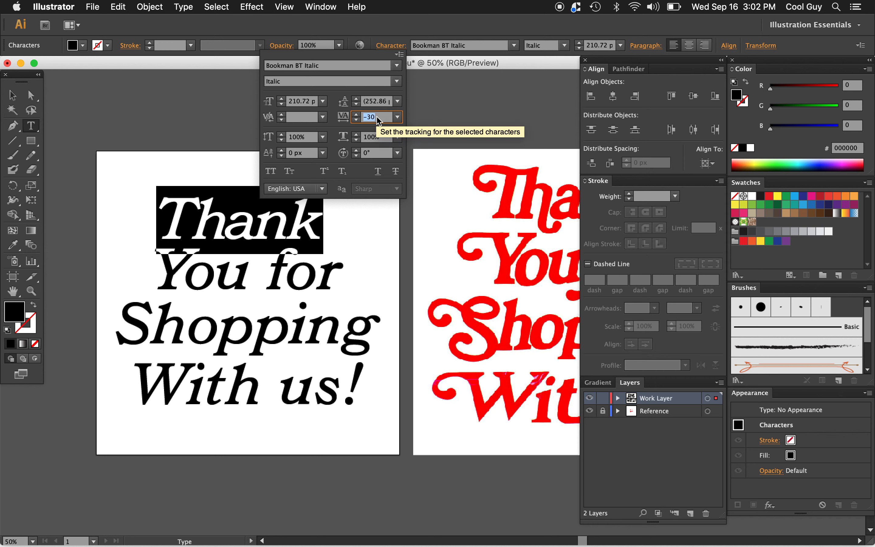
{"action": "key", "text": "Up"}
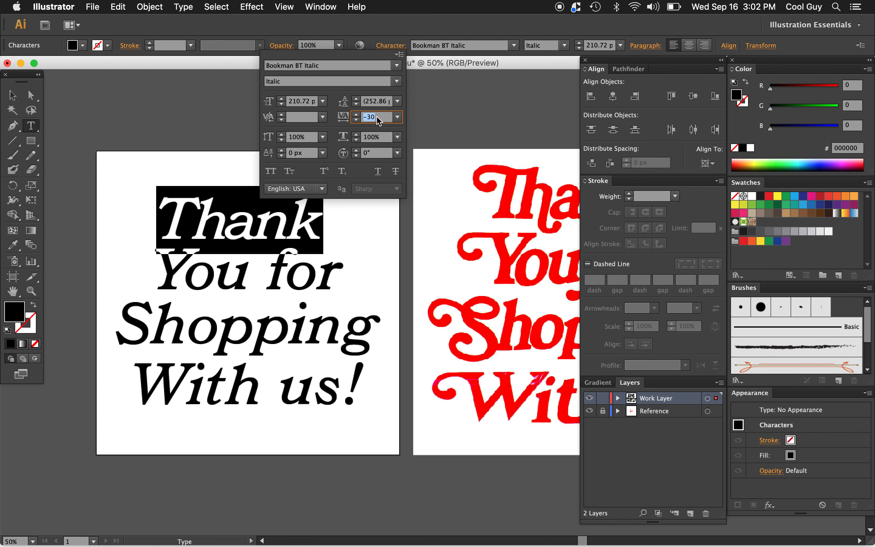
{"action": "type", "text": "-"}
{"action": "key", "text": "Return"}
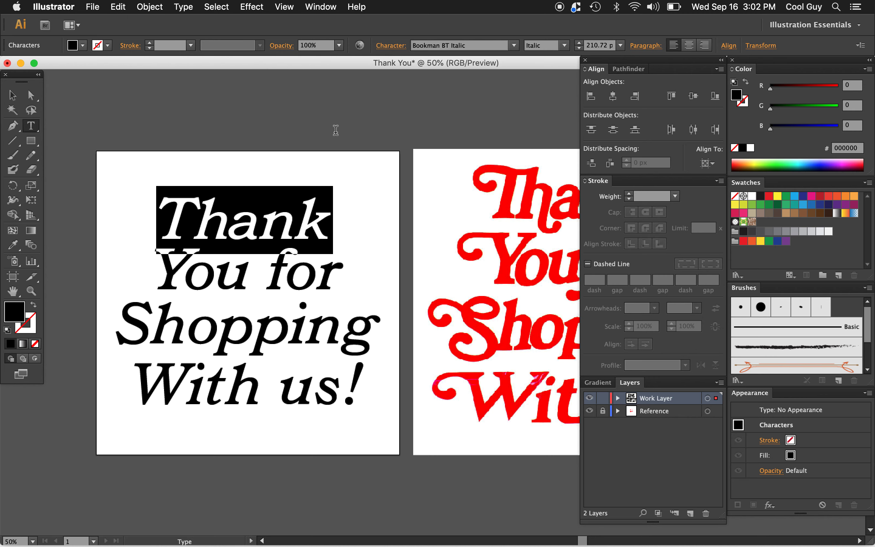
Tighten the kerning between individual letters of "Thank" a little further to match the reference spacing.
{"action": "left_click", "coordinate": [200, 215]}
{"action": "scroll", "coordinate": [285, 268], "scroll_direction": "right", "scroll_amount": 5}
{"action": "scroll", "coordinate": [285, 268], "scroll_direction": "down", "scroll_amount": 2}
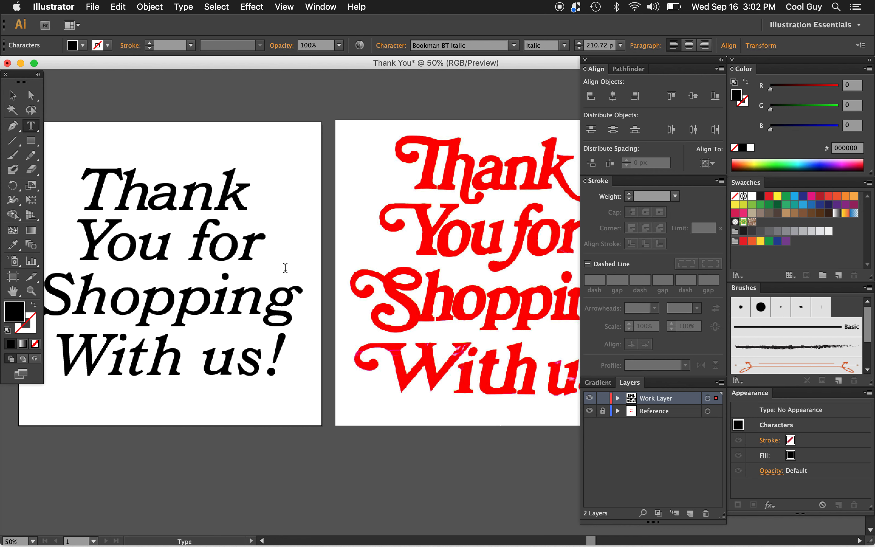
{"action": "key", "text": "Right"}
{"action": "key", "text": "alt+Left"}
{"action": "key", "text": "alt+Left"}
{"action": "key", "text": "alt+Left"}
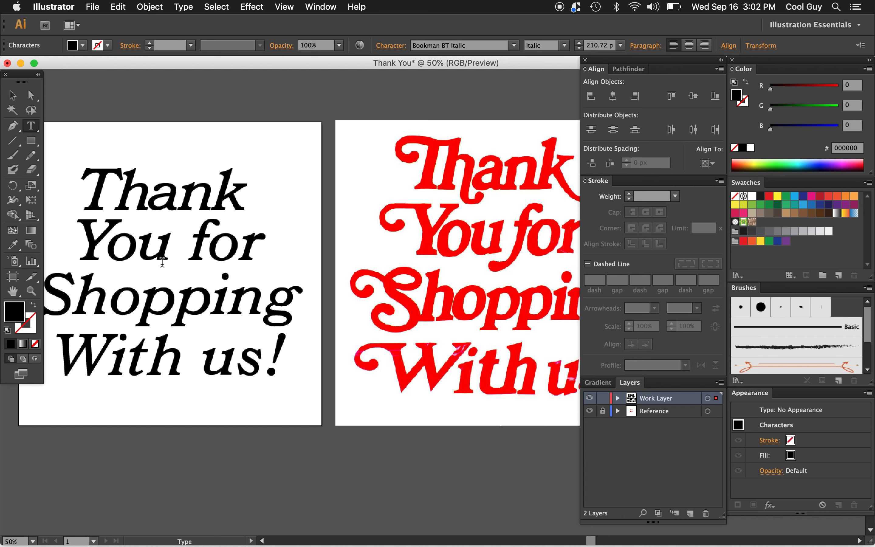
Tighten the kerning between the letters of "You" in the second line.
{"action": "key", "text": "alt+Left"}
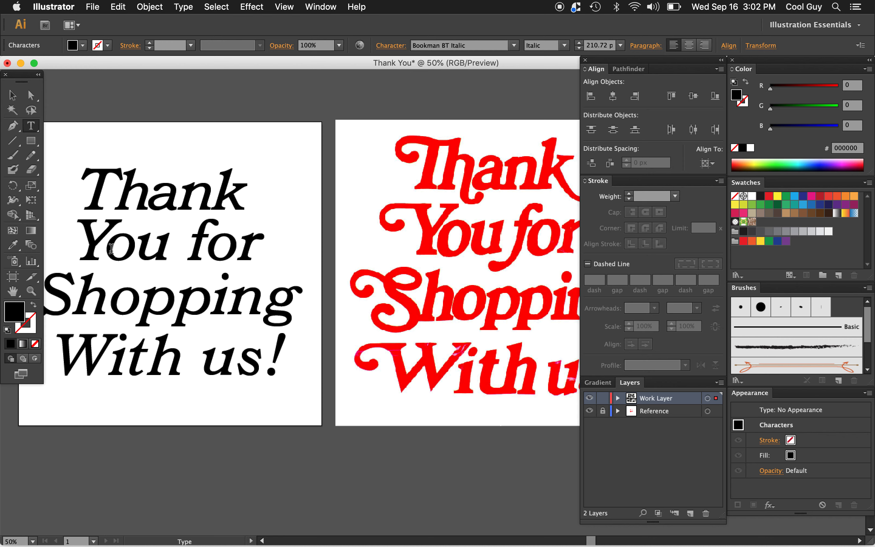
{"action": "key", "text": "alt+Left"}
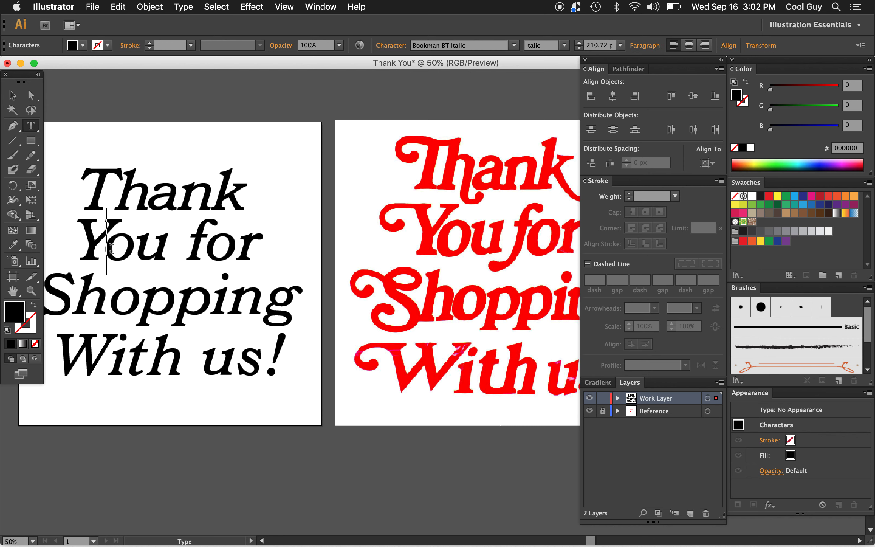
{"action": "key", "text": "alt+Left"}
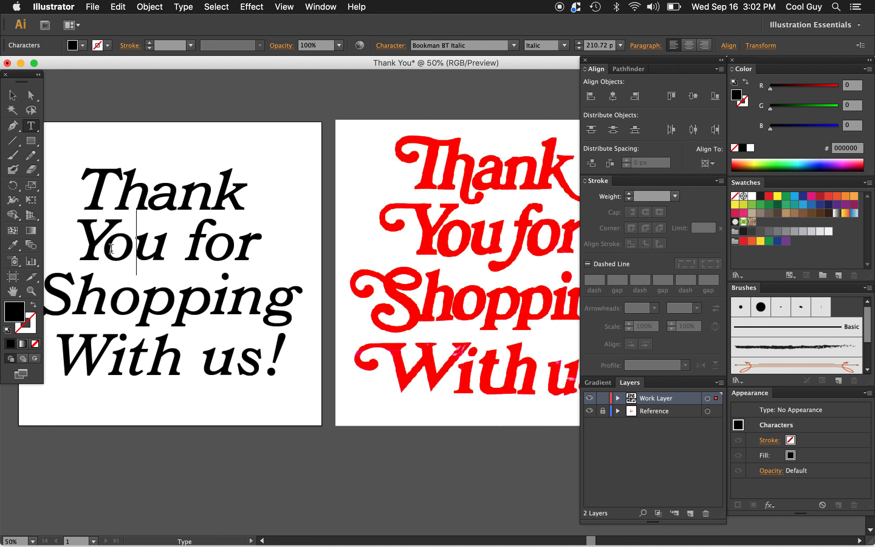
{"action": "key", "text": "alt+Left"}
{"action": "key", "text": "alt+Left"}
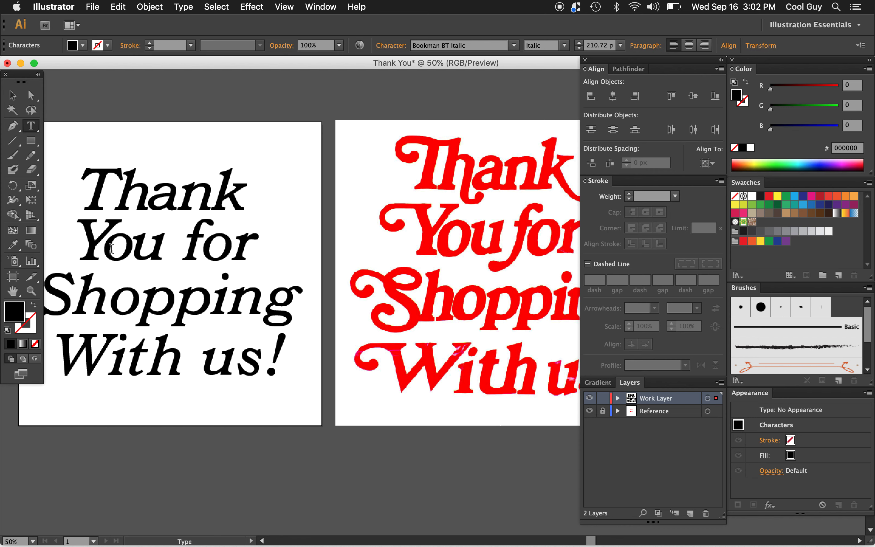
Narrow the gap between "You" and "for" and tighten the kerning between the letters of "for".
{"action": "key", "text": "alt+Left"}
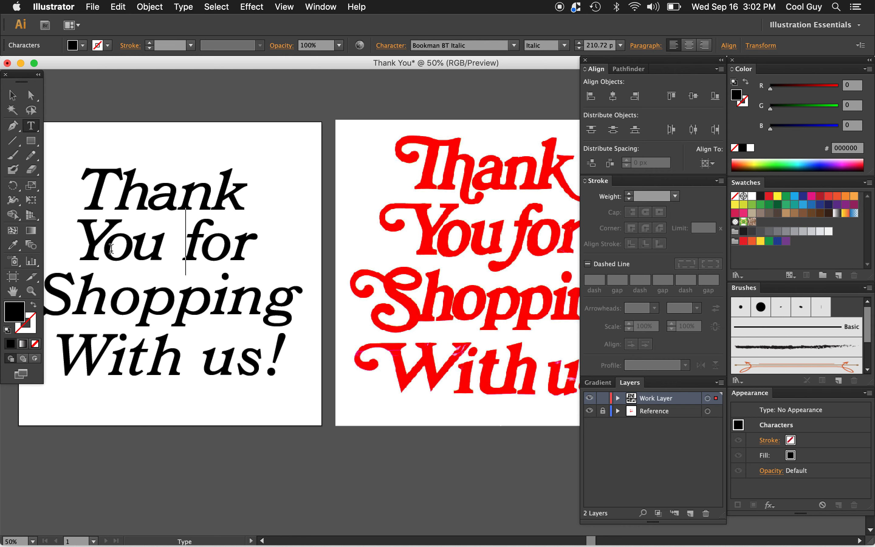
{"action": "key", "text": "alt+Left"}
{"action": "key", "text": "alt+Left"}
{"action": "key", "text": "alt+Left"}
{"action": "key", "text": "alt+Left"}
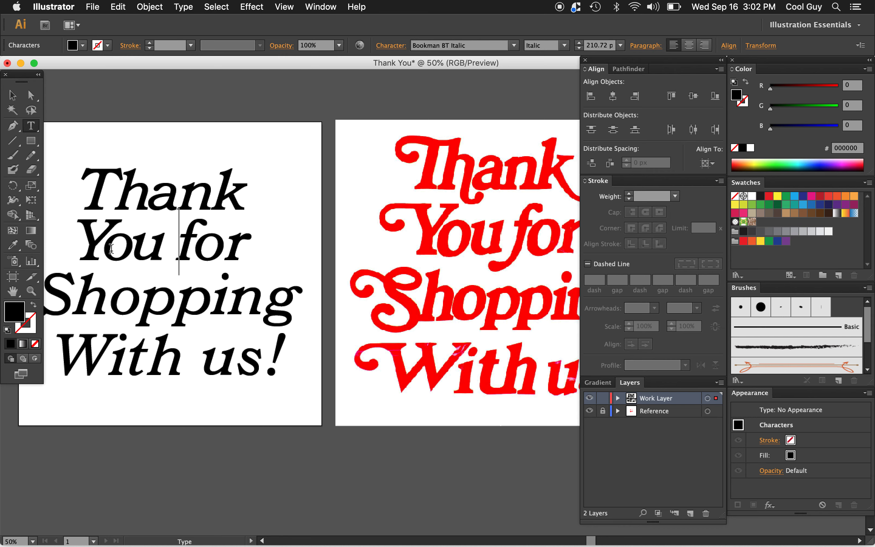
{"action": "key", "text": "alt+Right"}
{"action": "key", "text": "alt+Left"}
{"action": "key", "text": "alt+Left"}
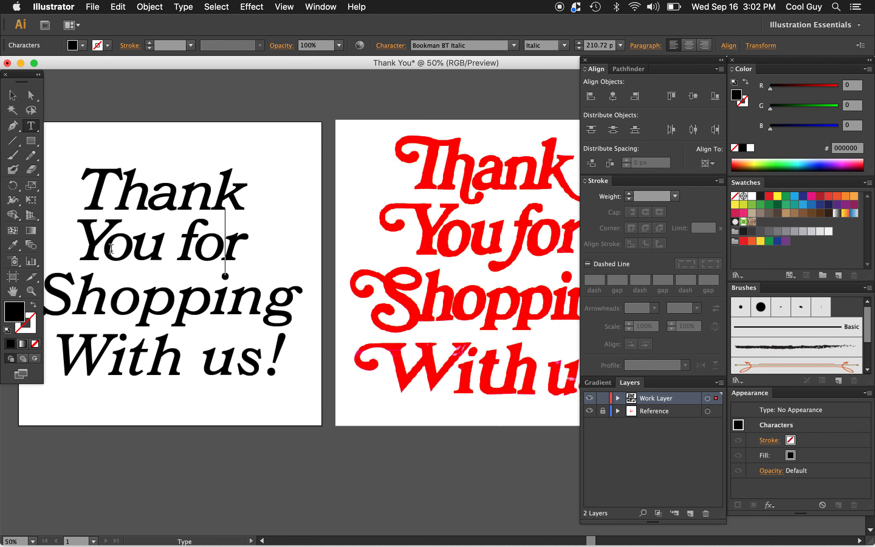
Try looser and tighter kerning between the letters of "for" and bring the spacing back.
{"action": "key", "text": "alt+Right"}
{"action": "key", "text": "alt+Left"}
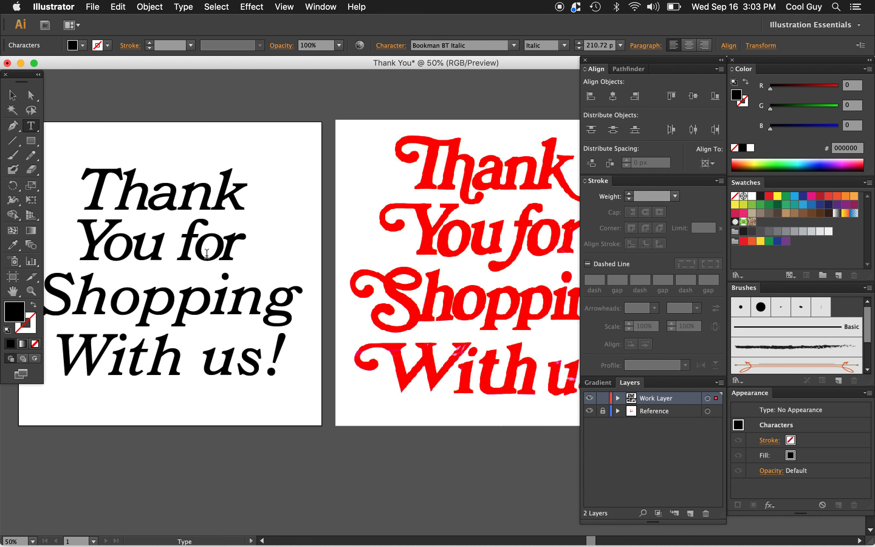
{"action": "key", "text": "alt+Right"}
{"action": "key", "text": "alt+Right"}
{"action": "key", "text": "alt+Right"}
{"action": "key", "text": "alt+Right"}
{"action": "key", "text": "alt+Right"}
{"action": "key", "text": "alt+Right"}
{"action": "key", "text": "alt+Right"}
{"action": "key", "text": "alt+Right"}
{"action": "key", "text": "alt+Right"}
{"action": "key", "text": "alt+Right"}
{"action": "key", "text": "alt+Right"}
{"action": "key", "text": "alt+Right"}
{"action": "key", "text": "alt+Left"}
{"action": "key", "text": "alt+Left"}
{"action": "key", "text": "alt+Left"}
{"action": "key", "text": "alt+Left"}
{"action": "key", "text": "alt+Left"}
{"action": "key", "text": "alt+Left"}
{"action": "key", "text": "alt+Left"}
{"action": "key", "text": "alt+Left"}
{"action": "key", "text": "alt+Left"}
{"action": "key", "text": "alt+Left"}
{"action": "key", "text": "alt+Left"}
Tighten the kerning between the individual letters of "Shopping" in the third line.
{"action": "left_click", "coordinate": [80, 292]}
{"action": "key", "text": "alt+Left"}
{"action": "key", "text": "alt+Left"}
{"action": "key", "text": "Right"}
{"action": "key", "text": "alt+Left"}
{"action": "key", "text": "alt+Left"}
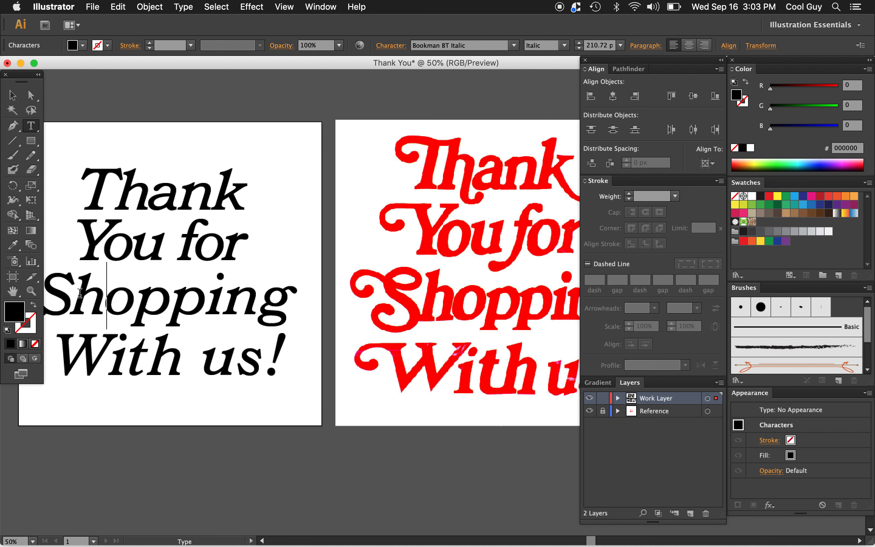
{"action": "key", "text": "alt+Left"}
{"action": "key", "text": "alt+Left"}
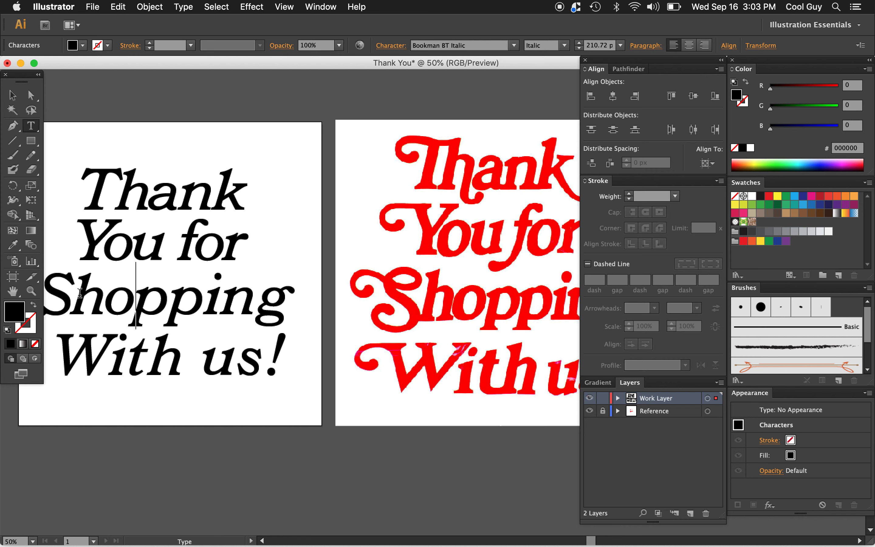
{"action": "key", "text": "alt+Left"}
{"action": "key", "text": "alt+Left"}
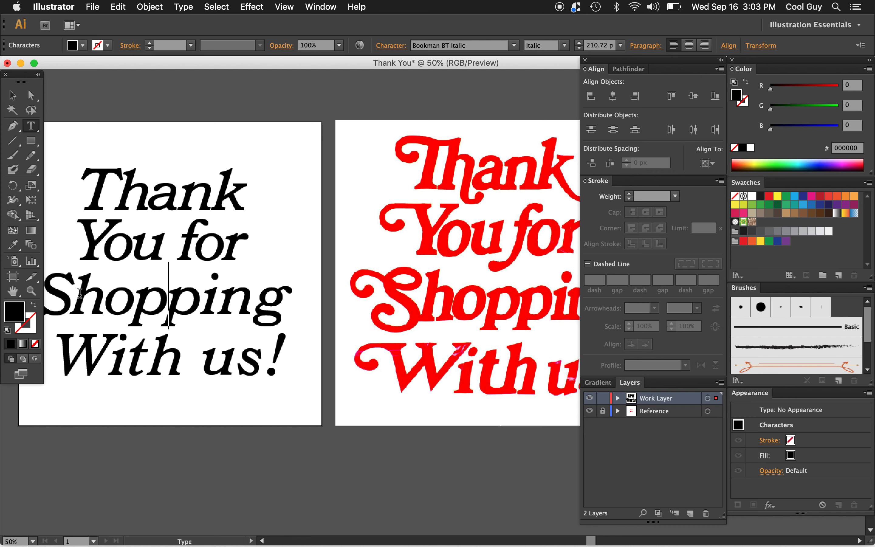
{"action": "key", "text": "alt+Left"}
{"action": "key", "text": "alt+Left"}
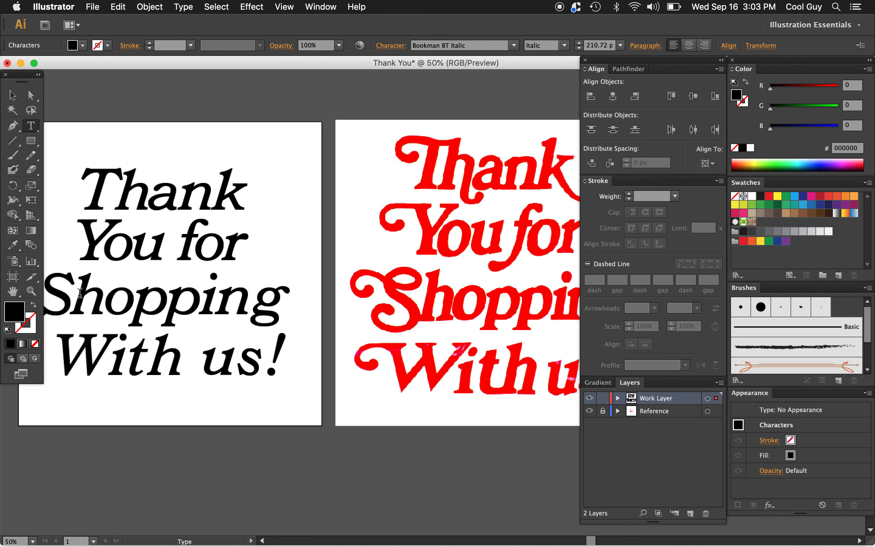
{"action": "key", "text": "Right"}
{"action": "key", "text": "alt+Left"}
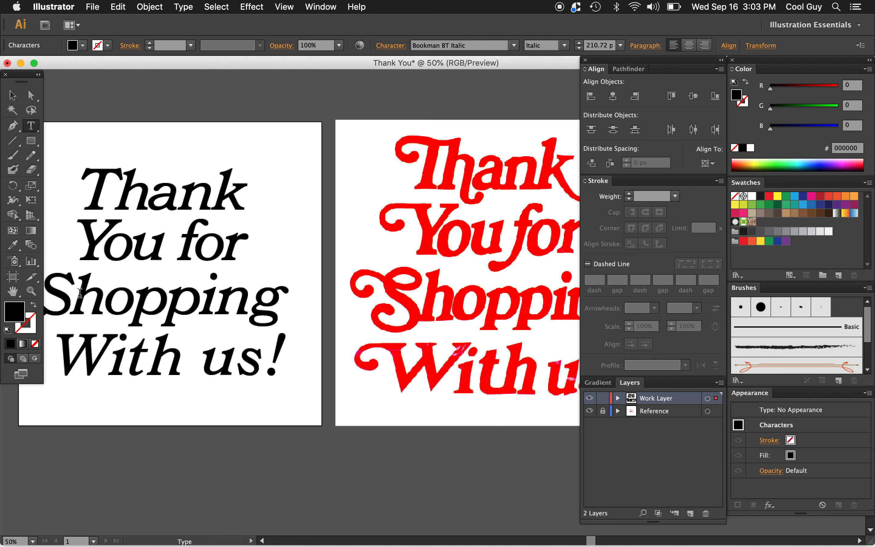
Tighten the kerning between the letters of "With" in the fourth line.
{"action": "left_click", "coordinate": [113, 357]}
{"action": "key", "text": "alt+Left"}
{"action": "key", "text": "alt+Right"}
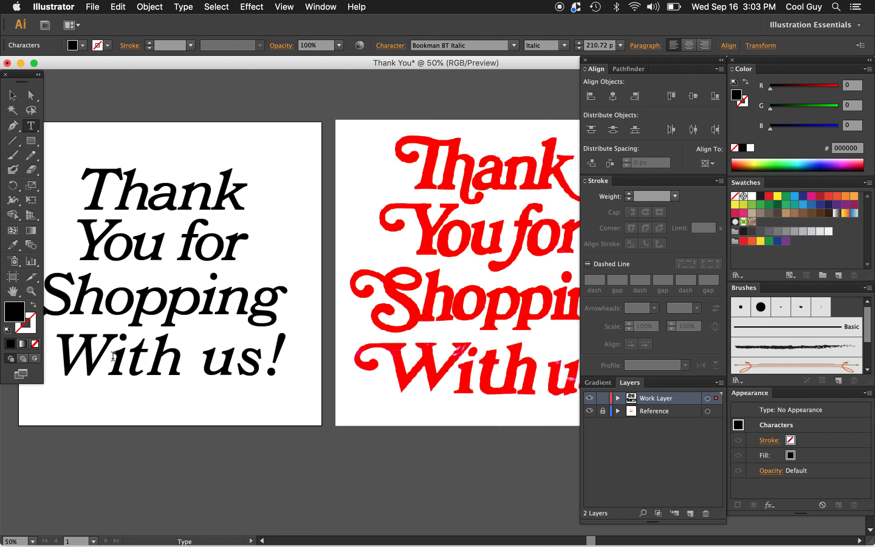
{"action": "key", "text": "Right"}
{"action": "key", "text": "alt+Left"}
{"action": "key", "text": "Right"}
{"action": "key", "text": "alt+Left"}
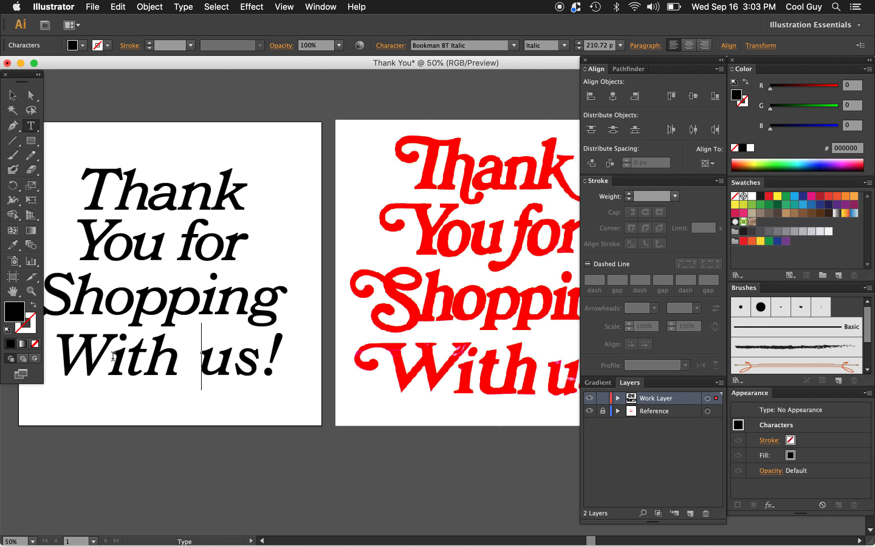
Narrow the word gap between "With" and "us!" in the fourth line.
{"action": "key", "text": "alt+Left"}
{"action": "key", "text": "alt+Left"}
{"action": "key", "text": "alt+Left"}
{"action": "key", "text": "alt+Left"}
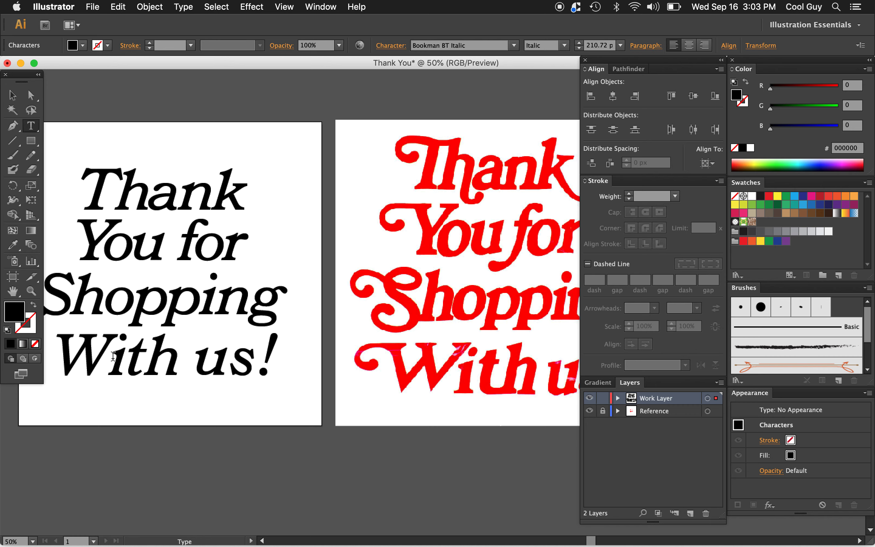
Tighten the kerning between the characters of "us!" by comparing them with the reference lettering.
{"action": "key", "text": "Right"}
{"action": "key", "text": "alt+Left"}
{"action": "key", "text": "alt+Left"}
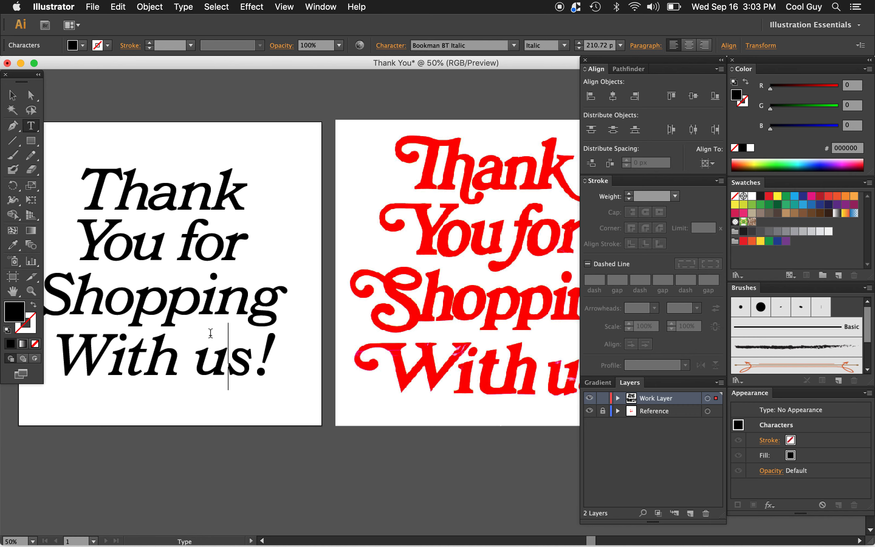
{"action": "scroll", "coordinate": [211, 333], "scroll_direction": "right", "scroll_amount": 5}
{"action": "scroll", "coordinate": [211, 333], "scroll_direction": "left", "scroll_amount": 2}
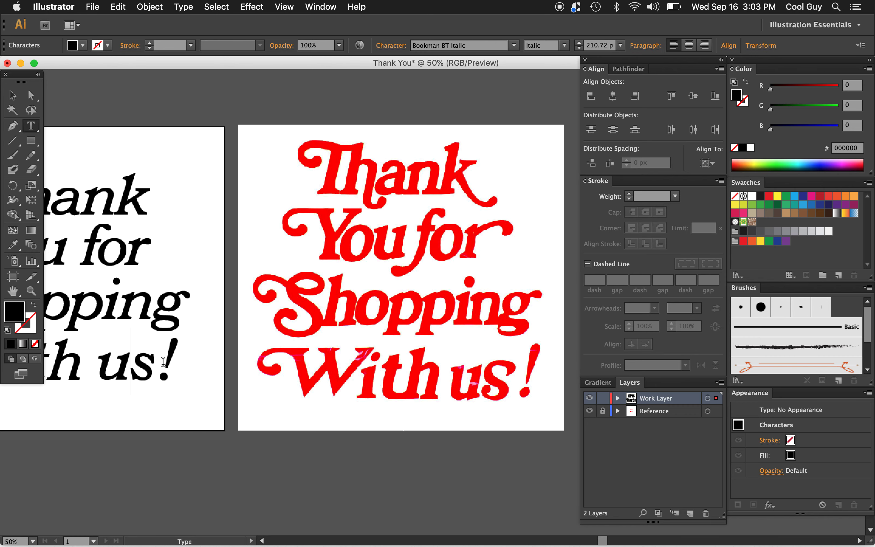
{"action": "key", "text": "Right"}
{"action": "key", "text": "alt+Left"}
{"action": "key", "text": "alt+Right"}
{"action": "key", "text": "alt+Left"}
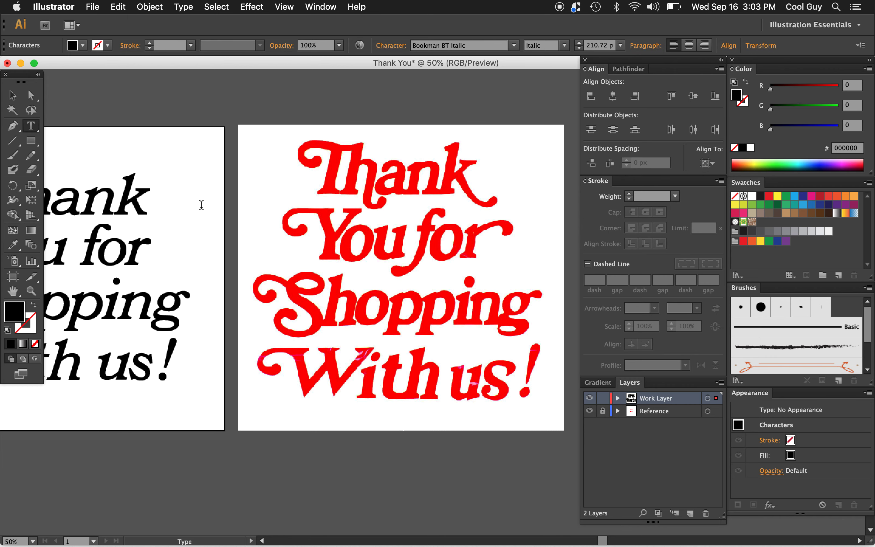
Try character rotations of -1° and 1° on all four lines of text.
{"action": "scroll", "coordinate": [201, 202], "scroll_direction": "left", "scroll_amount": 8}
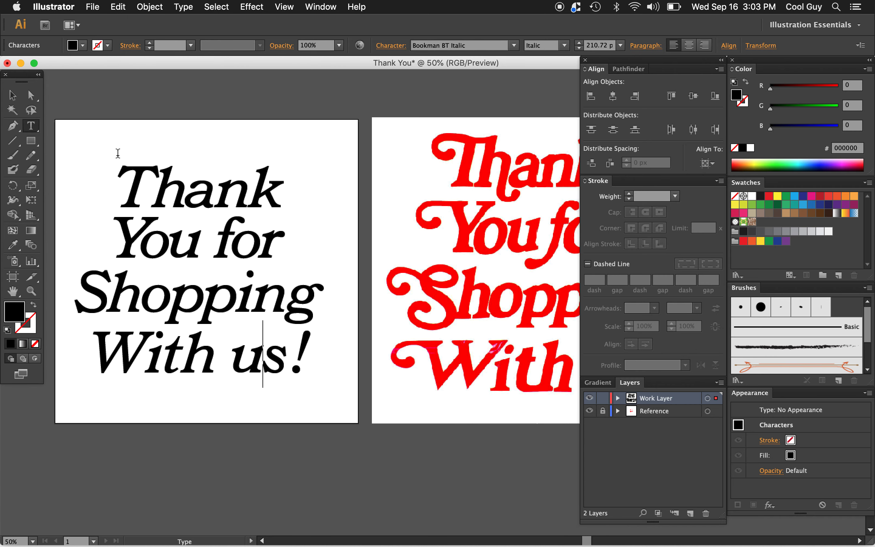
{"action": "left_click", "coordinate": [13, 95]}
{"action": "left_click_drag", "start_coordinate": [333, 151], "coordinate": [88, 395]}
{"action": "left_click", "coordinate": [391, 45]}
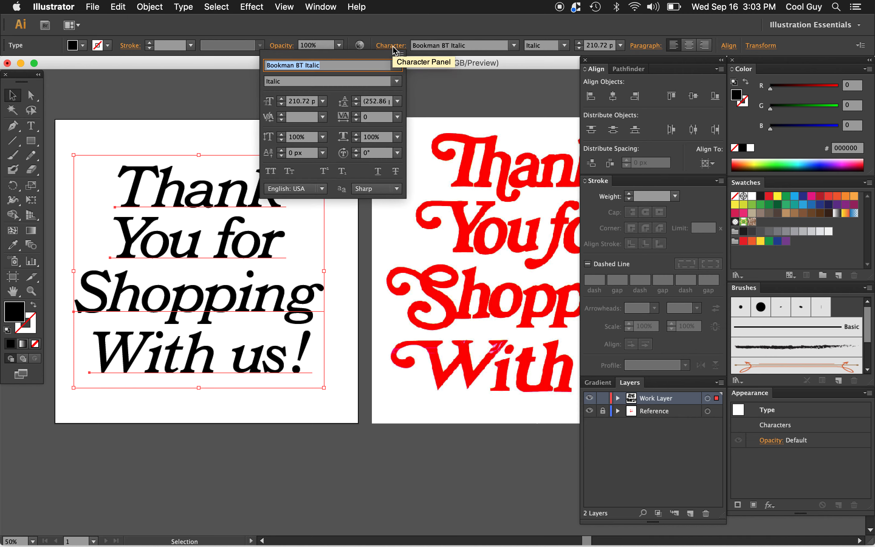
{"action": "left_click", "coordinate": [357, 154]}
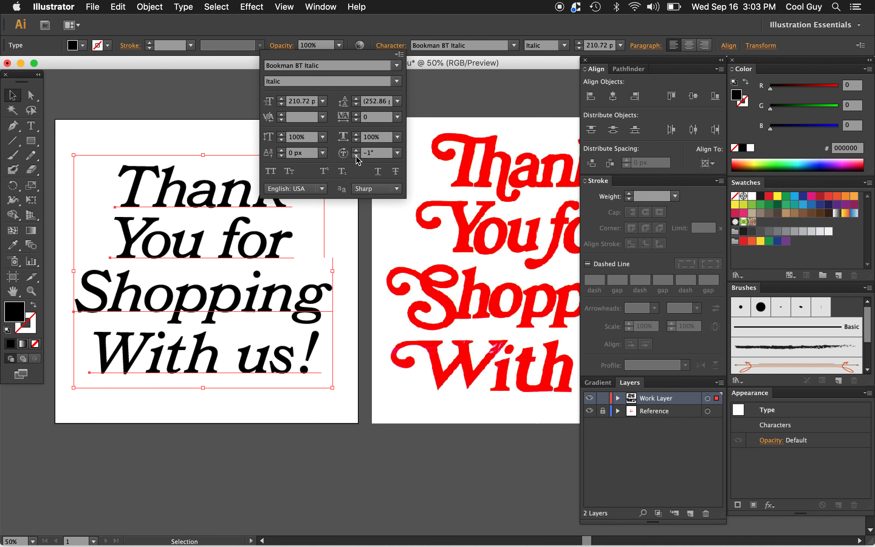
{"action": "left_click", "coordinate": [357, 151]}
{"action": "left_click", "coordinate": [357, 150]}
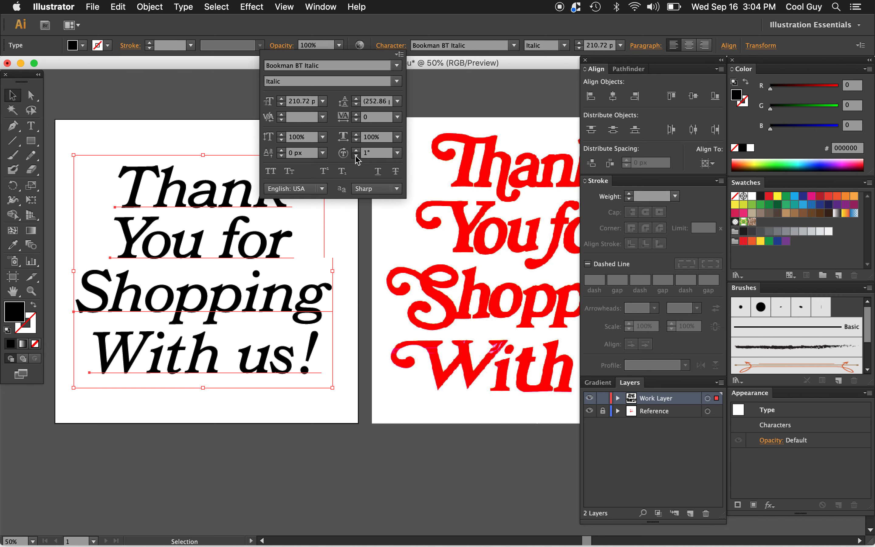
{"action": "left_click", "coordinate": [356, 154]}
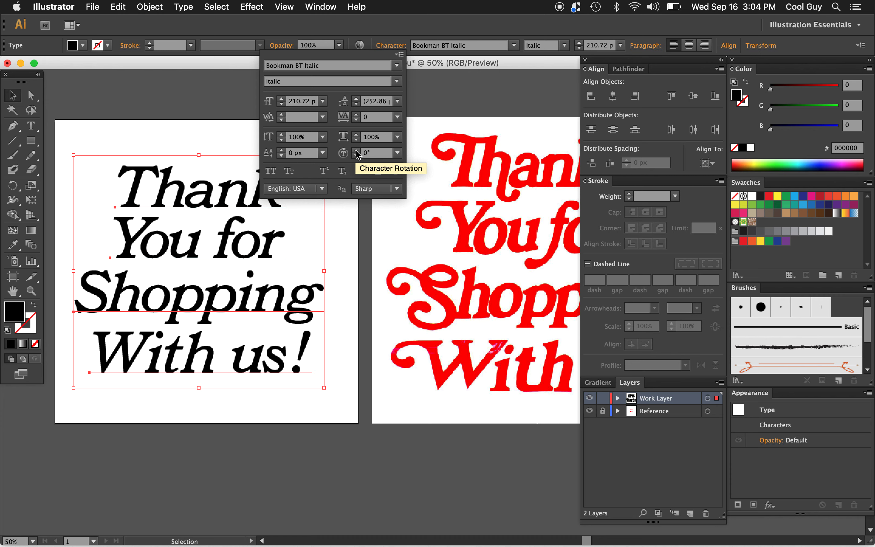
{"action": "left_click", "coordinate": [357, 151]}
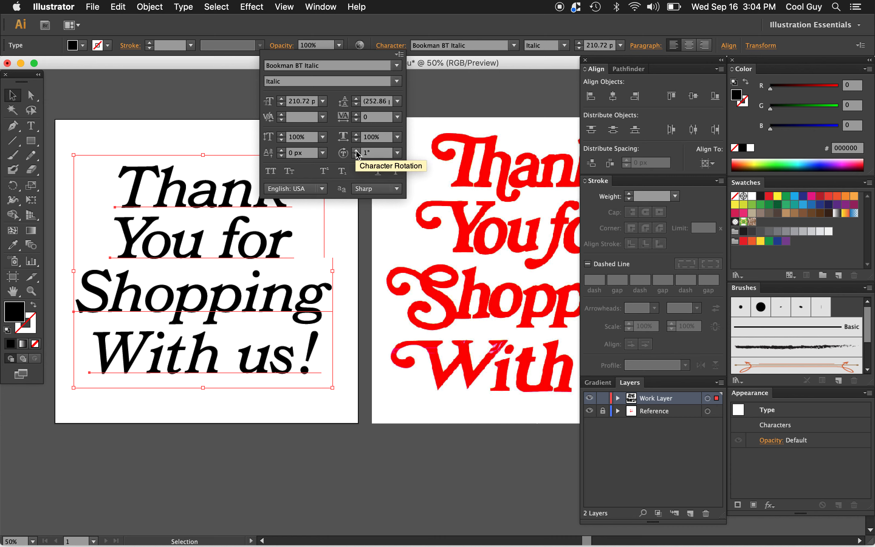
{"action": "left_click", "coordinate": [177, 136]}
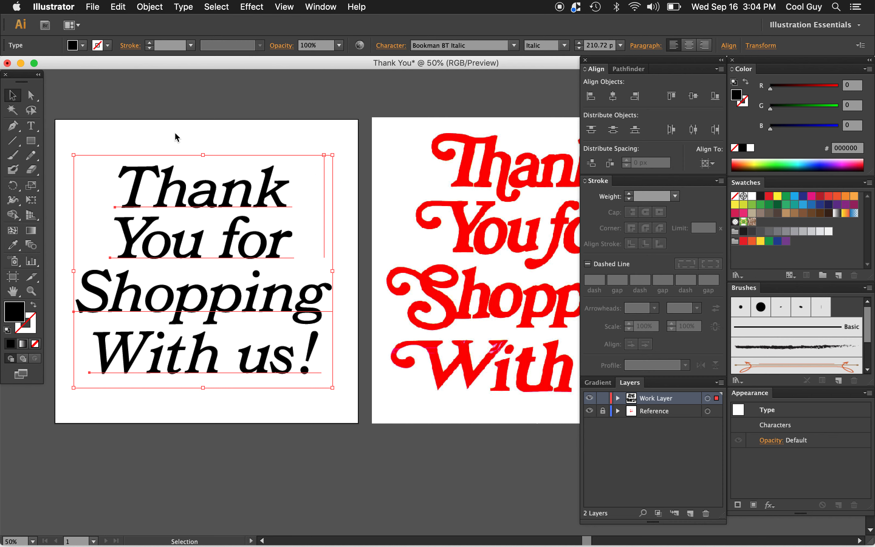
{"action": "left_click", "coordinate": [176, 136]}
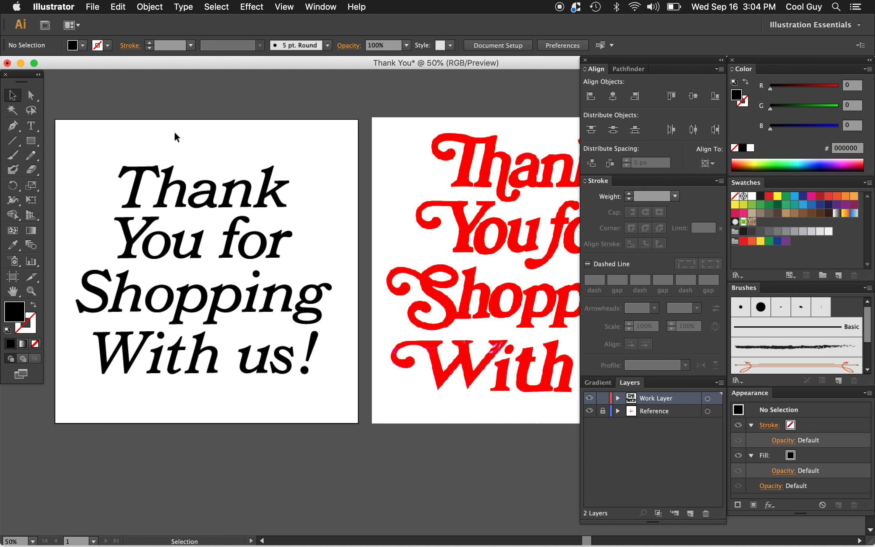
Show the rulers, and undo a trial guide at the "Shopping" baseline together with the character rotation.
{"action": "key", "text": "super+r"}
{"action": "left_click_drag", "start_coordinate": [246, 75], "coordinate": [219, 313]}
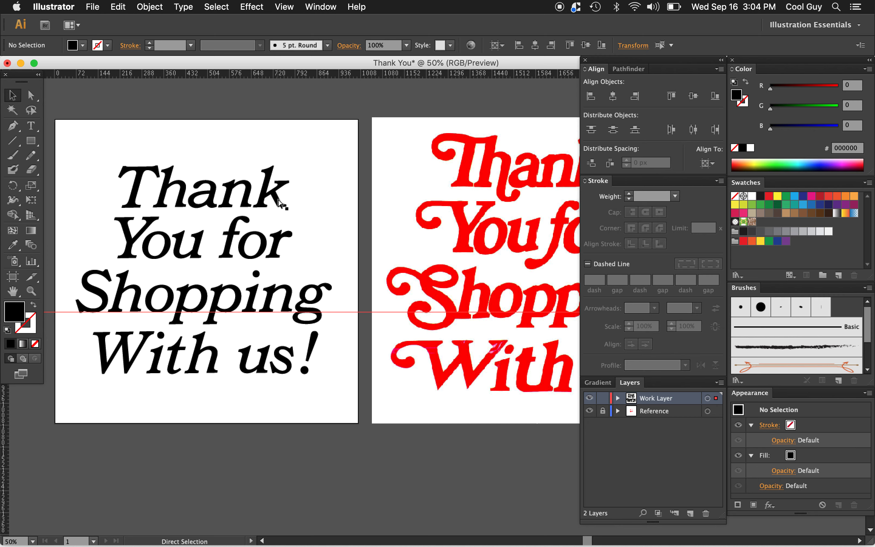
{"action": "key", "text": "super+z"}
{"action": "key", "text": "super+z"}
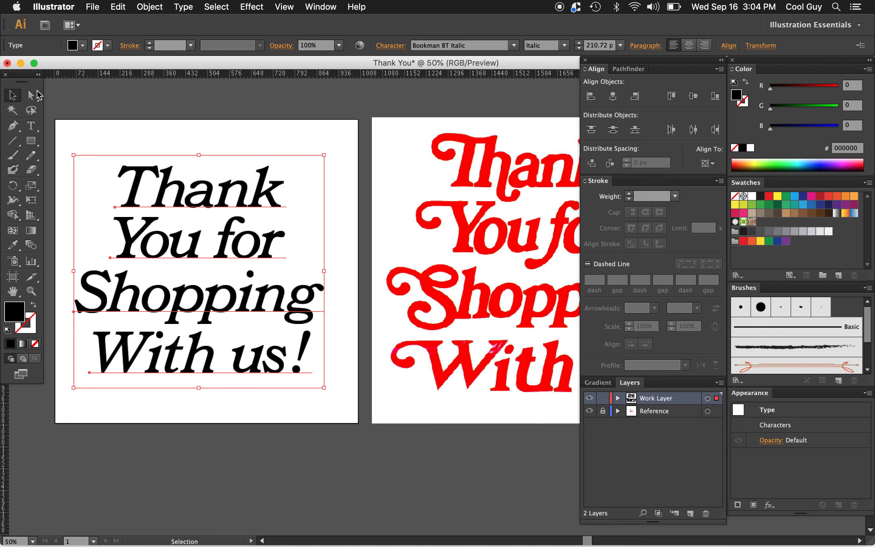
Center all four text lines horizontally on the artboard and deselect them.
{"action": "left_click", "coordinate": [613, 96]}
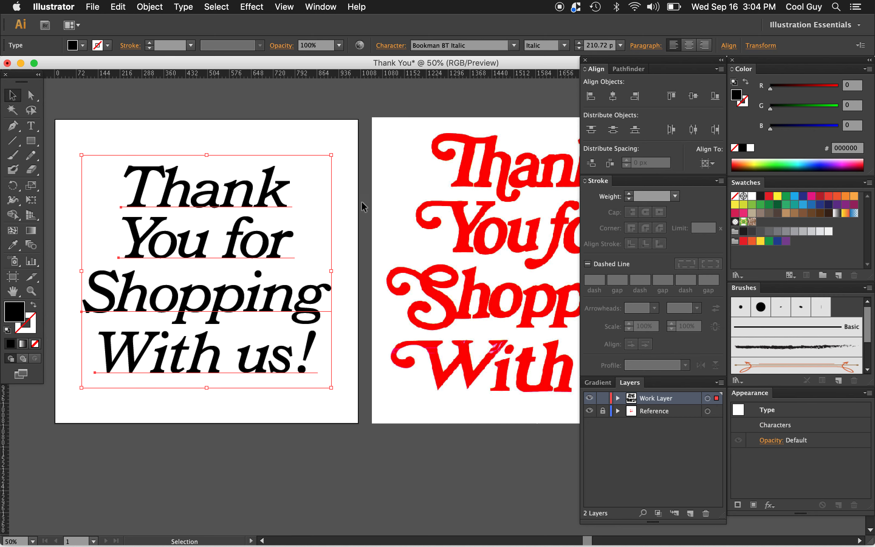
{"action": "left_click", "coordinate": [350, 185]}
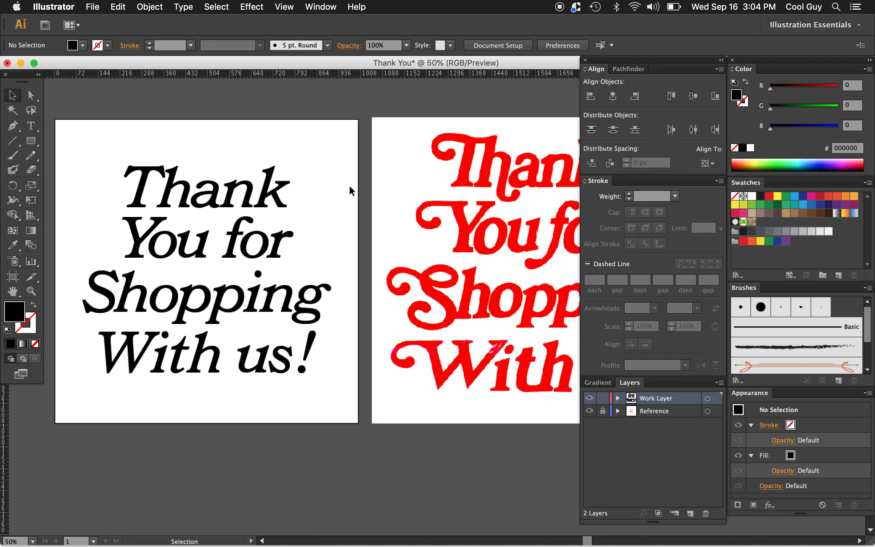
Try a horizontal guide near the "Thank" line and remove it again.
{"action": "left_click_drag", "start_coordinate": [293, 72], "coordinate": [286, 157]}
{"action": "left_click_drag", "start_coordinate": [282, 208], "coordinate": [284, 110]}
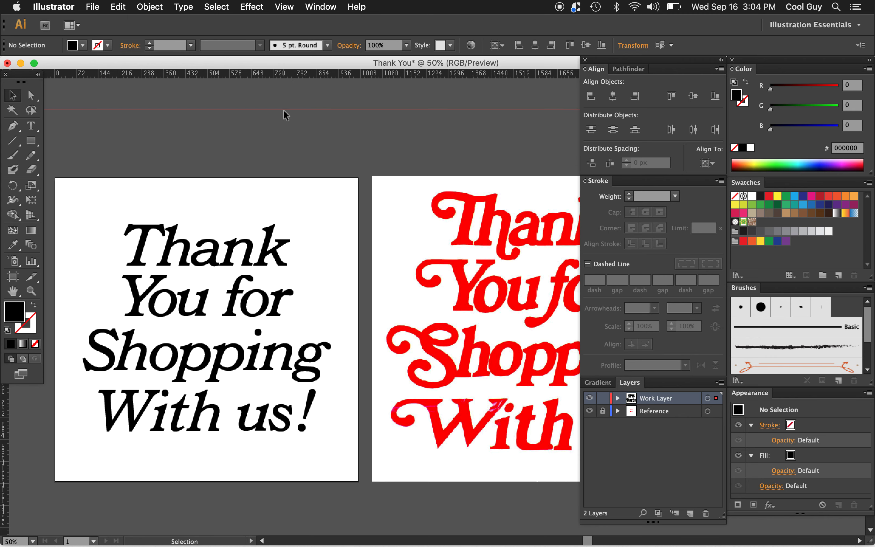
{"action": "scroll", "coordinate": [306, 162], "scroll_direction": "down", "scroll_amount": 4}
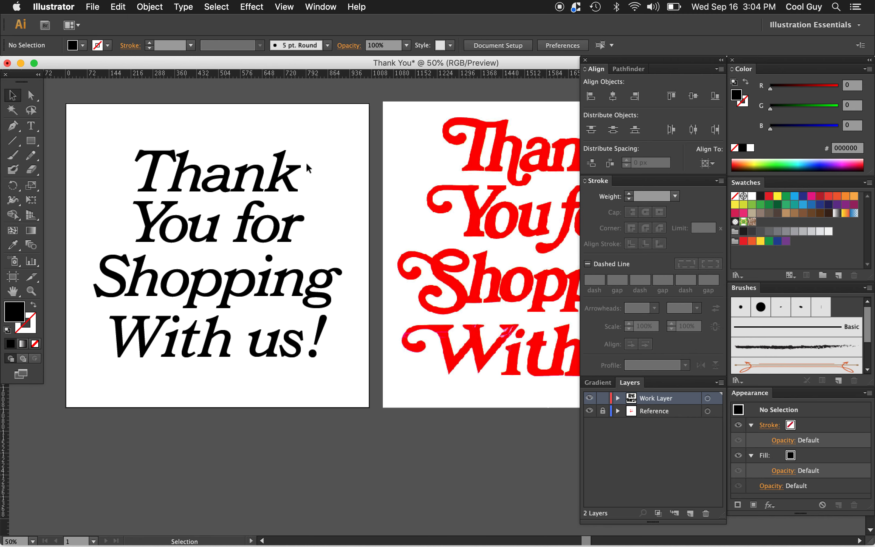
{"action": "left_click", "coordinate": [262, 176]}
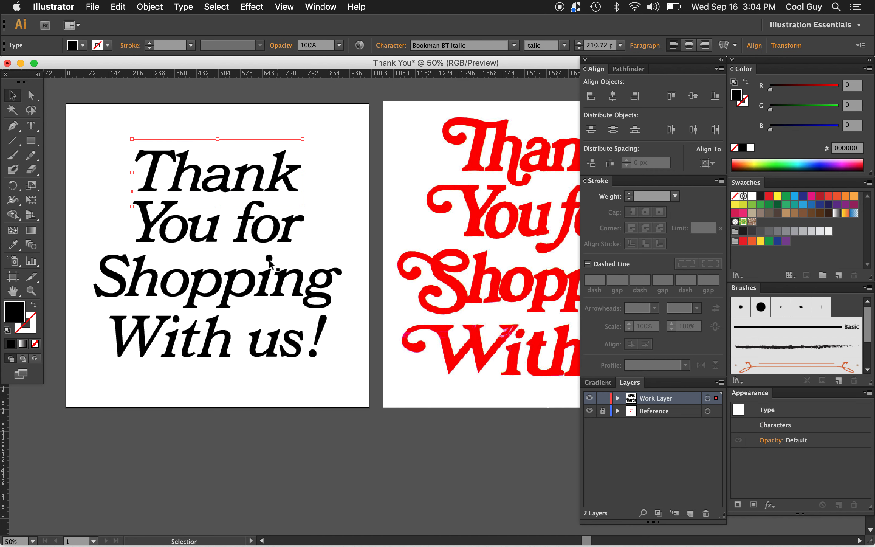
{"action": "left_click", "coordinate": [349, 251]}
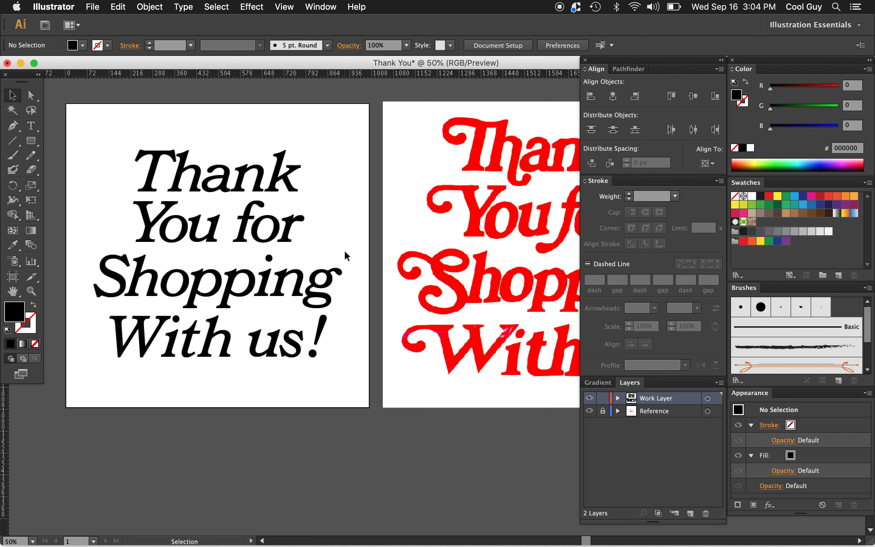
Nudge the "Shopping" and "With us!" lines up together, closer to "You for".
{"action": "left_click_drag", "start_coordinate": [344, 250], "coordinate": [257, 372]}
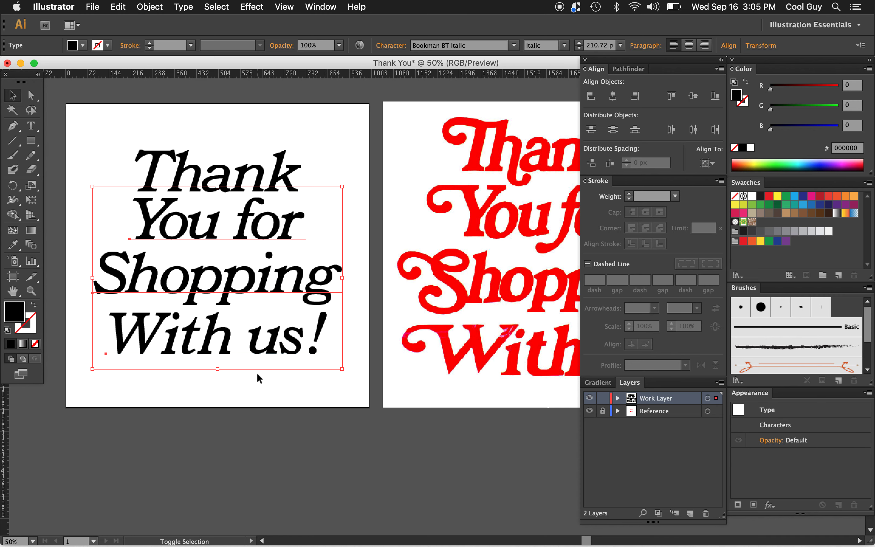
{"action": "left_click", "coordinate": [251, 235], "text": "shift"}
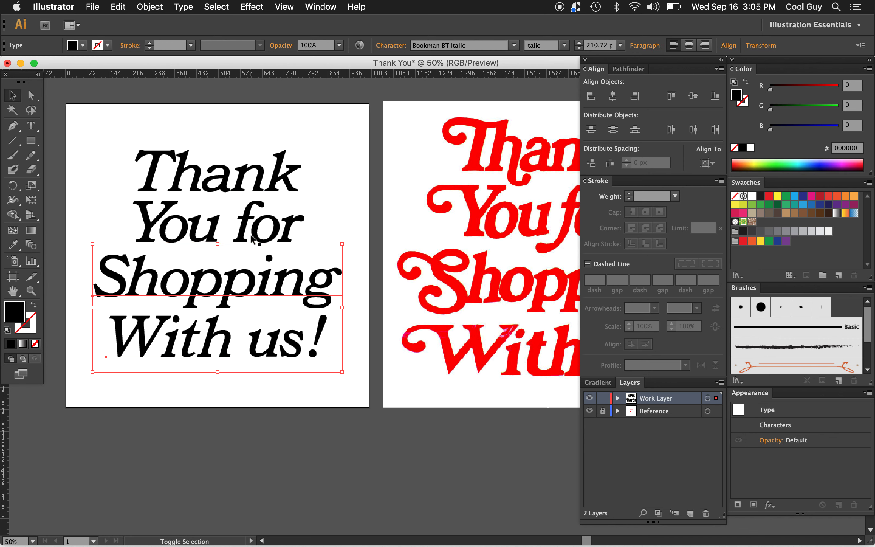
{"action": "key", "text": "shift+Up"}
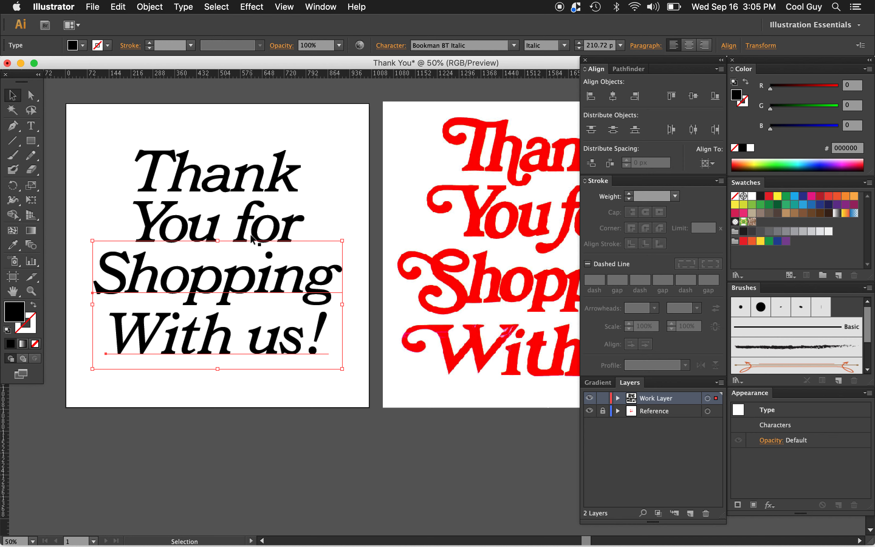
{"action": "left_click", "coordinate": [248, 382]}
Nudge "Shopping" and "With us!" up slightly further, fine-tuning the "With us!" line to even out the line spacing.
{"action": "left_click", "coordinate": [273, 280]}
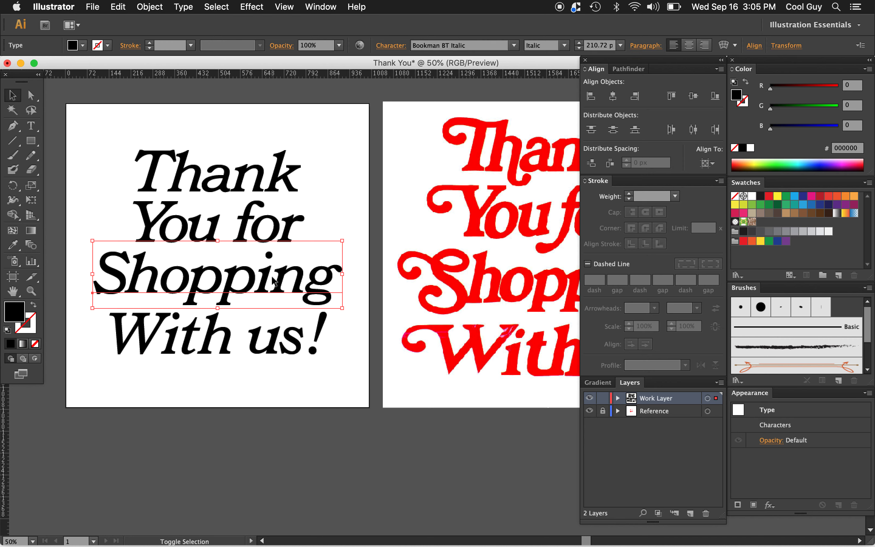
{"action": "left_click", "coordinate": [265, 335]}
{"action": "key", "text": "shift+Up"}
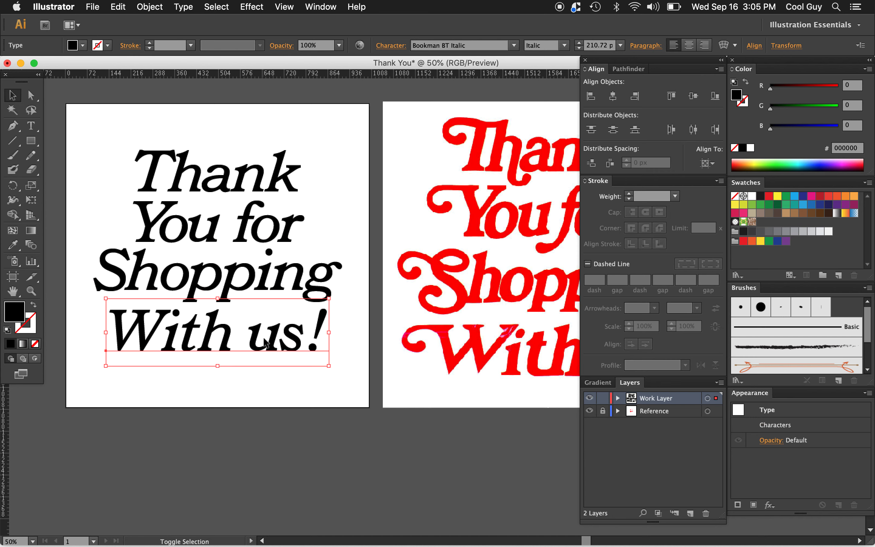
{"action": "key", "text": "shift+Up"}
{"action": "key", "text": "shift+Down"}
{"action": "key", "text": "Up"}
{"action": "key", "text": "Up"}
{"action": "key", "text": "Up"}
{"action": "key", "text": "Up"}
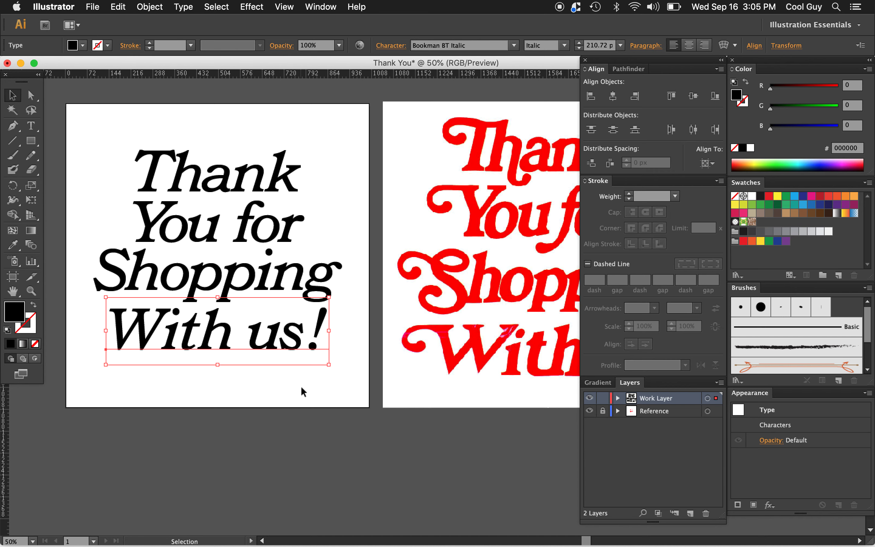
{"action": "left_click", "coordinate": [302, 385]}
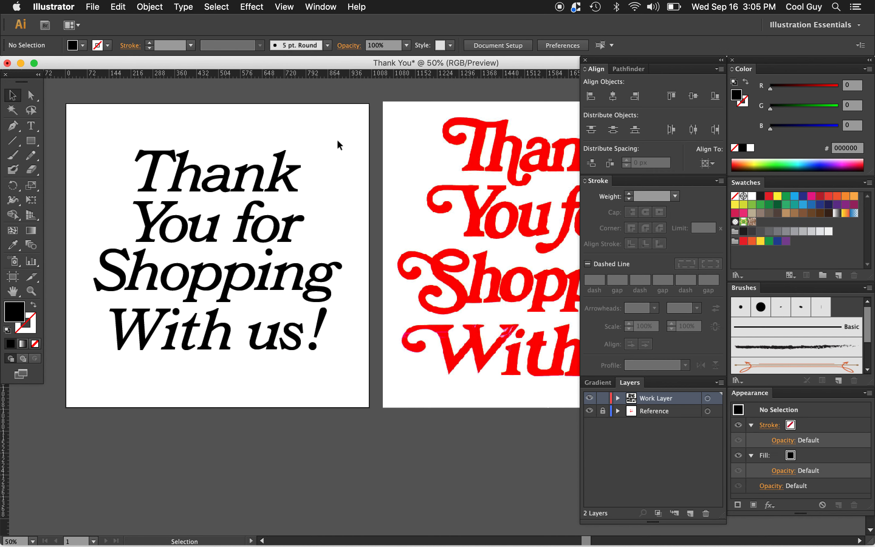
Duplicate all four text lines and place the copy beside the artboard, on the side away from the reference, as an editable backup.
{"action": "left_click_drag", "start_coordinate": [345, 133], "coordinate": [95, 379]}
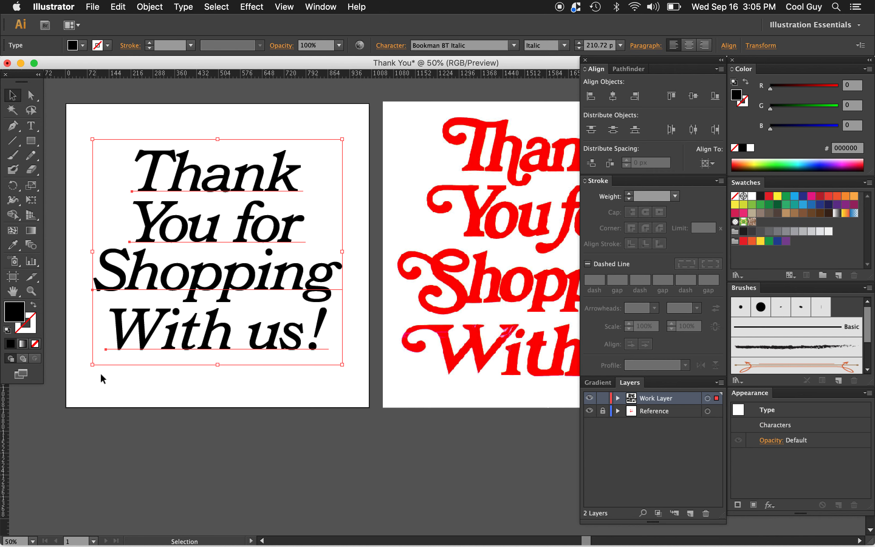
{"action": "scroll", "coordinate": [195, 273], "scroll_direction": "left", "scroll_amount": 3}
{"action": "scroll", "coordinate": [195, 273], "scroll_direction": "up", "scroll_amount": 5}
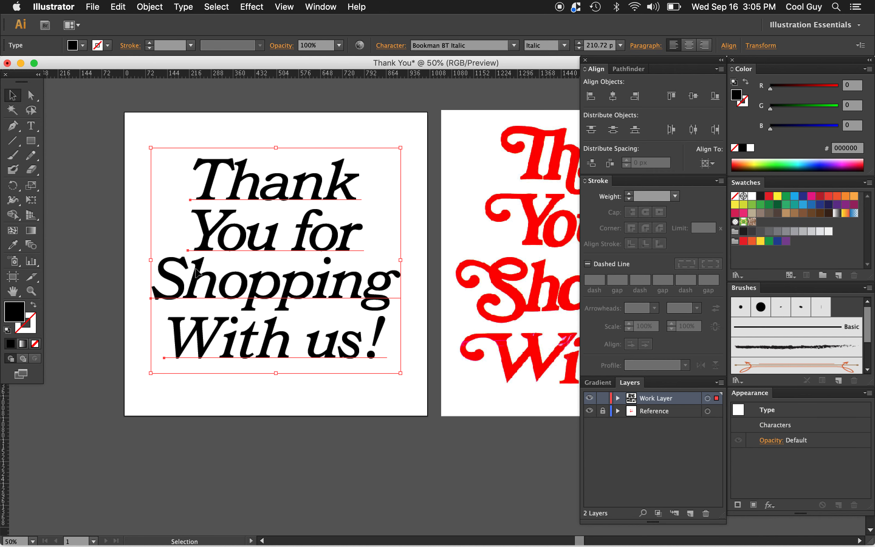
{"action": "scroll", "coordinate": [196, 274], "scroll_direction": "left", "scroll_amount": 4}
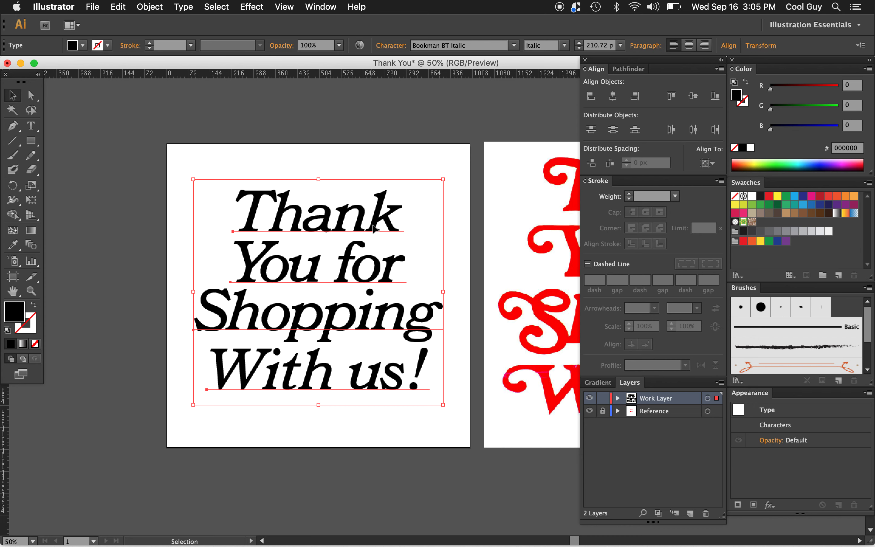
{"action": "left_click_drag", "start_coordinate": [382, 211], "coordinate": [95, 200]}
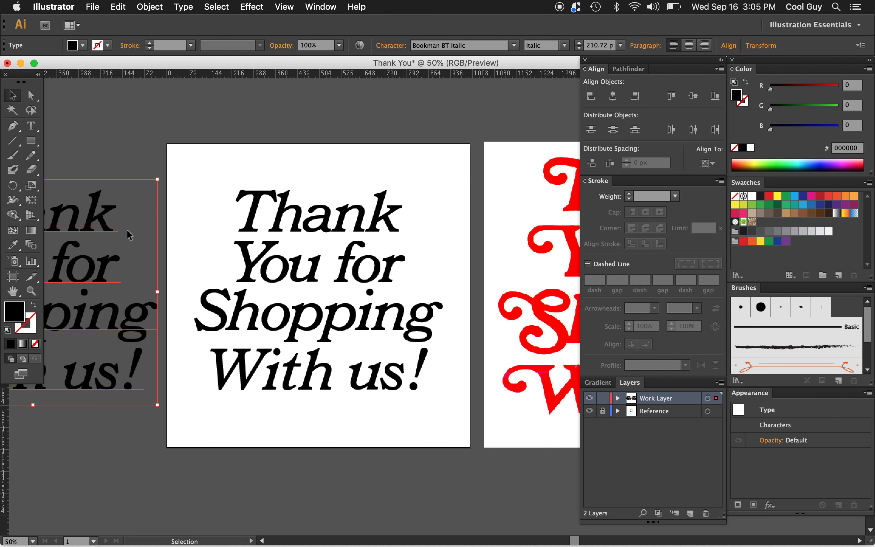
{"action": "scroll", "coordinate": [127, 229], "scroll_direction": "left", "scroll_amount": 10}
{"action": "key", "text": "shift+Left"}
{"action": "key", "text": "shift+Left"}
{"action": "key", "text": "shift+Left"}
{"action": "key", "text": "shift+Left"}
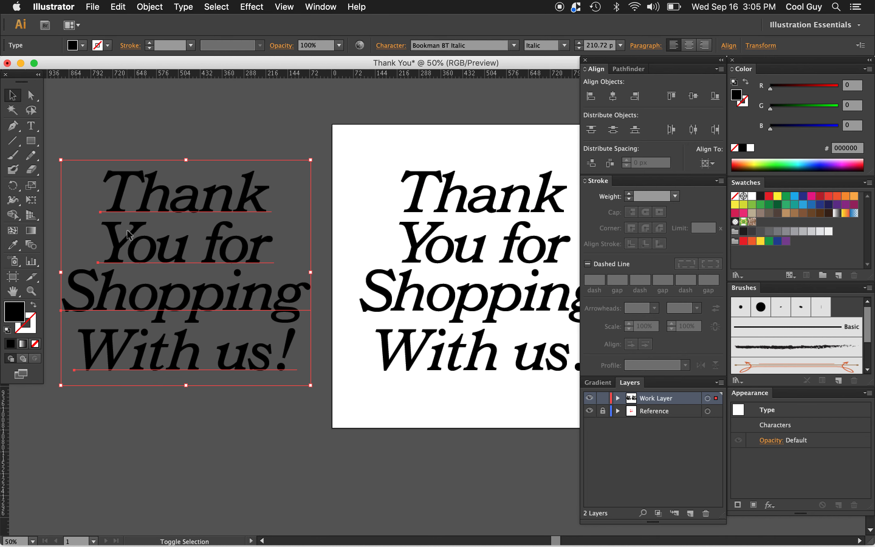
Convert the four text lines on the artboard to outlines.
{"action": "scroll", "coordinate": [301, 290], "scroll_direction": "right", "scroll_amount": 5}
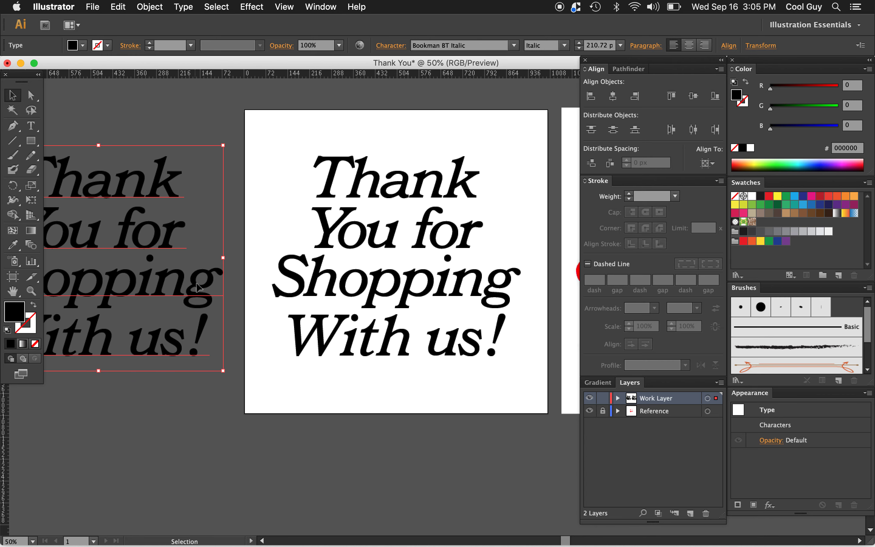
{"action": "scroll", "coordinate": [328, 322], "scroll_direction": "right", "scroll_amount": 3}
{"action": "scroll", "coordinate": [327, 322], "scroll_direction": "right", "scroll_amount": 4}
{"action": "left_click_drag", "start_coordinate": [417, 140], "coordinate": [166, 382]}
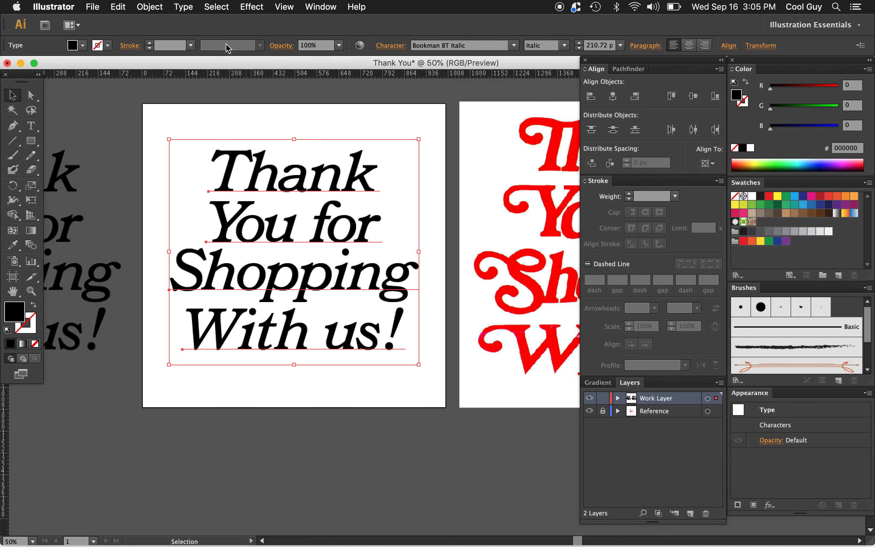
{"action": "left_click", "coordinate": [185, 8]}
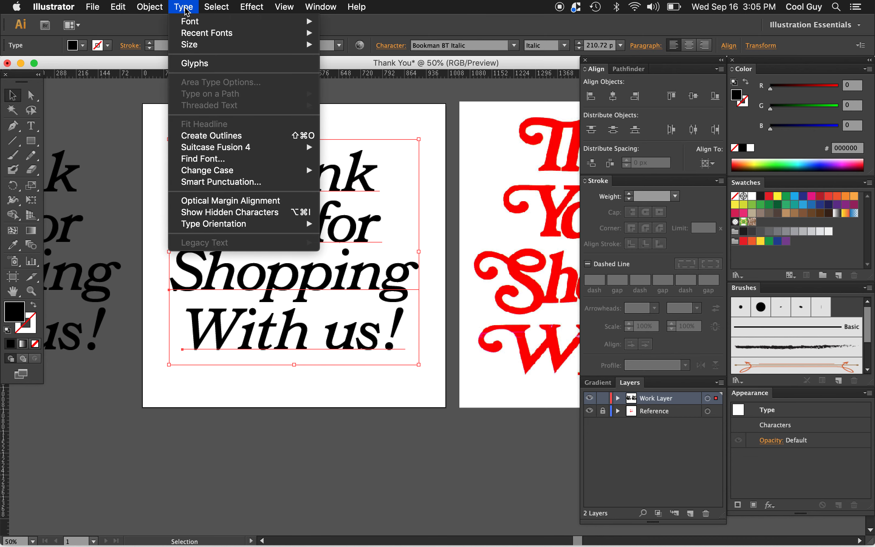
{"action": "left_click", "coordinate": [211, 136]}
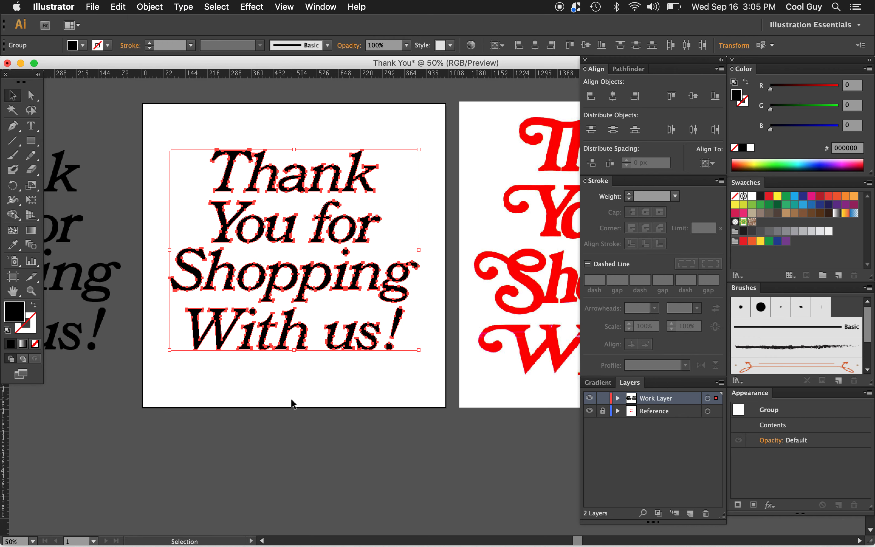
Try moving the outlined "With us!" line straight down and undo the move.
{"action": "left_click", "coordinate": [299, 365]}
{"action": "left_click_drag", "start_coordinate": [302, 348], "coordinate": [302, 391]}
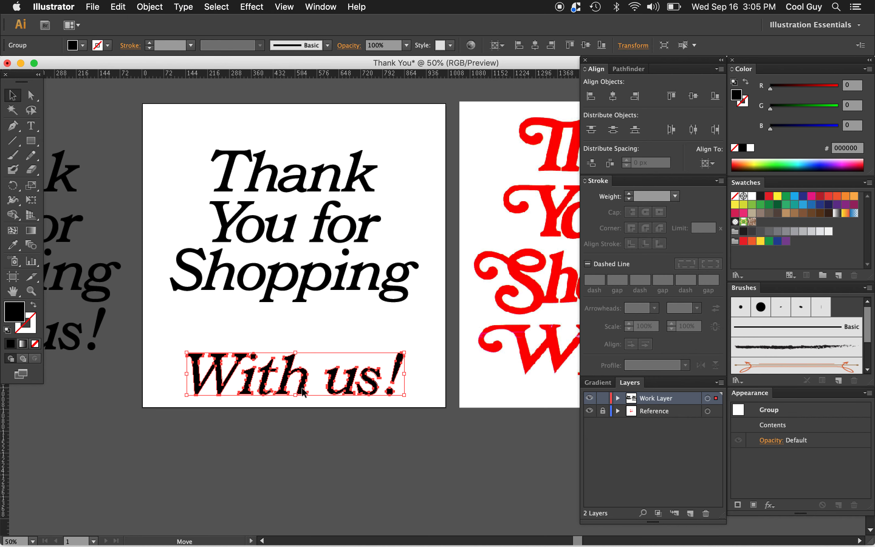
{"action": "key", "text": "super+z"}
Try to edit the outlined "With us!" line with the Type tool and delete the stray text "rgaerg".
{"action": "key", "text": "t"}
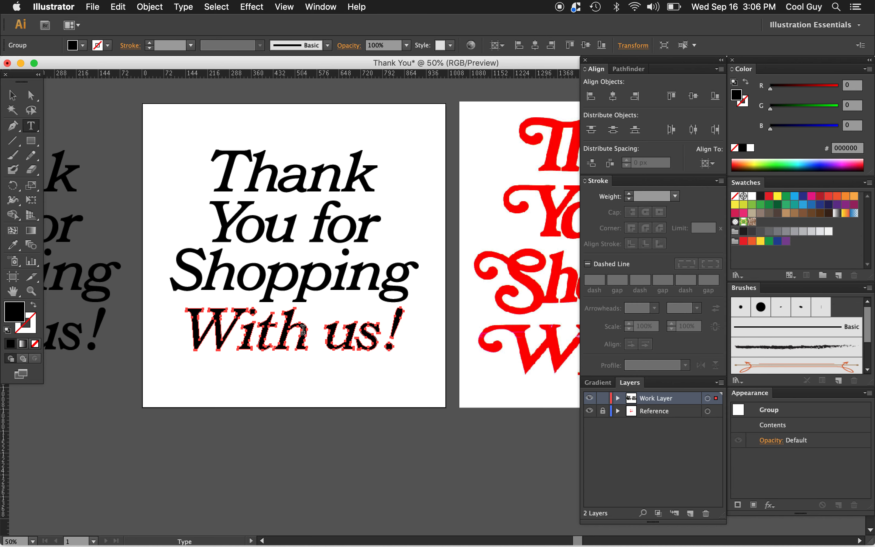
{"action": "left_click", "coordinate": [305, 339]}
{"action": "type", "text": "rgaerg"}
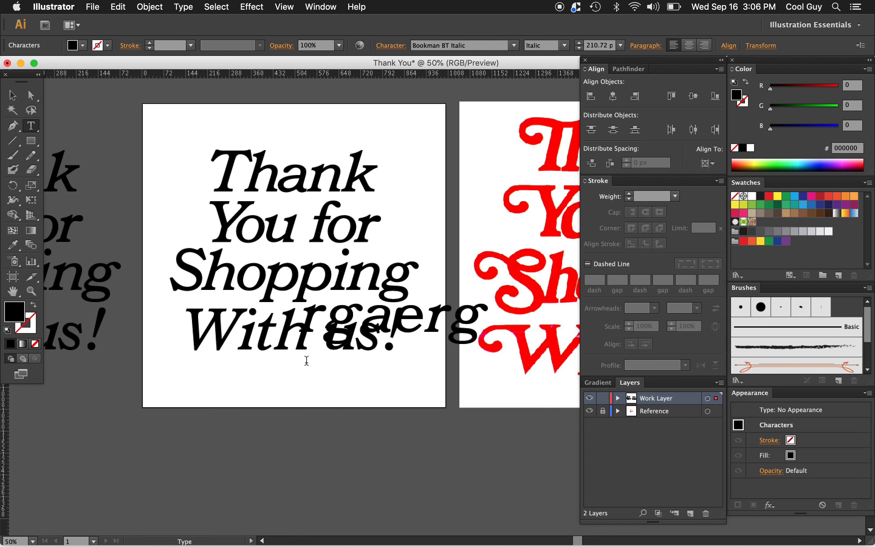
{"action": "key", "text": "Escape"}
{"action": "key", "text": "Delete"}
Try replacing the "With us!" line in the backup copy with different text, undo the replacement and deselect.
{"action": "scroll", "coordinate": [217, 184], "scroll_direction": "left", "scroll_amount": 10}
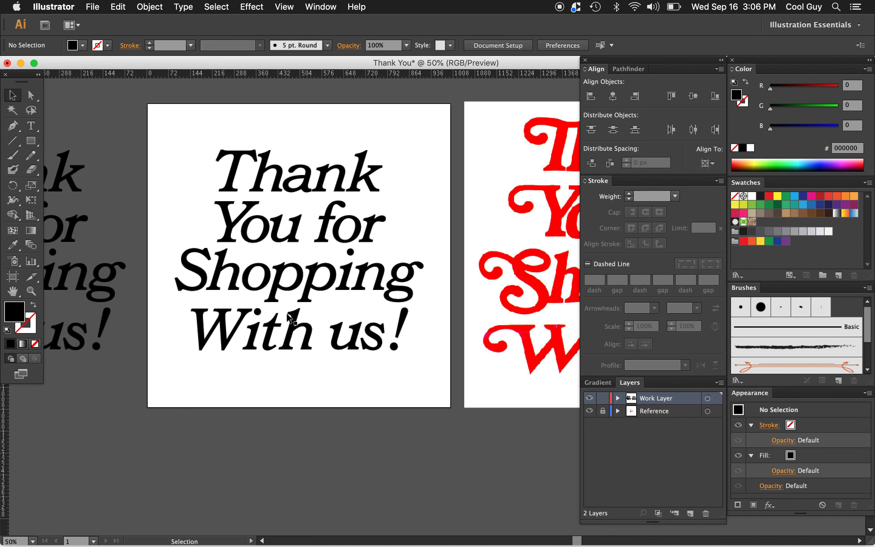
{"action": "left_click", "coordinate": [216, 183]}
{"action": "left_click", "coordinate": [237, 241]}
{"action": "left_click", "coordinate": [215, 285]}
{"action": "left_click", "coordinate": [188, 343]}
{"action": "triple_click", "coordinate": [188, 346]}
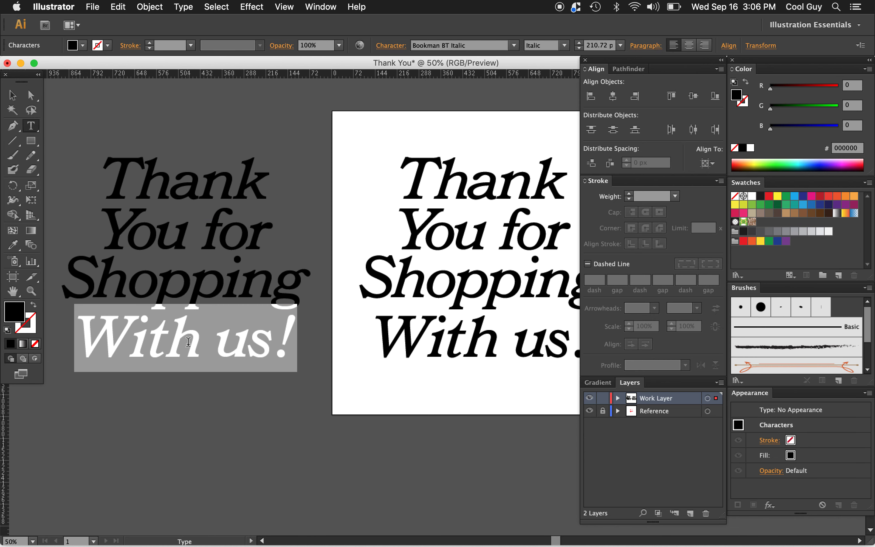
{"action": "type", "text": "Fuck you"}
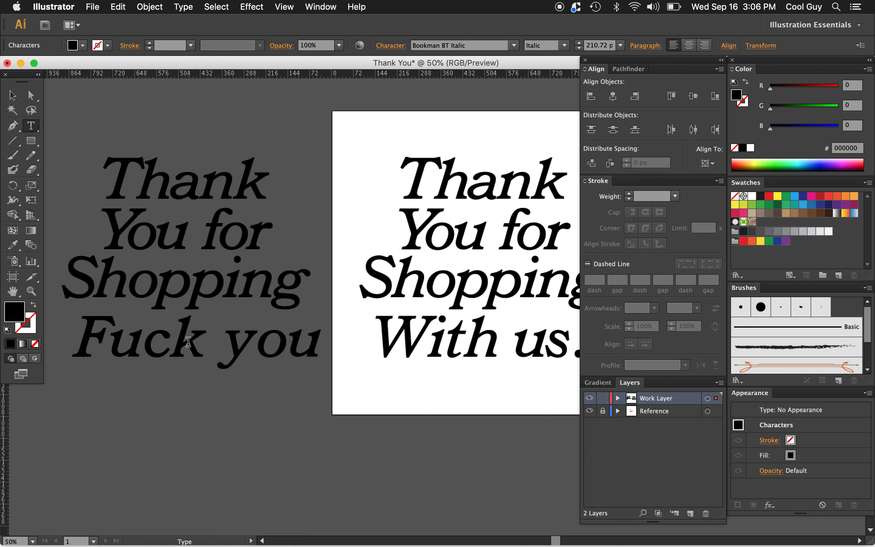
{"action": "key", "text": "Escape"}
{"action": "key", "text": "cmd+z"}
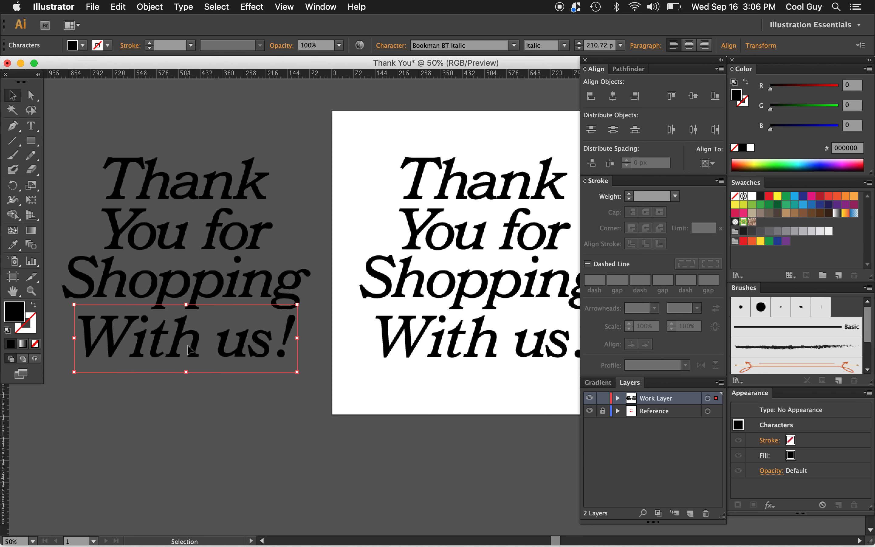
{"action": "left_click", "coordinate": [251, 437]}
Apply a black stroke to all four outlined lines on the artboard.
{"action": "scroll", "coordinate": [251, 437], "scroll_direction": "right", "scroll_amount": 10}
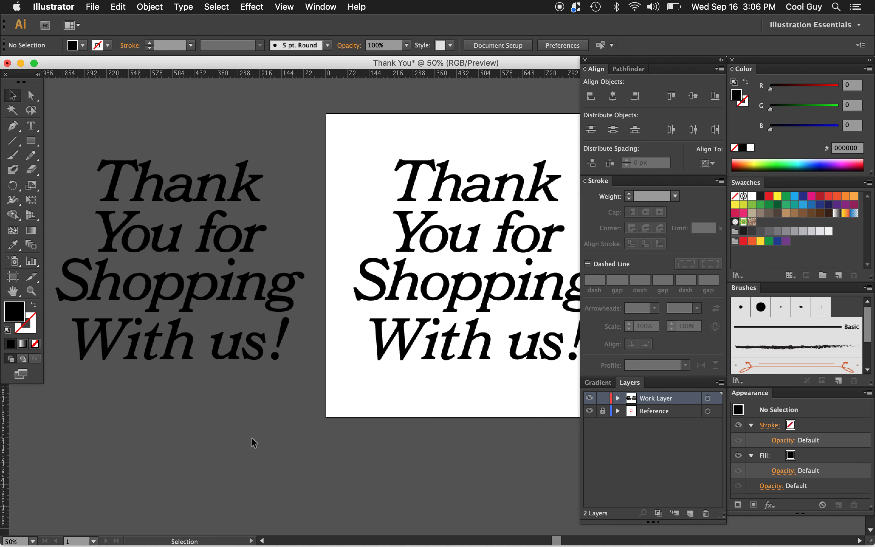
{"action": "scroll", "coordinate": [251, 437], "scroll_direction": "left", "scroll_amount": 5}
{"action": "scroll", "coordinate": [251, 437], "scroll_direction": "down", "scroll_amount": 3}
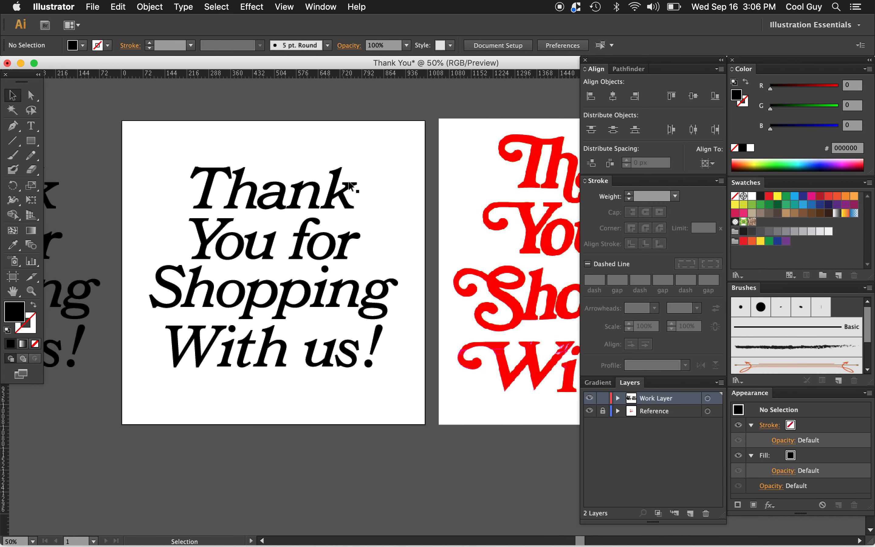
{"action": "left_click_drag", "start_coordinate": [402, 166], "coordinate": [164, 376]}
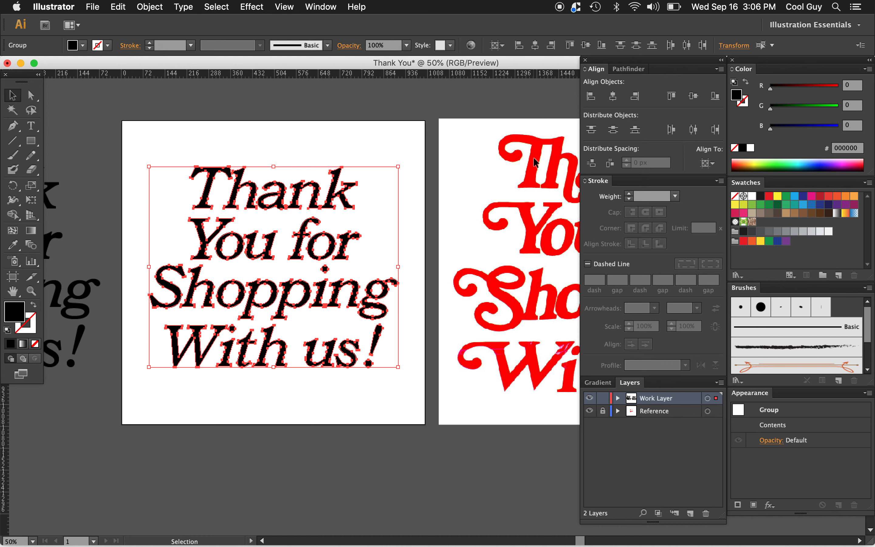
{"action": "left_click", "coordinate": [32, 325]}
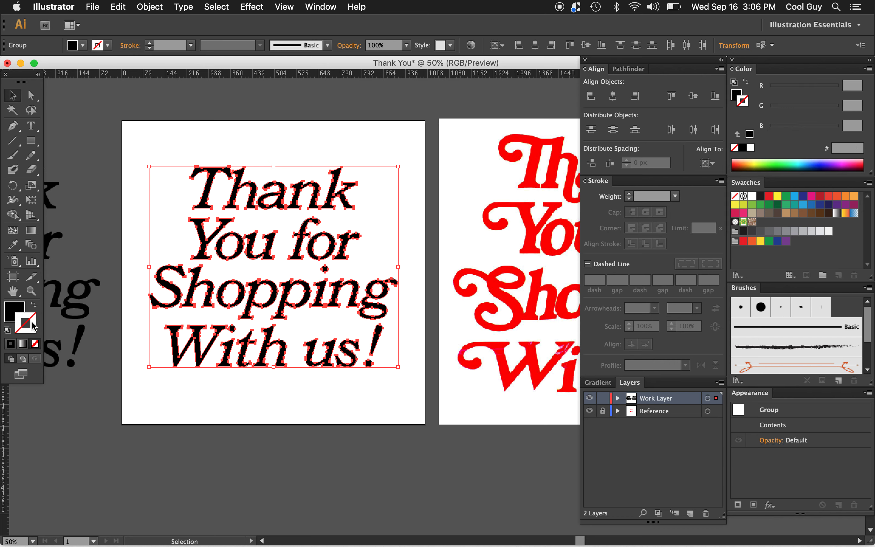
{"action": "left_click", "coordinate": [746, 151]}
Increase the outlined lettering's stroke weight to 9 px and deselect it.
{"action": "left_click", "coordinate": [629, 194]}
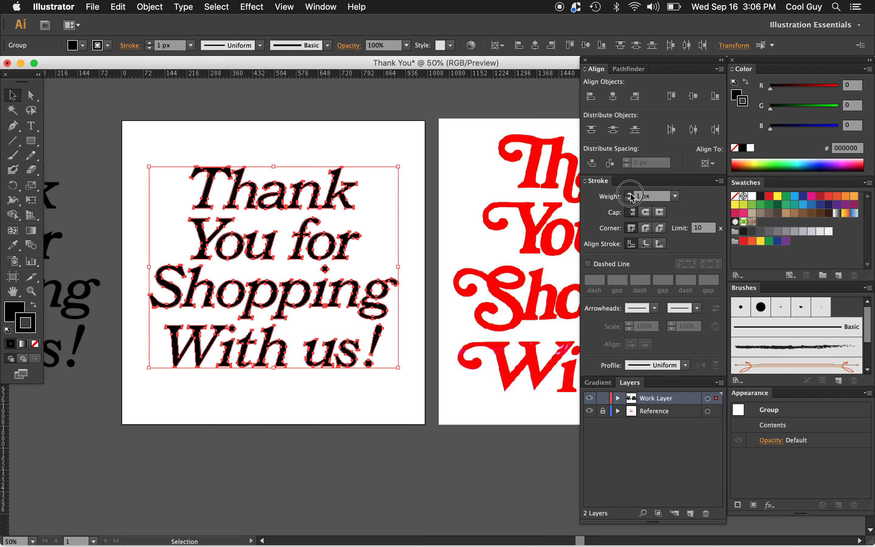
{"action": "left_click", "coordinate": [630, 194]}
{"action": "left_click", "coordinate": [630, 193]}
{"action": "left_click", "coordinate": [630, 194]}
{"action": "left_click", "coordinate": [629, 194]}
{"action": "left_click", "coordinate": [630, 194]}
{"action": "left_click", "coordinate": [629, 194]}
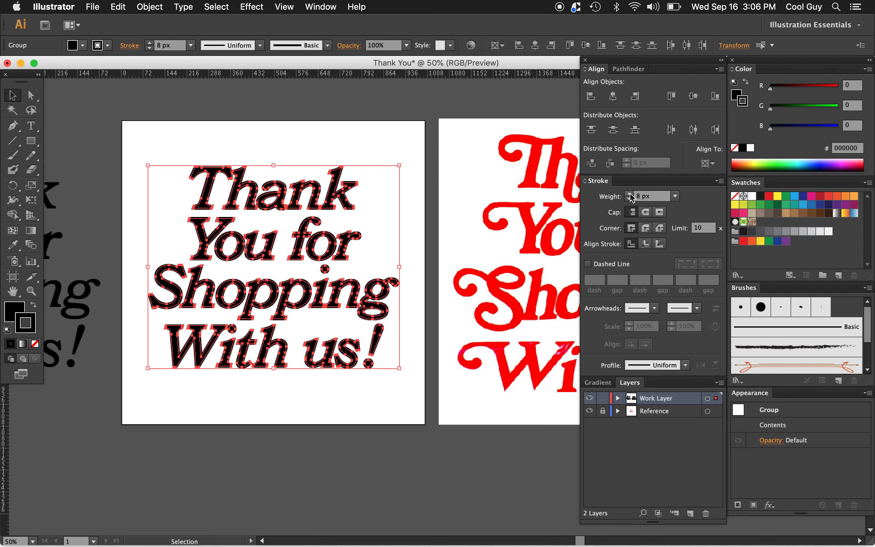
{"action": "left_click", "coordinate": [630, 195]}
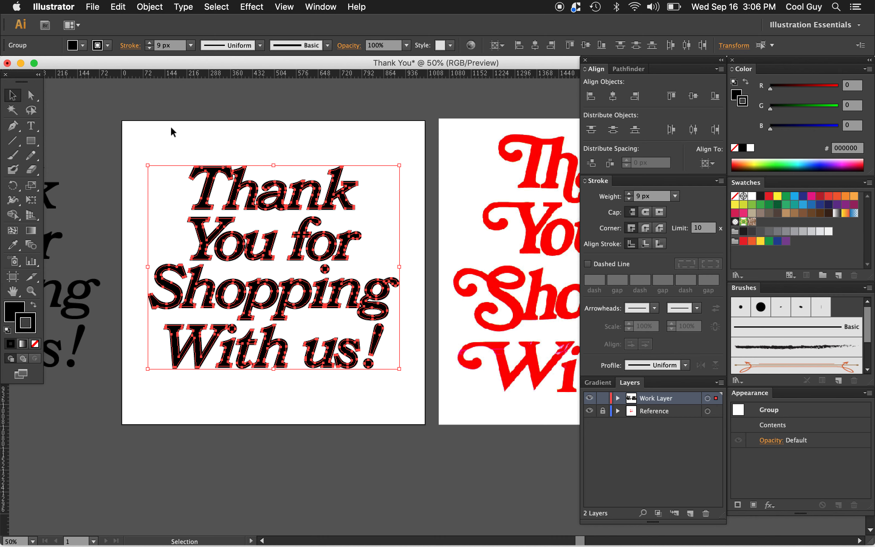
{"action": "left_click", "coordinate": [135, 125]}
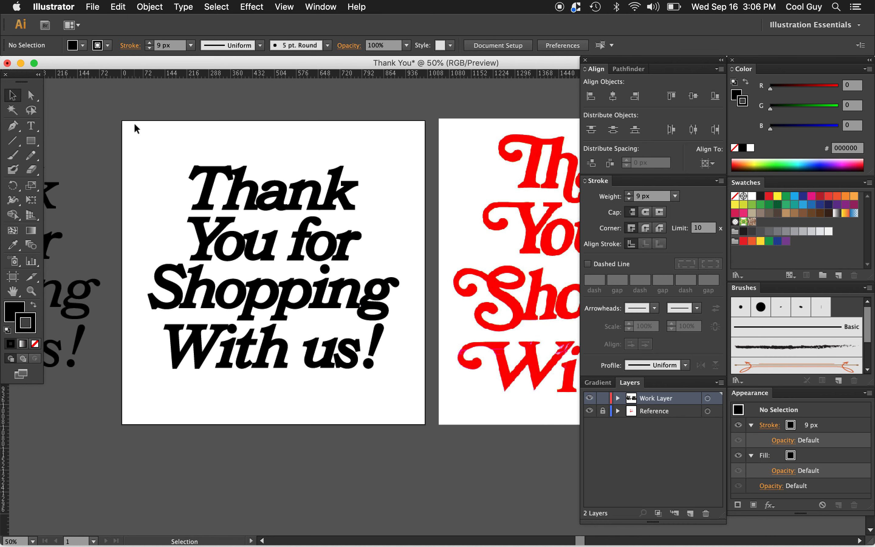
Reduce the stroke weight of the four outlined lines to 6 px and deselect them.
{"action": "scroll", "coordinate": [175, 138], "scroll_direction": "right", "scroll_amount": 10}
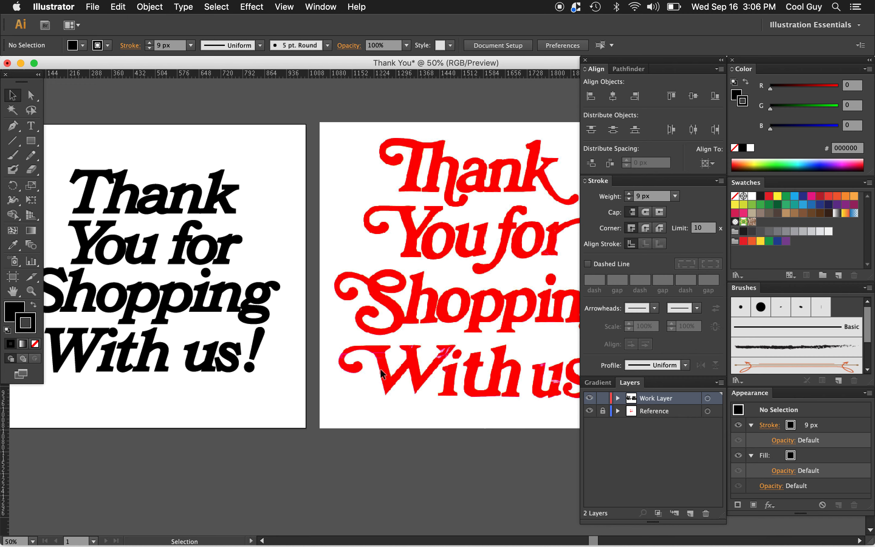
{"action": "left_click_drag", "start_coordinate": [276, 164], "coordinate": [77, 398]}
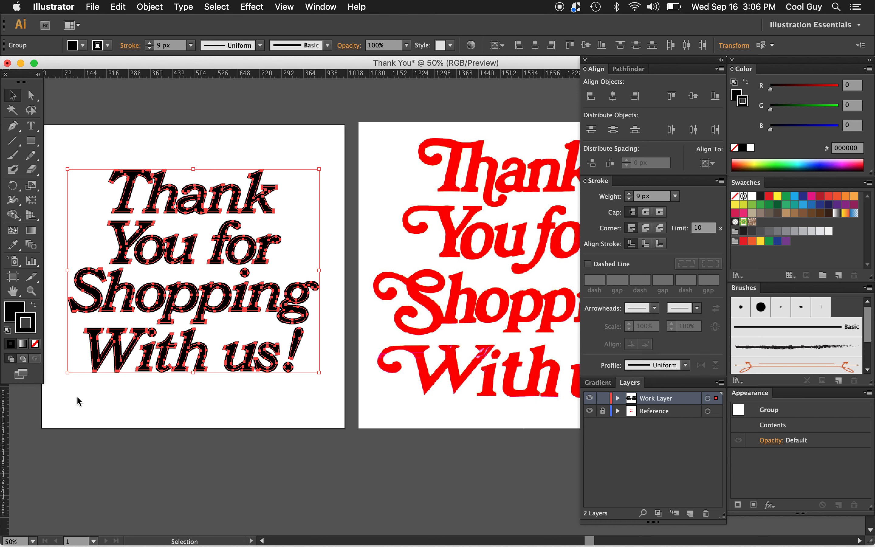
{"action": "left_click", "coordinate": [630, 198]}
{"action": "left_click", "coordinate": [630, 199]}
{"action": "left_click", "coordinate": [630, 199]}
{"action": "left_click", "coordinate": [314, 131]}
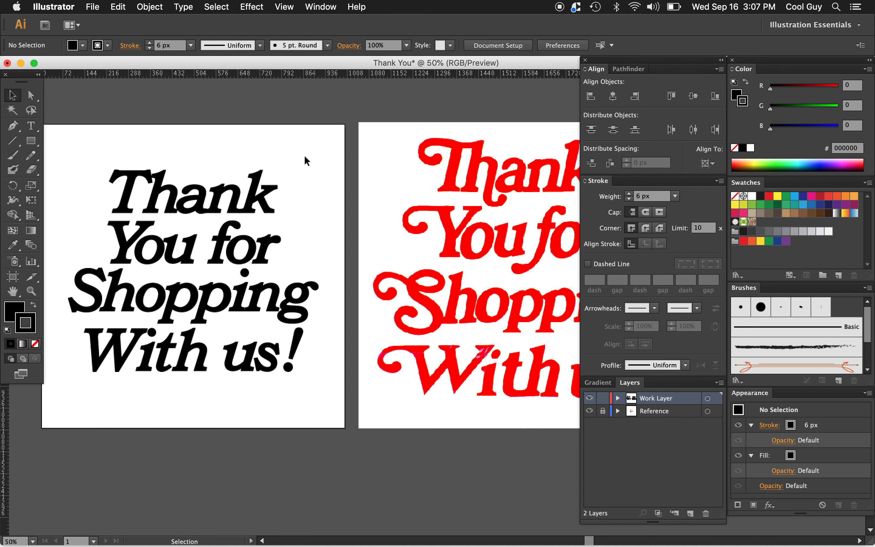
Compare the thickened lettering with the red reference, examining the letter weight and swashes up close and overall.
{"action": "scroll", "coordinate": [257, 264], "scroll_direction": "right", "scroll_amount": 5}
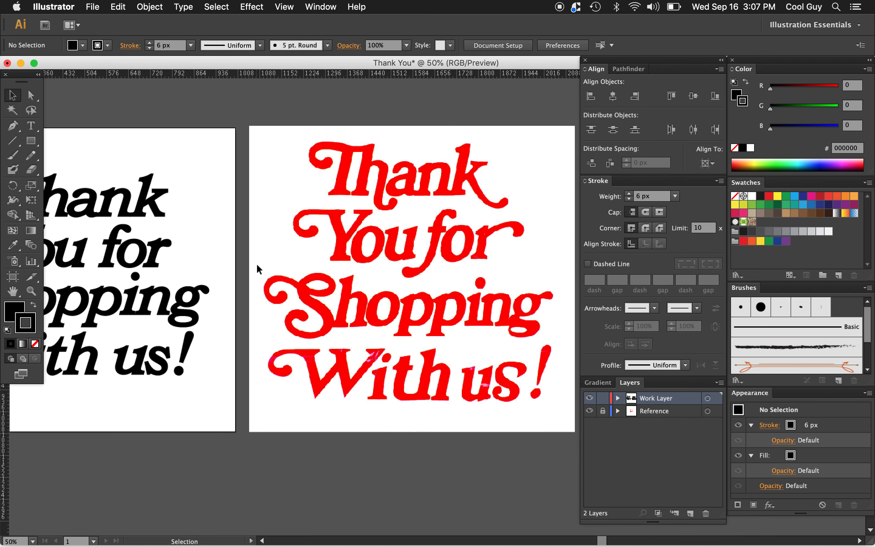
{"action": "scroll", "coordinate": [257, 267], "scroll_direction": "left", "scroll_amount": 5}
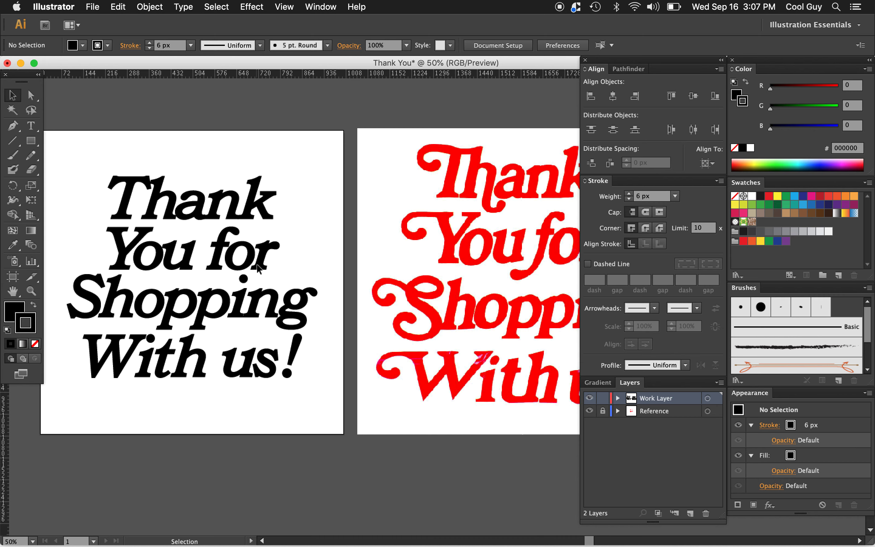
{"action": "left_click", "coordinate": [238, 306]}
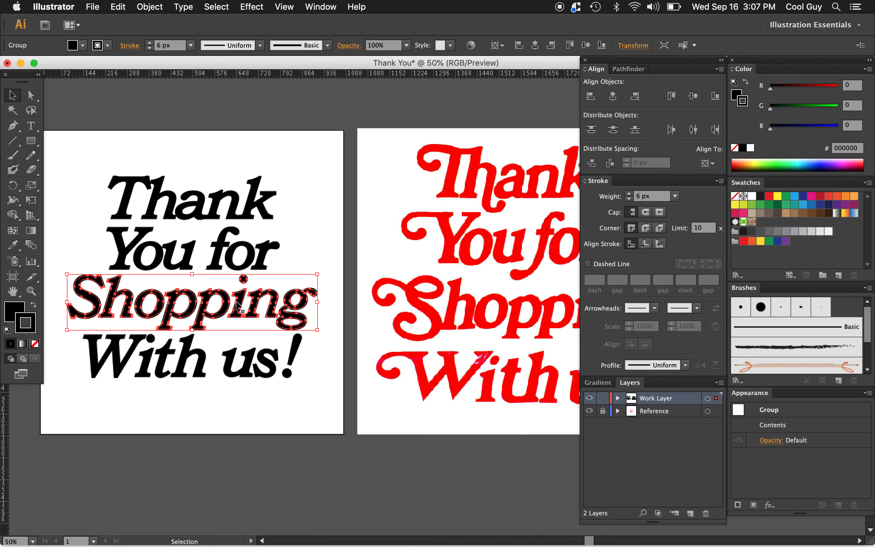
{"action": "left_click", "coordinate": [315, 224]}
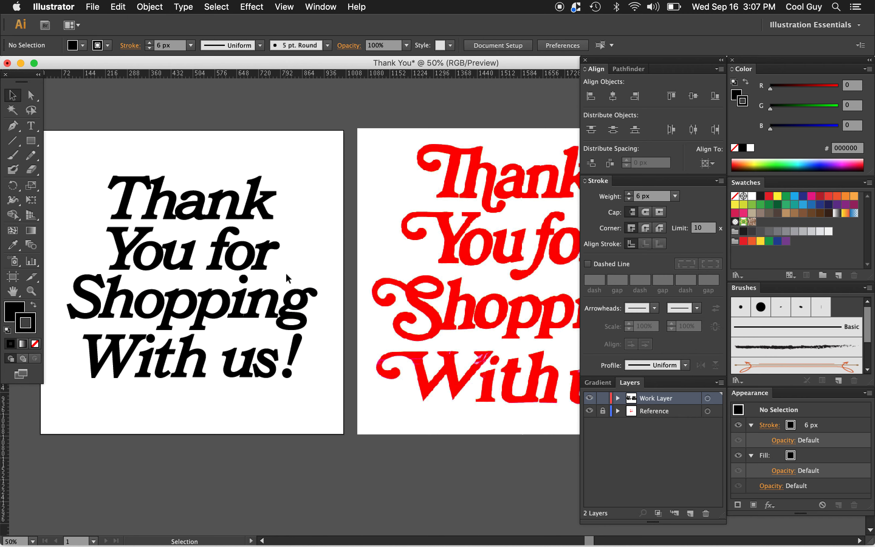
{"action": "key", "text": "z"}
{"action": "left_click", "coordinate": [285, 308], "text": "alt"}
{"action": "left_click", "coordinate": [285, 308], "text": "alt"}
{"action": "scroll", "coordinate": [285, 308], "scroll_direction": "right", "scroll_amount": 7}
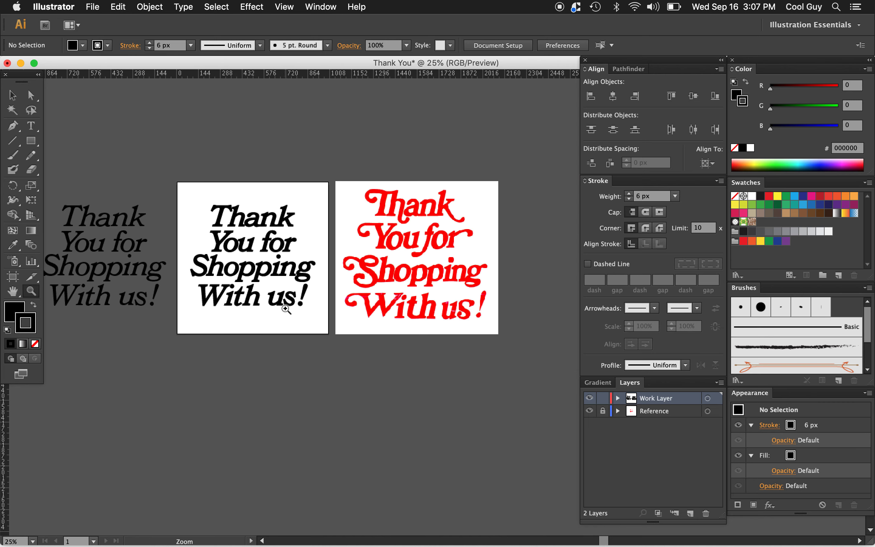
{"action": "left_click", "coordinate": [453, 270]}
{"action": "left_click", "coordinate": [371, 297]}
{"action": "left_click", "coordinate": [342, 313]}
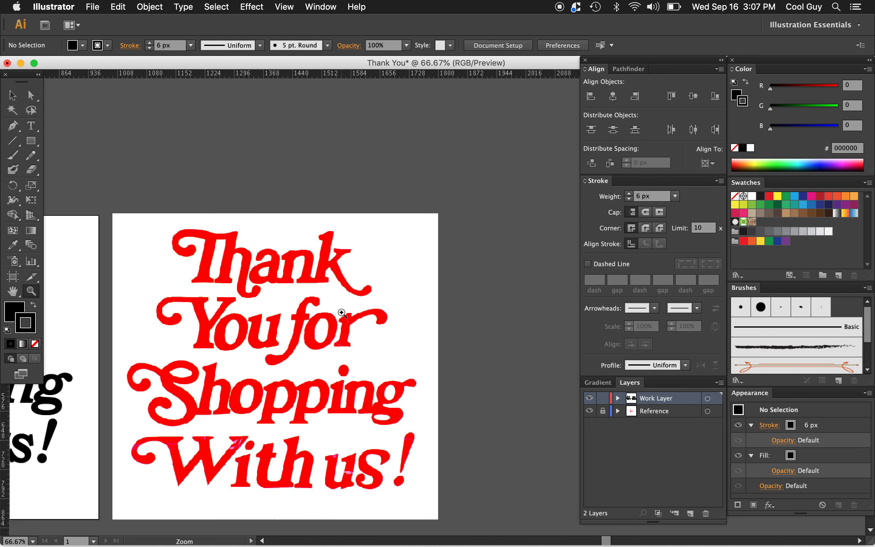
{"action": "left_click", "coordinate": [342, 313]}
{"action": "scroll", "coordinate": [341, 313], "scroll_direction": "down", "scroll_amount": 3}
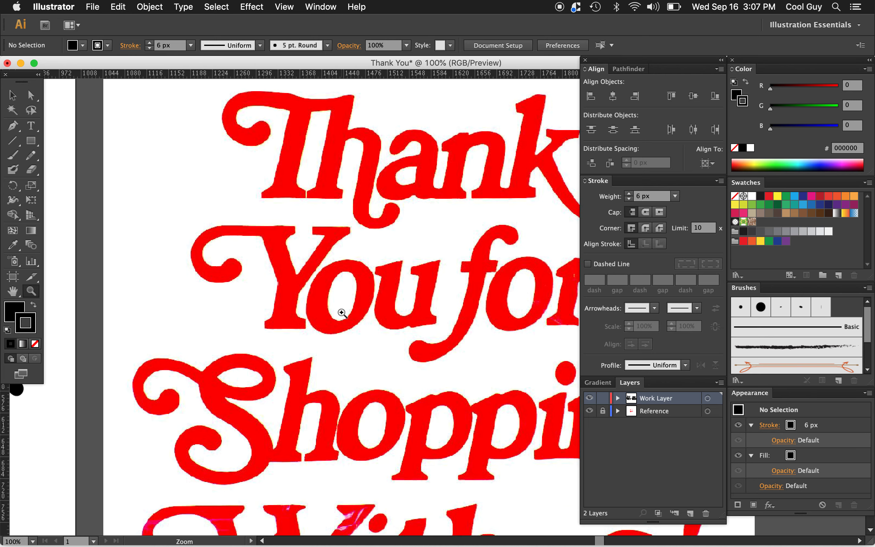
{"action": "left_click", "coordinate": [316, 415], "text": "alt"}
{"action": "left_click", "coordinate": [321, 409], "text": "alt"}
{"action": "left_click", "coordinate": [321, 408], "text": "alt"}
{"action": "scroll", "coordinate": [321, 408], "scroll_direction": "up", "scroll_amount": 5}
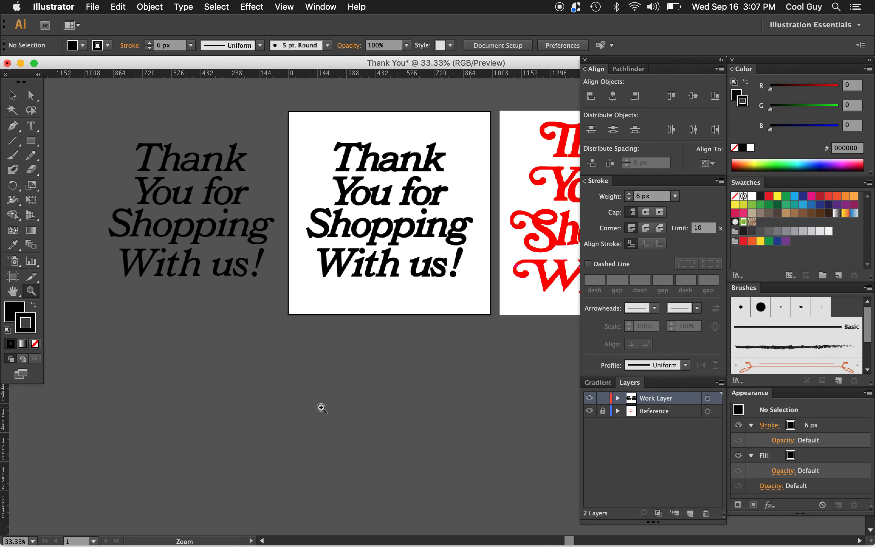
Duplicate the stroked artboard lettering to the empty area below the plain off-artboard copy and deselect it.
{"action": "scroll", "coordinate": [322, 408], "scroll_direction": "right", "scroll_amount": 5}
{"action": "scroll", "coordinate": [320, 361], "scroll_direction": "right", "scroll_amount": 1}
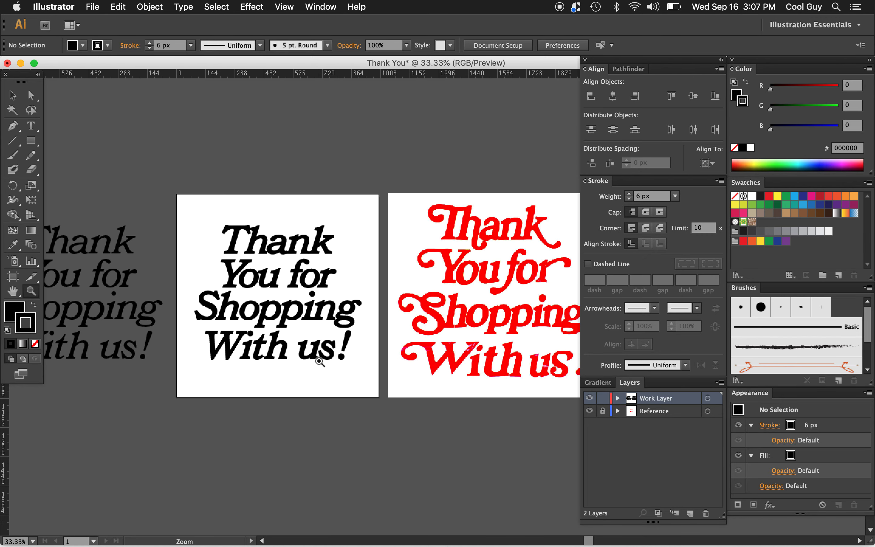
{"action": "scroll", "coordinate": [319, 361], "scroll_direction": "right", "scroll_amount": 2}
{"action": "scroll", "coordinate": [319, 361], "scroll_direction": "down", "scroll_amount": 1}
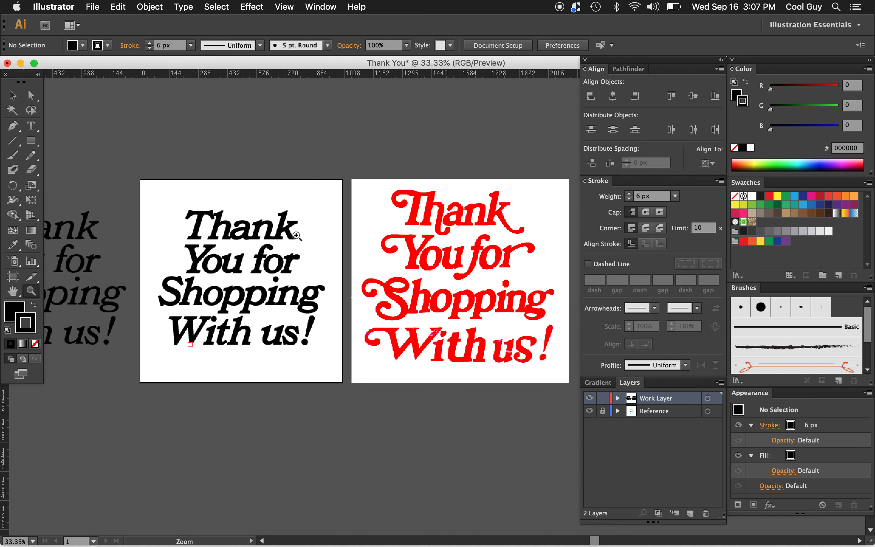
{"action": "key", "text": "v"}
{"action": "left_click_drag", "start_coordinate": [320, 201], "coordinate": [166, 360]}
{"action": "scroll", "coordinate": [271, 224], "scroll_direction": "left", "scroll_amount": 8}
{"action": "scroll", "coordinate": [270, 224], "scroll_direction": "down", "scroll_amount": 1}
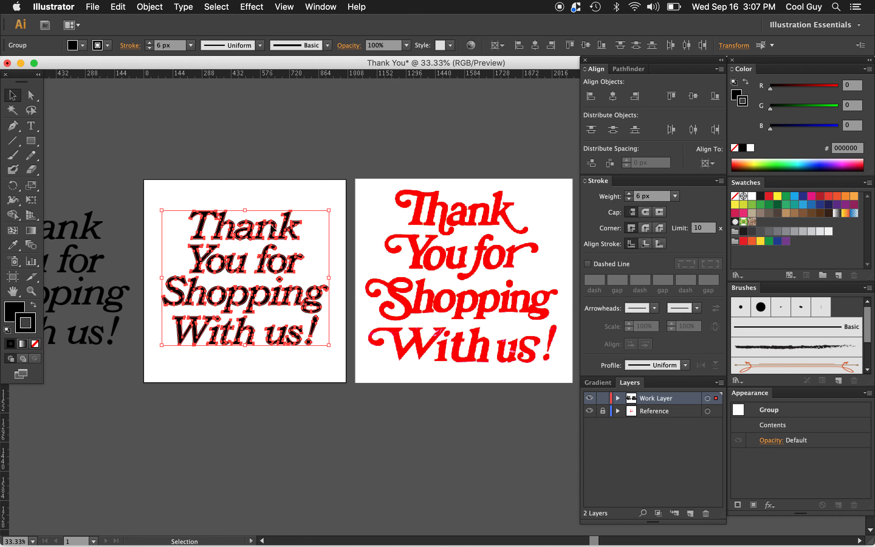
{"action": "left_click_drag", "start_coordinate": [416, 202], "coordinate": [199, 363]}
{"action": "left_click", "coordinate": [316, 434]}
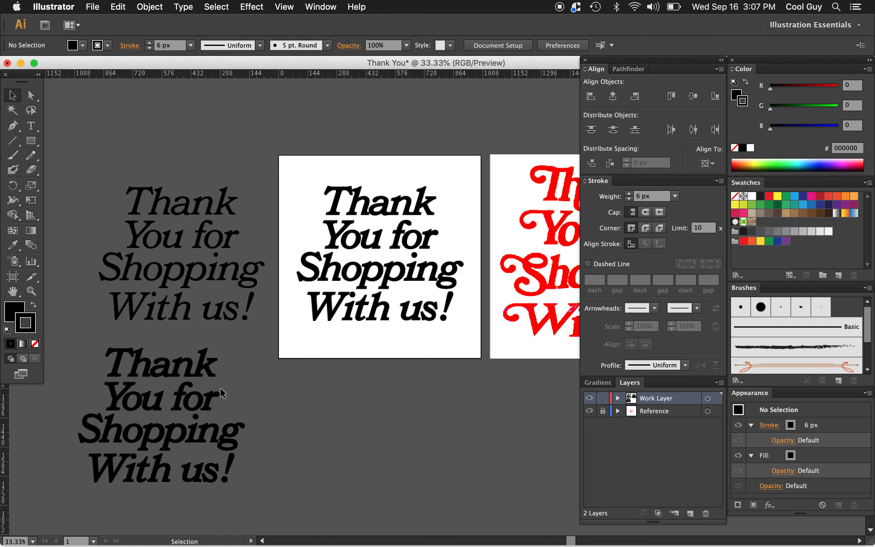
Try removing the stroke from the duplicated off-artboard lettering, undo the removal and deselect it.
{"action": "left_click", "coordinate": [206, 375]}
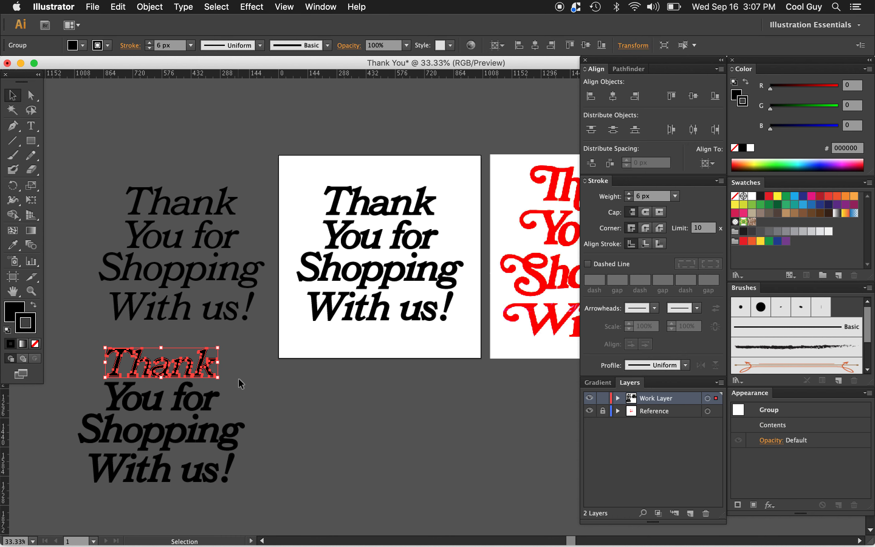
{"action": "left_click_drag", "start_coordinate": [165, 447], "coordinate": [97, 492]}
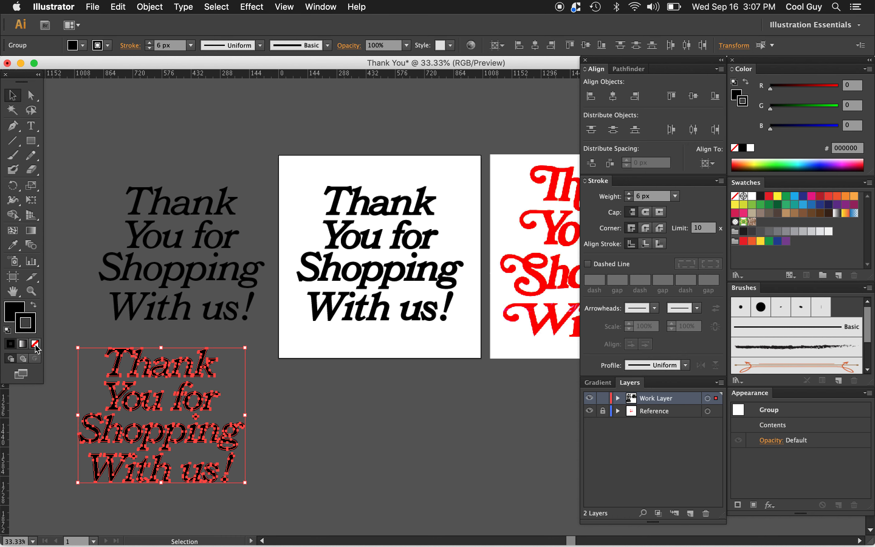
{"action": "left_click", "coordinate": [36, 346]}
{"action": "left_click", "coordinate": [337, 437]}
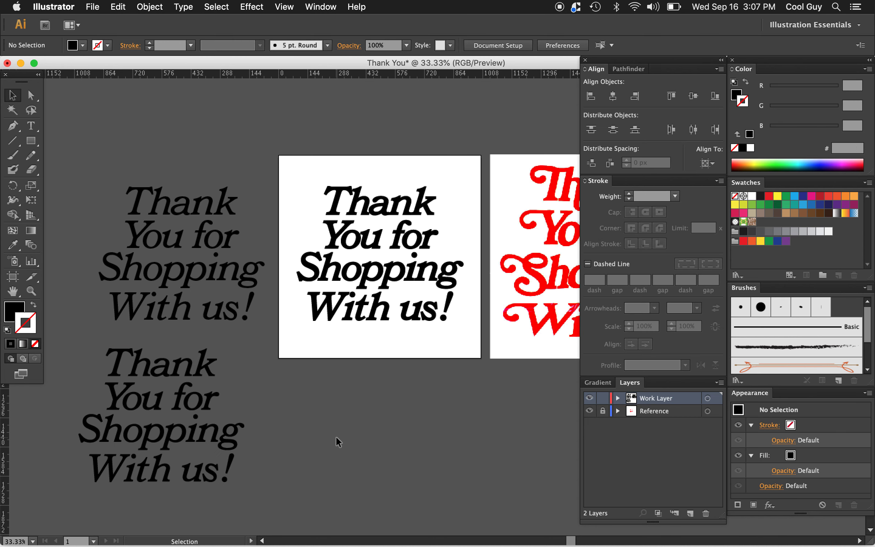
{"action": "key", "text": "super+z"}
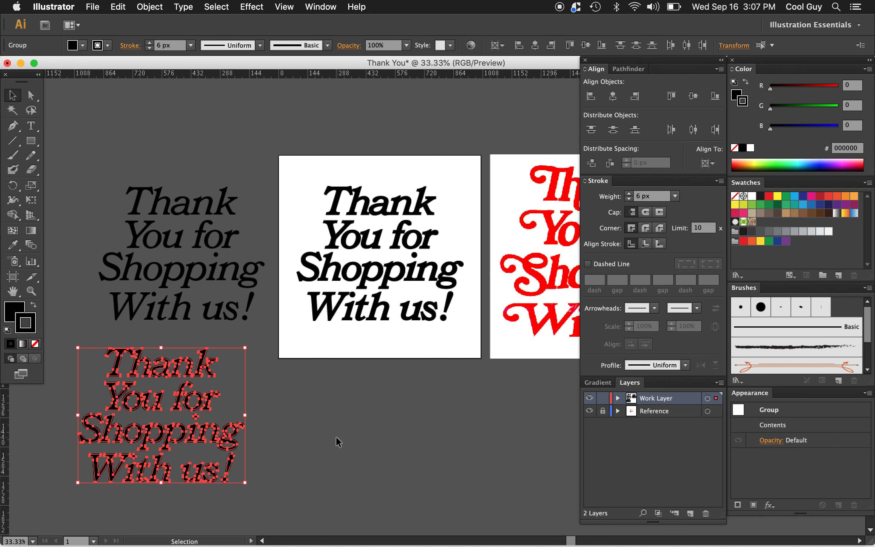
{"action": "left_click", "coordinate": [361, 419]}
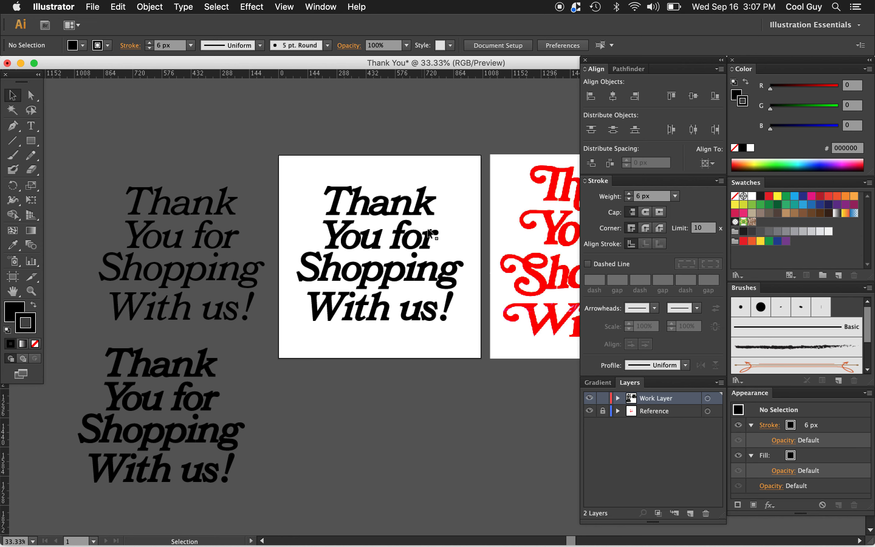
Expand the fill and stroke of the four lettering lines on the artboard.
{"action": "key", "text": "z"}
{"action": "left_click", "coordinate": [445, 269]}
{"action": "key", "text": "v"}
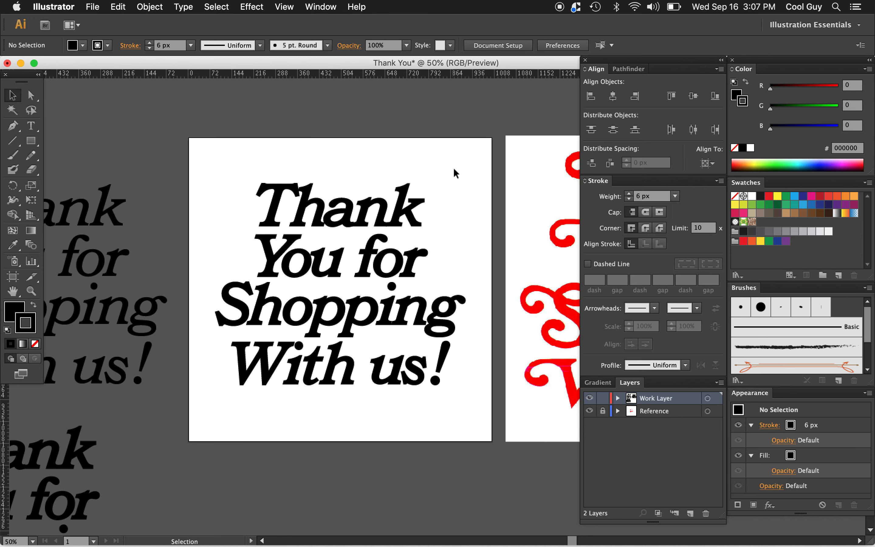
{"action": "left_click_drag", "start_coordinate": [465, 174], "coordinate": [218, 399]}
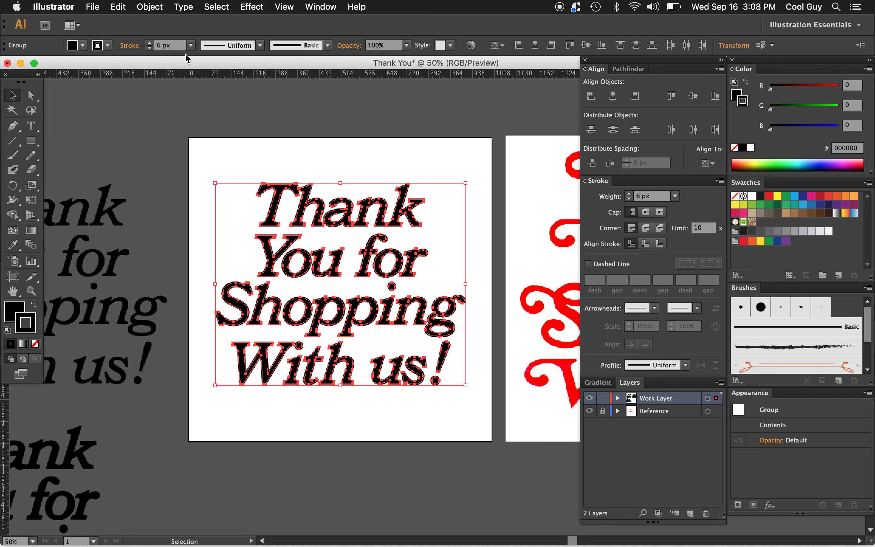
{"action": "left_click", "coordinate": [154, 8]}
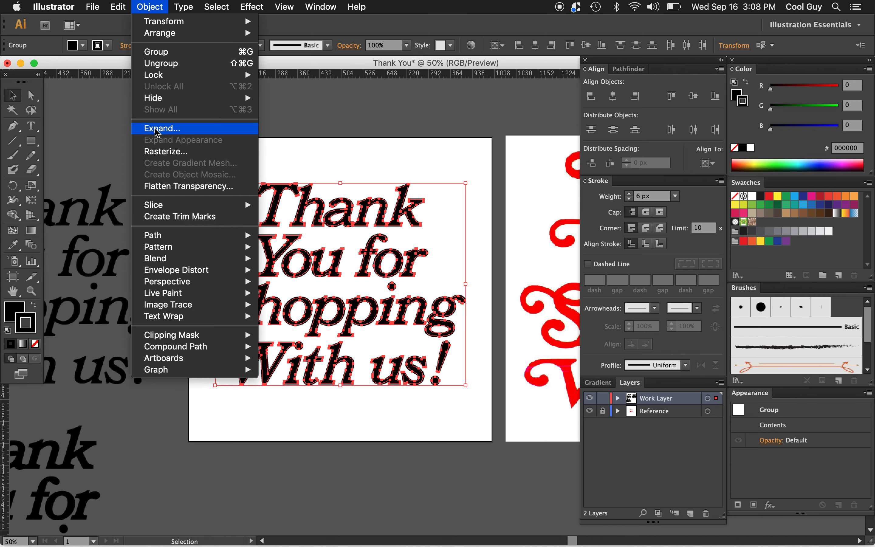
{"action": "left_click", "coordinate": [158, 129]}
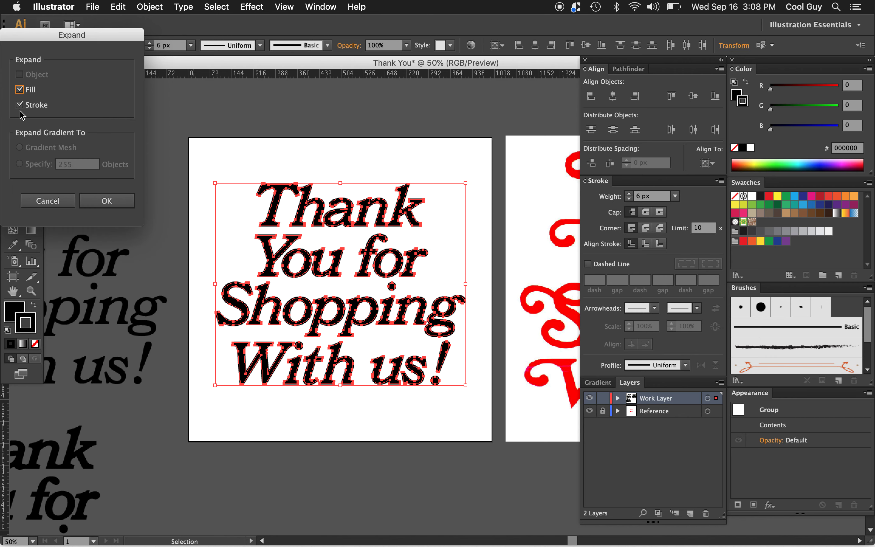
{"action": "left_click", "coordinate": [106, 201]}
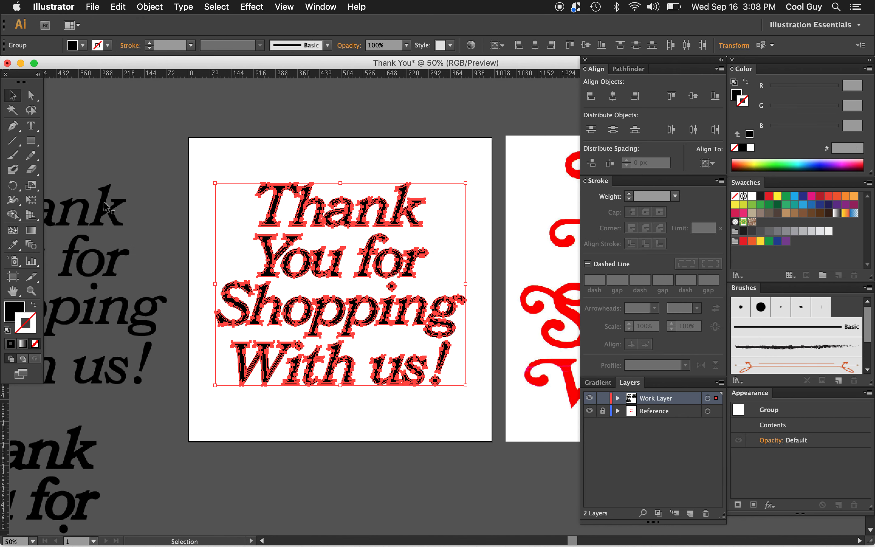
{"action": "left_click", "coordinate": [150, 6]}
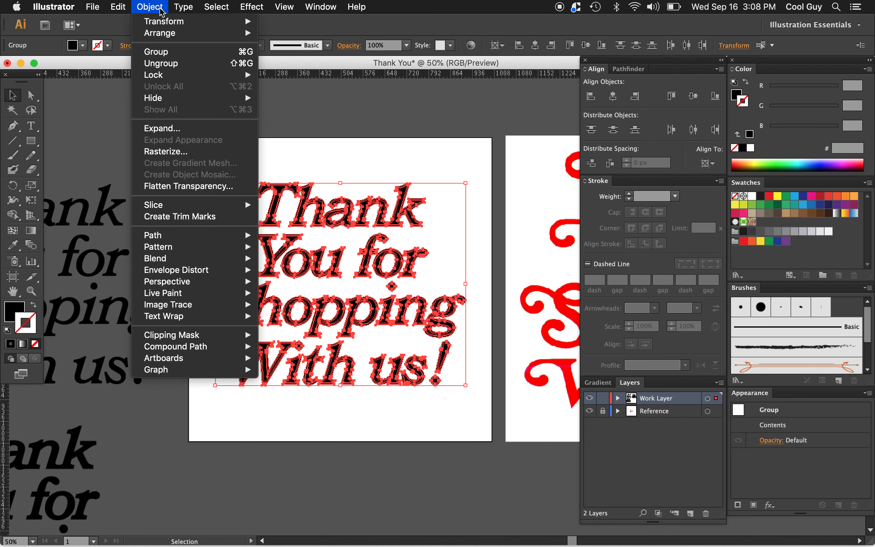
{"action": "left_click", "coordinate": [150, 129]}
{"action": "left_click", "coordinate": [145, 5]}
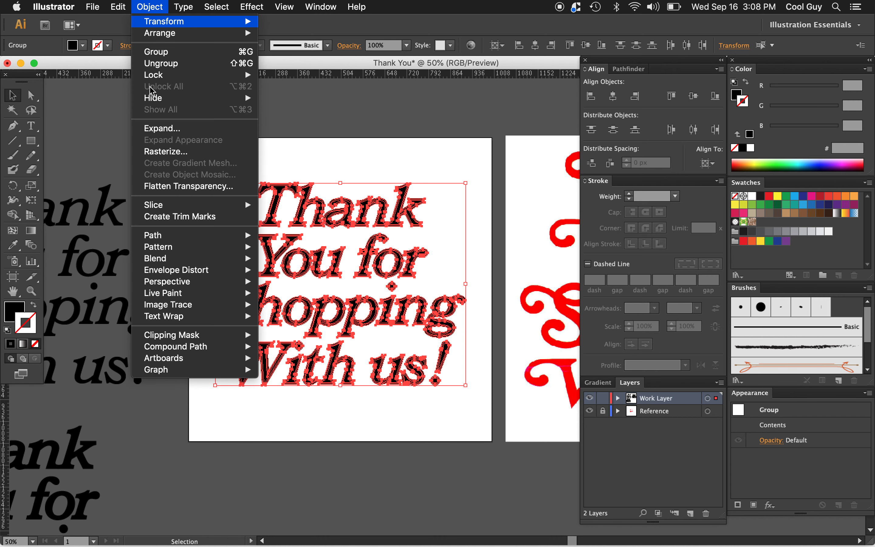
{"action": "left_click", "coordinate": [157, 131]}
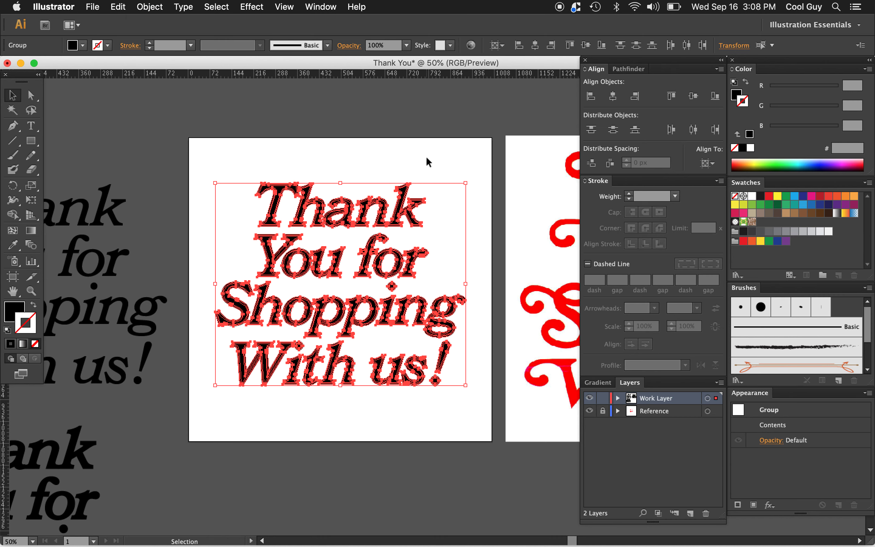
Unite the expanded fill and stroke shapes of the artboard lettering with the Pathfinder.
{"action": "key", "text": "z"}
{"action": "left_click", "coordinate": [347, 287]}
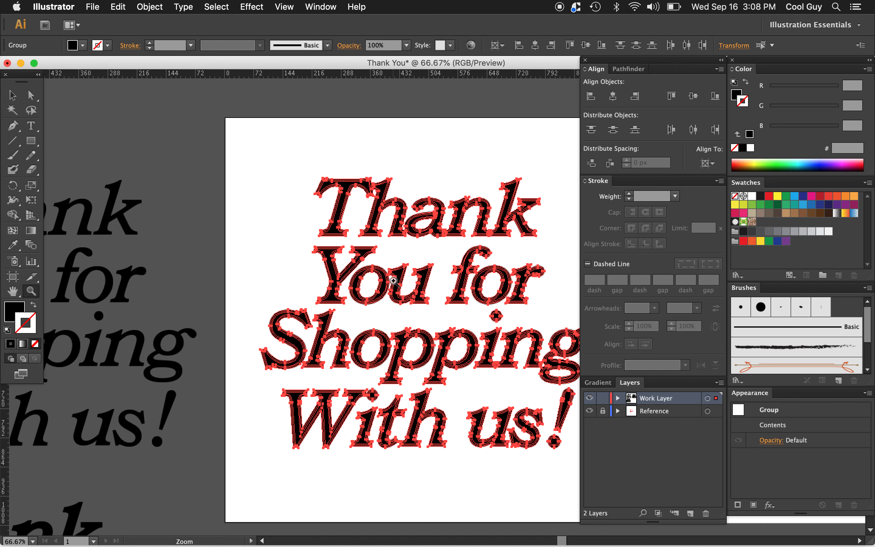
{"action": "left_click", "coordinate": [394, 281]}
{"action": "left_click", "coordinate": [402, 288]}
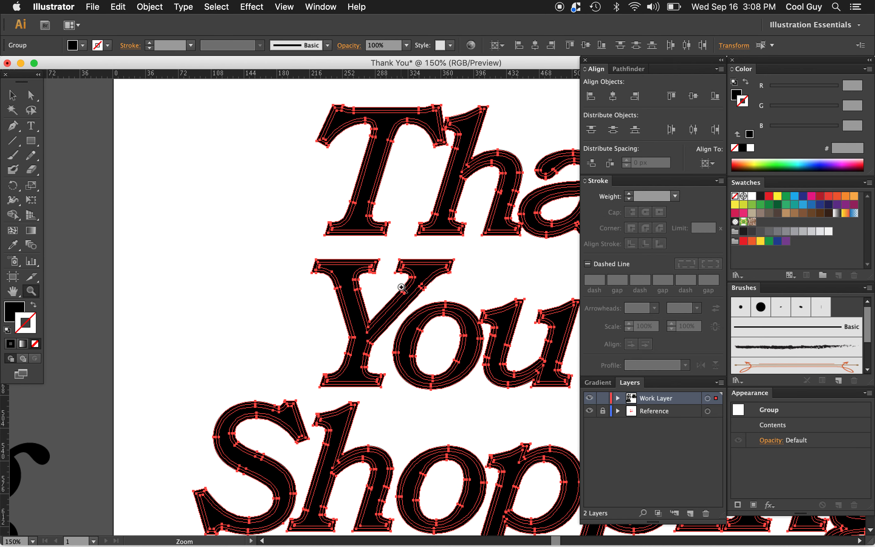
{"action": "left_click", "coordinate": [629, 69]}
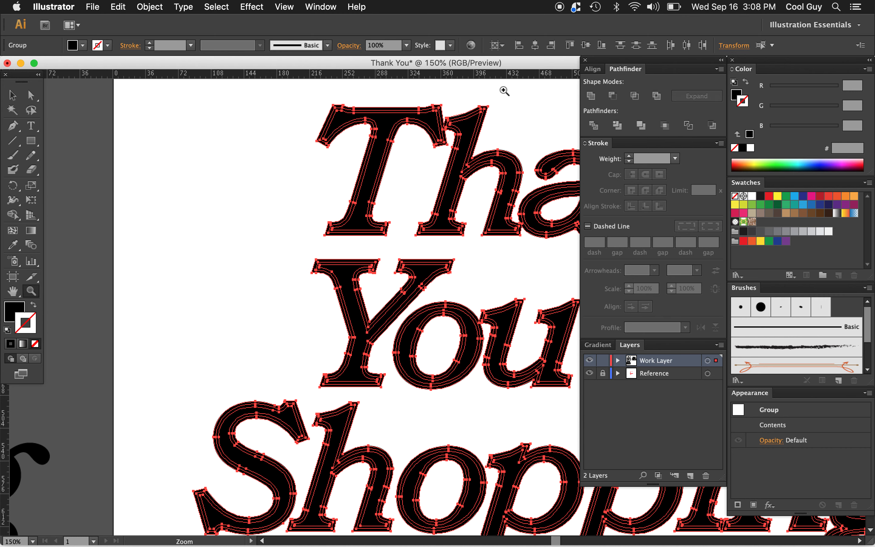
{"action": "left_click", "coordinate": [591, 96]}
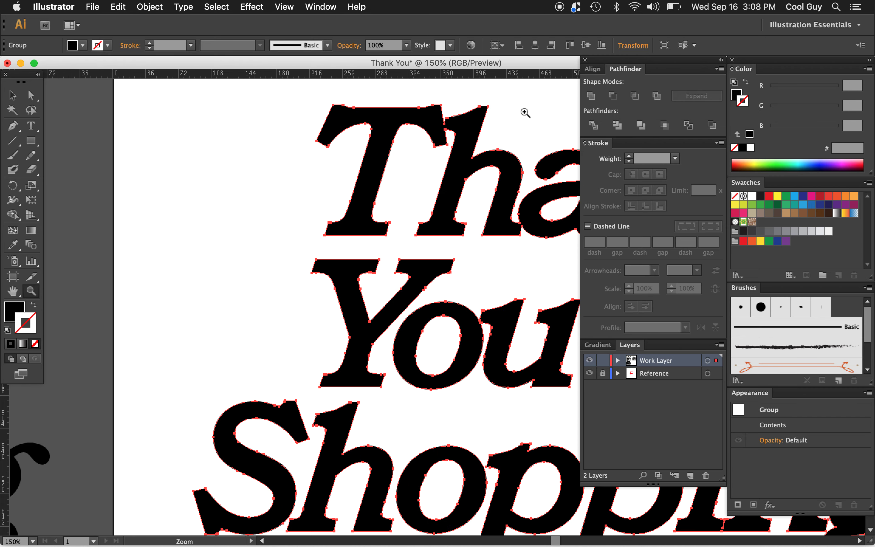
Examine the united letter outlines up close, checking their fill and stroke, and deselect them.
{"action": "scroll", "coordinate": [332, 138], "scroll_direction": "right", "scroll_amount": 10}
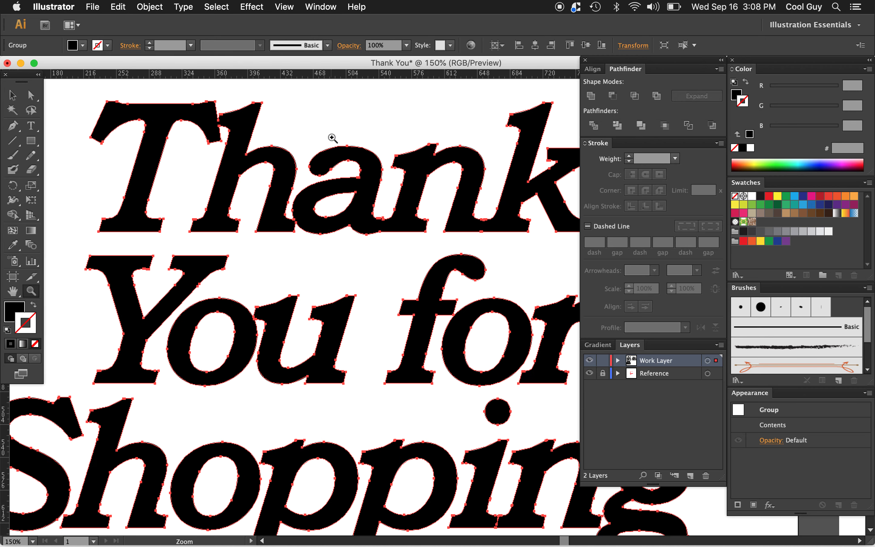
{"action": "scroll", "coordinate": [331, 137], "scroll_direction": "right", "scroll_amount": 5}
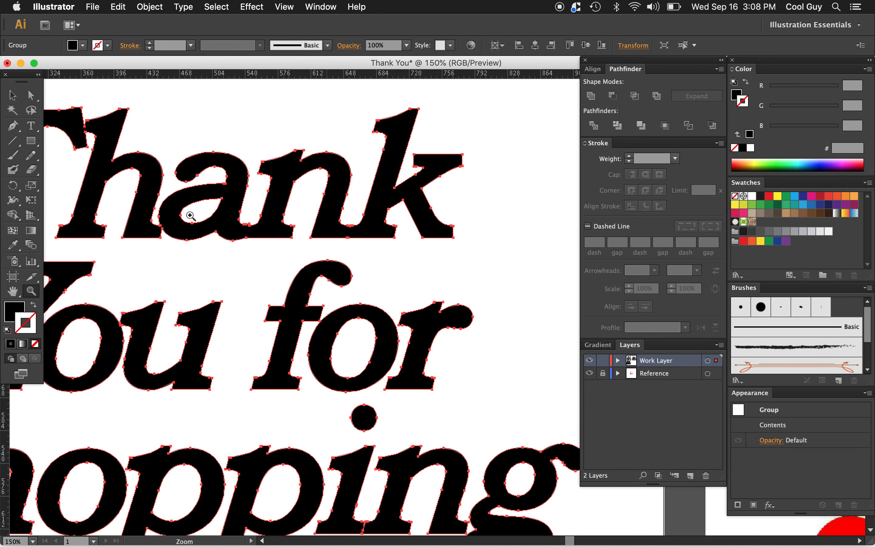
{"action": "key", "text": "v"}
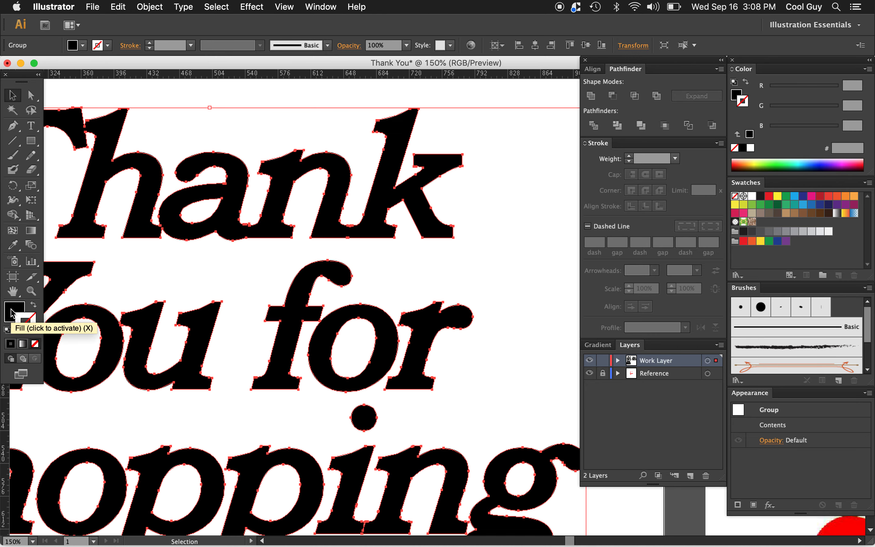
{"action": "left_click", "coordinate": [14, 309]}
{"action": "left_click_drag", "start_coordinate": [203, 205], "coordinate": [320, 204]}
{"action": "key", "text": "super+z"}
{"action": "left_click", "coordinate": [33, 330]}
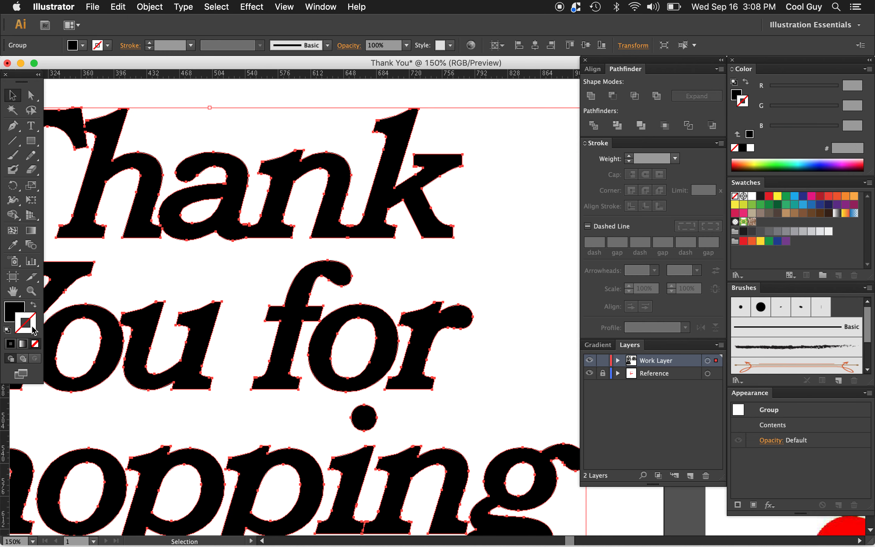
{"action": "left_click", "coordinate": [17, 316]}
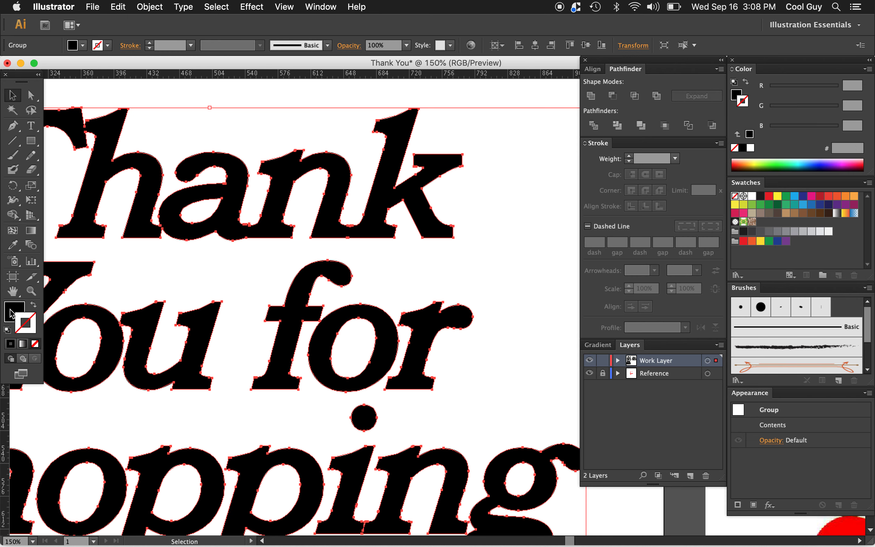
{"action": "left_click", "coordinate": [503, 96]}
Ungroup the united lettering on the artboard and deselect it.
{"action": "key", "text": "z"}
{"action": "left_click", "coordinate": [469, 219], "text": "alt"}
{"action": "left_click", "coordinate": [469, 219], "text": "alt"}
{"action": "scroll", "coordinate": [414, 344], "scroll_direction": "down", "scroll_amount": 5}
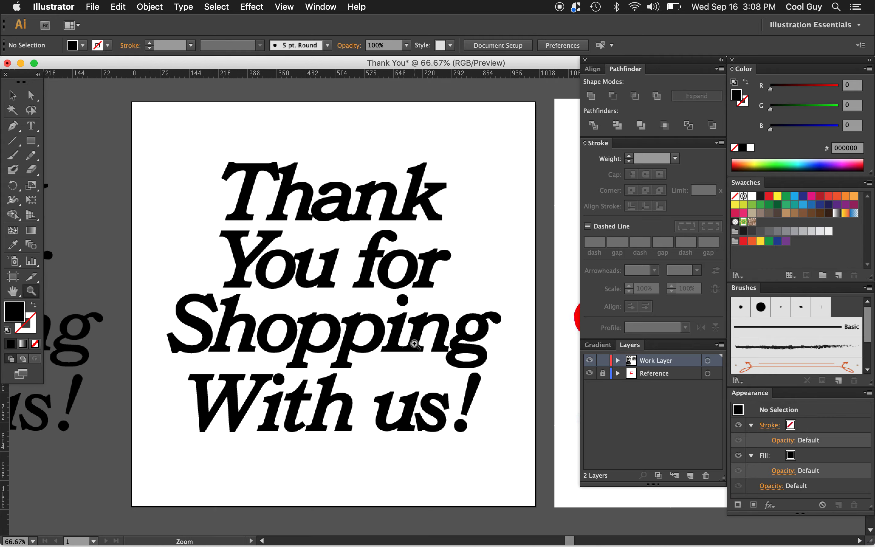
{"action": "key", "text": "v"}
{"action": "left_click_drag", "start_coordinate": [417, 203], "coordinate": [414, 180]}
{"action": "key", "text": "super+z"}
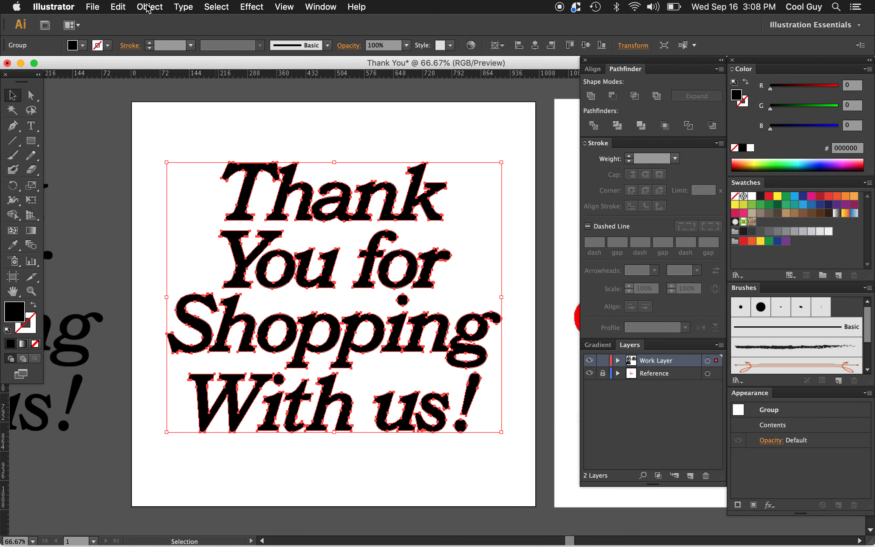
{"action": "left_click", "coordinate": [150, 6]}
{"action": "left_click", "coordinate": [152, 64]}
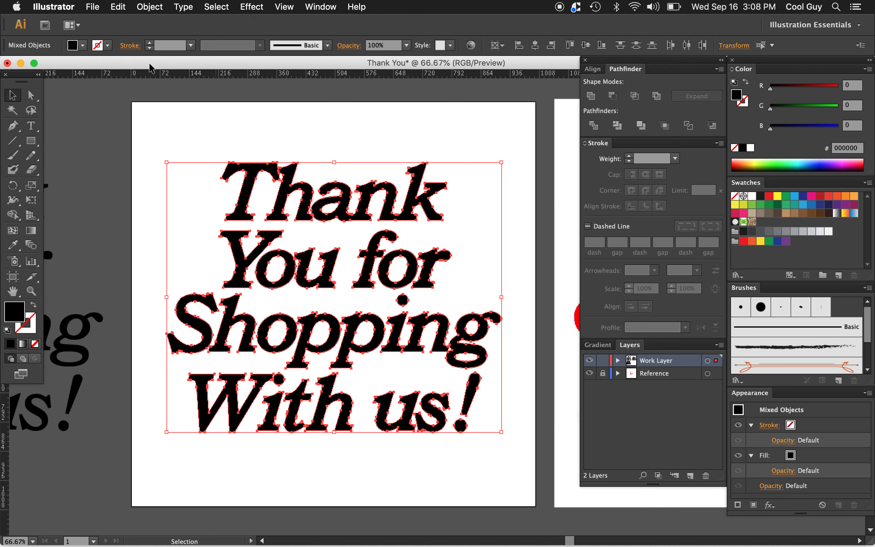
{"action": "left_click", "coordinate": [185, 134]}
Try moving "Thank", the Y and the S separately, undoing each move.
{"action": "left_click_drag", "start_coordinate": [242, 200], "coordinate": [244, 156]}
{"action": "key", "text": "super+z"}
{"action": "left_click_drag", "start_coordinate": [246, 265], "coordinate": [176, 268]}
{"action": "key", "text": "super+z"}
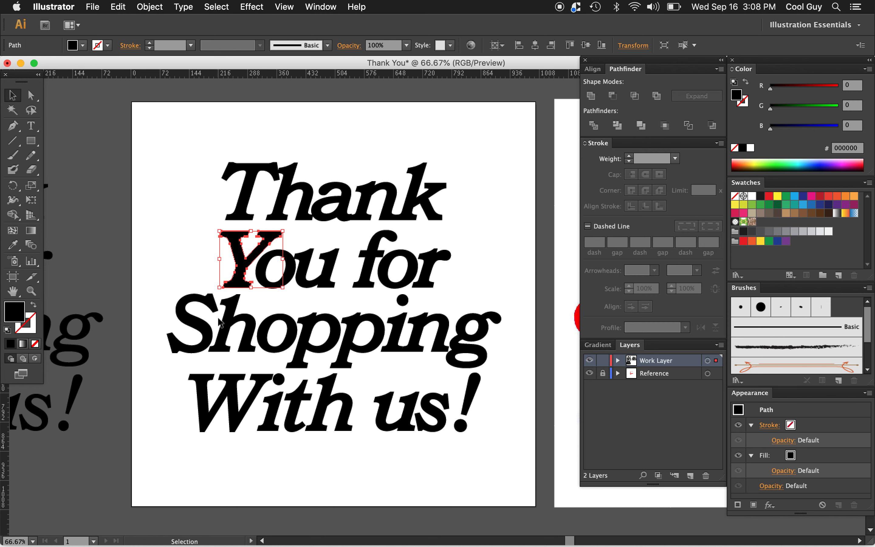
{"action": "left_click_drag", "start_coordinate": [221, 323], "coordinate": [183, 324]}
{"action": "key", "text": "super+z"}
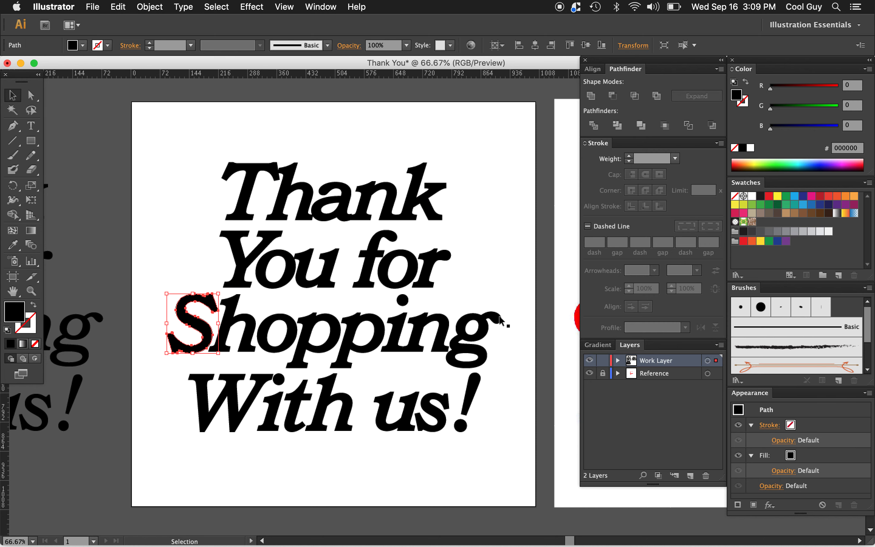
Select the "Shopping" letters, try shifting "Thank" sideways, undo that shift and clear the selection.
{"action": "left_click_drag", "start_coordinate": [507, 311], "coordinate": [145, 352]}
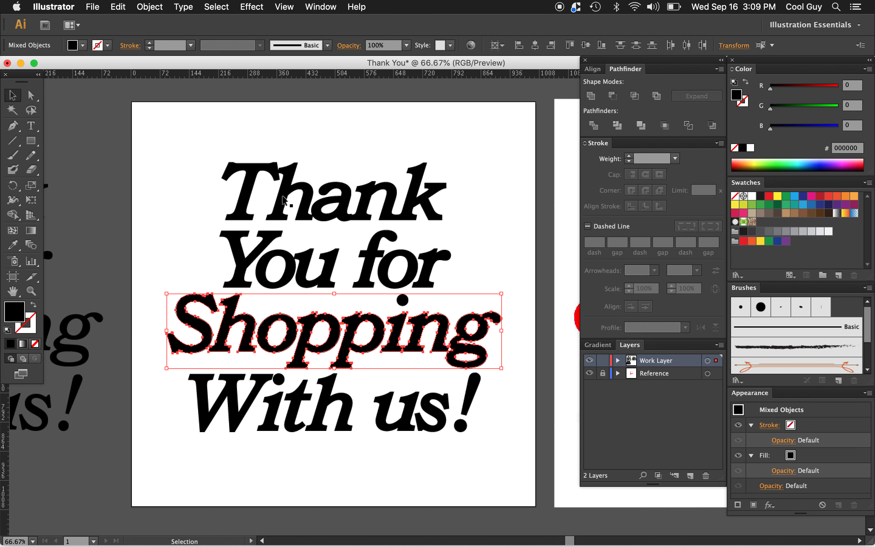
{"action": "left_click", "coordinate": [282, 199]}
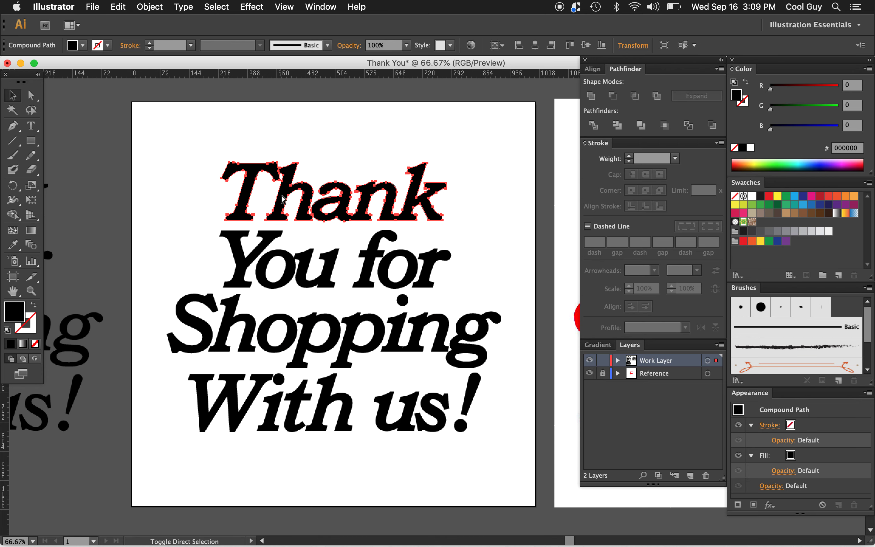
{"action": "left_click", "coordinate": [201, 186]}
{"action": "left_click_drag", "start_coordinate": [245, 194], "coordinate": [206, 194]}
{"action": "key", "text": "super+z"}
{"action": "left_click", "coordinate": [191, 239]}
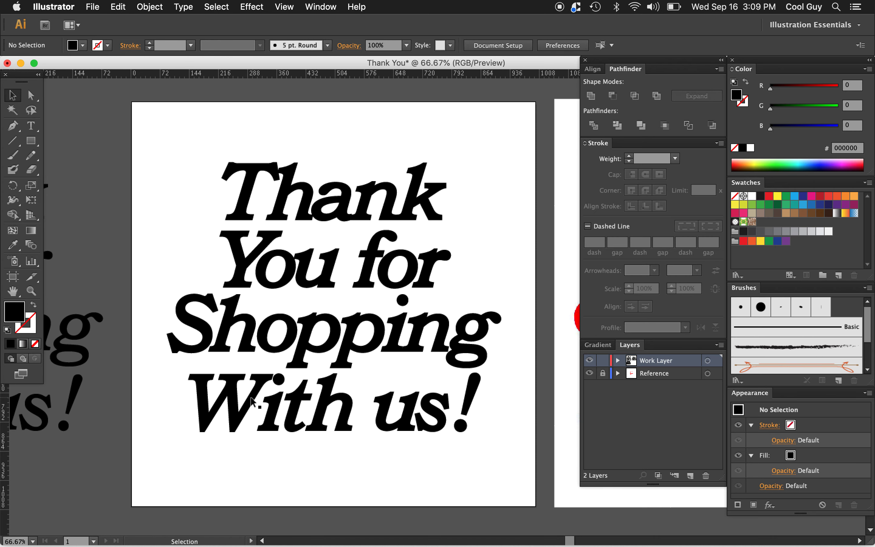
Check the W and "Thank" as separate shapes, and compare the black lettering with the red reference.
{"action": "left_click", "coordinate": [255, 401]}
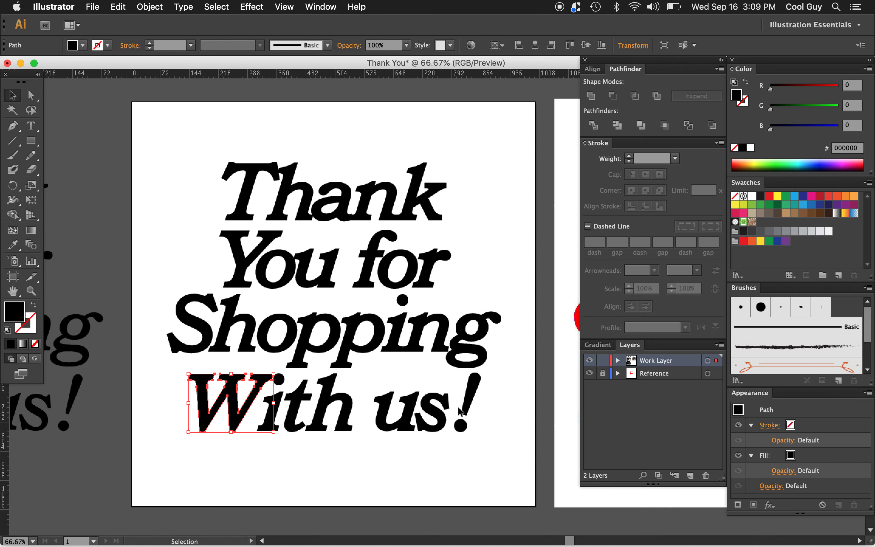
{"action": "left_click", "coordinate": [441, 222]}
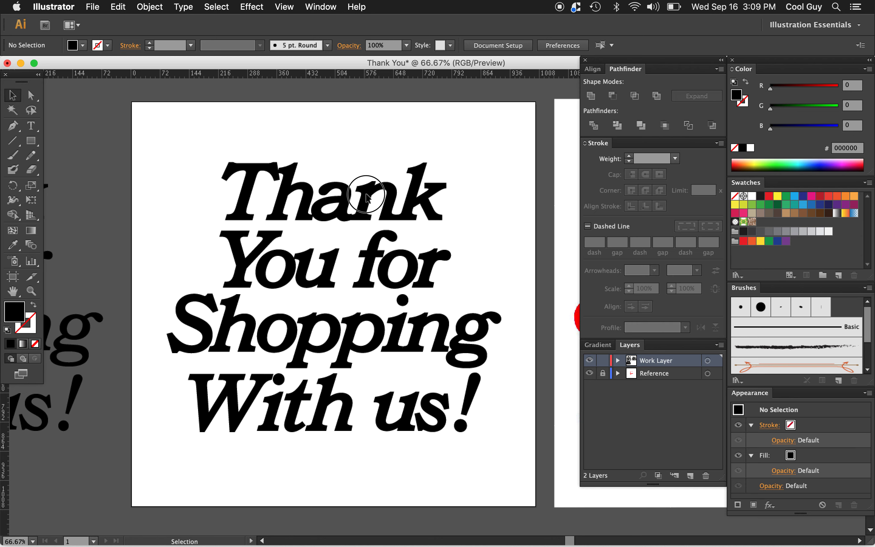
{"action": "left_click", "coordinate": [366, 197]}
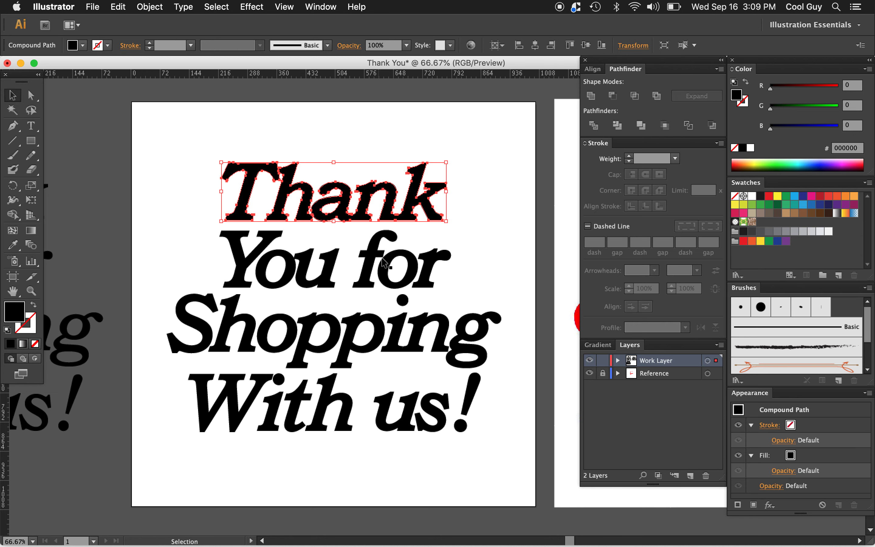
{"action": "key", "text": "Tab"}
{"action": "left_click", "coordinate": [501, 242]}
{"action": "scroll", "coordinate": [501, 242], "scroll_direction": "right", "scroll_amount": 5}
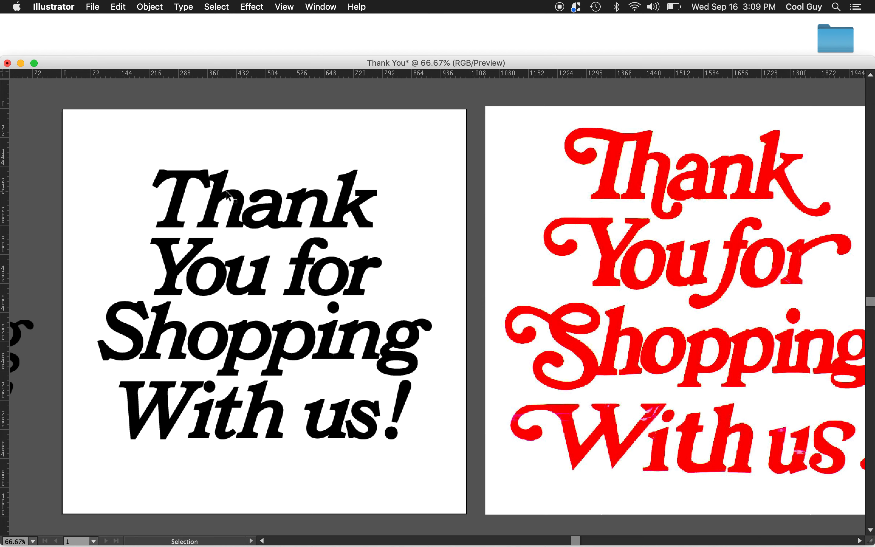
Delete the anchor points forming the left arm of the T in "Thank".
{"action": "key", "text": "Tab"}
{"action": "left_click", "coordinate": [219, 199]}
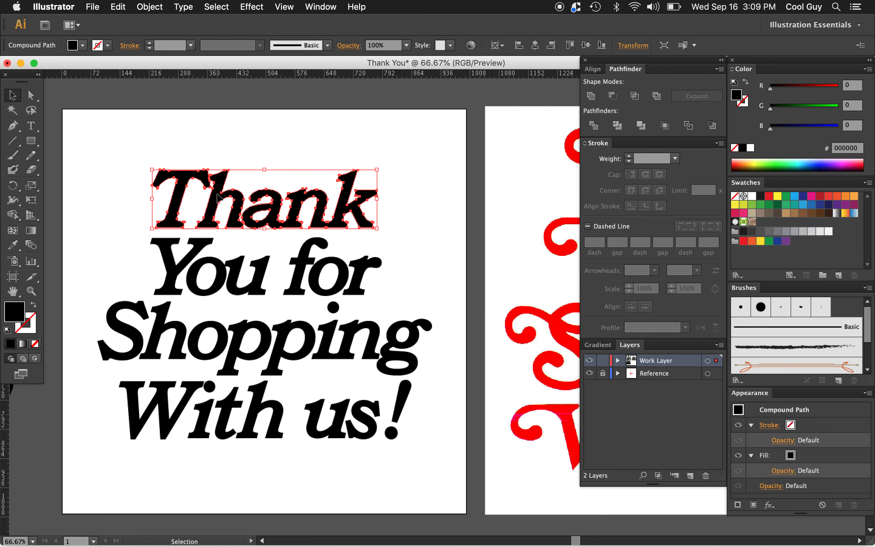
{"action": "key", "text": "minus"}
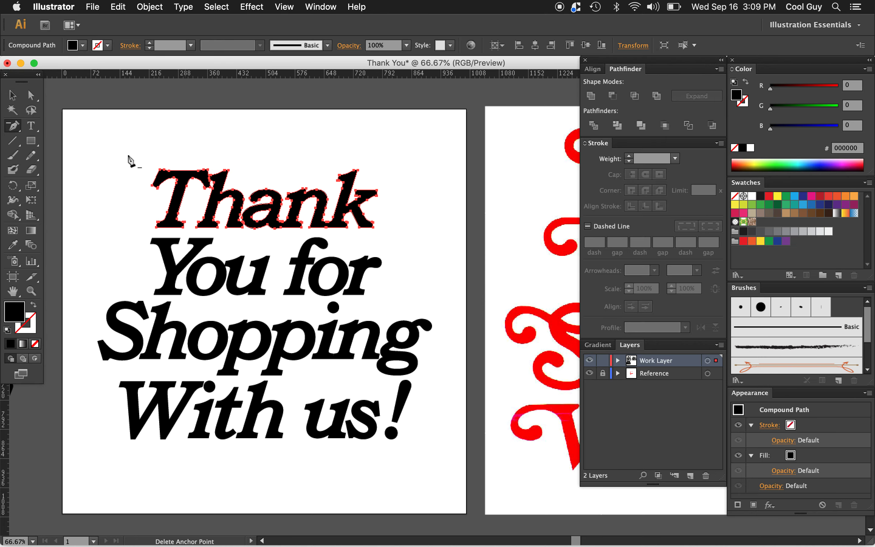
{"action": "left_click", "coordinate": [14, 127]}
{"action": "left_click_drag", "start_coordinate": [15, 127], "coordinate": [55, 160]}
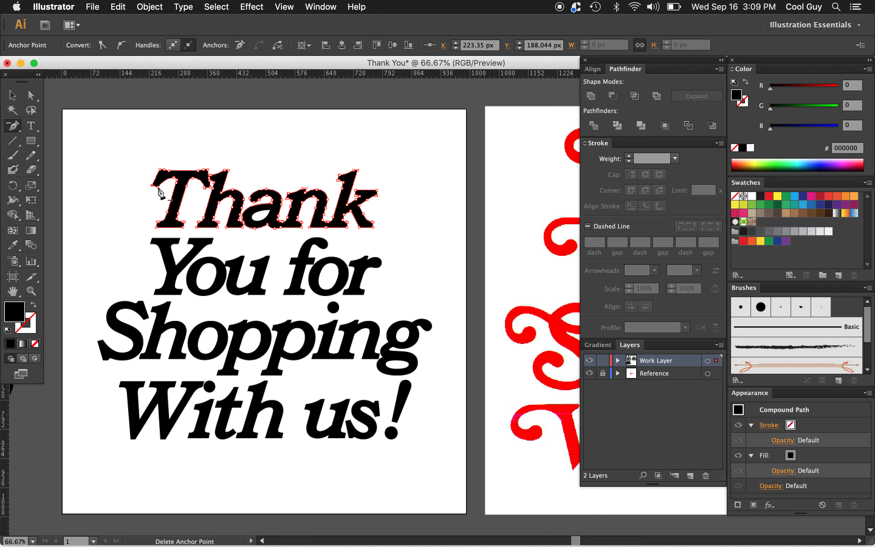
{"action": "left_click", "coordinate": [154, 186]}
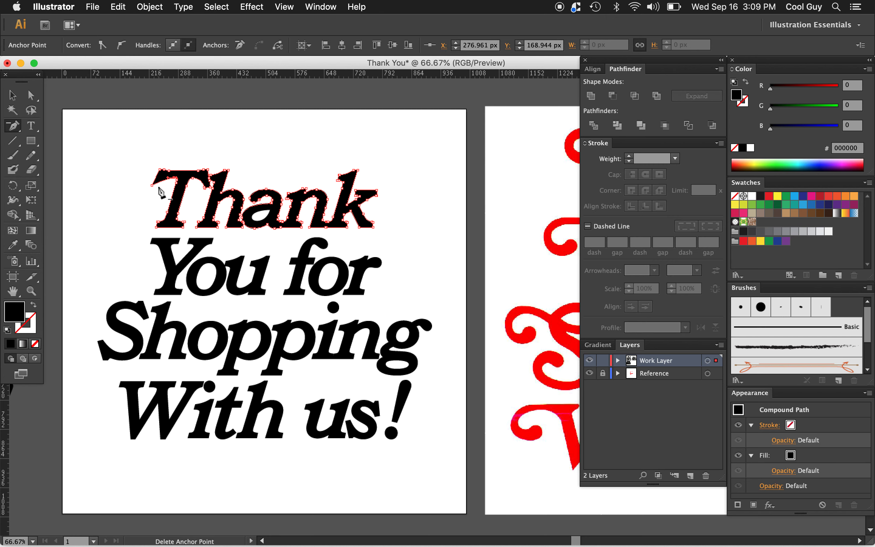
{"action": "left_click", "coordinate": [162, 171]}
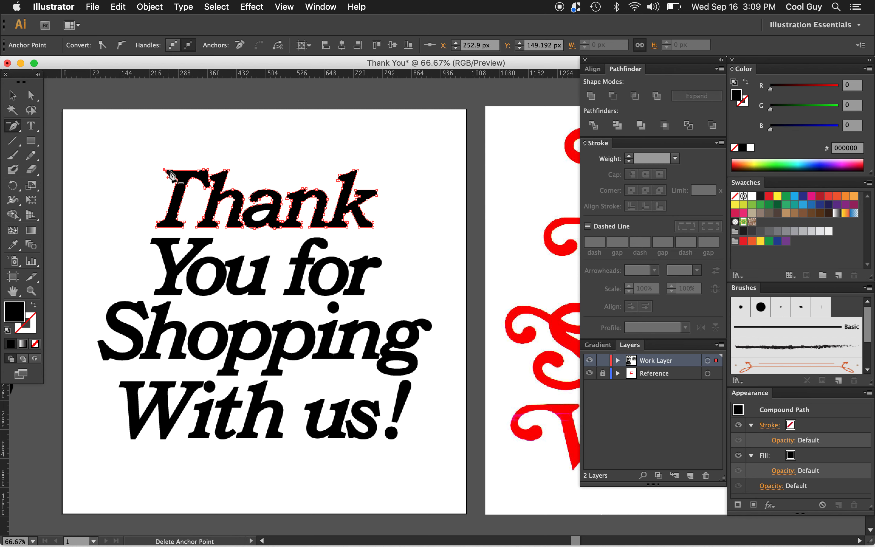
{"action": "left_click", "coordinate": [165, 171]}
Delete the surplus anchor points on the right arm of the T where it meets the h.
{"action": "left_click", "coordinate": [204, 170]}
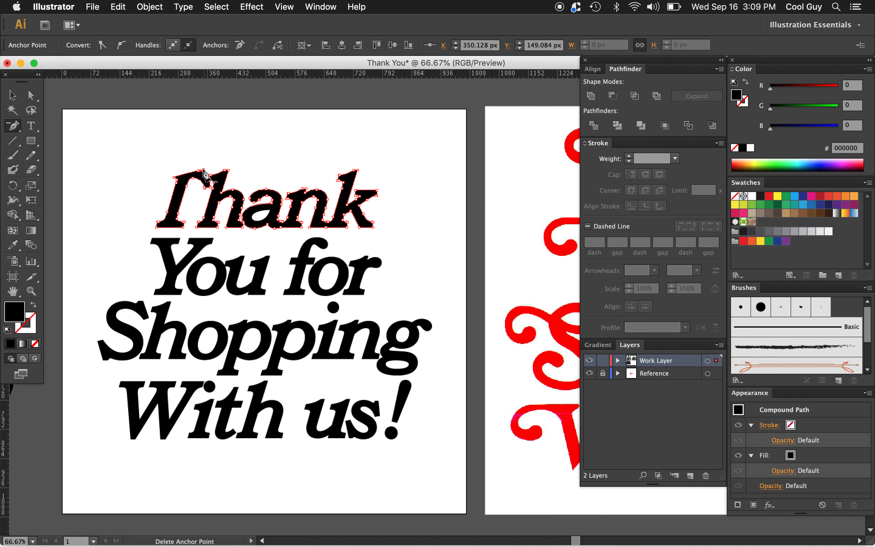
{"action": "left_click", "coordinate": [205, 170]}
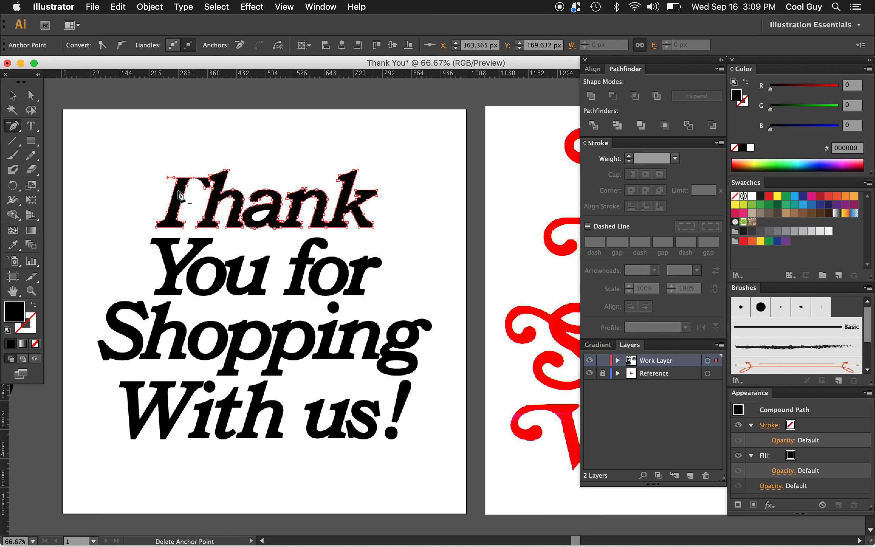
{"action": "left_click", "coordinate": [206, 188]}
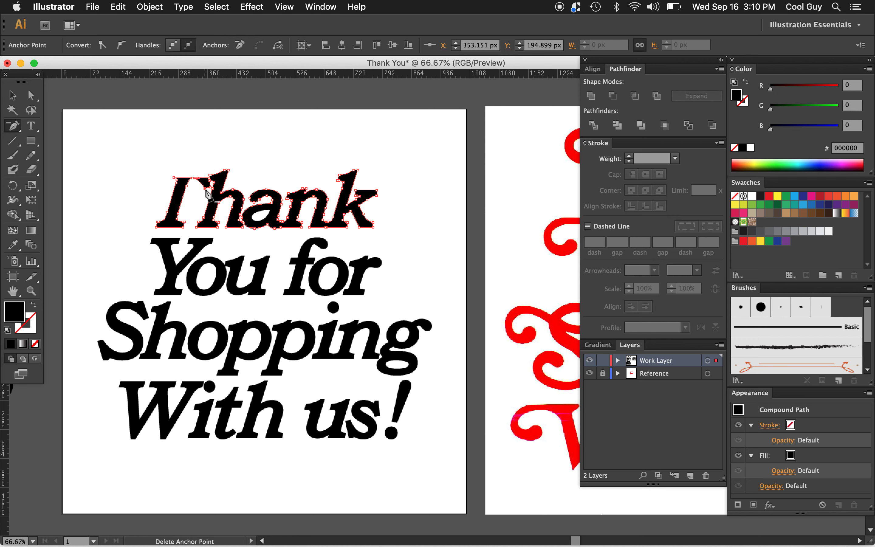
{"action": "left_click", "coordinate": [206, 189]}
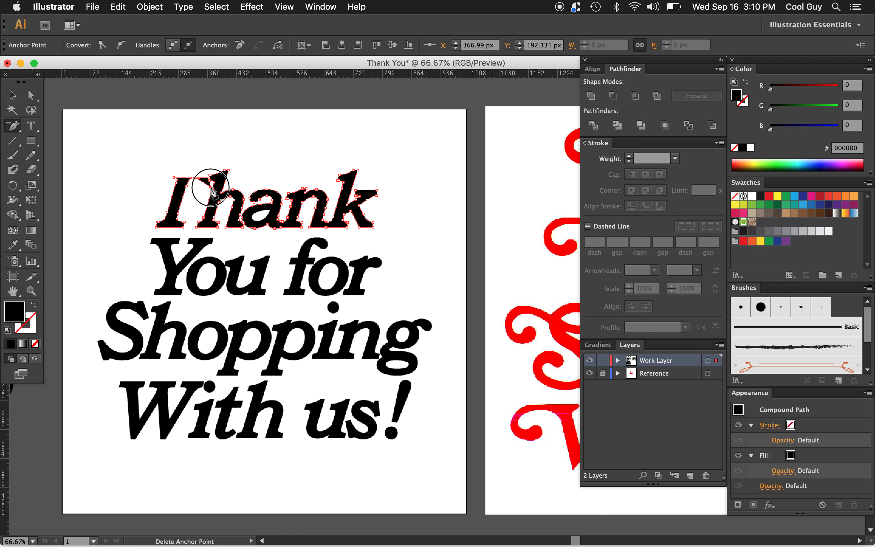
{"action": "left_click", "coordinate": [210, 182]}
{"action": "left_click", "coordinate": [210, 182]}
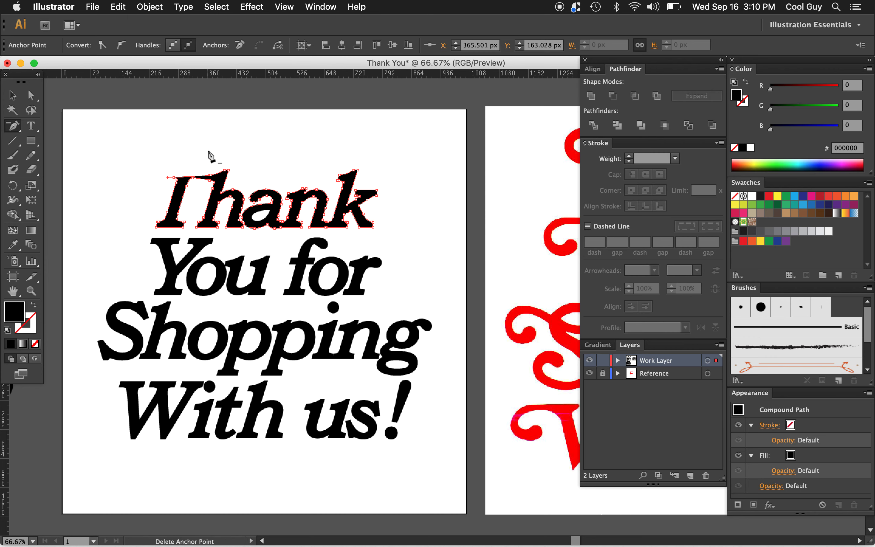
Examine the trimmed T and its joint with the h up close, and leave "Thank" selected.
{"action": "key", "text": "z"}
{"action": "left_click", "coordinate": [210, 184]}
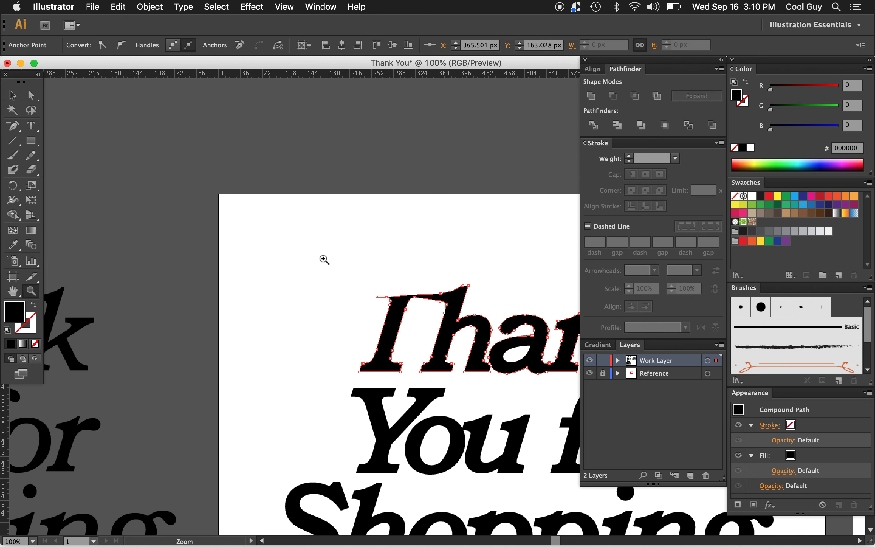
{"action": "left_click", "coordinate": [425, 348]}
{"action": "left_click", "coordinate": [449, 291]}
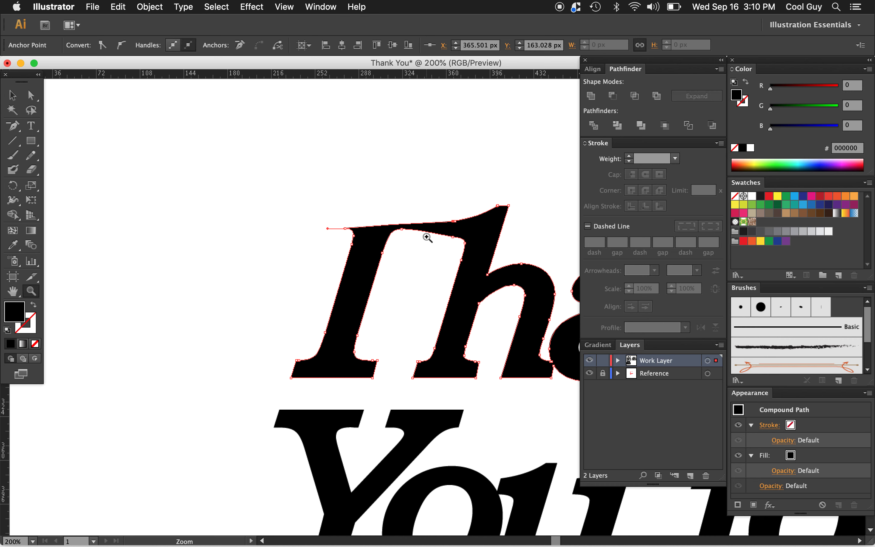
{"action": "key", "text": "m"}
{"action": "key", "text": "v"}
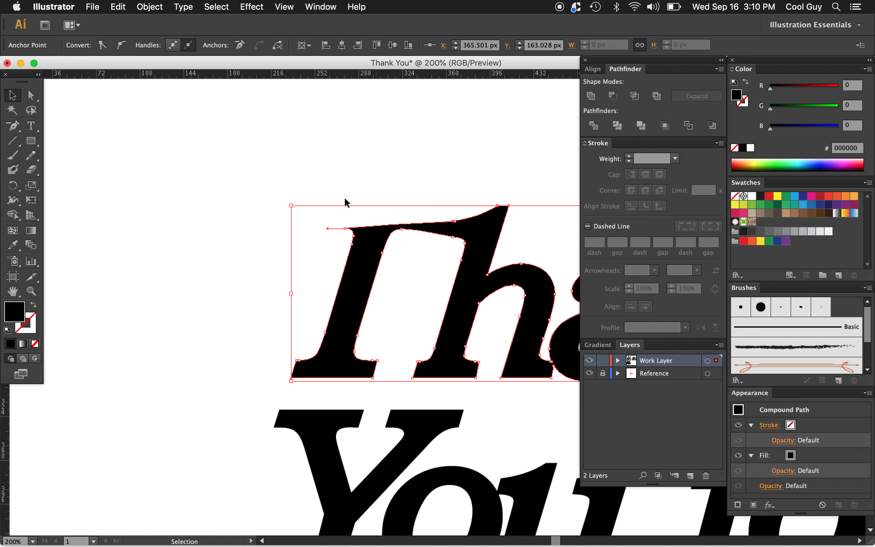
{"action": "left_click", "coordinate": [400, 205]}
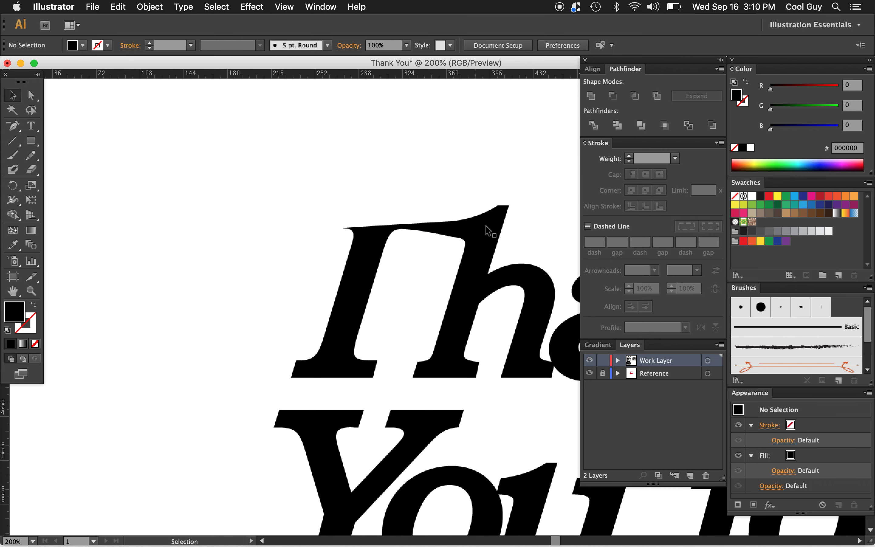
{"action": "left_click", "coordinate": [456, 234]}
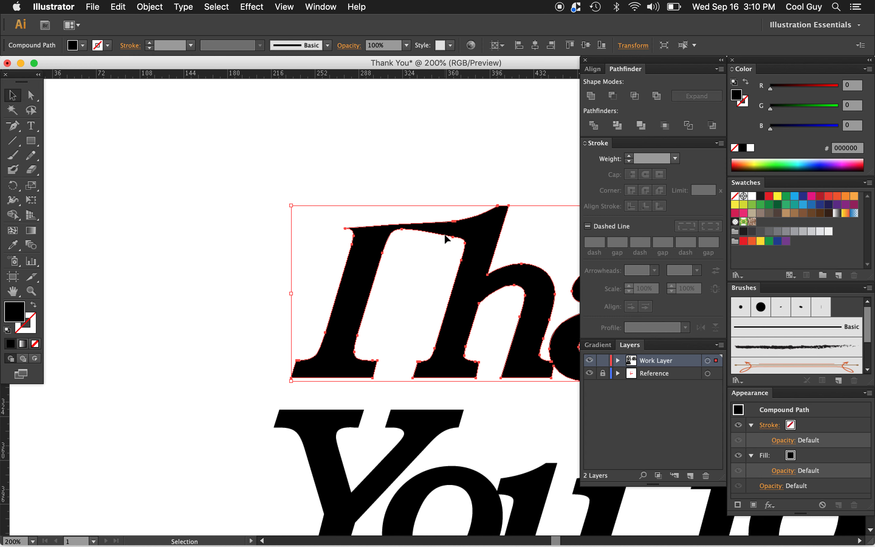
Try cutting the T from the h with Scissors at the joint's two anchor points and moving it away, and undo this.
{"action": "key", "text": "c"}
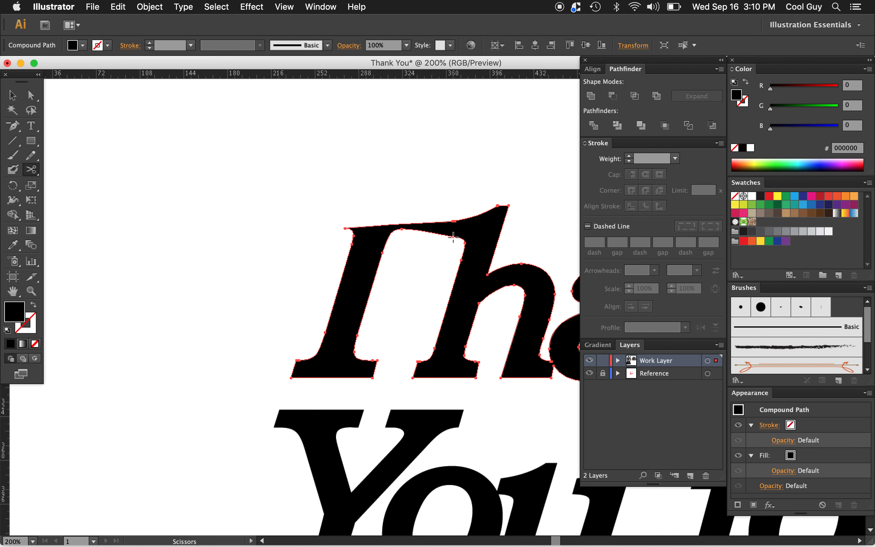
{"action": "left_click", "coordinate": [453, 237]}
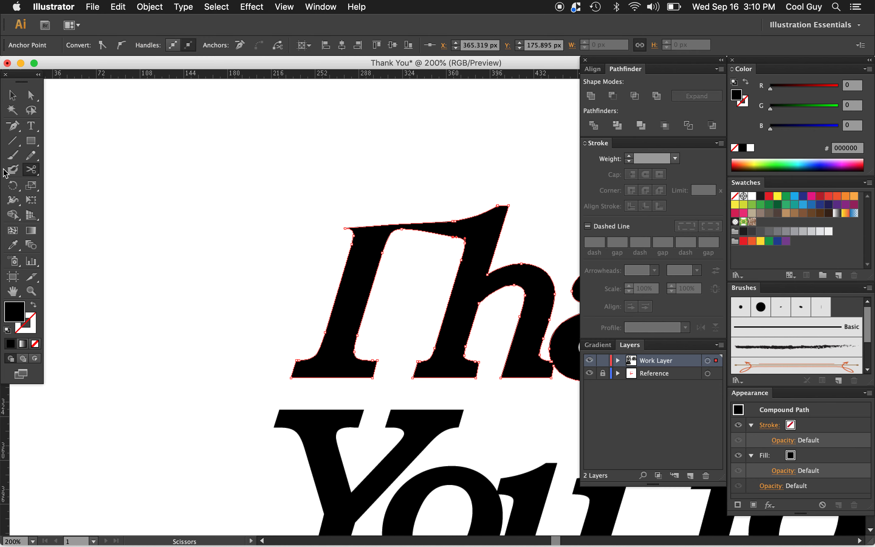
{"action": "left_click", "coordinate": [453, 221]}
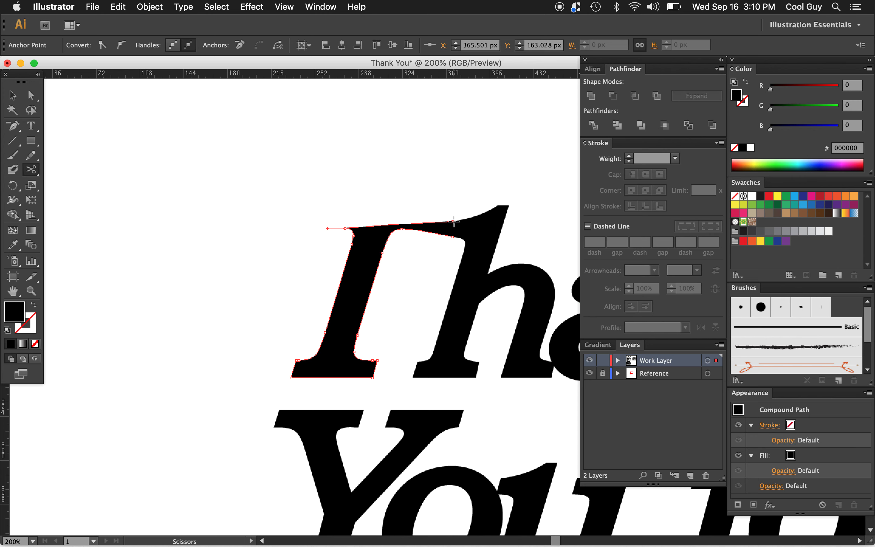
{"action": "key", "text": "v"}
{"action": "left_click_drag", "start_coordinate": [367, 260], "coordinate": [323, 261]}
{"action": "key", "text": "super+z"}
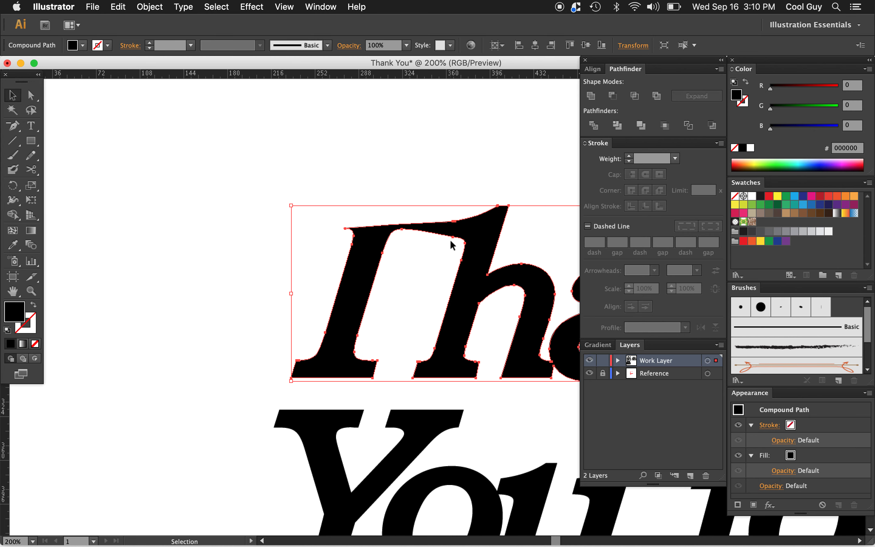
Draw a black rectangle covering the T up to its joint with the h, and select it together with "Thank".
{"action": "key", "text": "m"}
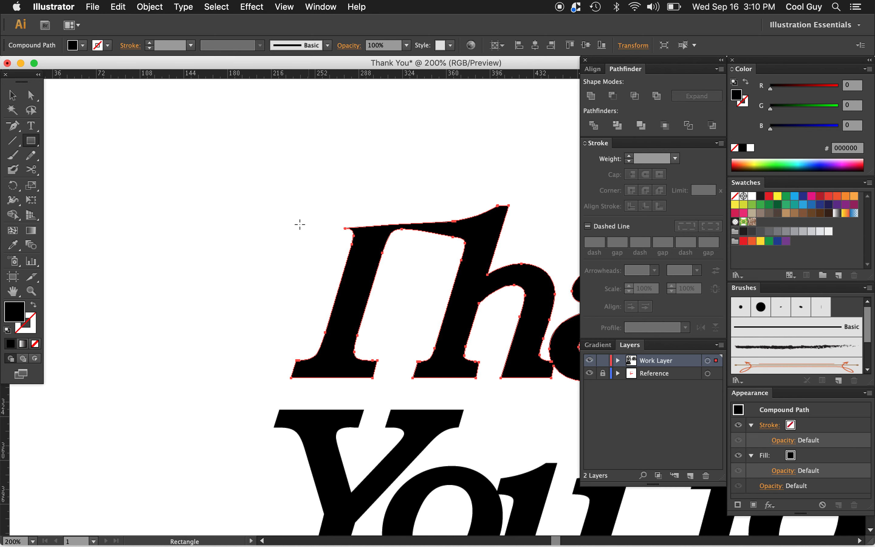
{"action": "left_click_drag", "start_coordinate": [244, 198], "coordinate": [405, 395]}
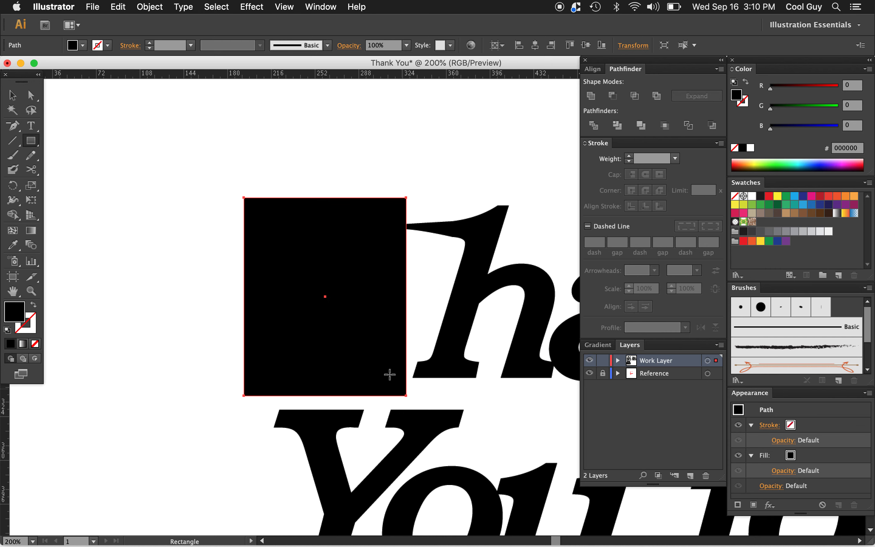
{"action": "key", "text": "v"}
{"action": "left_click_drag", "start_coordinate": [293, 169], "coordinate": [372, 319]}
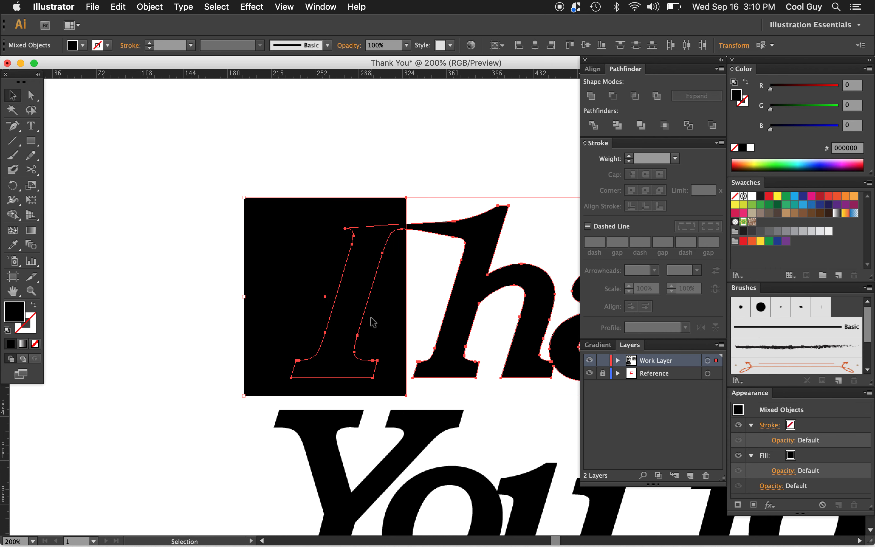
Try intersecting the rectangle with "Thank" in the Pathfinder, undo it and deselect both shapes.
{"action": "left_click", "coordinate": [636, 96]}
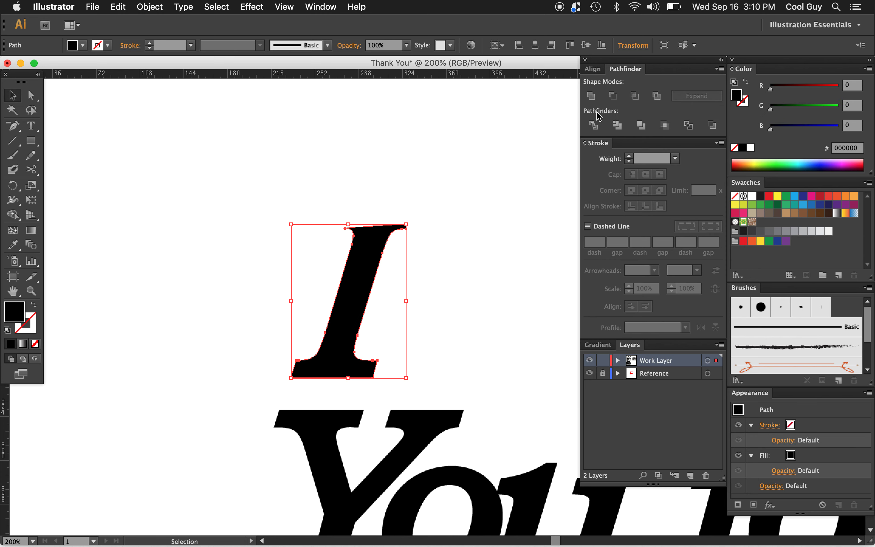
{"action": "key", "text": "super+z"}
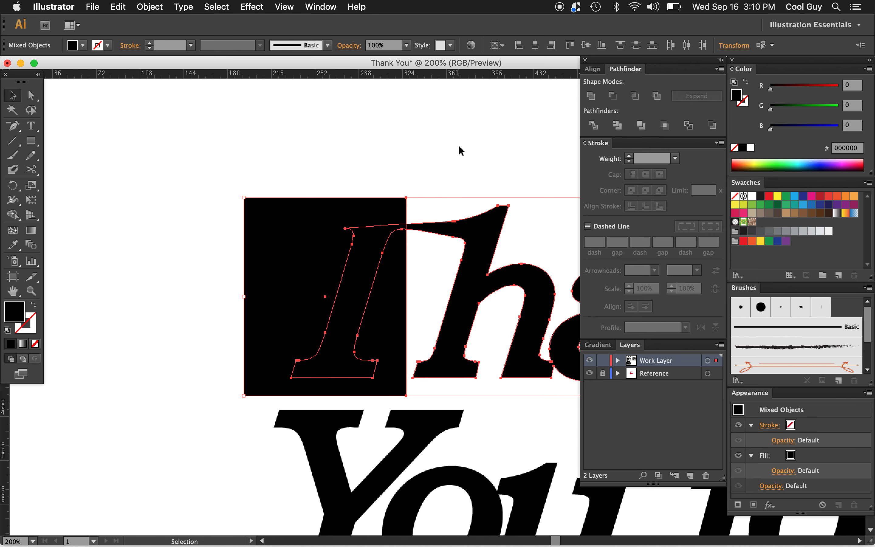
{"action": "left_click", "coordinate": [460, 151]}
Place a duplicate of "Thank" straight above the original, across the artboard's upper edge.
{"action": "key", "text": "z"}
{"action": "left_click", "coordinate": [502, 298], "text": "alt"}
{"action": "left_click", "coordinate": [501, 297], "text": "alt"}
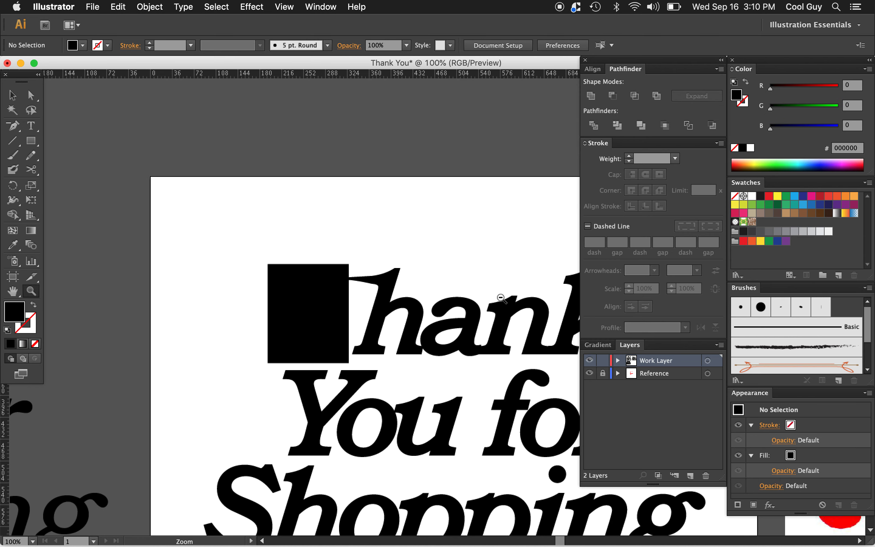
{"action": "left_click", "coordinate": [501, 297], "text": "alt"}
{"action": "left_click", "coordinate": [501, 297]}
{"action": "scroll", "coordinate": [500, 298], "scroll_direction": "right", "scroll_amount": 4}
{"action": "key", "text": "v"}
{"action": "scroll", "coordinate": [339, 313], "scroll_direction": "left", "scroll_amount": 1}
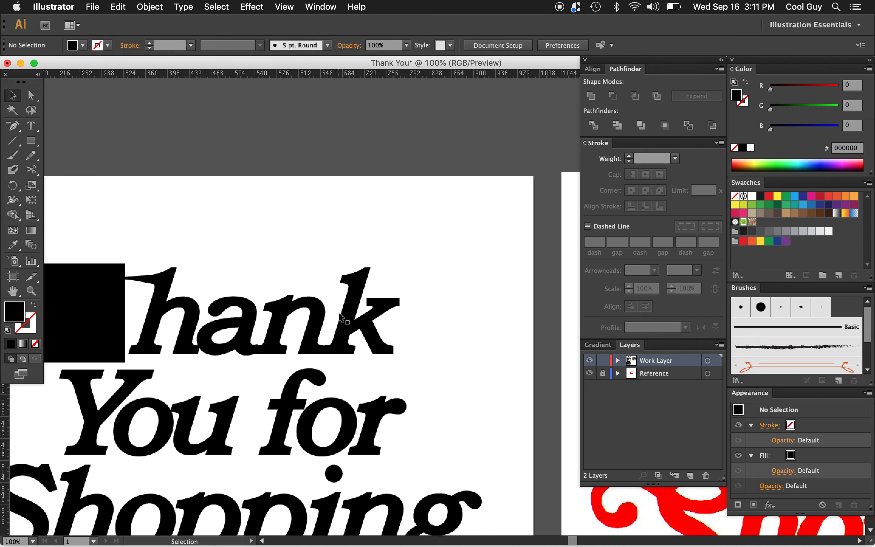
{"action": "scroll", "coordinate": [339, 313], "scroll_direction": "left", "scroll_amount": 4}
{"action": "scroll", "coordinate": [339, 313], "scroll_direction": "down", "scroll_amount": 1}
{"action": "left_click", "coordinate": [353, 306]}
{"action": "left_click_drag", "start_coordinate": [358, 307], "coordinate": [358, 149]}
Intersect the rectangle with the original "Thank" to keep only the T stem, and deselect it.
{"action": "left_click_drag", "start_coordinate": [86, 249], "coordinate": [309, 309]}
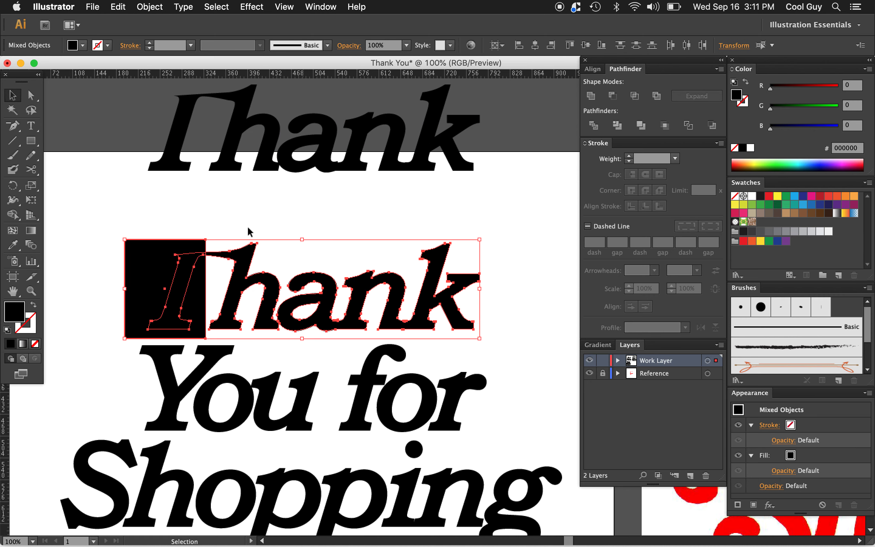
{"action": "left_click", "coordinate": [634, 95]}
{"action": "left_click", "coordinate": [295, 274]}
{"action": "scroll", "coordinate": [284, 261], "scroll_direction": "up", "scroll_amount": 2}
{"action": "scroll", "coordinate": [217, 228], "scroll_direction": "left", "scroll_amount": 1}
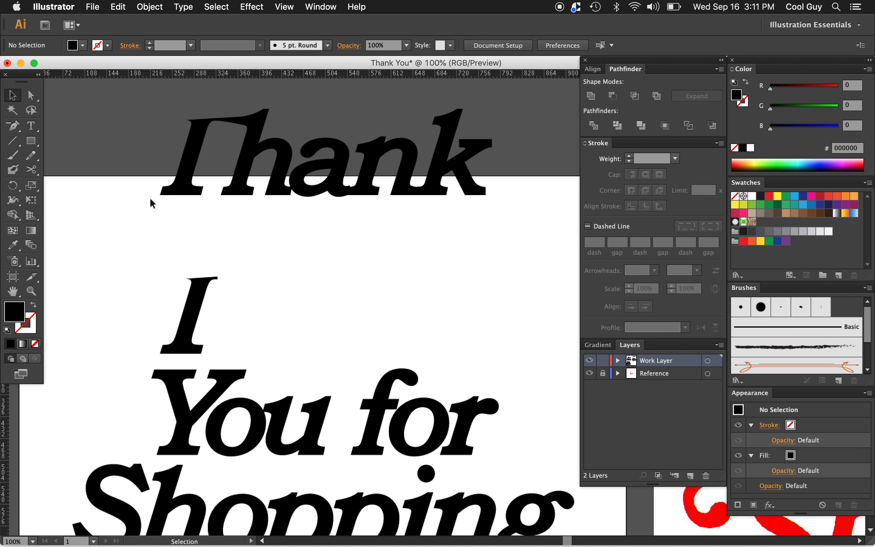
Delete the T stem and its leftover joint points from the duplicate "Thank", leaving only "hank".
{"action": "key", "text": "a"}
{"action": "left_click_drag", "start_coordinate": [152, 117], "coordinate": [215, 224]}
{"action": "key", "text": "Delete"}
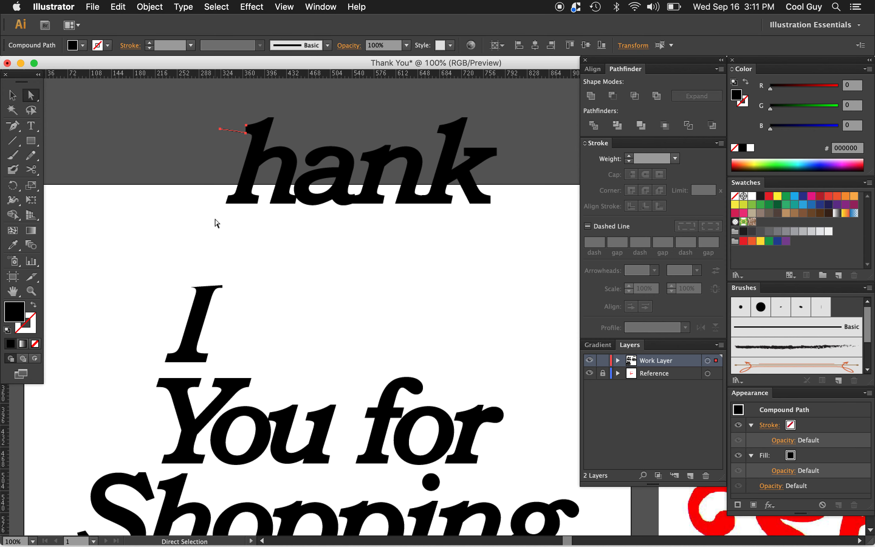
{"action": "key", "text": "Delete"}
{"action": "key", "text": "v"}
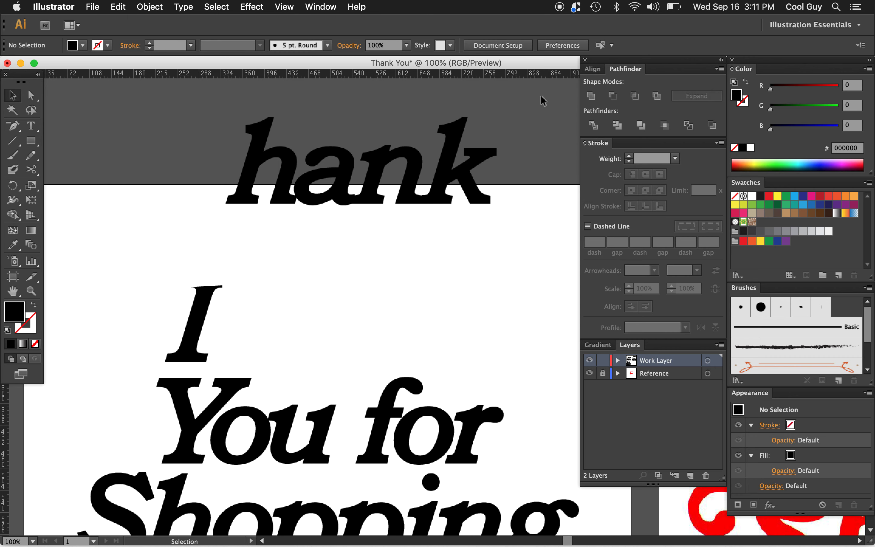
Move "hank" down beside the separate T stem, align their bottom edges and fine-tune "hank" onto the stem's baseline.
{"action": "left_click_drag", "start_coordinate": [541, 96], "coordinate": [227, 197]}
{"action": "left_click_drag", "start_coordinate": [259, 162], "coordinate": [255, 317]}
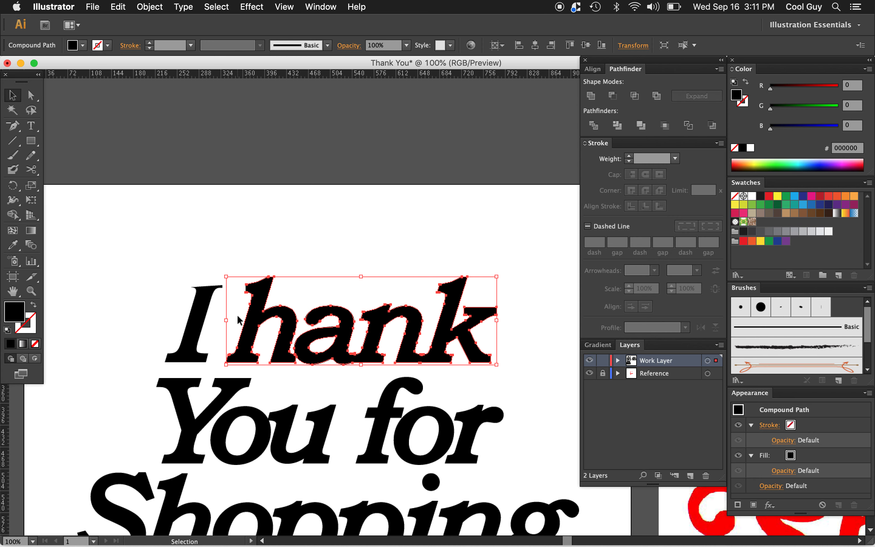
{"action": "left_click", "coordinate": [199, 327], "text": "shift"}
{"action": "left_click", "coordinate": [200, 326]}
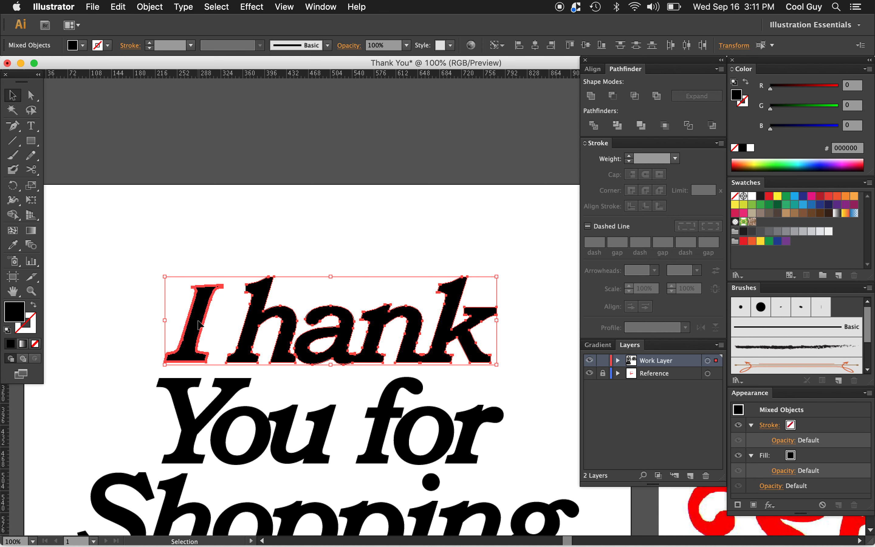
{"action": "left_click", "coordinate": [594, 69]}
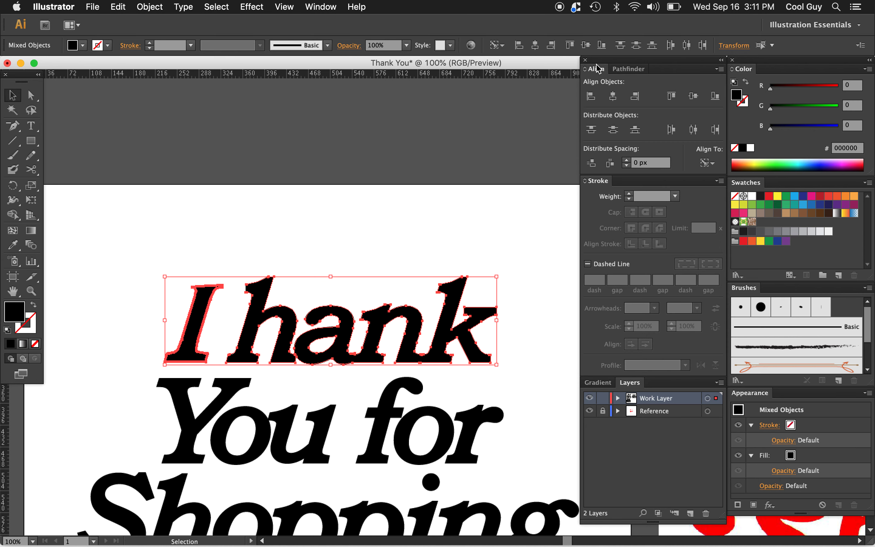
{"action": "left_click", "coordinate": [716, 96]}
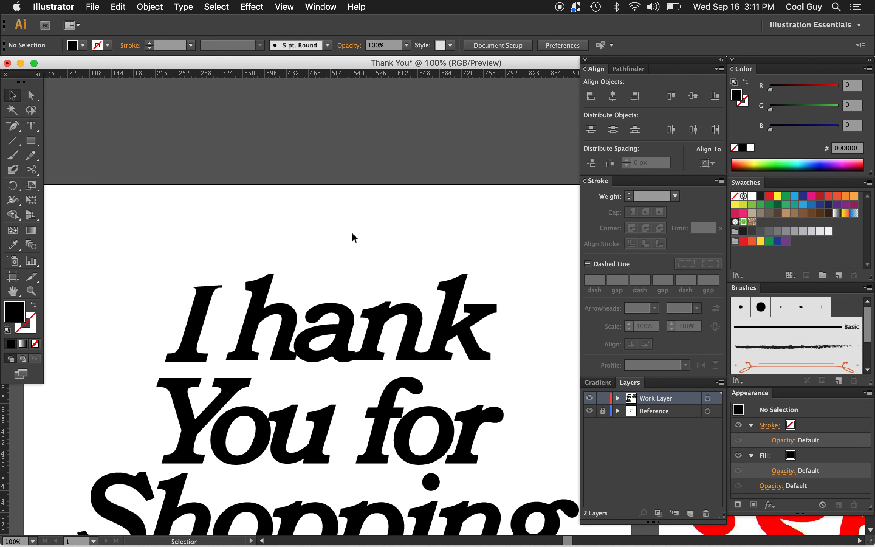
{"action": "left_click_drag", "start_coordinate": [524, 272], "coordinate": [241, 362]}
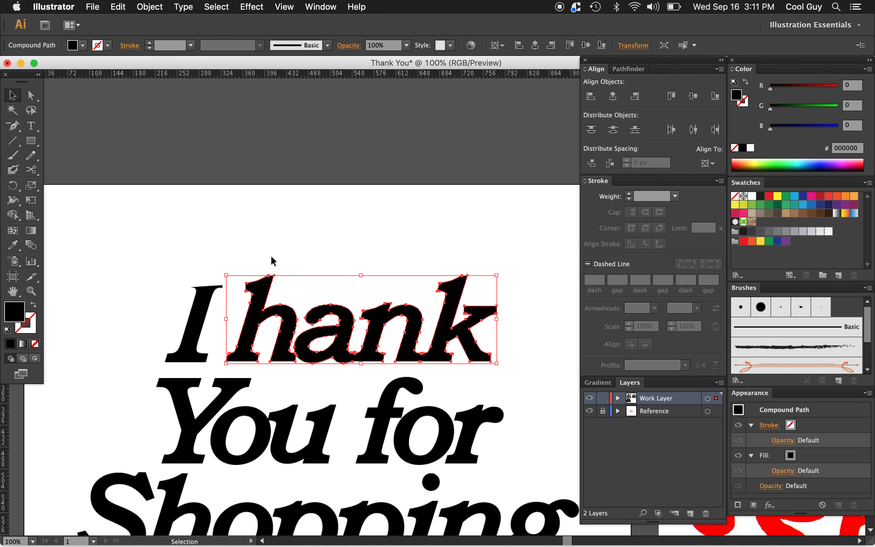
{"action": "left_click", "coordinate": [278, 239]}
{"action": "left_click_drag", "start_coordinate": [512, 263], "coordinate": [236, 365]}
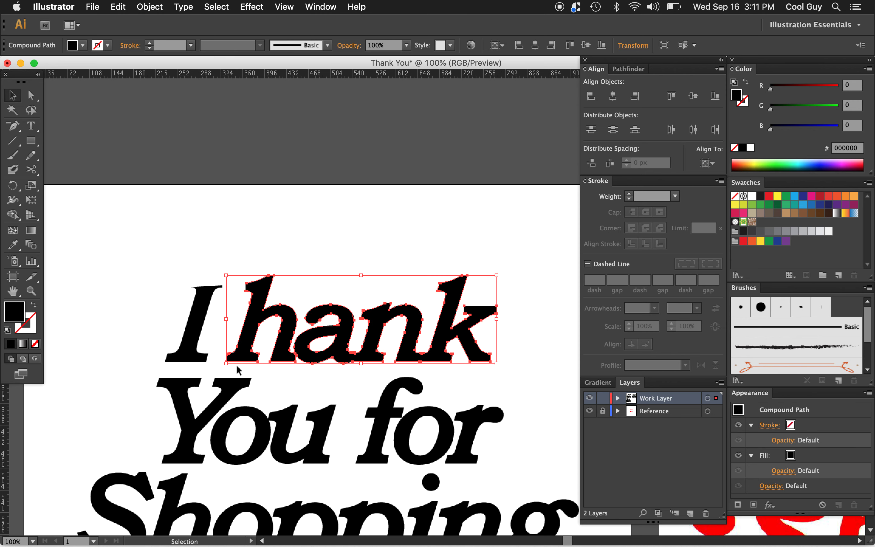
{"action": "left_click", "coordinate": [280, 238]}
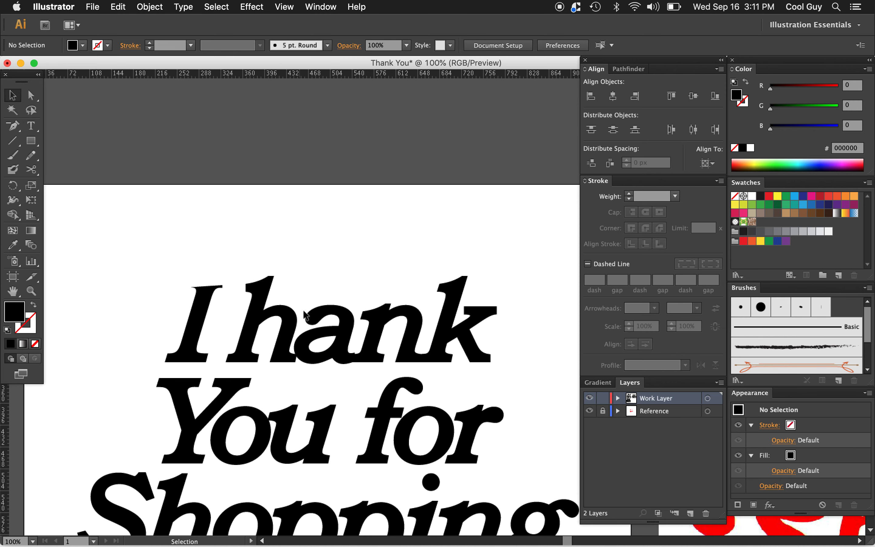
Remove the top serif's anchor points from the T stem with the Pen tool, leaving a rounded top, and deselect it.
{"action": "key", "text": "z"}
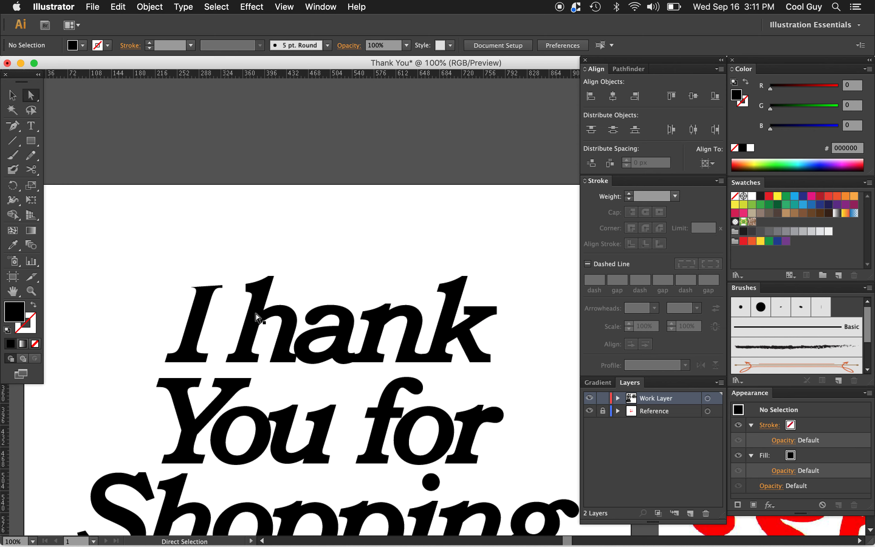
{"action": "left_click", "coordinate": [279, 326]}
{"action": "left_click", "coordinate": [462, 318]}
{"action": "key", "text": "a"}
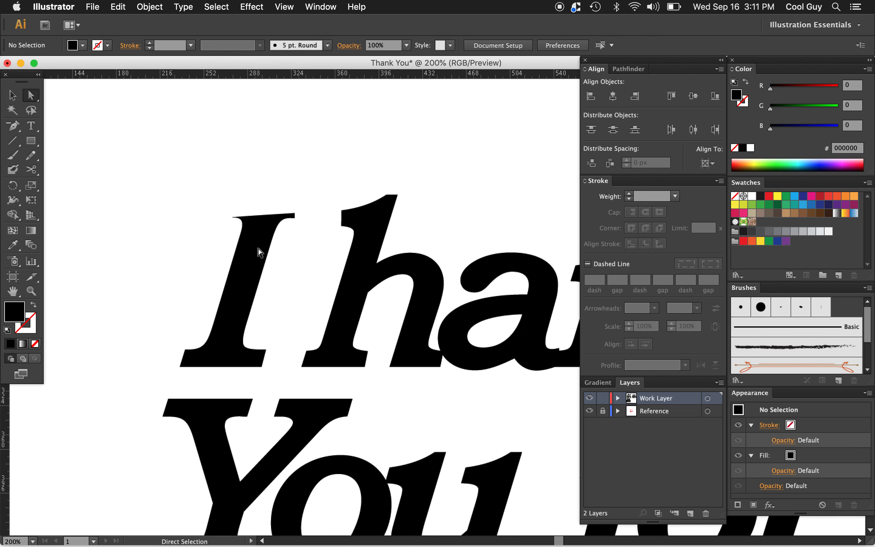
{"action": "left_click", "coordinate": [259, 252]}
{"action": "key", "text": "p"}
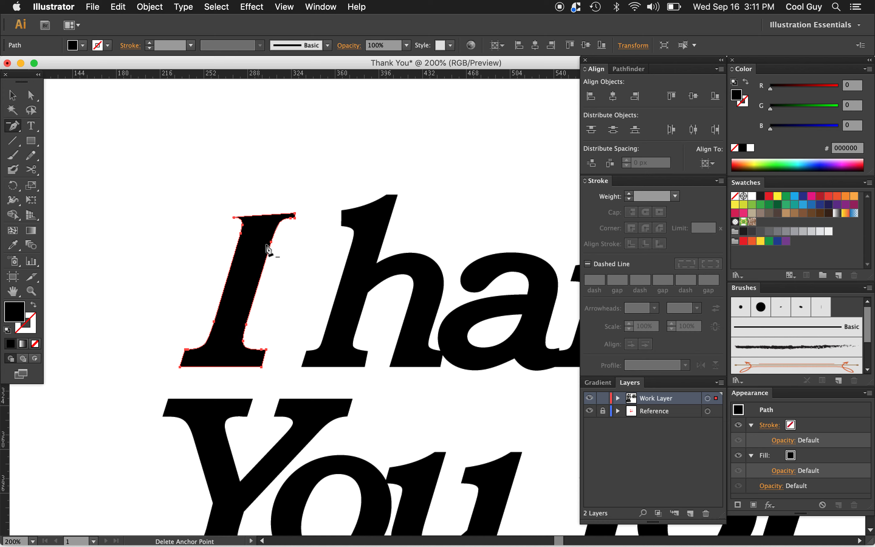
{"action": "left_click", "coordinate": [295, 213]}
{"action": "left_click", "coordinate": [295, 219]}
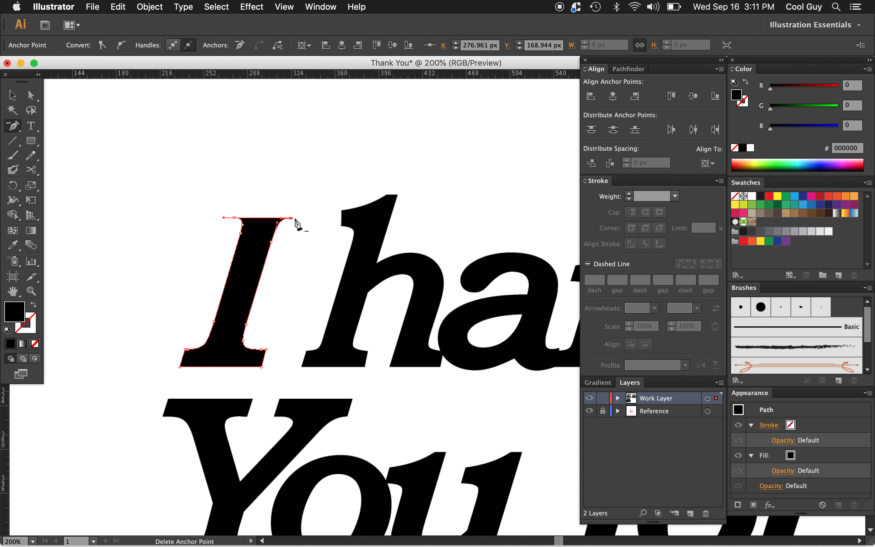
{"action": "left_click", "coordinate": [291, 218]}
{"action": "left_click", "coordinate": [234, 217]}
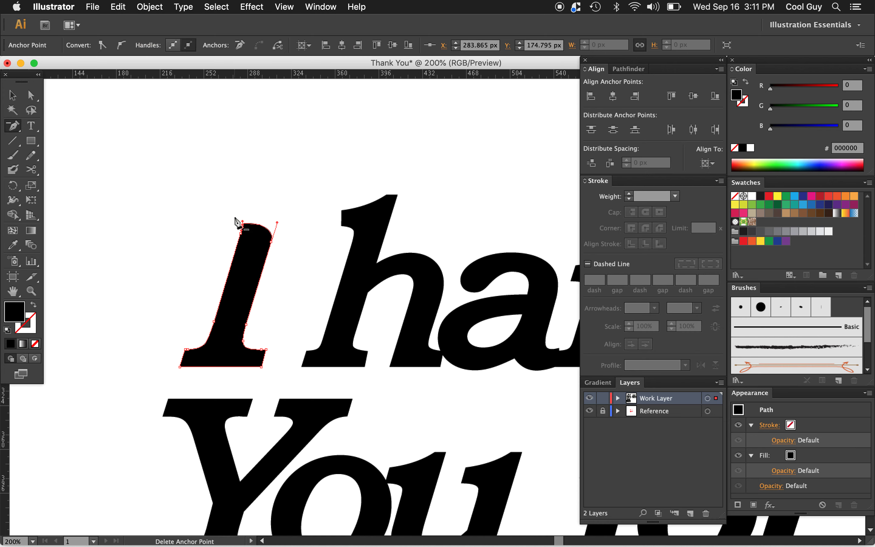
{"action": "key", "text": "a"}
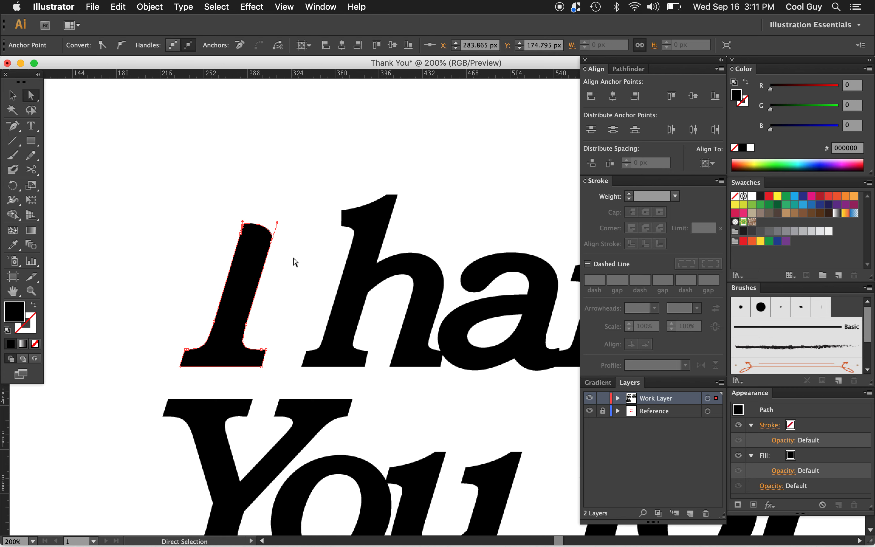
{"action": "left_click", "coordinate": [295, 261]}
Examine how the T's crossbar and swash are shaped in the red reference lettering, compared with the trimmed stem.
{"action": "key", "text": "z"}
{"action": "left_click", "coordinate": [298, 281], "text": "alt"}
{"action": "left_click", "coordinate": [299, 281], "text": "alt"}
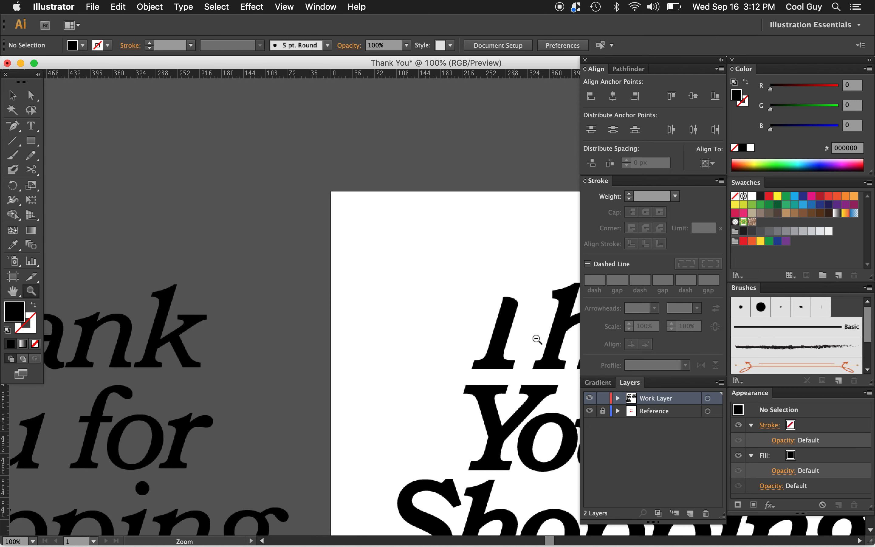
{"action": "left_click", "coordinate": [538, 339], "text": "alt"}
{"action": "scroll", "coordinate": [427, 340], "scroll_direction": "right", "scroll_amount": 10}
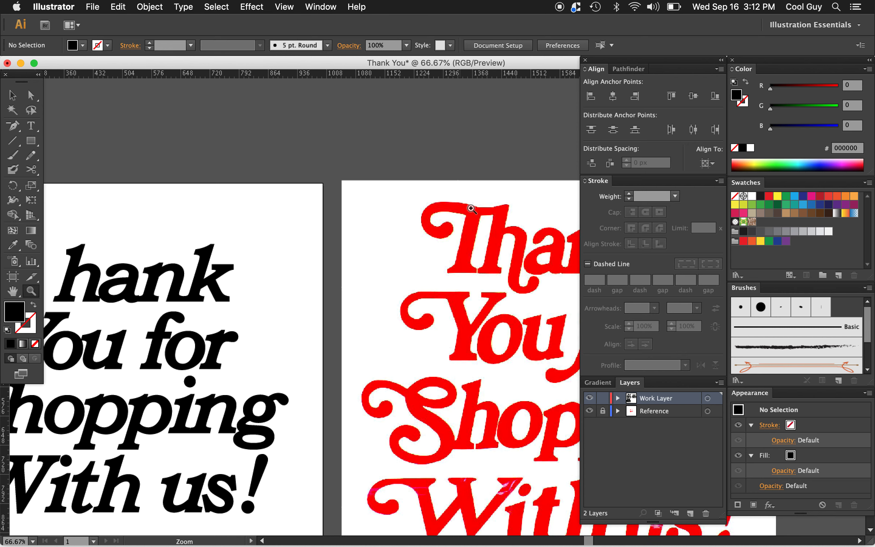
{"action": "scroll", "coordinate": [317, 225], "scroll_direction": "left", "scroll_amount": 2}
{"action": "scroll", "coordinate": [317, 225], "scroll_direction": "left", "scroll_amount": 4}
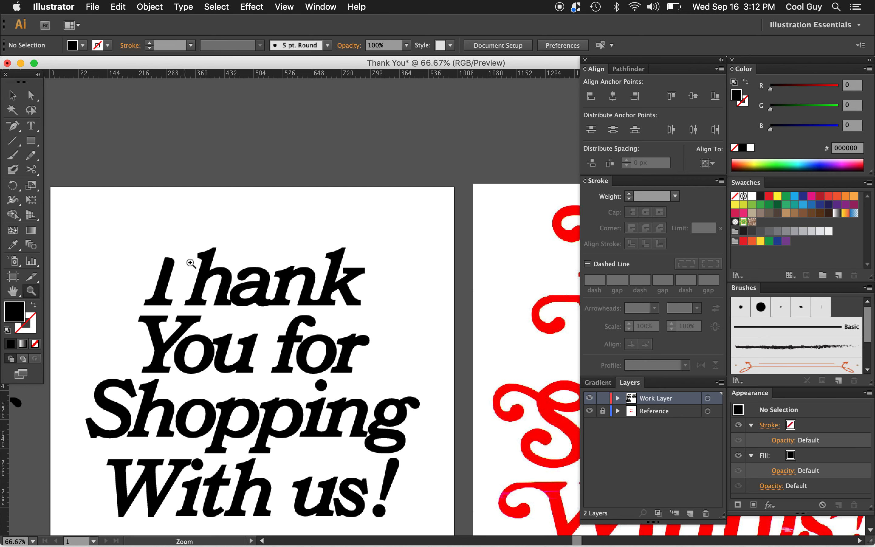
{"action": "scroll", "coordinate": [292, 252], "scroll_direction": "right", "scroll_amount": 7}
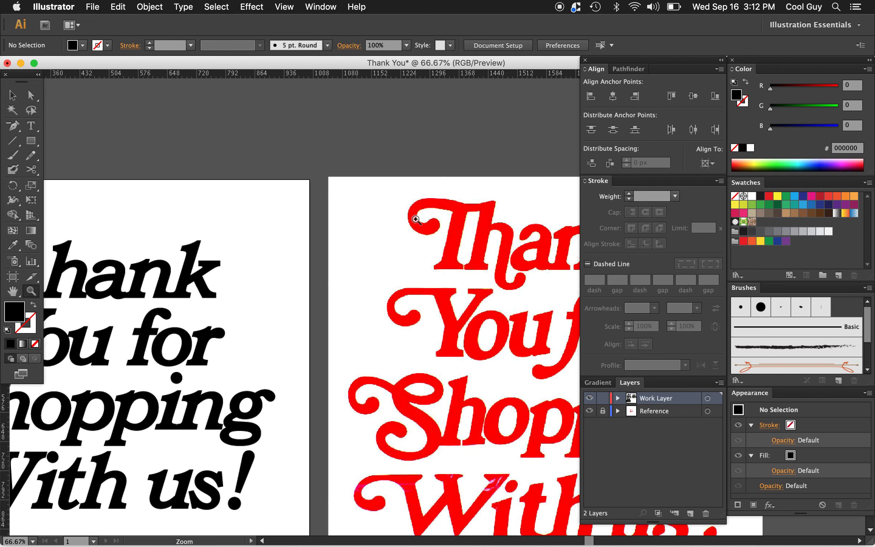
{"action": "scroll", "coordinate": [370, 255], "scroll_direction": "left", "scroll_amount": 5}
{"action": "scroll", "coordinate": [362, 254], "scroll_direction": "left", "scroll_amount": 3}
Draw a curved path from the top of the h to just above the T stem, and swap its fill and stroke.
{"action": "left_click", "coordinate": [380, 262]}
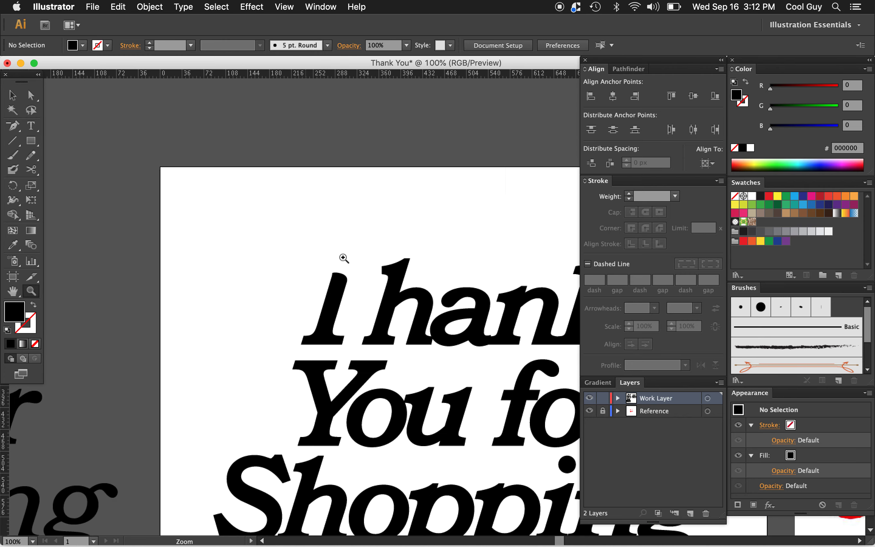
{"action": "left_click", "coordinate": [421, 276]}
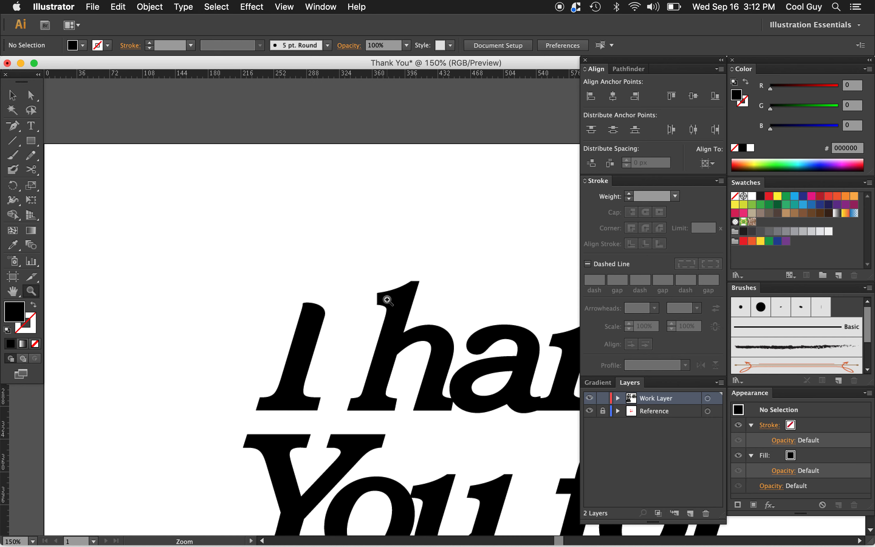
{"action": "key", "text": "p"}
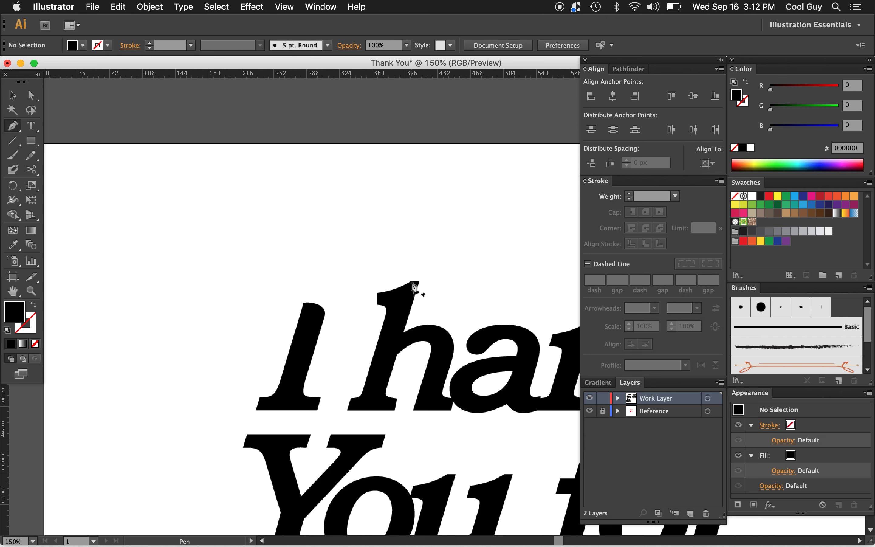
{"action": "left_click", "coordinate": [410, 281]}
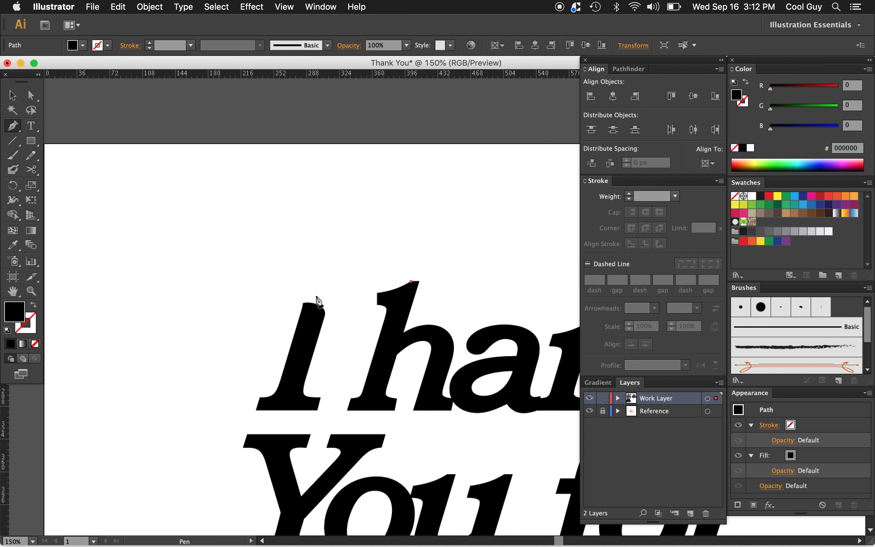
{"action": "left_click_drag", "start_coordinate": [316, 294], "coordinate": [229, 292]}
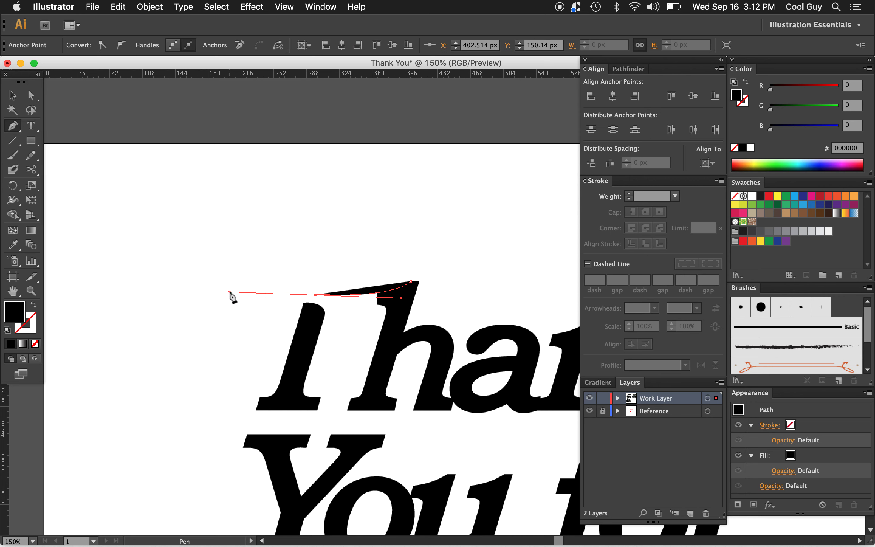
{"action": "left_click", "coordinate": [35, 307]}
Extend the path from a corner point above the T stem with an arc rising to its left, following the reference swash.
{"action": "scroll", "coordinate": [229, 302], "scroll_direction": "right", "scroll_amount": 15}
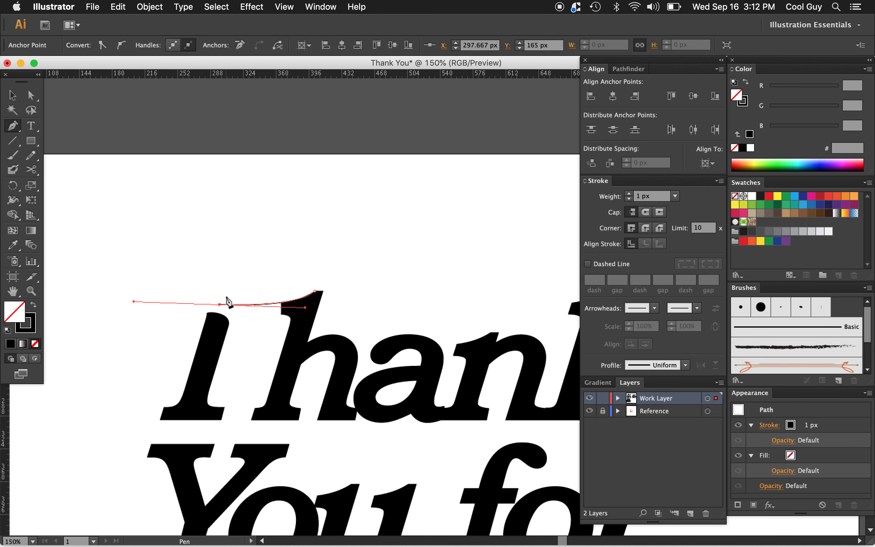
{"action": "scroll", "coordinate": [229, 303], "scroll_direction": "right", "scroll_amount": 8}
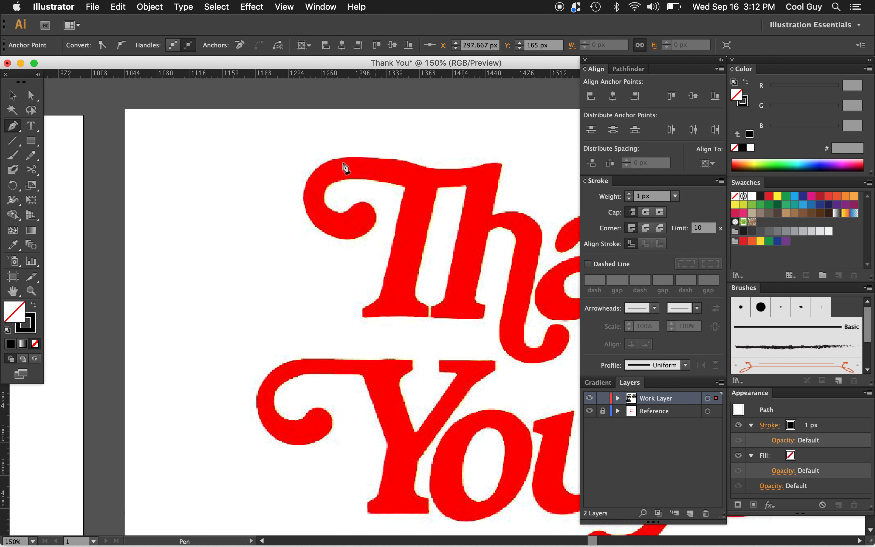
{"action": "scroll", "coordinate": [370, 213], "scroll_direction": "left", "scroll_amount": 20}
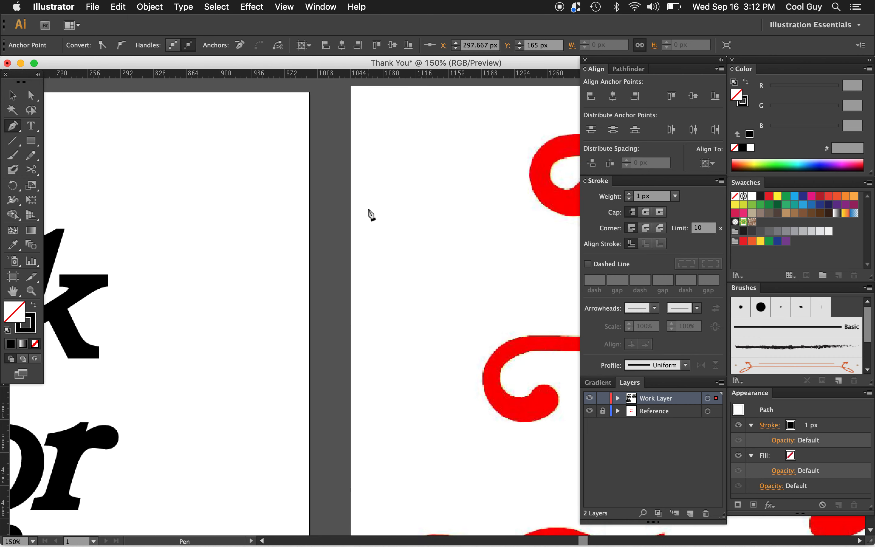
{"action": "scroll", "coordinate": [371, 214], "scroll_direction": "down", "scroll_amount": 2}
{"action": "scroll", "coordinate": [371, 213], "scroll_direction": "left", "scroll_amount": 3}
{"action": "scroll", "coordinate": [371, 214], "scroll_direction": "down", "scroll_amount": 1}
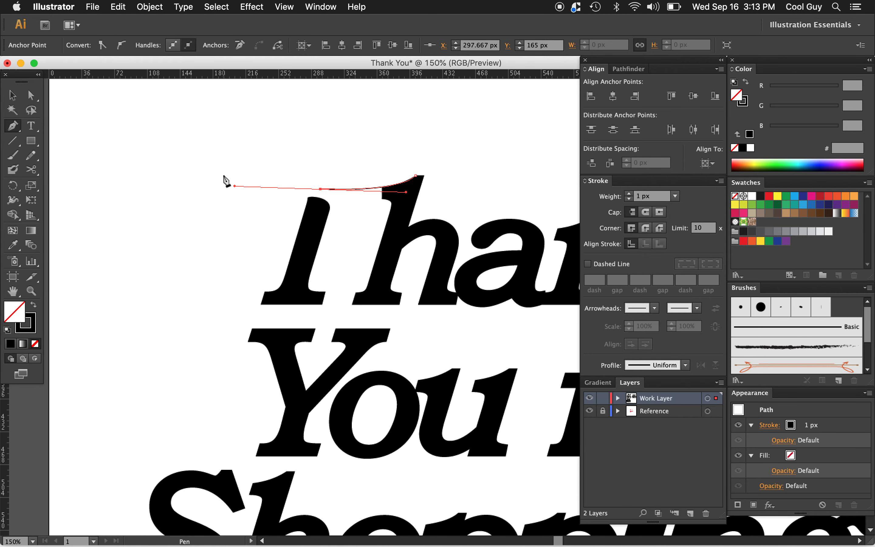
{"action": "left_click_drag", "start_coordinate": [221, 176], "coordinate": [211, 199]}
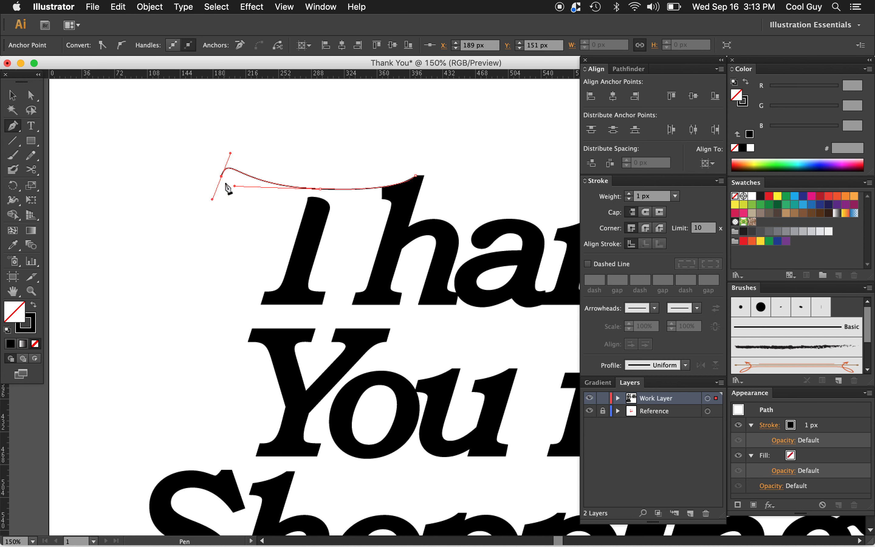
{"action": "key", "text": "super+z"}
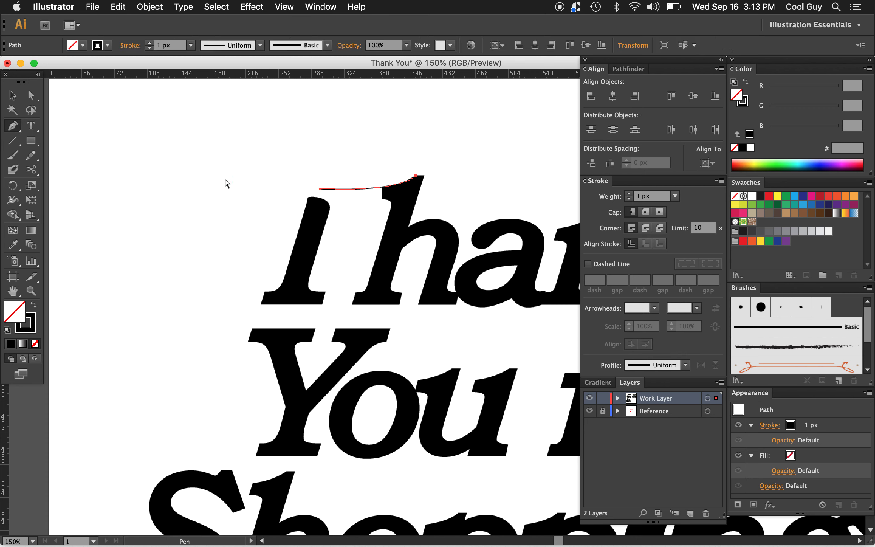
{"action": "left_click", "coordinate": [321, 189]}
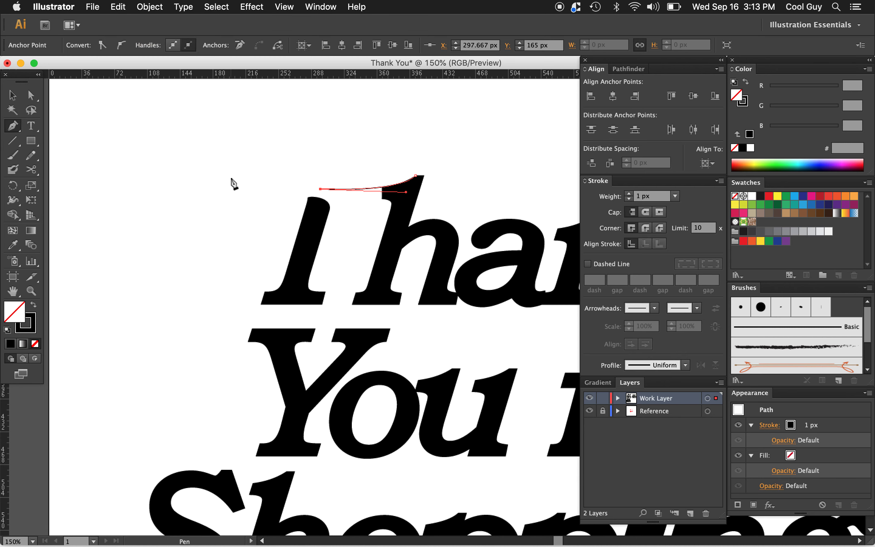
{"action": "left_click_drag", "start_coordinate": [237, 175], "coordinate": [225, 201]}
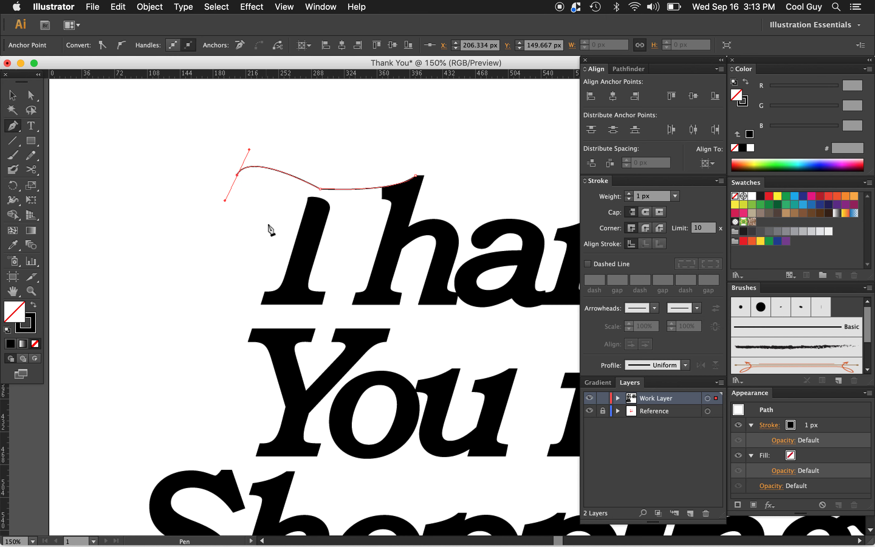
Continue the swash path down and around into an open hook ending just left of the T stem.
{"action": "left_click_drag", "start_coordinate": [274, 219], "coordinate": [283, 196]}
{"action": "key", "text": "super+z"}
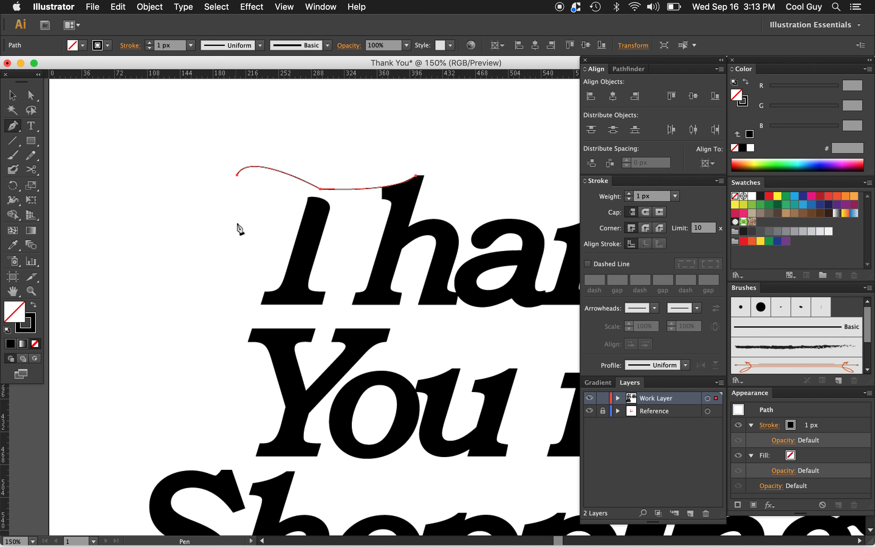
{"action": "left_click_drag", "start_coordinate": [237, 223], "coordinate": [252, 236]}
{"action": "key", "text": "super+z"}
{"action": "key", "text": "super+z"}
{"action": "left_click_drag", "start_coordinate": [287, 209], "coordinate": [293, 191]}
Convert the corner point above the T stem to a smooth point and lower the loop's left anchor by 10 px.
{"action": "key", "text": "alt"}
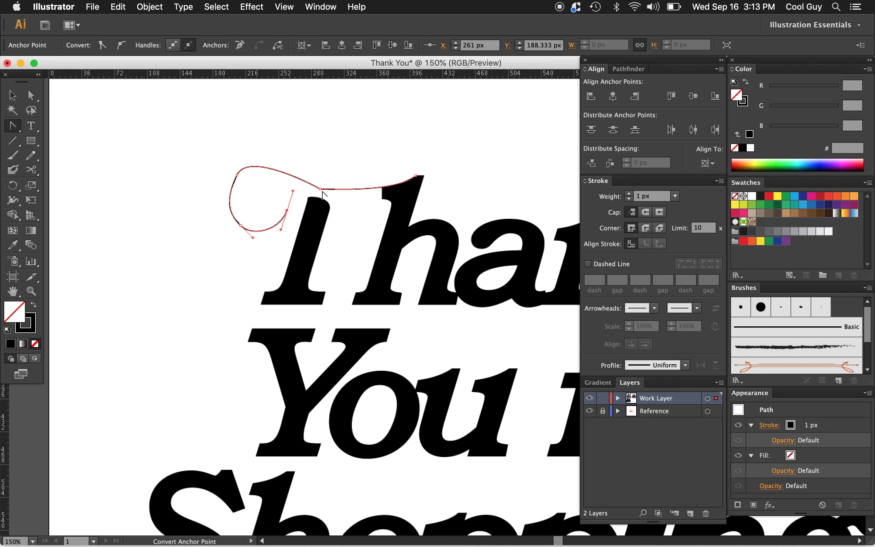
{"action": "left_click_drag", "start_coordinate": [321, 190], "coordinate": [298, 185]}
{"action": "key", "text": "a"}
{"action": "left_click", "coordinate": [237, 175]}
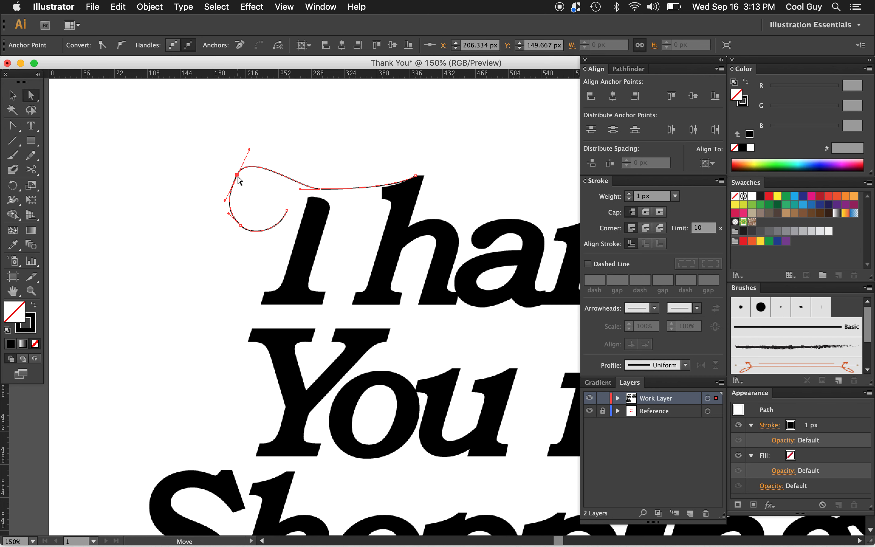
{"action": "key", "text": "shift+Down"}
{"action": "key", "text": "shift+Left"}
{"action": "key", "text": "shift+Right"}
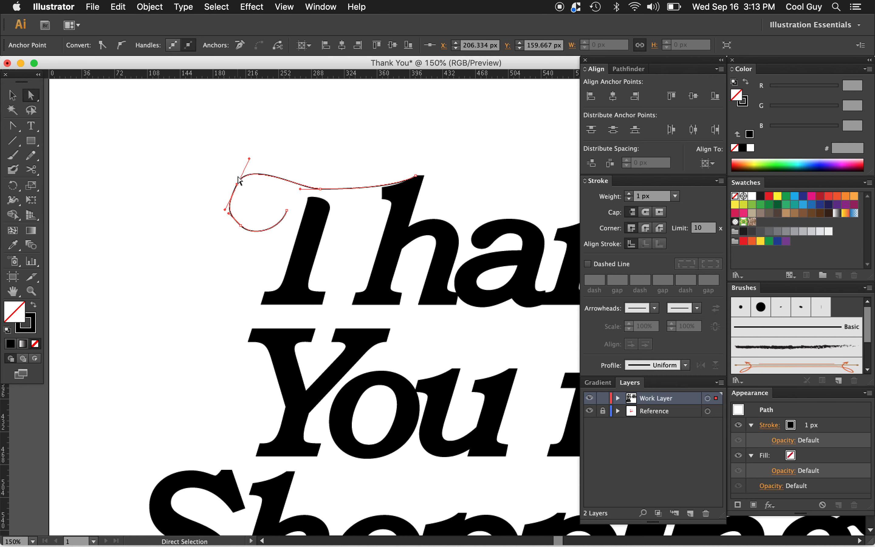
Delete the loop's lowest anchor and lengthen the left anchor's lower handle to round out the hook.
{"action": "key", "text": "minus"}
{"action": "left_click", "coordinate": [241, 226]}
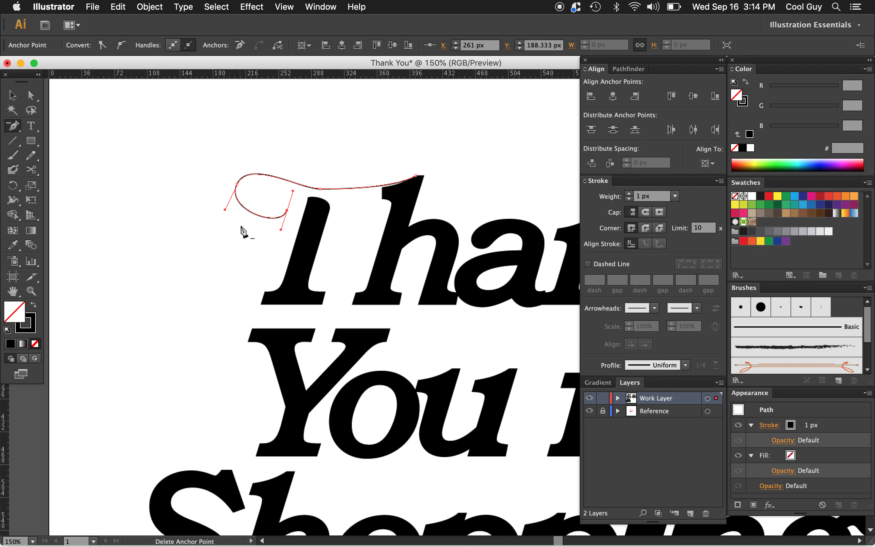
{"action": "key", "text": "a"}
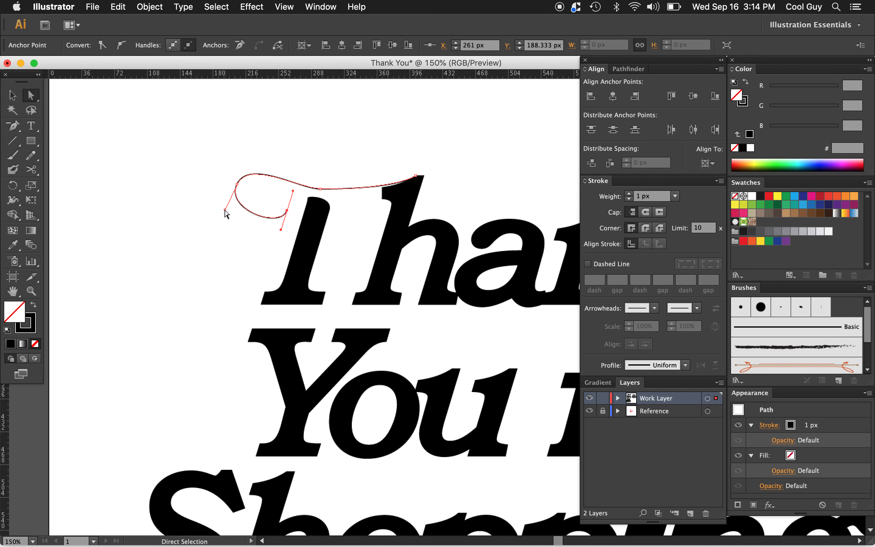
{"action": "mouse_move", "coordinate": [225, 209]}
{"action": "left_mouse_down"}
{"action": "mouse_move", "coordinate": [220, 235]}
{"action": "mouse_move", "coordinate": [223, 222]}
{"action": "left_mouse_up"}
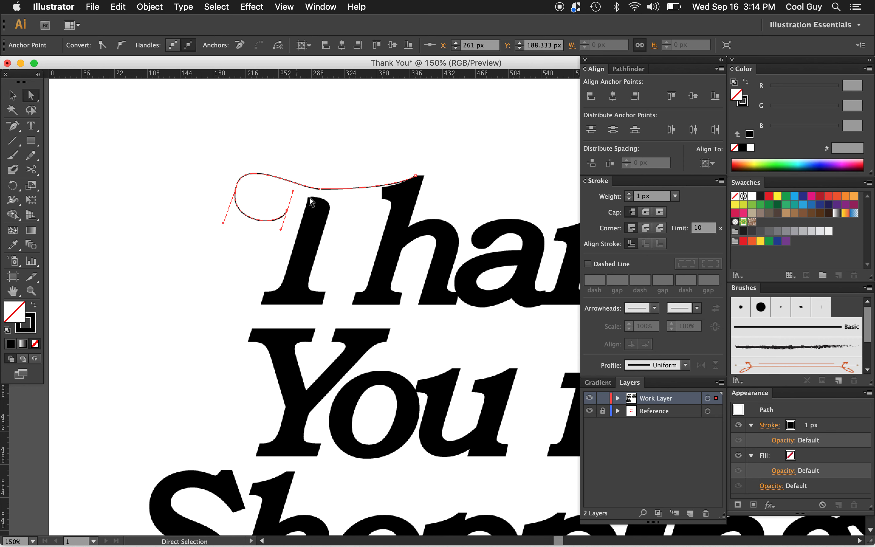
Raise the anchor above the T stem slightly and lengthen the handles shaping the swash's upper arc.
{"action": "mouse_move", "coordinate": [321, 188]}
{"action": "left_mouse_down"}
{"action": "mouse_move", "coordinate": [333, 190]}
{"action": "mouse_move", "coordinate": [324, 186]}
{"action": "left_mouse_up"}
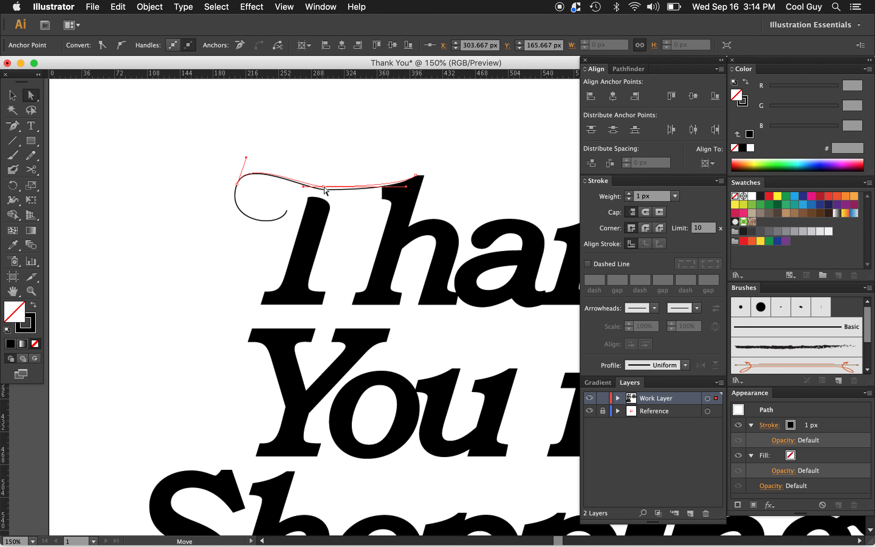
{"action": "mouse_move", "coordinate": [246, 158]}
{"action": "left_mouse_down"}
{"action": "mouse_move", "coordinate": [244, 145]}
{"action": "mouse_move", "coordinate": [249, 152]}
{"action": "left_mouse_up"}
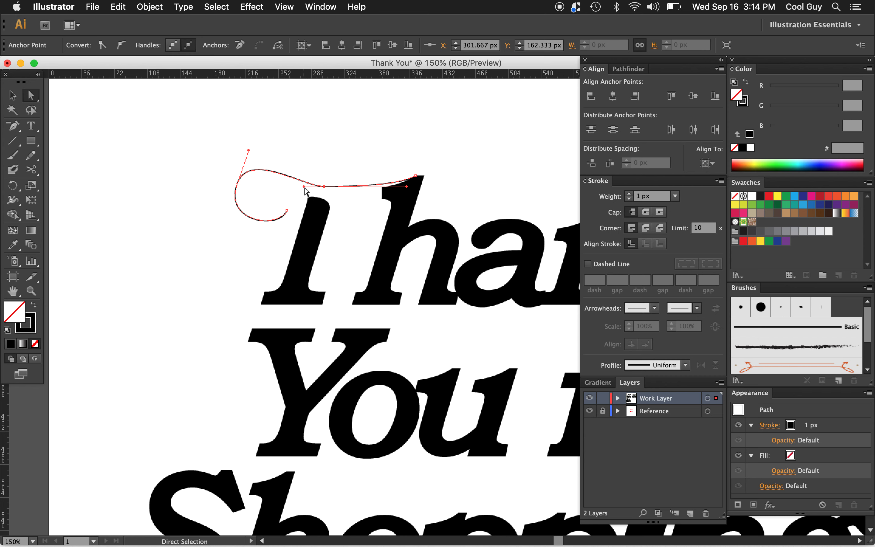
{"action": "left_click_drag", "start_coordinate": [303, 188], "coordinate": [296, 187]}
{"action": "left_click", "coordinate": [12, 95]}
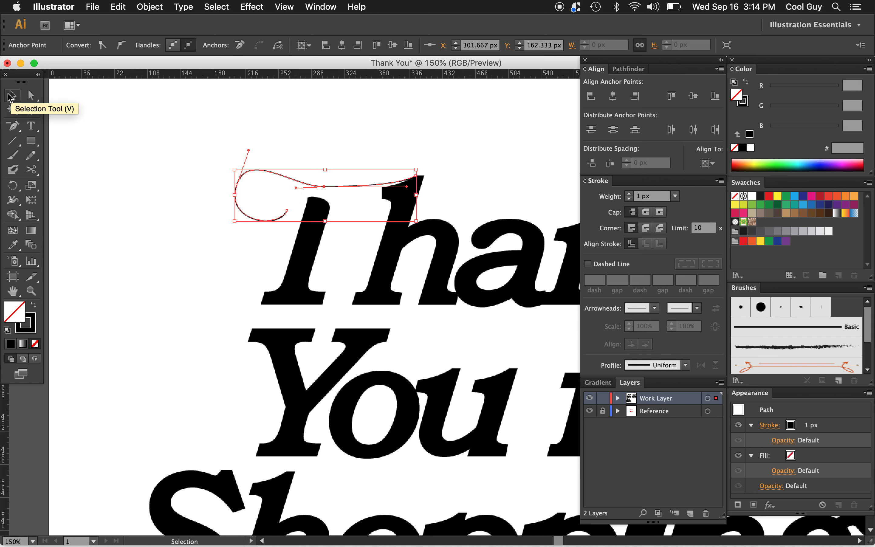
{"action": "left_click", "coordinate": [164, 122]}
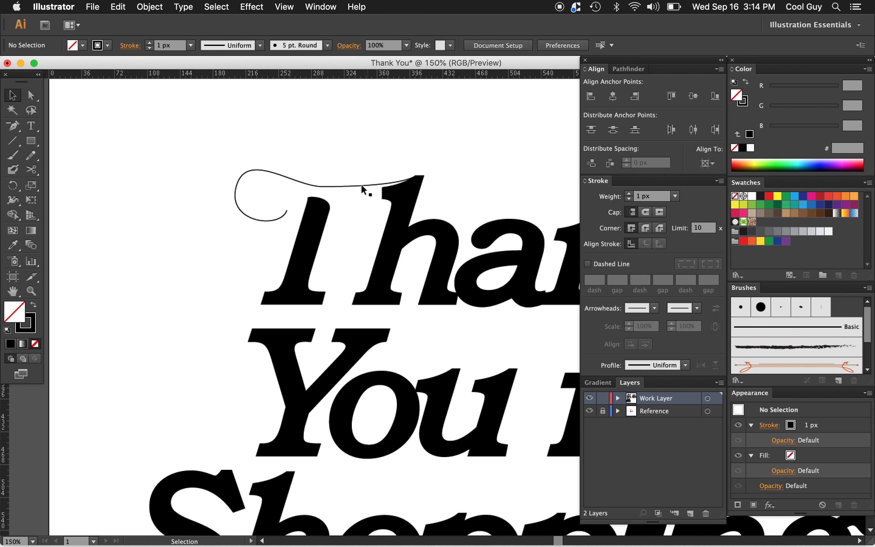
Adjust the crossbar's curve and end point at the top of the h, and lower the loop's left anchor slightly.
{"action": "key", "text": "a"}
{"action": "left_click", "coordinate": [351, 186]}
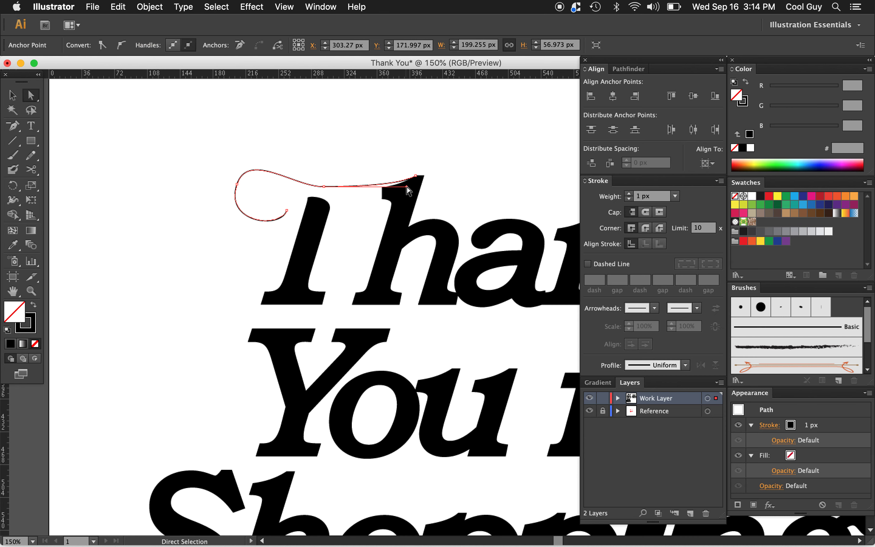
{"action": "left_click_drag", "start_coordinate": [407, 187], "coordinate": [415, 177]}
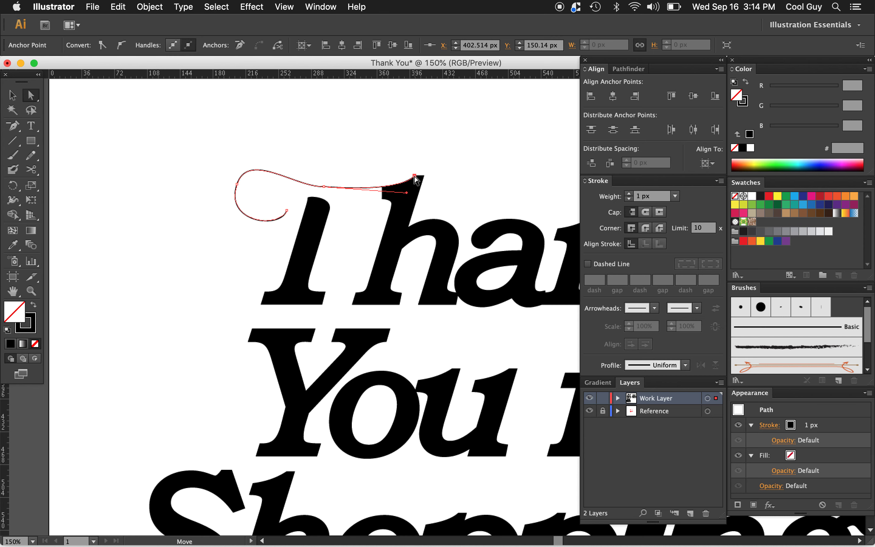
{"action": "left_click_drag", "start_coordinate": [237, 186], "coordinate": [237, 190]}
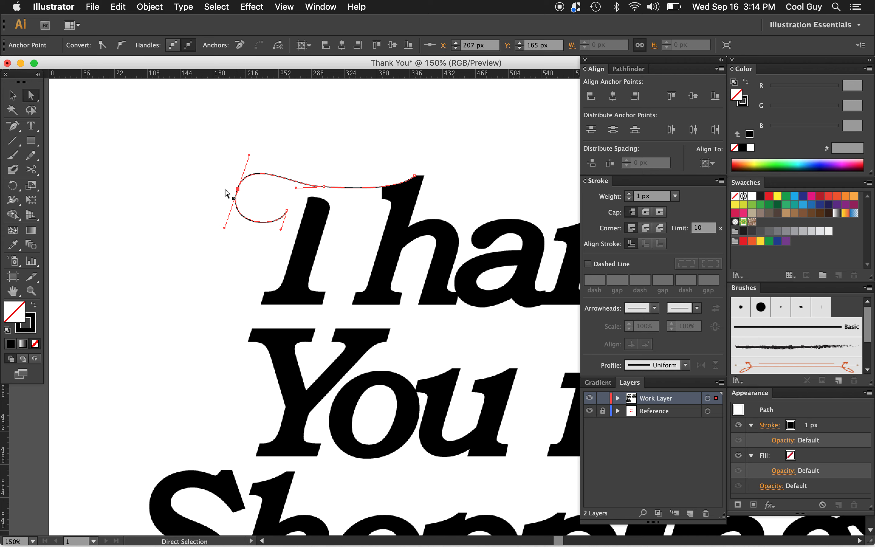
{"action": "left_click", "coordinate": [203, 184]}
Compare the overall shape of the T's swash path with the swash in the red reference lettering.
{"action": "key", "text": "z"}
{"action": "left_click", "coordinate": [420, 256], "text": "alt"}
{"action": "left_click", "coordinate": [419, 257], "text": "alt"}
{"action": "scroll", "coordinate": [419, 257], "scroll_direction": "right", "scroll_amount": 1}
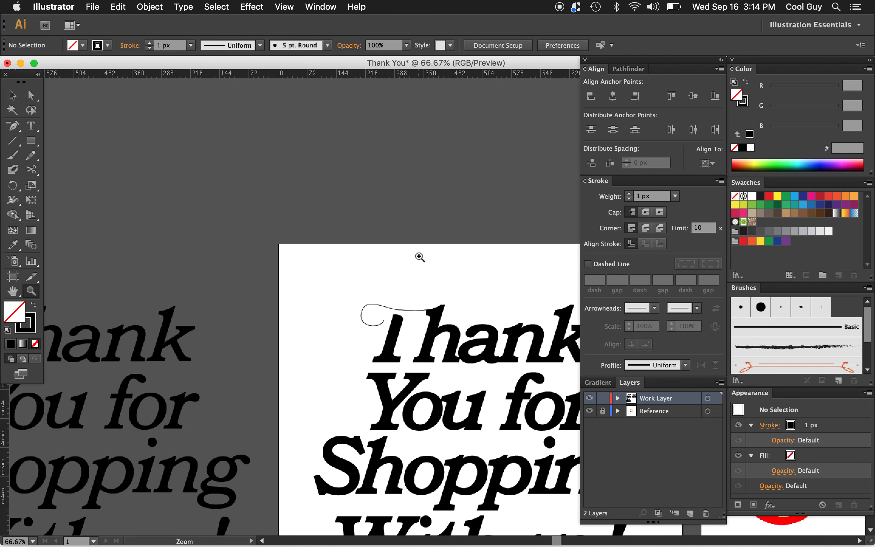
{"action": "scroll", "coordinate": [419, 257], "scroll_direction": "down", "scroll_amount": 3}
{"action": "scroll", "coordinate": [420, 256], "scroll_direction": "right", "scroll_amount": 10}
{"action": "scroll", "coordinate": [419, 257], "scroll_direction": "left", "scroll_amount": 2}
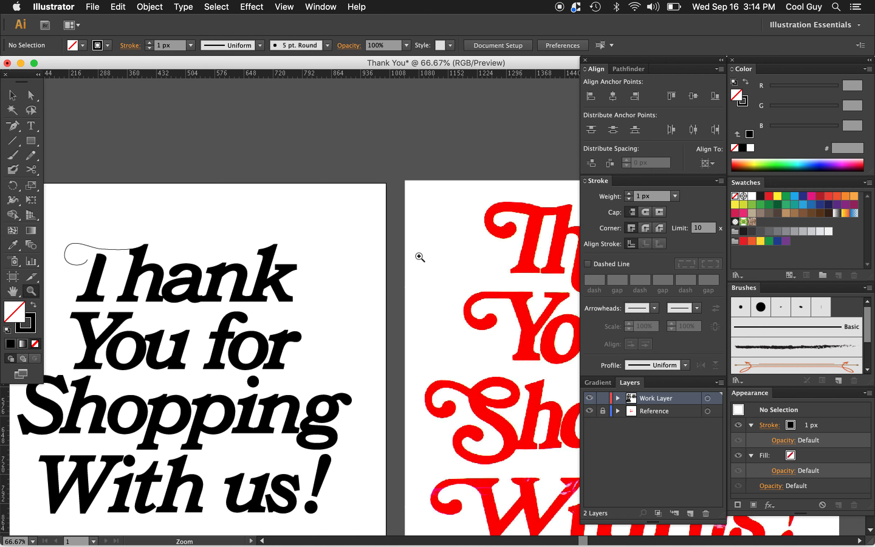
{"action": "scroll", "coordinate": [419, 257], "scroll_direction": "left", "scroll_amount": 3}
{"action": "left_click", "coordinate": [235, 273]}
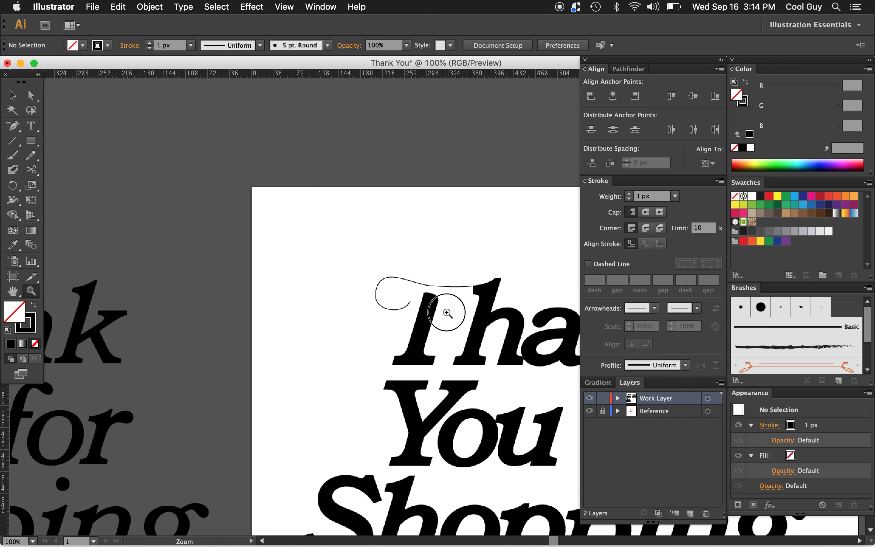
{"action": "left_click", "coordinate": [445, 315]}
Lower the swash anchor above the T stem slightly and deselect the path.
{"action": "key", "text": "a"}
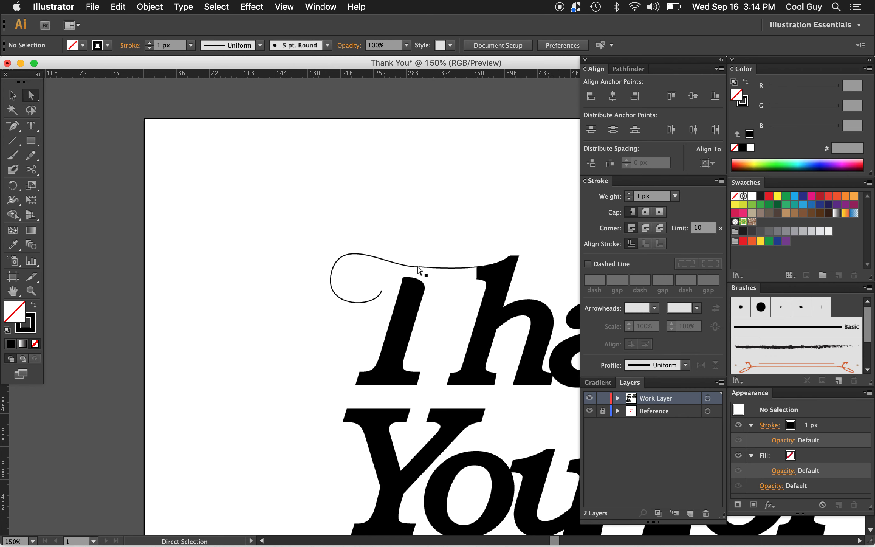
{"action": "left_click", "coordinate": [418, 267]}
{"action": "left_click_drag", "start_coordinate": [417, 267], "coordinate": [417, 268]}
{"action": "left_click", "coordinate": [417, 250]}
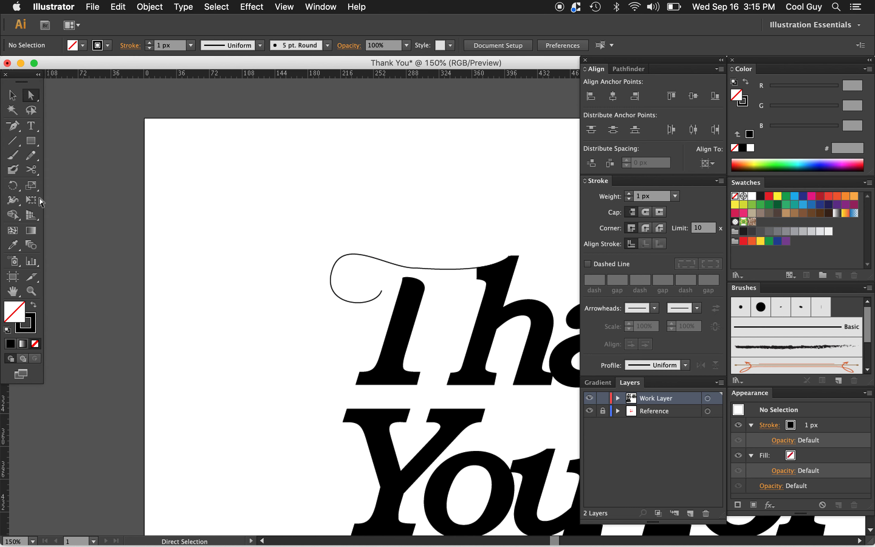
Thicken the swash stroke with the Width tool along its left curve and hooked end, to about 15 px.
{"action": "left_click", "coordinate": [18, 201]}
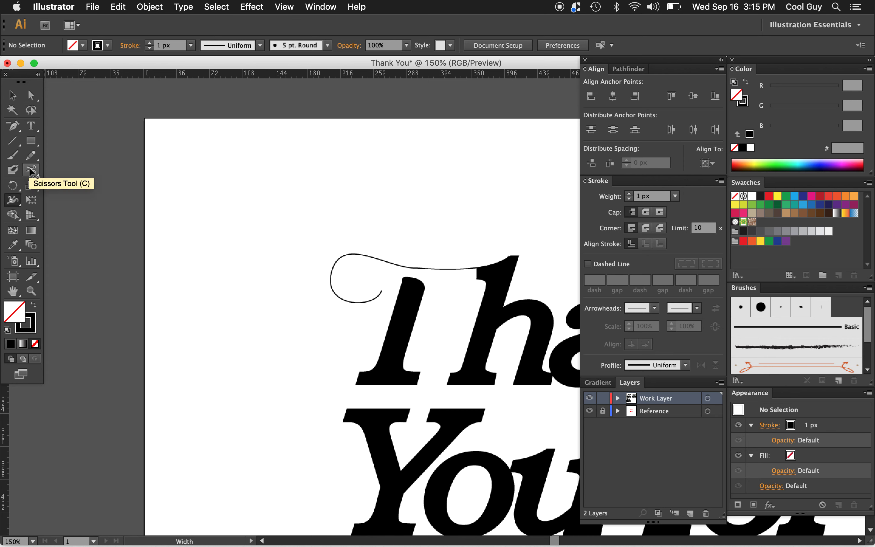
{"action": "left_click_drag", "start_coordinate": [13, 202], "coordinate": [69, 205]}
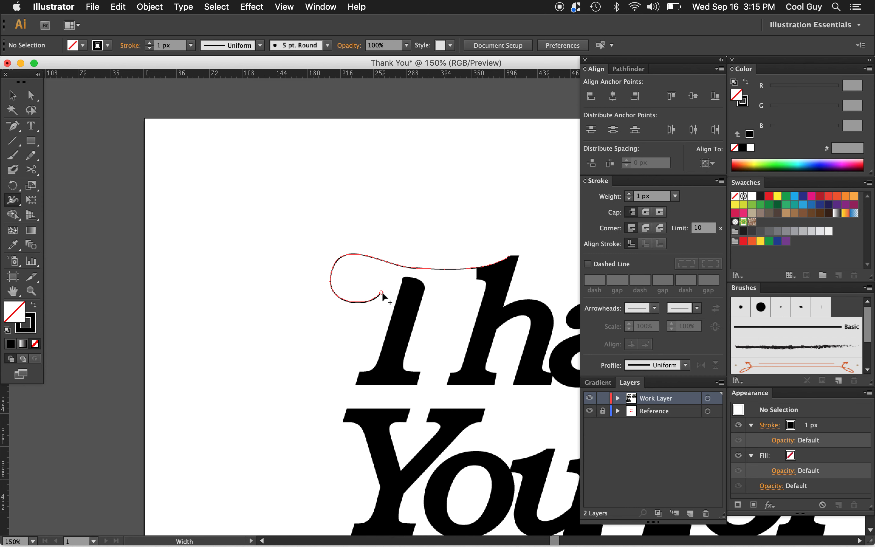
{"action": "left_click_drag", "start_coordinate": [334, 272], "coordinate": [389, 296]}
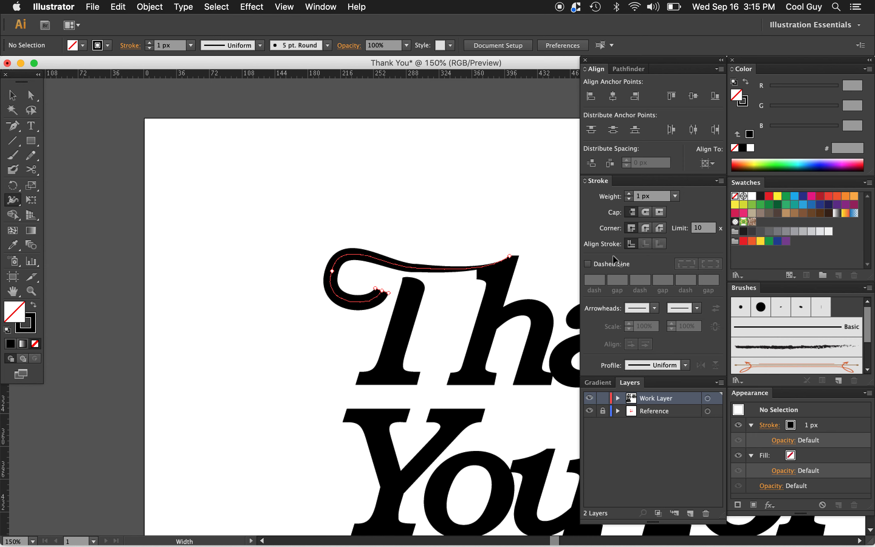
{"action": "left_click", "coordinate": [646, 227]}
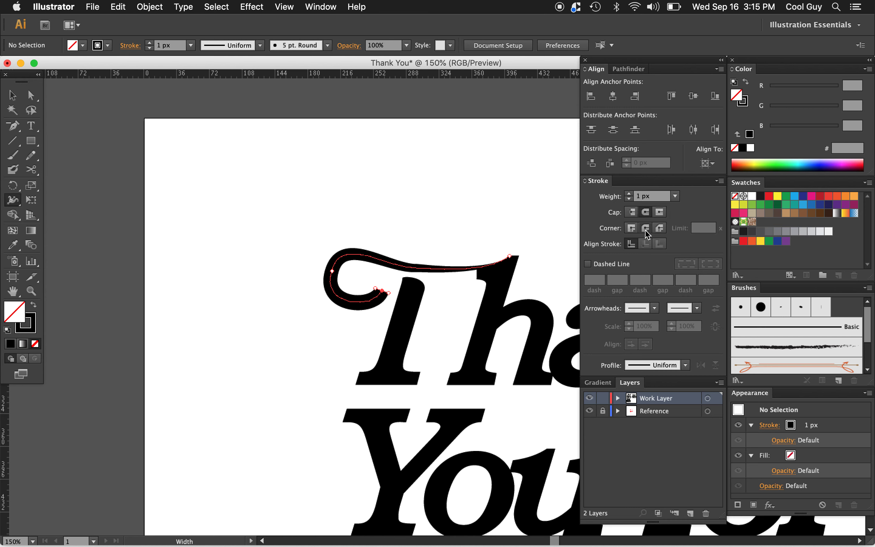
{"action": "mouse_move", "coordinate": [388, 293]}
{"action": "left_mouse_down"}
{"action": "mouse_move", "coordinate": [402, 298]}
{"action": "mouse_move", "coordinate": [387, 290]}
{"action": "left_mouse_up"}
Give the swash stroke round caps and round corner joins.
{"action": "key", "text": "v"}
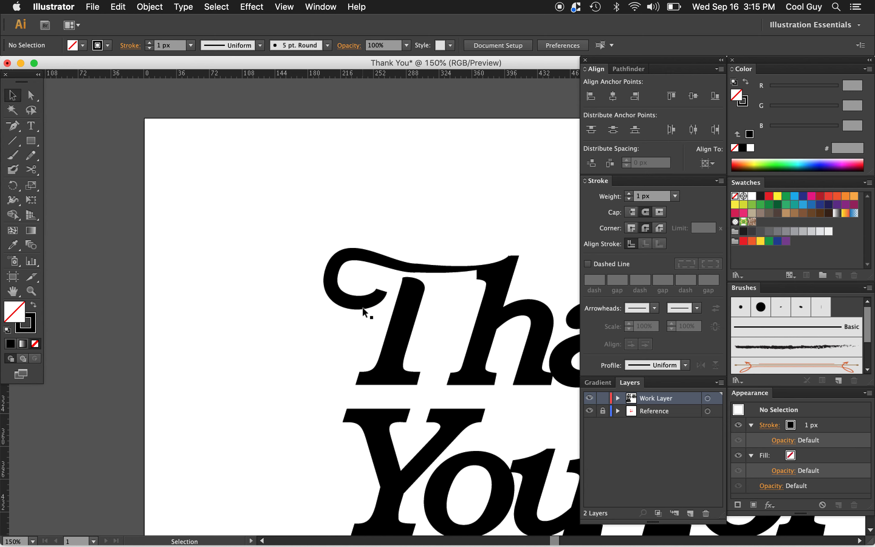
{"action": "left_click", "coordinate": [360, 304]}
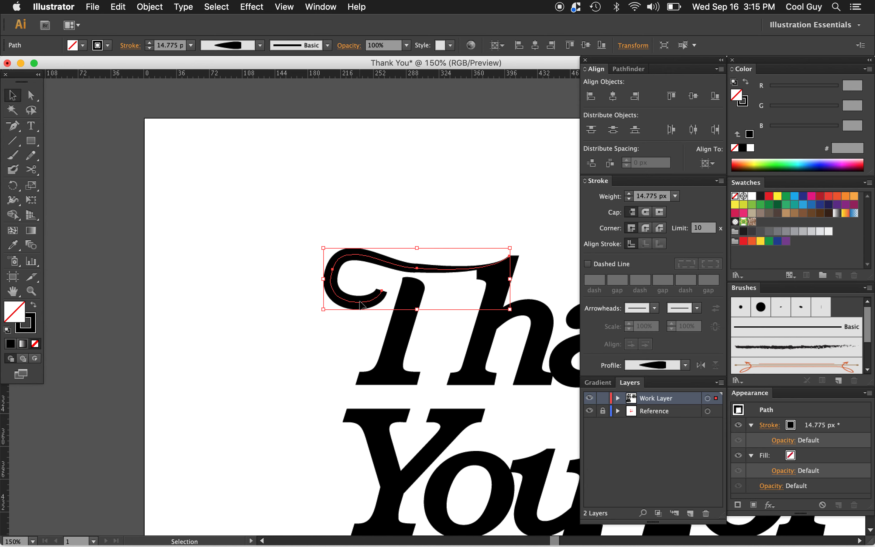
{"action": "left_click", "coordinate": [646, 212]}
{"action": "left_click", "coordinate": [646, 228]}
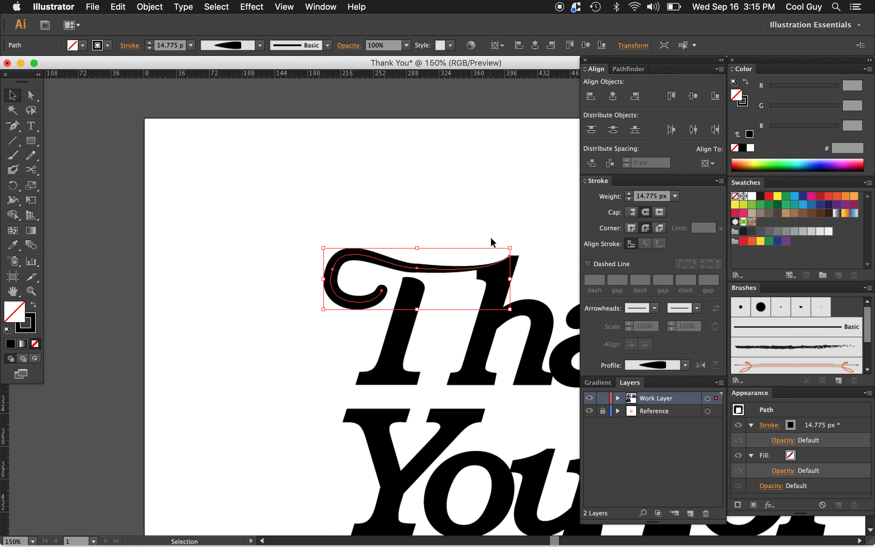
Widen the hook's end to about 26 px following the reference, and thicken the crossbar above the T stem and at the h.
{"action": "key", "text": "shift+w"}
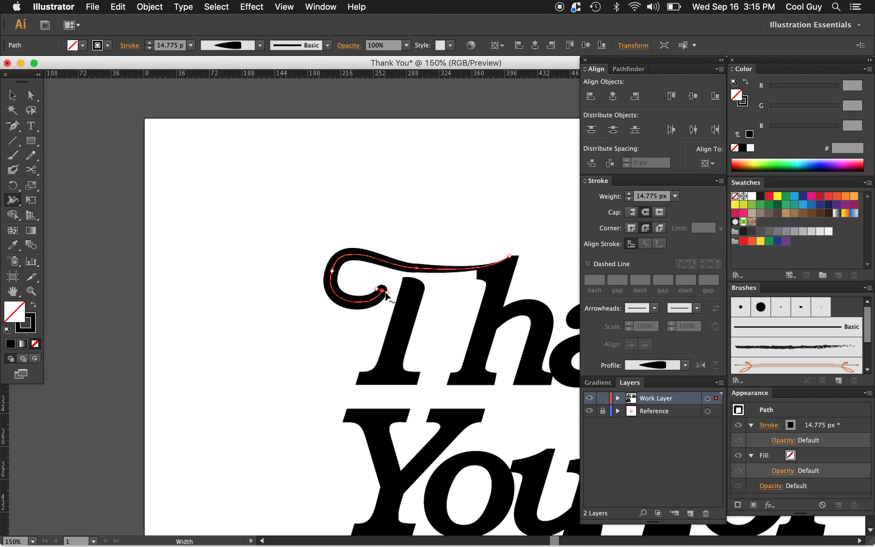
{"action": "left_click_drag", "start_coordinate": [386, 291], "coordinate": [394, 295]}
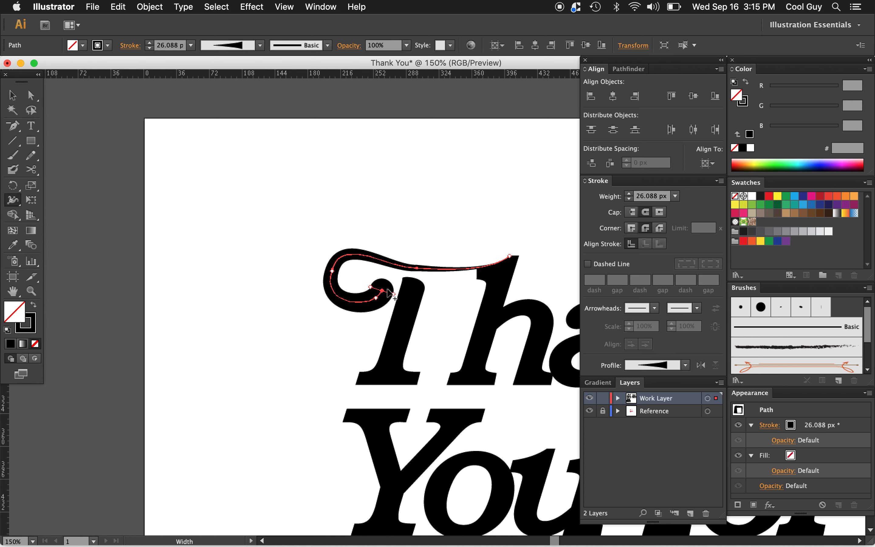
{"action": "scroll", "coordinate": [389, 287], "scroll_direction": "right", "scroll_amount": 15}
{"action": "scroll", "coordinate": [388, 286], "scroll_direction": "right", "scroll_amount": 15}
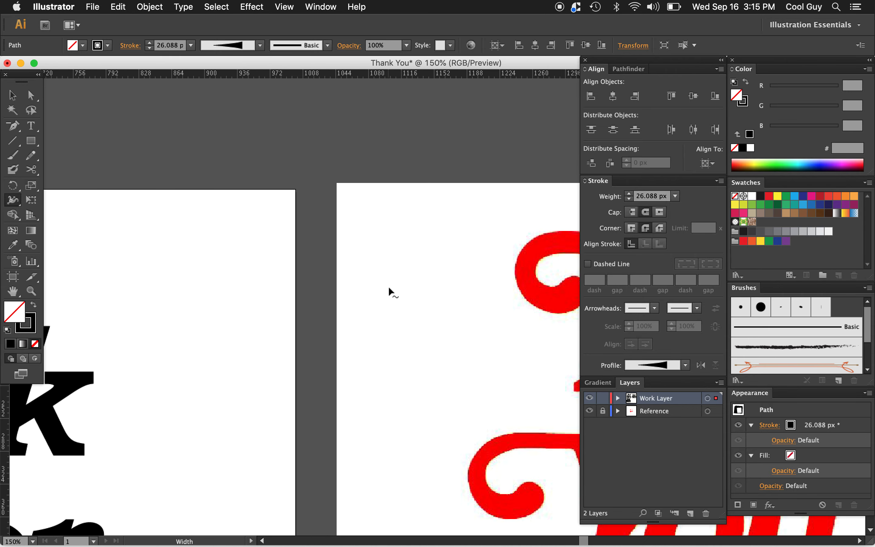
{"action": "scroll", "coordinate": [365, 233], "scroll_direction": "left", "scroll_amount": 20}
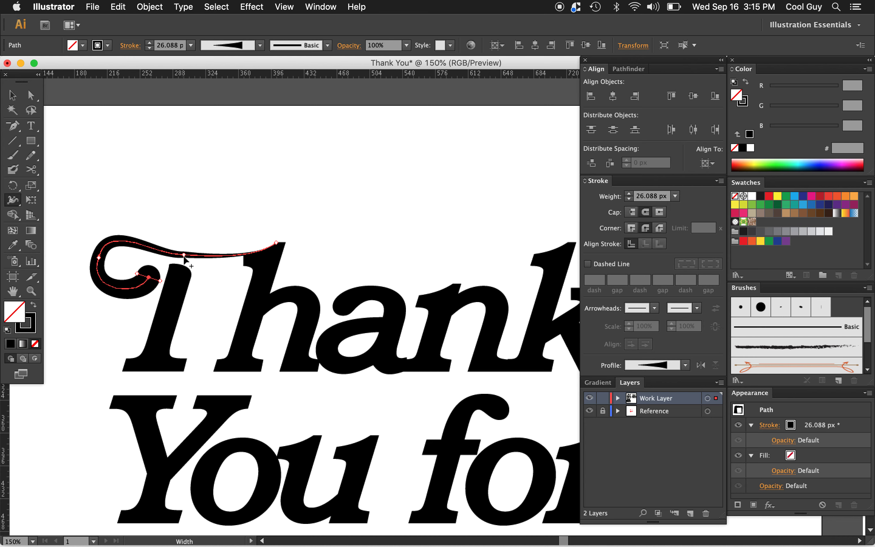
{"action": "left_click_drag", "start_coordinate": [184, 255], "coordinate": [185, 246]}
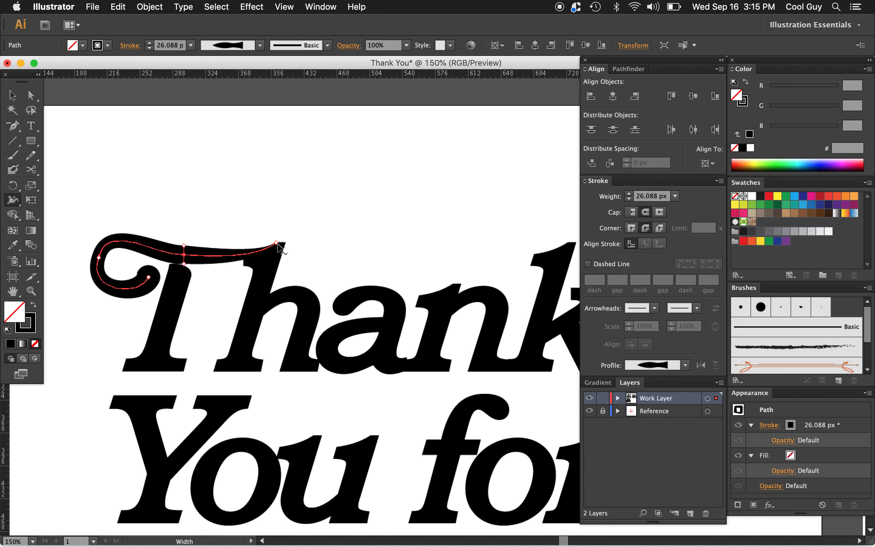
{"action": "left_click_drag", "start_coordinate": [281, 246], "coordinate": [280, 247]}
Move the crossbar's end point down and slightly left inside the top of the h, to X 399 px, Y 159.333 px.
{"action": "key", "text": "a"}
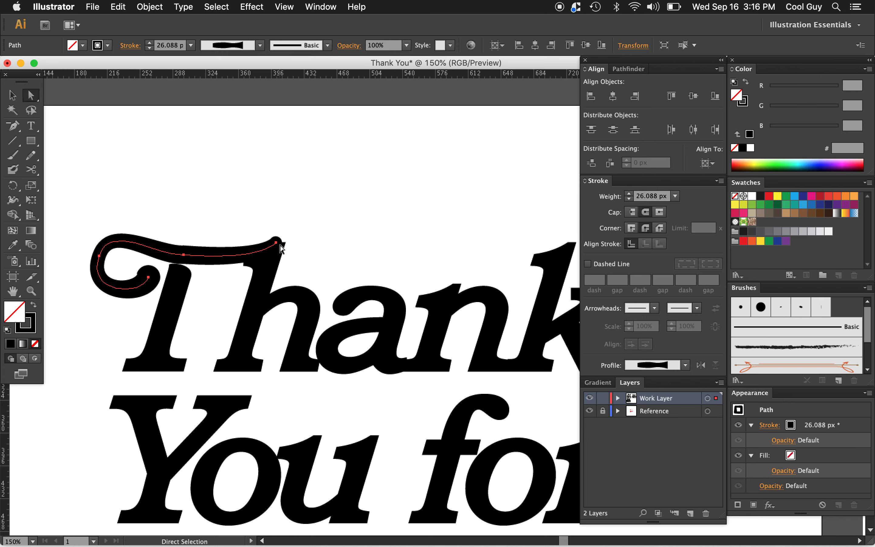
{"action": "left_click", "coordinate": [277, 243]}
{"action": "key", "text": "shift+Down"}
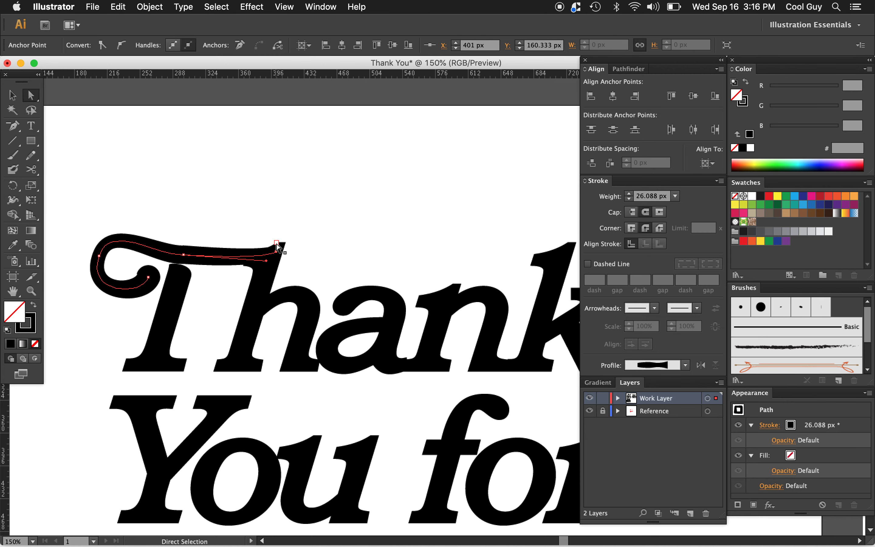
{"action": "key", "text": "Left"}
Add curve handles to the crossbar's end point so it bends up along the h's tip, and nudge the point into place.
{"action": "key", "text": "shift+c"}
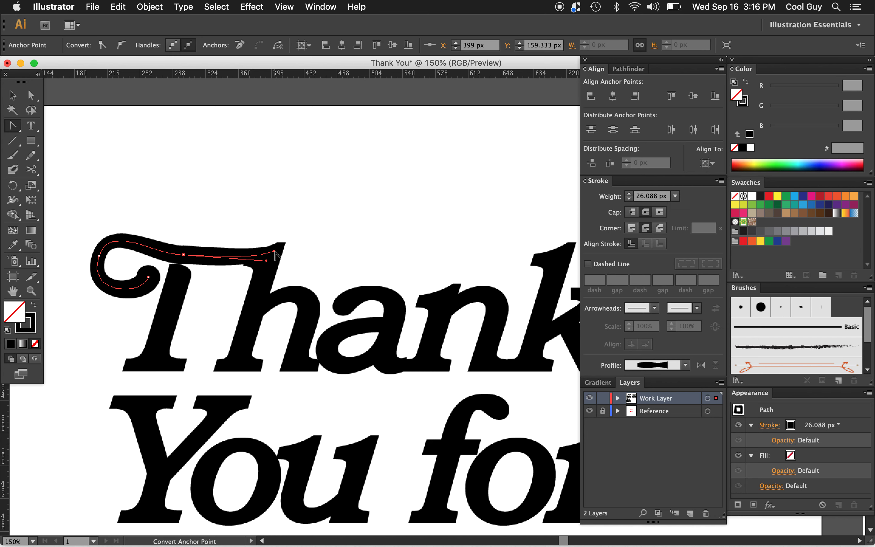
{"action": "left_click_drag", "start_coordinate": [274, 252], "coordinate": [271, 262]}
{"action": "key", "text": "a"}
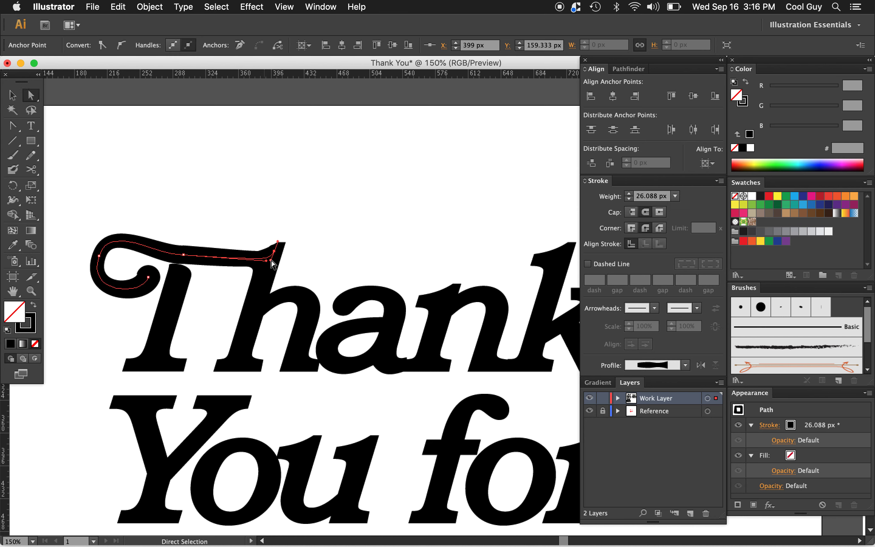
{"action": "left_click", "coordinate": [273, 251]}
{"action": "left_click_drag", "start_coordinate": [274, 252], "coordinate": [274, 251]}
{"action": "key", "text": "Left"}
{"action": "left_click", "coordinate": [346, 239]}
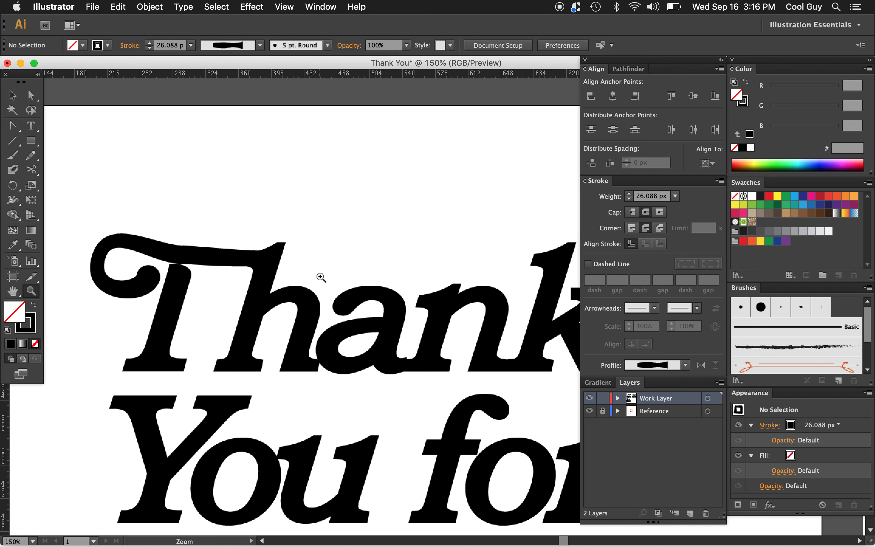
Move the top-right anchor point of the T's stem up so the stem tucks into the crossbar.
{"action": "left_click", "coordinate": [304, 290], "text": "alt+super"}
{"action": "left_click", "coordinate": [355, 313]}
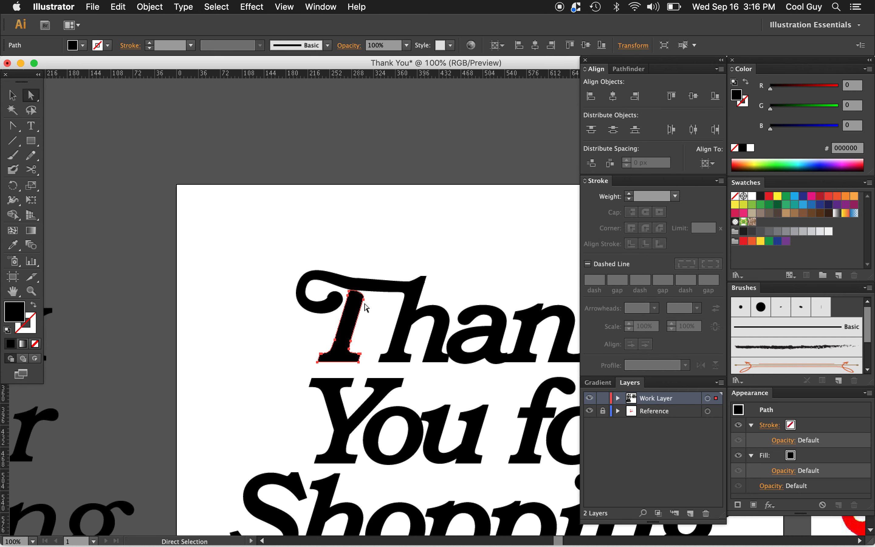
{"action": "mouse_move", "coordinate": [364, 300]}
{"action": "left_mouse_down"}
{"action": "mouse_move", "coordinate": [358, 294]}
{"action": "mouse_move", "coordinate": [368, 289]}
{"action": "left_mouse_up"}
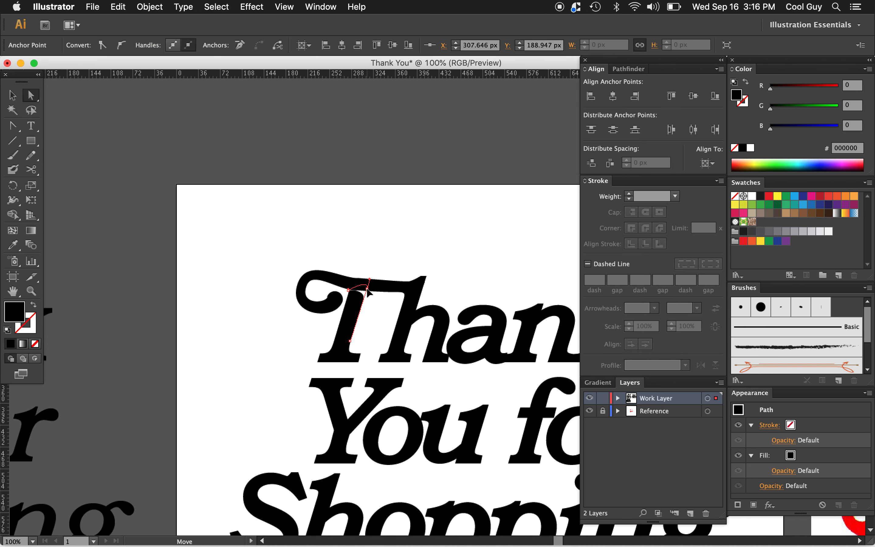
{"action": "left_click", "coordinate": [397, 235]}
Compare the T's crossbar swash with the red reference lettering.
{"action": "scroll", "coordinate": [404, 306], "scroll_direction": "right", "scroll_amount": 20}
{"action": "scroll", "coordinate": [404, 306], "scroll_direction": "down", "scroll_amount": 2}
{"action": "key", "text": "z"}
{"action": "left_click", "coordinate": [404, 306], "text": "alt"}
{"action": "left_click", "coordinate": [405, 307], "text": "alt"}
{"action": "scroll", "coordinate": [404, 307], "scroll_direction": "left", "scroll_amount": 5}
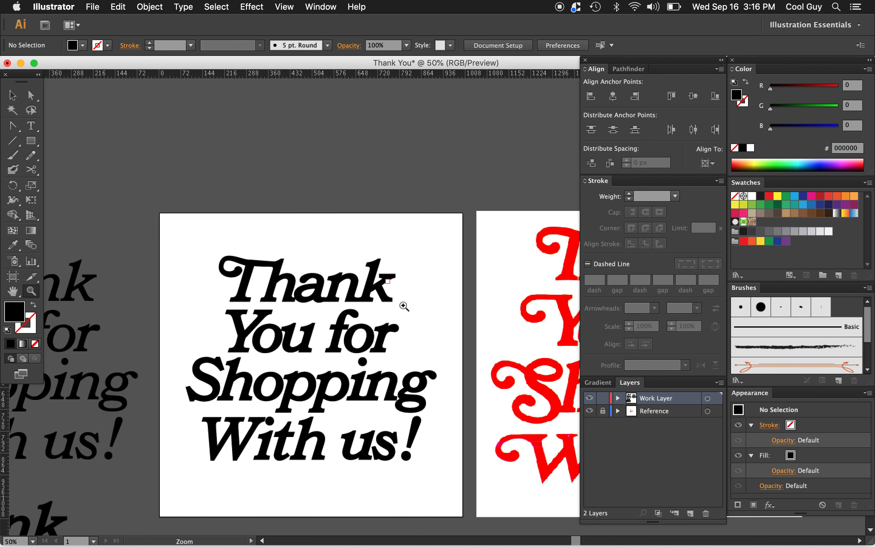
{"action": "left_click", "coordinate": [248, 270]}
{"action": "left_click", "coordinate": [484, 347]}
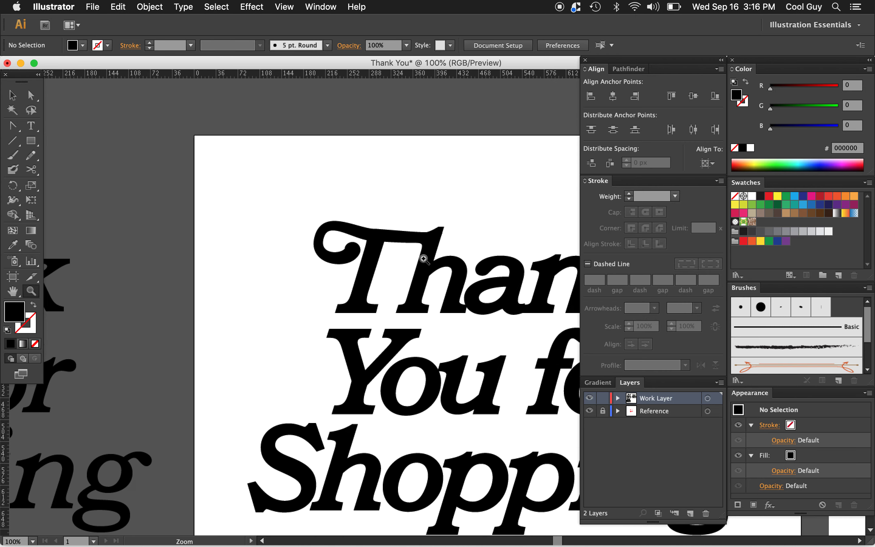
Delete the T's existing swash and crossbar stroke so it can be redrawn.
{"action": "key", "text": "v"}
{"action": "left_click", "coordinate": [344, 255]}
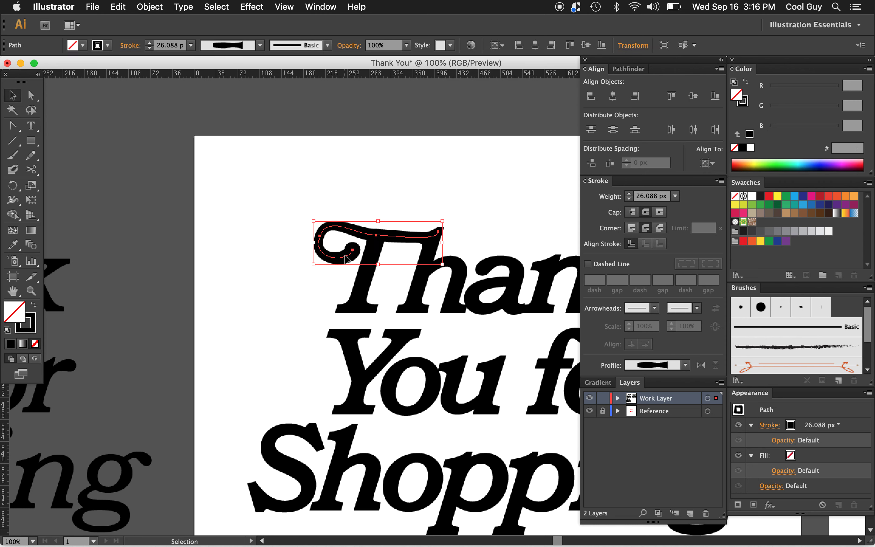
{"action": "key", "text": "Delete"}
Draw a circle about 77 px in diameter beside the top of the T's stem, and cut away its upper-right quarter.
{"action": "key", "text": "l"}
{"action": "mouse_move", "coordinate": [306, 222]}
{"action": "left_mouse_down"}
{"action": "mouse_move", "coordinate": [352, 262]}
{"action": "mouse_move", "coordinate": [359, 256]}
{"action": "left_mouse_up"}
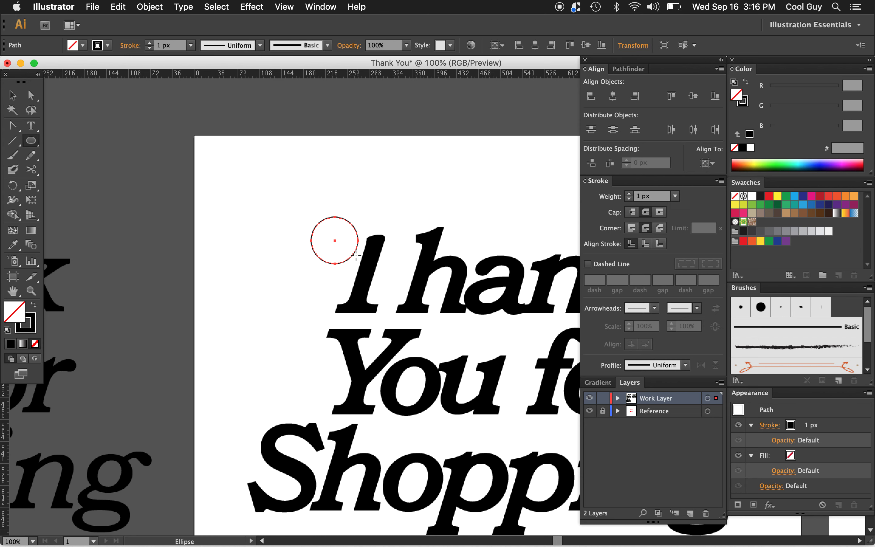
{"action": "key", "text": "c"}
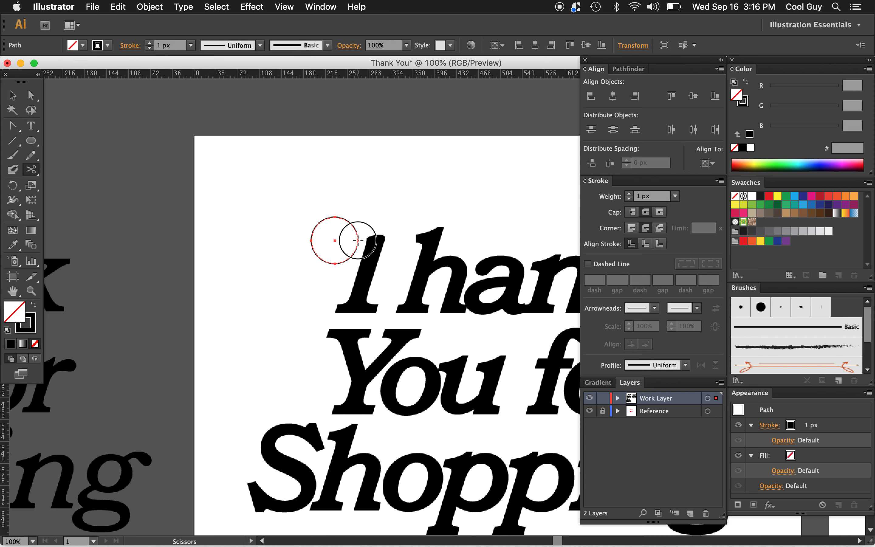
{"action": "left_click", "coordinate": [358, 241]}
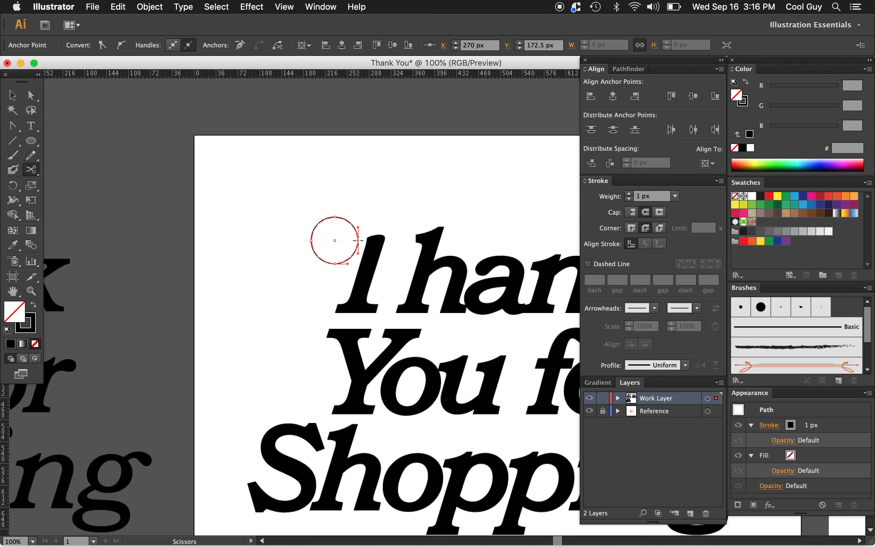
{"action": "left_click", "coordinate": [334, 217]}
{"action": "key", "text": "v"}
{"action": "left_click", "coordinate": [349, 222]}
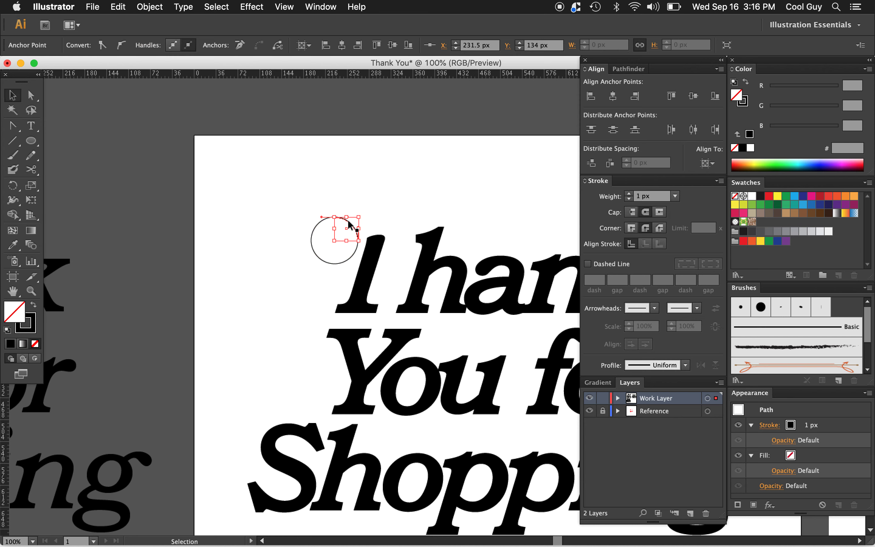
{"action": "key", "text": "Delete"}
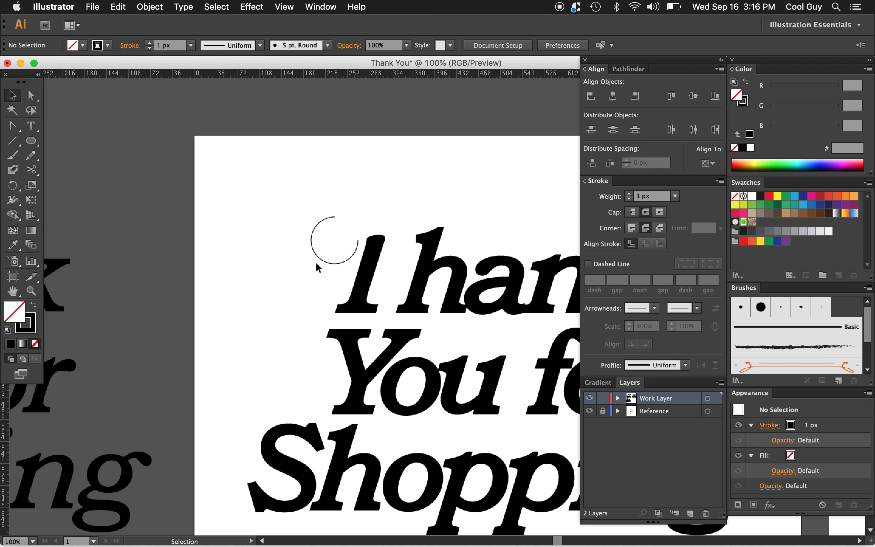
Extend the open circle from its top point with one curve to the tip of the h, and smooth the joining point.
{"action": "key", "text": "p"}
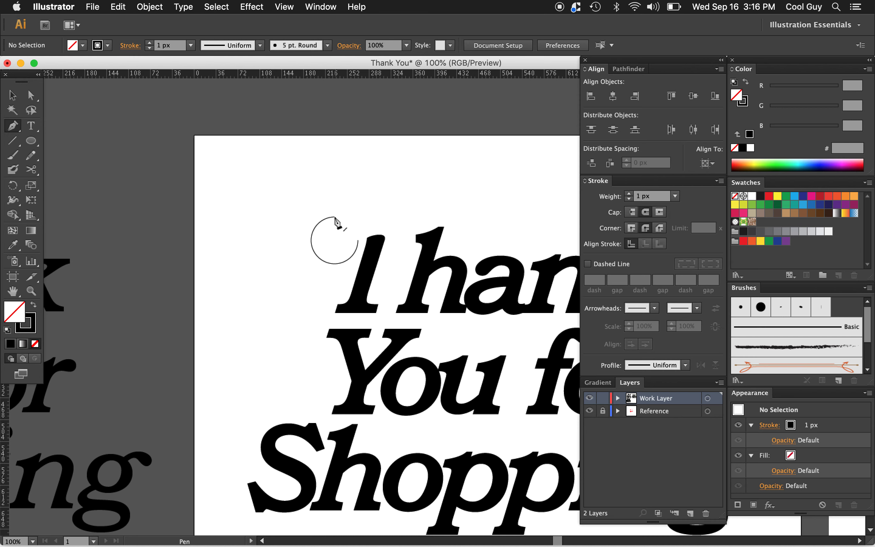
{"action": "left_click", "coordinate": [334, 217]}
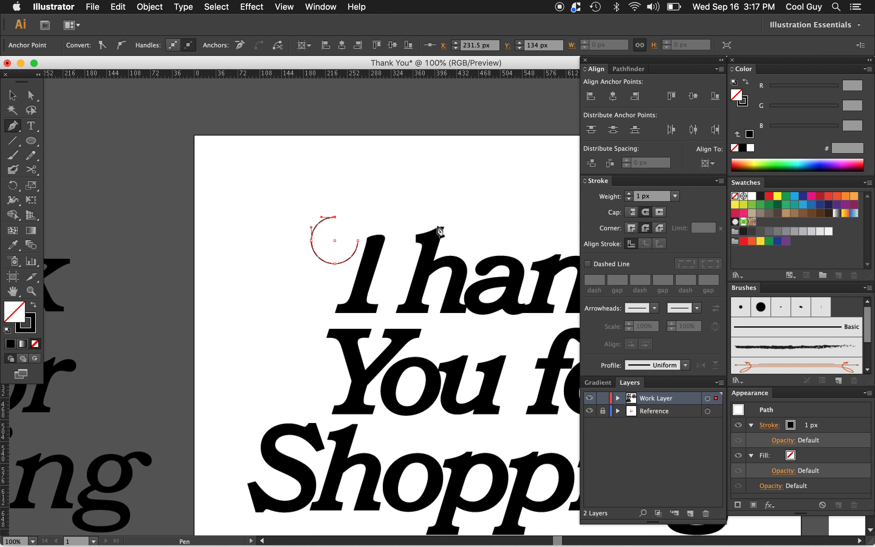
{"action": "left_click_drag", "start_coordinate": [439, 228], "coordinate": [483, 205]}
{"action": "key", "text": "alt"}
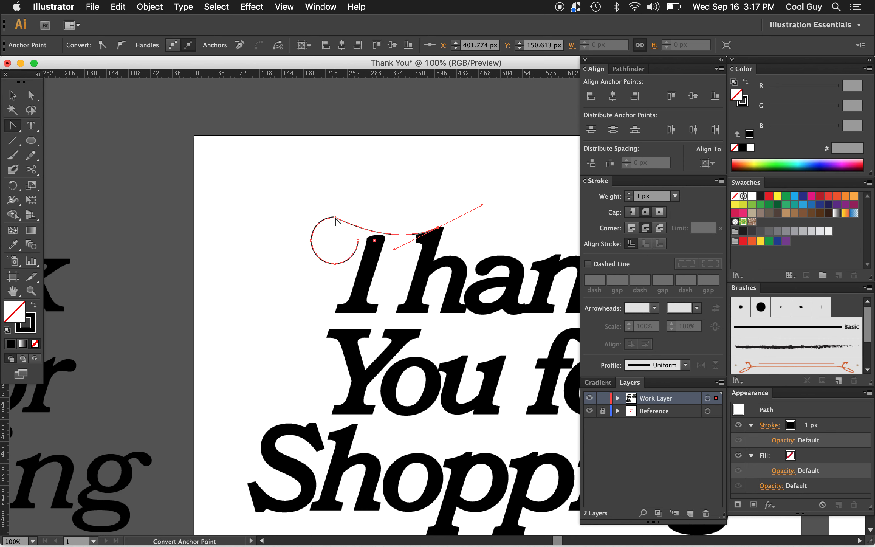
{"action": "left_click_drag", "start_coordinate": [335, 218], "coordinate": [349, 214]}
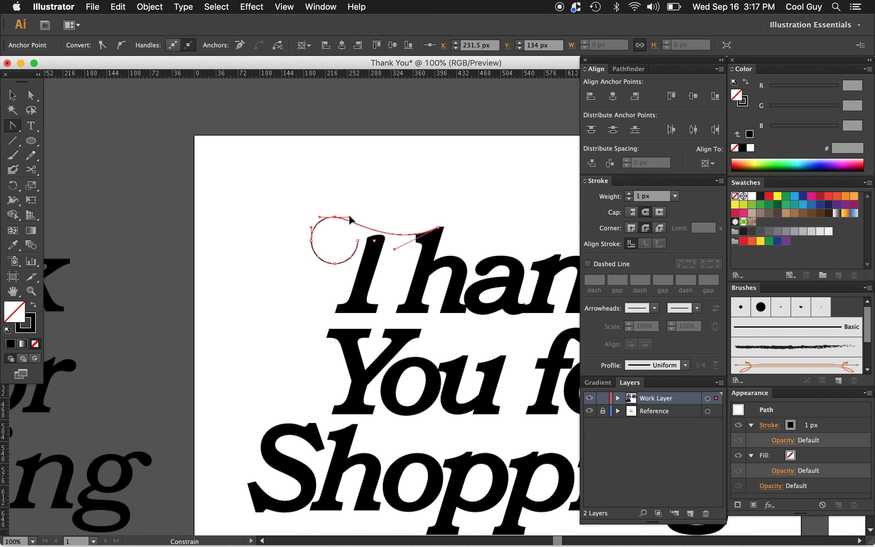
{"action": "left_click", "coordinate": [415, 199]}
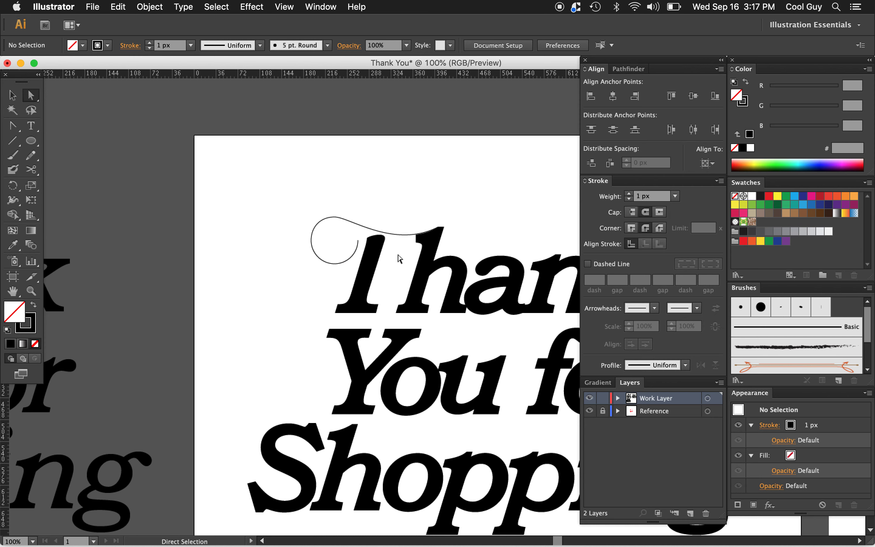
Widen the new swash path at its hook end to about 18 px with the Width tool.
{"action": "key", "text": "v"}
{"action": "left_click", "coordinate": [351, 255]}
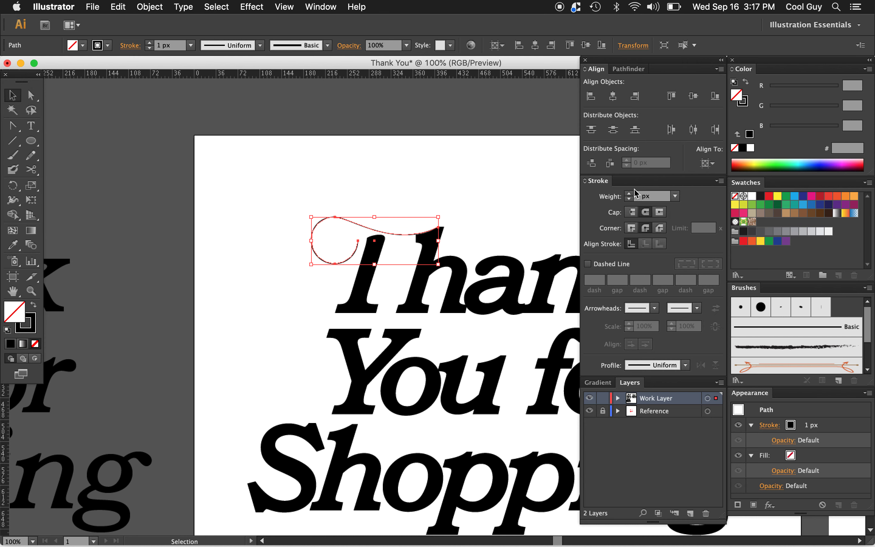
{"action": "key", "text": "shift+w"}
{"action": "left_click_drag", "start_coordinate": [360, 240], "coordinate": [364, 245]}
Nudge the whole swash about 11 px left, and move its crossbar end point 10 px right to the h's tip.
{"action": "key", "text": "v"}
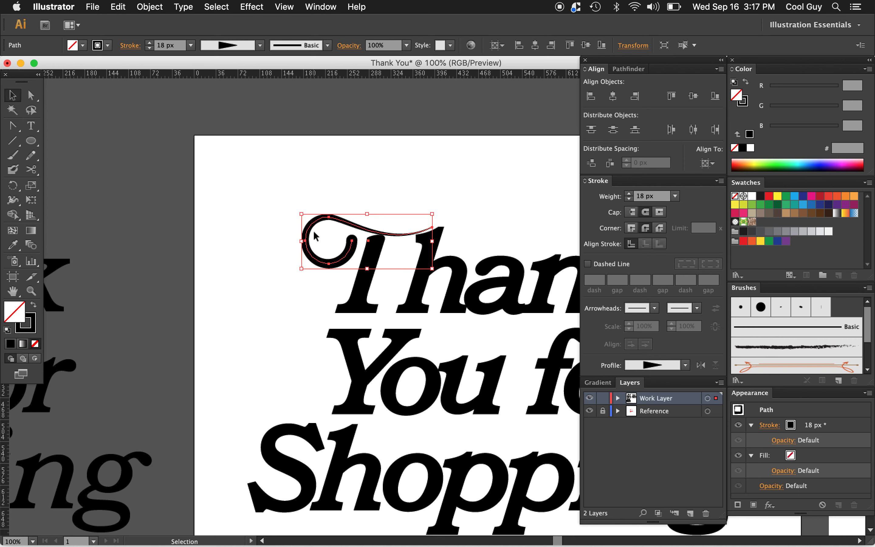
{"action": "key", "text": "Left"}
{"action": "key", "text": "a"}
{"action": "left_click", "coordinate": [432, 228]}
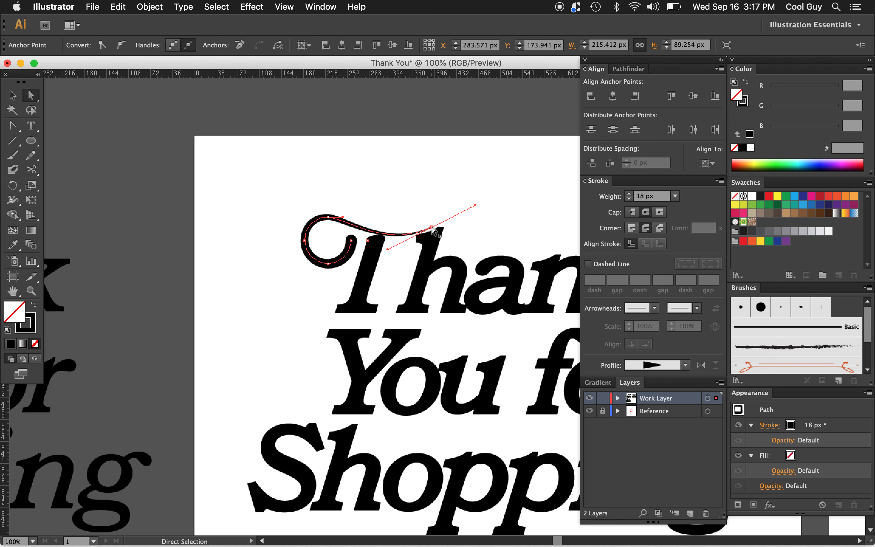
{"action": "key", "text": "shift+Right"}
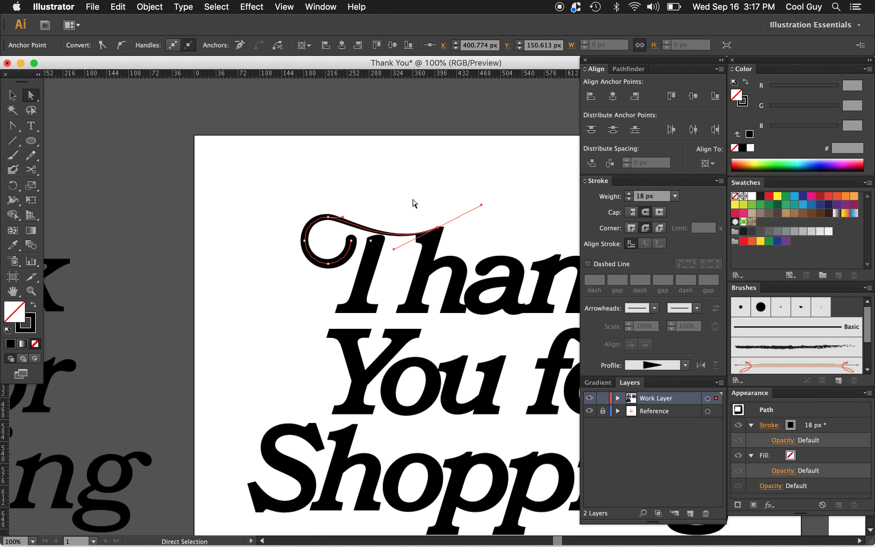
{"action": "left_click", "coordinate": [414, 203]}
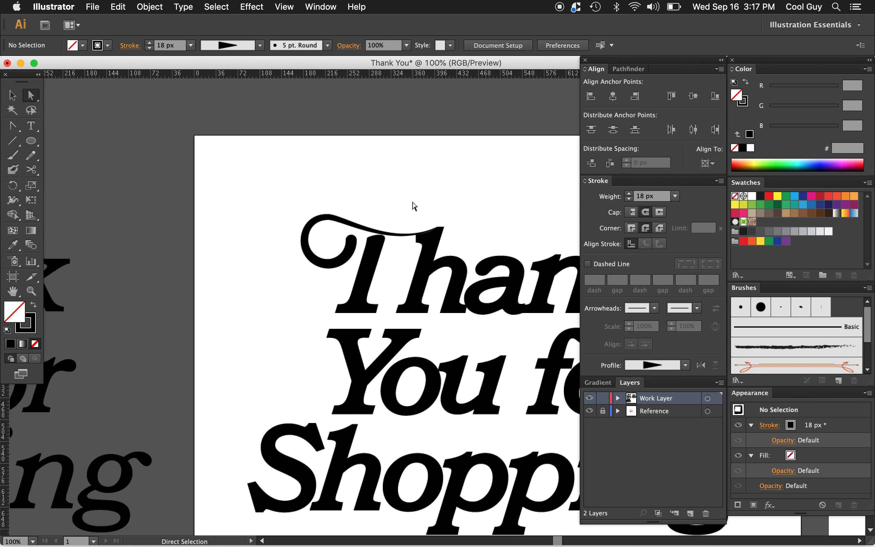
Pull new curve handles from the swash's top anchor point to smooth its transition into the crossbar.
{"action": "key", "text": "shift+c"}
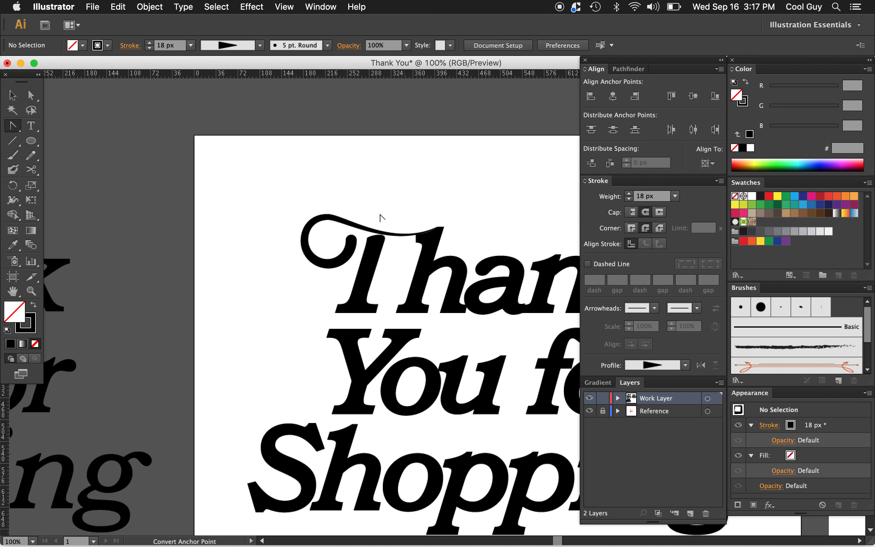
{"action": "left_click", "coordinate": [328, 217]}
{"action": "left_click_drag", "start_coordinate": [328, 217], "coordinate": [344, 221]}
Move the hook's left, bottom and end points together about 6 px down and 3 px left.
{"action": "key", "text": "a"}
{"action": "left_click", "coordinate": [305, 241]}
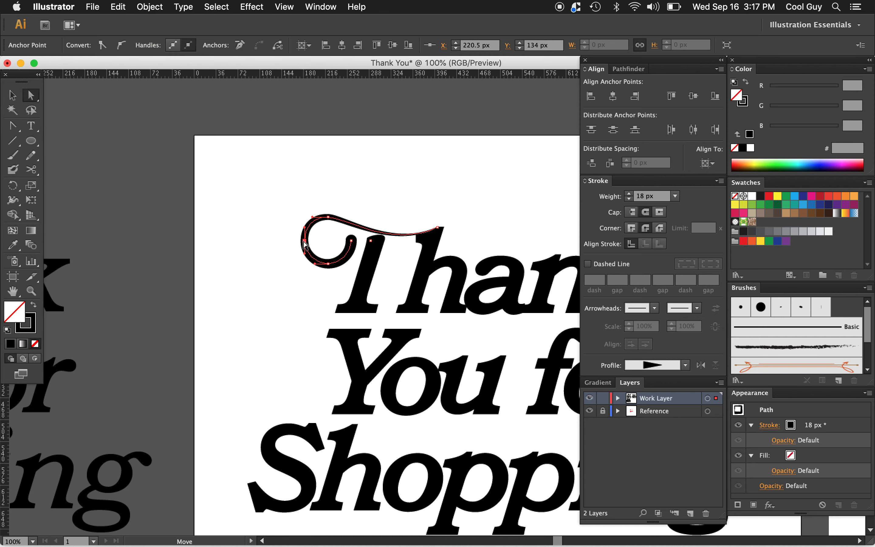
{"action": "left_click_drag", "start_coordinate": [282, 232], "coordinate": [353, 267]}
{"action": "key", "text": "shift+Down"}
{"action": "key", "text": "Down"}
{"action": "key", "text": "Up"}
{"action": "key", "text": "Up"}
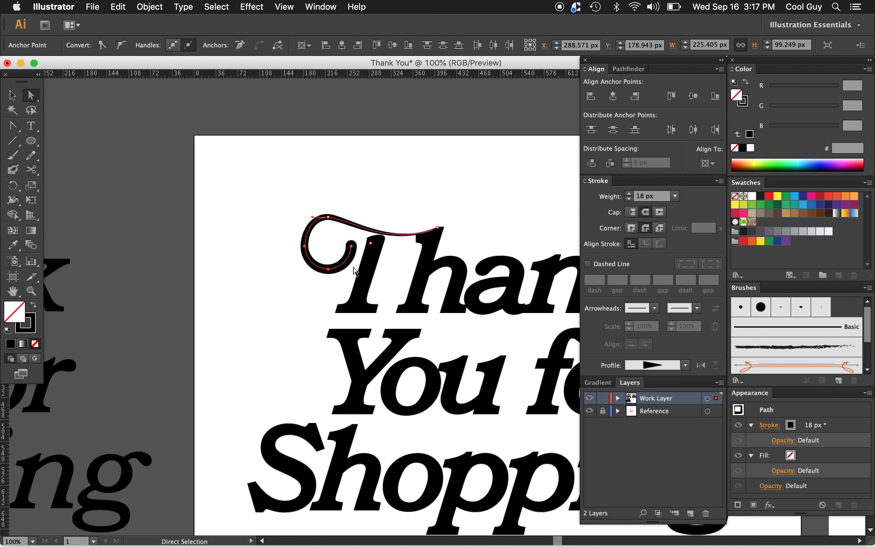
{"action": "key", "text": "Up"}
{"action": "key", "text": "Right"}
{"action": "key", "text": "Right"}
{"action": "key", "text": "Up"}
{"action": "key", "text": "Up"}
{"action": "key", "text": "Left"}
{"action": "key", "text": "Left"}
{"action": "key", "text": "Left"}
{"action": "key", "text": "Left"}
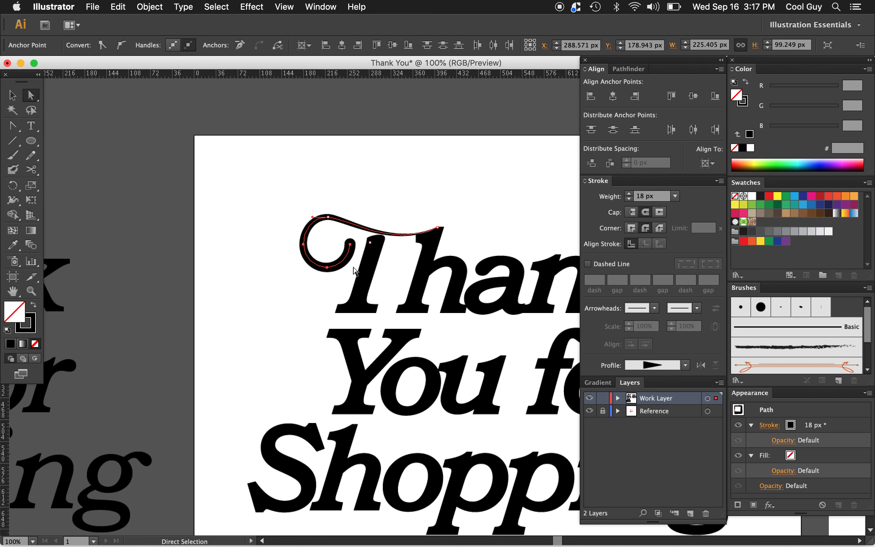
{"action": "key", "text": "Left"}
{"action": "key", "text": "Right"}
{"action": "key", "text": "Left"}
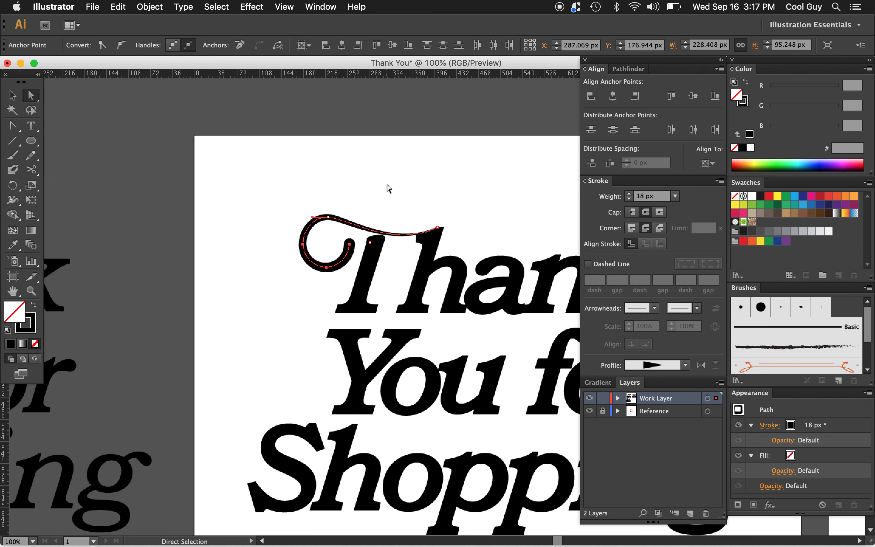
{"action": "left_click", "coordinate": [387, 185]}
Thicken the swash stroke to about 30 px above the T's stem, and adjust the width around the hook.
{"action": "key", "text": "shift+w"}
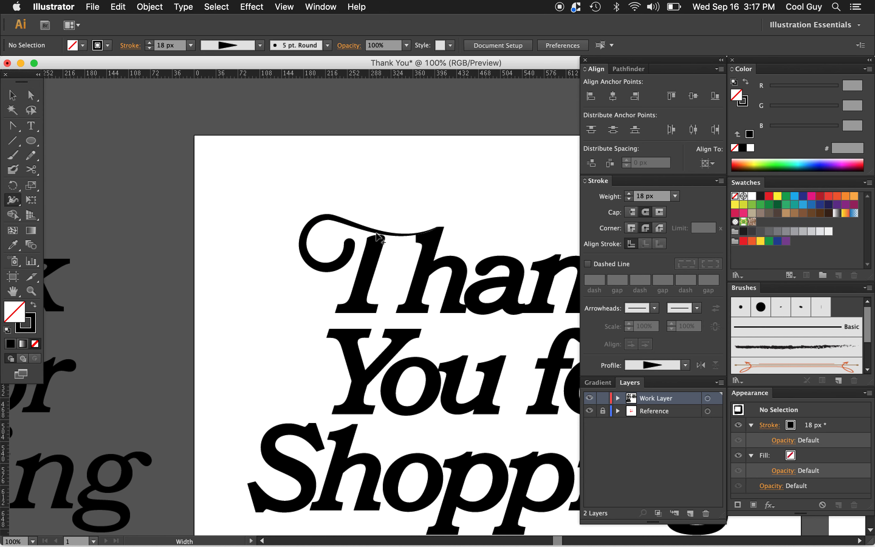
{"action": "left_click_drag", "start_coordinate": [380, 233], "coordinate": [380, 228]}
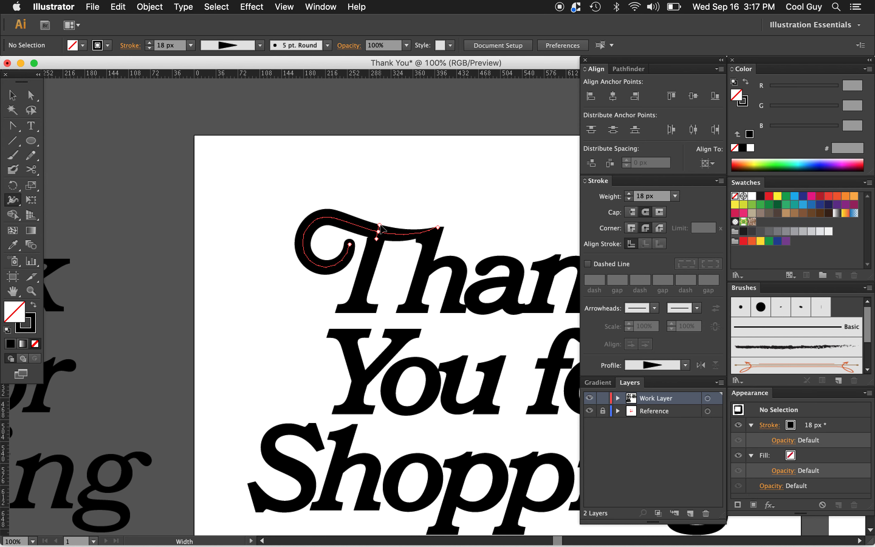
{"action": "left_click_drag", "start_coordinate": [305, 245], "coordinate": [360, 246]}
Nudge the hook's end point slightly down.
{"action": "left_click", "coordinate": [349, 246], "text": "super"}
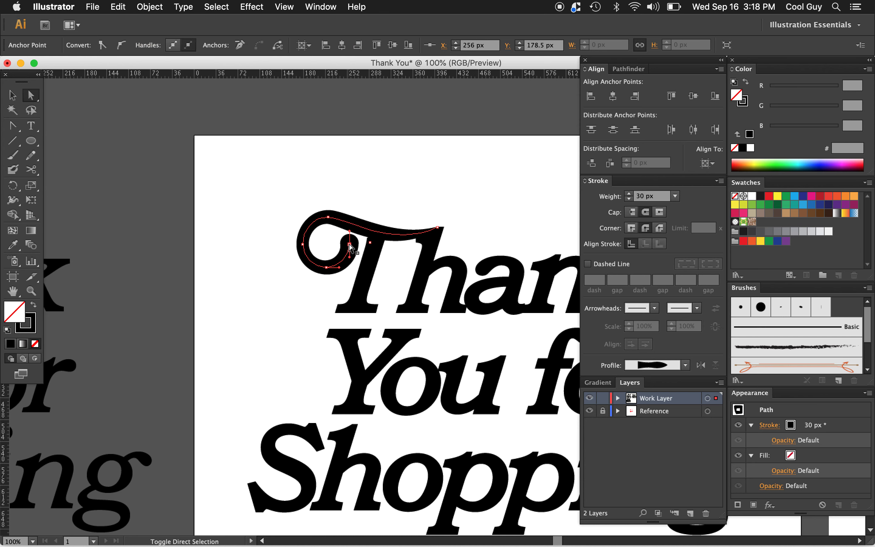
{"action": "key", "text": "shift+Down"}
{"action": "key", "text": "Up"}
{"action": "key", "text": "Up"}
{"action": "key", "text": "Up"}
{"action": "key", "text": "Up"}
{"action": "key", "text": "Up"}
{"action": "key", "text": "Up"}
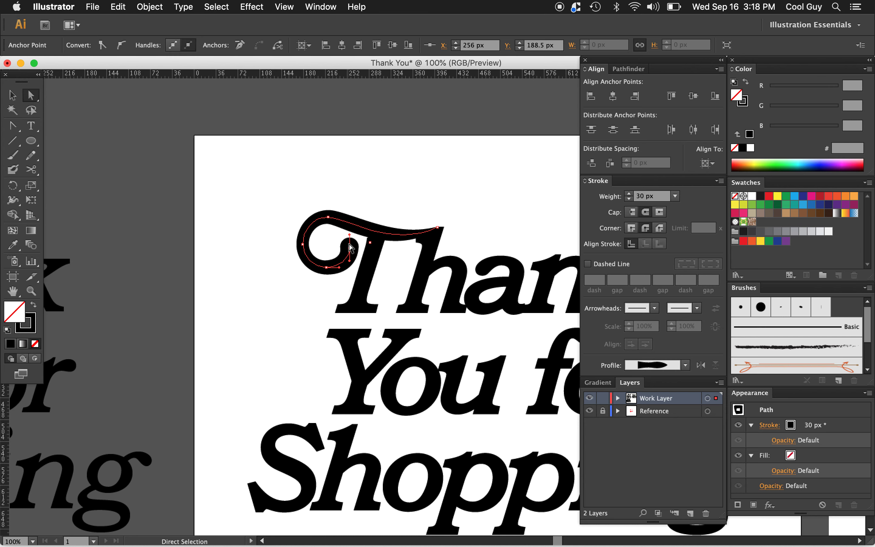
Nudge the hook's end, bottom and left points together slightly up and right to tighten the curl.
{"action": "left_click", "coordinate": [326, 268], "text": "shift"}
{"action": "key", "text": "shift+Down"}
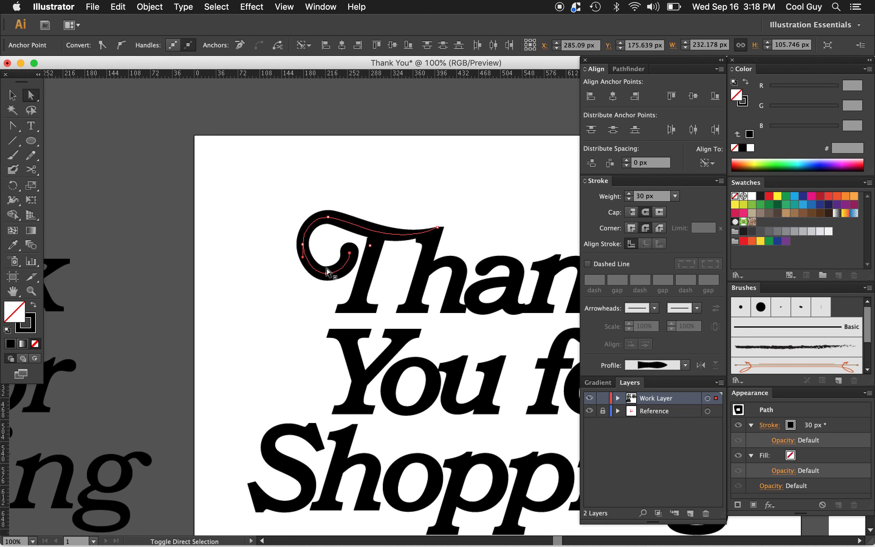
{"action": "key", "text": "shift+Up"}
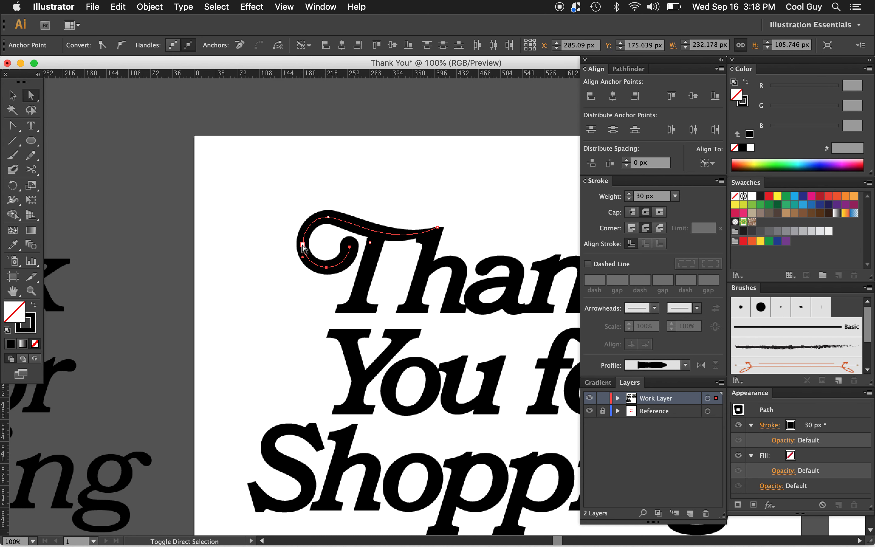
{"action": "left_click", "coordinate": [303, 245], "text": "shift"}
{"action": "key", "text": "shift+Down"}
{"action": "key", "text": "Up"}
{"action": "key", "text": "Left"}
{"action": "key", "text": "Left"}
{"action": "key", "text": "Left"}
{"action": "key", "text": "Left"}
{"action": "key", "text": "Left"}
{"action": "key", "text": "Left"}
{"action": "key", "text": "Left"}
{"action": "key", "text": "Left"}
{"action": "key", "text": "Left"}
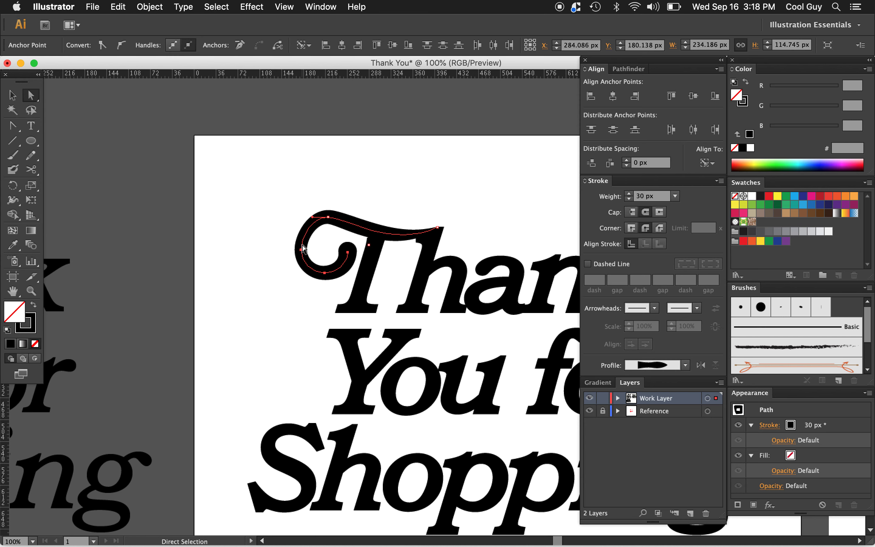
{"action": "key", "text": "shift+Up"}
{"action": "key", "text": "shift+Right"}
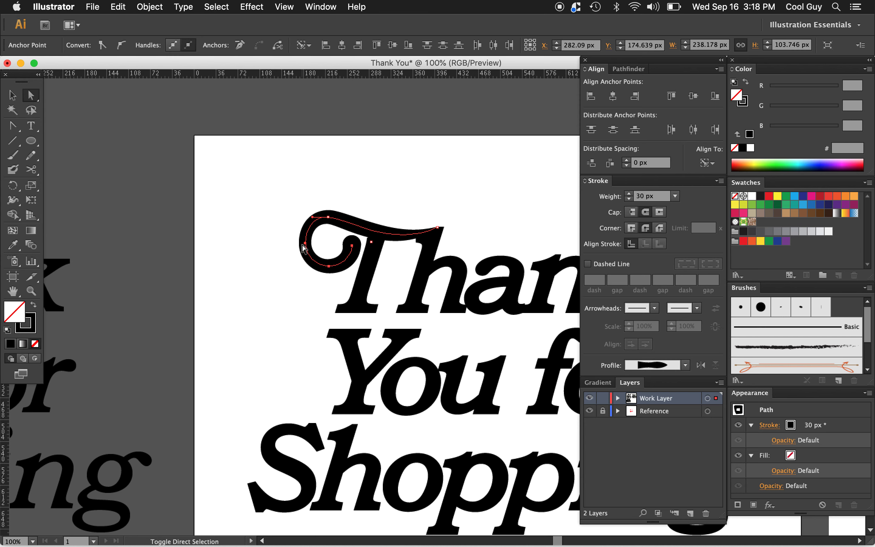
{"action": "key", "text": "Left"}
{"action": "left_click", "coordinate": [399, 195]}
Examine the redrawn curl and crossbar beside the T of the red reference lettering.
{"action": "key", "text": "z"}
{"action": "left_click", "coordinate": [426, 291], "text": "alt"}
{"action": "left_click", "coordinate": [427, 291]}
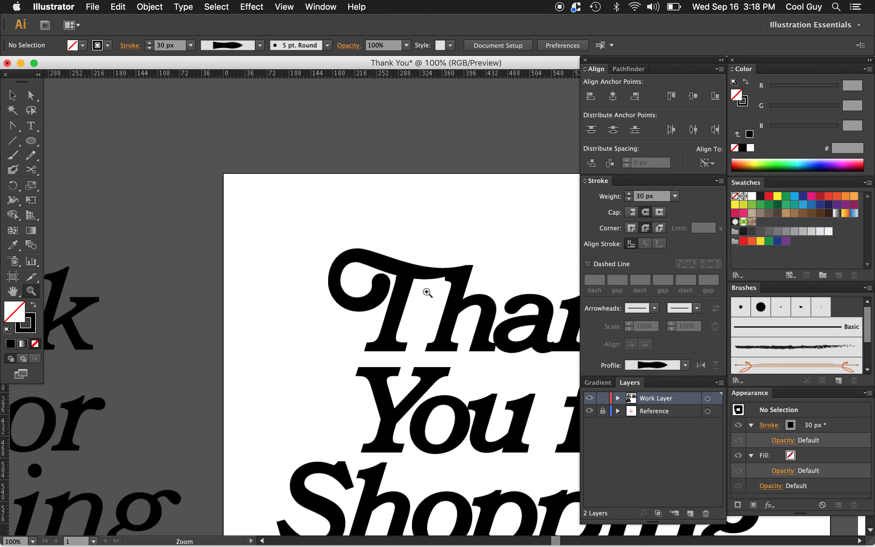
{"action": "scroll", "coordinate": [427, 292], "scroll_direction": "right", "scroll_amount": 7}
{"action": "scroll", "coordinate": [427, 292], "scroll_direction": "down", "scroll_amount": 2}
{"action": "left_click", "coordinate": [426, 292], "text": "alt"}
{"action": "left_click", "coordinate": [426, 292], "text": "alt"}
{"action": "scroll", "coordinate": [427, 292], "scroll_direction": "right", "scroll_amount": 10}
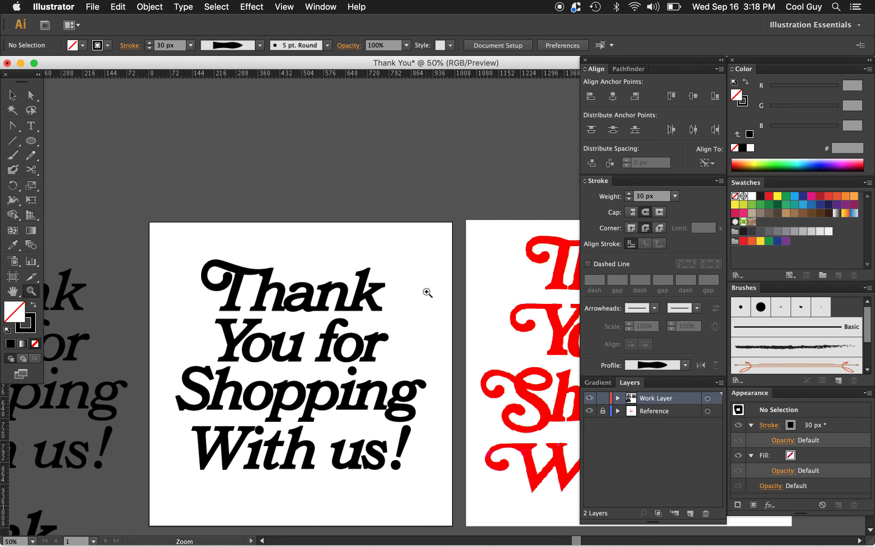
Nudge the end, bottom and left points of the T's curl 10 px down and slightly left to widen the curl.
{"action": "scroll", "coordinate": [427, 292], "scroll_direction": "left", "scroll_amount": 3}
{"action": "scroll", "coordinate": [426, 292], "scroll_direction": "left", "scroll_amount": 4}
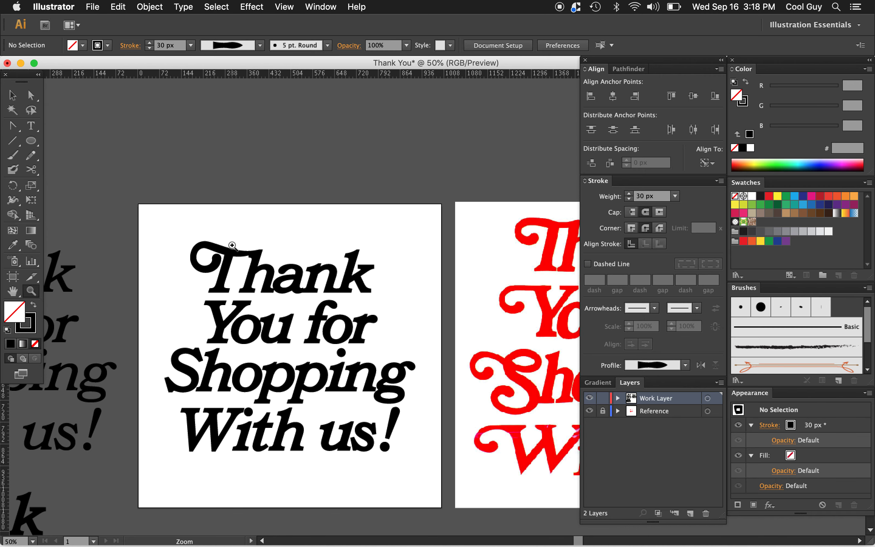
{"action": "key", "text": "a"}
{"action": "left_click", "coordinate": [208, 251]}
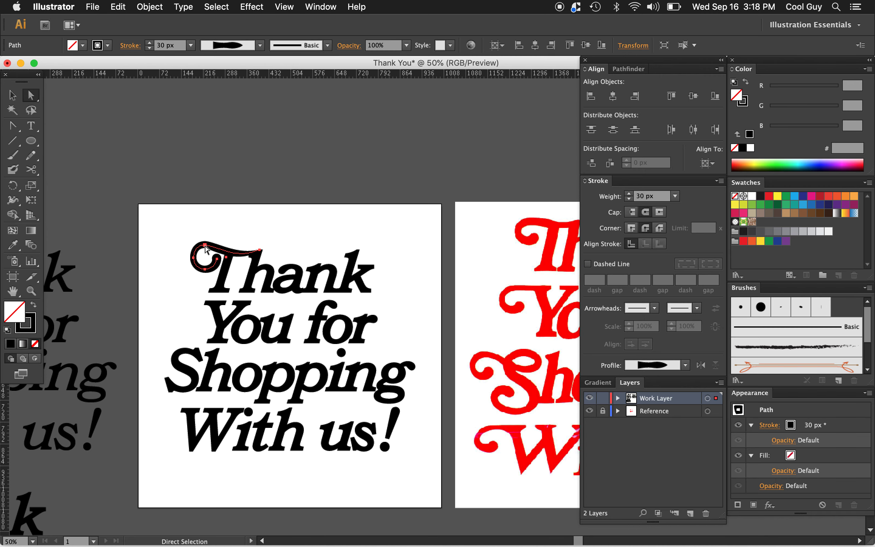
{"action": "left_click", "coordinate": [205, 246]}
{"action": "left_click", "coordinate": [217, 260]}
{"action": "left_click", "coordinate": [205, 270], "text": "shift"}
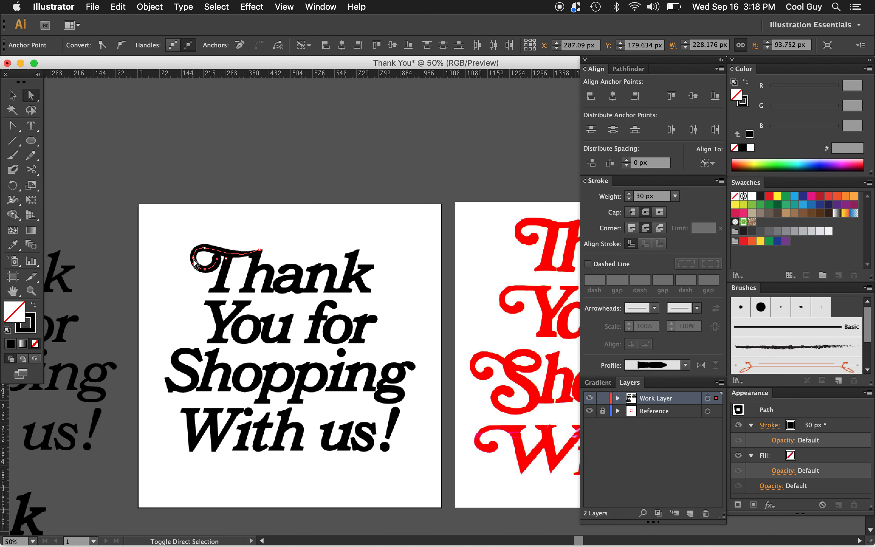
{"action": "key", "text": "shift+Down"}
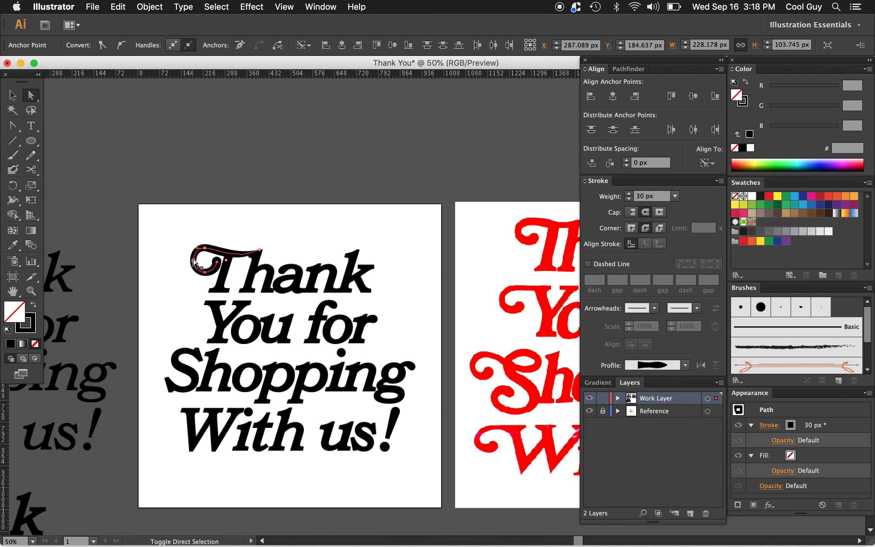
{"action": "key", "text": "shift+Down"}
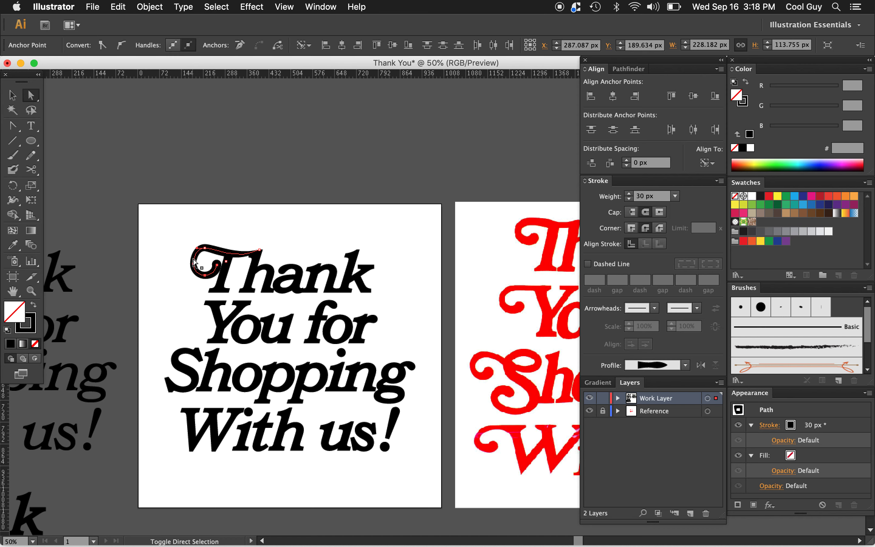
{"action": "key", "text": "shift+Left"}
{"action": "key", "text": "shift+Up"}
{"action": "key", "text": "Right"}
{"action": "key", "text": "Right"}
{"action": "key", "text": "Right"}
{"action": "key", "text": "Right"}
{"action": "key", "text": "Right"}
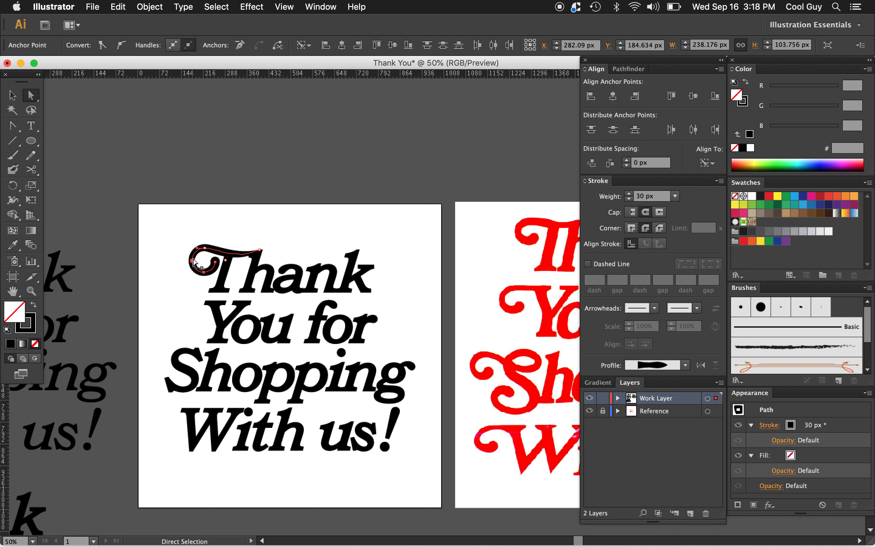
{"action": "left_click", "coordinate": [178, 254]}
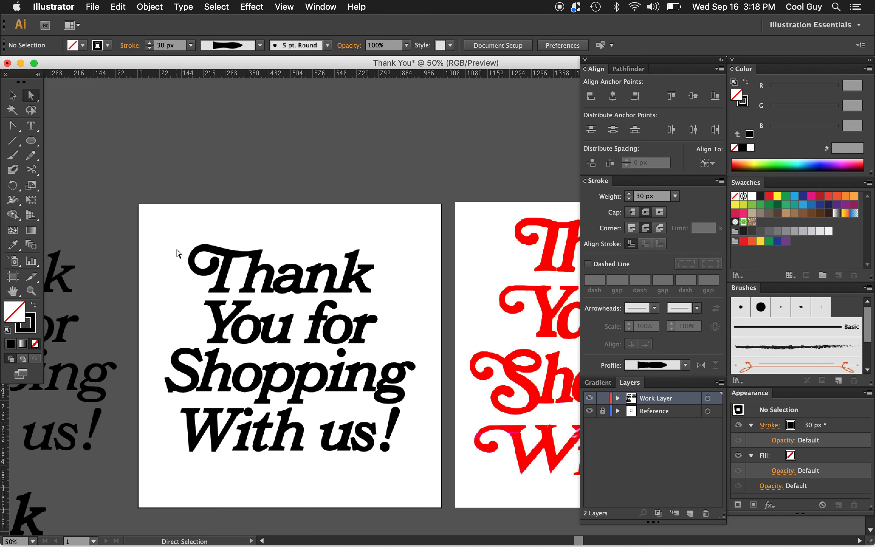
Duplicate the T's swash stroke and place the copy above the artboard as an editable spare.
{"action": "key", "text": "z"}
{"action": "left_click", "coordinate": [289, 254]}
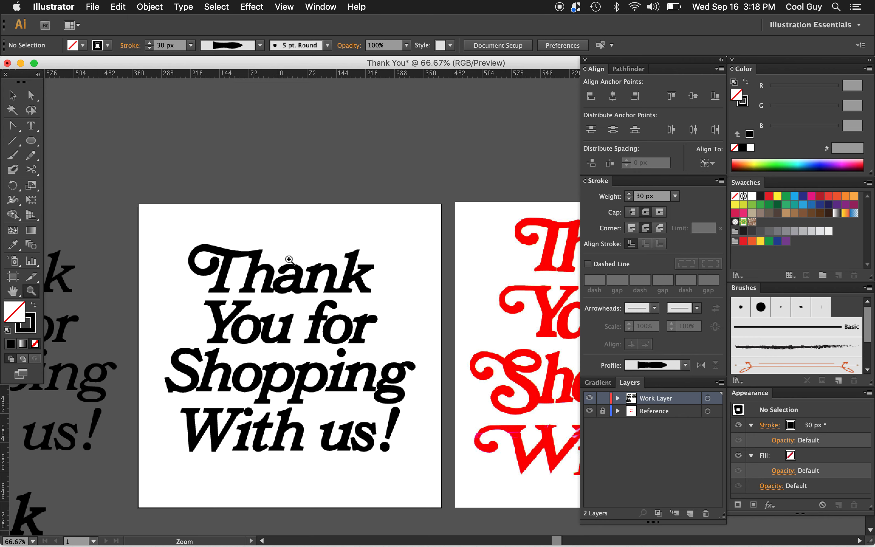
{"action": "left_click", "coordinate": [437, 303]}
{"action": "left_click", "coordinate": [419, 287]}
{"action": "key", "text": "a"}
{"action": "left_click", "coordinate": [388, 281]}
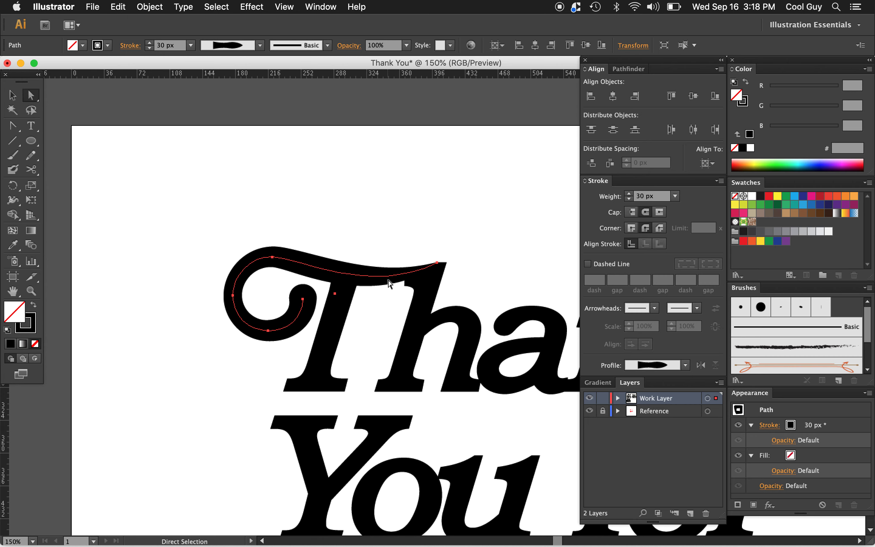
{"action": "key", "text": "z"}
{"action": "left_click", "coordinate": [354, 278], "text": "alt"}
{"action": "left_click", "coordinate": [354, 278], "text": "alt"}
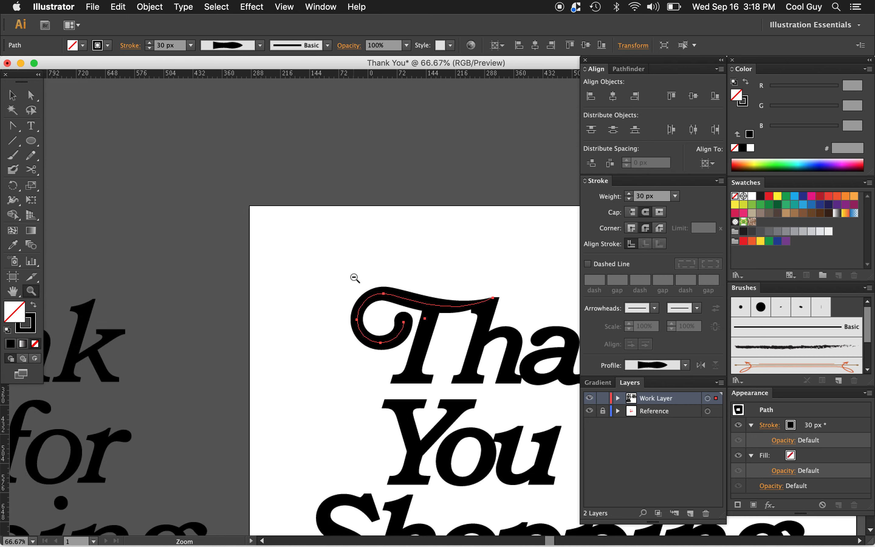
{"action": "scroll", "coordinate": [354, 278], "scroll_direction": "right", "scroll_amount": 5}
{"action": "scroll", "coordinate": [354, 277], "scroll_direction": "down", "scroll_amount": 2}
{"action": "key", "text": "v"}
{"action": "left_click_drag", "start_coordinate": [360, 293], "coordinate": [356, 149]}
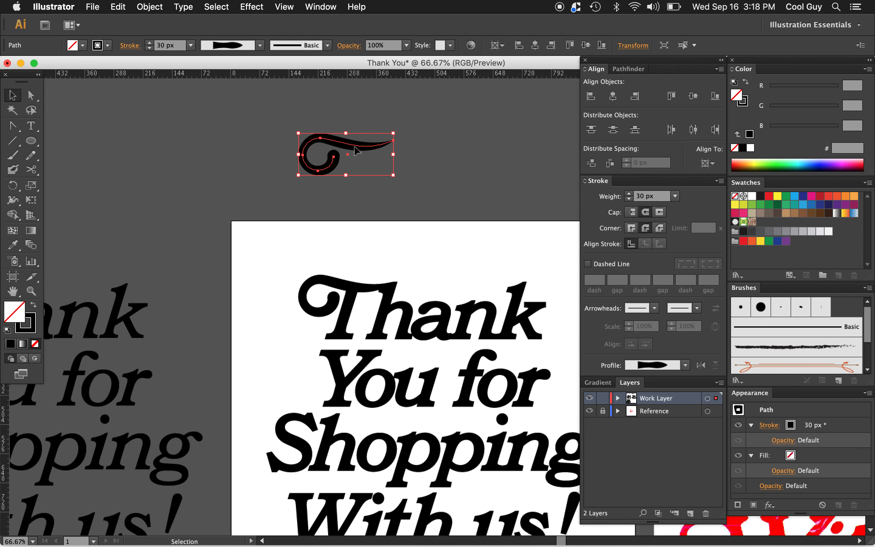
Expand the appearance of the swash on the T into a filled shape.
{"action": "left_click", "coordinate": [371, 290]}
{"action": "left_click", "coordinate": [155, 9]}
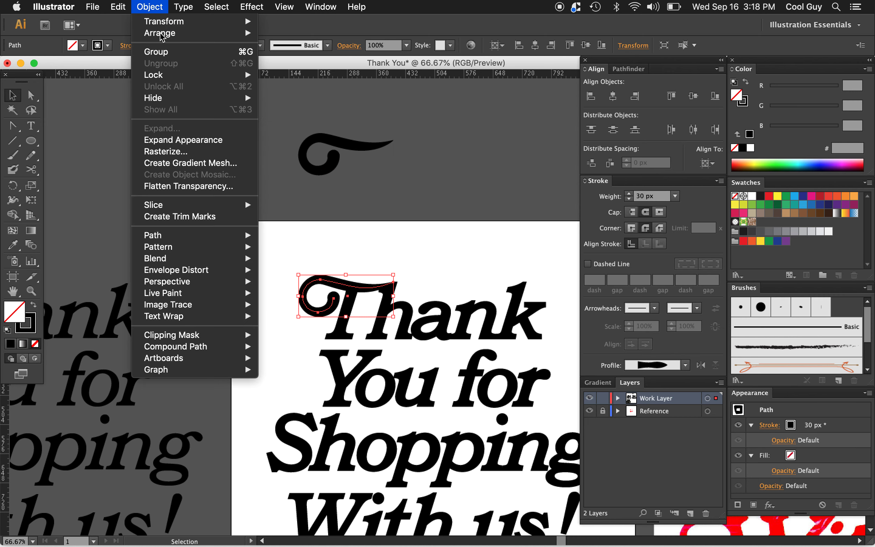
{"action": "left_click", "coordinate": [171, 143]}
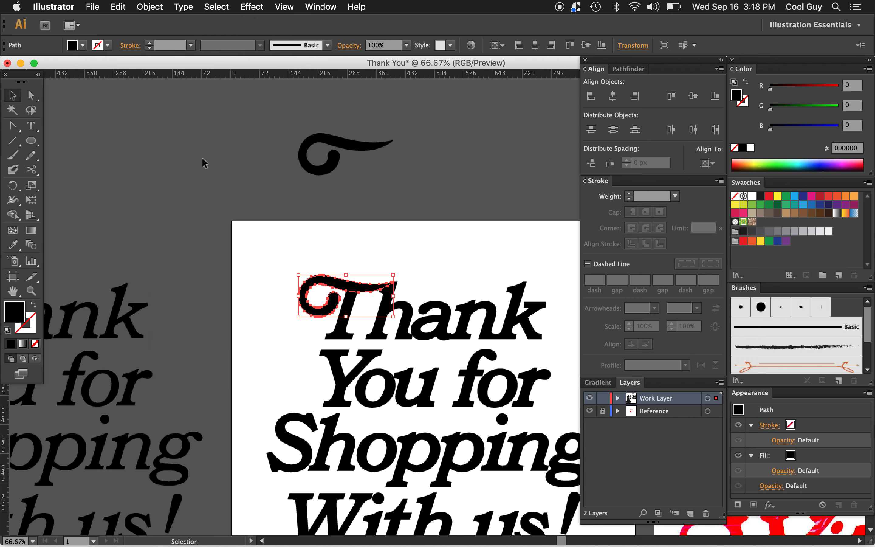
Nudge the swash's lower-edge anchor beside the h down to align with the top of the h's serif.
{"action": "key", "text": "z"}
{"action": "left_click", "coordinate": [410, 291]}
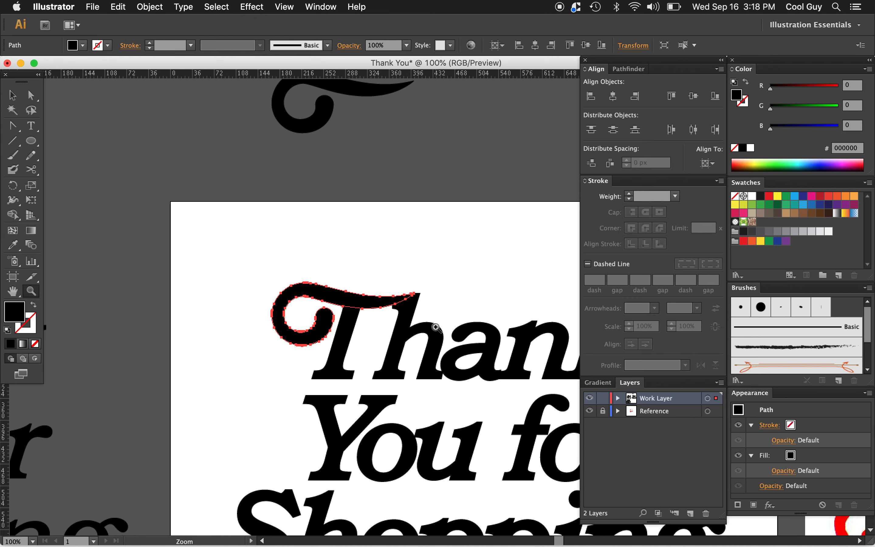
{"action": "left_click", "coordinate": [414, 297]}
{"action": "left_click", "coordinate": [408, 296]}
{"action": "left_click", "coordinate": [425, 289]}
{"action": "key", "text": "a"}
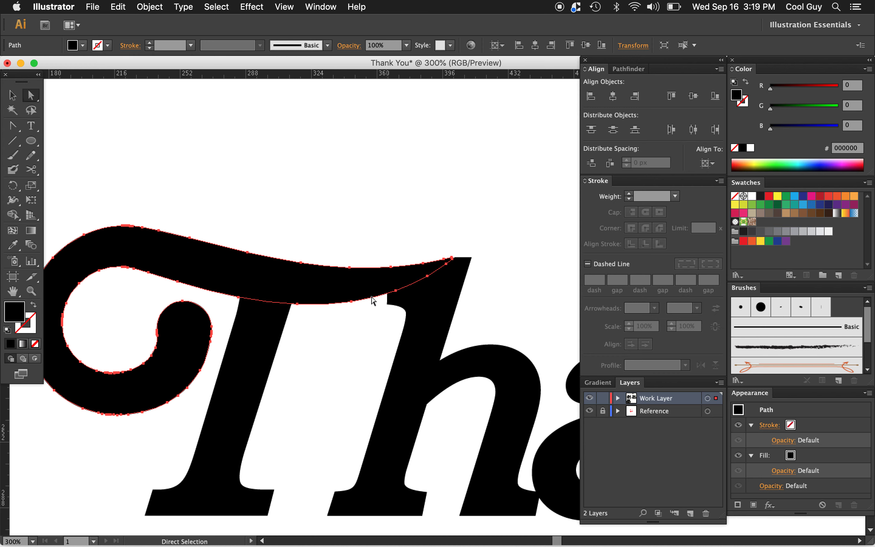
{"action": "left_click", "coordinate": [397, 292]}
{"action": "key", "text": "shift+Down"}
{"action": "key", "text": "Up"}
{"action": "key", "text": "Up"}
{"action": "key", "text": "Up"}
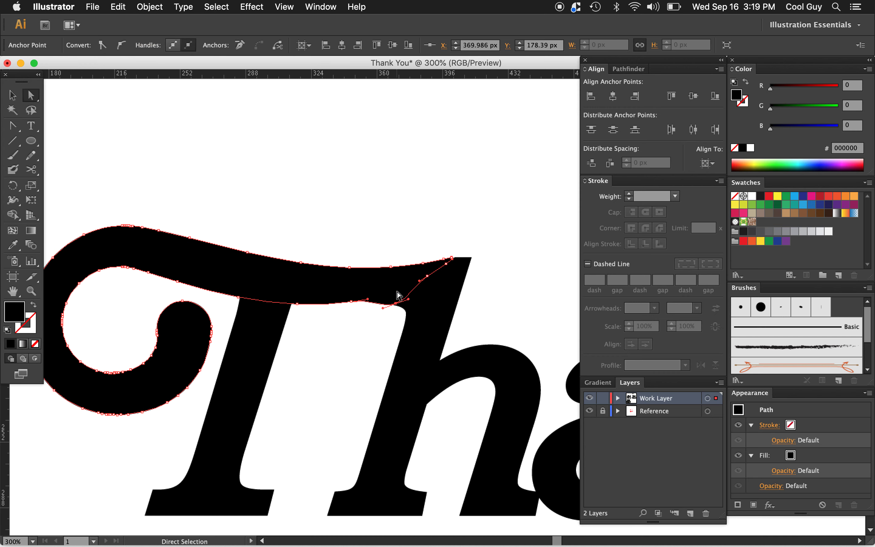
{"action": "key", "text": "Up"}
{"action": "key", "text": "Up"}
{"action": "key", "text": "Up"}
{"action": "key", "text": "Up"}
Delete the neighbouring anchor on the swash's underside between T and h, and smooth the curve into the h's serif.
{"action": "left_click", "coordinate": [351, 301]}
{"action": "key", "text": "Down"}
{"action": "key", "text": "Down"}
{"action": "key", "text": "Down"}
{"action": "key", "text": "Down"}
{"action": "key", "text": "Down"}
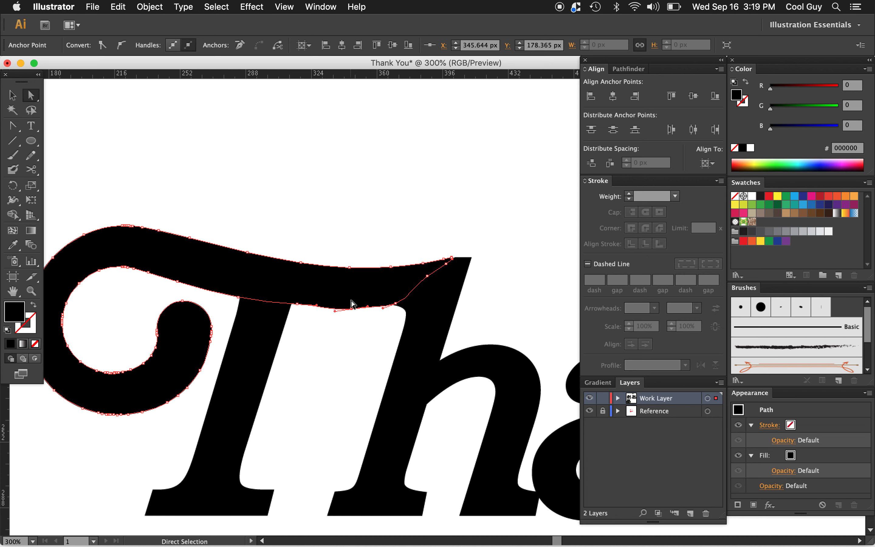
{"action": "key", "text": "shift+c"}
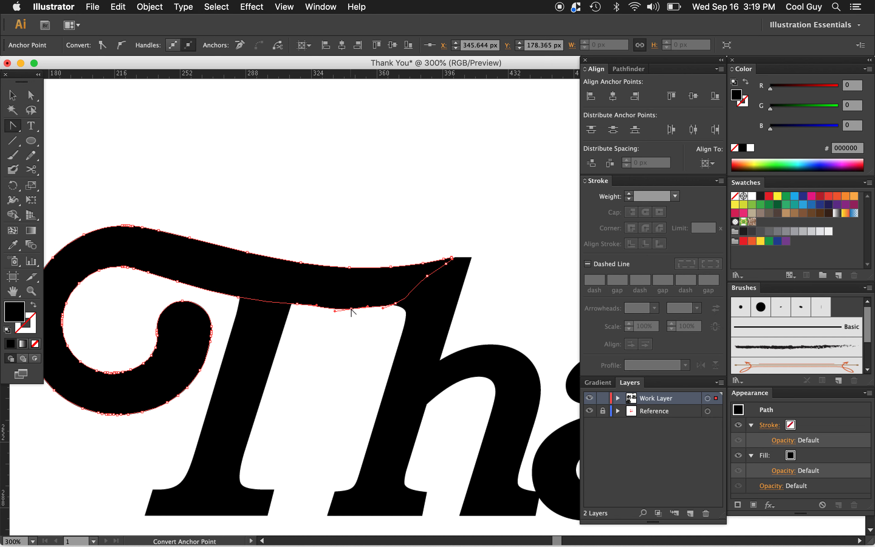
{"action": "left_click", "coordinate": [350, 308]}
{"action": "key", "text": "p"}
{"action": "left_click", "coordinate": [352, 309]}
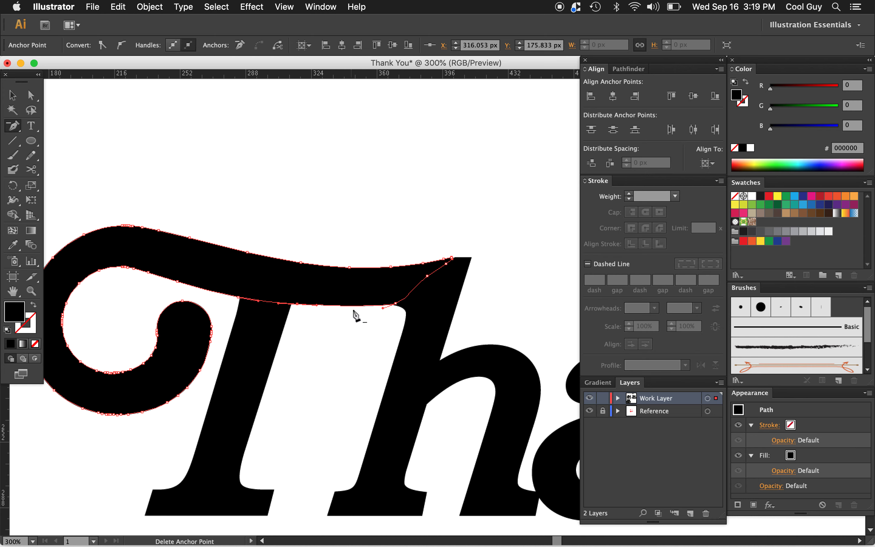
{"action": "key", "text": "a"}
{"action": "left_click", "coordinate": [377, 308]}
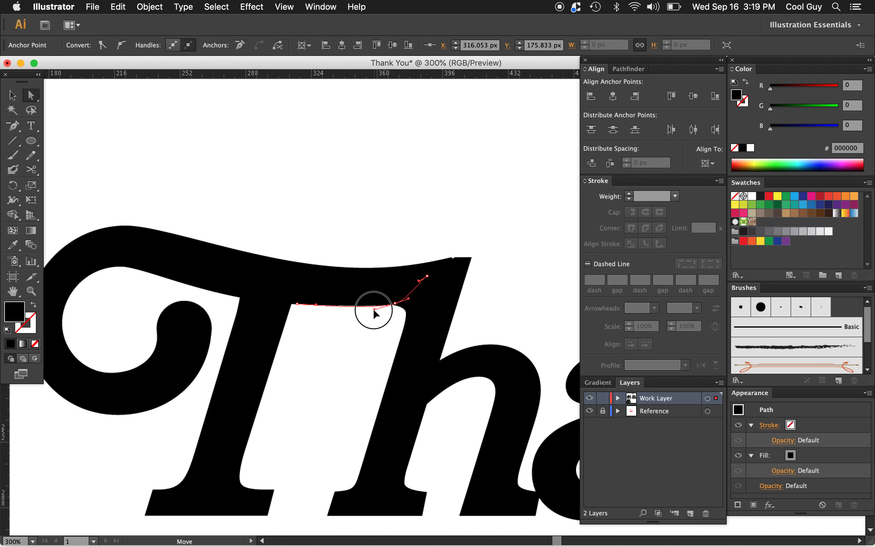
{"action": "left_click", "coordinate": [360, 219]}
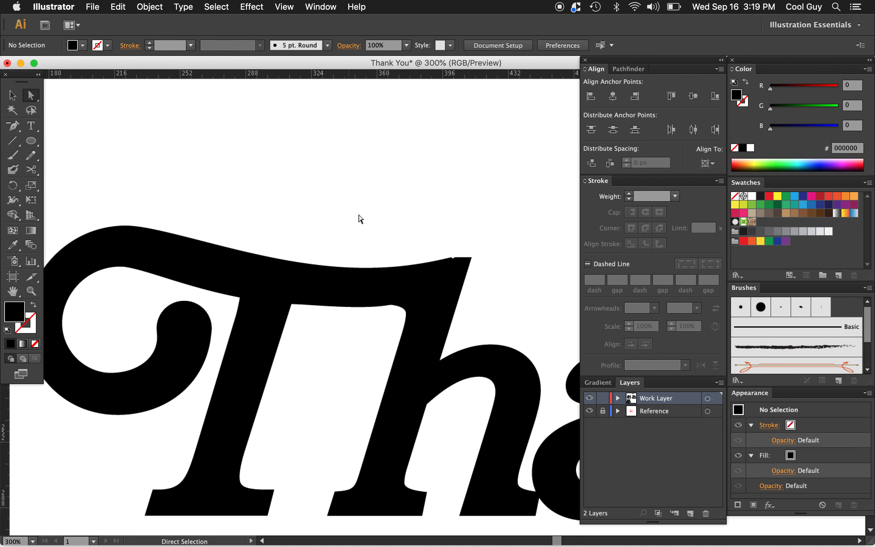
Delete the extra anchor at the swash's tip where it meets the top of the h.
{"action": "key", "text": "z"}
{"action": "left_click", "coordinate": [387, 251], "text": "alt"}
{"action": "left_click", "coordinate": [472, 324]}
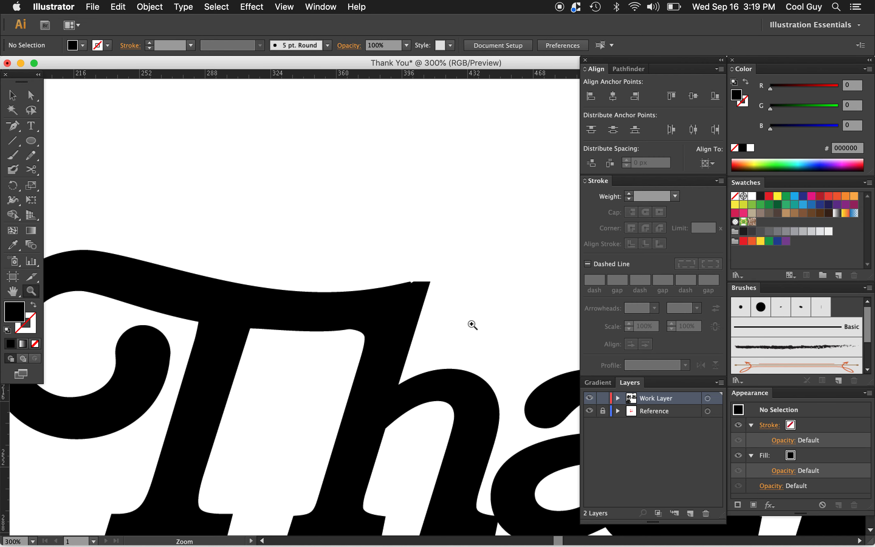
{"action": "left_click", "coordinate": [401, 299]}
{"action": "key", "text": "a"}
{"action": "left_click", "coordinate": [508, 284]}
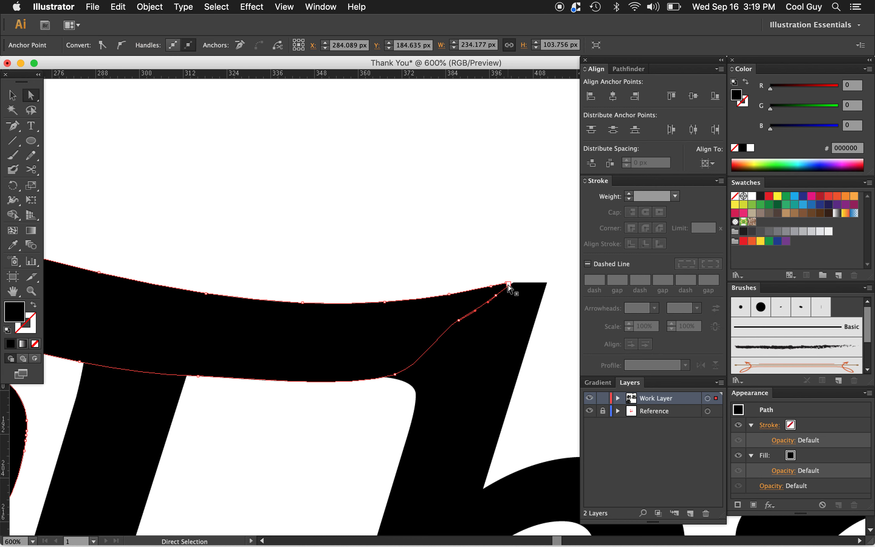
{"action": "key", "text": "p"}
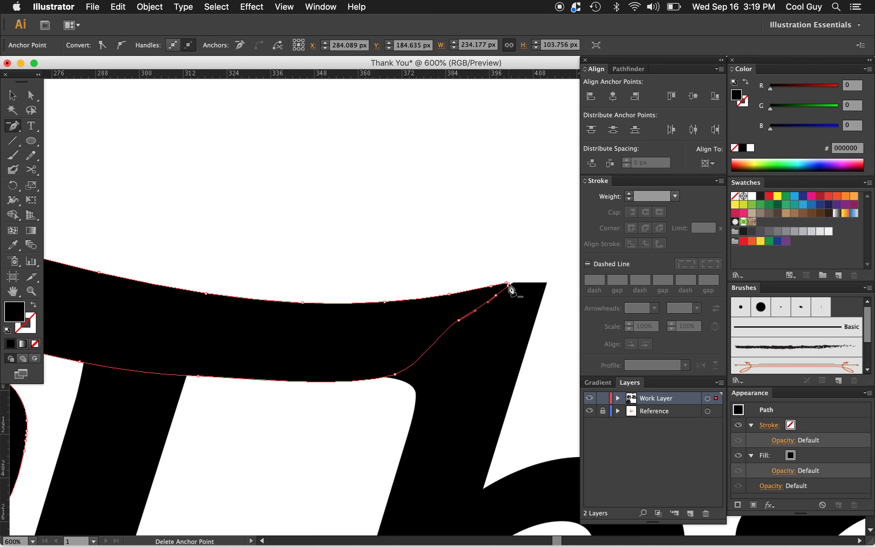
{"action": "left_click", "coordinate": [508, 285]}
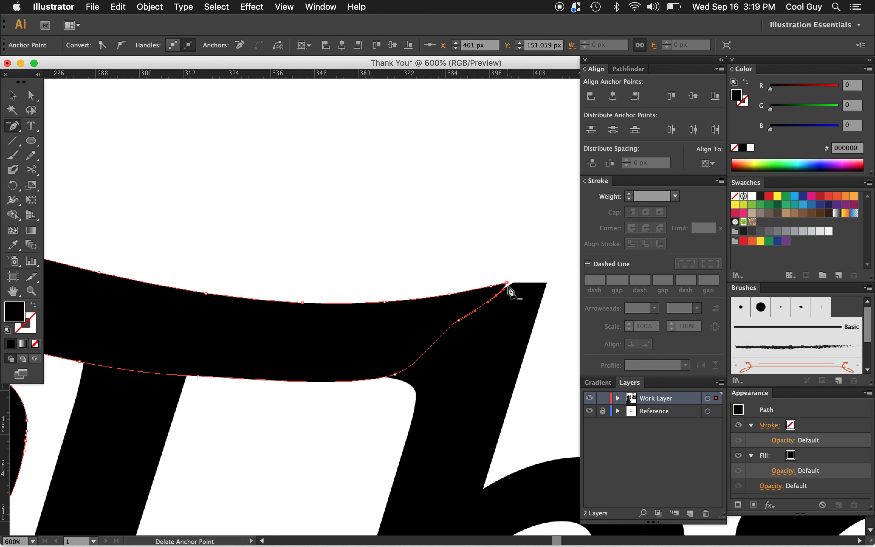
Adjust the remaining anchors at the swash's tip to close the notch against the h's top corner.
{"action": "key", "text": "q"}
{"action": "key", "text": "a"}
{"action": "left_click_drag", "start_coordinate": [506, 283], "coordinate": [514, 283]}
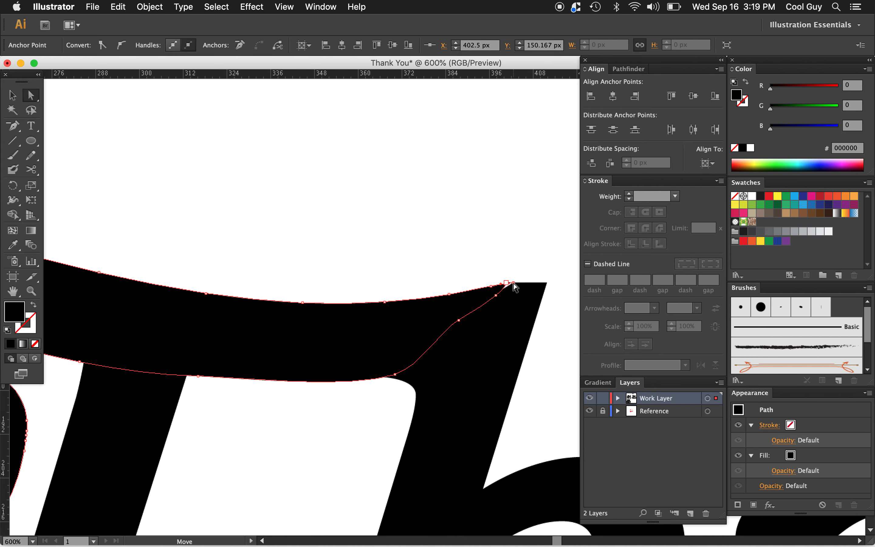
{"action": "left_click", "coordinate": [498, 290]}
{"action": "left_click_drag", "start_coordinate": [507, 284], "coordinate": [512, 287]}
{"action": "left_click", "coordinate": [475, 246]}
Compare the joined T and h swash with the red reference lettering.
{"action": "key", "text": "z"}
{"action": "left_click", "coordinate": [469, 293], "text": "alt"}
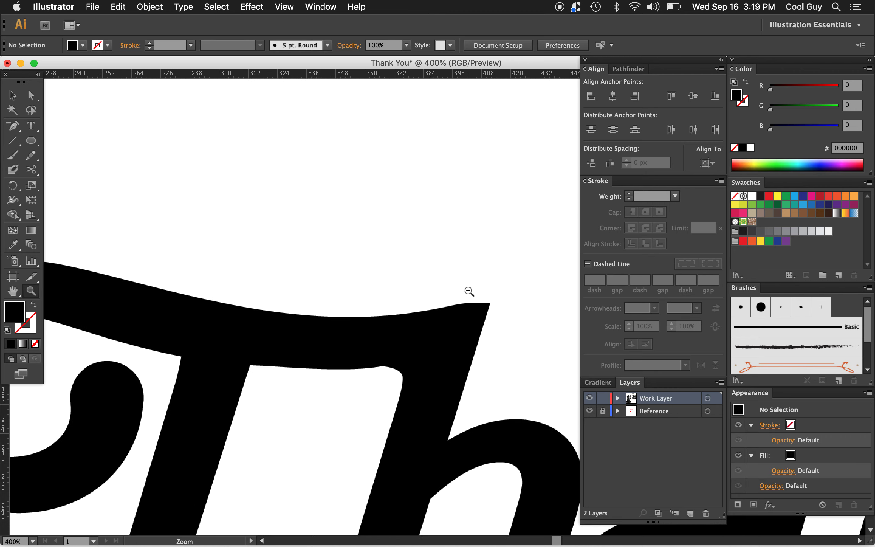
{"action": "left_click", "coordinate": [431, 350], "text": "alt"}
{"action": "left_click", "coordinate": [432, 349], "text": "alt"}
{"action": "left_click", "coordinate": [432, 350], "text": "alt"}
{"action": "left_click", "coordinate": [431, 349], "text": "alt"}
{"action": "left_click", "coordinate": [431, 349], "text": "alt"}
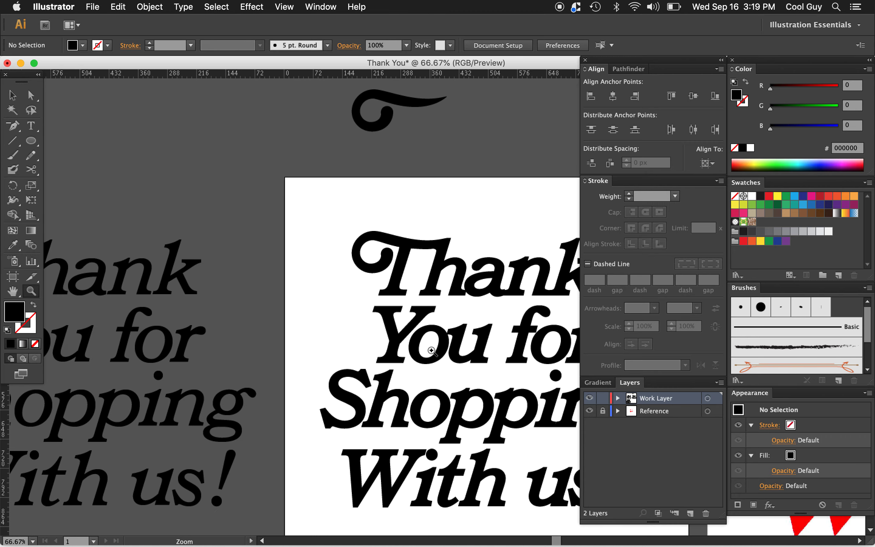
{"action": "scroll", "coordinate": [432, 351], "scroll_direction": "right", "scroll_amount": 10}
{"action": "scroll", "coordinate": [432, 351], "scroll_direction": "down", "scroll_amount": 4}
{"action": "scroll", "coordinate": [433, 351], "scroll_direction": "right", "scroll_amount": 8}
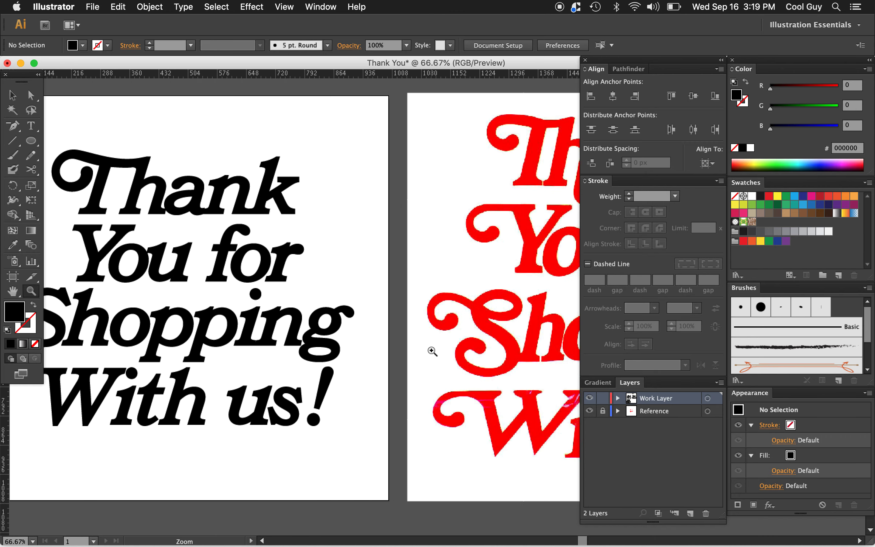
{"action": "left_click", "coordinate": [432, 351], "text": "alt"}
{"action": "left_click", "coordinate": [432, 351], "text": "alt"}
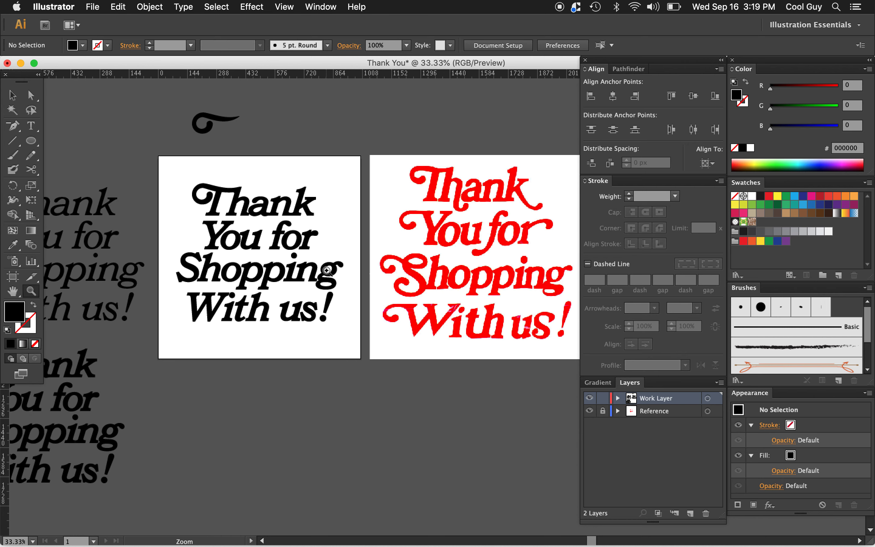
Nudge the T's stem slightly right beneath the swash and check its spacing against the reference.
{"action": "left_click", "coordinate": [251, 205]}
{"action": "key", "text": "a"}
{"action": "left_click", "coordinate": [390, 296]}
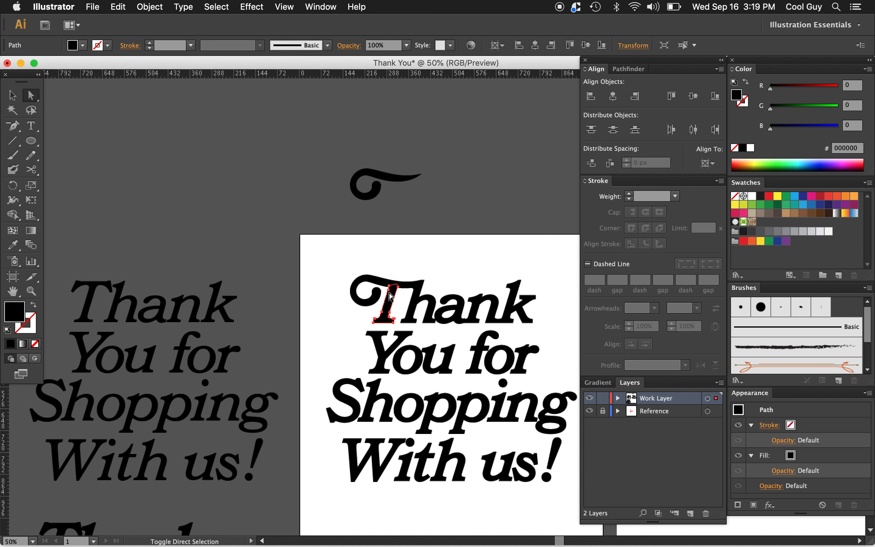
{"action": "key", "text": "Right"}
{"action": "key", "text": "Right"}
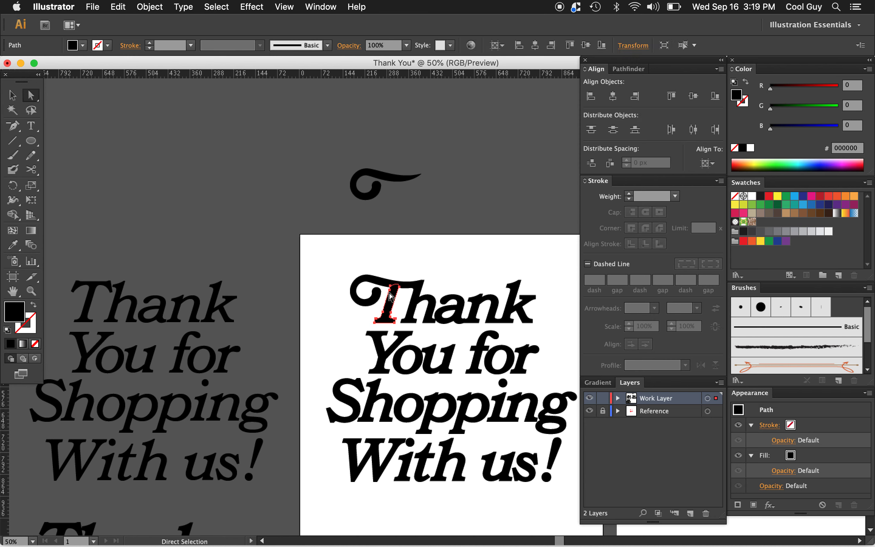
{"action": "left_click", "coordinate": [477, 266]}
{"action": "key", "text": "z"}
{"action": "left_click", "coordinate": [449, 292], "text": "alt"}
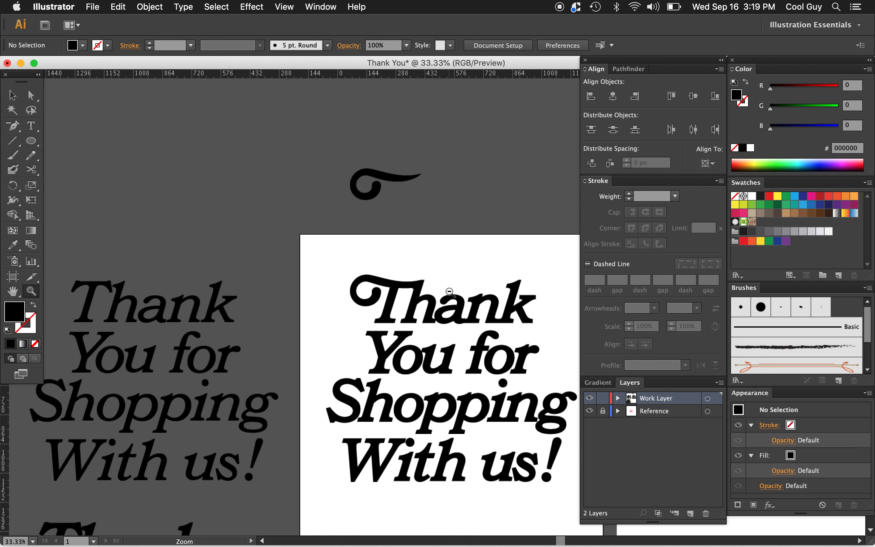
{"action": "scroll", "coordinate": [449, 292], "scroll_direction": "right", "scroll_amount": 5}
{"action": "scroll", "coordinate": [450, 292], "scroll_direction": "down", "scroll_amount": 2}
{"action": "left_click", "coordinate": [291, 249]}
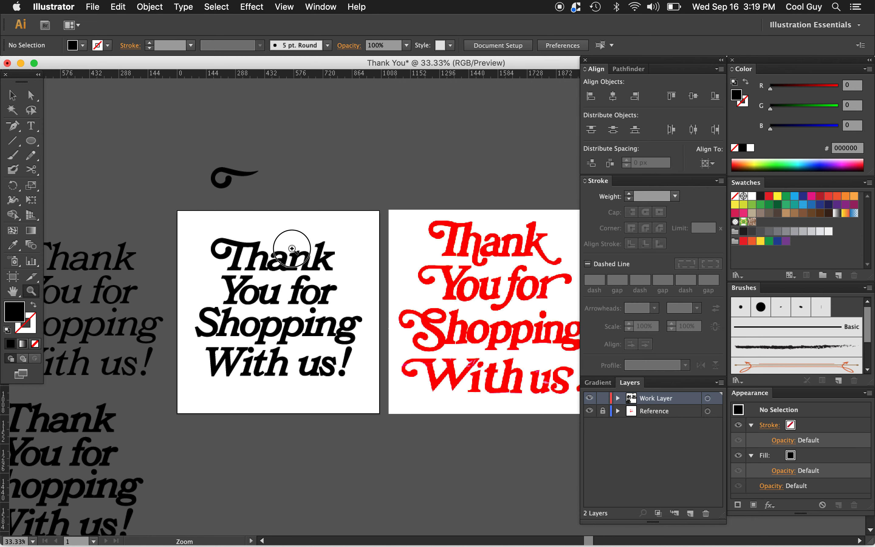
{"action": "left_click", "coordinate": [382, 300]}
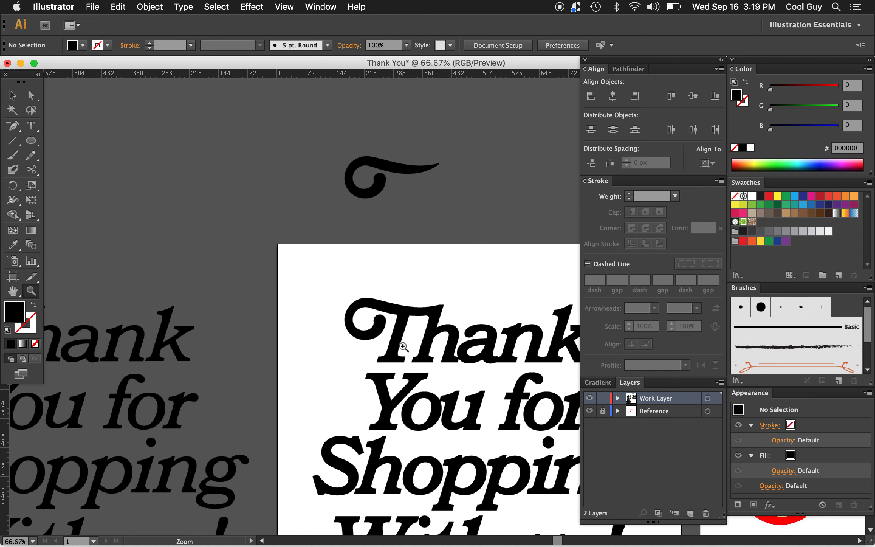
Compare the whole black lettering with the red reference, checking how the h's right leg is drawn in "Thank".
{"action": "key", "text": "a"}
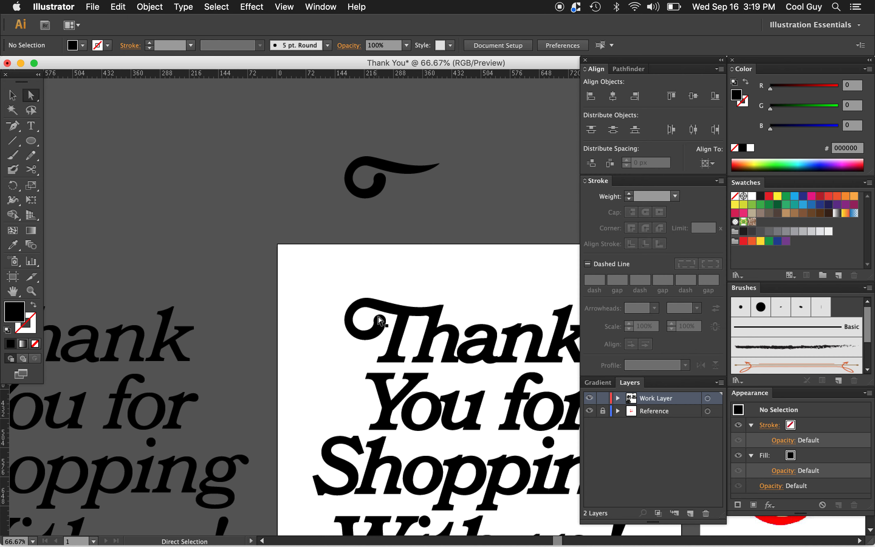
{"action": "left_click", "coordinate": [369, 308]}
{"action": "left_click", "coordinate": [423, 285]}
{"action": "key", "text": "z"}
{"action": "left_click", "coordinate": [418, 330], "text": "alt"}
{"action": "scroll", "coordinate": [419, 330], "scroll_direction": "right", "scroll_amount": 10}
{"action": "scroll", "coordinate": [418, 330], "scroll_direction": "down", "scroll_amount": 1}
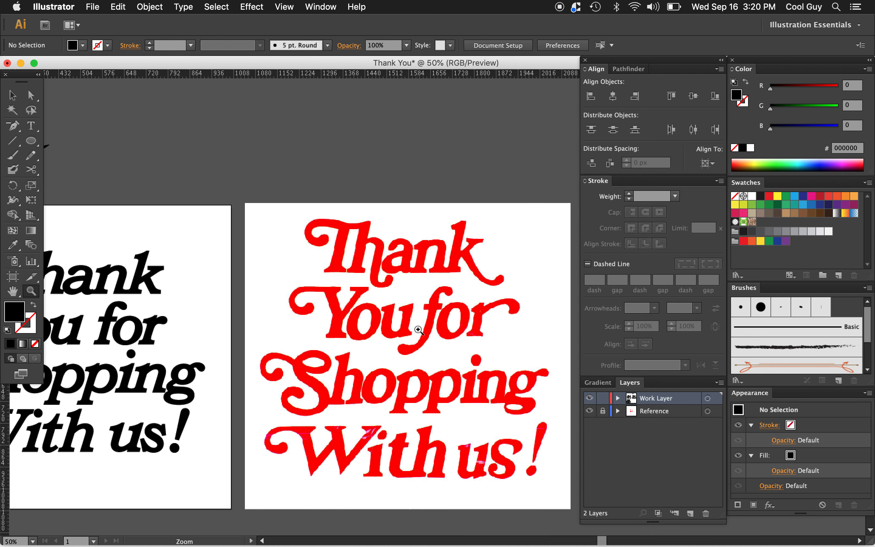
{"action": "left_click", "coordinate": [346, 333], "text": "alt"}
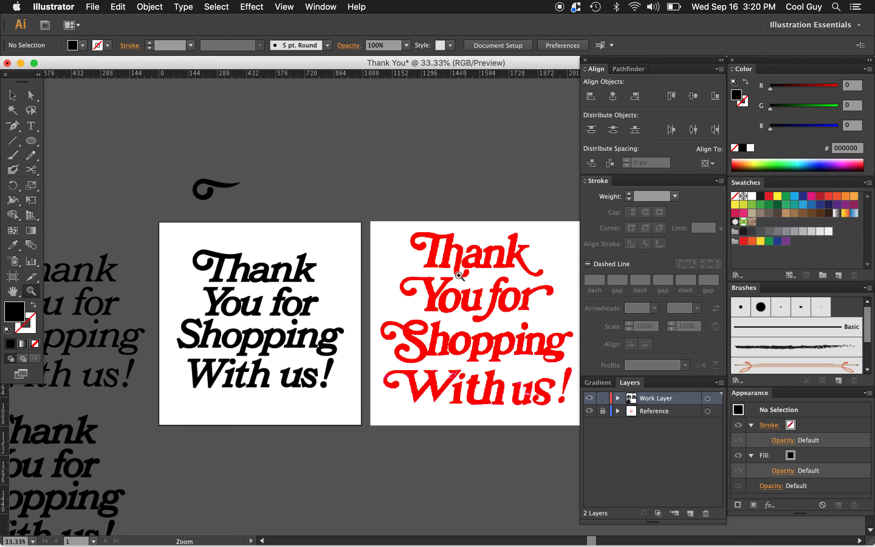
Delete the two outer corner anchors of the foot serif on the h's right leg, beside the a.
{"action": "left_click", "coordinate": [251, 284]}
{"action": "left_click", "coordinate": [431, 321]}
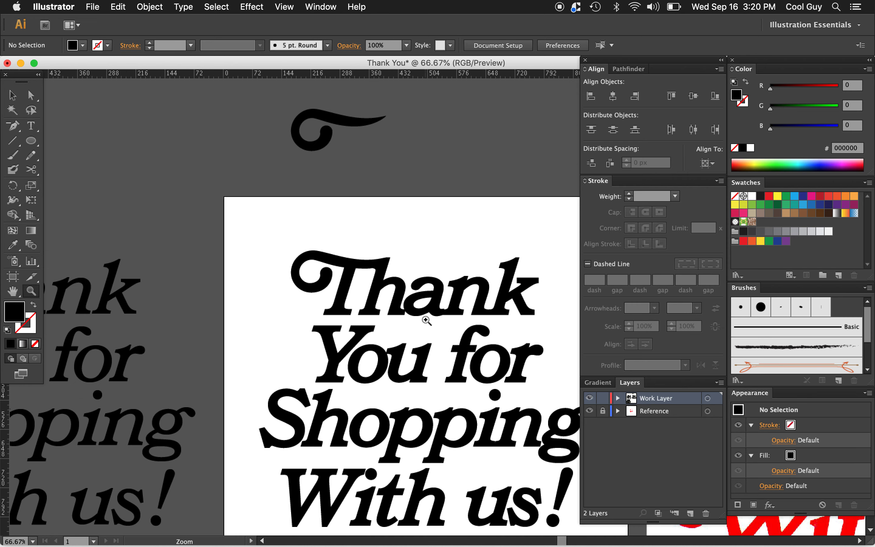
{"action": "left_click", "coordinate": [427, 319]}
{"action": "left_click", "coordinate": [420, 314]}
{"action": "key", "text": "a"}
{"action": "left_click", "coordinate": [402, 282]}
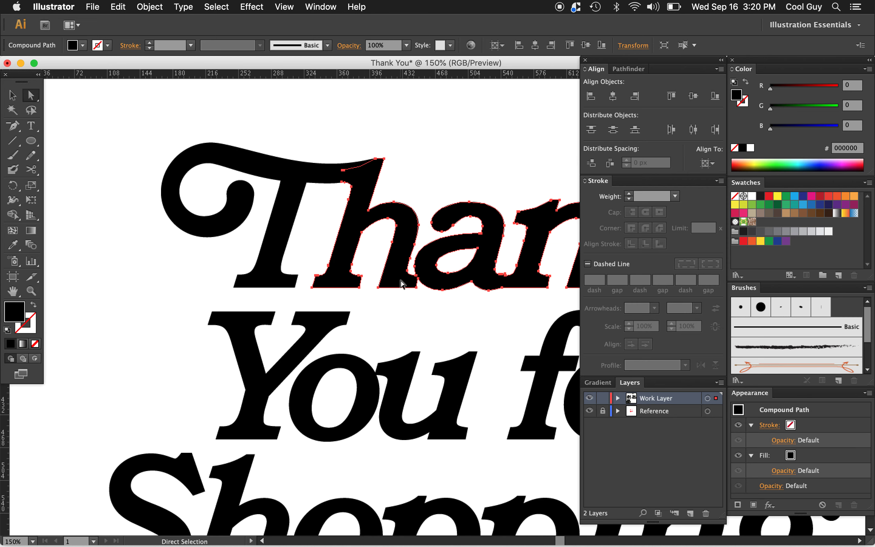
{"action": "key", "text": "minus"}
{"action": "left_click", "coordinate": [416, 288]}
{"action": "left_click", "coordinate": [417, 278]}
Try to separate the h from the a by cutting the outline with Scissors at both junction anchors and deleting the selected piece.
{"action": "key", "text": "z"}
{"action": "left_click", "coordinate": [431, 287]}
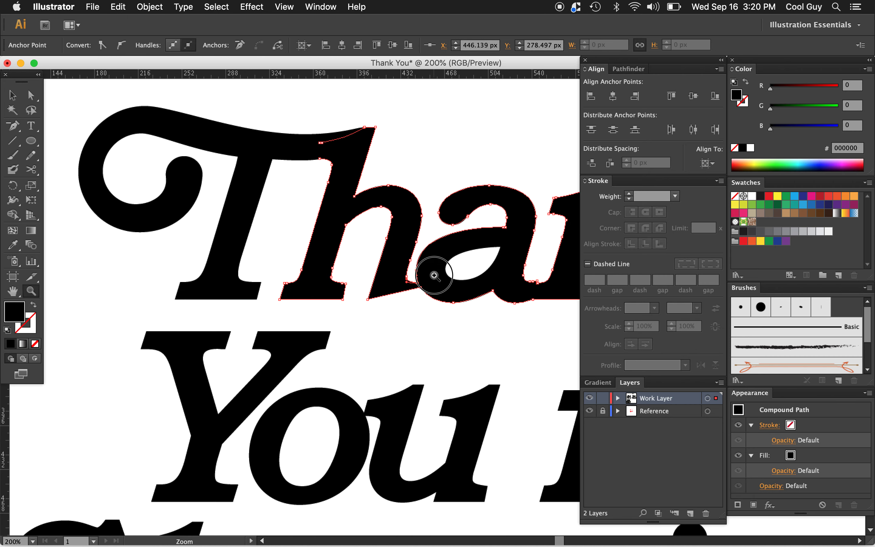
{"action": "left_click", "coordinate": [433, 275]}
{"action": "left_click", "coordinate": [432, 326]}
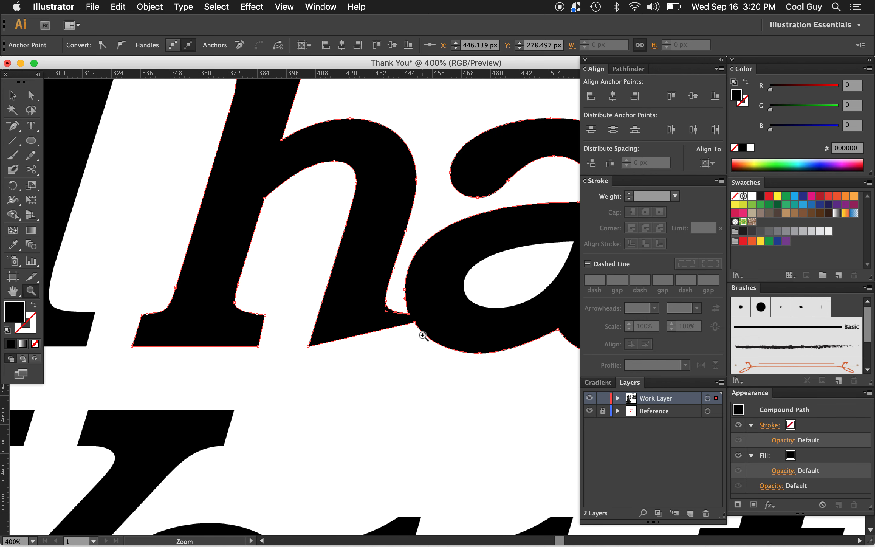
{"action": "key", "text": "c"}
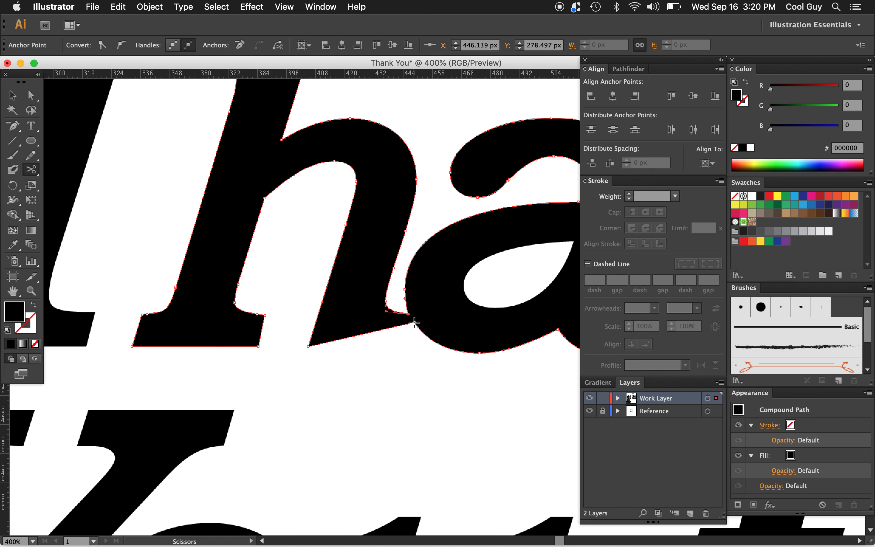
{"action": "left_click", "coordinate": [414, 322]}
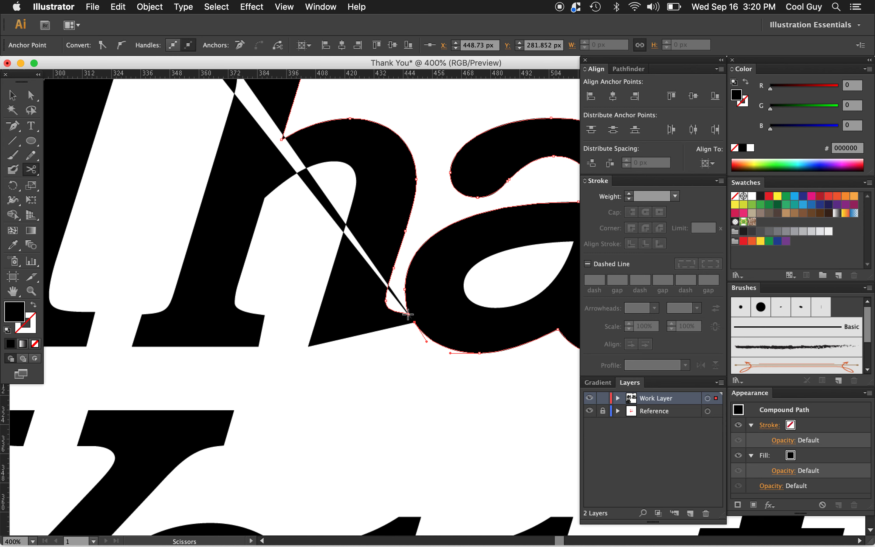
{"action": "left_click", "coordinate": [408, 314]}
{"action": "key", "text": "v"}
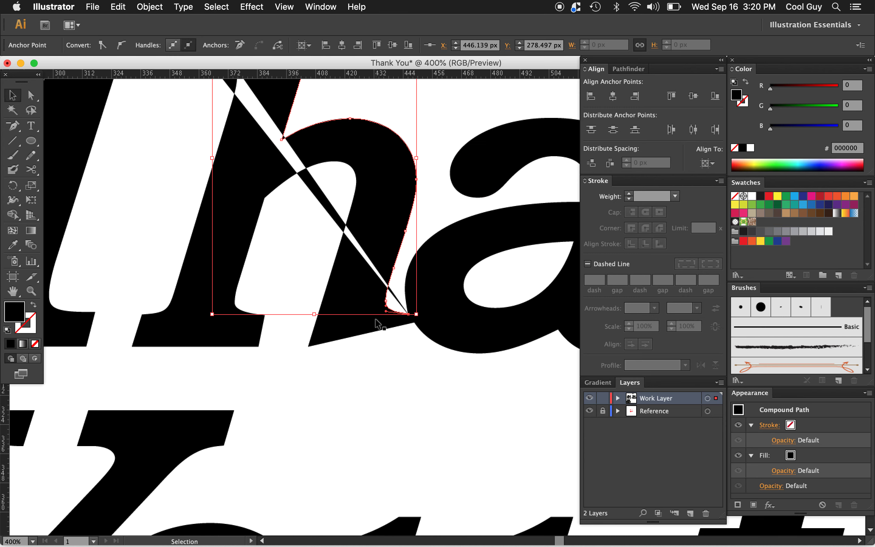
{"action": "key", "text": "Delete"}
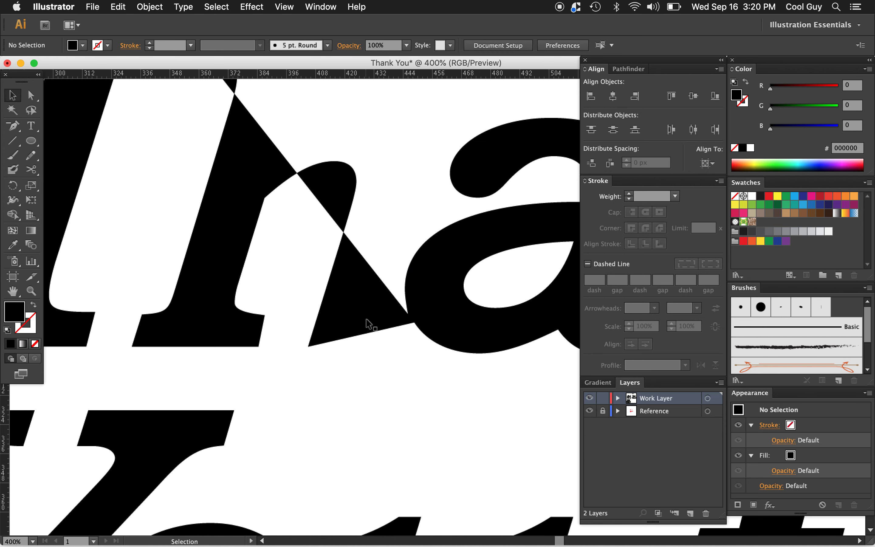
Undo the deletion and both Scissors cuts between the h and the a.
{"action": "key", "text": "super+z"}
{"action": "key", "text": "super+z"}
{"action": "key", "text": "super+z"}
{"action": "key", "text": "v"}
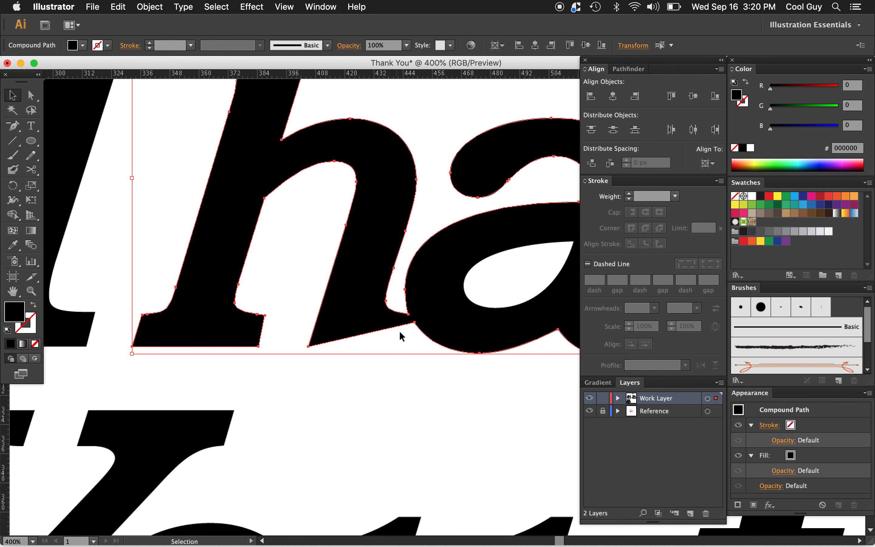
Try moving the joined "hank" letters right, away from the T, and undo the move.
{"action": "key", "text": "z"}
{"action": "left_click", "coordinate": [403, 337], "text": "alt"}
{"action": "left_click", "coordinate": [403, 337], "text": "alt"}
{"action": "left_click", "coordinate": [403, 337], "text": "alt"}
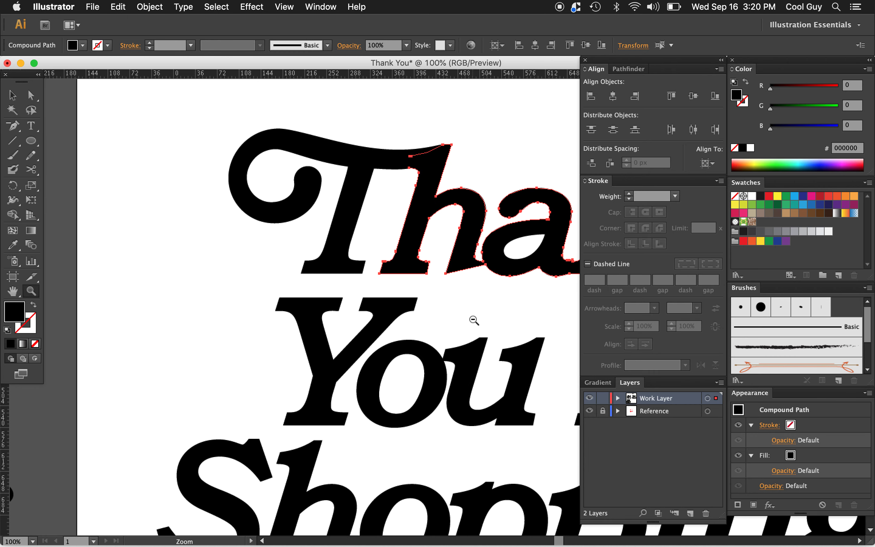
{"action": "left_click", "coordinate": [474, 320], "text": "alt"}
{"action": "scroll", "coordinate": [473, 319], "scroll_direction": "right", "scroll_amount": 10}
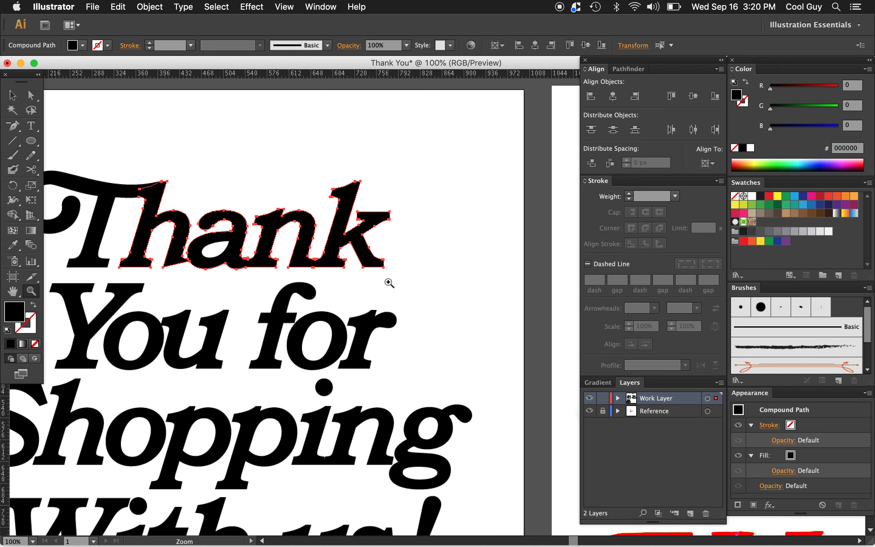
{"action": "key", "text": "v"}
{"action": "left_click", "coordinate": [414, 254]}
{"action": "left_click_drag", "start_coordinate": [342, 224], "coordinate": [402, 224]}
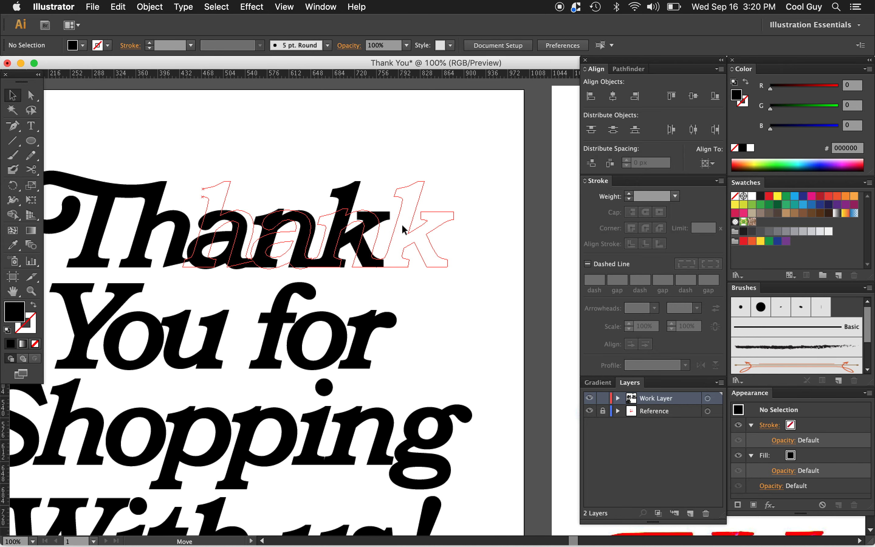
{"action": "key", "text": "super+z"}
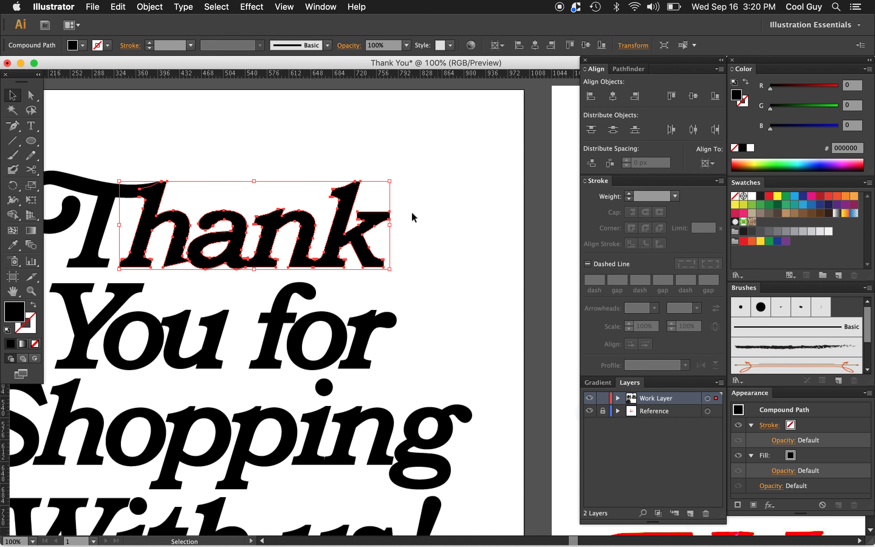
Duplicate the outlined "hank" letters of the top line onto the empty canvas above the artboard.
{"action": "key", "text": "z"}
{"action": "left_click", "coordinate": [400, 223], "text": "alt"}
{"action": "key", "text": "v"}
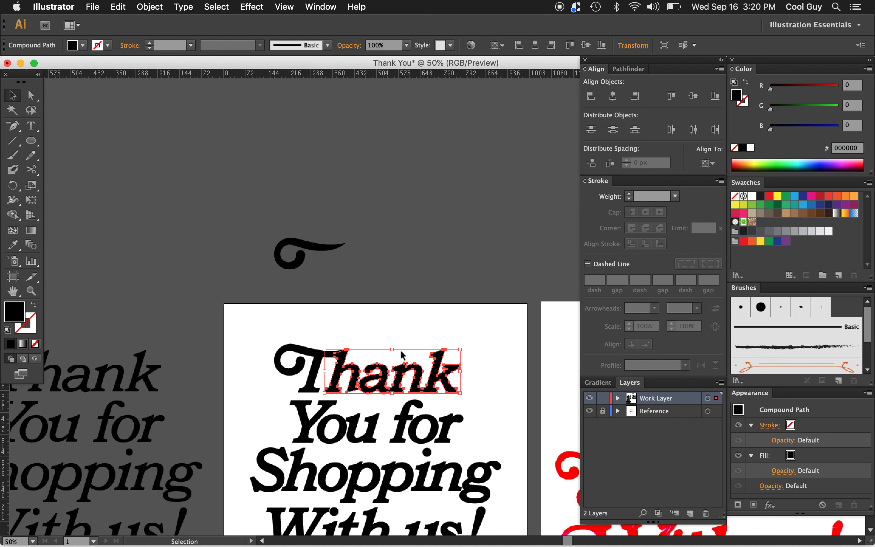
{"action": "left_click_drag", "start_coordinate": [403, 384], "coordinate": [402, 173]}
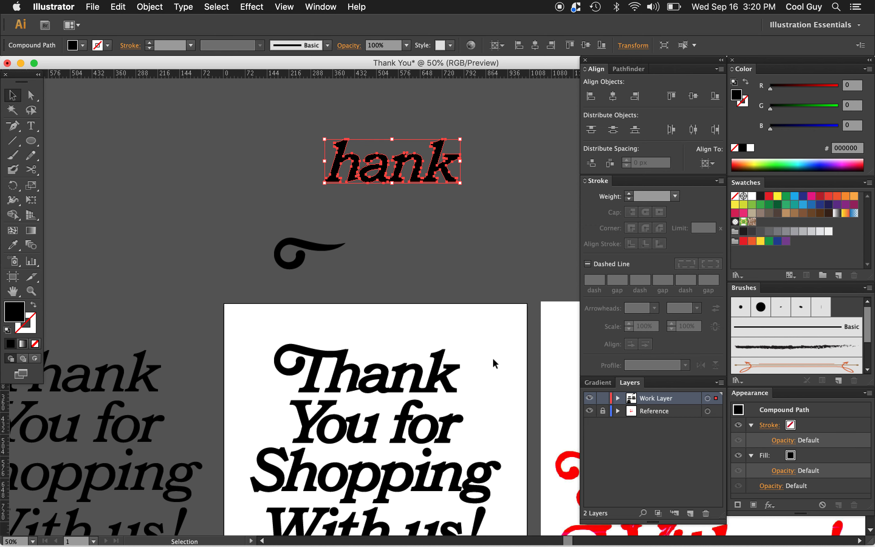
{"action": "left_click", "coordinate": [494, 361]}
Draw a rectangle of about 430 by 200 px over the letters "ank" of the original word on the artboard.
{"action": "left_click", "coordinate": [453, 372]}
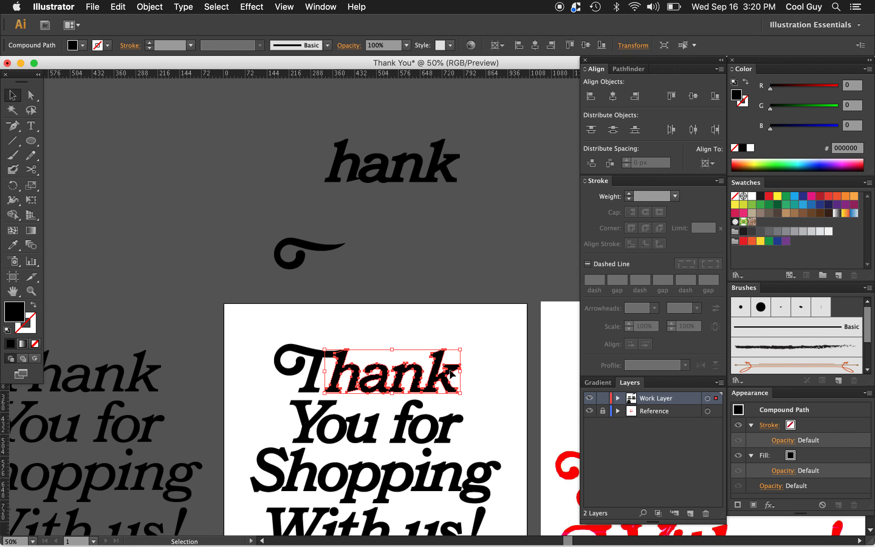
{"action": "key", "text": "m"}
{"action": "left_click_drag", "start_coordinate": [493, 339], "coordinate": [362, 399]}
Move the rectangle's lower-left corner left to X 439 px, slanting its edge between the h and the a.
{"action": "key", "text": "z"}
{"action": "left_click", "coordinate": [390, 394]}
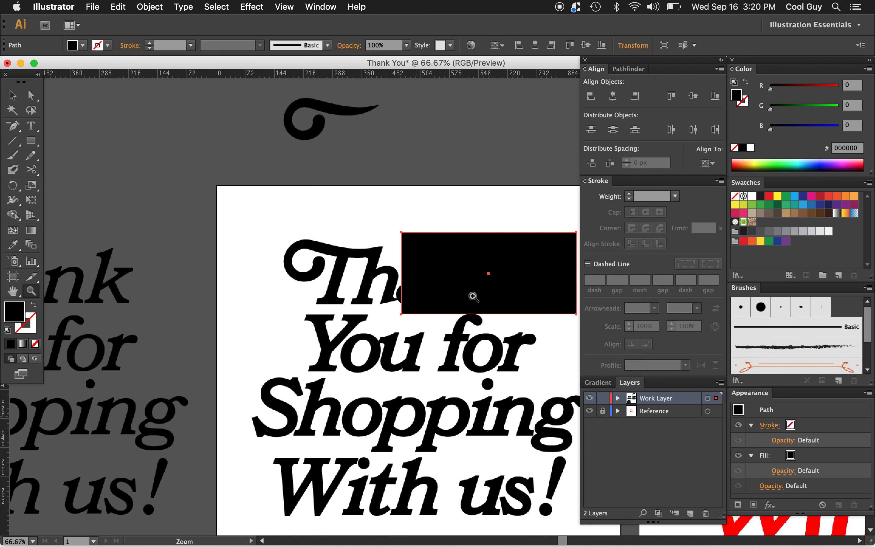
{"action": "left_click", "coordinate": [419, 312]}
{"action": "left_click", "coordinate": [420, 313]}
{"action": "key", "text": "a"}
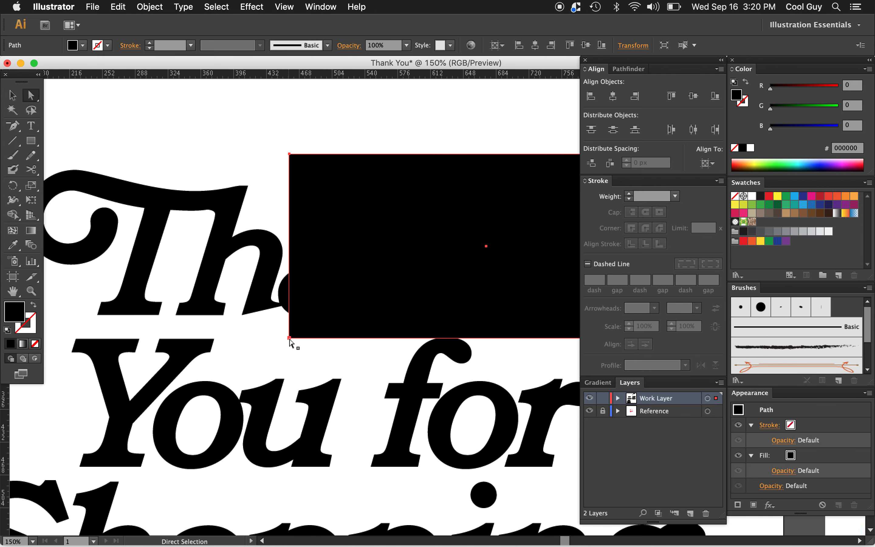
{"action": "left_click", "coordinate": [289, 336]}
{"action": "key", "text": "shift+Left"}
{"action": "key", "text": "shift+Left"}
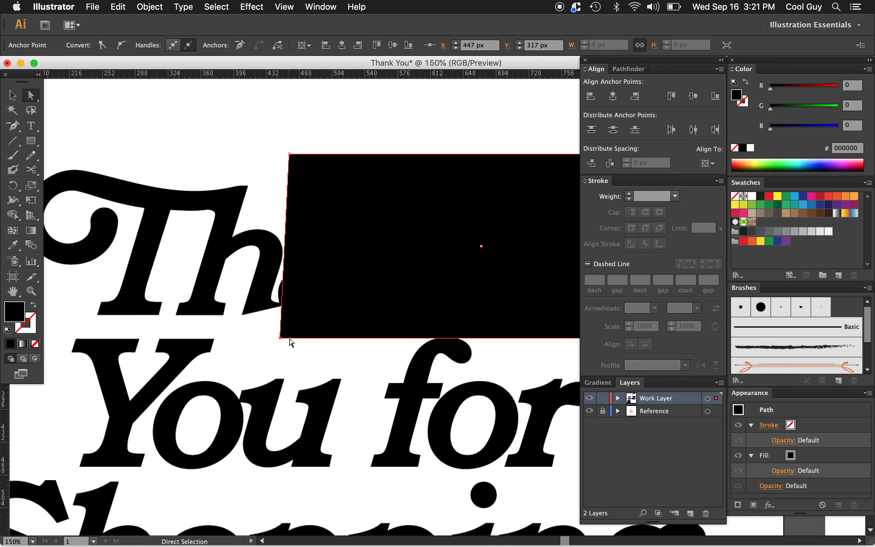
{"action": "key", "text": "Left"}
{"action": "key", "text": "Left"}
{"action": "key", "text": "Left"}
{"action": "key", "text": "Left"}
{"action": "key", "text": "Left"}
{"action": "key", "text": "Left"}
{"action": "key", "text": "Left"}
{"action": "key", "text": "Left"}
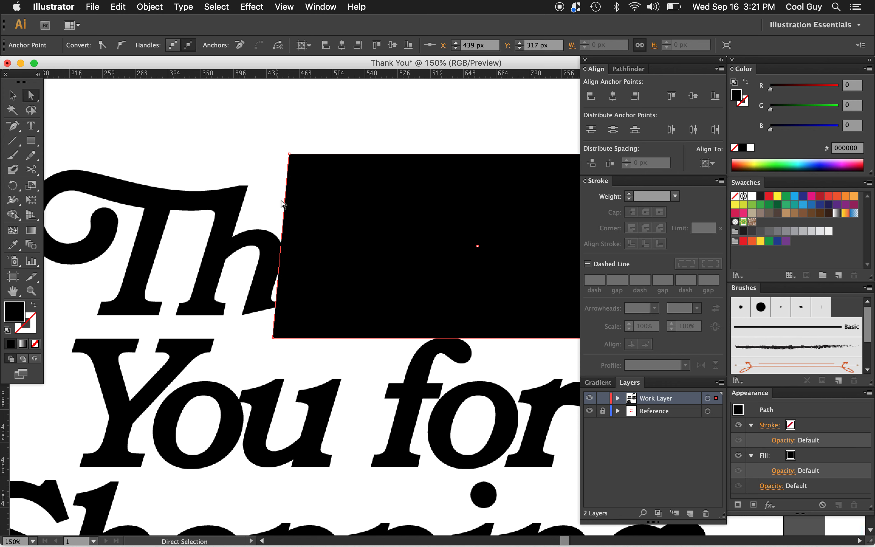
Move the rectangle's upper-left corner right to X 467 px and swap the shape's fill with its stroke.
{"action": "left_click", "coordinate": [290, 155]}
{"action": "key", "text": "shift+Right"}
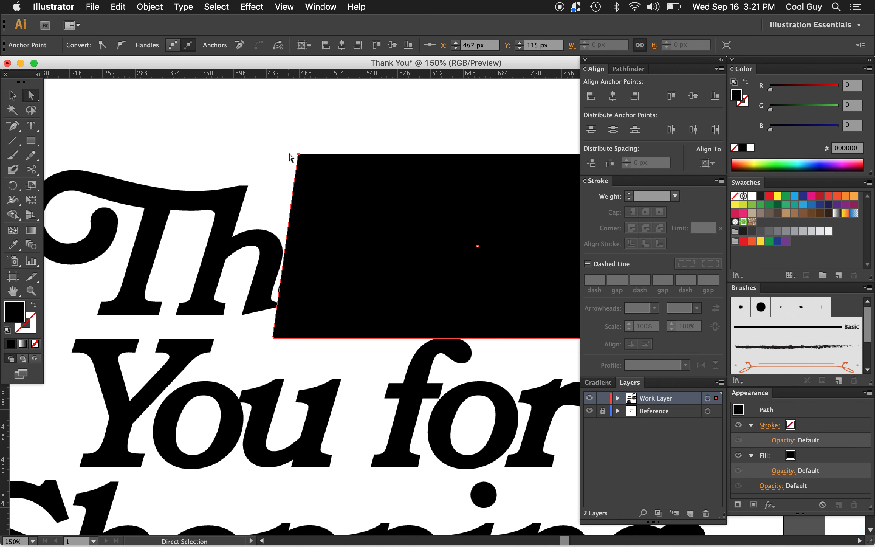
{"action": "left_click", "coordinate": [34, 305]}
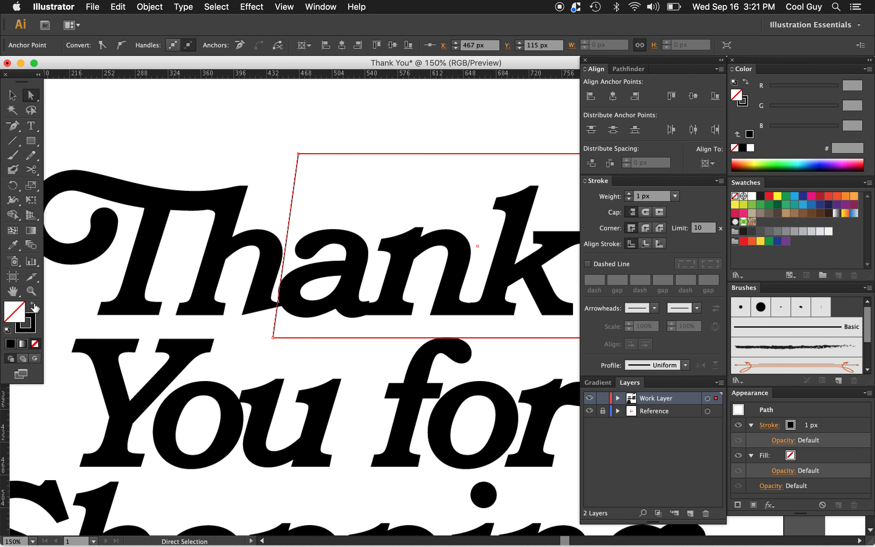
Refine the slanted edge between h and a, placing its lower corner at X 435 px and its upper corner at X 475 px.
{"action": "left_click_drag", "start_coordinate": [273, 340], "coordinate": [272, 338]}
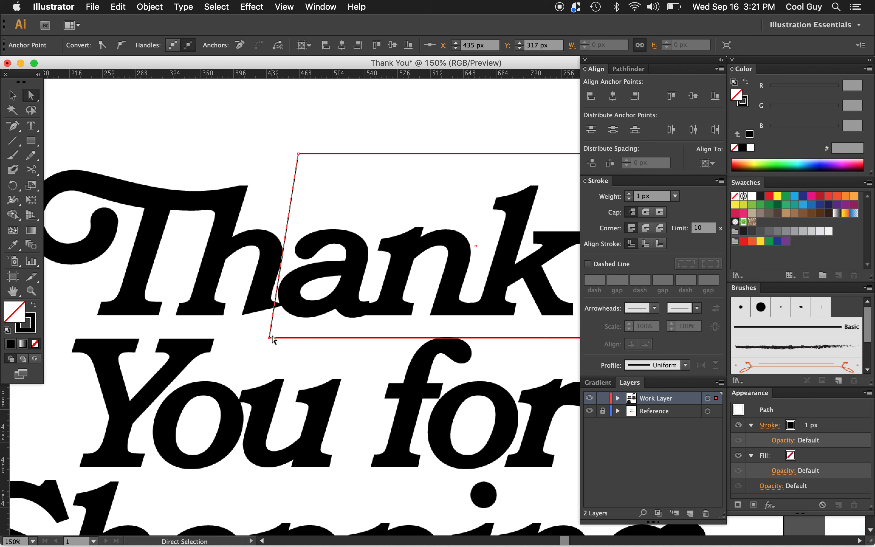
{"action": "left_click", "coordinate": [298, 154]}
{"action": "key", "text": "Right"}
{"action": "key", "text": "Right"}
{"action": "key", "text": "Right"}
{"action": "key", "text": "Right"}
{"action": "key", "text": "Right"}
{"action": "key", "text": "Right"}
{"action": "key", "text": "Right"}
{"action": "key", "text": "Right"}
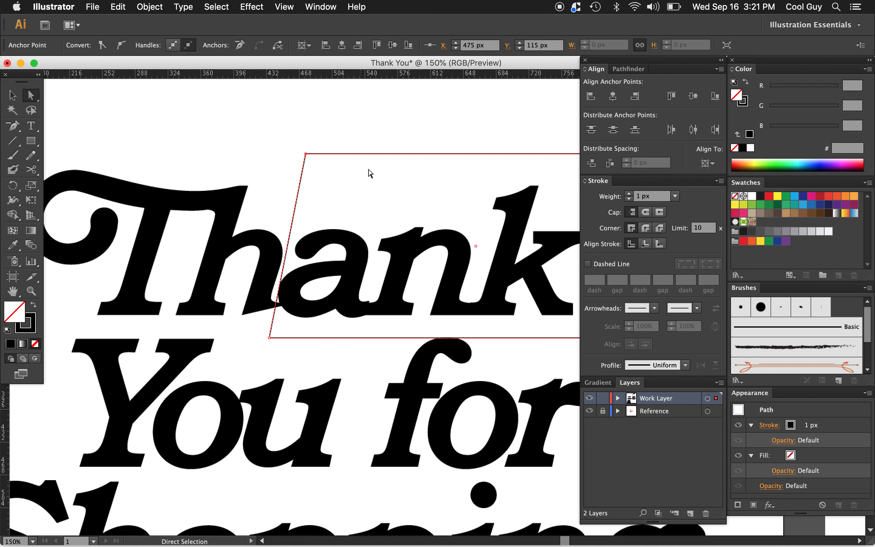
Raise the slanted shape's bottom edge until it is 197 px high, and select it together with the original "hank" letters.
{"action": "key", "text": "z"}
{"action": "left_click", "coordinate": [392, 229], "text": "alt"}
{"action": "left_click", "coordinate": [391, 229], "text": "alt"}
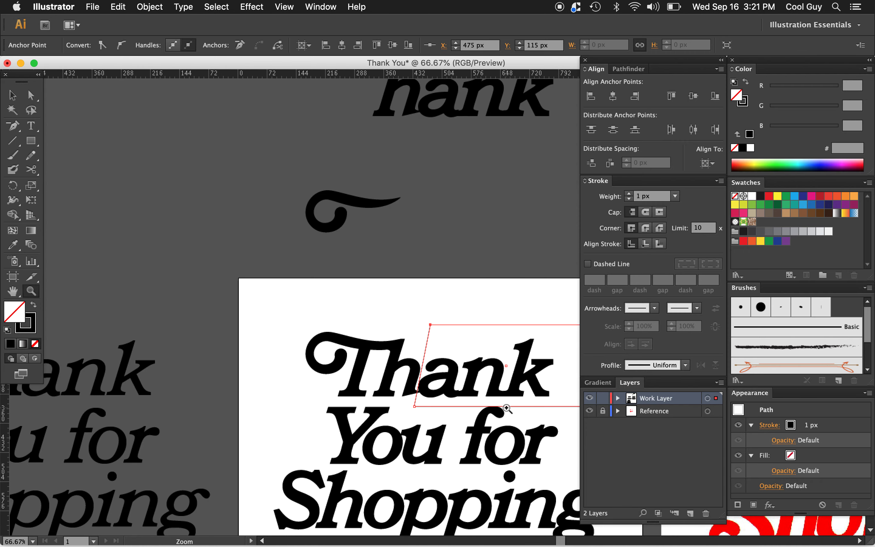
{"action": "scroll", "coordinate": [507, 408], "scroll_direction": "down", "scroll_amount": 3}
{"action": "scroll", "coordinate": [507, 408], "scroll_direction": "right", "scroll_amount": 5}
{"action": "key", "text": "a"}
{"action": "left_click", "coordinate": [513, 353]}
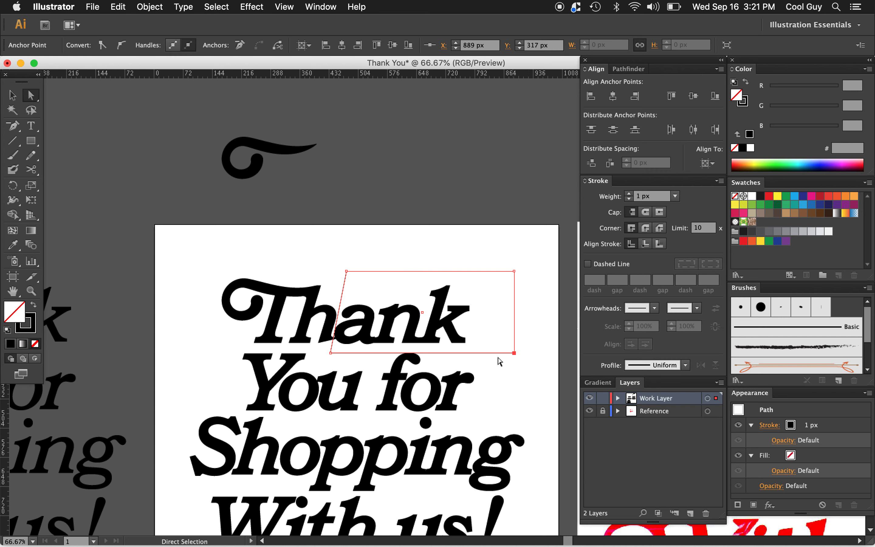
{"action": "left_click", "coordinate": [330, 353], "text": "shift"}
{"action": "key", "text": "Up"}
{"action": "key", "text": "Up"}
{"action": "key", "text": "Up"}
{"action": "key", "text": "Up"}
{"action": "key", "text": "Up"}
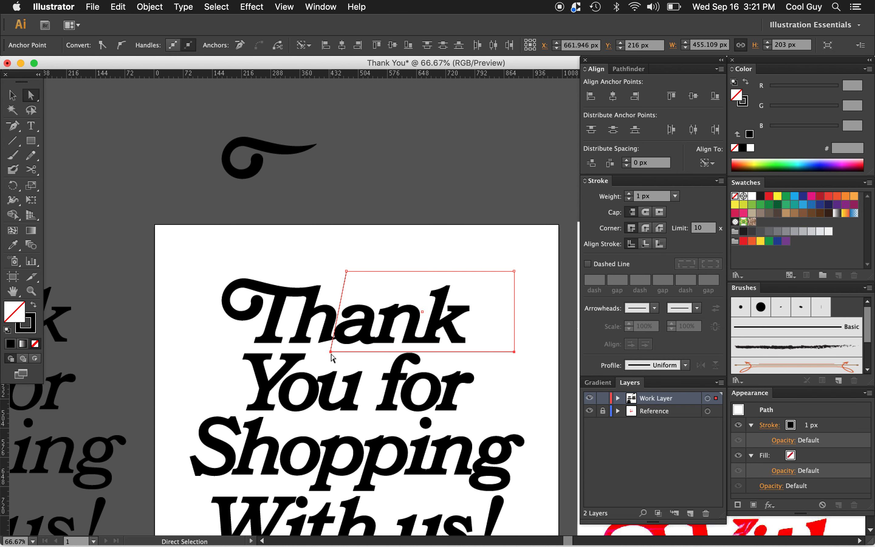
{"action": "key", "text": "Up"}
{"action": "key", "text": "Up"}
{"action": "key", "text": "Up"}
{"action": "key", "text": "Up"}
{"action": "key", "text": "Up"}
{"action": "key", "text": "Up"}
{"action": "key", "text": "v"}
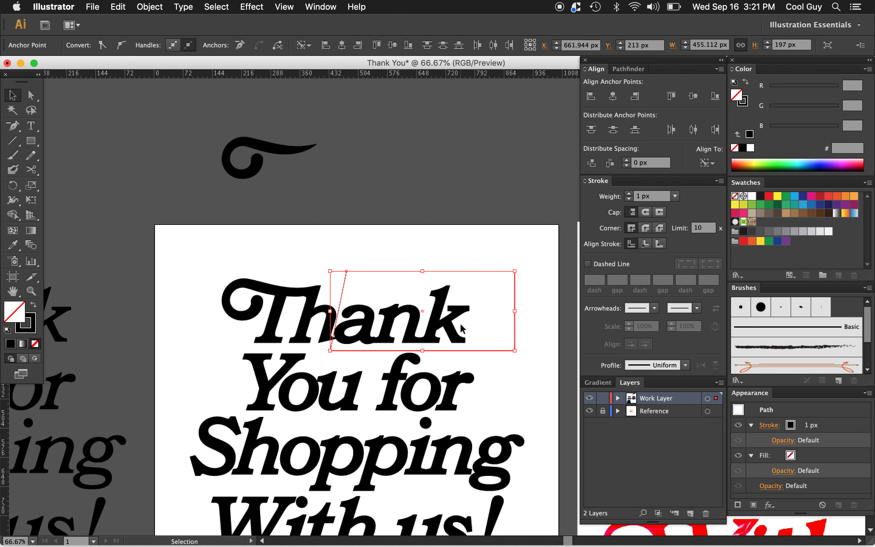
{"action": "left_click", "coordinate": [446, 326], "text": "shift"}
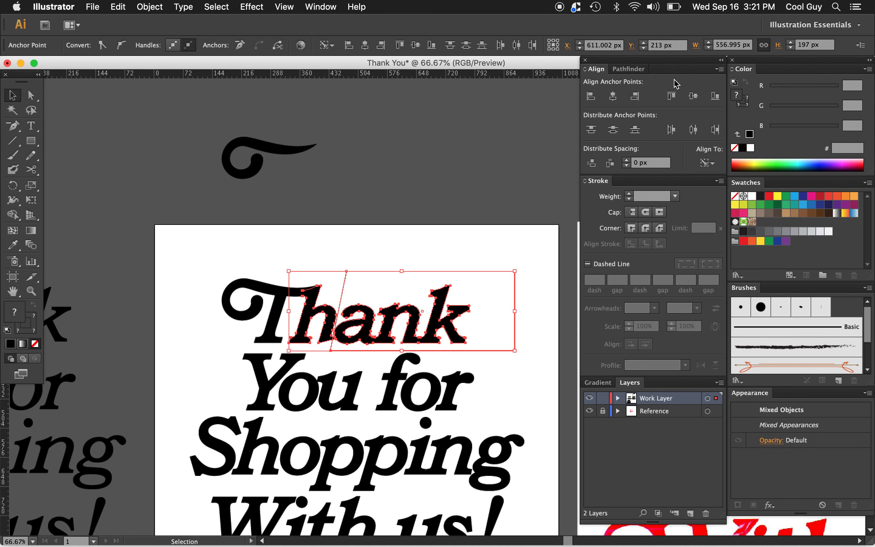
Try to intersect the slanted shape with the "hank" letters using Pathfinder.
{"action": "left_click", "coordinate": [628, 68]}
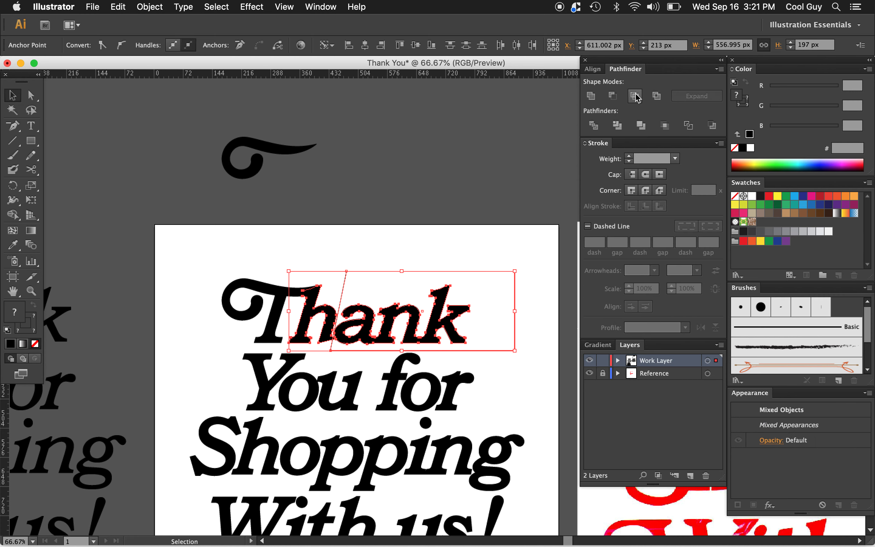
{"action": "left_click", "coordinate": [635, 96]}
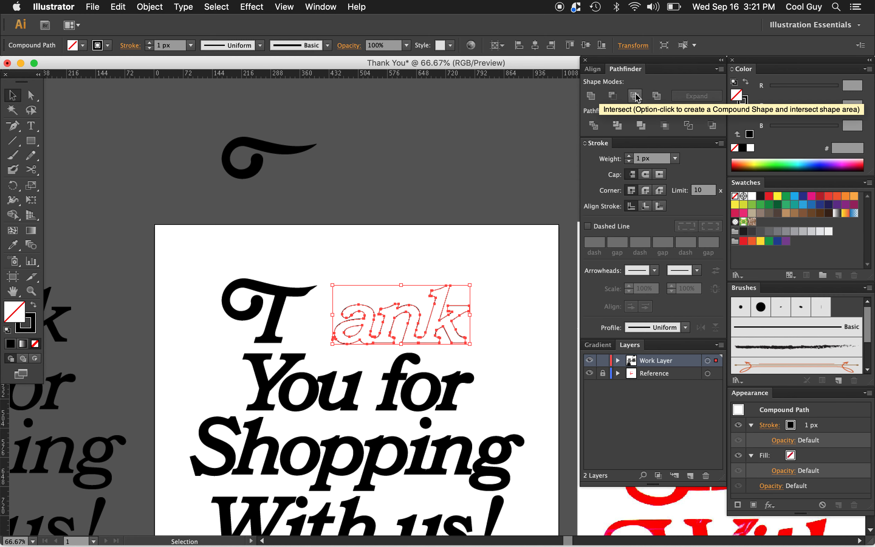
{"action": "left_click", "coordinate": [507, 281]}
{"action": "key", "text": "super+z"}
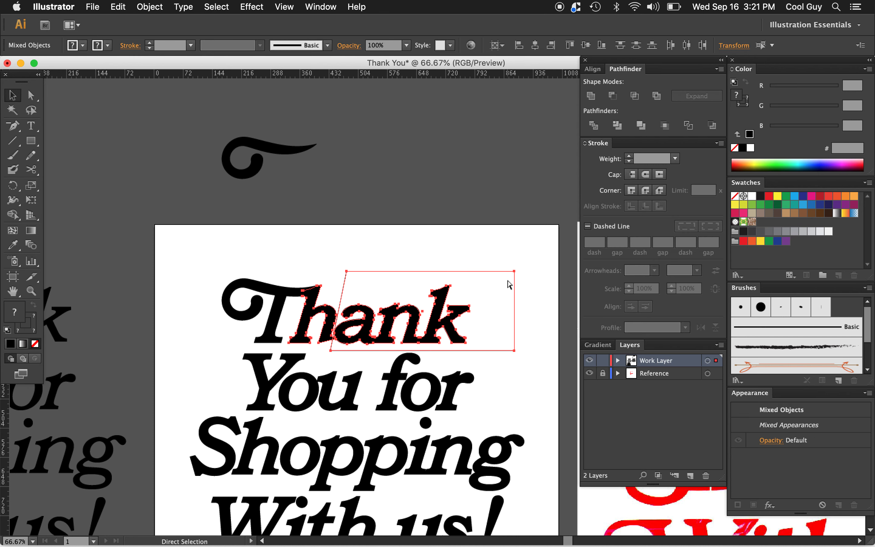
Subtract the slanted shape from the "hank" letters with Minus Front, leaving only the h beside the T.
{"action": "key", "text": "v"}
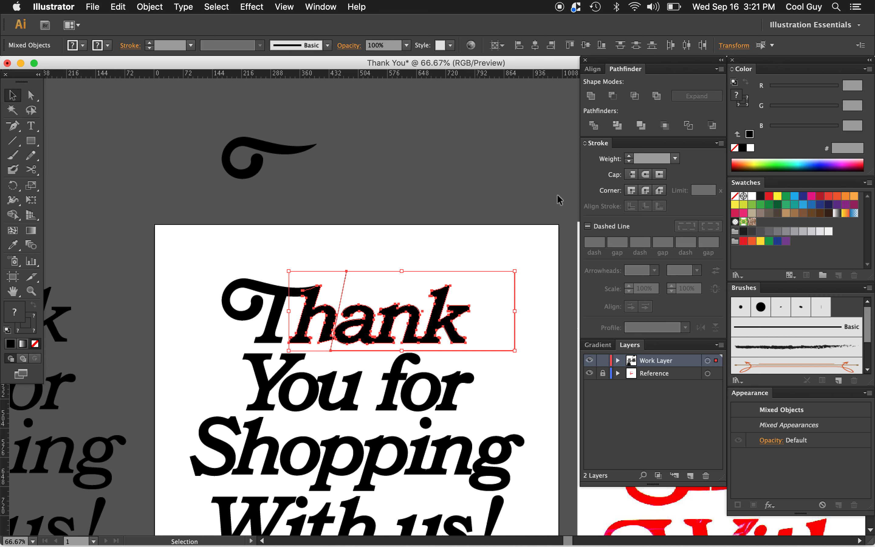
{"action": "left_click", "coordinate": [613, 96]}
{"action": "left_click", "coordinate": [486, 284]}
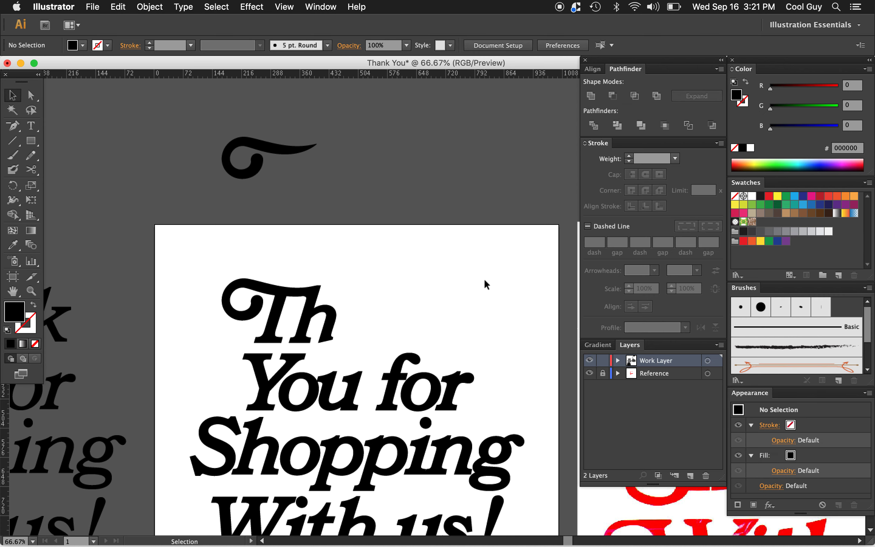
Delete the anchor points of the letter h from the duplicate "hank" above the artboard.
{"action": "key", "text": "z"}
{"action": "left_click", "coordinate": [405, 338], "text": "alt"}
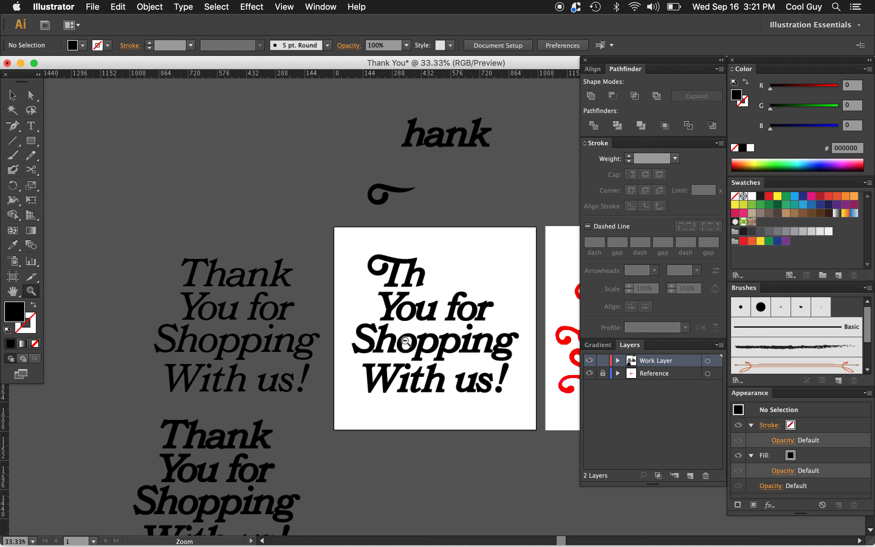
{"action": "scroll", "coordinate": [405, 341], "scroll_direction": "right", "scroll_amount": 4}
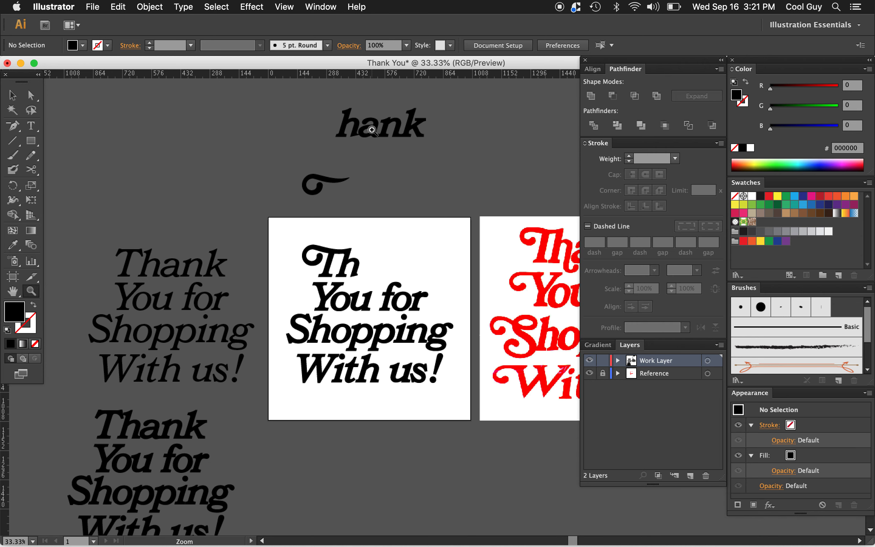
{"action": "left_click", "coordinate": [413, 209]}
{"action": "left_click", "coordinate": [455, 255]}
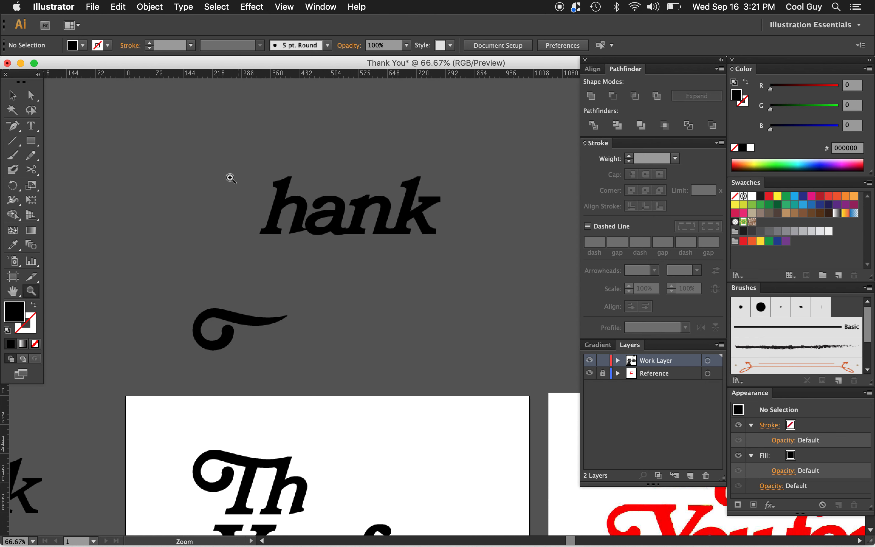
{"action": "key", "text": "a"}
{"action": "left_click_drag", "start_coordinate": [246, 157], "coordinate": [300, 243]}
{"action": "key", "text": "Delete"}
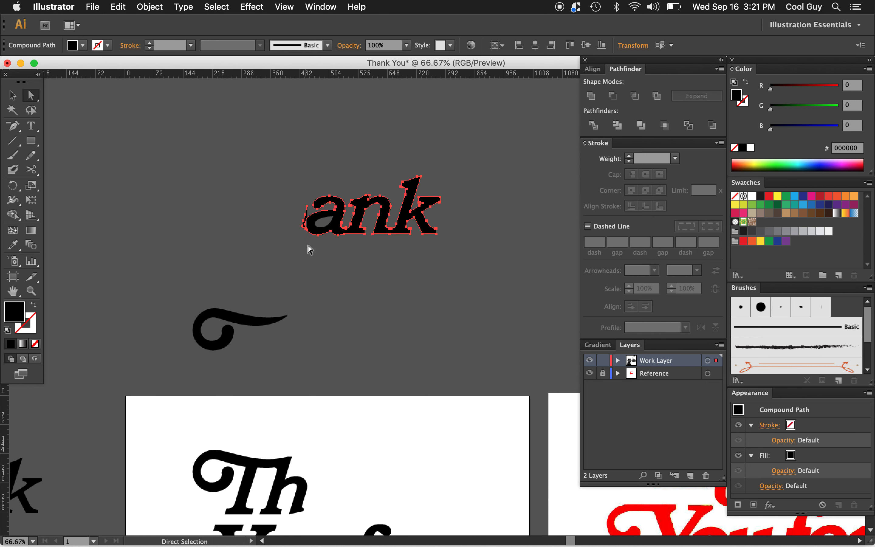
Remove the leftover anchor points of the h from the edge of the duplicate's letter a, and deselect the letters.
{"action": "key", "text": "z"}
{"action": "left_click", "coordinate": [372, 260]}
{"action": "left_click", "coordinate": [425, 272]}
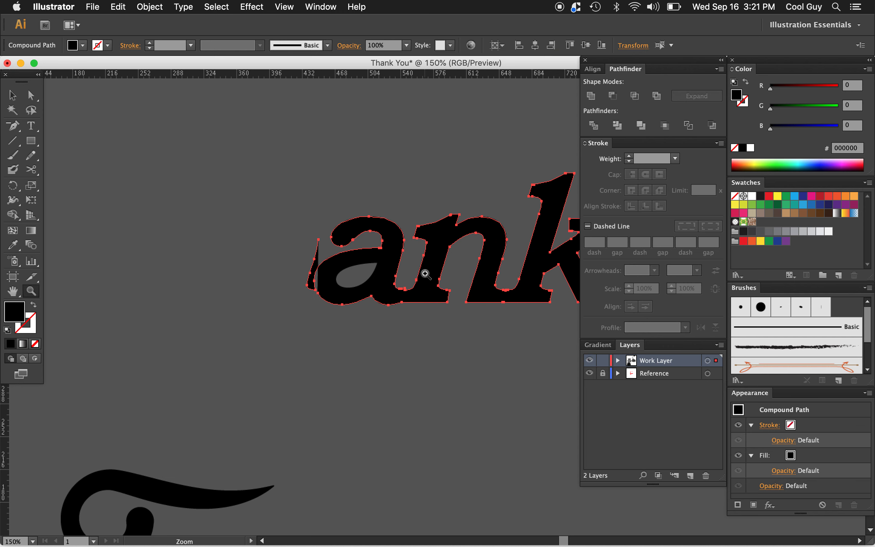
{"action": "key", "text": "p"}
{"action": "left_click", "coordinate": [318, 240]}
{"action": "left_click", "coordinate": [317, 257]}
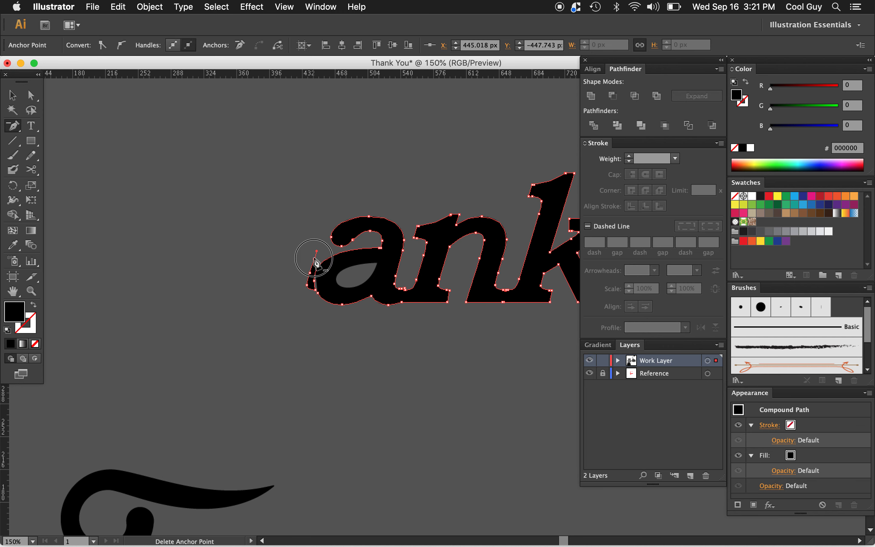
{"action": "left_click", "coordinate": [308, 289]}
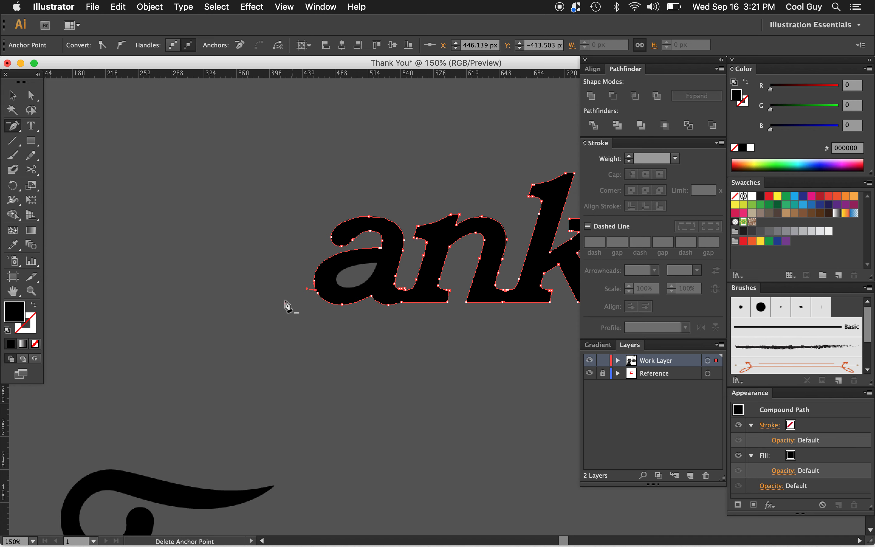
{"action": "left_click", "coordinate": [318, 294]}
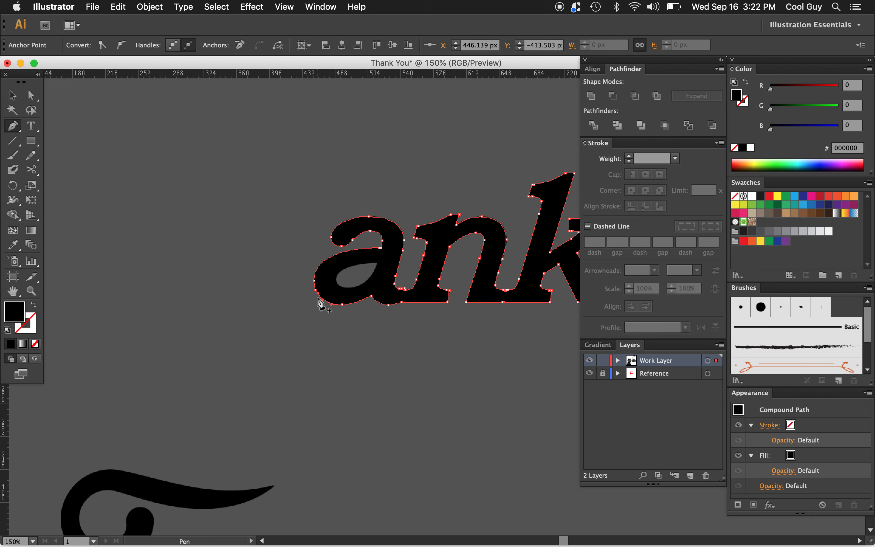
{"action": "left_click", "coordinate": [297, 329], "text": "super"}
Move the cleaned "ank" letters down onto the artboard beside "Th" and nudge them onto the baseline to complete "Thank".
{"action": "key", "text": "z"}
{"action": "left_click", "coordinate": [411, 368], "text": "alt"}
{"action": "left_click", "coordinate": [410, 368], "text": "alt"}
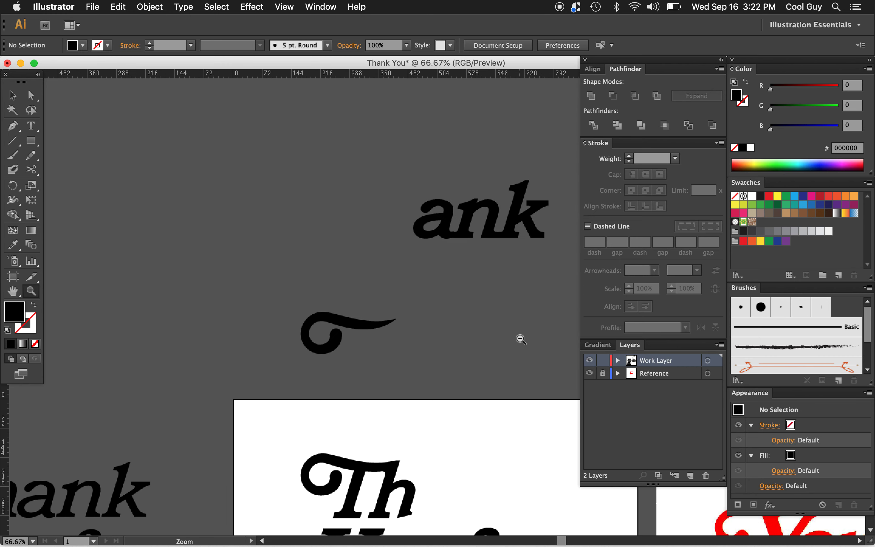
{"action": "left_click", "coordinate": [519, 335], "text": "alt"}
{"action": "scroll", "coordinate": [518, 335], "scroll_direction": "down", "scroll_amount": 1}
{"action": "key", "text": "v"}
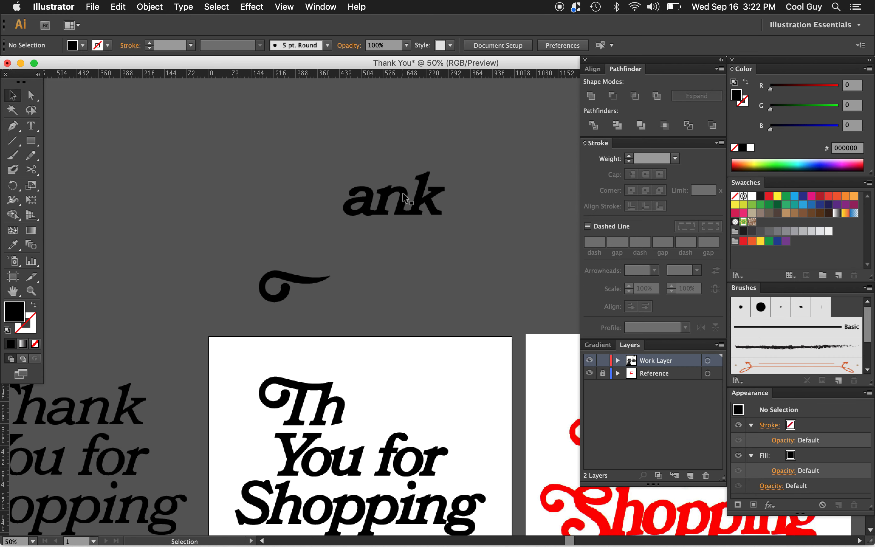
{"action": "left_click_drag", "start_coordinate": [405, 198], "coordinate": [407, 407]}
{"action": "key", "text": "Down"}
{"action": "key", "text": "Down"}
{"action": "key", "text": "Down"}
{"action": "key", "text": "Down"}
{"action": "key", "text": "Down"}
{"action": "key", "text": "Down"}
{"action": "key", "text": "Up"}
{"action": "key", "text": "Up"}
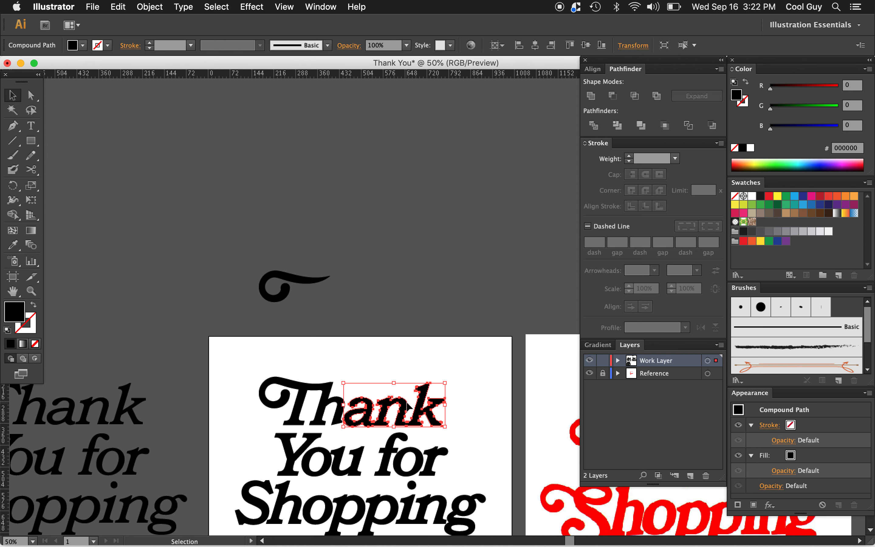
Examine the reassembled word "Thank" on the artboard and the spare lettering copies beside it.
{"action": "scroll", "coordinate": [236, 387], "scroll_direction": "down", "scroll_amount": 8}
{"action": "scroll", "coordinate": [236, 388], "scroll_direction": "left", "scroll_amount": 8}
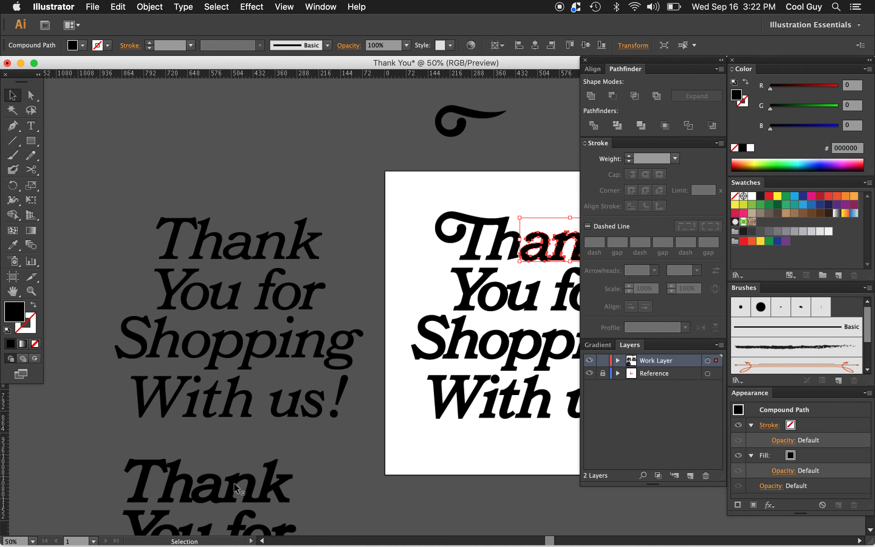
{"action": "scroll", "coordinate": [237, 489], "scroll_direction": "right", "scroll_amount": 6}
{"action": "scroll", "coordinate": [237, 489], "scroll_direction": "up", "scroll_amount": 1}
{"action": "left_click", "coordinate": [496, 216]}
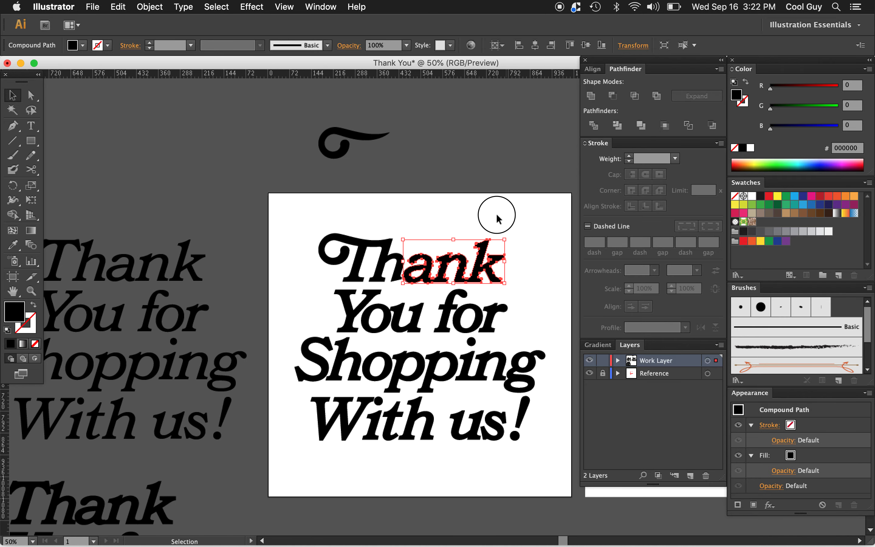
{"action": "key", "text": "z"}
{"action": "left_click", "coordinate": [451, 284]}
{"action": "left_click", "coordinate": [433, 315]}
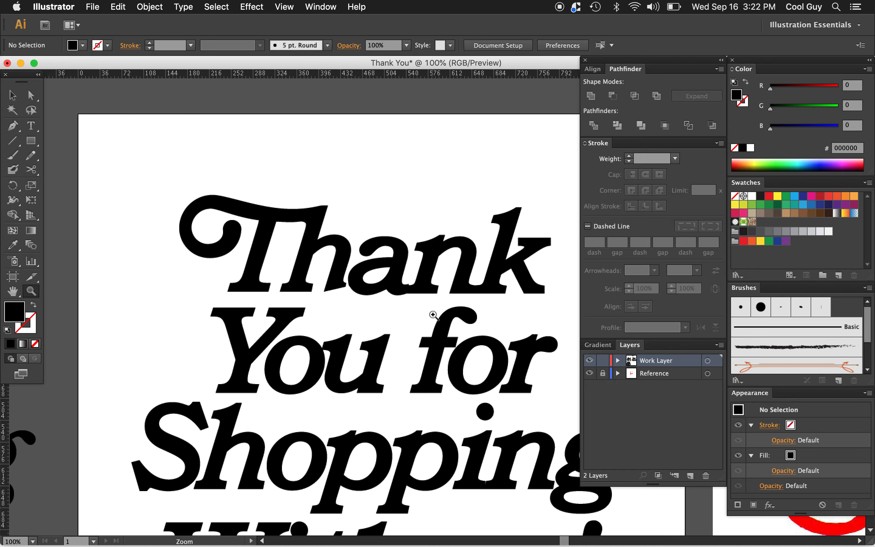
Delete the outer tip anchor point of the h's foot in "Thank" to leave the leg cut diagonally, and deselect the letter.
{"action": "left_click", "coordinate": [433, 314]}
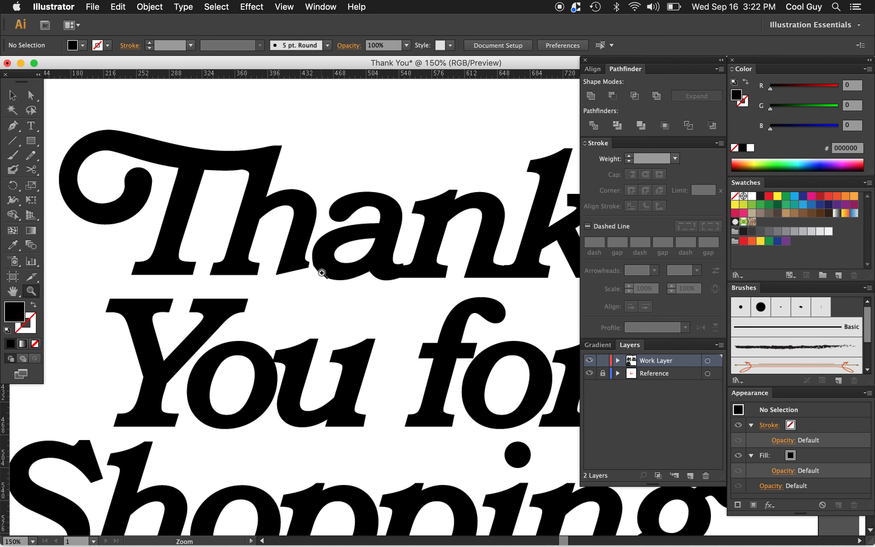
{"action": "key", "text": "p"}
{"action": "left_click", "coordinate": [308, 262], "text": "super"}
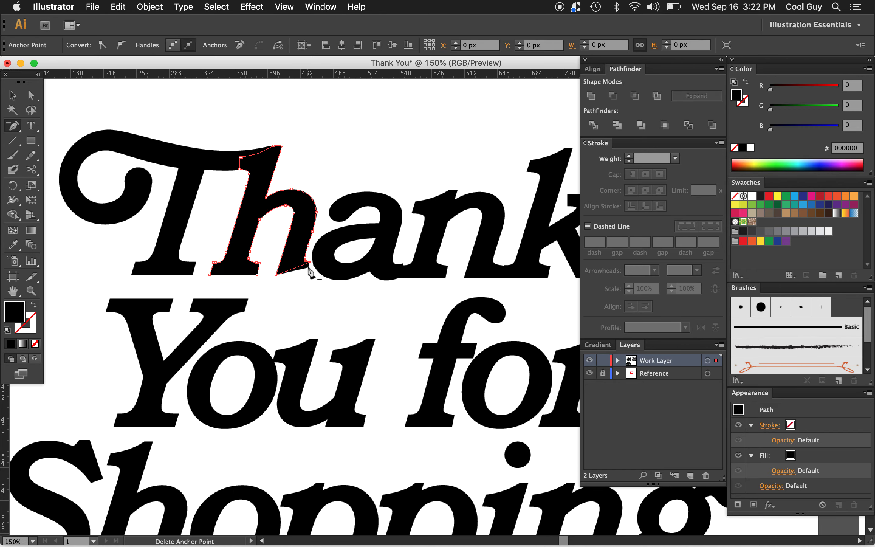
{"action": "left_click", "coordinate": [308, 262]}
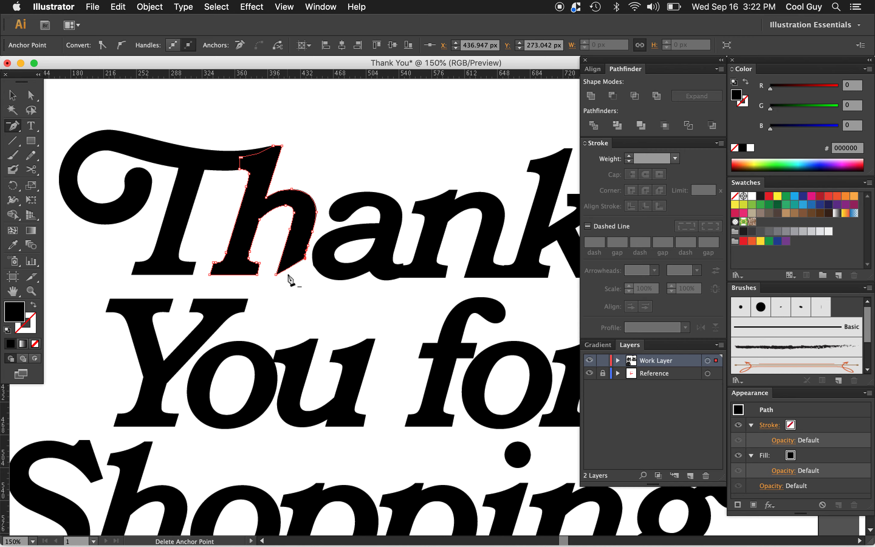
{"action": "left_click", "coordinate": [367, 307], "text": "super"}
Draw a circle below the h's cut leg and swap its fill and stroke so it is an unfilled 1 px black outline.
{"action": "key", "text": "z"}
{"action": "left_click", "coordinate": [381, 307], "text": "alt"}
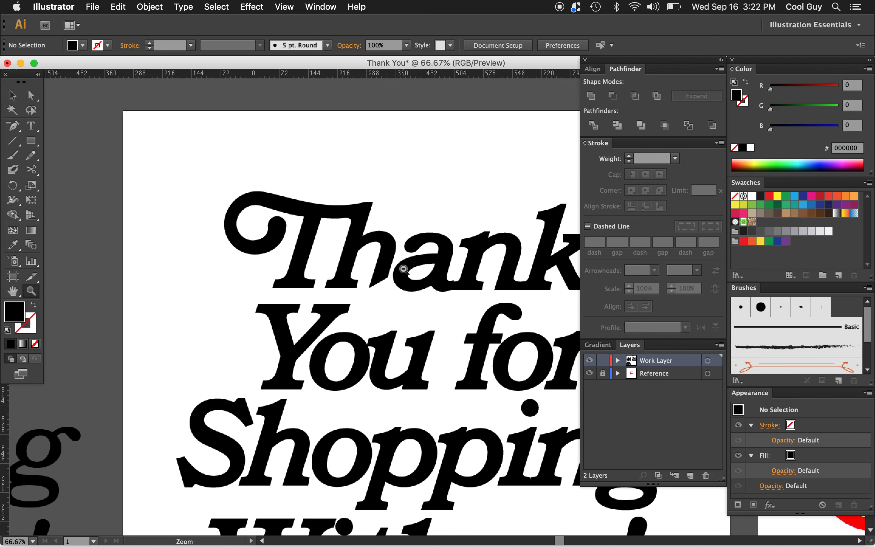
{"action": "left_click", "coordinate": [404, 269], "text": "alt"}
{"action": "left_click", "coordinate": [407, 300], "text": "alt"}
{"action": "scroll", "coordinate": [407, 300], "scroll_direction": "right", "scroll_amount": 6}
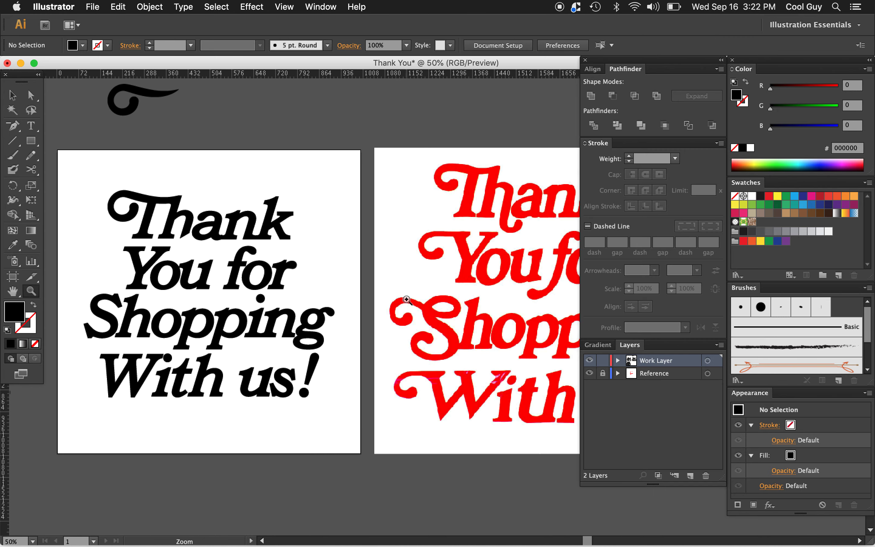
{"action": "scroll", "coordinate": [407, 299], "scroll_direction": "right", "scroll_amount": 3}
{"action": "scroll", "coordinate": [407, 300], "scroll_direction": "left", "scroll_amount": 3}
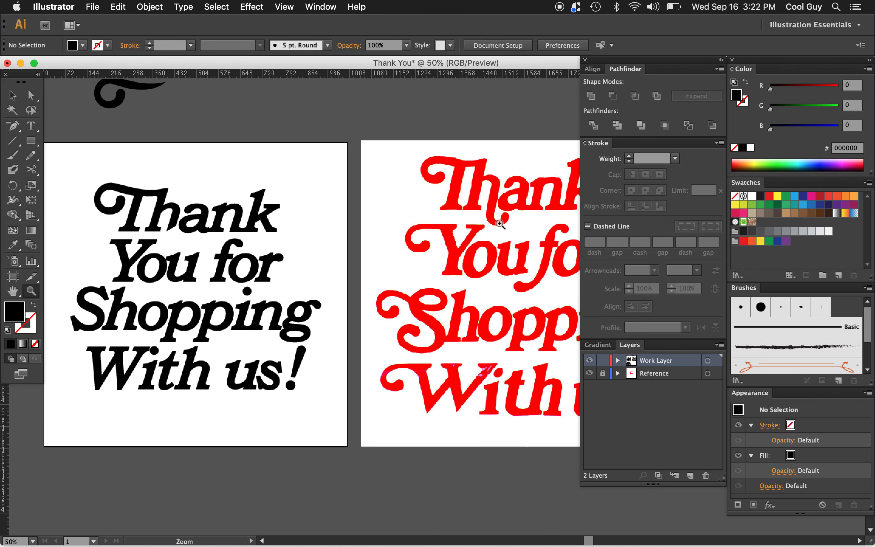
{"action": "left_click", "coordinate": [222, 225]}
{"action": "left_click", "coordinate": [407, 313]}
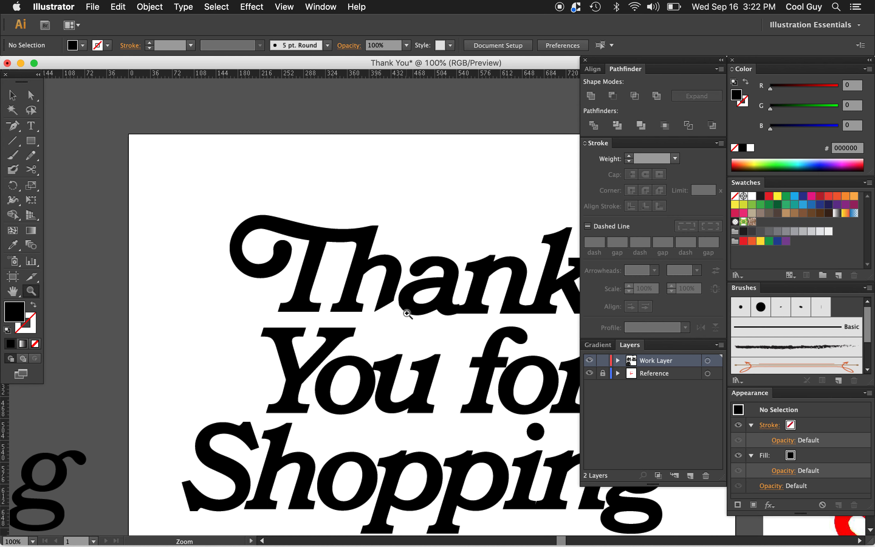
{"action": "key", "text": "l"}
{"action": "mouse_move", "coordinate": [390, 288]}
{"action": "left_mouse_down"}
{"action": "mouse_move", "coordinate": [443, 340]}
{"action": "mouse_move", "coordinate": [428, 333]}
{"action": "left_mouse_up"}
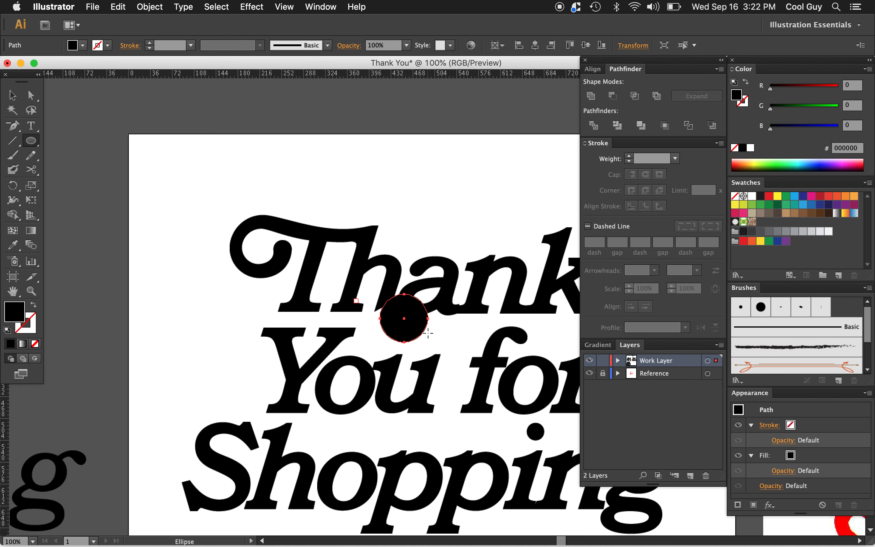
{"action": "left_click", "coordinate": [34, 305]}
Cut the circle at its left and right anchor points with the Scissors and delete the upper half.
{"action": "key", "text": "c"}
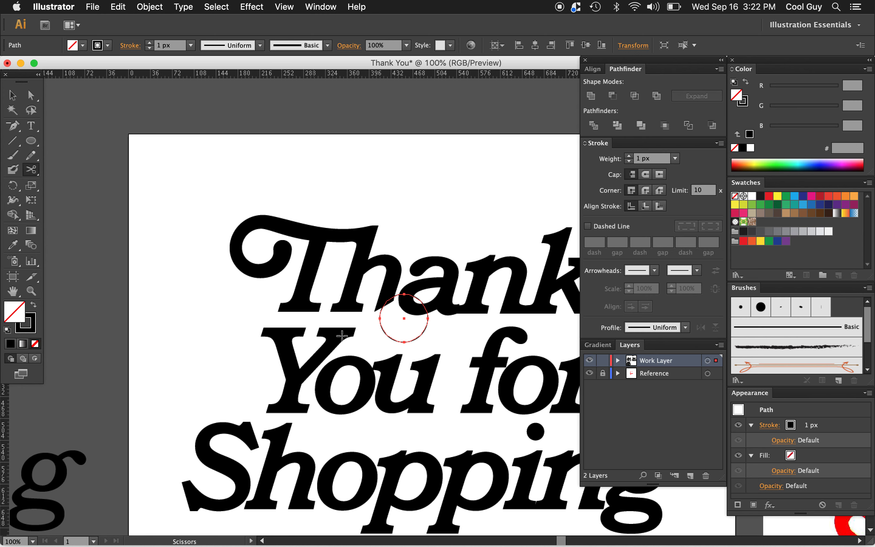
{"action": "left_click", "coordinate": [379, 319]}
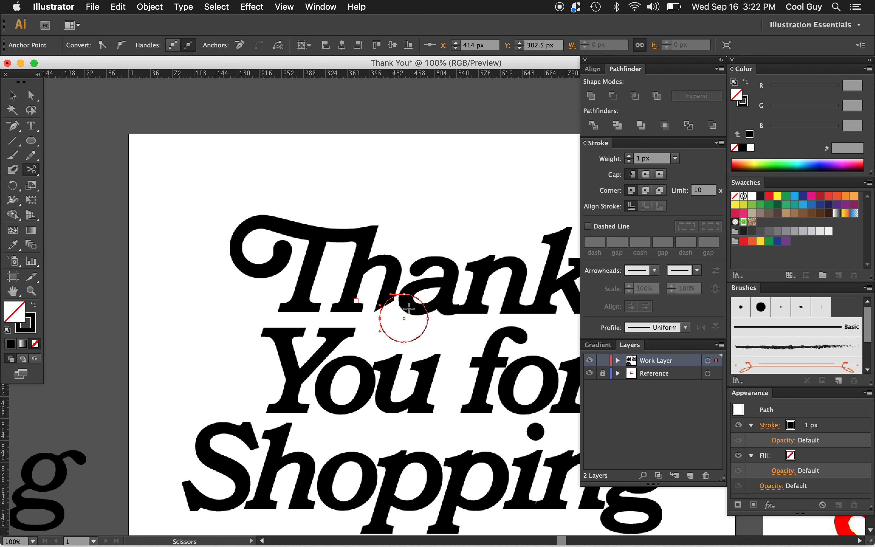
{"action": "left_click", "coordinate": [428, 318]}
{"action": "key", "text": "v"}
{"action": "left_click", "coordinate": [397, 297]}
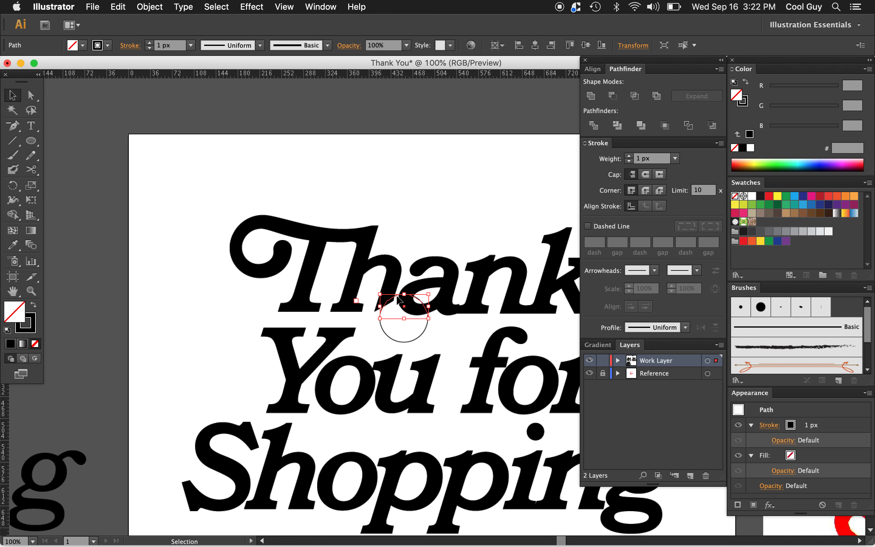
{"action": "key", "text": "Delete"}
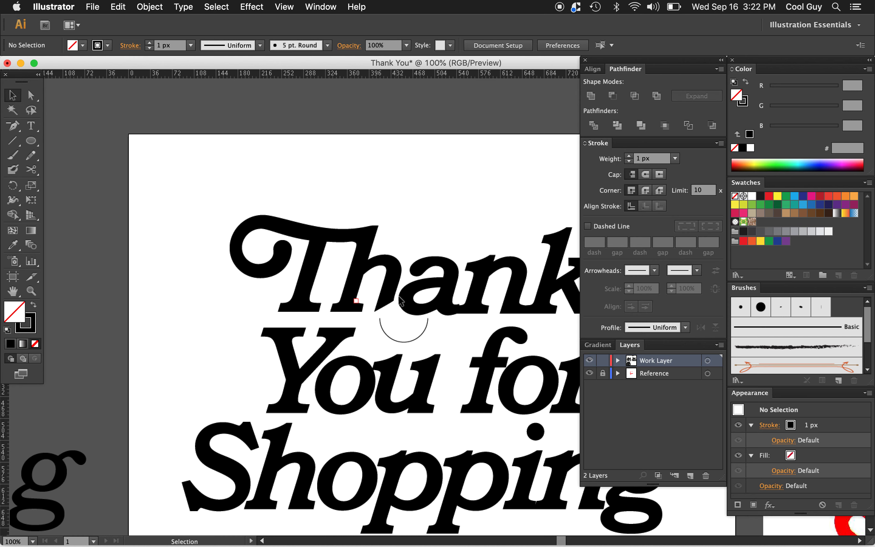
Reposition the remaining half-circle below the h's leg, scale it down proportionally to about 70 percent, and deselect it.
{"action": "left_click", "coordinate": [424, 337]}
{"action": "key", "text": "shift+Right"}
{"action": "key", "text": "shift+Down"}
{"action": "key", "text": "shift+Left"}
{"action": "key", "text": "Up"}
{"action": "key", "text": "Up"}
{"action": "key", "text": "Up"}
{"action": "left_click_drag", "start_coordinate": [429, 336], "coordinate": [415, 336]}
{"action": "left_click", "coordinate": [447, 328]}
Rotate the half-circle below the h a few degrees clockwise, following the tail in the red reference lettering.
{"action": "key", "text": "z"}
{"action": "left_click", "coordinate": [453, 338], "text": "alt"}
{"action": "left_click", "coordinate": [453, 337], "text": "alt"}
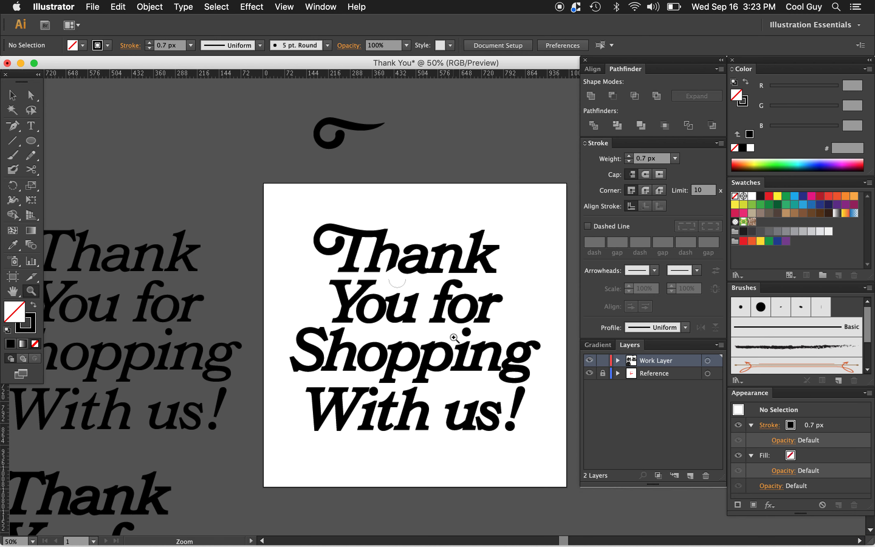
{"action": "scroll", "coordinate": [454, 337], "scroll_direction": "right", "scroll_amount": 10}
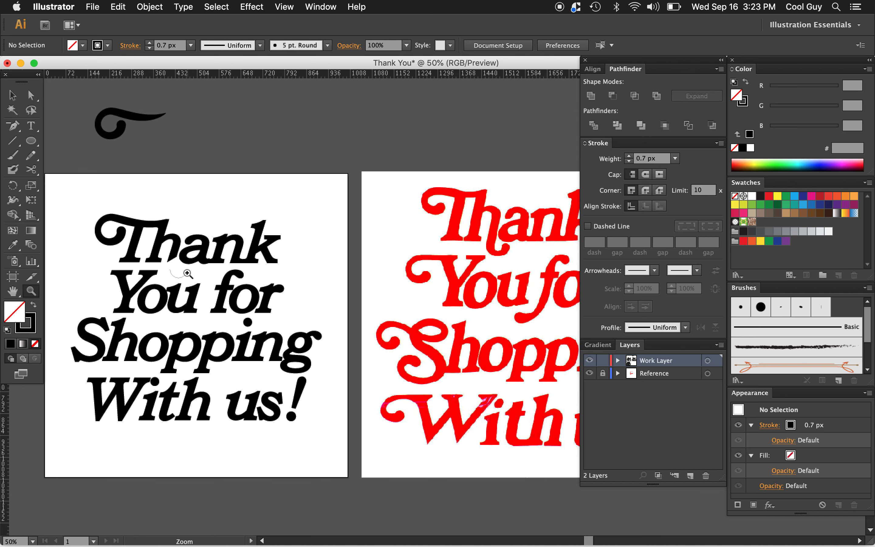
{"action": "left_click", "coordinate": [195, 274]}
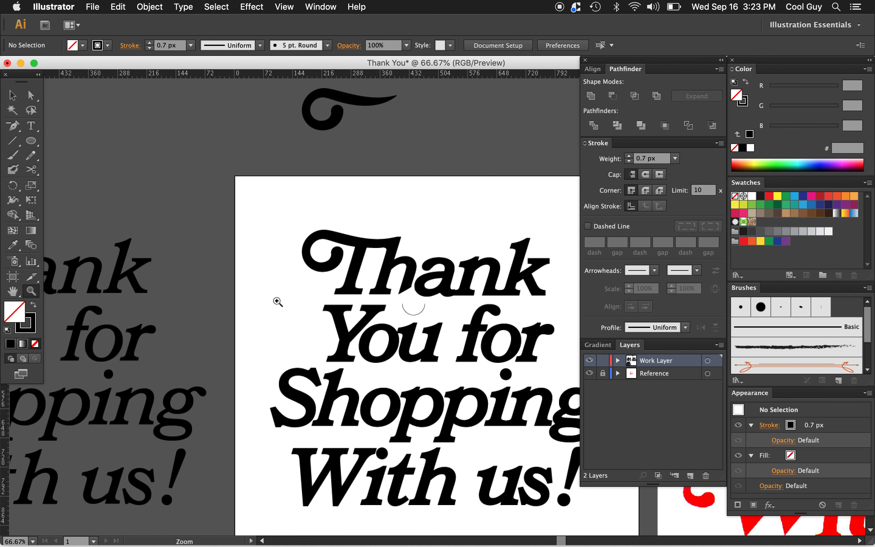
{"action": "left_click", "coordinate": [435, 314]}
{"action": "left_click", "coordinate": [428, 310]}
{"action": "key", "text": "p"}
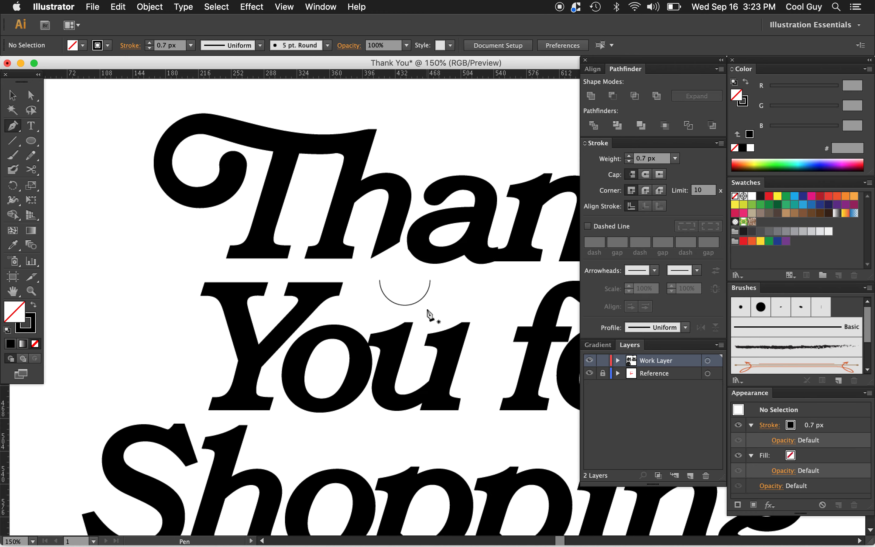
{"action": "key", "text": "v"}
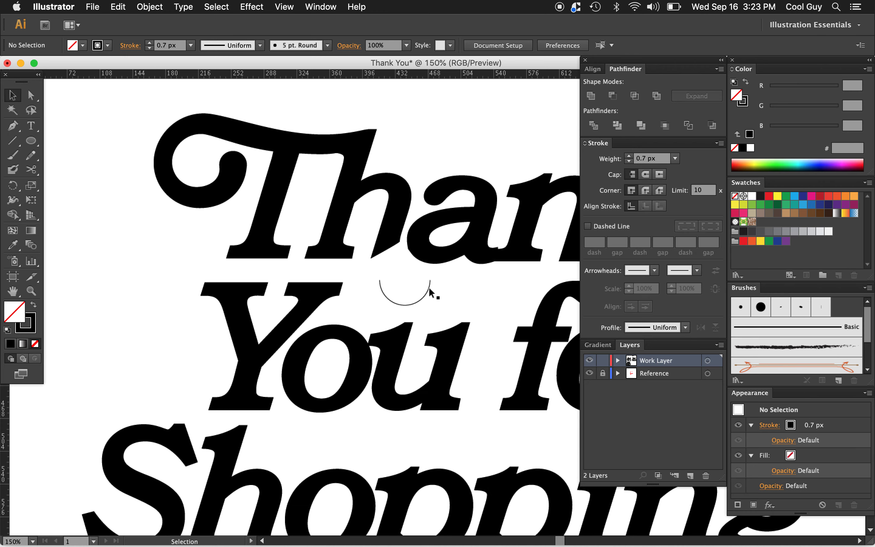
{"action": "left_click", "coordinate": [429, 289]}
{"action": "left_click_drag", "start_coordinate": [436, 277], "coordinate": [436, 281]}
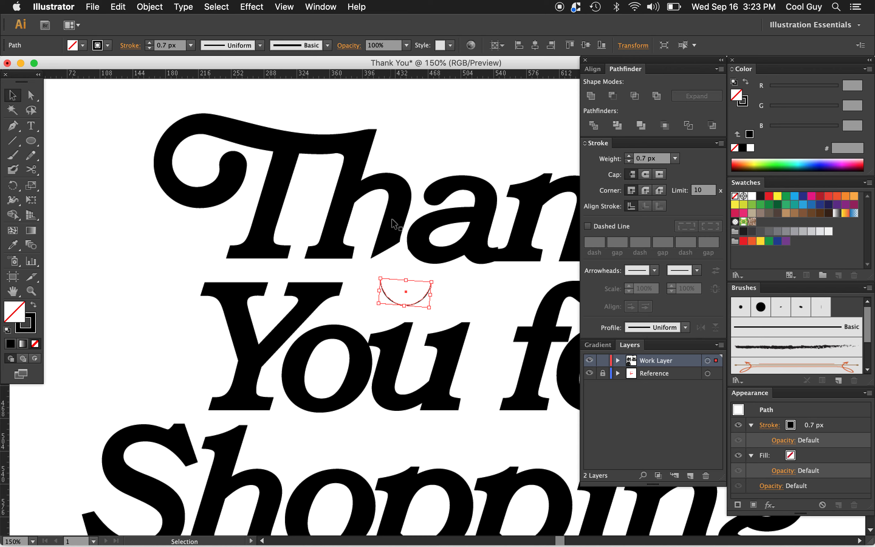
Extend the arc from its left end up into the h's leg with the Pen tool and smooth the joining anchor point.
{"action": "key", "text": "p"}
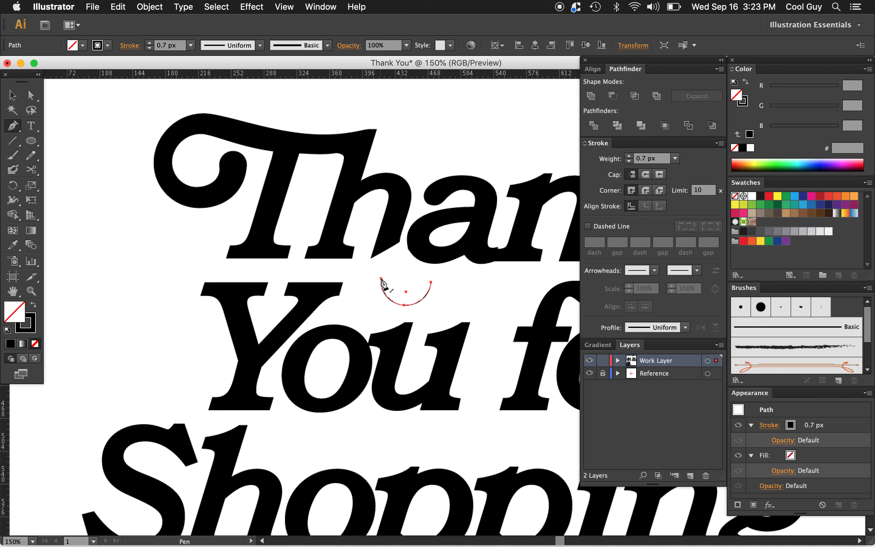
{"action": "left_click", "coordinate": [381, 279]}
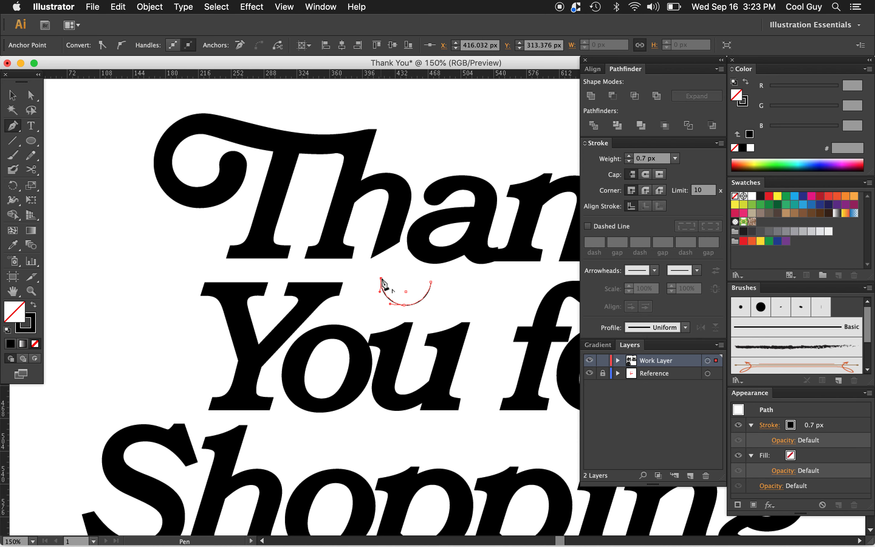
{"action": "left_click", "coordinate": [393, 222]}
{"action": "key", "text": "shift+c"}
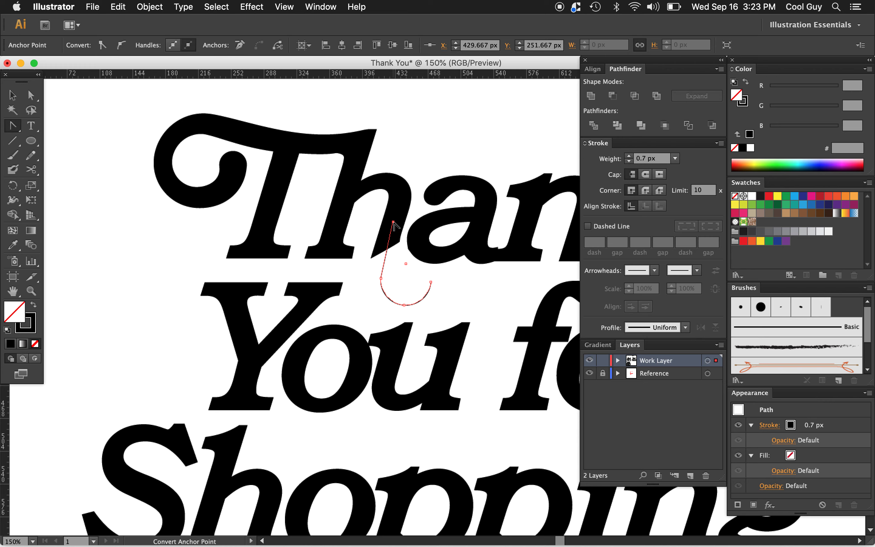
{"action": "mouse_move", "coordinate": [381, 278]}
{"action": "left_mouse_down"}
{"action": "mouse_move", "coordinate": [382, 289]}
{"action": "mouse_move", "coordinate": [385, 253]}
{"action": "mouse_move", "coordinate": [385, 261]}
{"action": "left_mouse_up"}
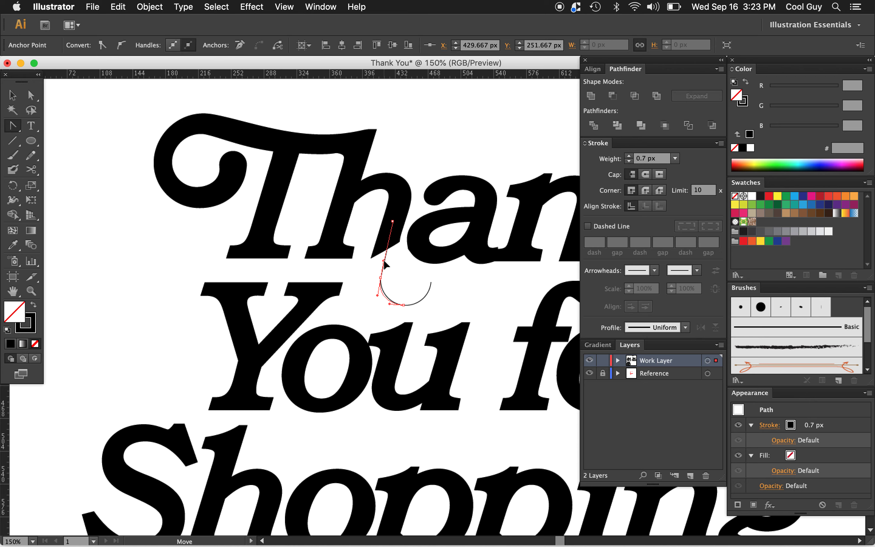
{"action": "key", "text": "v"}
{"action": "left_click", "coordinate": [464, 290]}
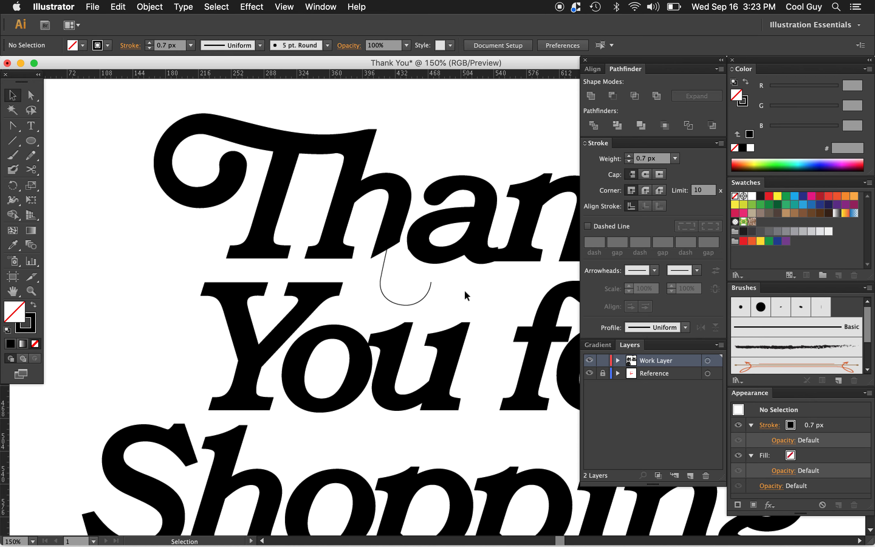
Give the hook-shaped tail path a round cap and a round join.
{"action": "left_click", "coordinate": [428, 291]}
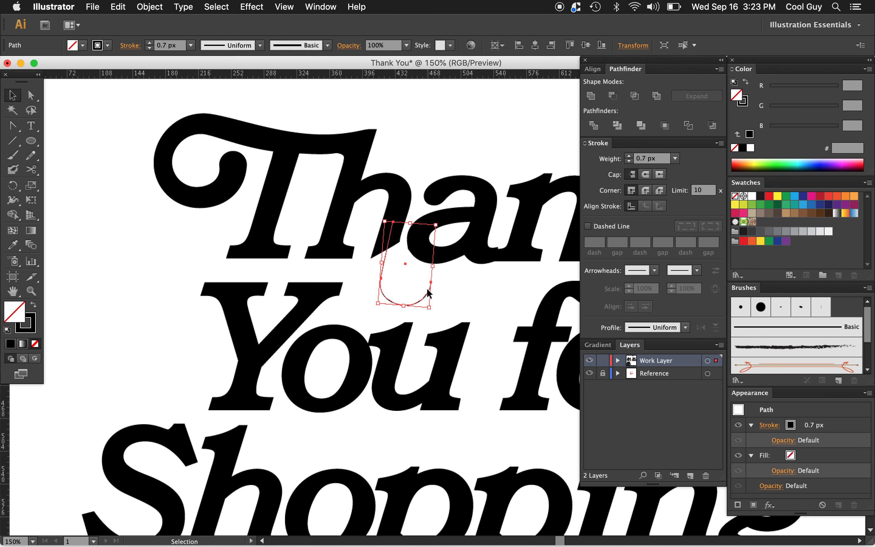
{"action": "left_click", "coordinate": [647, 175]}
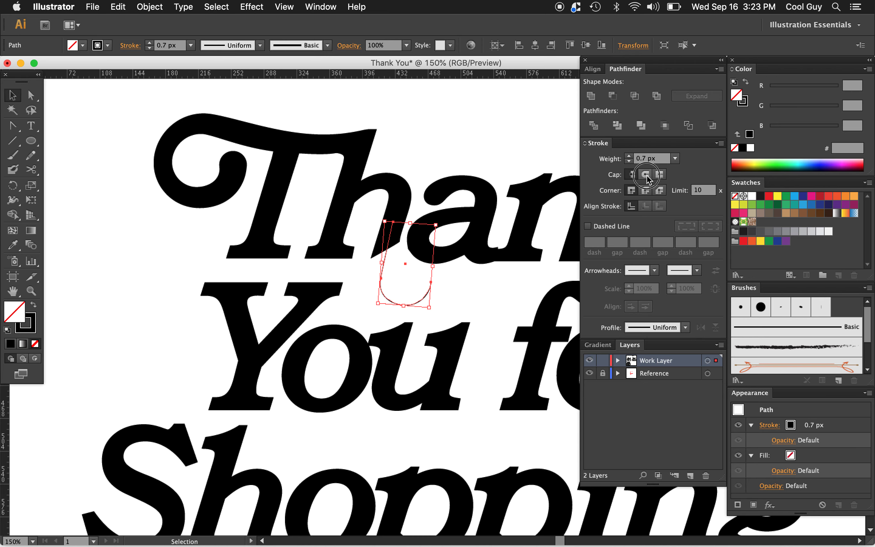
{"action": "left_click", "coordinate": [646, 191]}
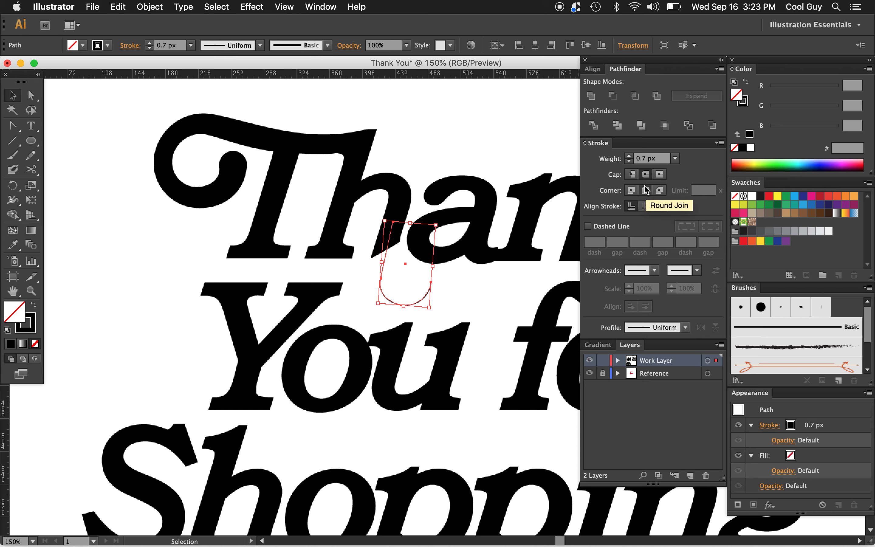
Thicken the tail path with the Width tool at its curled end, left bend and top to match the h's leg, and deselect it.
{"action": "key", "text": "shift+w"}
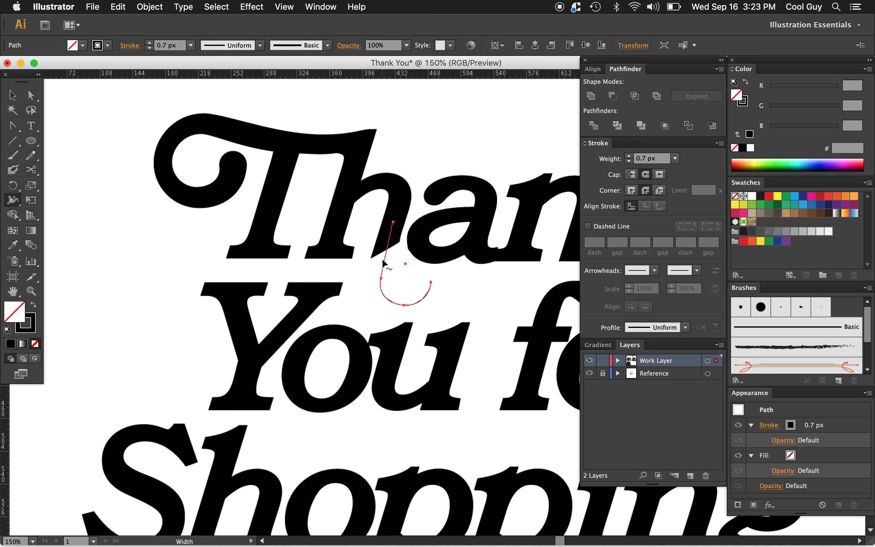
{"action": "left_click_drag", "start_coordinate": [441, 285], "coordinate": [442, 288]}
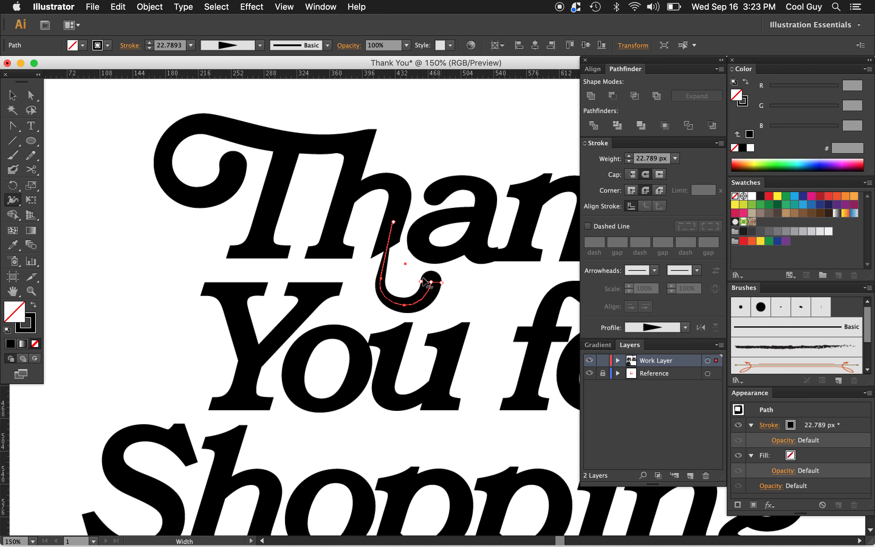
{"action": "left_click_drag", "start_coordinate": [382, 283], "coordinate": [392, 279]}
{"action": "left_click_drag", "start_coordinate": [394, 224], "coordinate": [404, 224]}
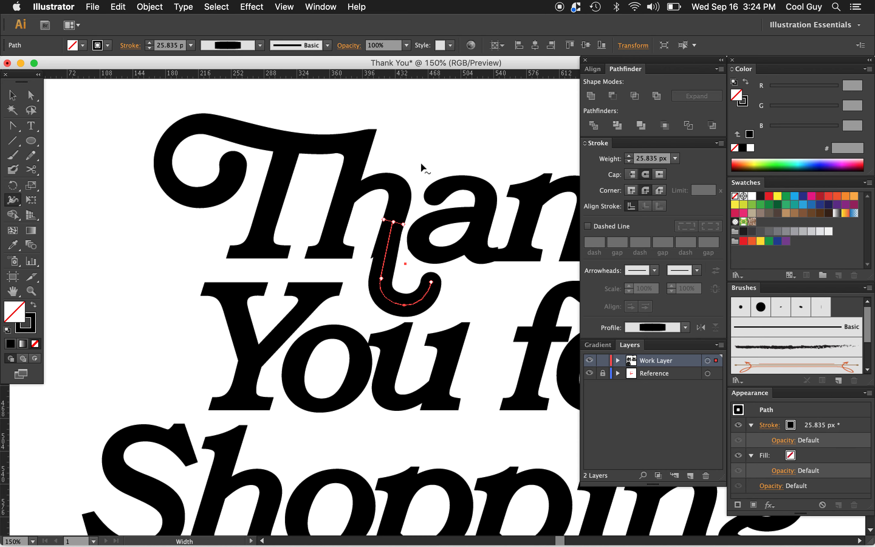
{"action": "key", "text": "a"}
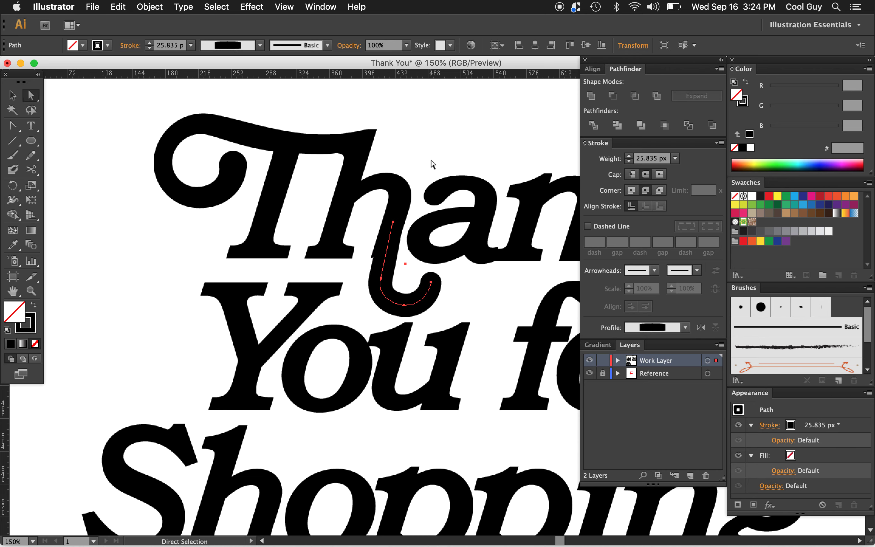
{"action": "left_click", "coordinate": [434, 165]}
Narrow the stroke at the lowest point of the h's tail curve with the Width tool, after comparing it with the red reference.
{"action": "key", "text": "z"}
{"action": "left_click", "coordinate": [455, 249], "text": "alt"}
{"action": "left_click", "coordinate": [455, 248], "text": "alt"}
{"action": "scroll", "coordinate": [419, 306], "scroll_direction": "right", "scroll_amount": 2}
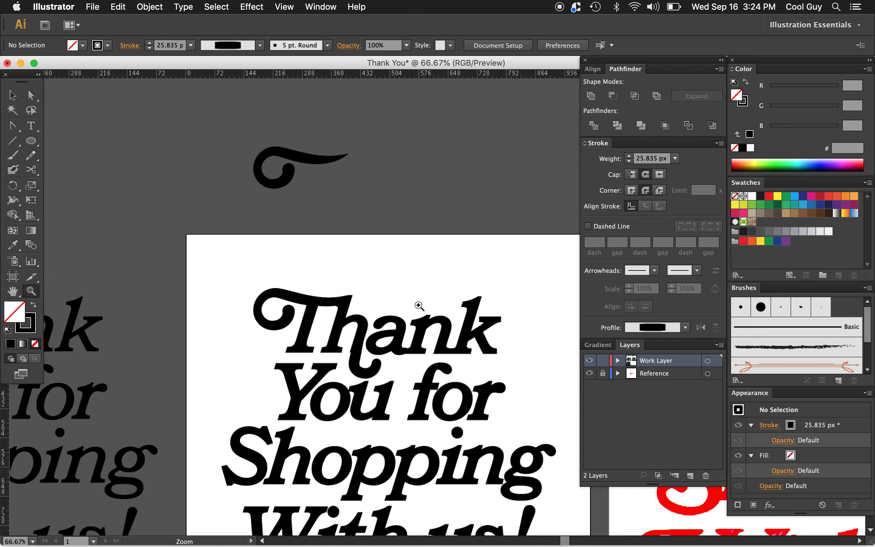
{"action": "scroll", "coordinate": [419, 306], "scroll_direction": "right", "scroll_amount": 6}
{"action": "scroll", "coordinate": [419, 306], "scroll_direction": "down", "scroll_amount": 2}
{"action": "scroll", "coordinate": [419, 306], "scroll_direction": "left", "scroll_amount": 2}
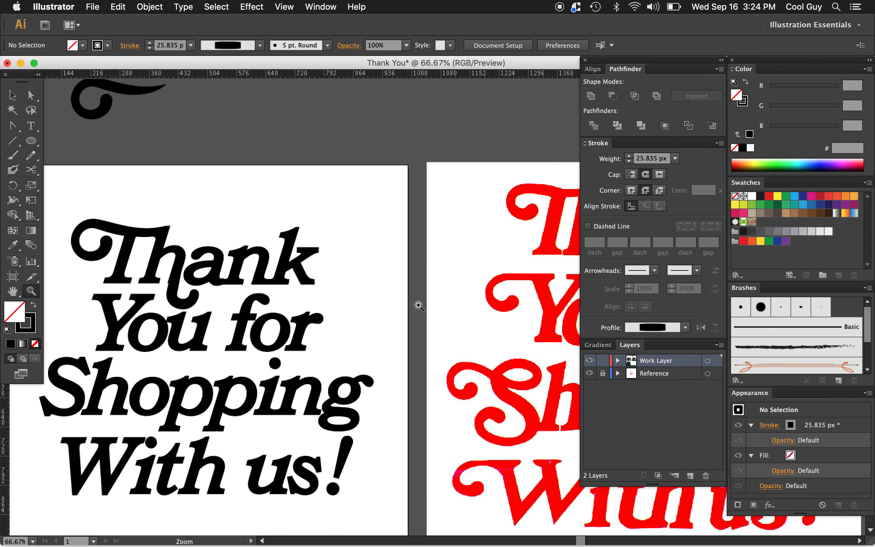
{"action": "left_click", "coordinate": [227, 288]}
{"action": "left_click", "coordinate": [422, 325]}
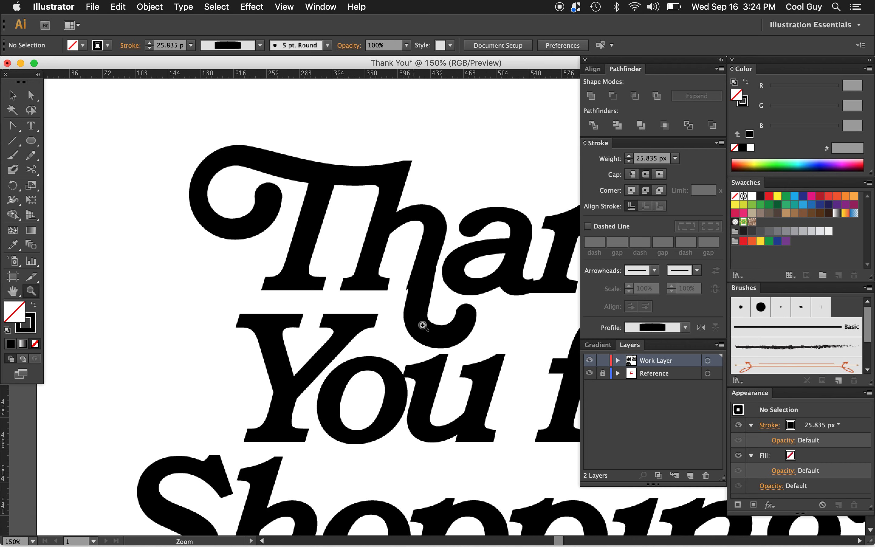
{"action": "key", "text": "shift+w"}
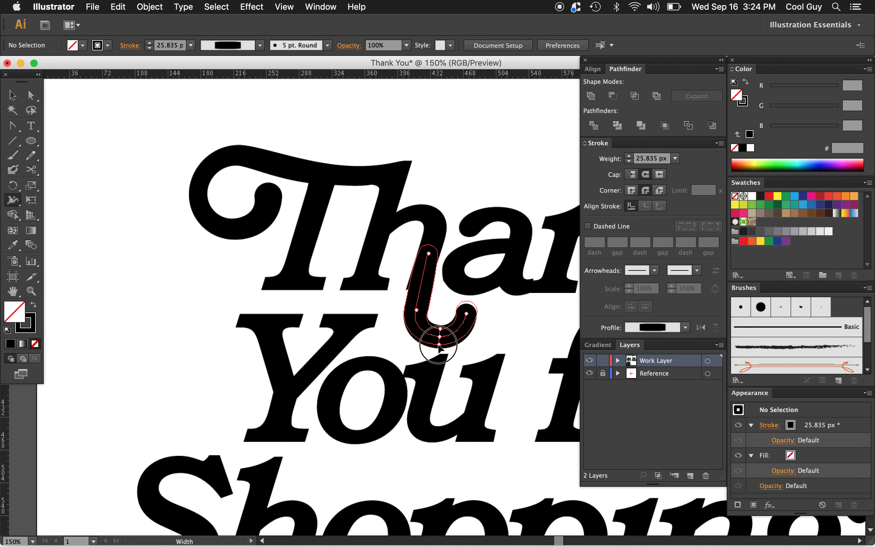
{"action": "left_click_drag", "start_coordinate": [438, 346], "coordinate": [439, 346]}
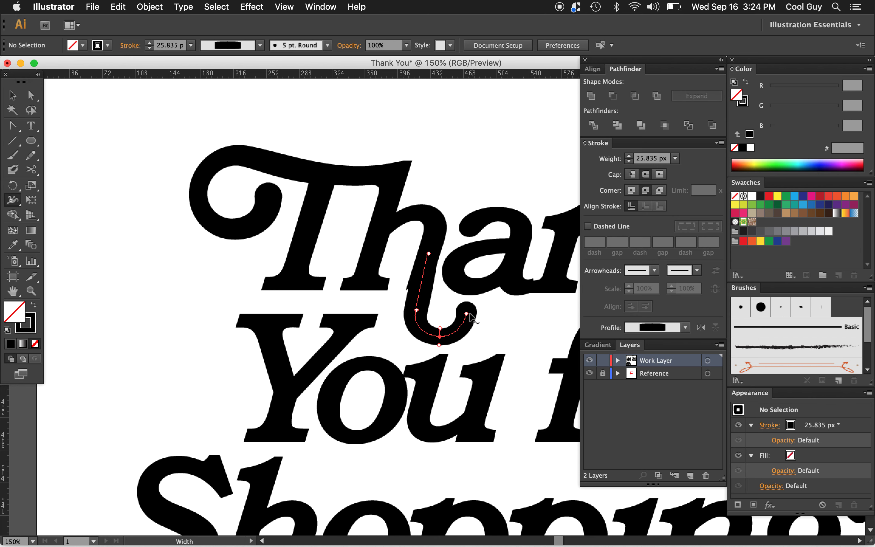
Widen the stroke at the curled end of the h's tail, nudge the tail's lower anchor points 3 px left, and deselect.
{"action": "left_click_drag", "start_coordinate": [476, 314], "coordinate": [478, 315]}
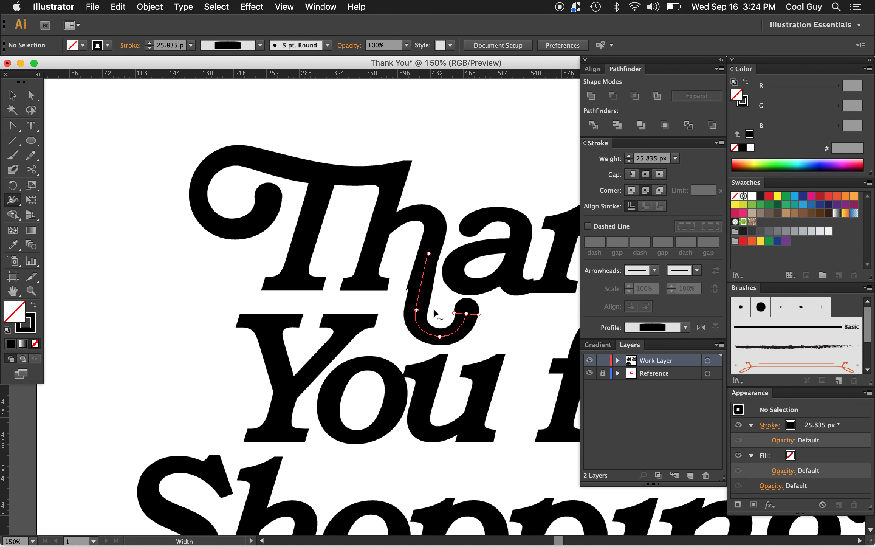
{"action": "key", "text": "a"}
{"action": "left_click", "coordinate": [425, 336]}
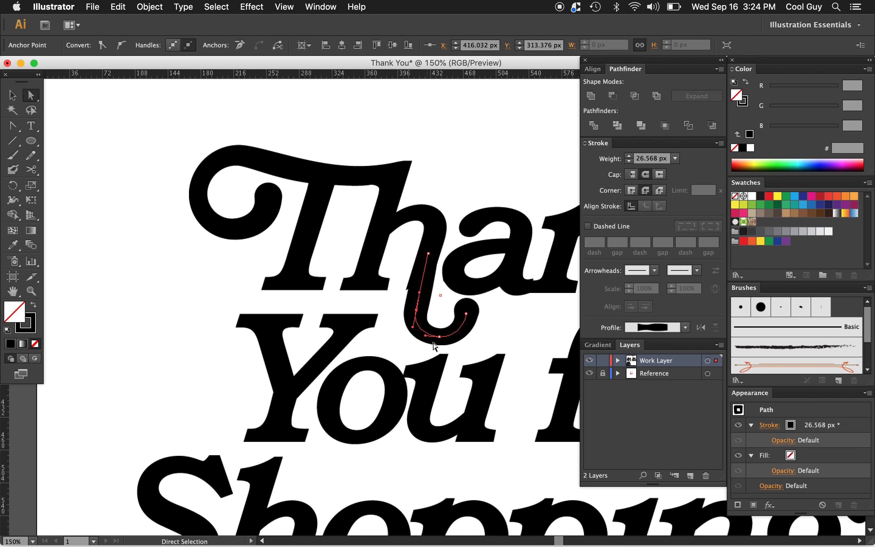
{"action": "left_click", "coordinate": [439, 337], "text": "shift"}
{"action": "left_click", "coordinate": [465, 313], "text": "shift"}
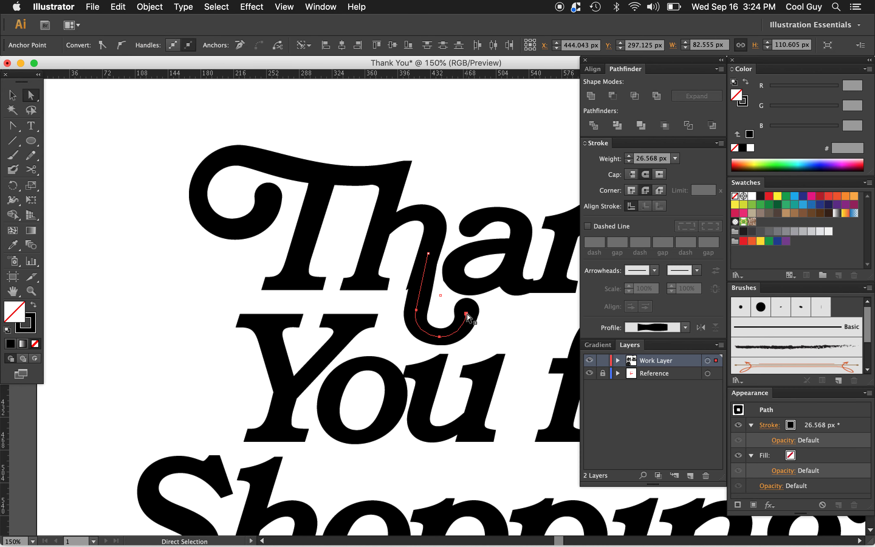
{"action": "key", "text": "Left"}
{"action": "key", "text": "Left"}
{"action": "key", "text": "Left"}
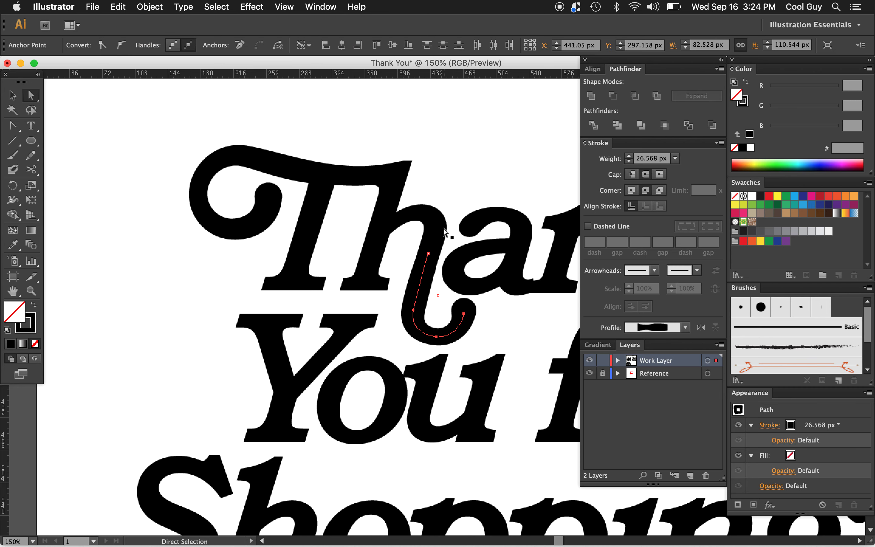
{"action": "left_click", "coordinate": [428, 254]}
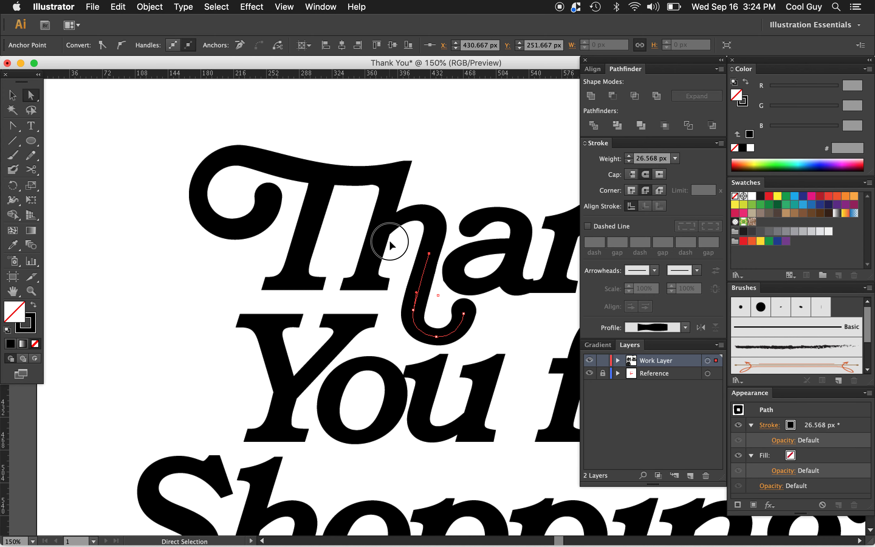
{"action": "key", "text": "super+shift+a"}
Place a copy of the customized "Th" with its swash and tail above the artboard as a backup.
{"action": "key", "text": "z"}
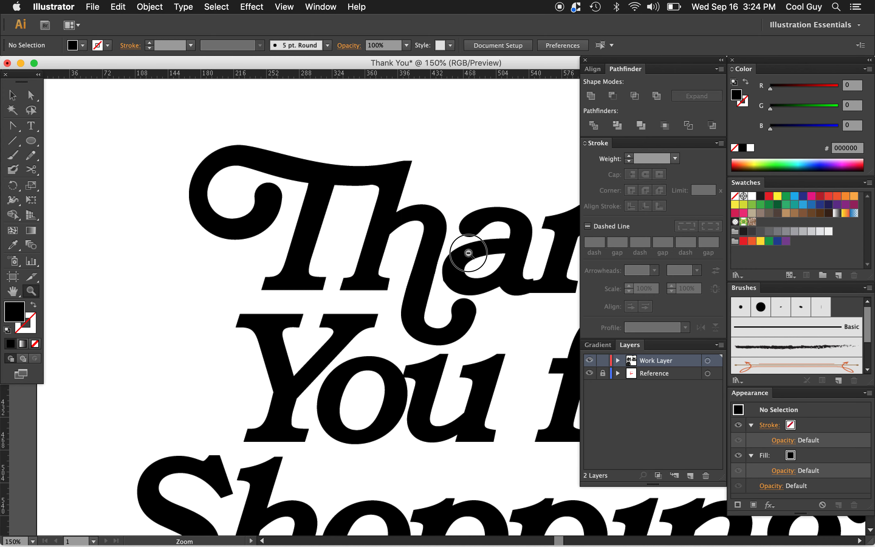
{"action": "left_click", "coordinate": [468, 252], "text": "alt"}
{"action": "scroll", "coordinate": [443, 319], "scroll_direction": "right", "scroll_amount": 5}
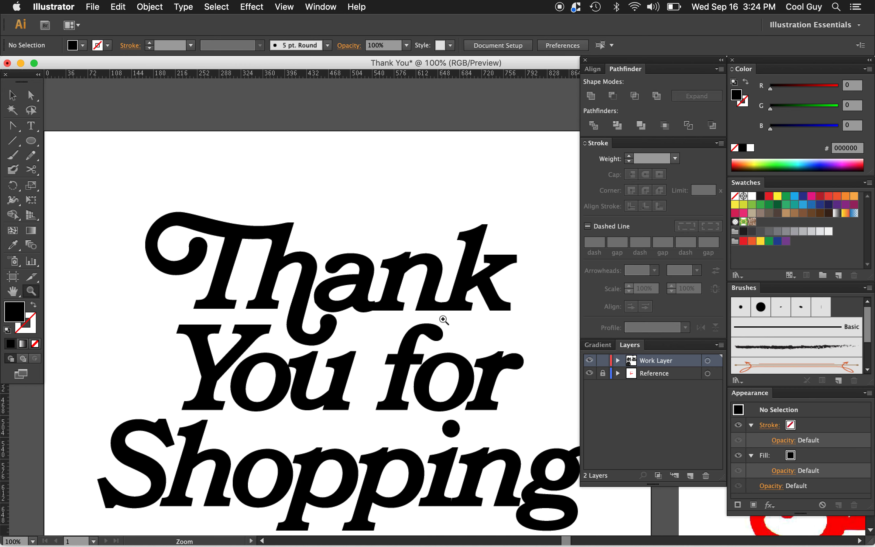
{"action": "left_click", "coordinate": [448, 327], "text": "alt"}
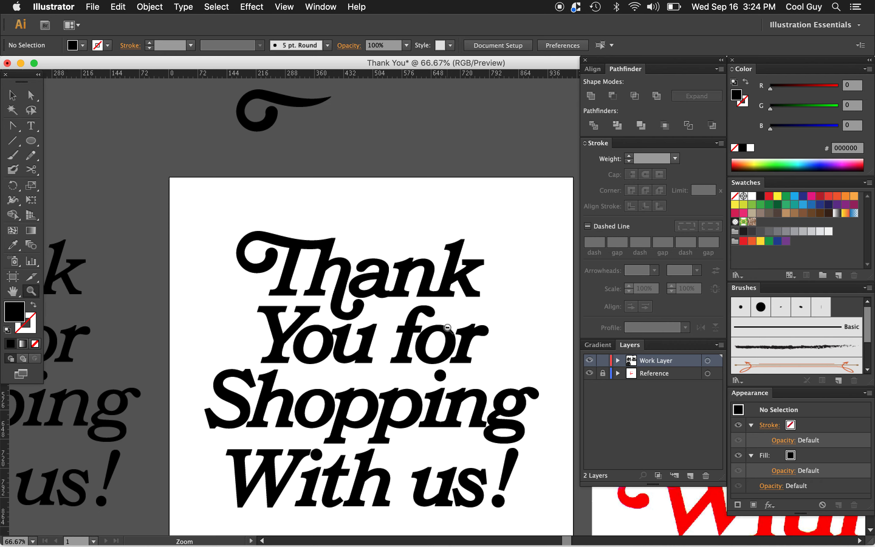
{"action": "left_click", "coordinate": [445, 324], "text": "alt"}
{"action": "left_click", "coordinate": [441, 296], "text": "alt"}
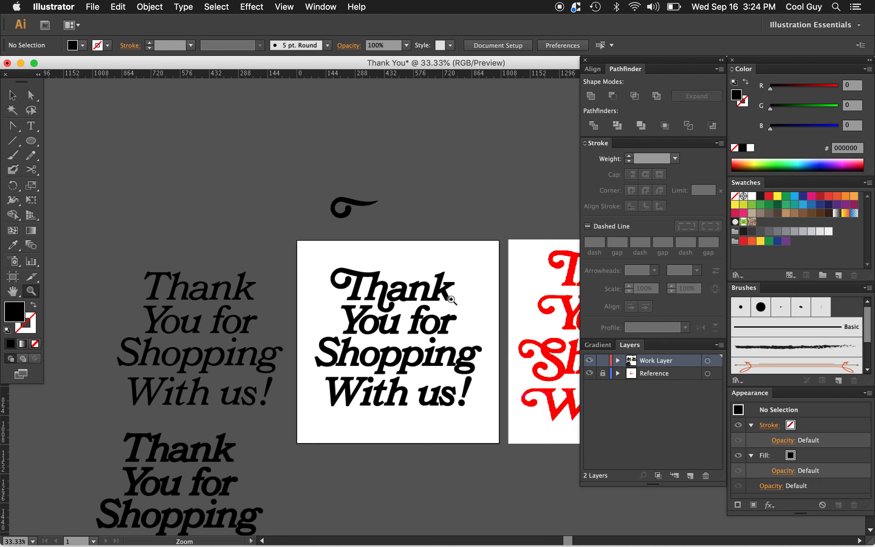
{"action": "left_click", "coordinate": [423, 287]}
{"action": "key", "text": "v"}
{"action": "left_click_drag", "start_coordinate": [292, 256], "coordinate": [374, 134]}
{"action": "left_click", "coordinate": [442, 151]}
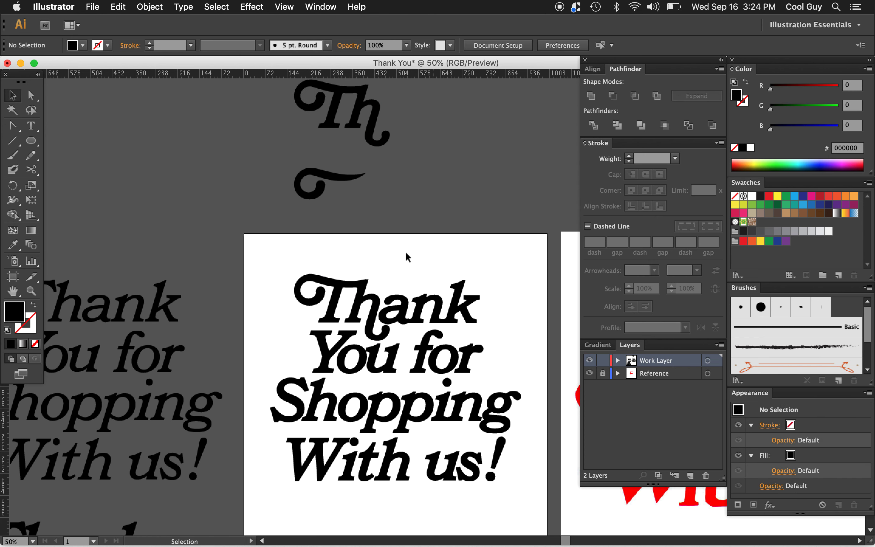
Expand the curled tail path into an outline and unite it with the h of "Thank".
{"action": "left_click", "coordinate": [373, 334]}
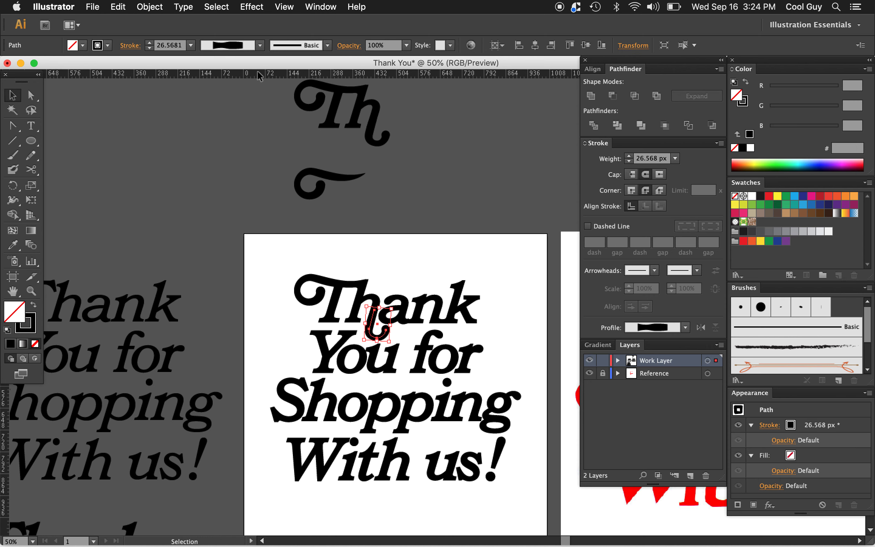
{"action": "left_click", "coordinate": [148, 11]}
{"action": "left_click", "coordinate": [171, 140]}
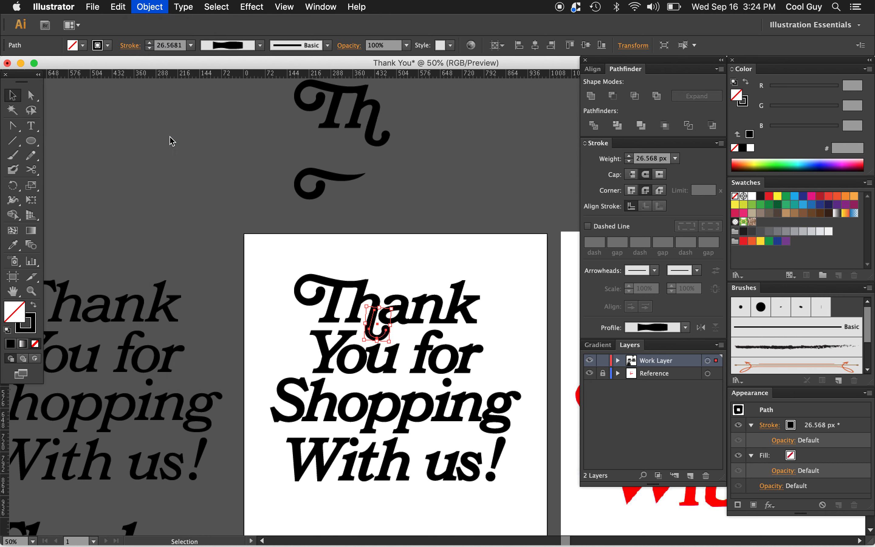
{"action": "left_click", "coordinate": [361, 298], "text": "shift"}
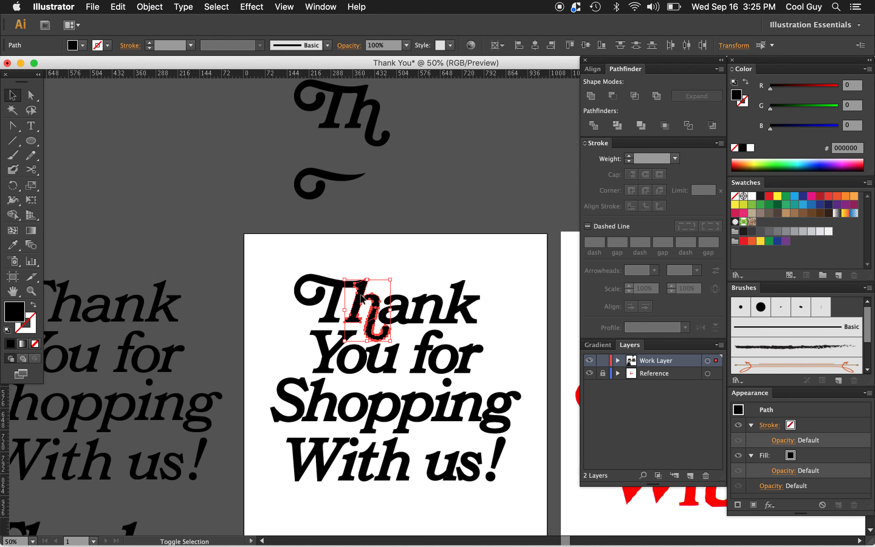
{"action": "left_click", "coordinate": [592, 96]}
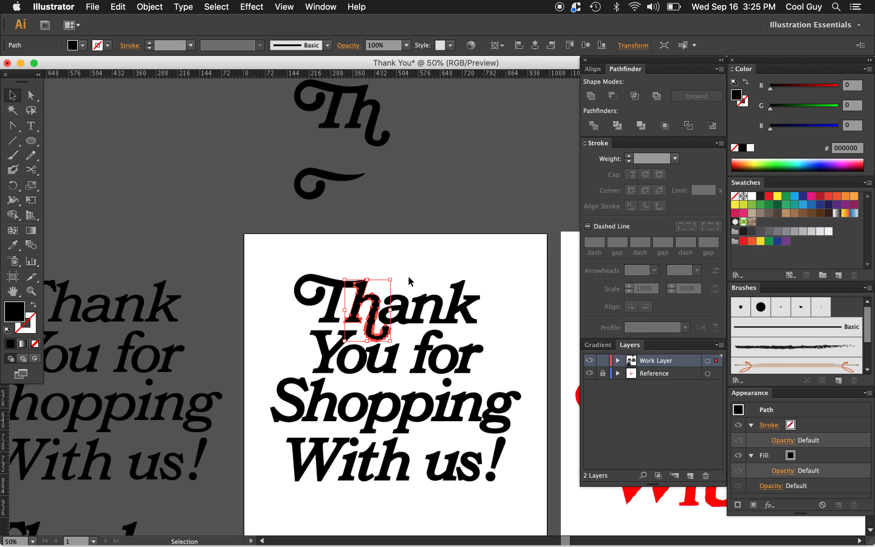
{"action": "left_click", "coordinate": [417, 271]}
{"action": "left_click_drag", "start_coordinate": [383, 312], "coordinate": [415, 248]}
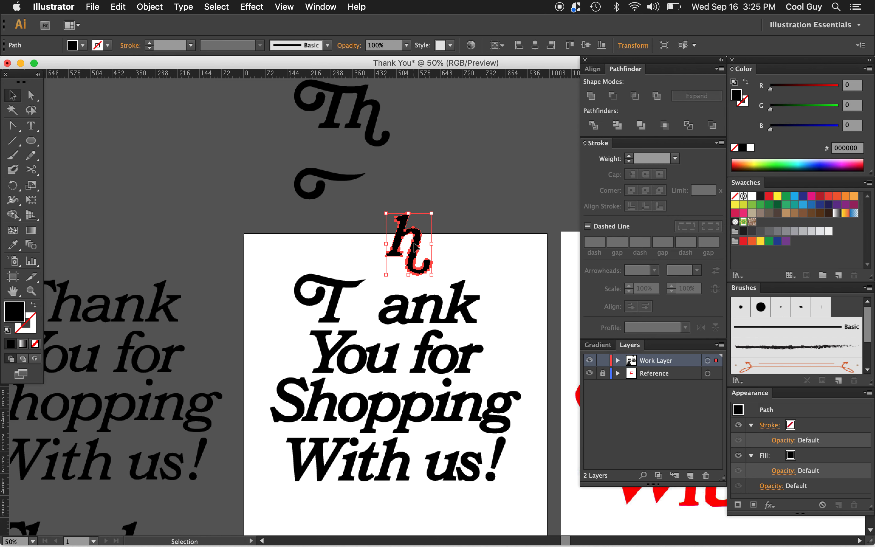
{"action": "key", "text": "super+z"}
{"action": "left_click", "coordinate": [457, 252]}
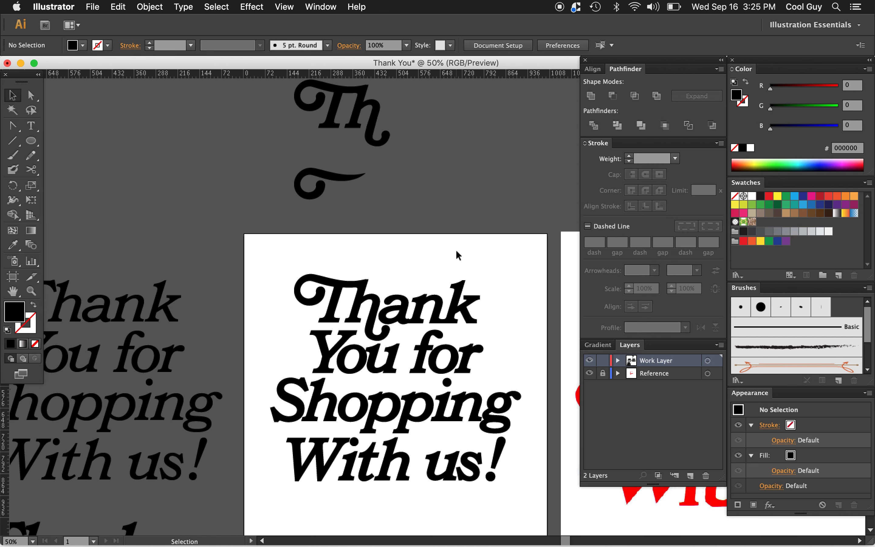
Unite the T, its top swash and the tailed h into one shape, and deselect it.
{"action": "left_click", "coordinate": [334, 298]}
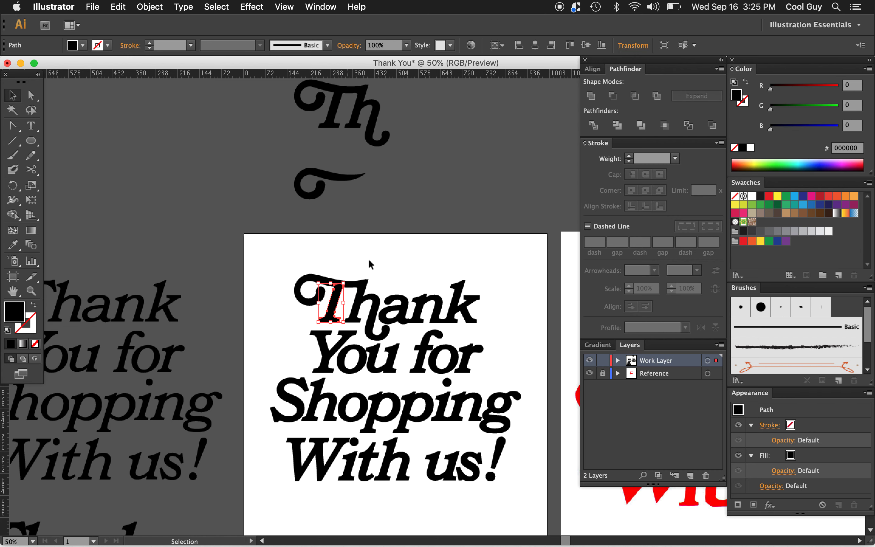
{"action": "left_click_drag", "start_coordinate": [286, 272], "coordinate": [372, 323]}
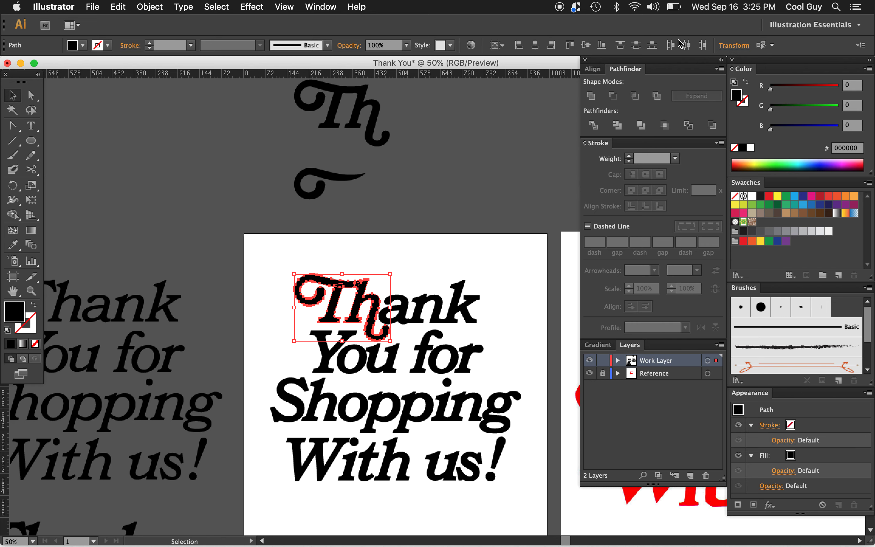
{"action": "left_click", "coordinate": [591, 96]}
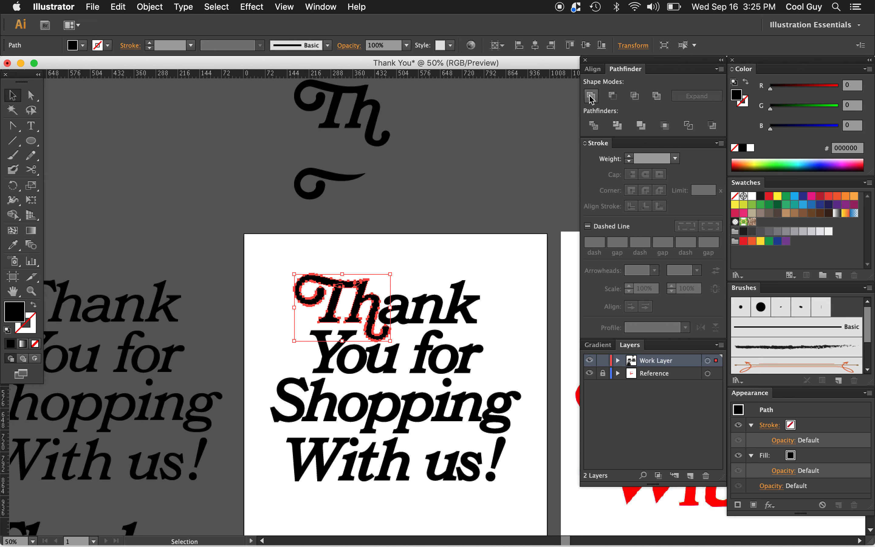
{"action": "left_click", "coordinate": [426, 252]}
Remove the diagonal leg of the k in "Thank" by deleting its anchor points, after comparing with the red reference.
{"action": "scroll", "coordinate": [425, 253], "scroll_direction": "right", "scroll_amount": 5}
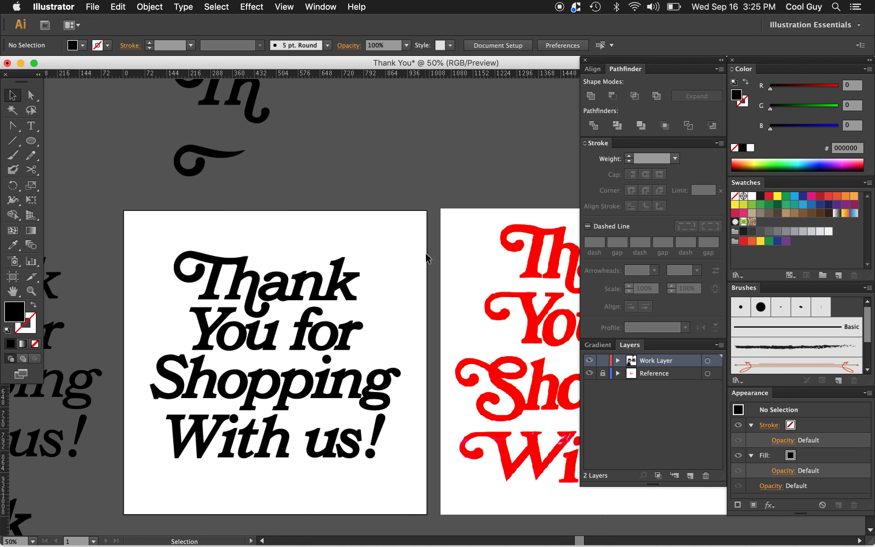
{"action": "scroll", "coordinate": [425, 252], "scroll_direction": "right", "scroll_amount": 5}
{"action": "scroll", "coordinate": [425, 252], "scroll_direction": "right", "scroll_amount": 1}
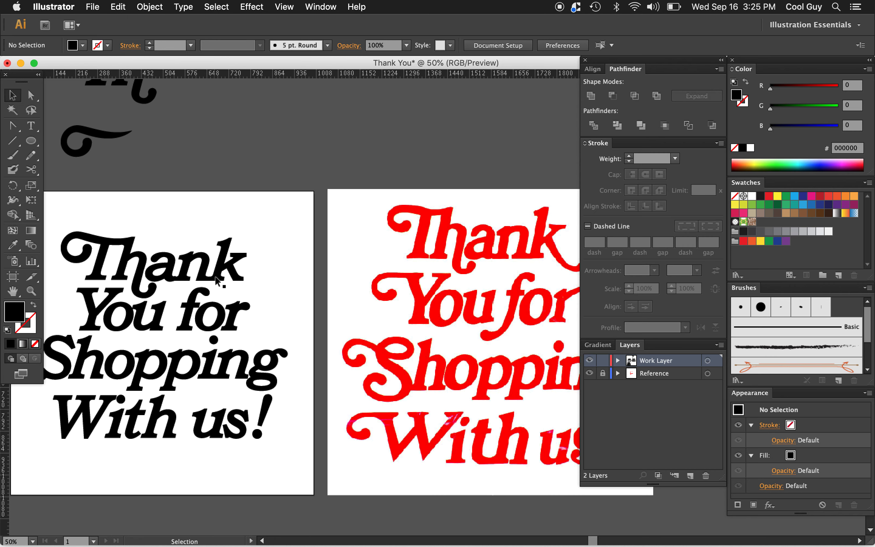
{"action": "scroll", "coordinate": [224, 279], "scroll_direction": "right", "scroll_amount": 5}
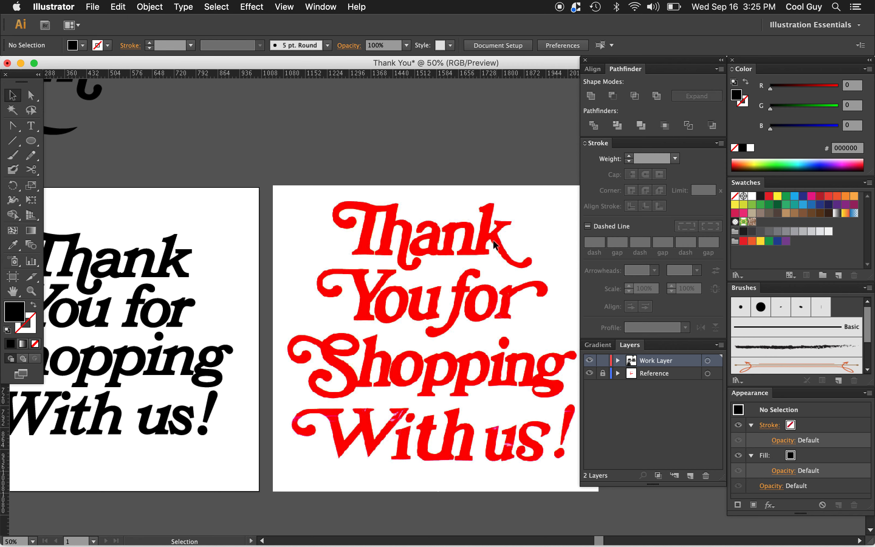
{"action": "key", "text": "z"}
{"action": "left_click", "coordinate": [211, 280]}
{"action": "left_click", "coordinate": [468, 337]}
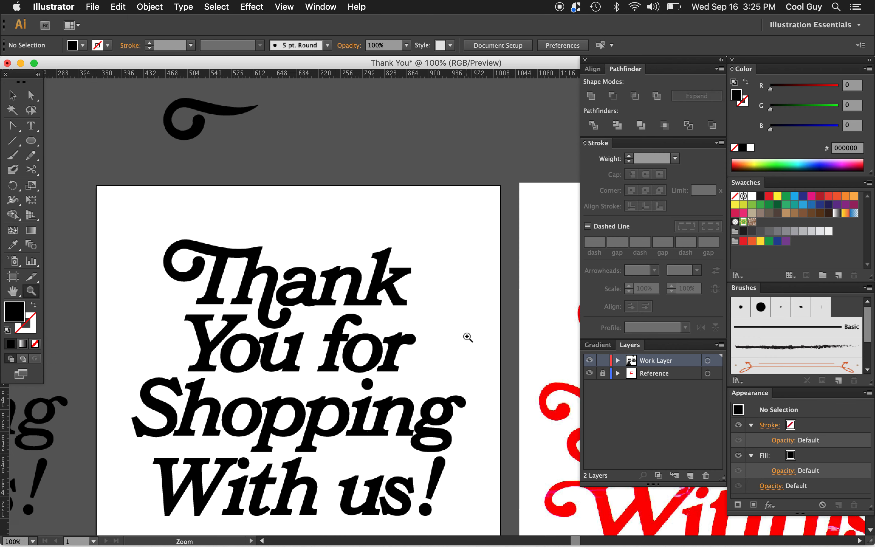
{"action": "left_click", "coordinate": [355, 269]}
{"action": "key", "text": "a"}
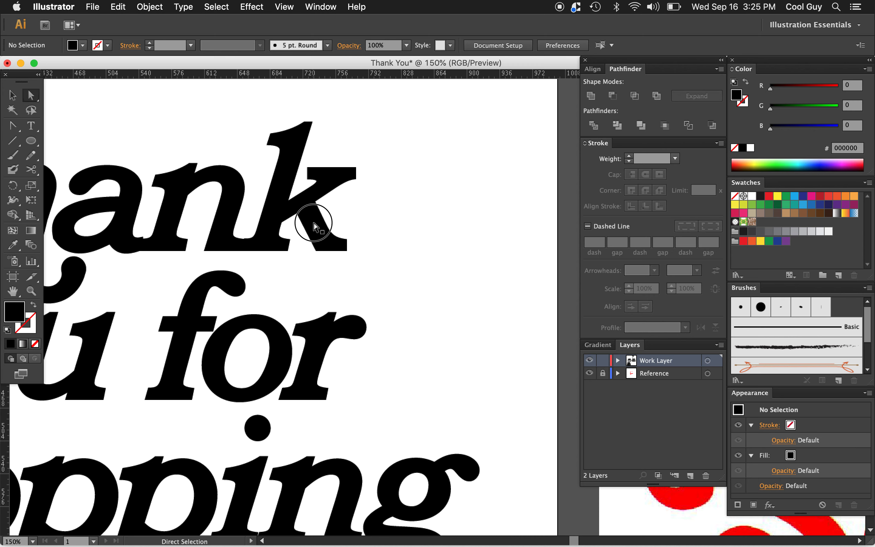
{"action": "left_click", "coordinate": [314, 226]}
{"action": "key", "text": "minus"}
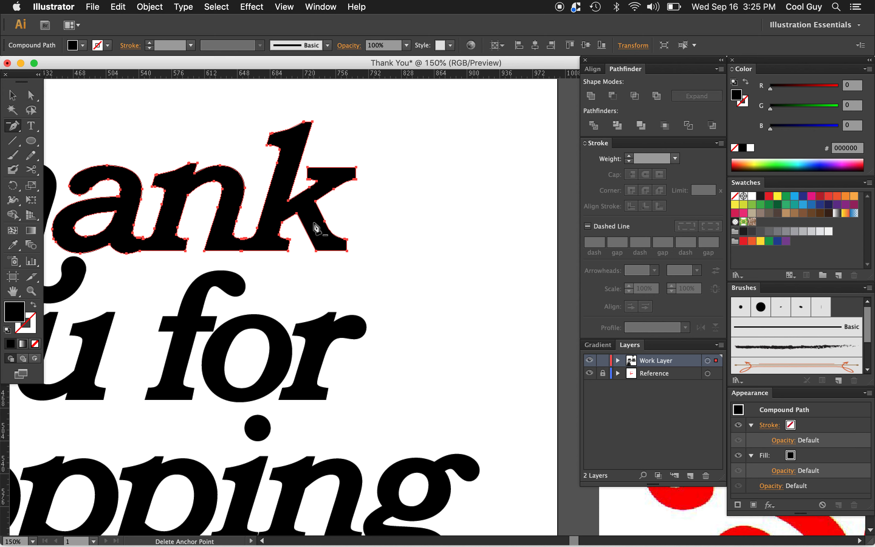
{"action": "left_click", "coordinate": [348, 249]}
{"action": "left_click", "coordinate": [347, 239]}
{"action": "left_click", "coordinate": [346, 240]}
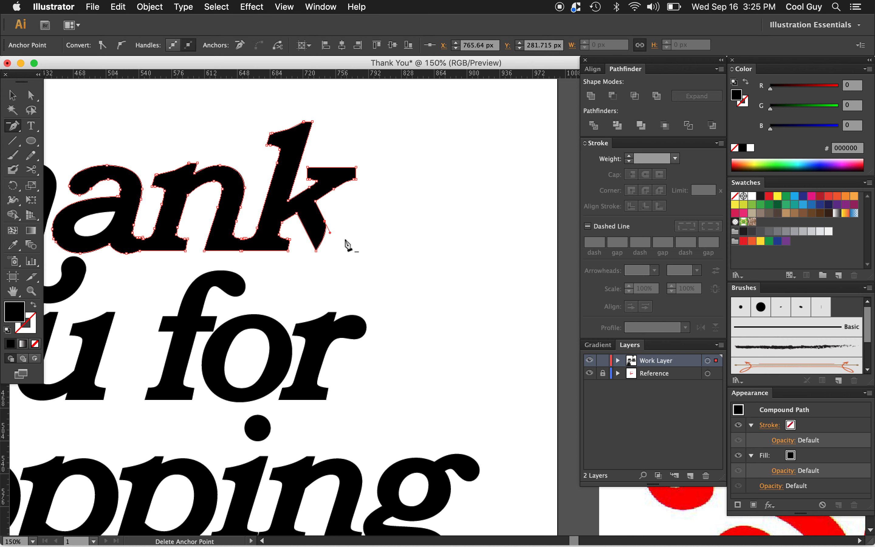
{"action": "left_click", "coordinate": [317, 249]}
{"action": "left_click", "coordinate": [316, 251]}
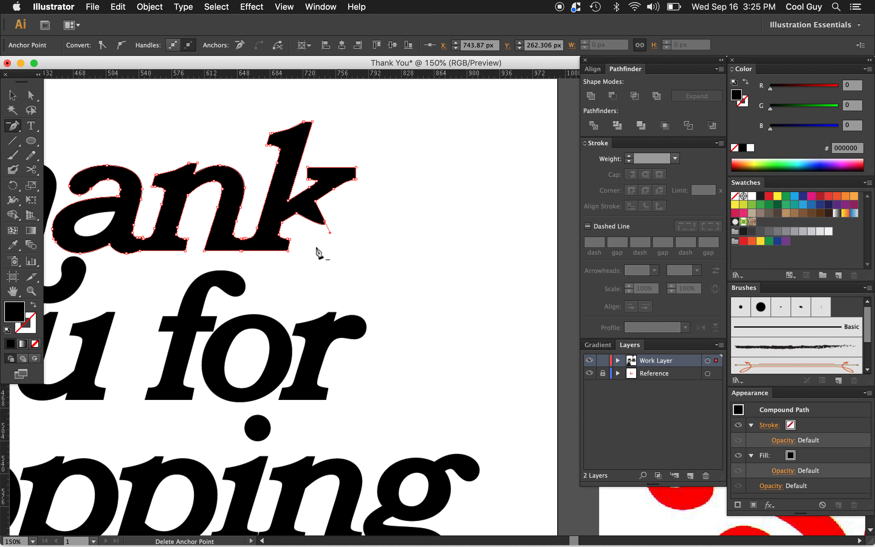
{"action": "left_click", "coordinate": [325, 223]}
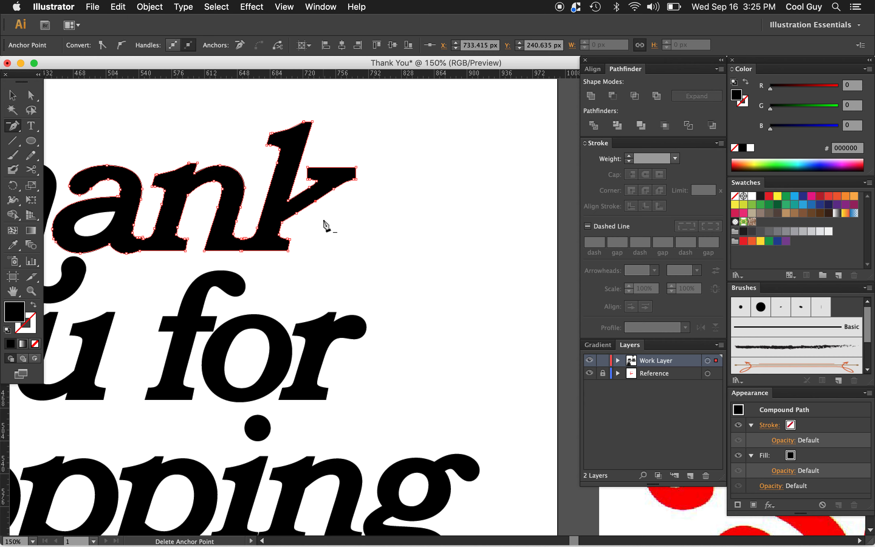
{"action": "key", "text": "a"}
{"action": "left_click", "coordinate": [317, 219]}
{"action": "left_click_drag", "start_coordinate": [297, 207], "coordinate": [341, 208]}
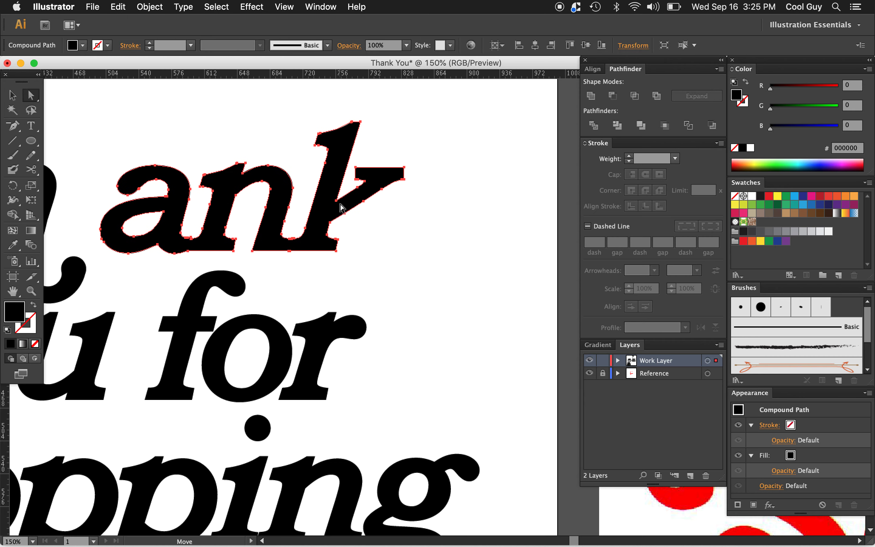
{"action": "key", "text": "super+z"}
{"action": "left_click", "coordinate": [363, 245]}
Examine how the k's leg extends into a swash in the red reference lettering.
{"action": "key", "text": "z"}
{"action": "left_click", "coordinate": [412, 267], "text": "alt"}
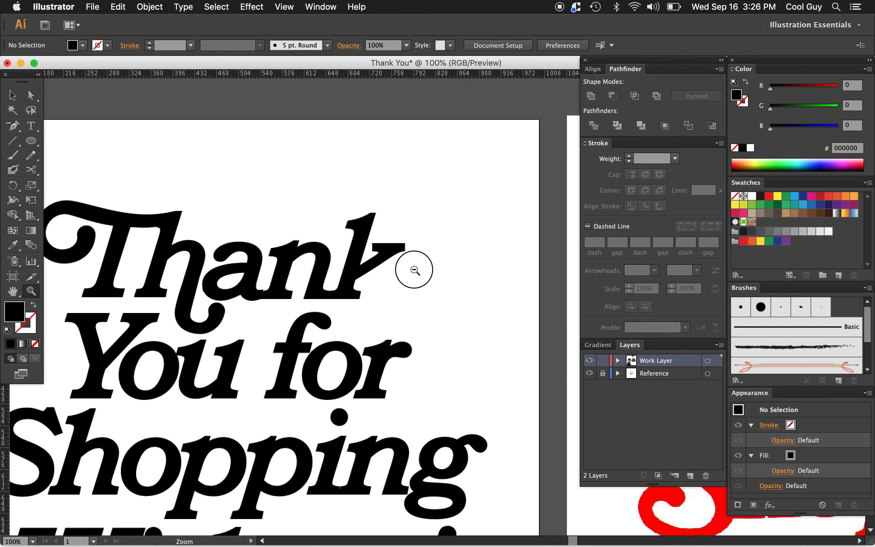
{"action": "left_click", "coordinate": [412, 268], "text": "alt"}
{"action": "scroll", "coordinate": [415, 270], "scroll_direction": "right", "scroll_amount": 10}
{"action": "scroll", "coordinate": [415, 270], "scroll_direction": "down", "scroll_amount": 2}
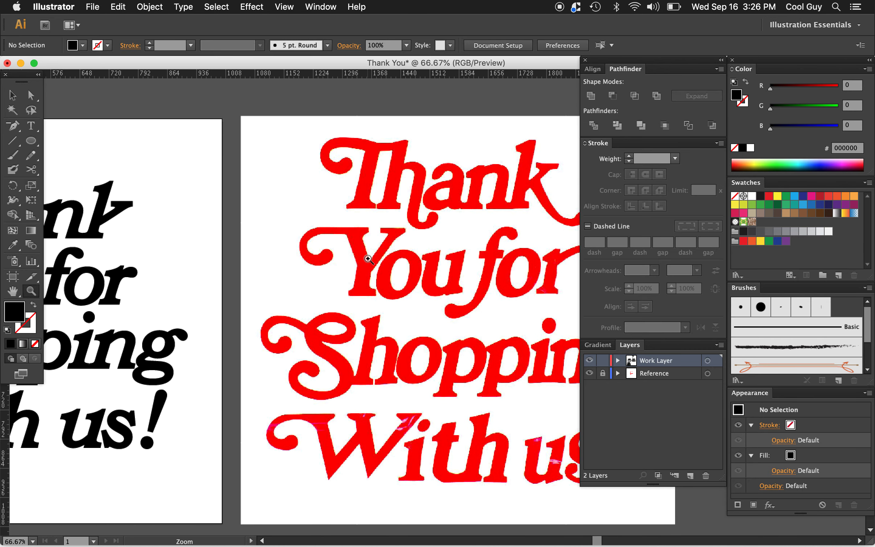
{"action": "scroll", "coordinate": [369, 260], "scroll_direction": "right", "scroll_amount": 4}
{"action": "scroll", "coordinate": [369, 260], "scroll_direction": "down", "scroll_amount": 1}
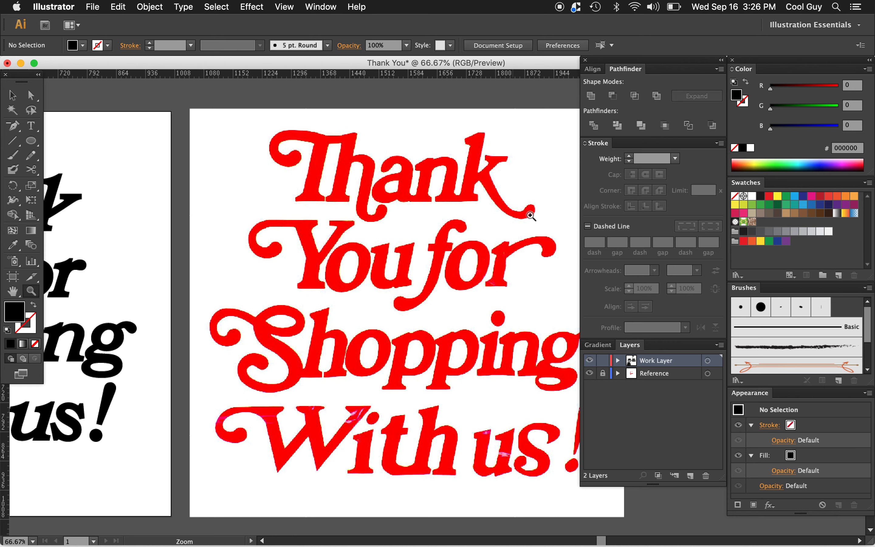
{"action": "scroll", "coordinate": [505, 223], "scroll_direction": "left", "scroll_amount": 1}
{"action": "scroll", "coordinate": [506, 223], "scroll_direction": "left", "scroll_amount": 8}
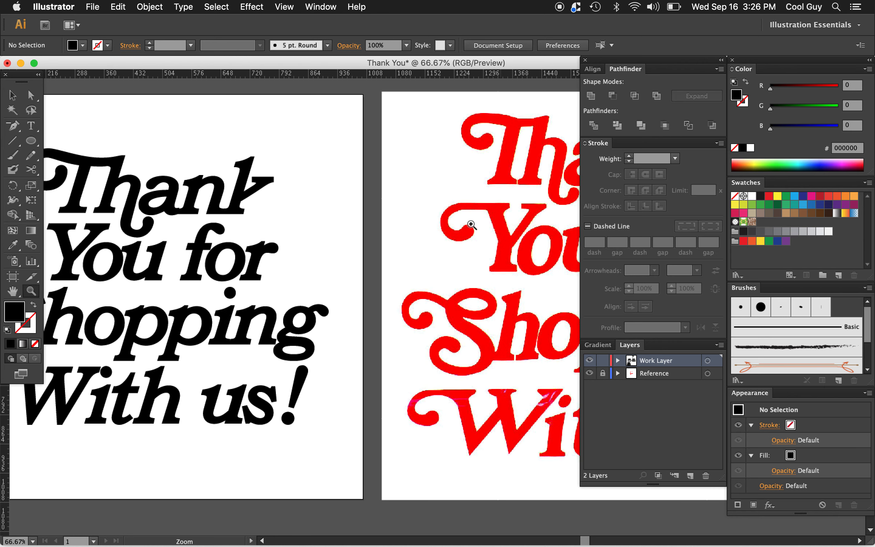
Draw a curved path from the k's arm in "Thank" down and outward, ending in an upturned curve, as its new leg.
{"action": "left_click", "coordinate": [279, 205]}
{"action": "left_click", "coordinate": [434, 308]}
{"action": "key", "text": "p"}
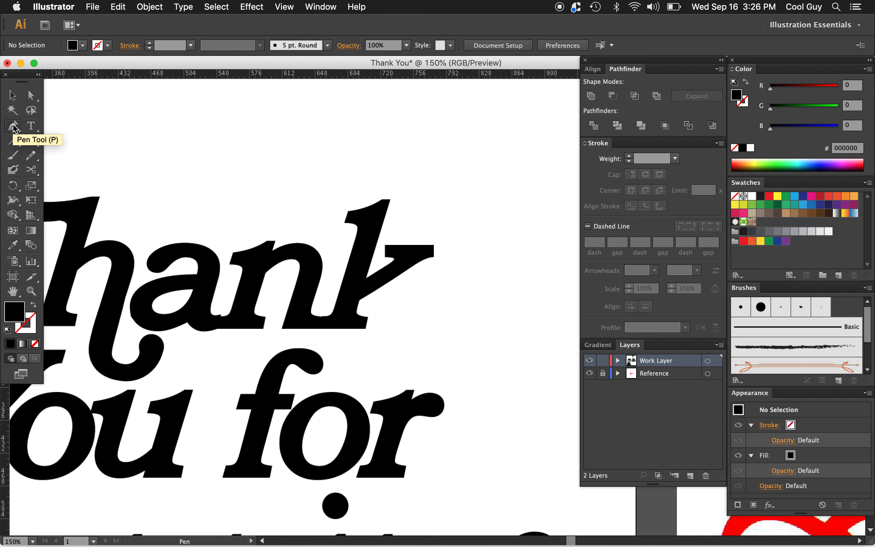
{"action": "left_click", "coordinate": [382, 280]}
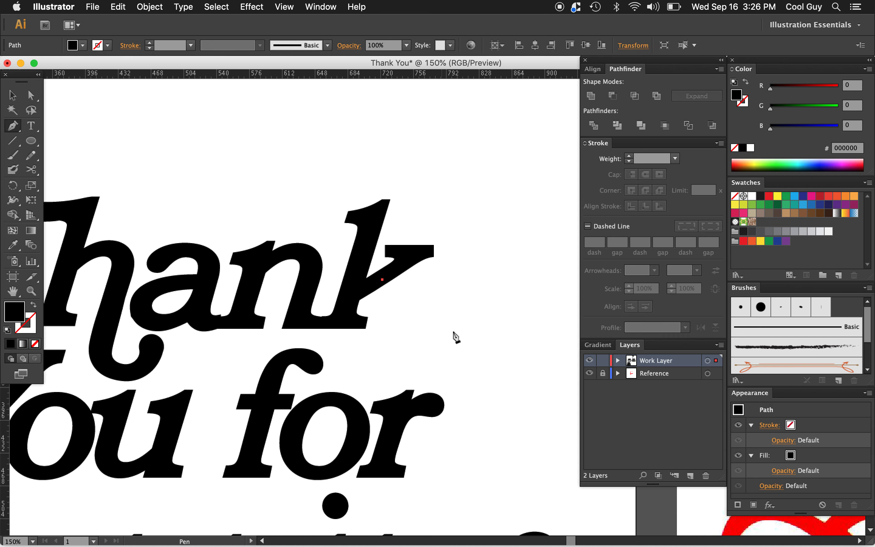
{"action": "left_click", "coordinate": [479, 343]}
{"action": "left_click_drag", "start_coordinate": [479, 344], "coordinate": [510, 314]}
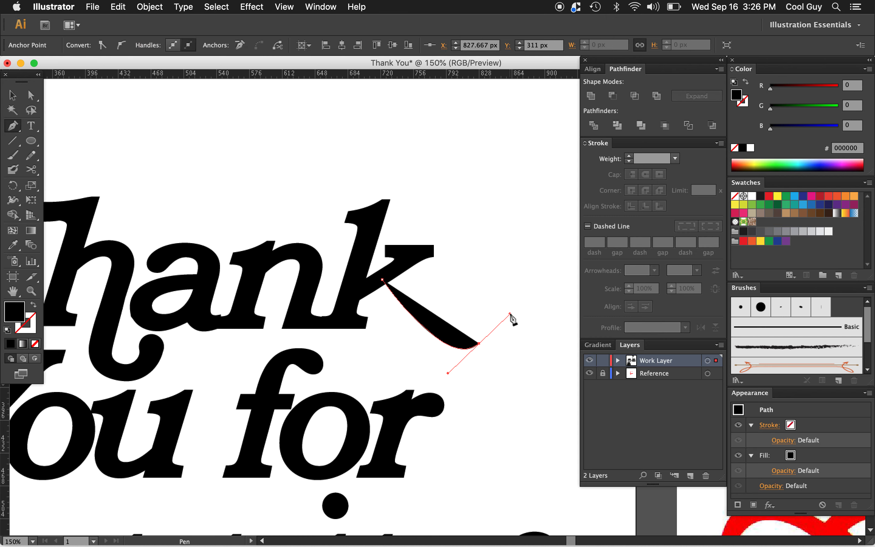
Give the leg path a black stroke without fill, with a round cap and round corners, and deselect it.
{"action": "left_click", "coordinate": [33, 305]}
{"action": "left_click", "coordinate": [646, 174]}
{"action": "left_click", "coordinate": [646, 191]}
{"action": "key", "text": "v"}
{"action": "left_click", "coordinate": [496, 241]}
Widen the end of the k's leg path into a heavy rounded terminal with the Width tool.
{"action": "key", "text": "z"}
{"action": "left_click", "coordinate": [468, 292], "text": "alt"}
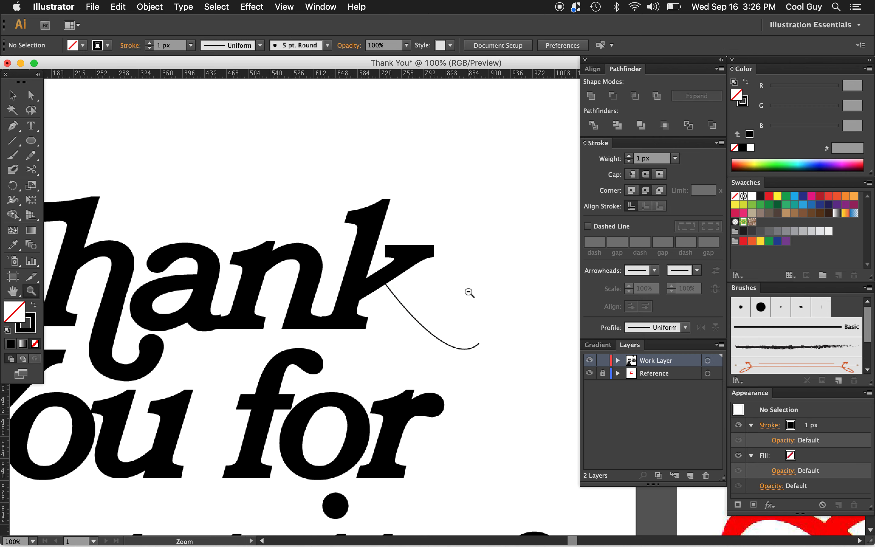
{"action": "left_click", "coordinate": [468, 291], "text": "alt"}
{"action": "scroll", "coordinate": [468, 292], "scroll_direction": "right", "scroll_amount": 10}
{"action": "scroll", "coordinate": [469, 292], "scroll_direction": "left", "scroll_amount": 8}
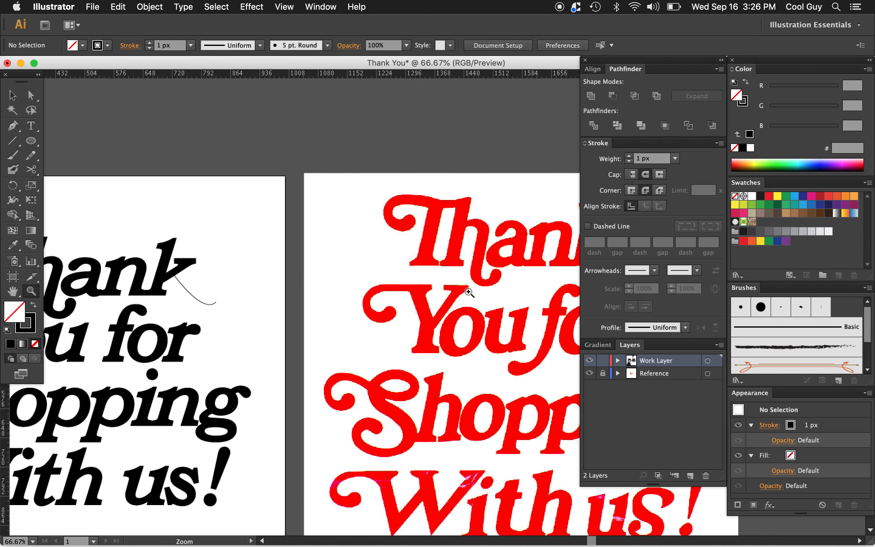
{"action": "key", "text": "shift+w"}
{"action": "left_click_drag", "start_coordinate": [311, 288], "coordinate": [315, 295]}
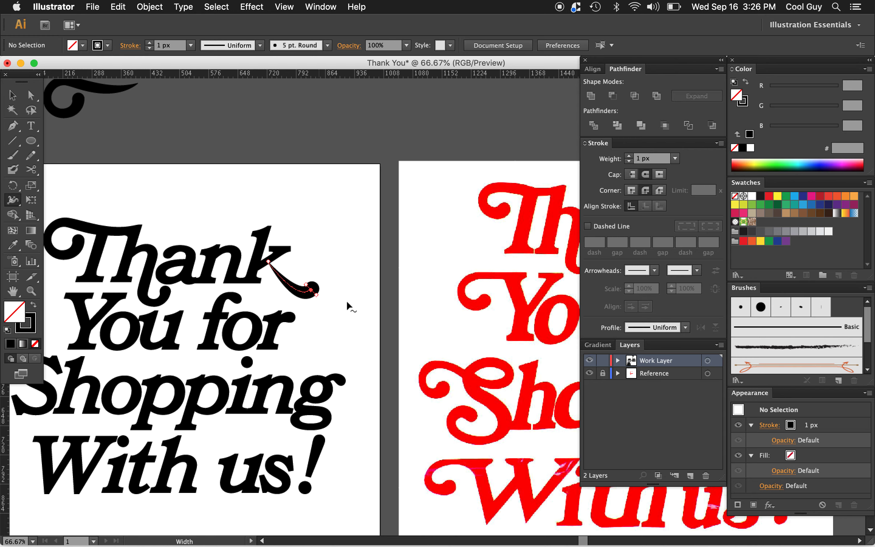
Adjust the Width tool points at the start and middle of the k's leg after comparing it with the red reference.
{"action": "scroll", "coordinate": [347, 301], "scroll_direction": "right", "scroll_amount": 8}
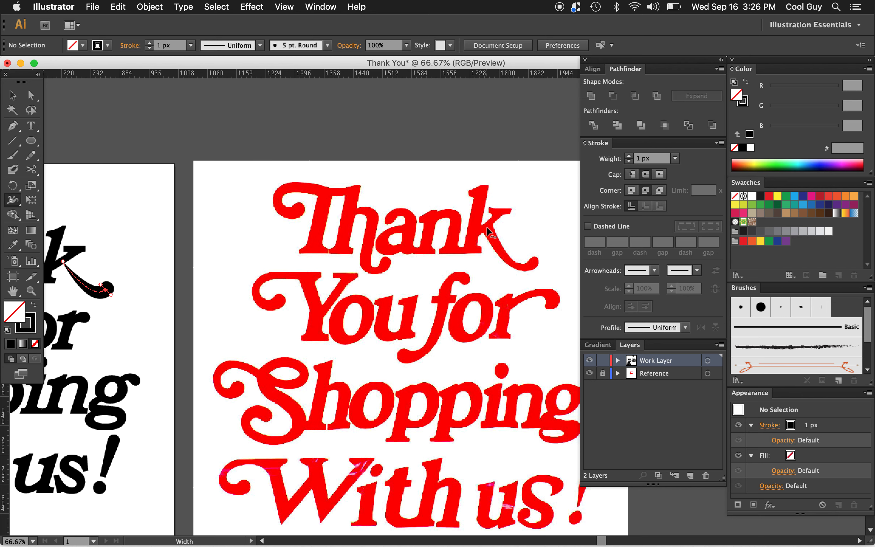
{"action": "scroll", "coordinate": [486, 227], "scroll_direction": "left", "scroll_amount": 8}
{"action": "left_click_drag", "start_coordinate": [298, 247], "coordinate": [321, 277]}
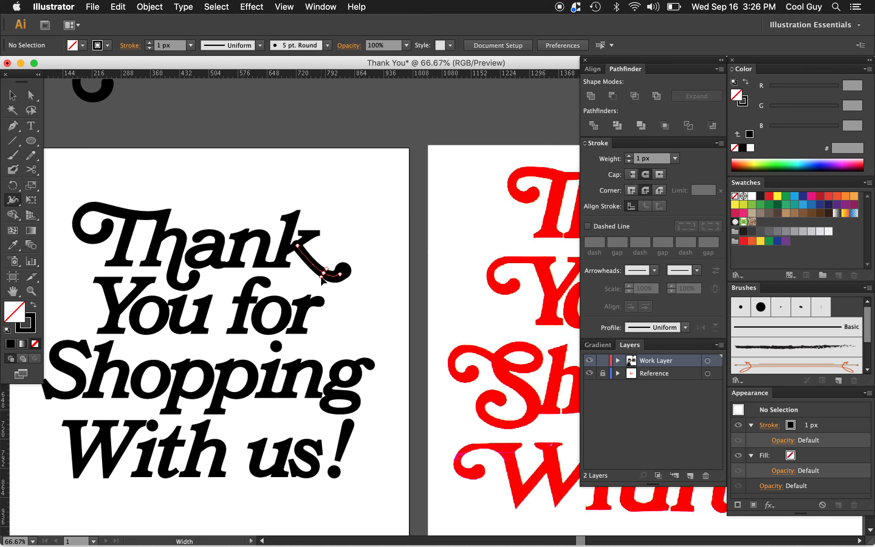
Adjust the direction handle of the leg's end anchor for a flatter end curve, and deselect the path.
{"action": "left_click", "coordinate": [340, 275], "text": "super"}
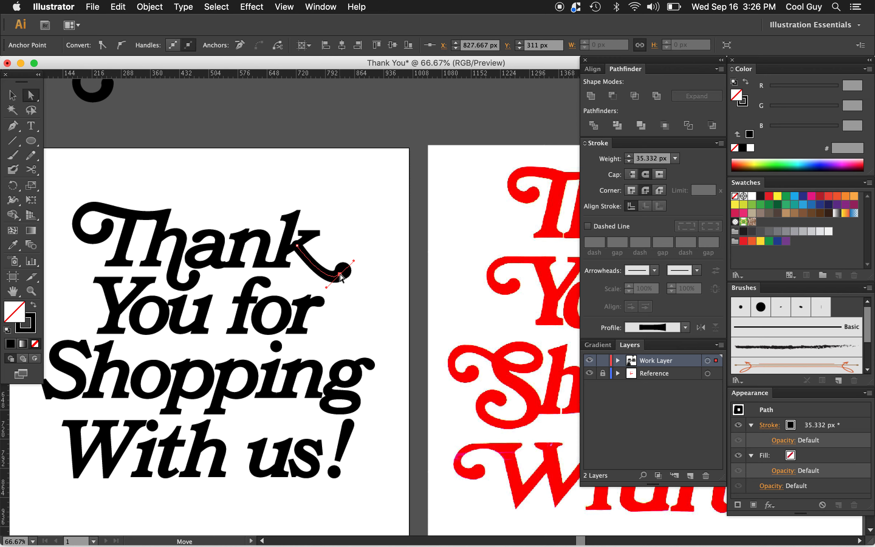
{"action": "key", "text": "shift+Up"}
{"action": "left_click_drag", "start_coordinate": [353, 261], "coordinate": [356, 270]}
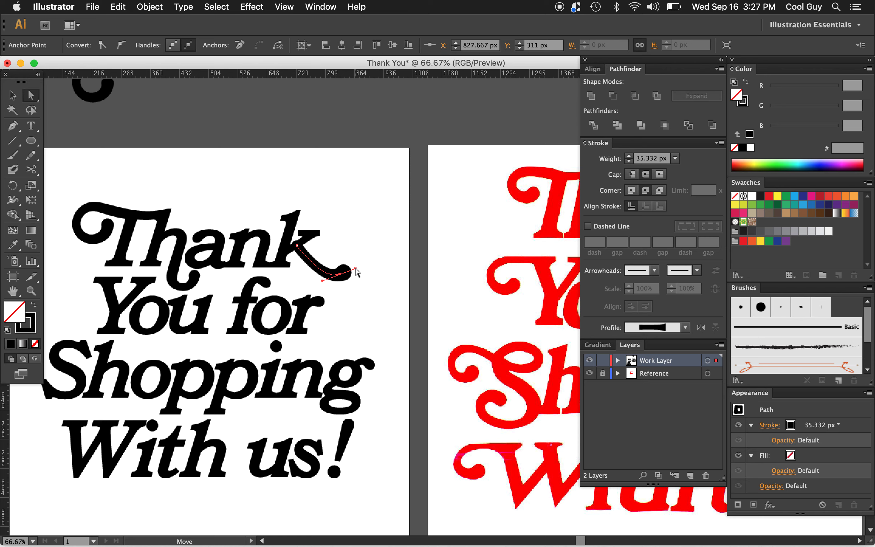
{"action": "left_click", "coordinate": [297, 246]}
{"action": "left_click", "coordinate": [361, 233]}
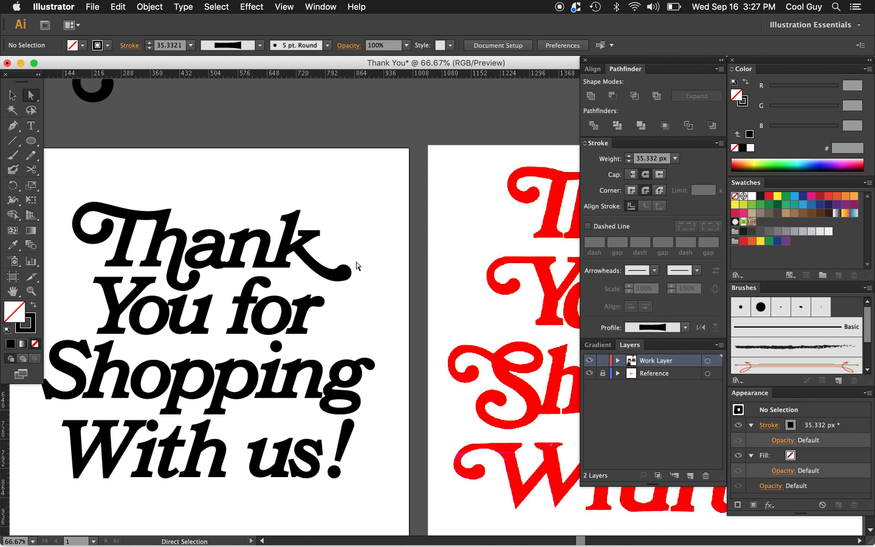
Shorten the k's leg by moving its end anchor 20 px to the left, after comparing it with the red reference.
{"action": "key", "text": "z"}
{"action": "left_click", "coordinate": [355, 269], "text": "alt"}
{"action": "scroll", "coordinate": [355, 268], "scroll_direction": "right", "scroll_amount": 10}
{"action": "scroll", "coordinate": [355, 269], "scroll_direction": "down", "scroll_amount": 3}
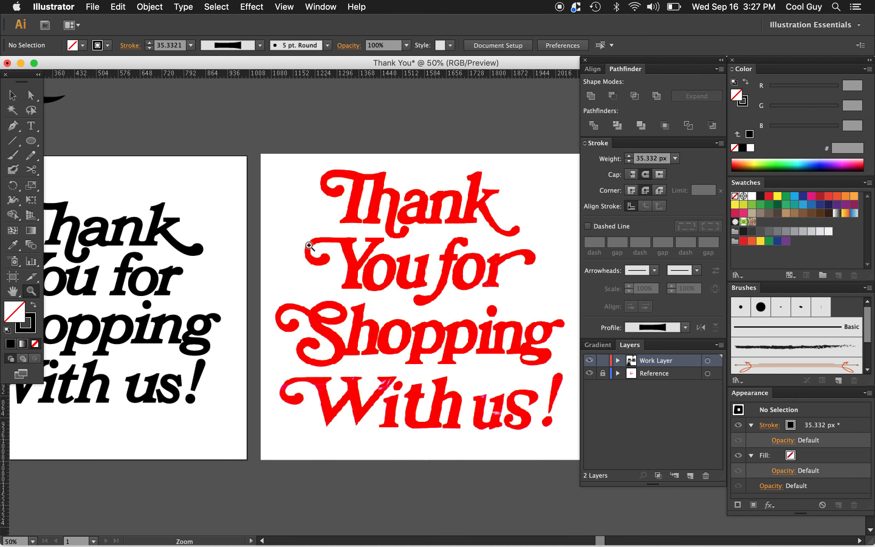
{"action": "left_click", "coordinate": [289, 229]}
{"action": "left_click", "coordinate": [325, 330]}
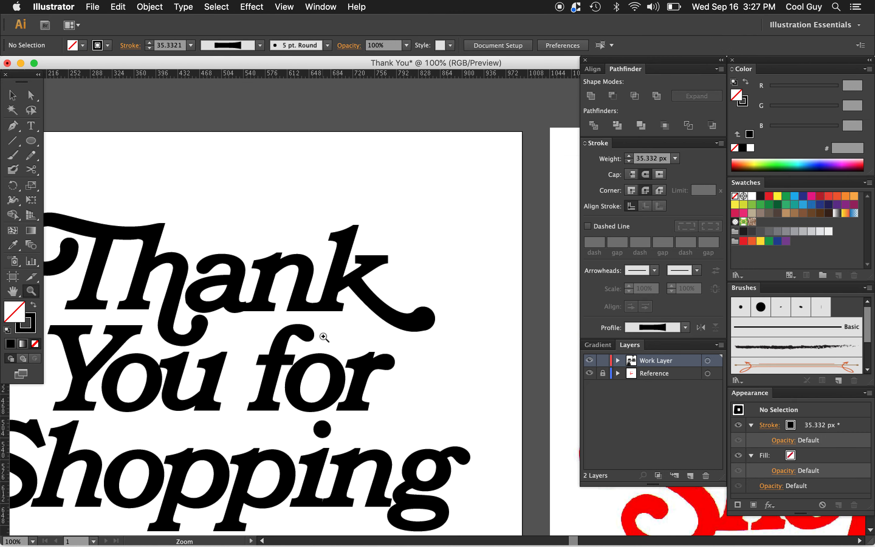
{"action": "left_click", "coordinate": [324, 334]}
{"action": "scroll", "coordinate": [513, 312], "scroll_direction": "right", "scroll_amount": 8}
{"action": "key", "text": "a"}
{"action": "left_click", "coordinate": [435, 295]}
{"action": "left_click", "coordinate": [432, 296]}
{"action": "left_click_drag", "start_coordinate": [391, 313], "coordinate": [394, 317]}
{"action": "key", "text": "shift+Left"}
{"action": "key", "text": "shift+Up"}
{"action": "key", "text": "shift+Down"}
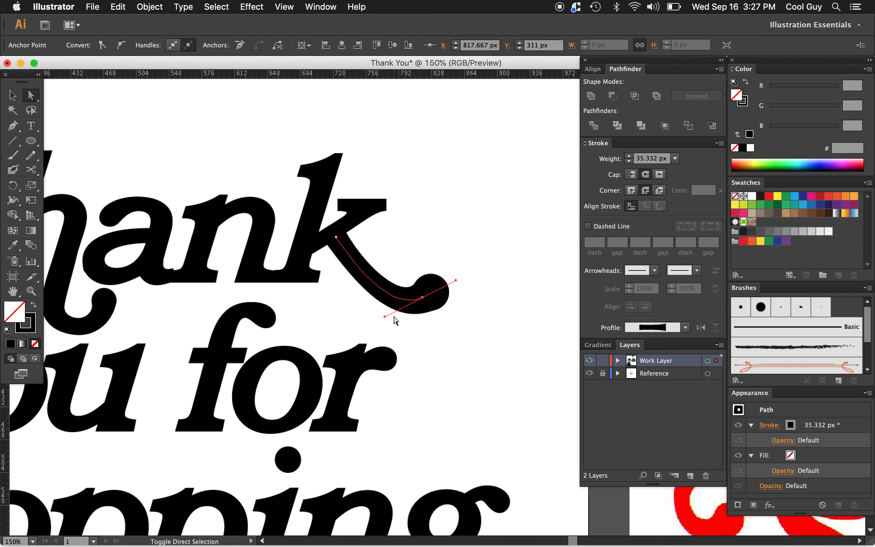
{"action": "key", "text": "shift+Left"}
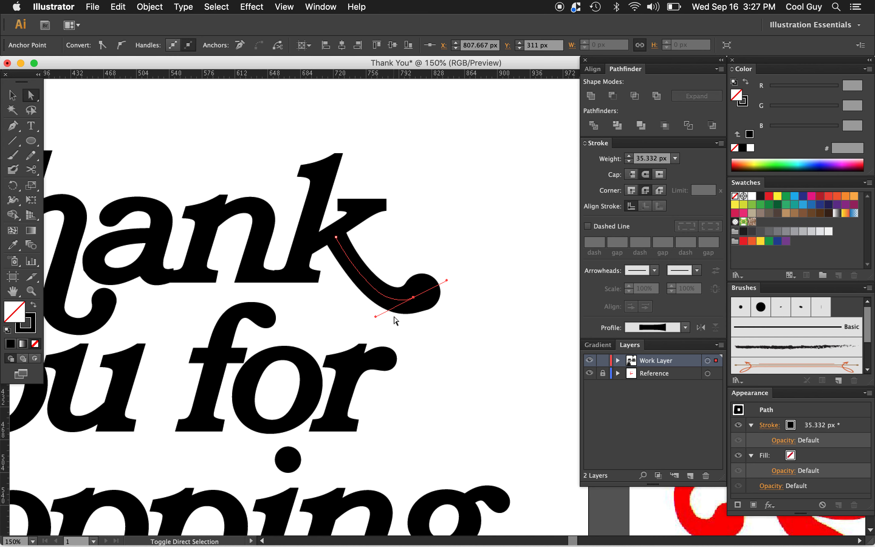
Narrow the leg's rounded terminal to about 30 px with the Width tool, and deselect the path.
{"action": "key", "text": "shift+w"}
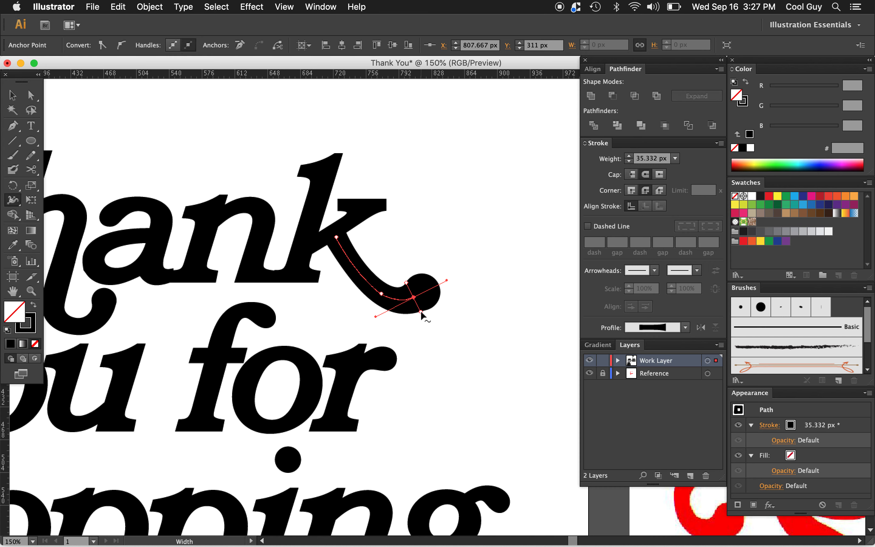
{"action": "left_click_drag", "start_coordinate": [421, 312], "coordinate": [420, 309]}
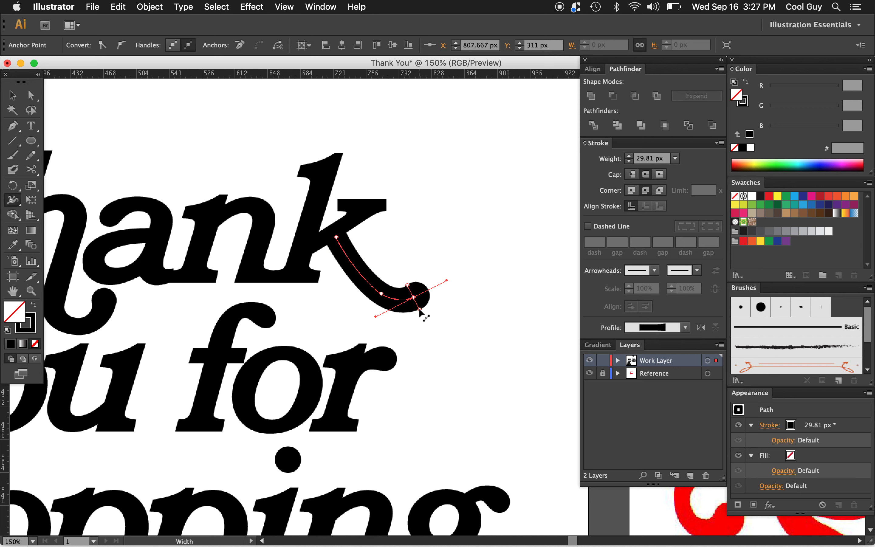
{"action": "key", "text": "a"}
{"action": "left_click", "coordinate": [462, 313]}
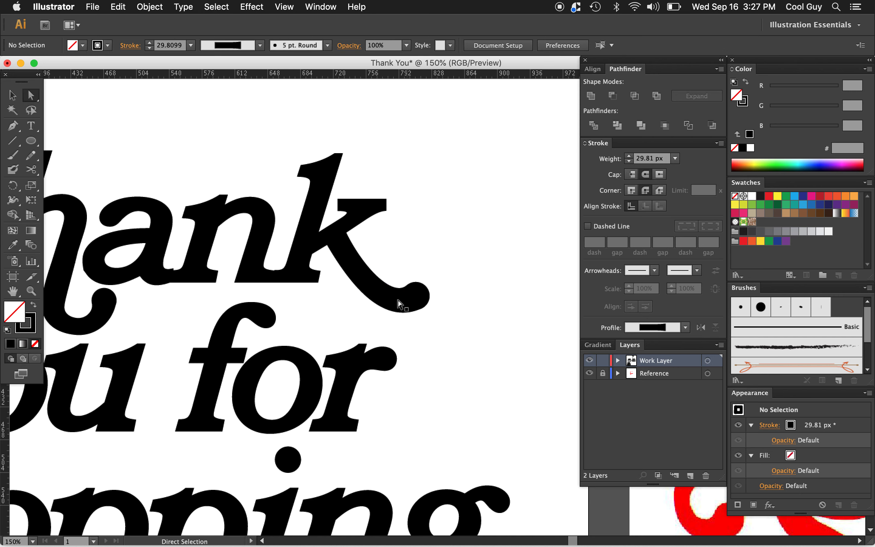
Refine the stroke widths at the bend and terminal of the k's leg, bringing the stroke weight to about 29 px.
{"action": "left_click", "coordinate": [396, 302]}
{"action": "key", "text": "shift+w"}
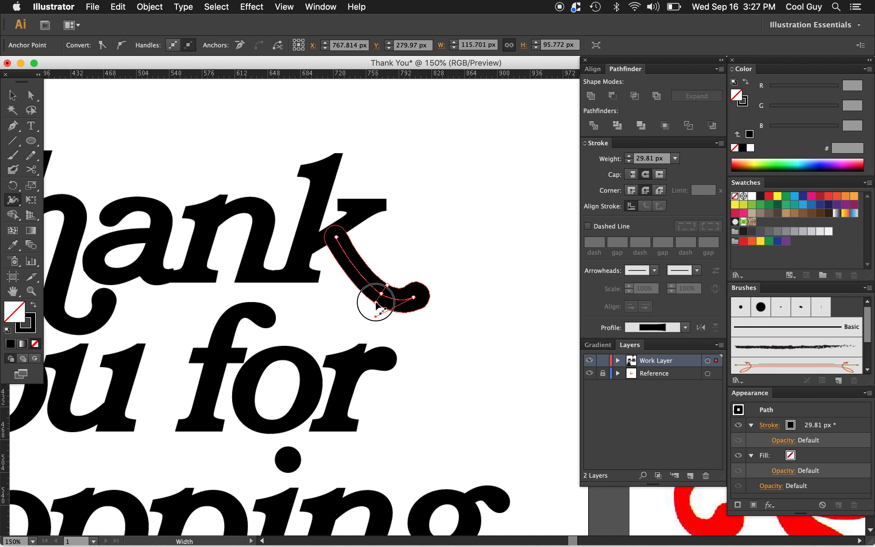
{"action": "left_click_drag", "start_coordinate": [376, 302], "coordinate": [419, 308]}
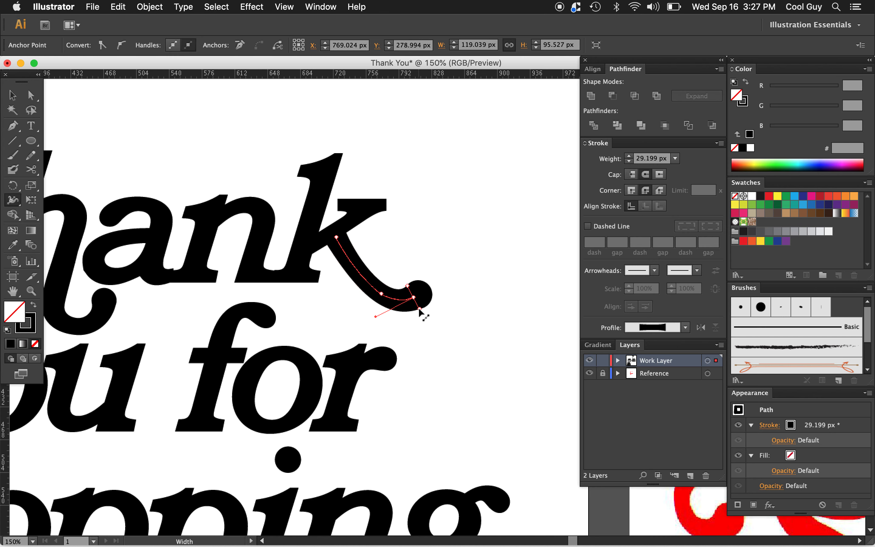
{"action": "key", "text": "a"}
{"action": "left_click", "coordinate": [456, 310]}
Compare the black lettering with the red reference, examining the k's leg and the swash on the Y of "You".
{"action": "key", "text": "z"}
{"action": "left_click", "coordinate": [453, 309], "text": "alt"}
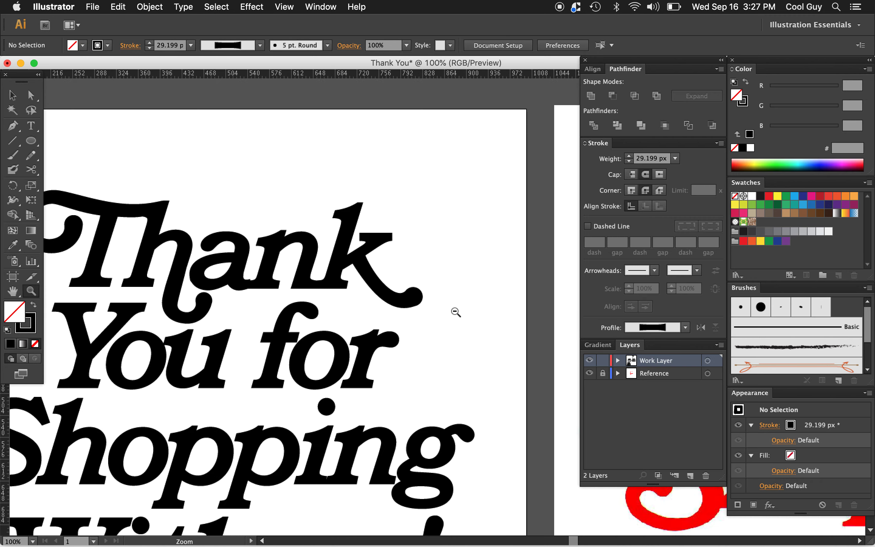
{"action": "left_click", "coordinate": [448, 310], "text": "alt"}
{"action": "left_click", "coordinate": [449, 310], "text": "alt"}
{"action": "scroll", "coordinate": [449, 309], "scroll_direction": "right", "scroll_amount": 10}
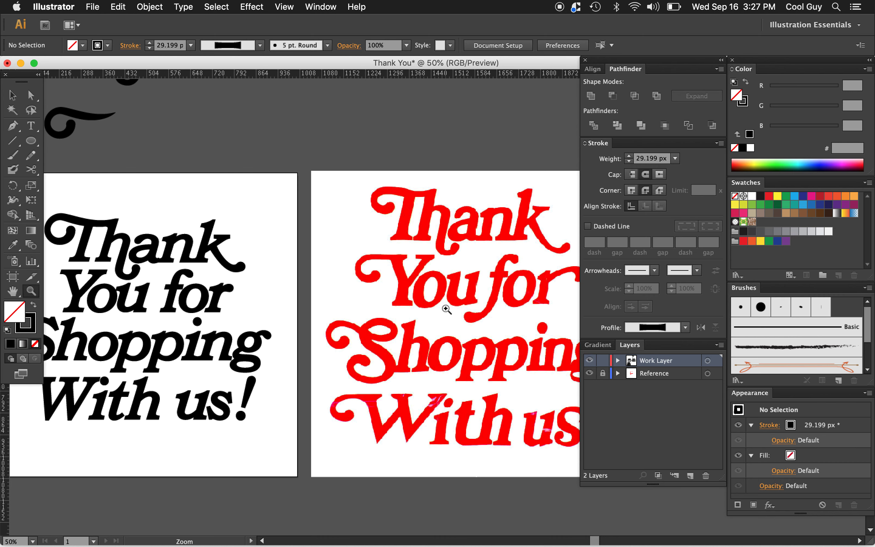
{"action": "scroll", "coordinate": [409, 296], "scroll_direction": "right", "scroll_amount": 5}
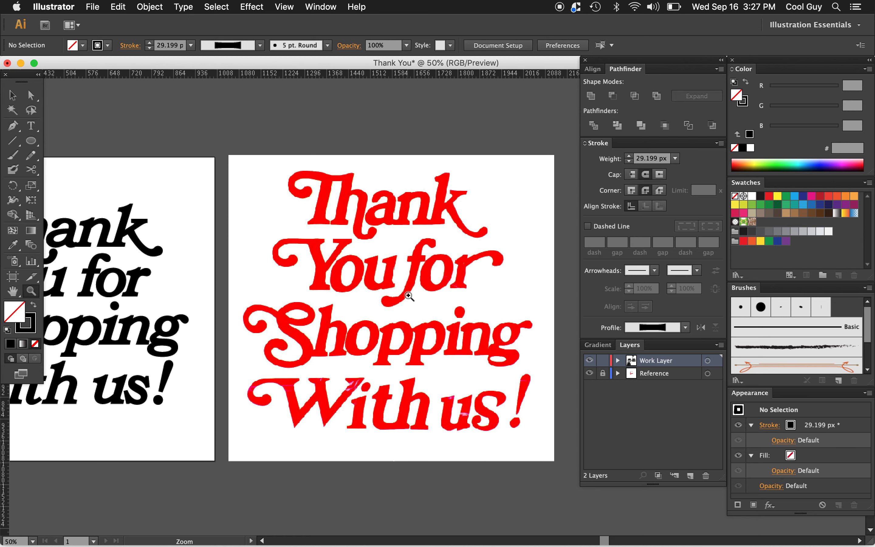
{"action": "scroll", "coordinate": [320, 246], "scroll_direction": "left", "scroll_amount": 5}
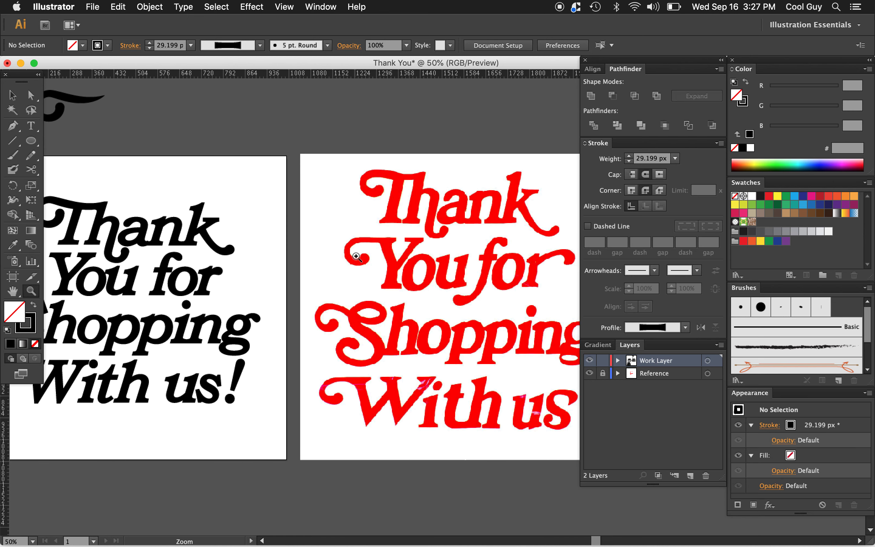
{"action": "scroll", "coordinate": [357, 256], "scroll_direction": "left", "scroll_amount": 3}
{"action": "scroll", "coordinate": [357, 257], "scroll_direction": "left", "scroll_amount": 3}
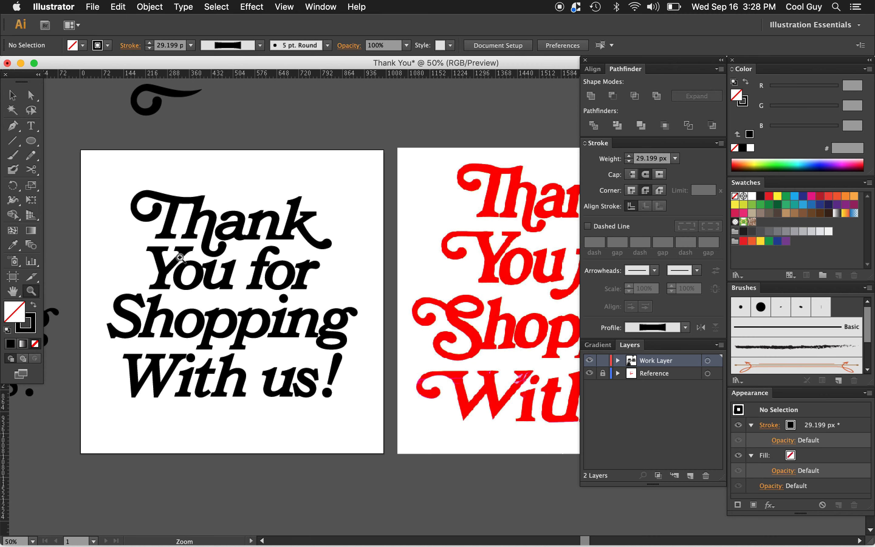
Draw a 70 px circle just to the left of the Y in "You".
{"action": "left_click", "coordinate": [203, 275]}
{"action": "left_click", "coordinate": [405, 330]}
{"action": "key", "text": "l"}
{"action": "left_click_drag", "start_coordinate": [314, 243], "coordinate": [354, 267]}
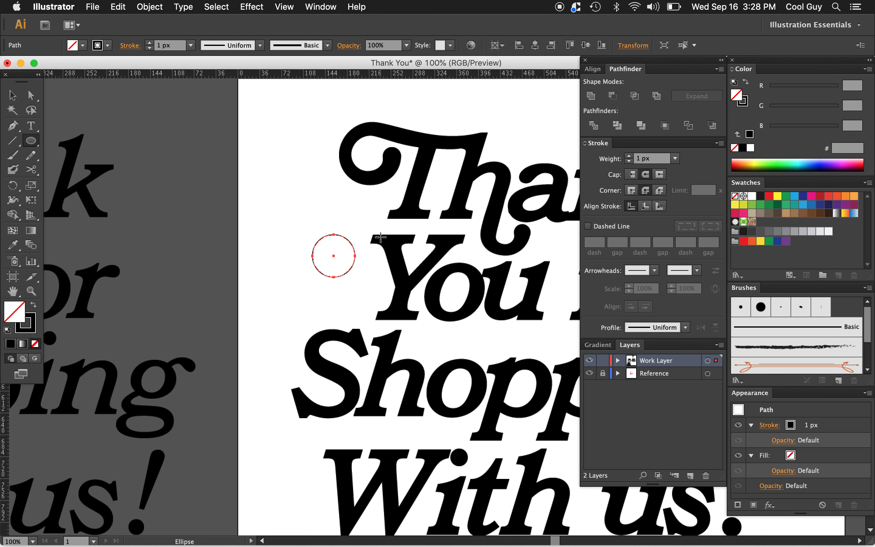
{"action": "left_click", "coordinate": [355, 256]}
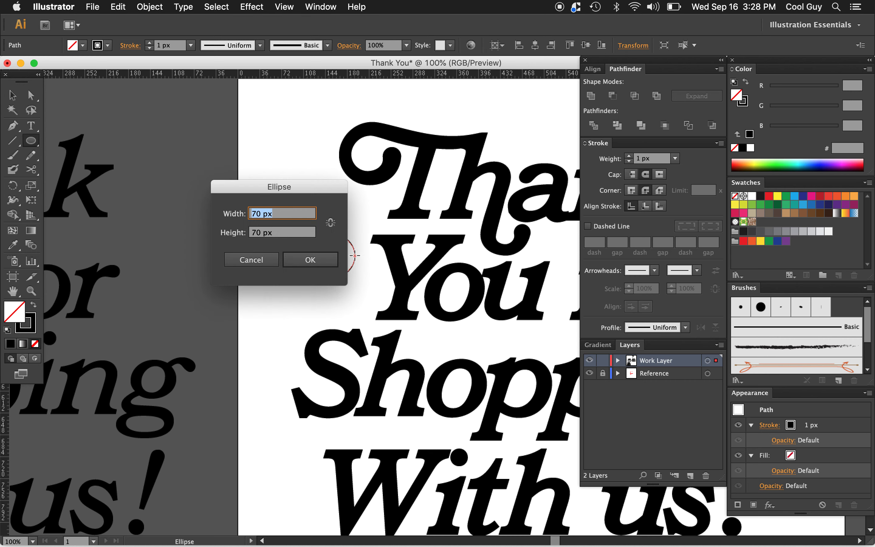
{"action": "left_click", "coordinate": [263, 261]}
Cut the circle at its right and top anchors with the Scissors tool and delete the upper-right quarter.
{"action": "key", "text": "c"}
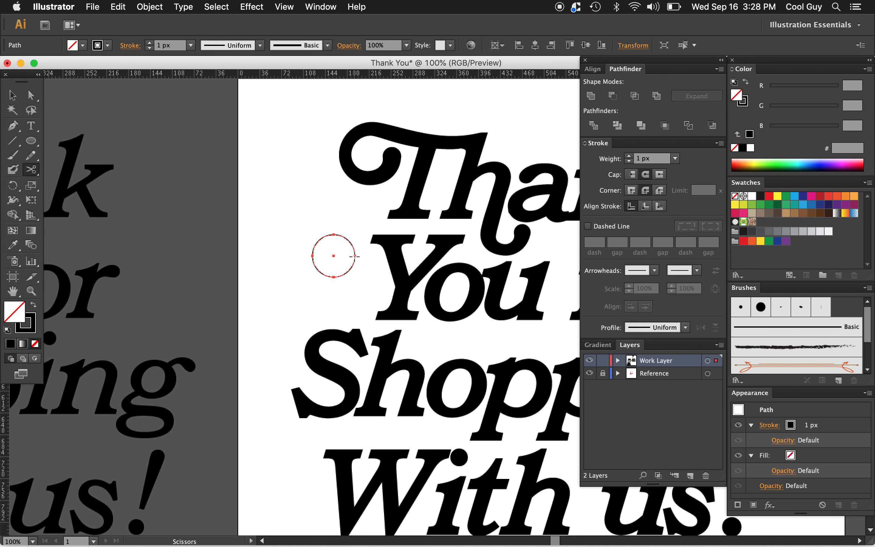
{"action": "left_click", "coordinate": [355, 256]}
{"action": "left_click", "coordinate": [334, 234]}
{"action": "key", "text": "v"}
{"action": "key", "text": "Delete"}
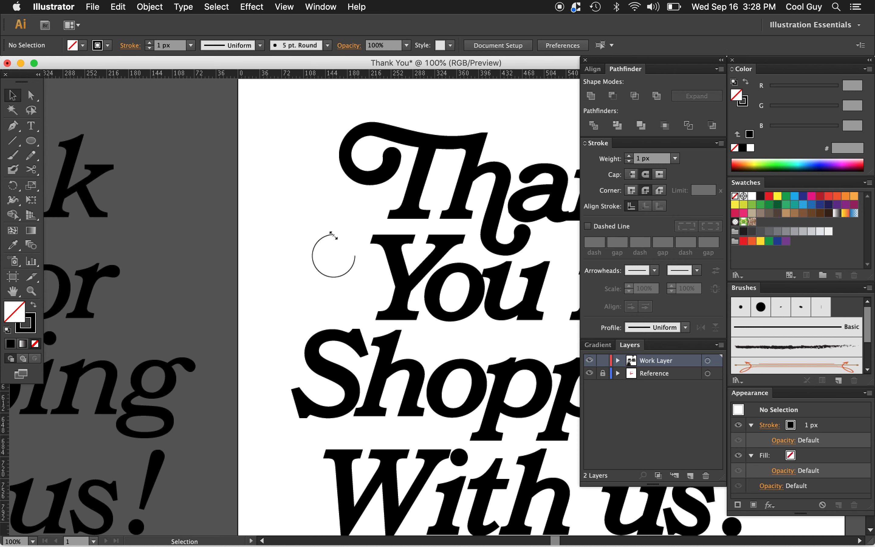
Extend the arc from its top endpoint with a straight horizontal segment into the Y's upper-left serif.
{"action": "key", "text": "p"}
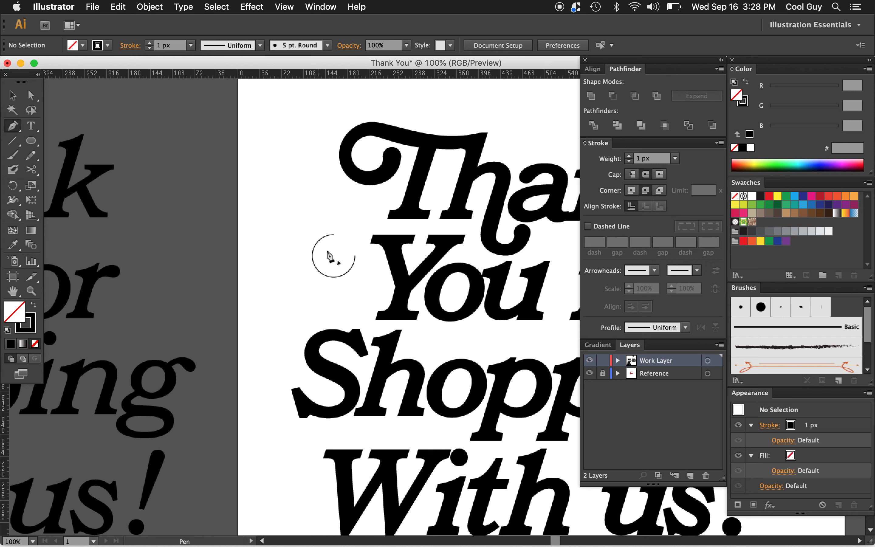
{"action": "left_click", "coordinate": [333, 235]}
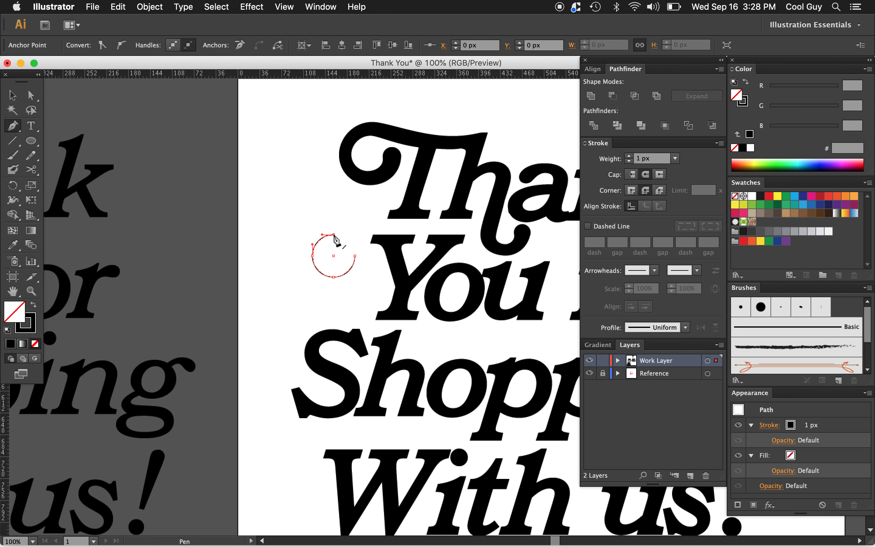
{"action": "left_click", "coordinate": [389, 234]}
{"action": "key", "text": "v"}
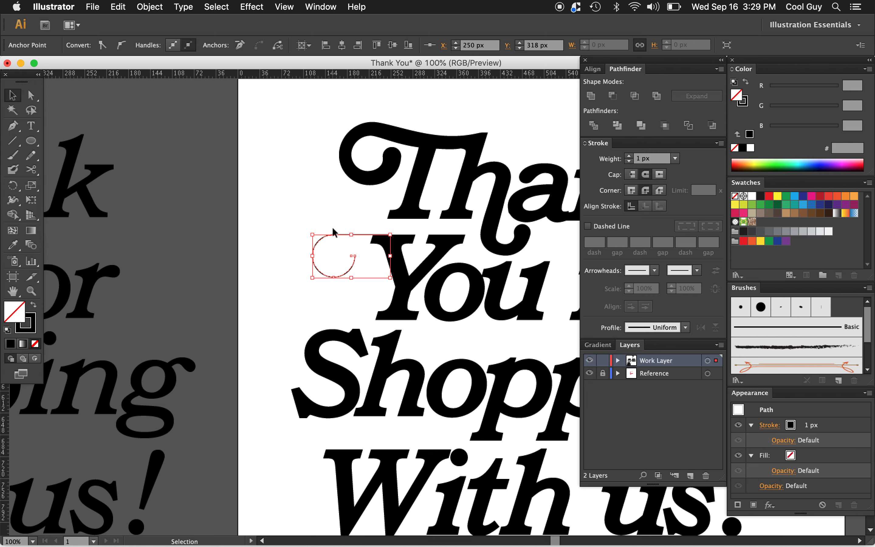
Select the Y's curled swash path and nudge it down slightly so its straight segment sits within the serif.
{"action": "key", "text": "Return"}
{"action": "left_click", "coordinate": [586, 369]}
{"action": "left_click", "coordinate": [283, 253]}
{"action": "left_click", "coordinate": [314, 255]}
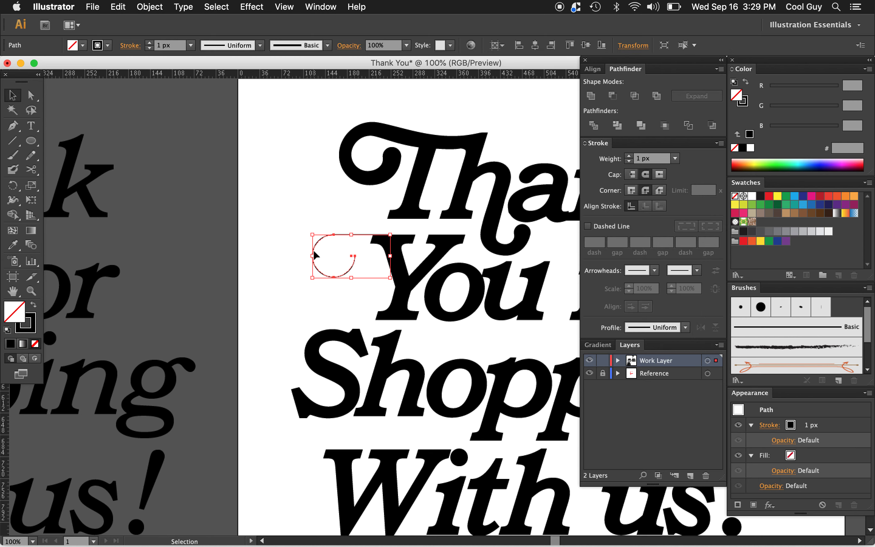
{"action": "key", "text": "Down"}
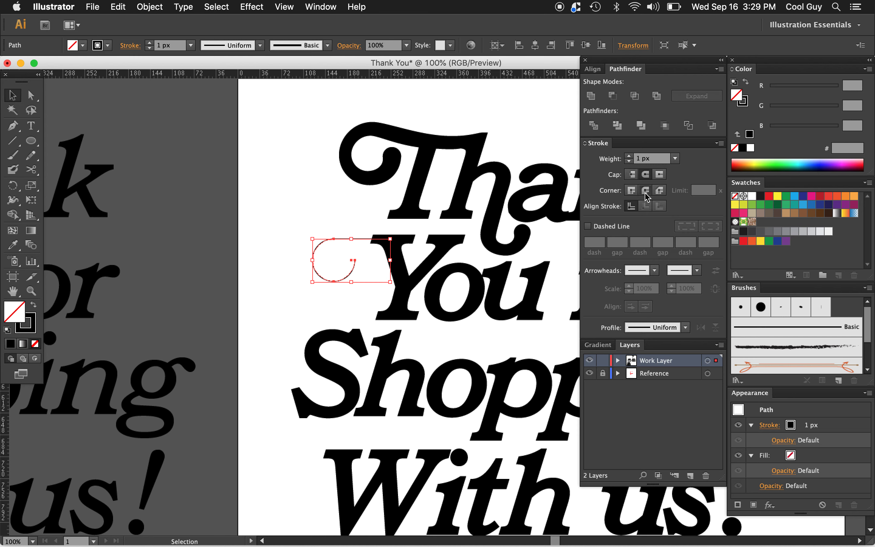
Widen the Y swash's stroke to 26 px at its curled end with the Width tool and thicken its straight end in the serif.
{"action": "key", "text": "shift+w"}
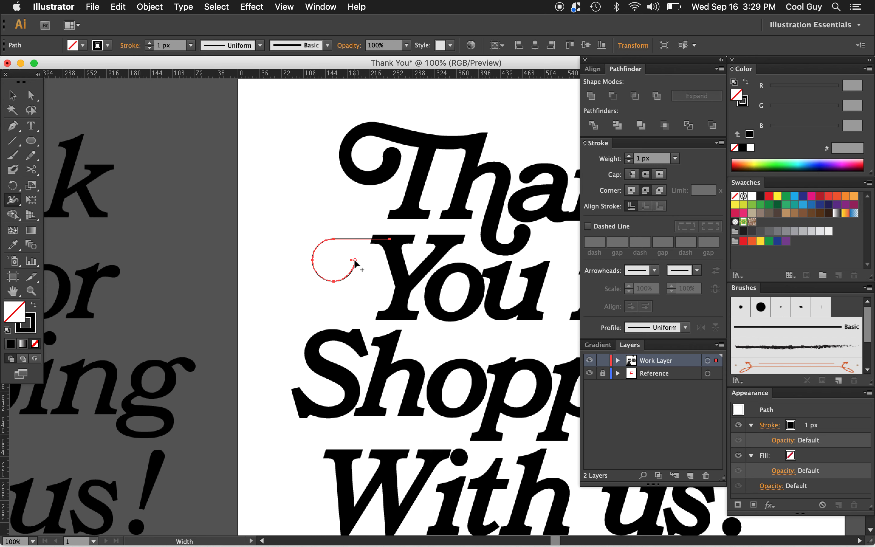
{"action": "left_click_drag", "start_coordinate": [355, 260], "coordinate": [362, 260]}
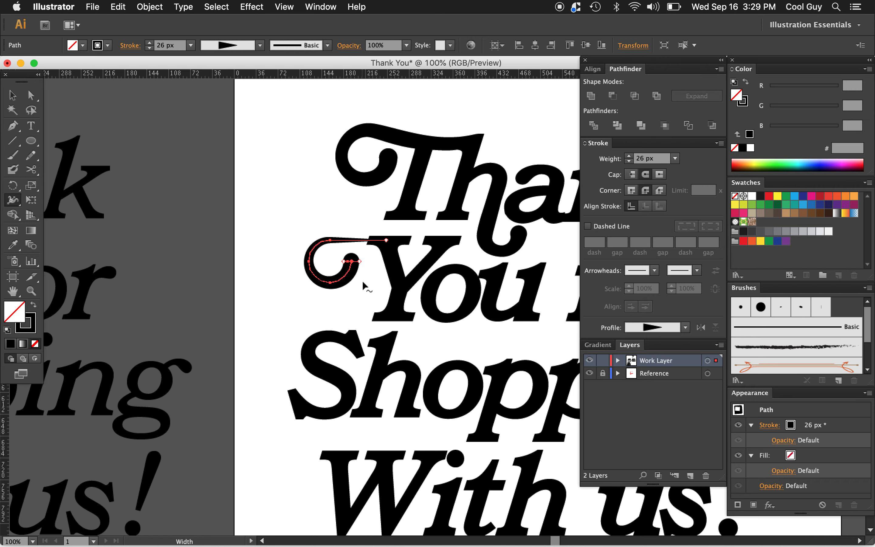
{"action": "scroll", "coordinate": [363, 280], "scroll_direction": "right", "scroll_amount": 10}
{"action": "scroll", "coordinate": [363, 284], "scroll_direction": "right", "scroll_amount": 10}
{"action": "scroll", "coordinate": [455, 203], "scroll_direction": "left", "scroll_amount": 15}
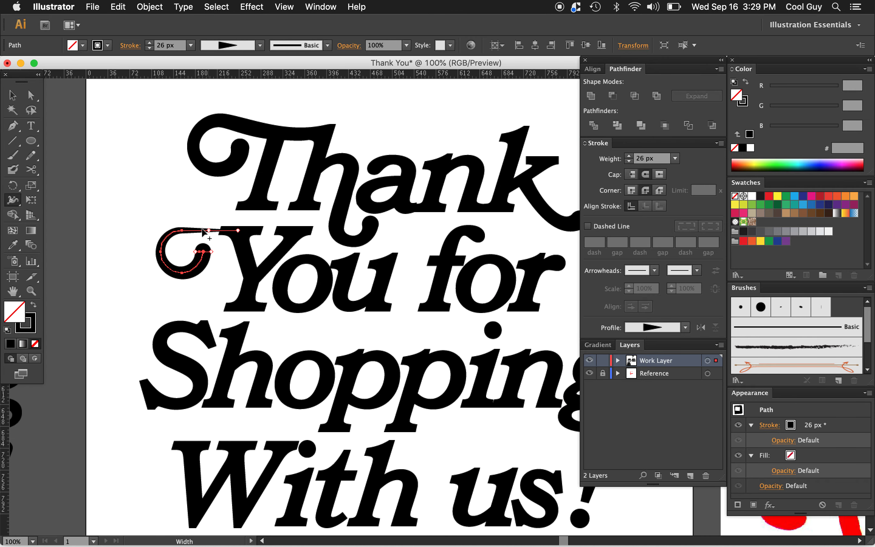
{"action": "left_click_drag", "start_coordinate": [237, 230], "coordinate": [238, 233]}
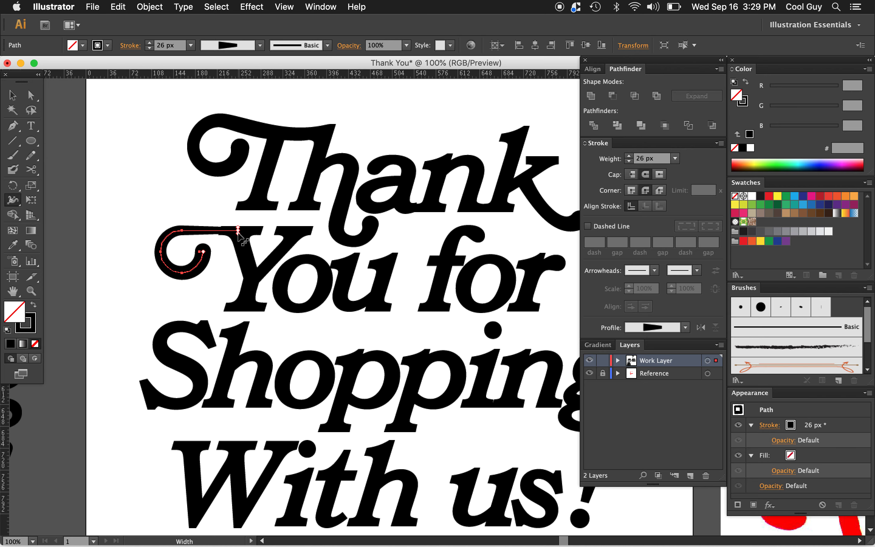
Refine the swash's width at its straight end with the Width tool to match the thickness of the Y's serif.
{"action": "key", "text": "z"}
{"action": "left_click", "coordinate": [254, 243]}
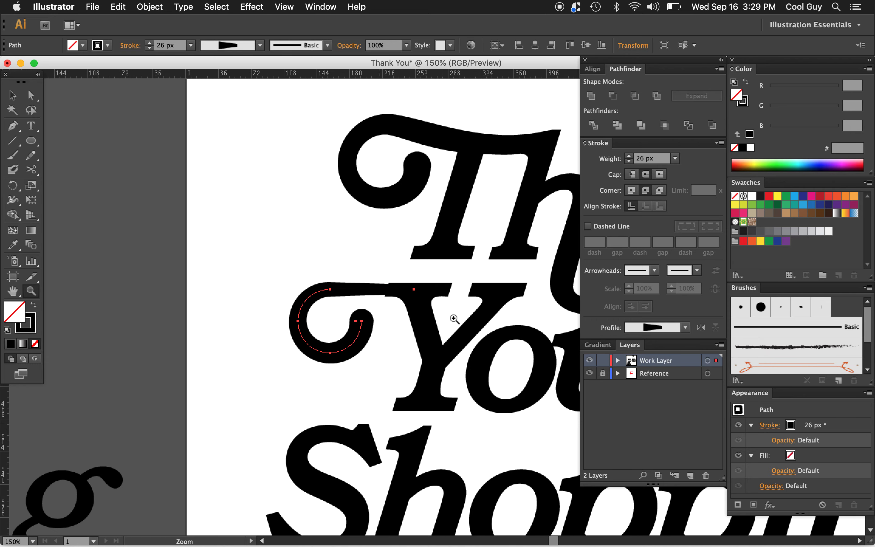
{"action": "left_click", "coordinate": [434, 318]}
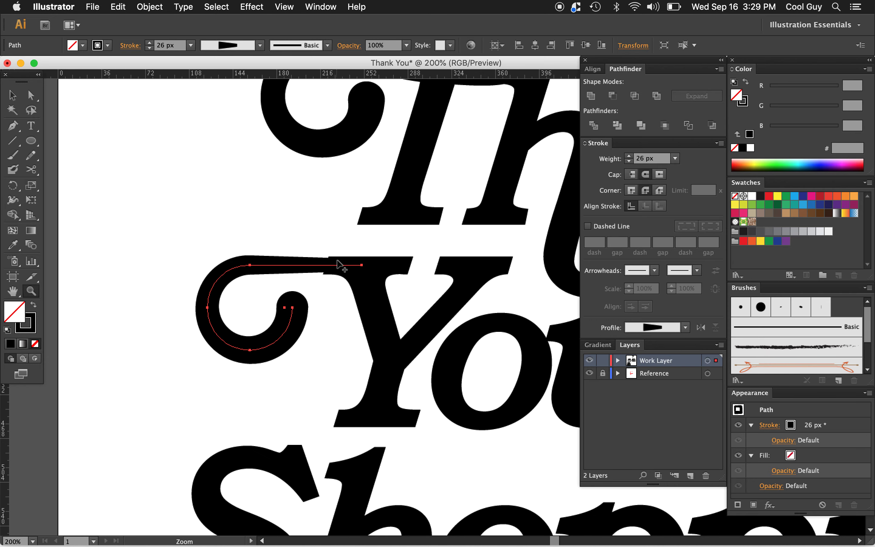
{"action": "key", "text": "shift+w"}
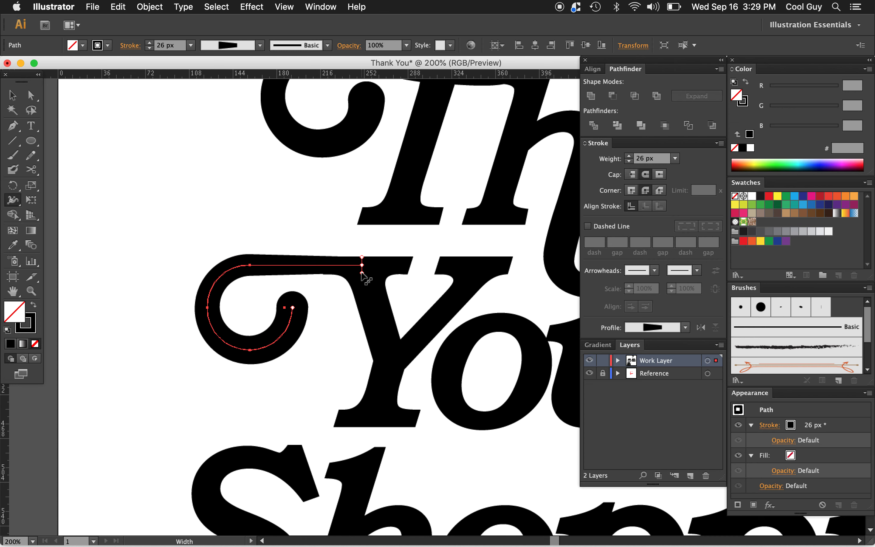
{"action": "key", "text": "a"}
{"action": "left_click", "coordinate": [286, 224]}
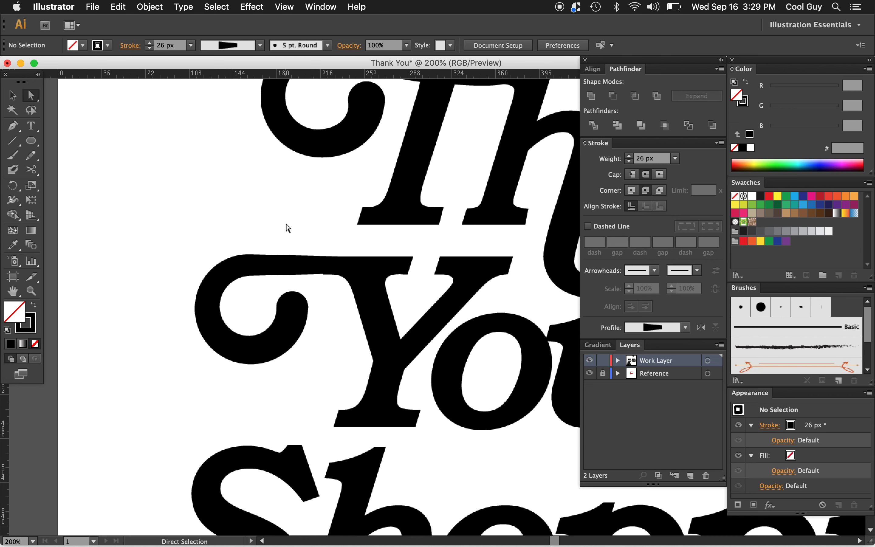
Nudge the Y swash down slightly and readjust the width at its straight end to align with the serif's edges.
{"action": "left_click", "coordinate": [276, 272]}
{"action": "key", "text": "Down"}
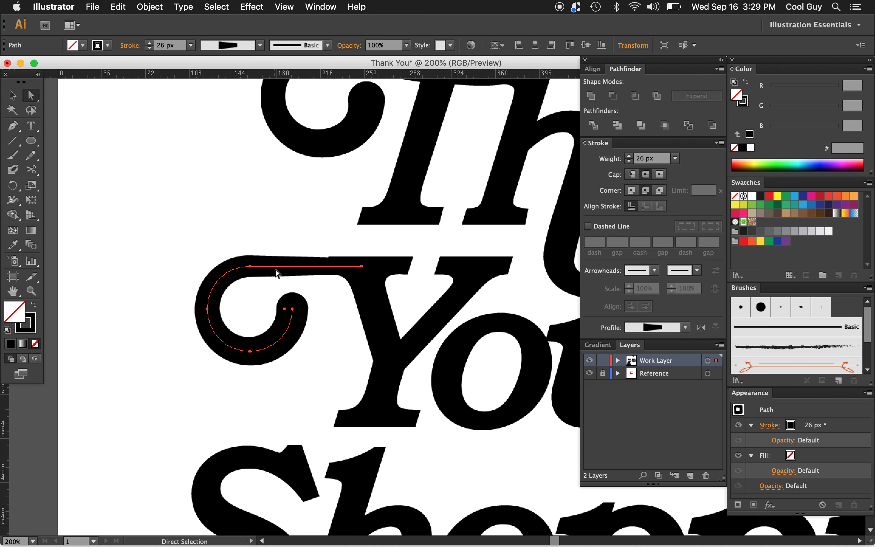
{"action": "left_click", "coordinate": [361, 267]}
{"action": "key", "text": "shift+w"}
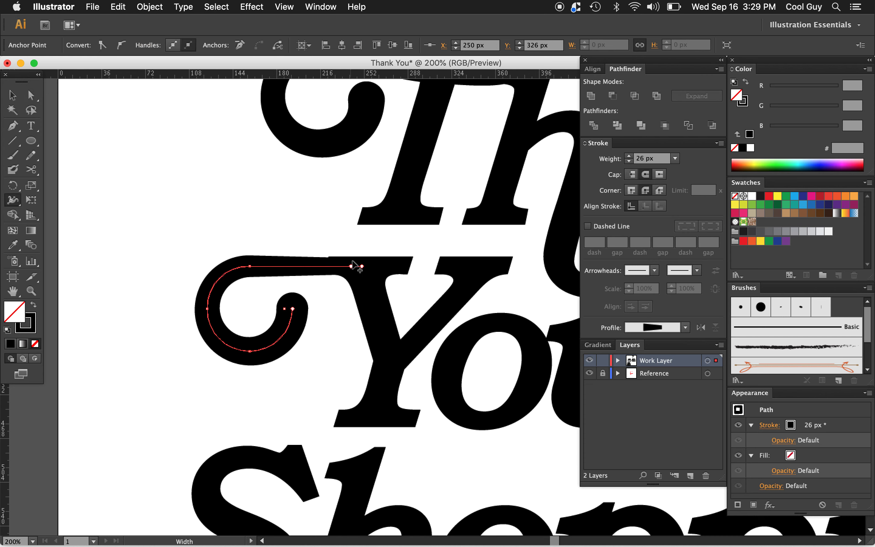
{"action": "left_click_drag", "start_coordinate": [363, 258], "coordinate": [361, 257]}
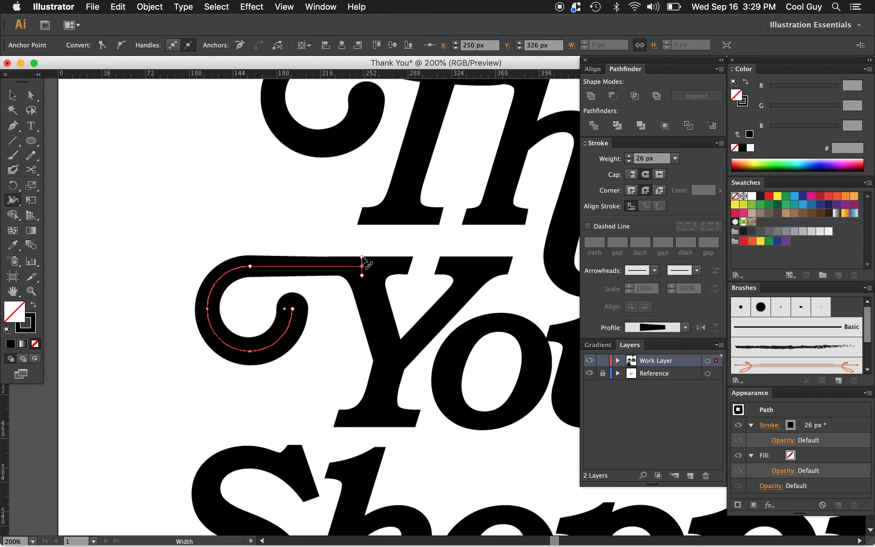
{"action": "key", "text": "a"}
{"action": "left_click", "coordinate": [280, 221]}
Compare the Y's swash in the black lettering with the one in the red reference.
{"action": "key", "text": "z"}
{"action": "left_click", "coordinate": [306, 315], "text": "alt"}
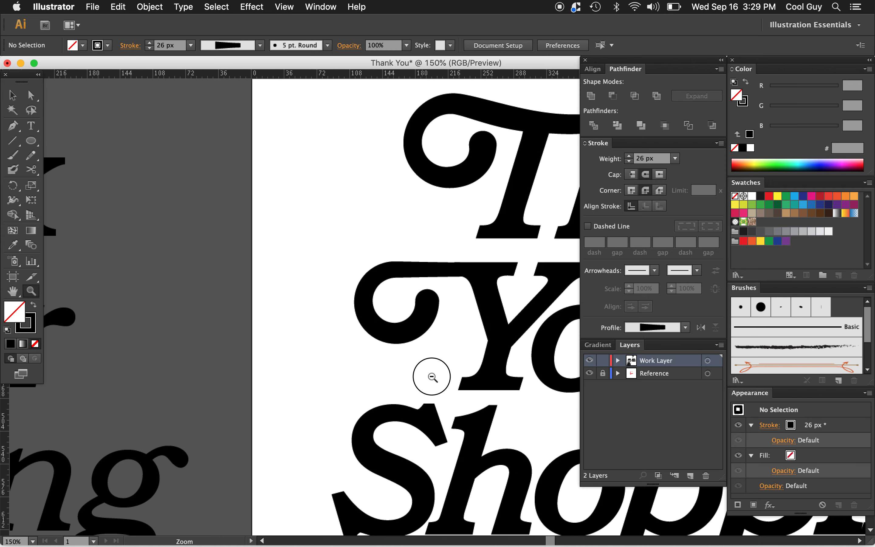
{"action": "left_click", "coordinate": [431, 378], "text": "alt"}
{"action": "scroll", "coordinate": [430, 338], "scroll_direction": "right", "scroll_amount": 10}
{"action": "left_click", "coordinate": [431, 342], "text": "alt"}
{"action": "left_click", "coordinate": [432, 342], "text": "alt"}
{"action": "scroll", "coordinate": [431, 342], "scroll_direction": "right", "scroll_amount": 8}
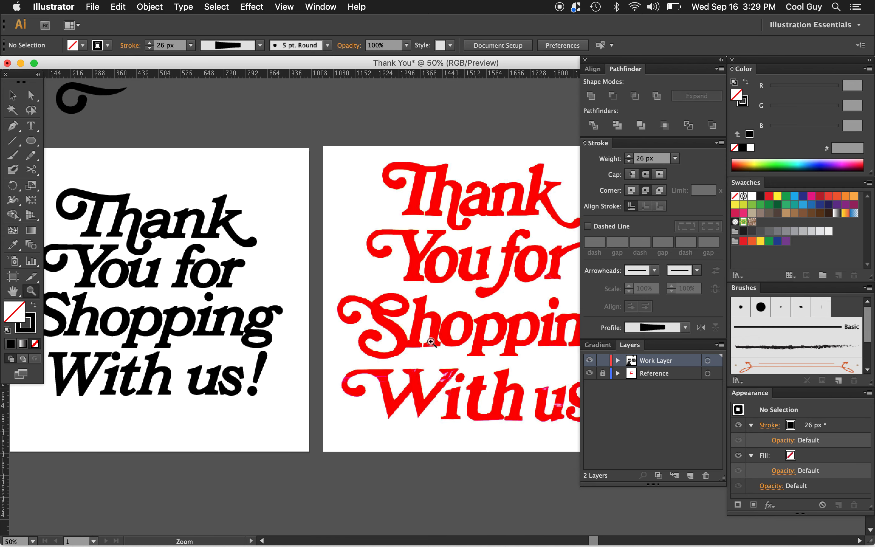
{"action": "scroll", "coordinate": [431, 341], "scroll_direction": "left", "scroll_amount": 5}
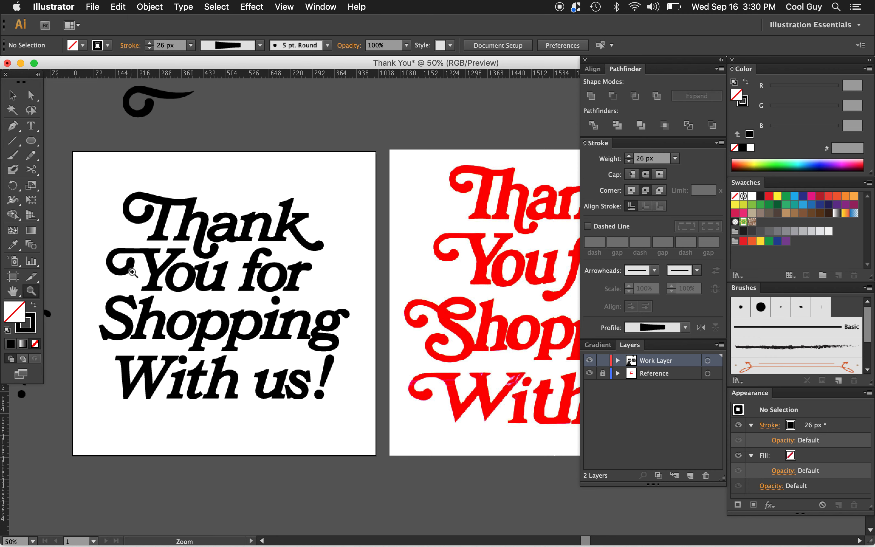
Adjust the stroke width at the outer side of the Y swash's curl with the Width tool.
{"action": "left_click", "coordinate": [148, 259]}
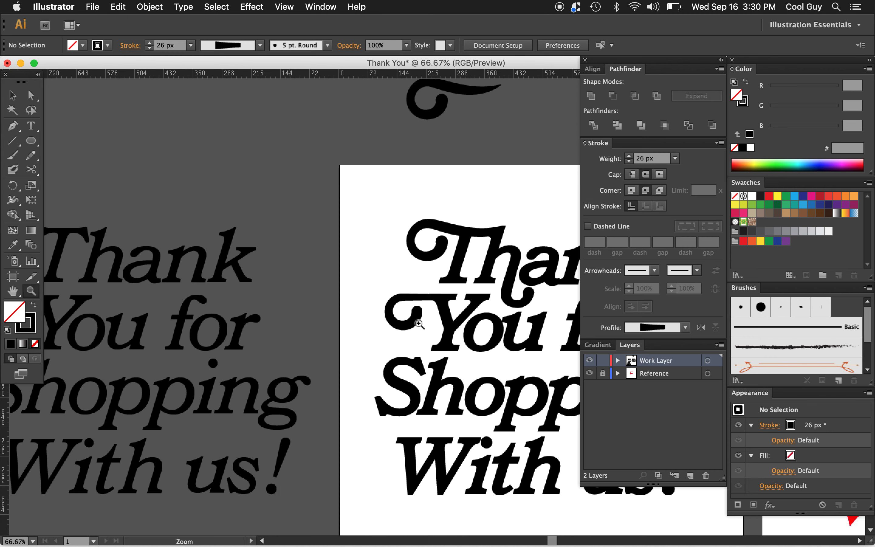
{"action": "left_click", "coordinate": [427, 323]}
{"action": "key", "text": "shift+w"}
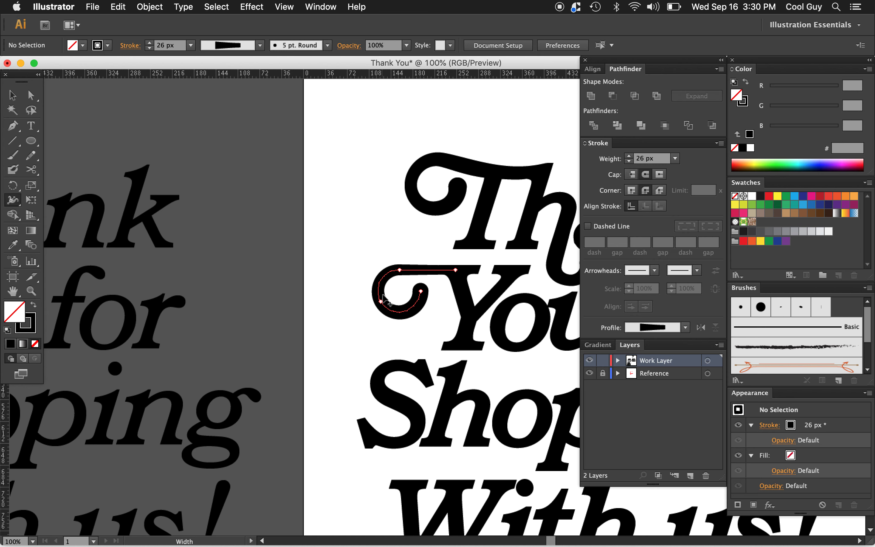
{"action": "left_click_drag", "start_coordinate": [383, 296], "coordinate": [383, 294]}
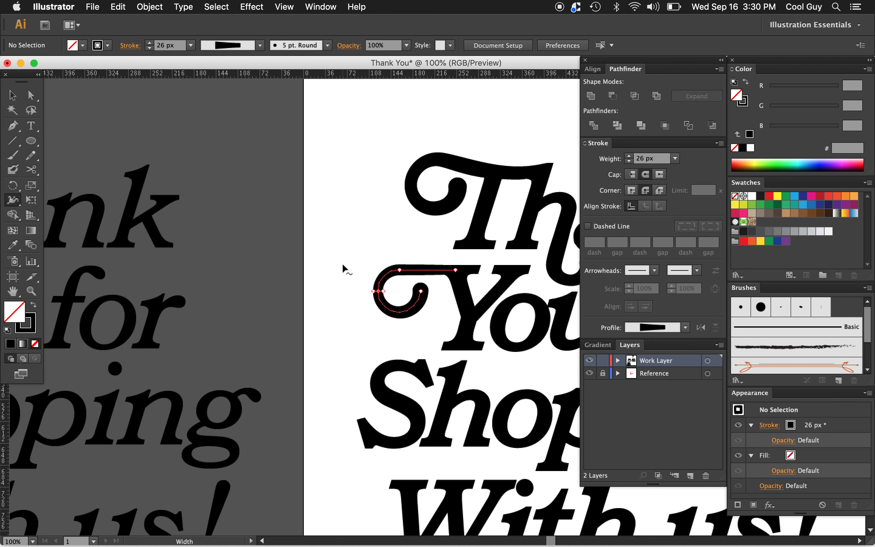
{"action": "key", "text": "a"}
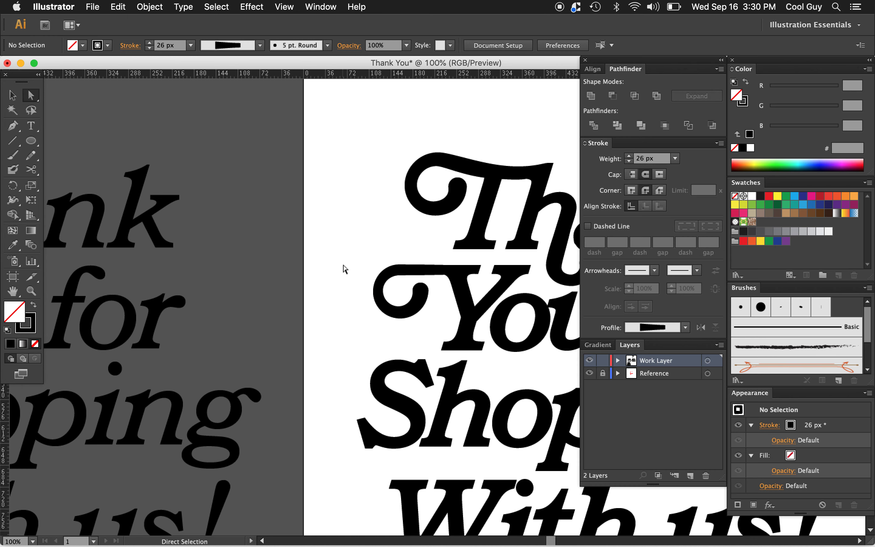
Move the end anchor of the swash's straight segment right to X 260 px, deeper into the Y's serif.
{"action": "key", "text": "z"}
{"action": "left_click", "coordinate": [468, 291]}
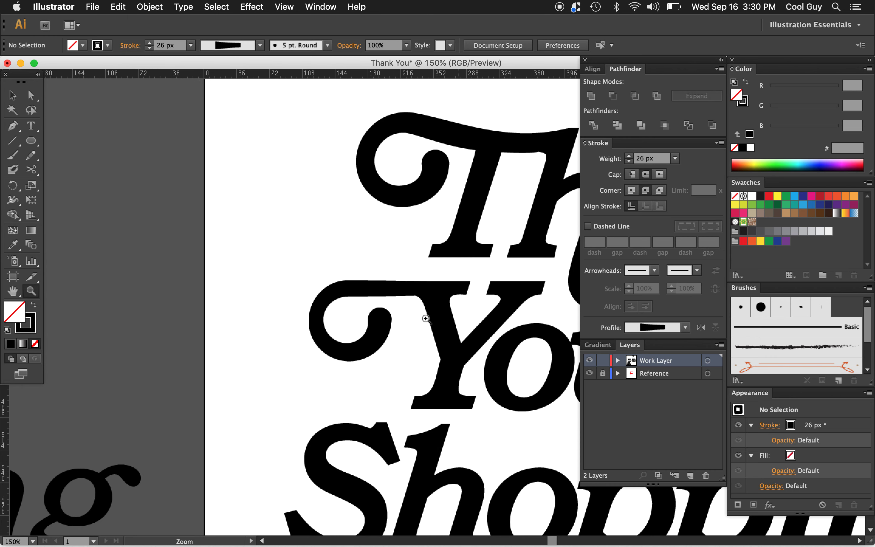
{"action": "left_click", "coordinate": [426, 319]}
{"action": "key", "text": "a"}
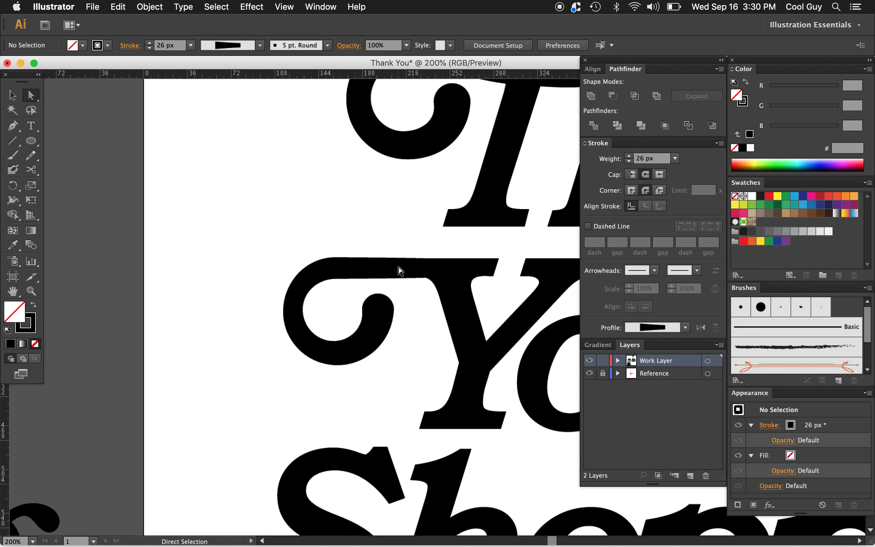
{"action": "left_click", "coordinate": [400, 269]}
{"action": "left_click", "coordinate": [447, 268]}
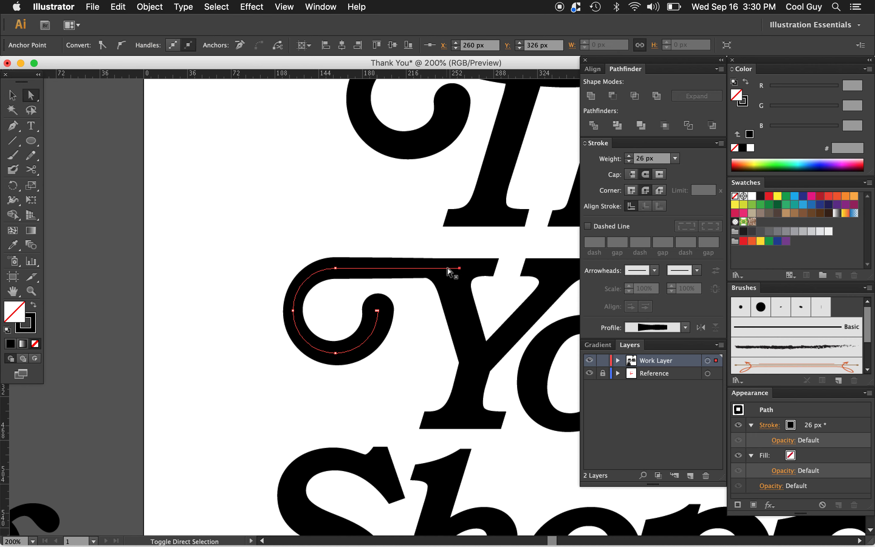
{"action": "key", "text": "Right"}
{"action": "left_click", "coordinate": [373, 228]}
Check the whole lettering with the Y swash against the red reference.
{"action": "key", "text": "z"}
{"action": "left_click", "coordinate": [432, 327], "text": "alt"}
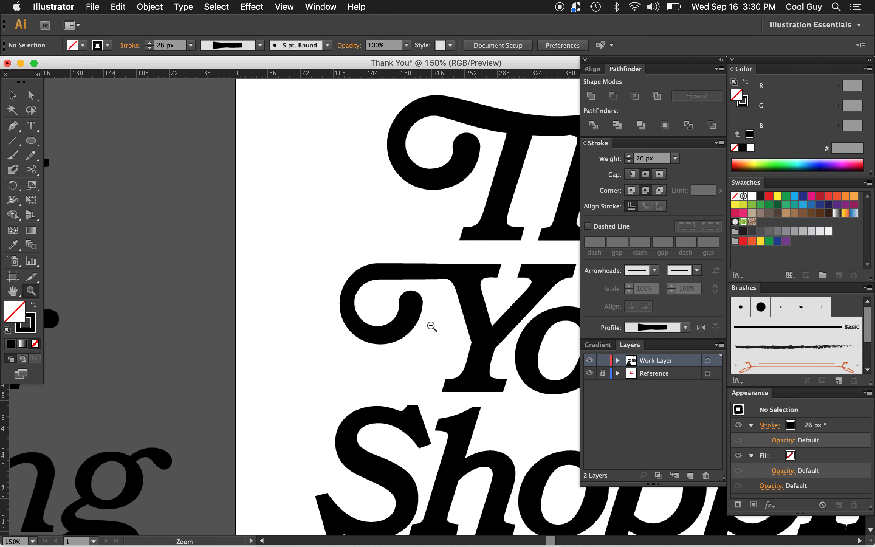
{"action": "left_click", "coordinate": [431, 326], "text": "alt"}
{"action": "left_click", "coordinate": [431, 326], "text": "alt"}
{"action": "left_click", "coordinate": [431, 326], "text": "alt"}
{"action": "left_click", "coordinate": [431, 326], "text": "alt"}
{"action": "scroll", "coordinate": [431, 326], "scroll_direction": "right", "scroll_amount": 10}
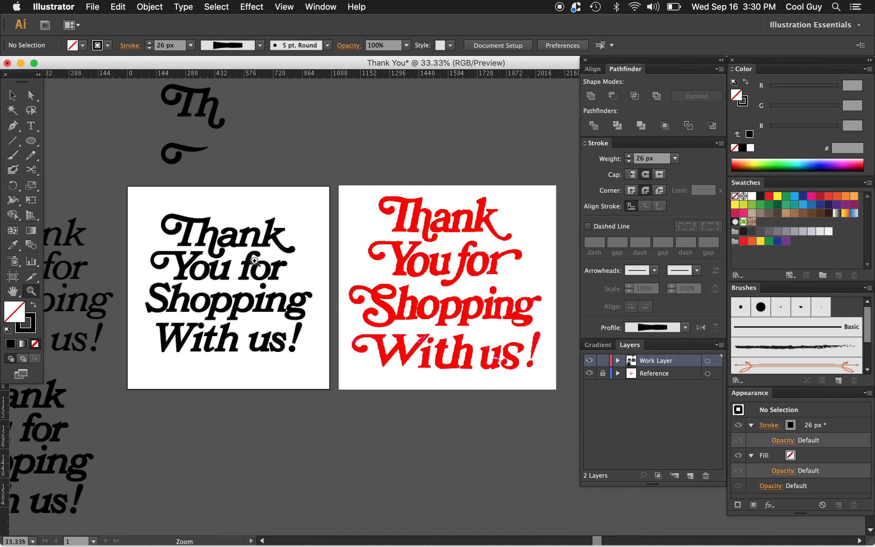
Delete the foot serif's anchor points on the f in "for", leaving a rounded stem end.
{"action": "left_click", "coordinate": [252, 281]}
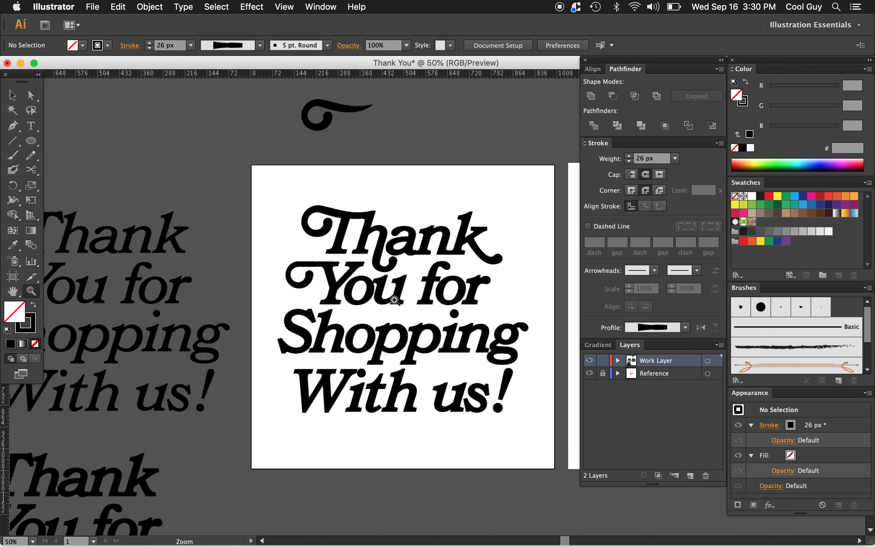
{"action": "left_click", "coordinate": [425, 307]}
{"action": "left_click", "coordinate": [431, 307]}
{"action": "left_click", "coordinate": [397, 304]}
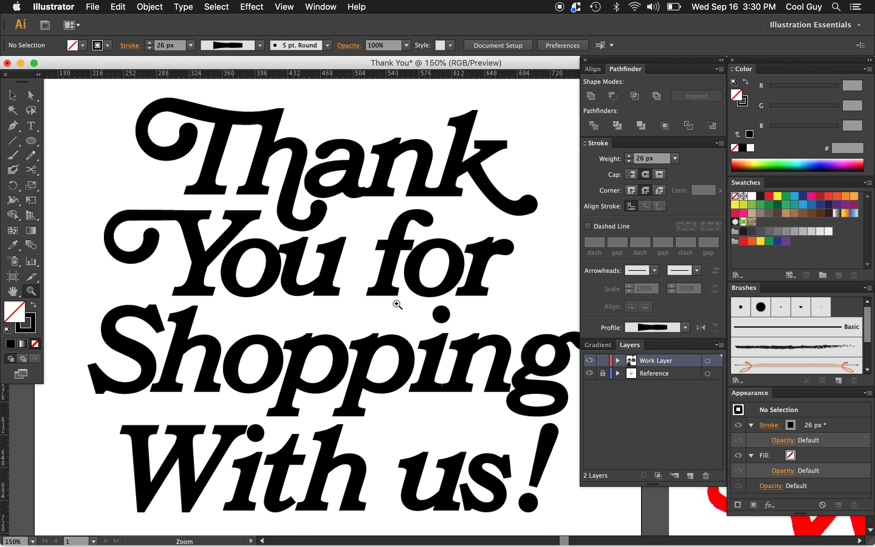
{"action": "key", "text": "a"}
{"action": "left_click", "coordinate": [421, 283]}
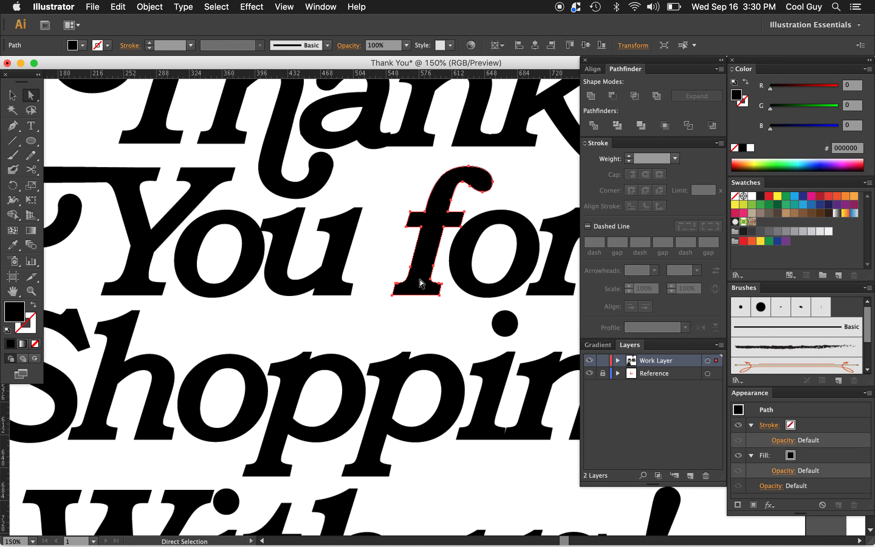
{"action": "key", "text": "p"}
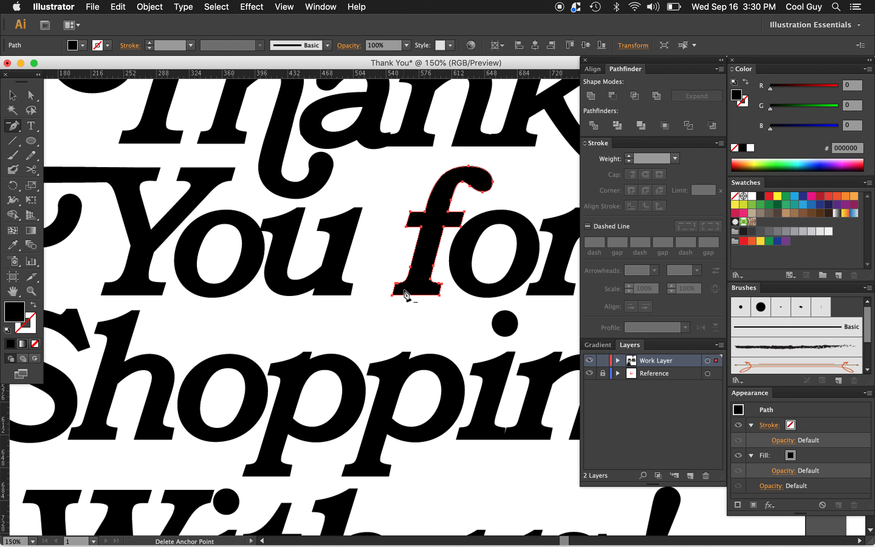
{"action": "left_click", "coordinate": [398, 285]}
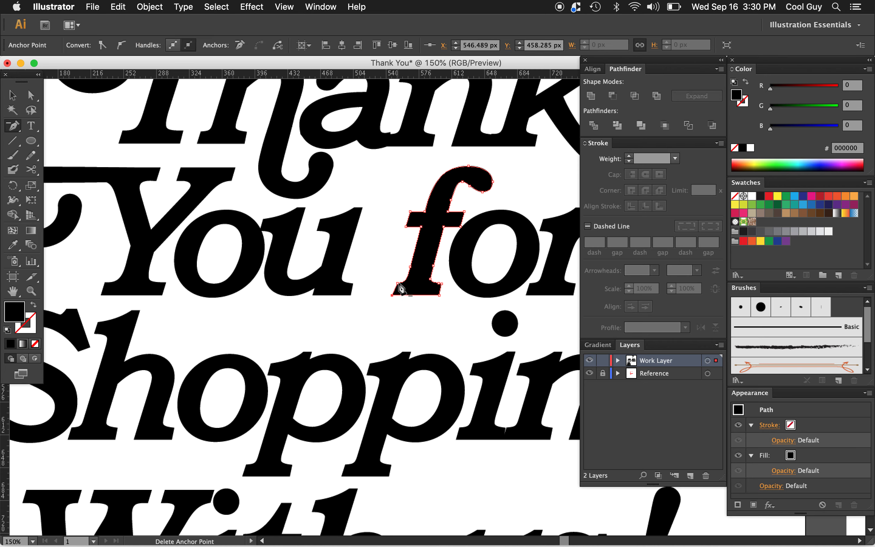
{"action": "left_click", "coordinate": [393, 295]}
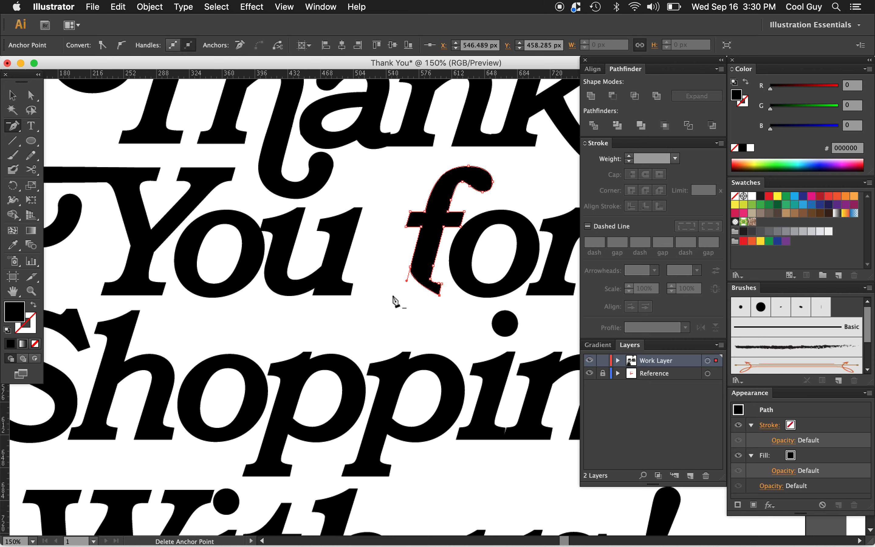
{"action": "left_click", "coordinate": [440, 294]}
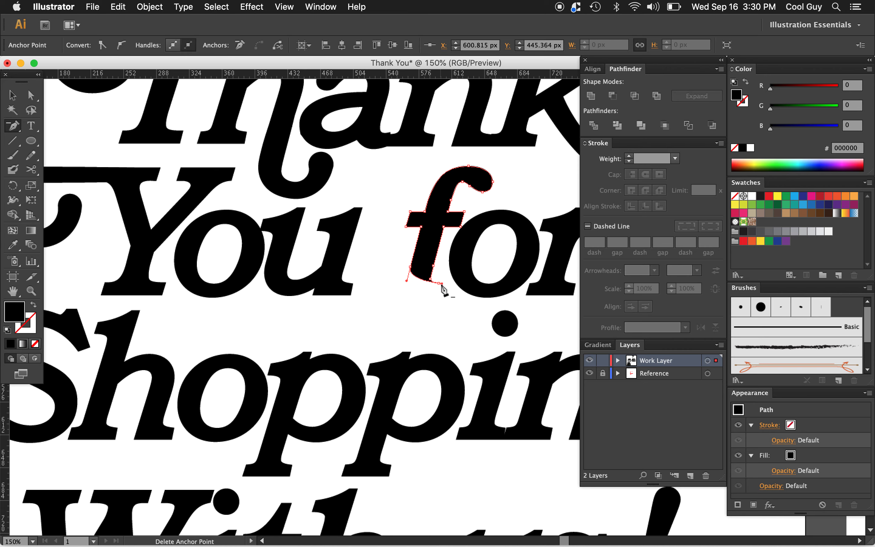
{"action": "left_click", "coordinate": [439, 283]}
{"action": "left_click", "coordinate": [431, 279]}
{"action": "key", "text": "a"}
{"action": "left_click", "coordinate": [402, 300]}
Examine the shape of the descending tail on the f in the red reference.
{"action": "key", "text": "super+alt+space"}
{"action": "left_click", "coordinate": [477, 317], "text": "alt"}
{"action": "left_click", "coordinate": [478, 317], "text": "alt"}
{"action": "left_click", "coordinate": [477, 316], "text": "alt"}
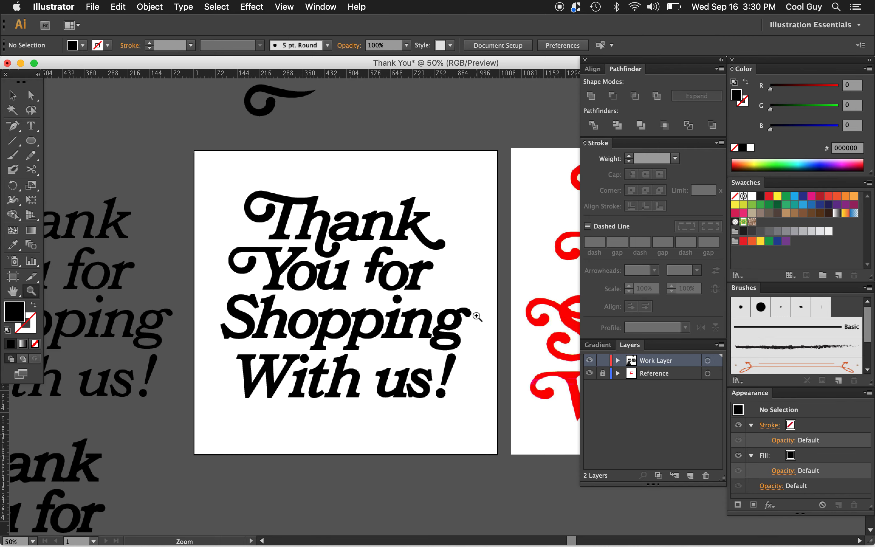
{"action": "scroll", "coordinate": [477, 316], "scroll_direction": "right", "scroll_amount": 5}
{"action": "scroll", "coordinate": [477, 317], "scroll_direction": "right", "scroll_amount": 3}
{"action": "scroll", "coordinate": [477, 317], "scroll_direction": "down", "scroll_amount": 1}
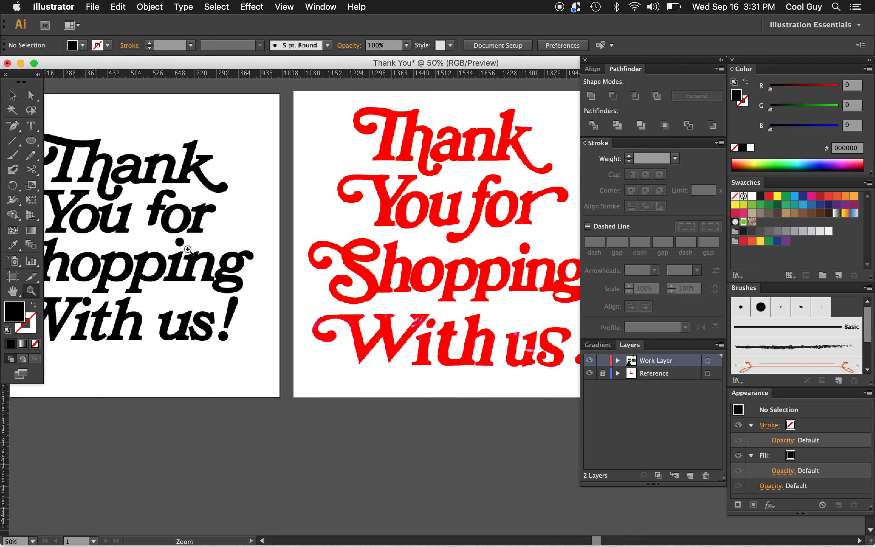
Draw a curved tail path with the Pen tool from the f's stem end to a smooth anchor at X 503 px, Y 493 px.
{"action": "left_click", "coordinate": [209, 255]}
{"action": "left_click", "coordinate": [383, 289]}
{"action": "left_click", "coordinate": [382, 289]}
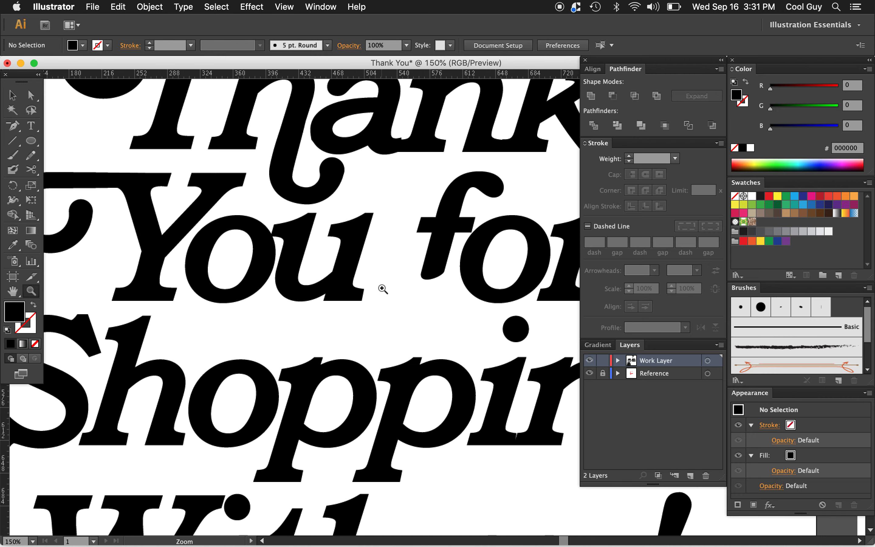
{"action": "key", "text": "p"}
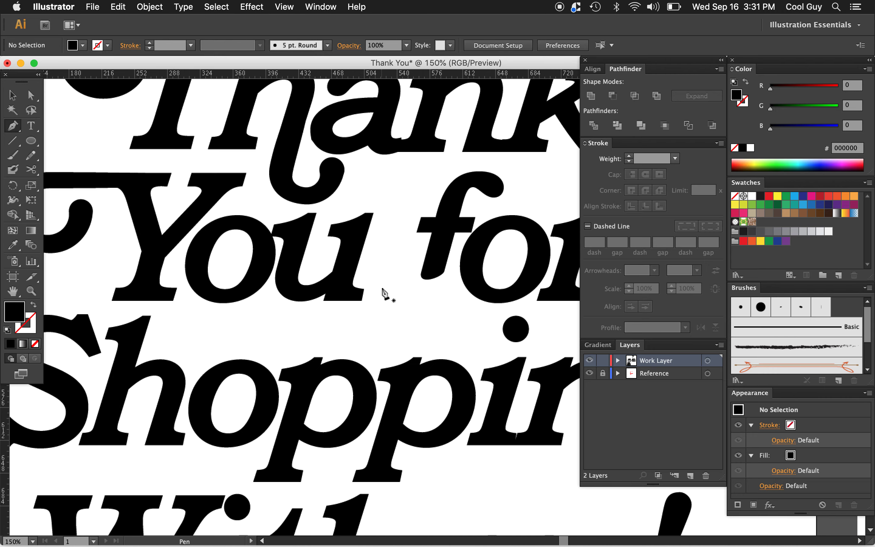
{"action": "left_click", "coordinate": [434, 269]}
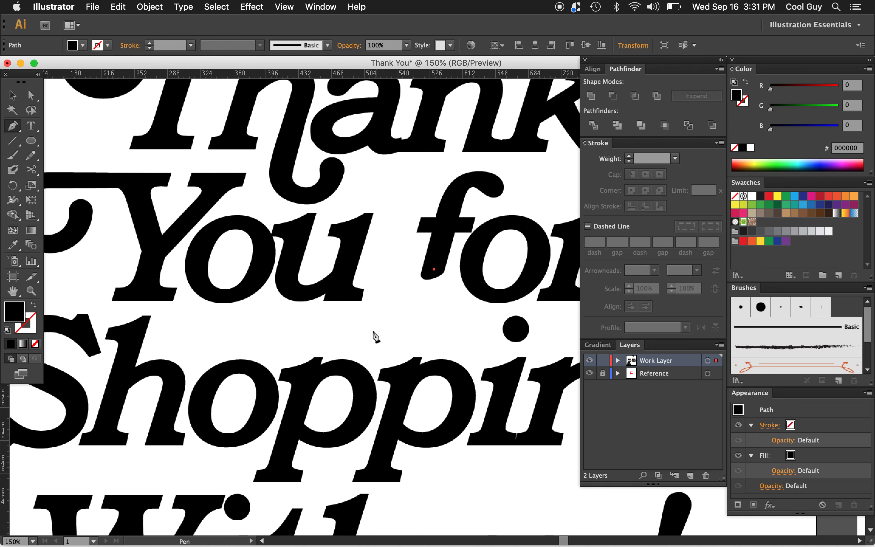
{"action": "left_click_drag", "start_coordinate": [364, 332], "coordinate": [305, 332]}
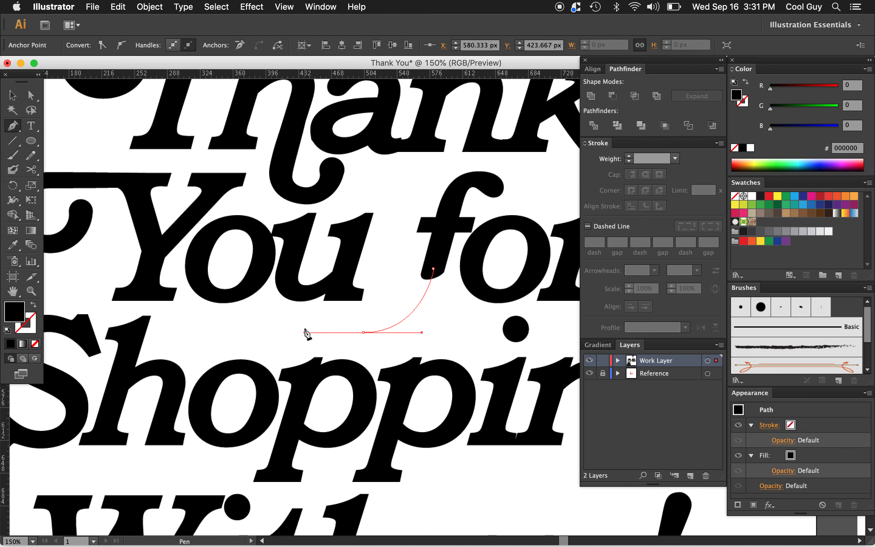
Swap the tail path's fill and stroke, and give the stroke a round cap and round corner joins.
{"action": "left_click", "coordinate": [34, 306]}
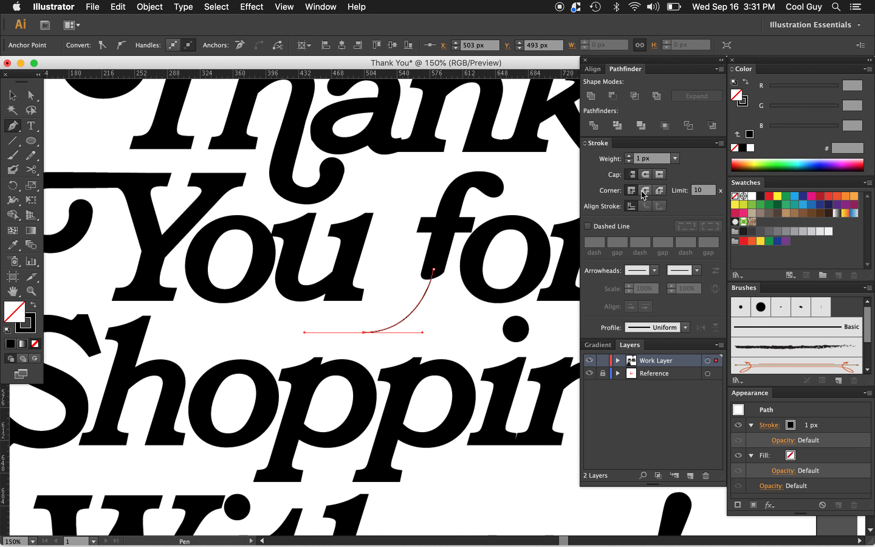
{"action": "left_click", "coordinate": [646, 175]}
{"action": "left_click", "coordinate": [645, 190]}
Widen the tail's stroke with the Width tool to about 23 px at its lower end and 25 px at the stem.
{"action": "key", "text": "shift+w"}
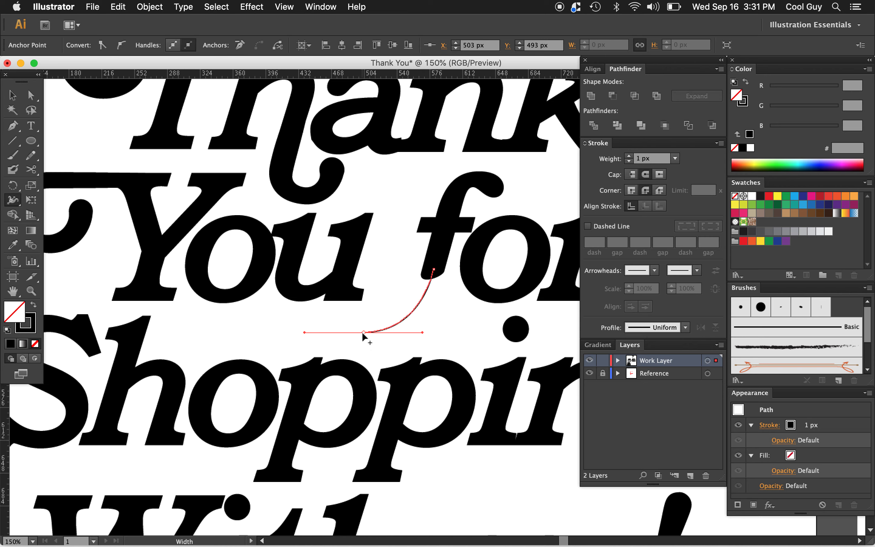
{"action": "left_click_drag", "start_coordinate": [362, 333], "coordinate": [362, 342]}
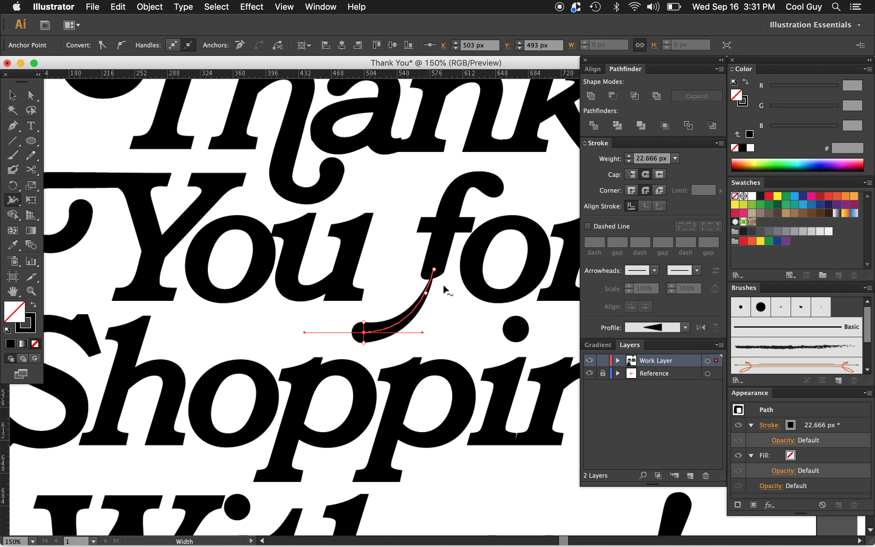
{"action": "left_click_drag", "start_coordinate": [434, 269], "coordinate": [447, 271]}
Move the tail's upper anchor up into the f's stem to about X 582 px, Y 417 px.
{"action": "key", "text": "a"}
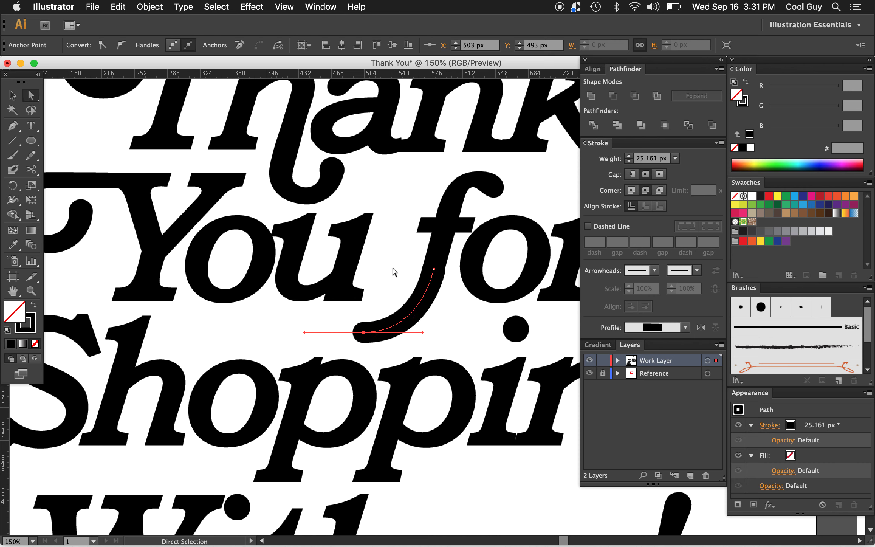
{"action": "left_click", "coordinate": [394, 269]}
{"action": "left_click", "coordinate": [434, 269]}
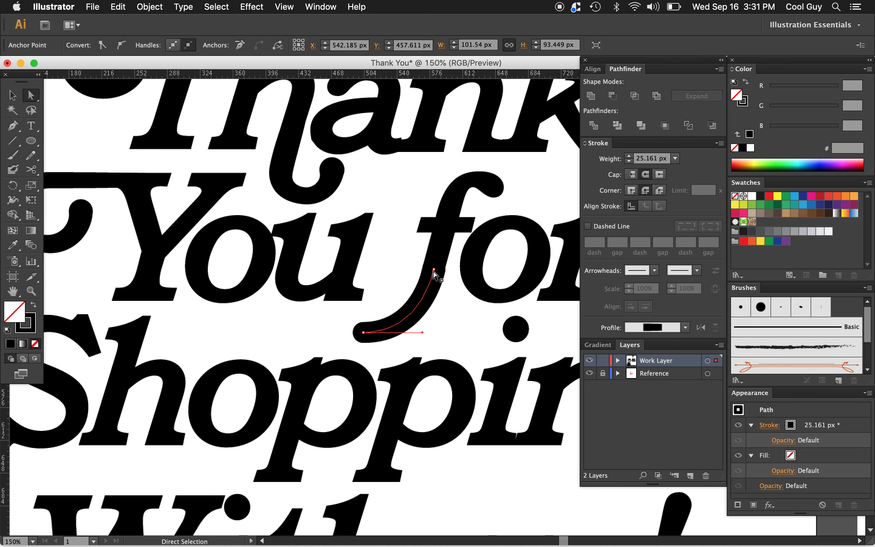
{"action": "key", "text": "shift+Up"}
{"action": "key", "text": "Right"}
{"action": "key", "text": "Right"}
{"action": "key", "text": "Right"}
{"action": "key", "text": "Right"}
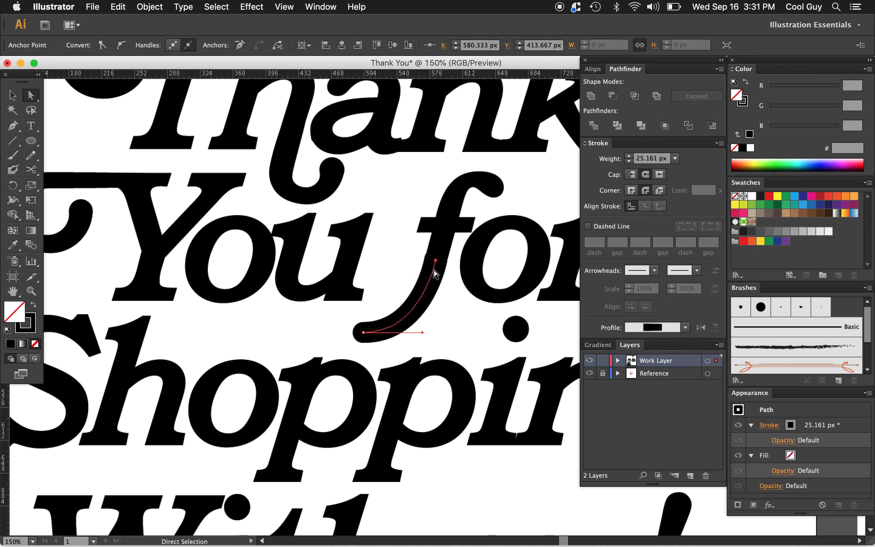
{"action": "key", "text": "Left"}
{"action": "key", "text": "Left"}
{"action": "key", "text": "Down"}
{"action": "key", "text": "Down"}
{"action": "key", "text": "Down"}
{"action": "key", "text": "Right"}
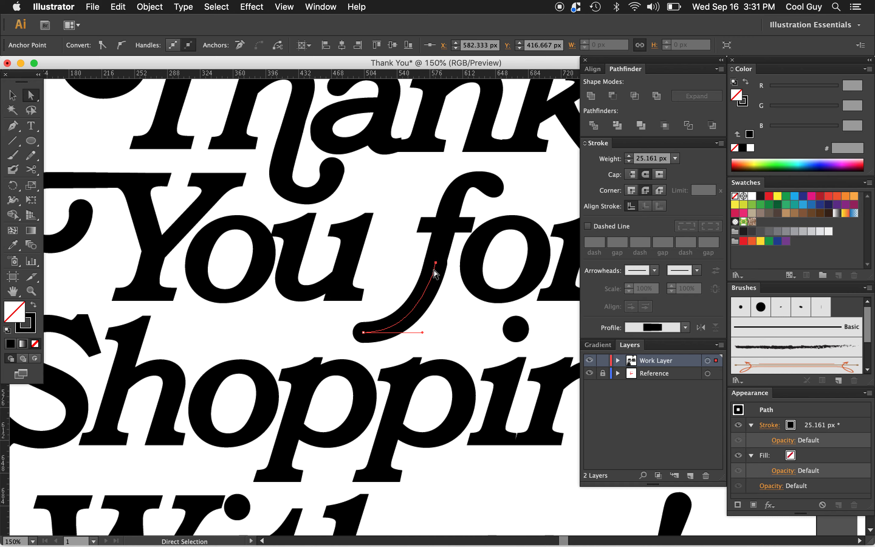
{"action": "left_click", "coordinate": [407, 267]}
Pull the anchor at the lower right of the f's stem slightly downward to blend it into the tail.
{"action": "key", "text": "z"}
{"action": "left_click", "coordinate": [463, 296], "text": "alt"}
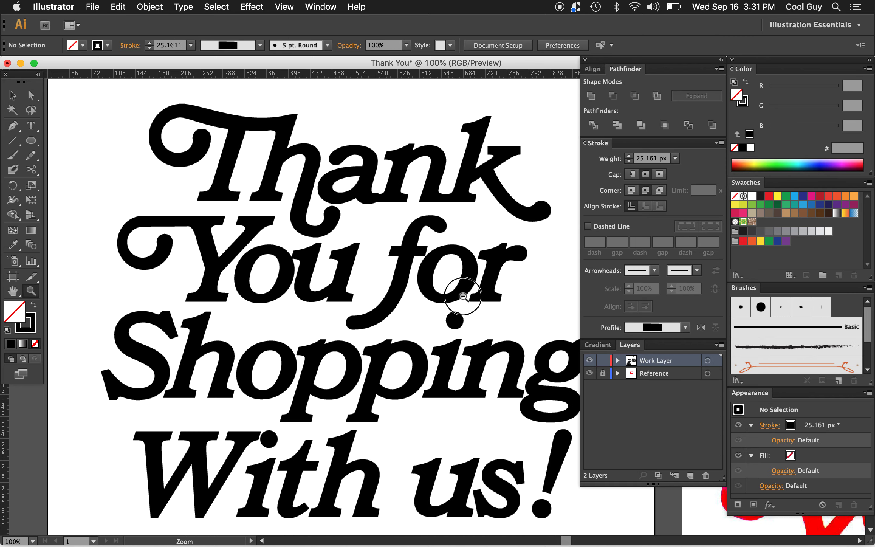
{"action": "left_click", "coordinate": [464, 298], "text": "alt"}
{"action": "left_click", "coordinate": [464, 298], "text": "alt"}
{"action": "left_click", "coordinate": [398, 306]}
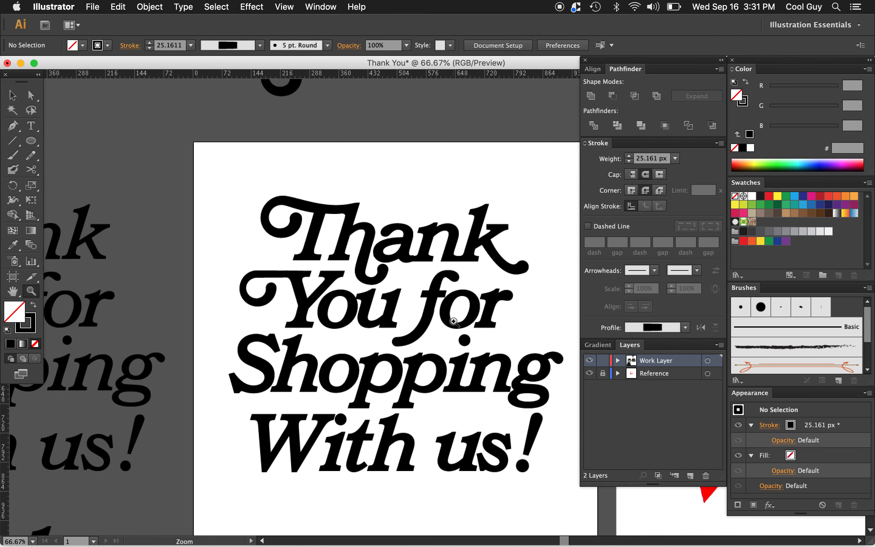
{"action": "left_click", "coordinate": [444, 325]}
{"action": "left_click", "coordinate": [444, 324]}
{"action": "key", "text": "a"}
{"action": "left_click", "coordinate": [384, 245]}
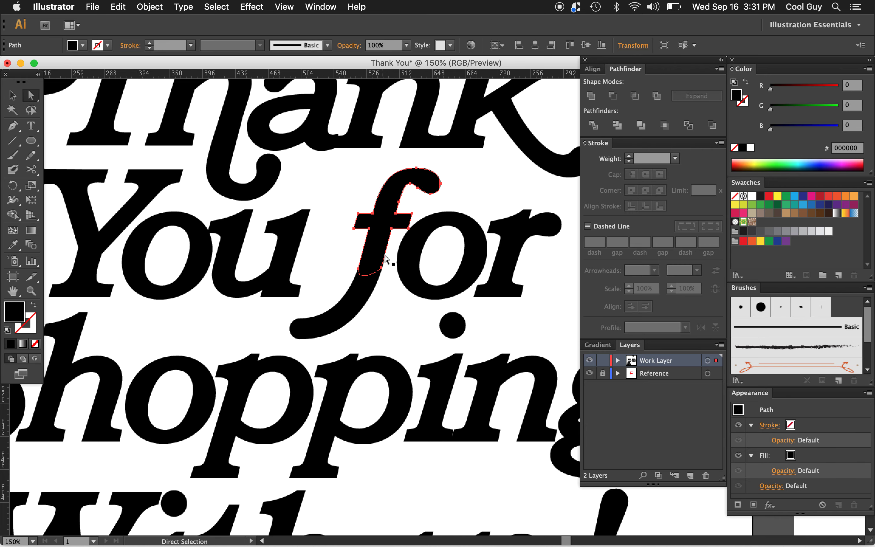
{"action": "left_click_drag", "start_coordinate": [381, 267], "coordinate": [380, 276]}
{"action": "left_click", "coordinate": [405, 319]}
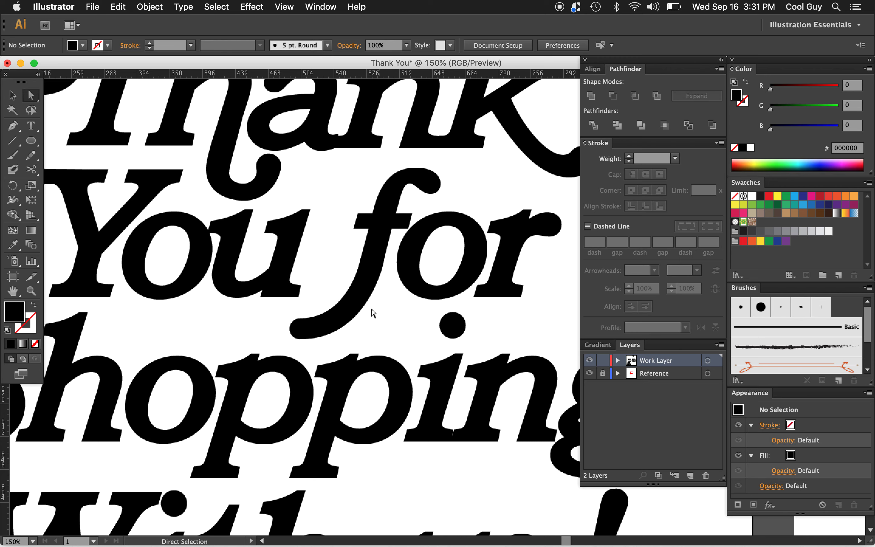
Narrow the middle of the tail's stroke and move its upper anchor to about X 578 px, Y 430 px.
{"action": "key", "text": "shift+w"}
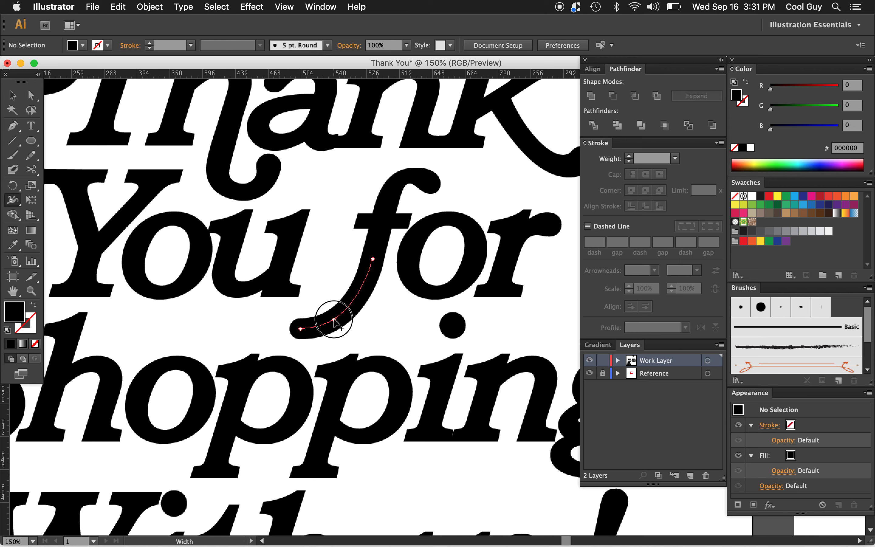
{"action": "left_click_drag", "start_coordinate": [335, 322], "coordinate": [339, 327]}
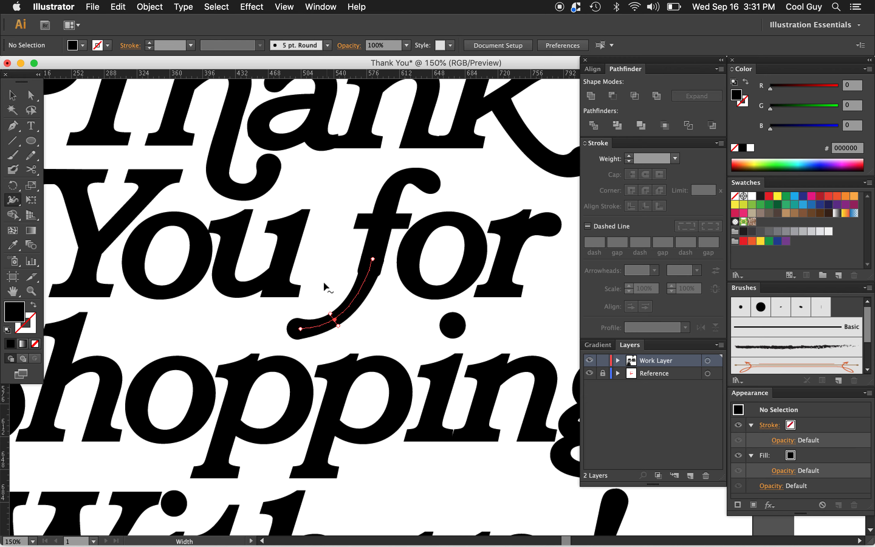
{"action": "left_click", "coordinate": [373, 264], "text": "super"}
{"action": "key", "text": "Left"}
{"action": "key", "text": "Left"}
{"action": "key", "text": "Left"}
{"action": "key", "text": "Left"}
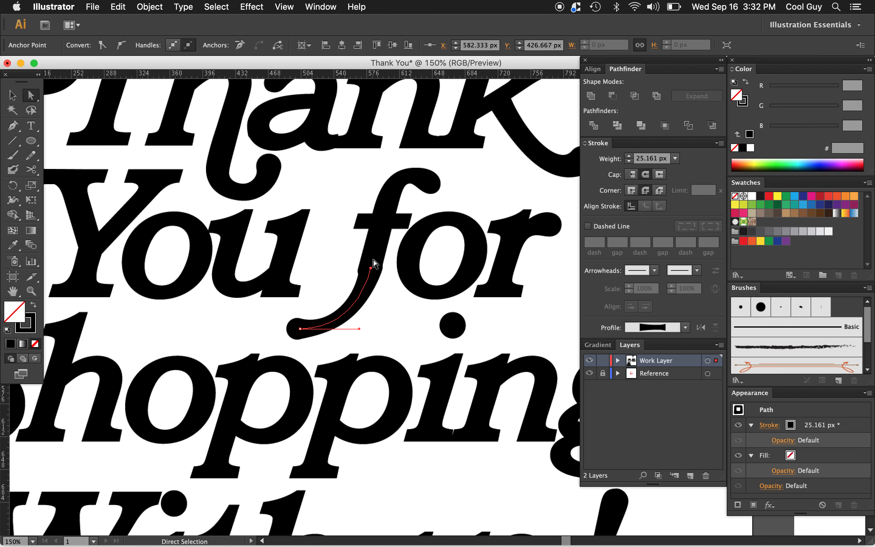
{"action": "key", "text": "Down"}
{"action": "key", "text": "Down"}
{"action": "key", "text": "Down"}
{"action": "key", "text": "Down"}
{"action": "key", "text": "Down"}
{"action": "key", "text": "Down"}
{"action": "key", "text": "Down"}
{"action": "key", "text": "Down"}
{"action": "key", "text": "Up"}
{"action": "key", "text": "Up"}
{"action": "key", "text": "Left"}
Adjust the tail's stroke width at its upper end to about 24.6 px to match the f's stem.
{"action": "key", "text": "shift+w"}
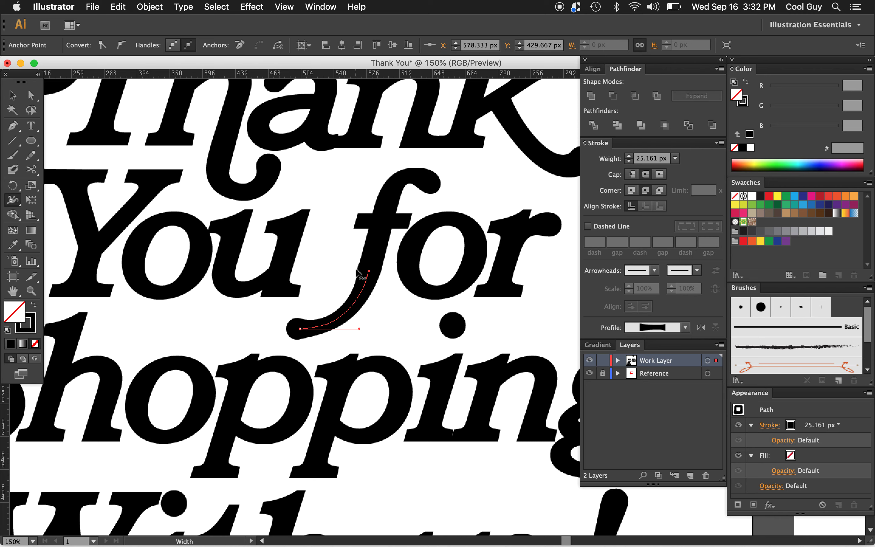
{"action": "left_click_drag", "start_coordinate": [357, 269], "coordinate": [381, 274]}
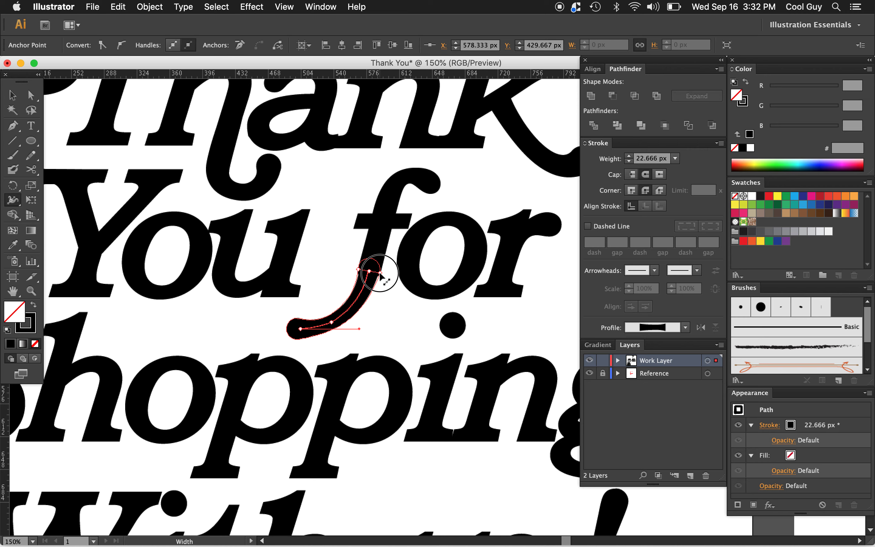
{"action": "left_click", "coordinate": [318, 274], "text": "super"}
Compare the f's descending tail in the black lettering with the red reference.
{"action": "key", "text": "z"}
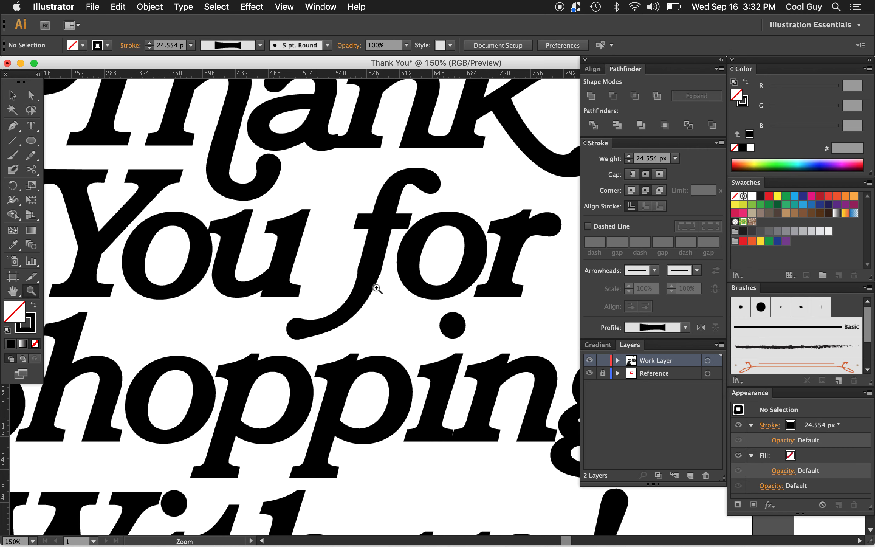
{"action": "left_click", "coordinate": [377, 287], "text": "alt"}
{"action": "left_click", "coordinate": [469, 312], "text": "alt"}
{"action": "scroll", "coordinate": [484, 319], "scroll_direction": "right", "scroll_amount": 5}
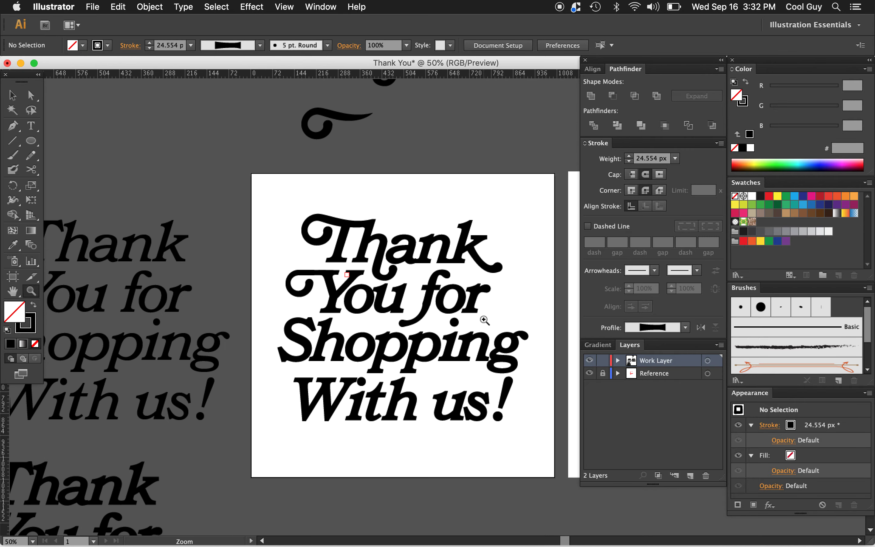
{"action": "scroll", "coordinate": [484, 319], "scroll_direction": "right", "scroll_amount": 5}
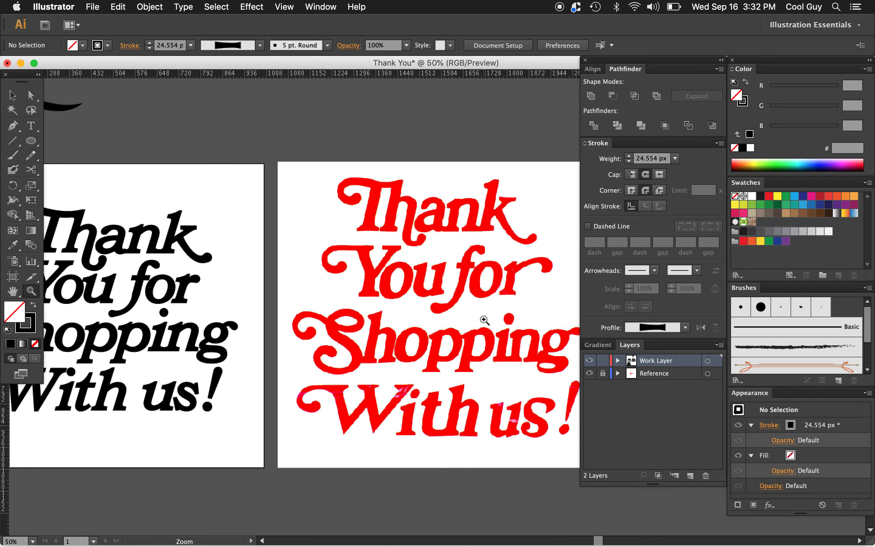
{"action": "scroll", "coordinate": [484, 320], "scroll_direction": "left", "scroll_amount": 5}
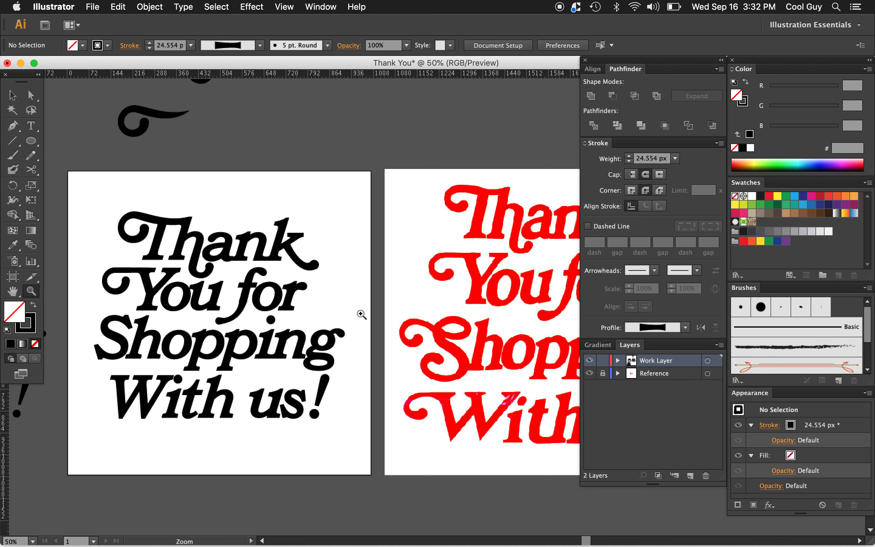
Undo the latest width and anchor edits on the f's tail and stem, and clear the selection.
{"action": "key", "text": "super+z"}
{"action": "key", "text": "super+z"}
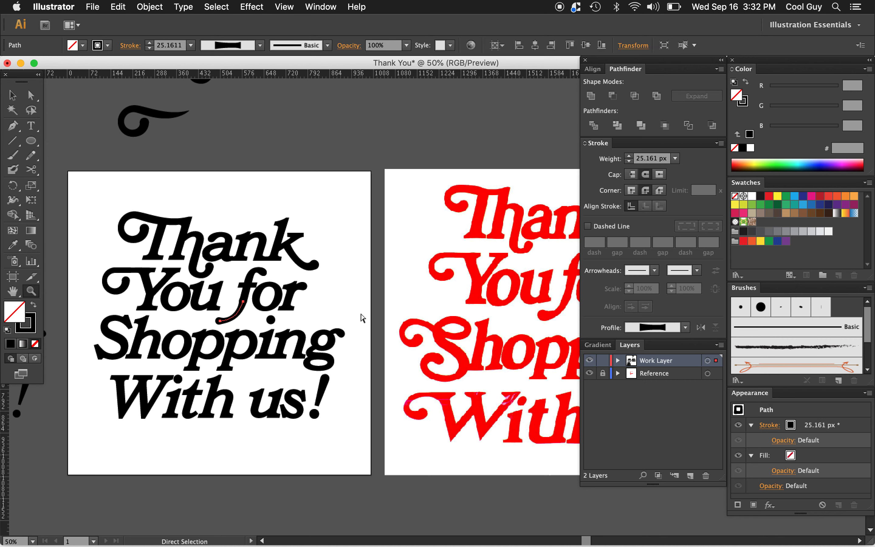
{"action": "key", "text": "super+z"}
{"action": "key", "text": "super+z"}
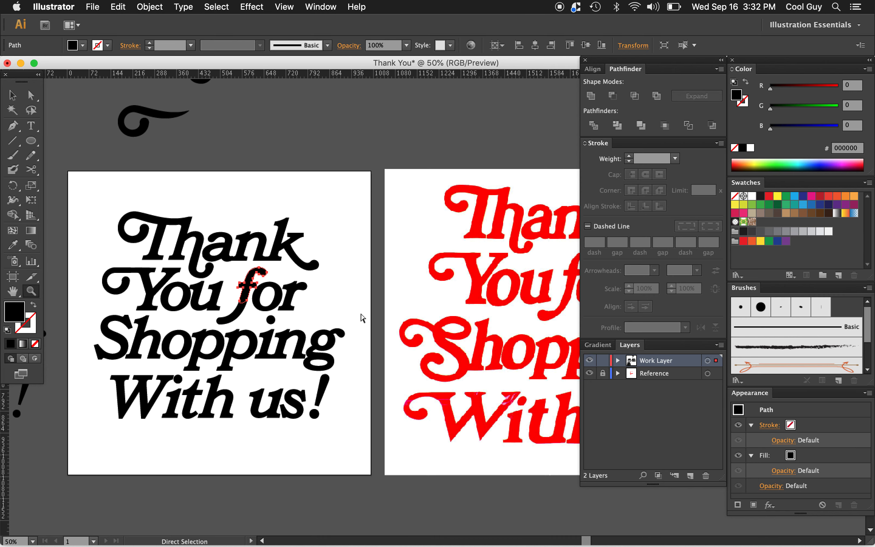
{"action": "key", "text": "a"}
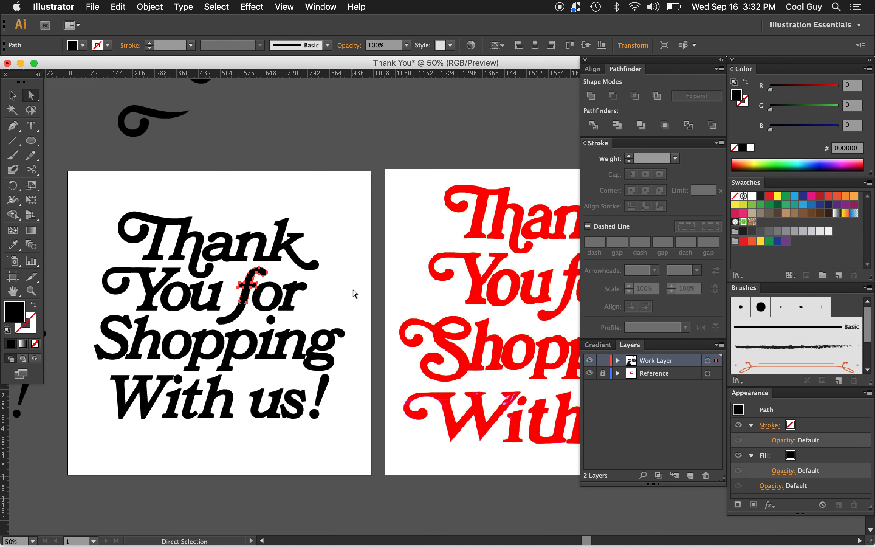
{"action": "left_click", "coordinate": [354, 294]}
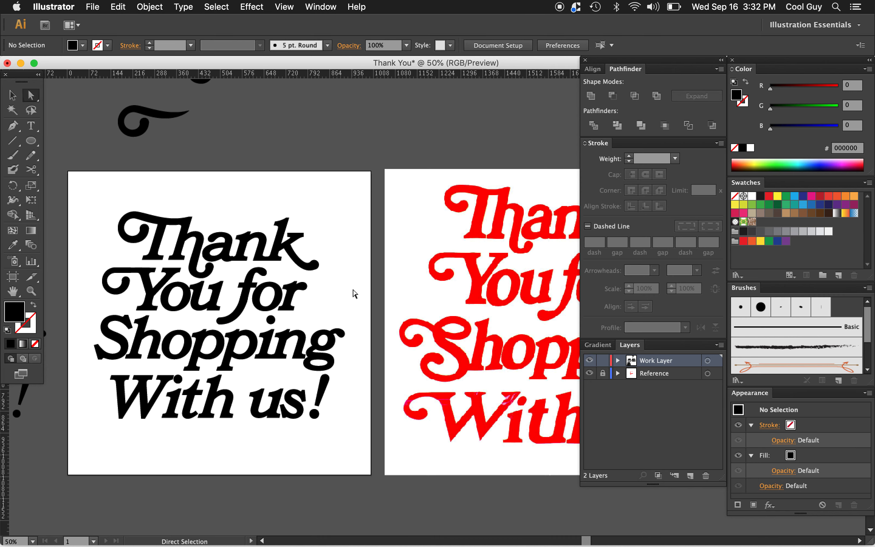
Adjust the tail's stroke width at its lower end and midway along the curve, up to about 25.3 px.
{"action": "key", "text": "z"}
{"action": "left_click", "coordinate": [275, 335]}
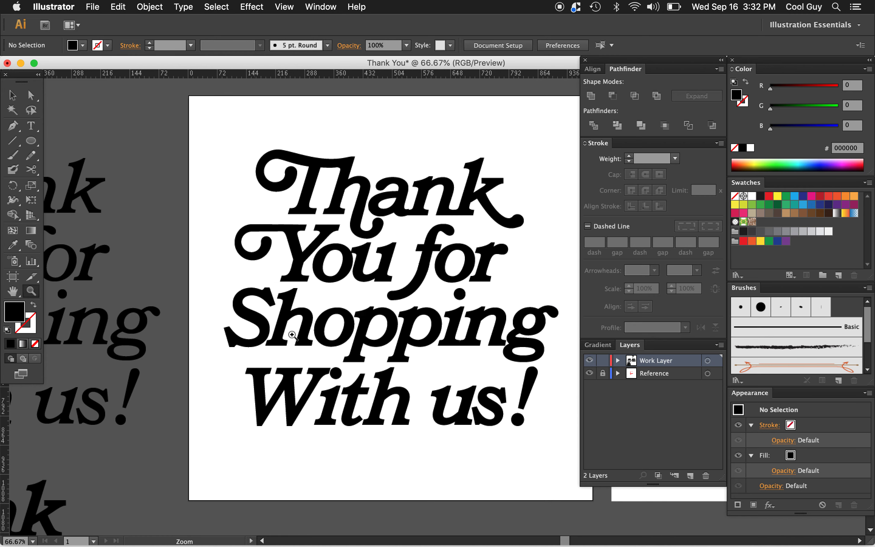
{"action": "left_click", "coordinate": [445, 318]}
{"action": "left_click", "coordinate": [373, 256]}
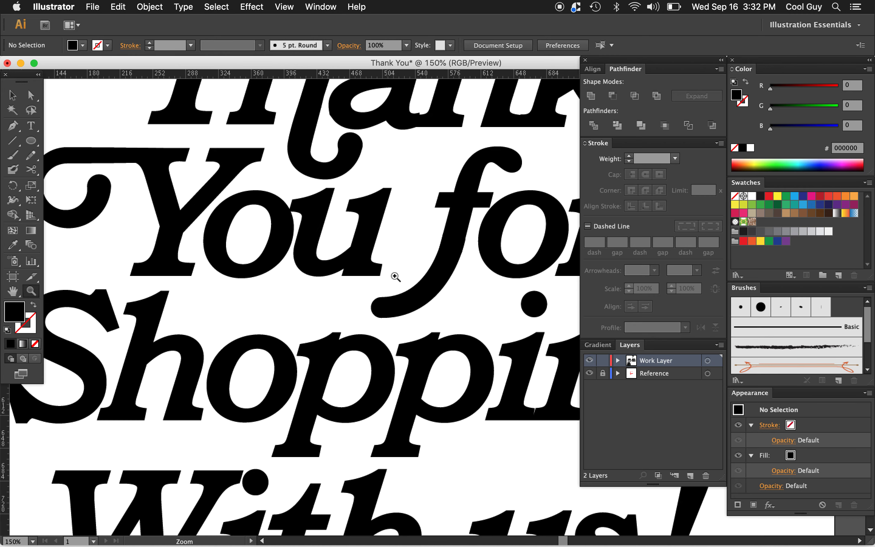
{"action": "key", "text": "shift+w"}
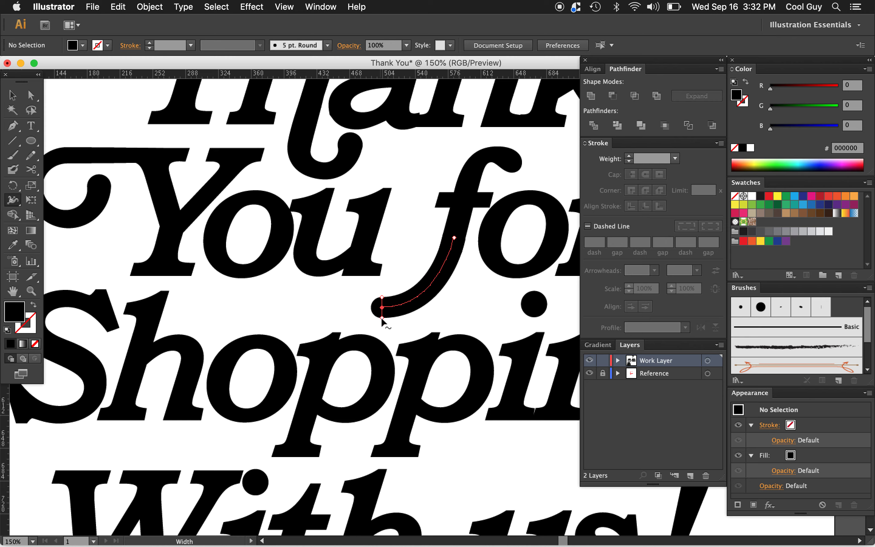
{"action": "left_click_drag", "start_coordinate": [382, 319], "coordinate": [382, 320]}
{"action": "left_click_drag", "start_coordinate": [431, 290], "coordinate": [434, 292]}
Move the tail's upper anchor on the f's stem to about X 579 px, Y 427 px.
{"action": "key", "text": "a"}
{"action": "left_click", "coordinate": [454, 245]}
{"action": "key", "text": "Left"}
{"action": "key", "text": "Left"}
{"action": "key", "text": "Left"}
{"action": "key", "text": "Left"}
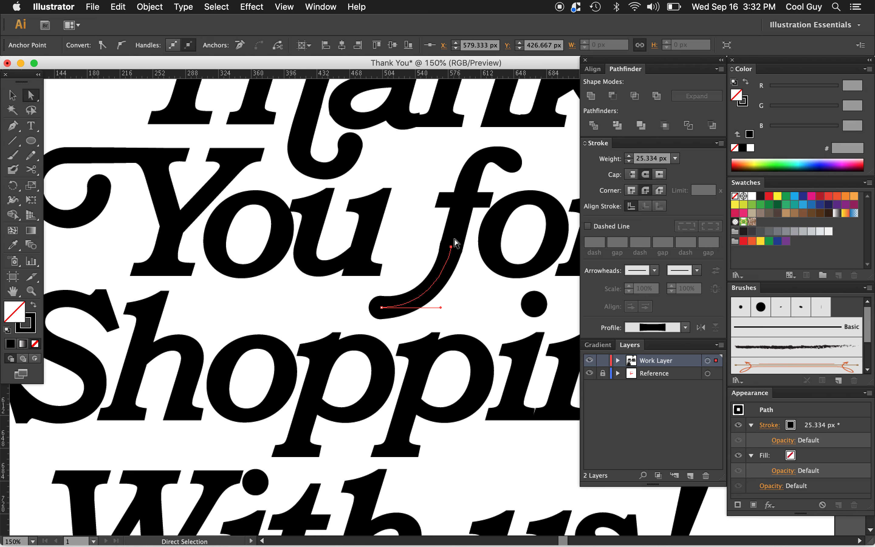
{"action": "left_click", "coordinate": [408, 253]}
Check the refined tail of the f within the whole lettering against the red reference.
{"action": "key", "text": "z"}
{"action": "left_click", "coordinate": [470, 307], "text": "alt"}
{"action": "left_click", "coordinate": [471, 307], "text": "alt"}
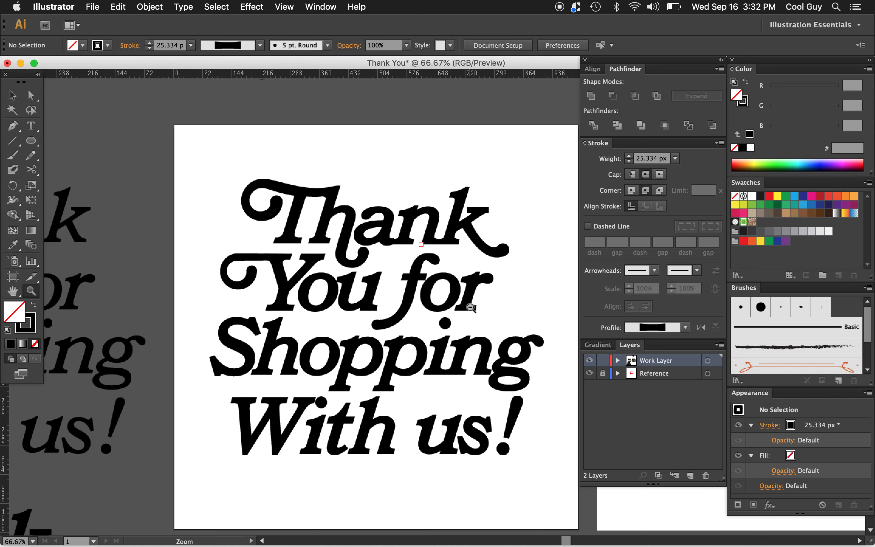
{"action": "left_click", "coordinate": [470, 307], "text": "alt"}
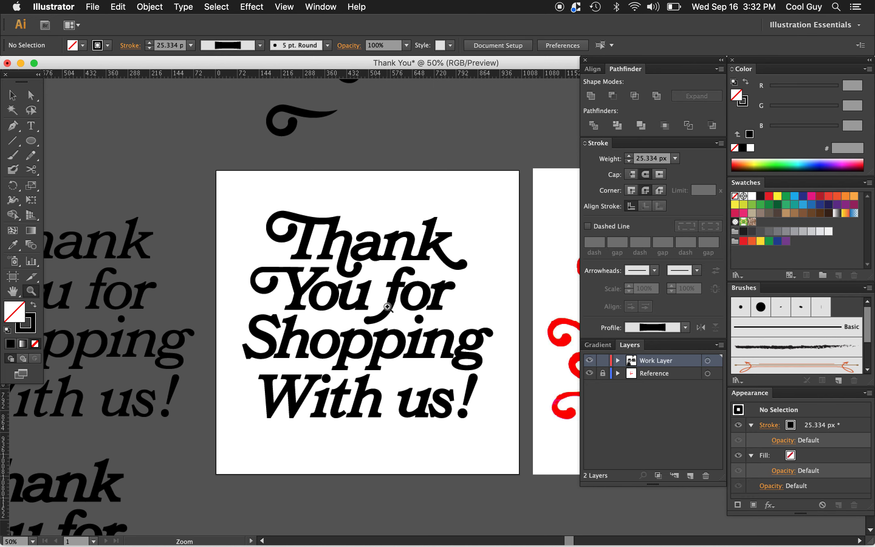
{"action": "scroll", "coordinate": [450, 281], "scroll_direction": "right", "scroll_amount": 5}
{"action": "scroll", "coordinate": [450, 279], "scroll_direction": "right", "scroll_amount": 5}
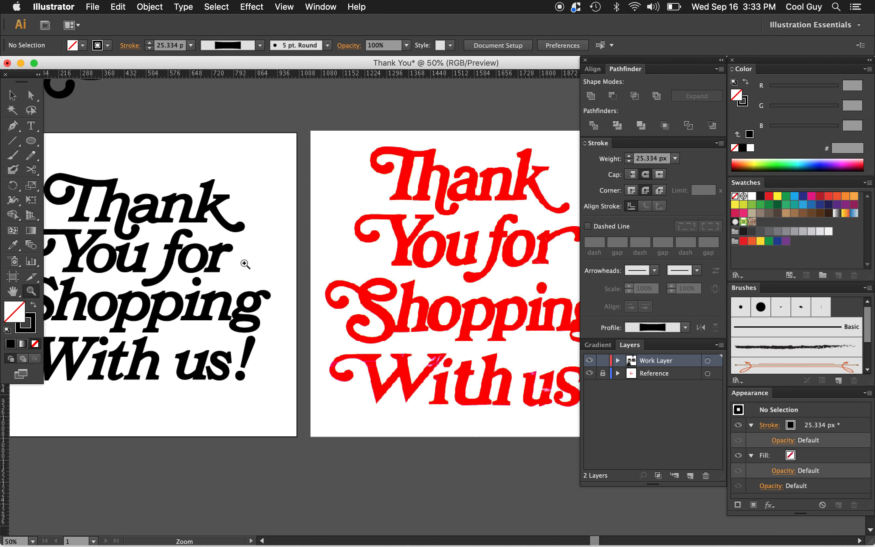
Delete the outermost and top anchor points of the ball terminal on the r in "for".
{"action": "scroll", "coordinate": [244, 263], "scroll_direction": "right", "scroll_amount": 3}
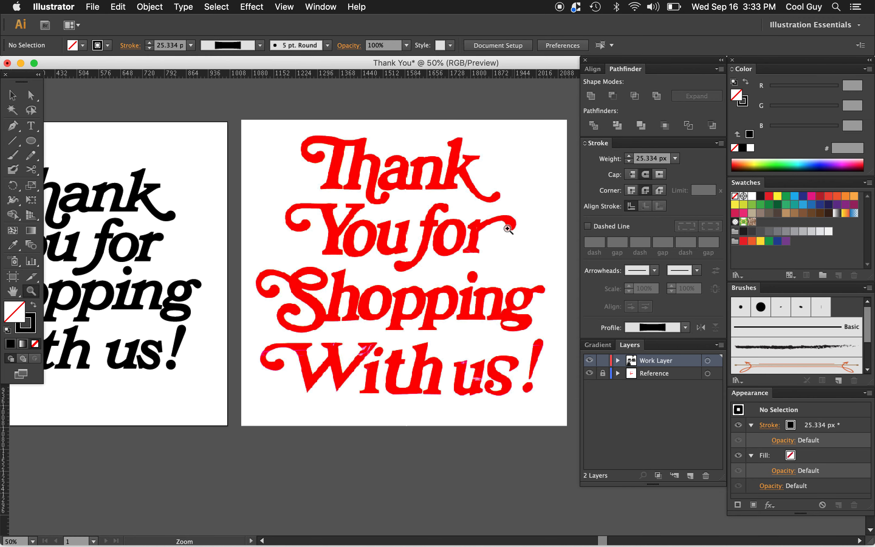
{"action": "left_click", "coordinate": [169, 240]}
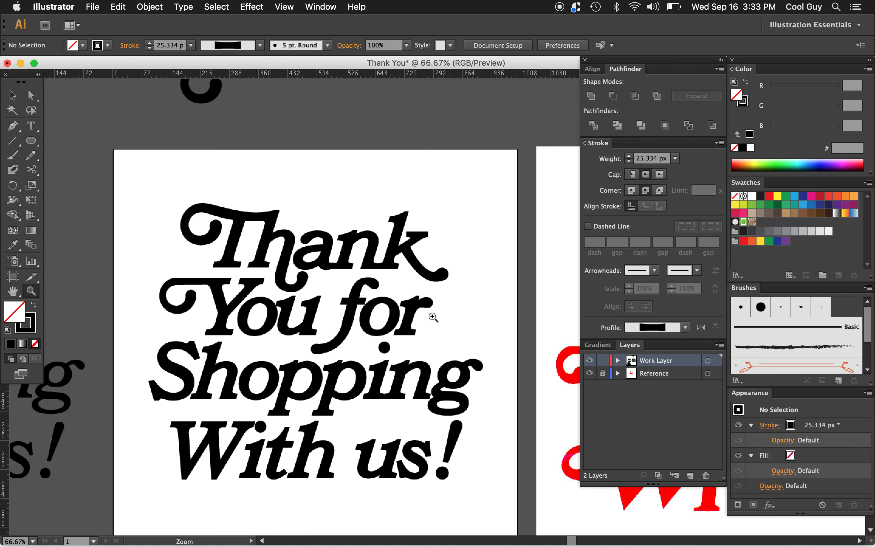
{"action": "left_click", "coordinate": [433, 315]}
{"action": "left_click", "coordinate": [438, 309]}
{"action": "left_click", "coordinate": [438, 310]}
{"action": "key", "text": "a"}
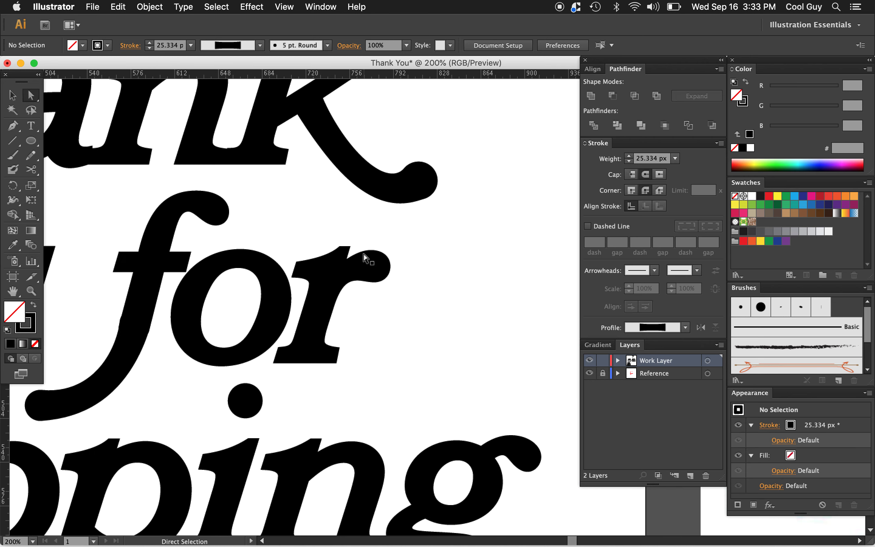
{"action": "left_click", "coordinate": [366, 264]}
{"action": "key", "text": "minus"}
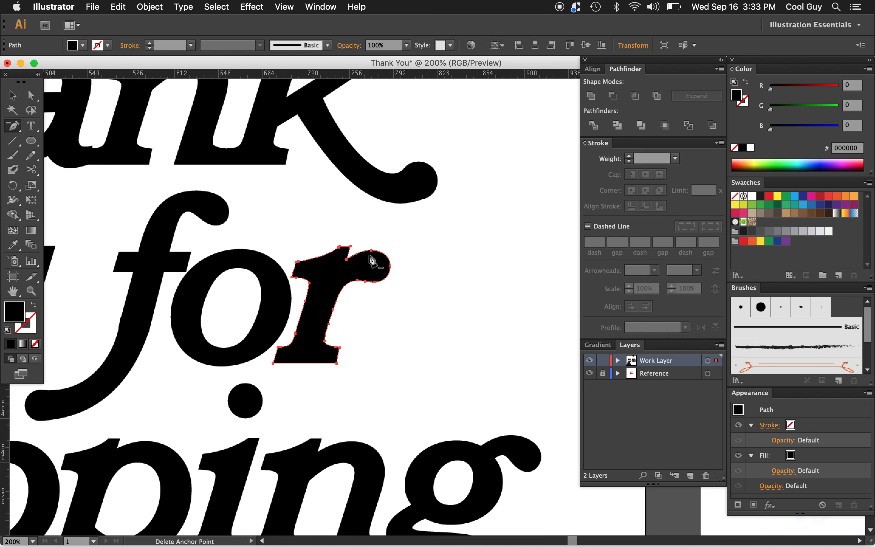
{"action": "left_click", "coordinate": [390, 267]}
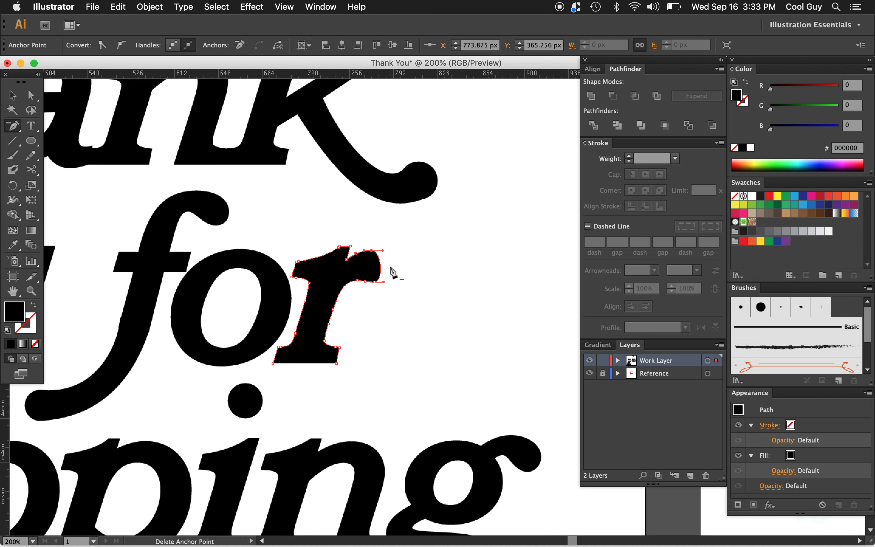
{"action": "left_click", "coordinate": [371, 251]}
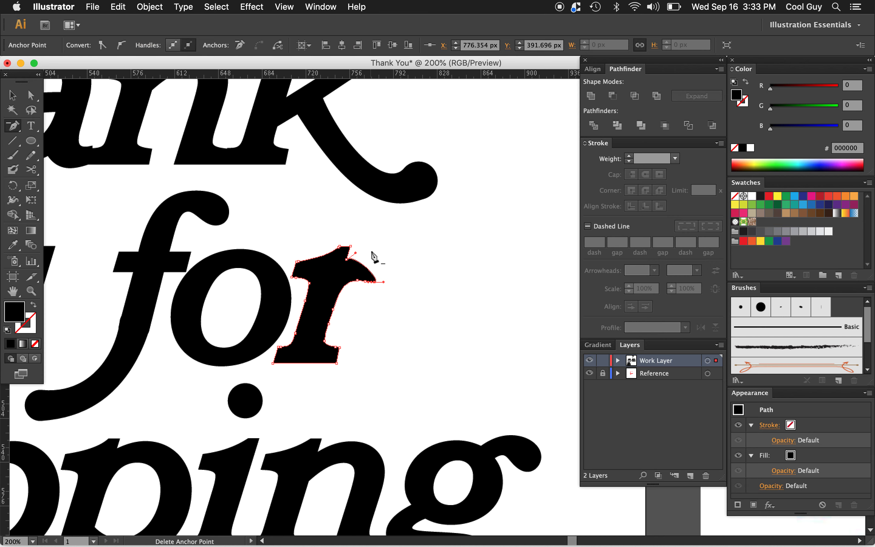
Delete the remaining lower and inner anchor points of the r's arm to reduce the letter to its stem.
{"action": "left_click", "coordinate": [374, 281]}
{"action": "left_click", "coordinate": [366, 281]}
{"action": "left_click", "coordinate": [357, 281]}
{"action": "left_click", "coordinate": [346, 260]}
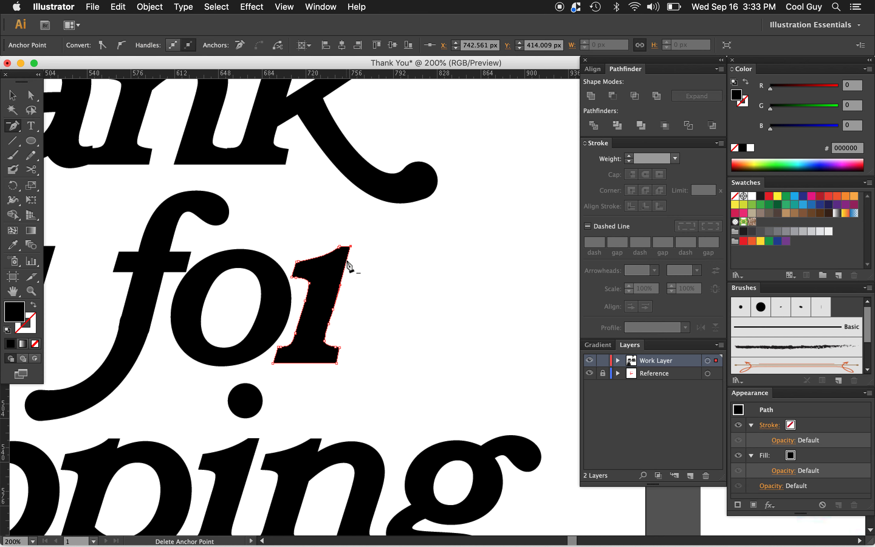
{"action": "key", "text": "a"}
{"action": "left_click", "coordinate": [369, 291]}
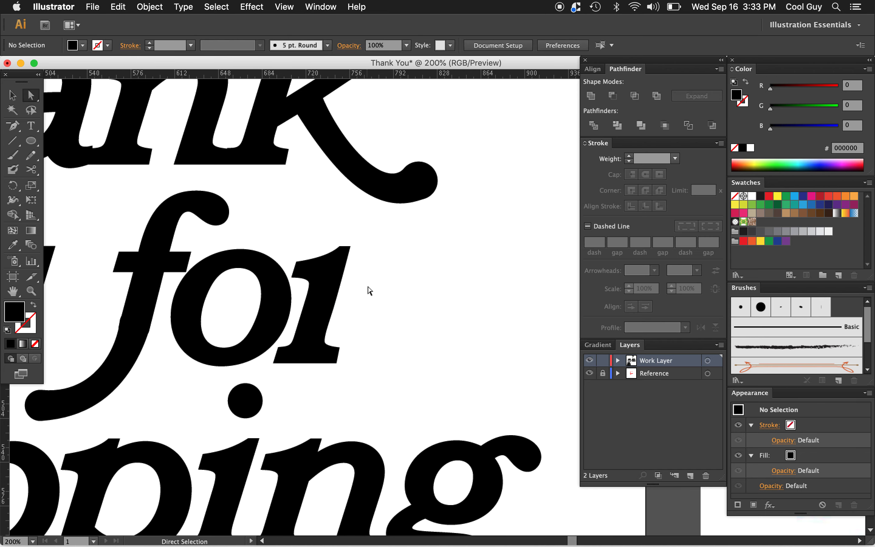
Draw a curved Pen path from the r's stem to about X 842 px, Y 380 px, following the reference r's arm.
{"action": "key", "text": "z"}
{"action": "left_click", "coordinate": [394, 316], "text": "alt"}
{"action": "left_click", "coordinate": [393, 315], "text": "alt"}
{"action": "left_click", "coordinate": [393, 316], "text": "alt"}
{"action": "left_click", "coordinate": [394, 317]}
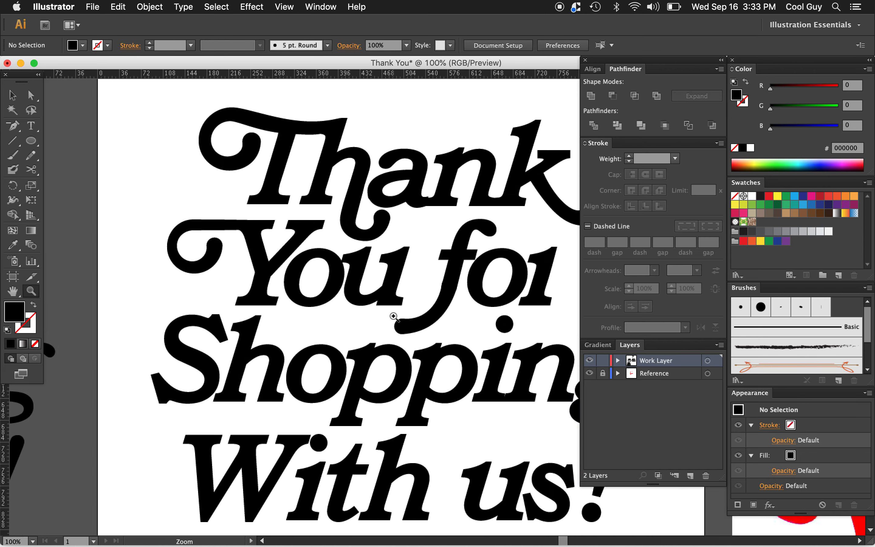
{"action": "scroll", "coordinate": [394, 318], "scroll_direction": "right", "scroll_amount": 7}
{"action": "left_click", "coordinate": [393, 316], "text": "alt"}
{"action": "left_click", "coordinate": [393, 315], "text": "alt"}
{"action": "left_click", "coordinate": [393, 316], "text": "alt"}
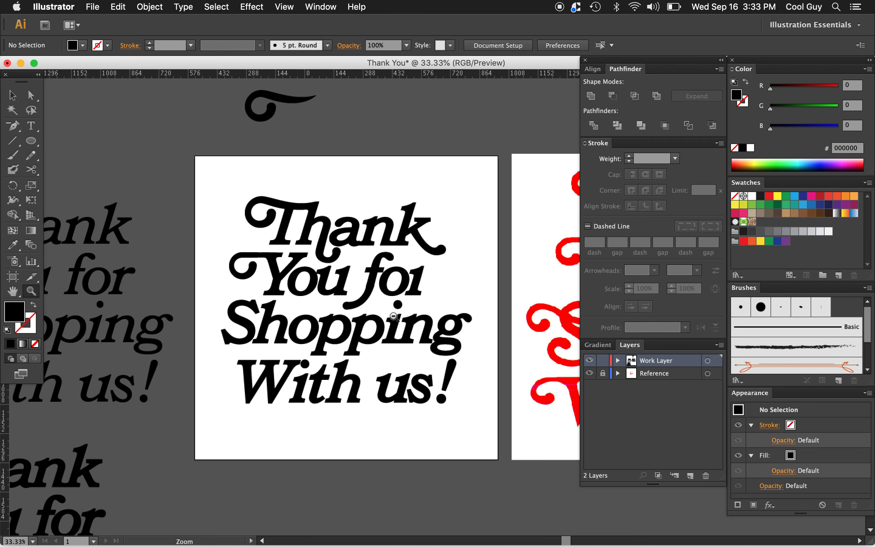
{"action": "scroll", "coordinate": [394, 316], "scroll_direction": "right", "scroll_amount": 5}
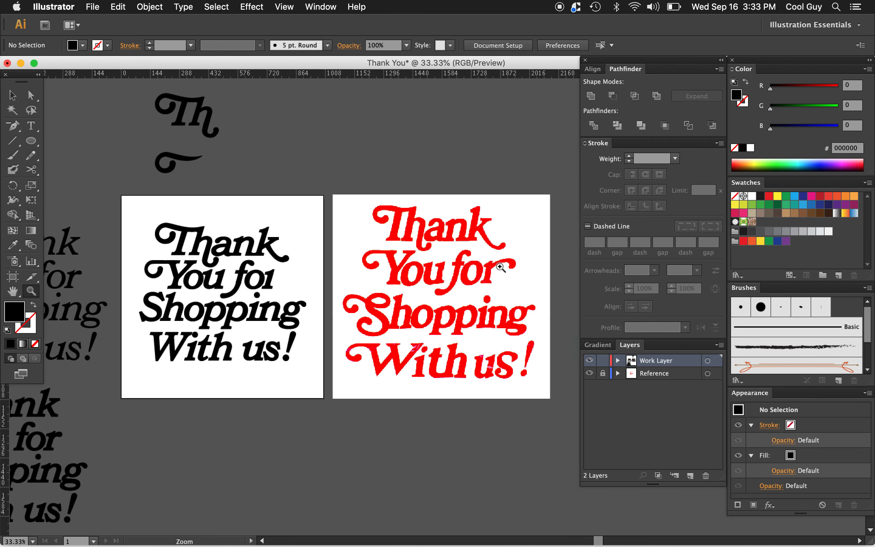
{"action": "key", "text": "p"}
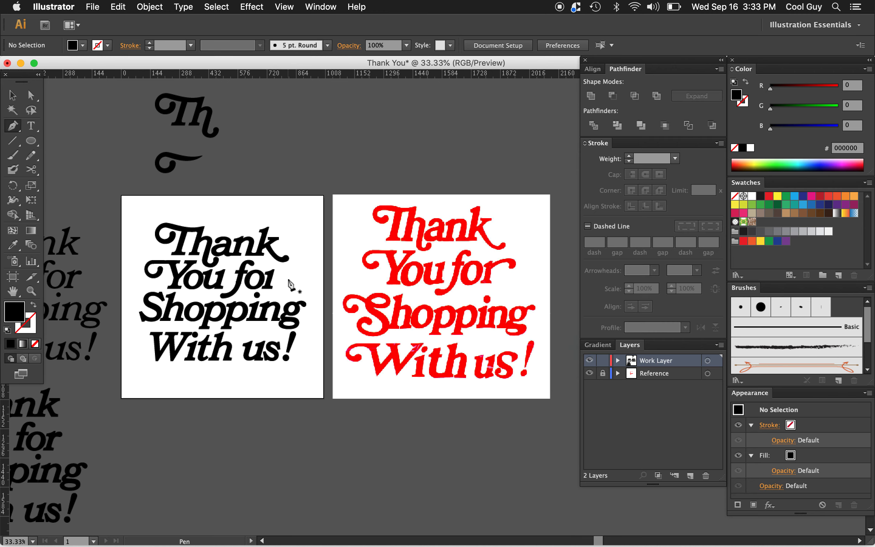
{"action": "left_click", "coordinate": [272, 274]}
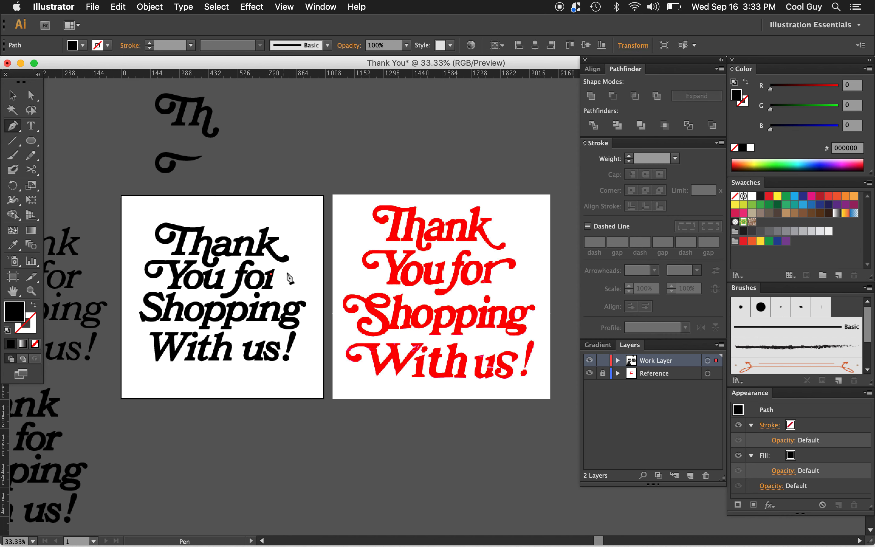
{"action": "left_click_drag", "start_coordinate": [291, 272], "coordinate": [288, 287]}
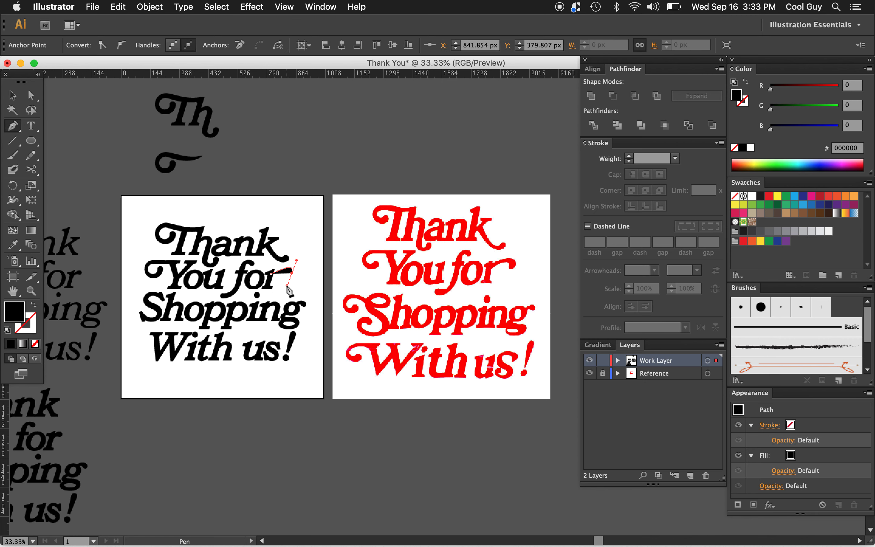
Swap the new path's fill and stroke, and give the black stroke round caps and round joins.
{"action": "left_click", "coordinate": [33, 304]}
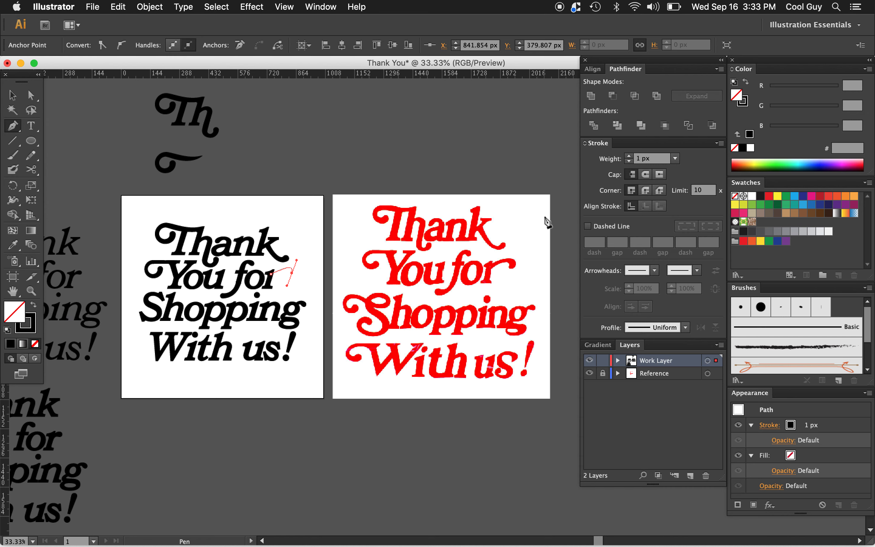
{"action": "left_click", "coordinate": [645, 174]}
{"action": "left_click", "coordinate": [645, 190]}
Vary the arm's stroke with the Width tool, about 26.4 px at the outer end and thinner toward the stem.
{"action": "key", "text": "shift+w"}
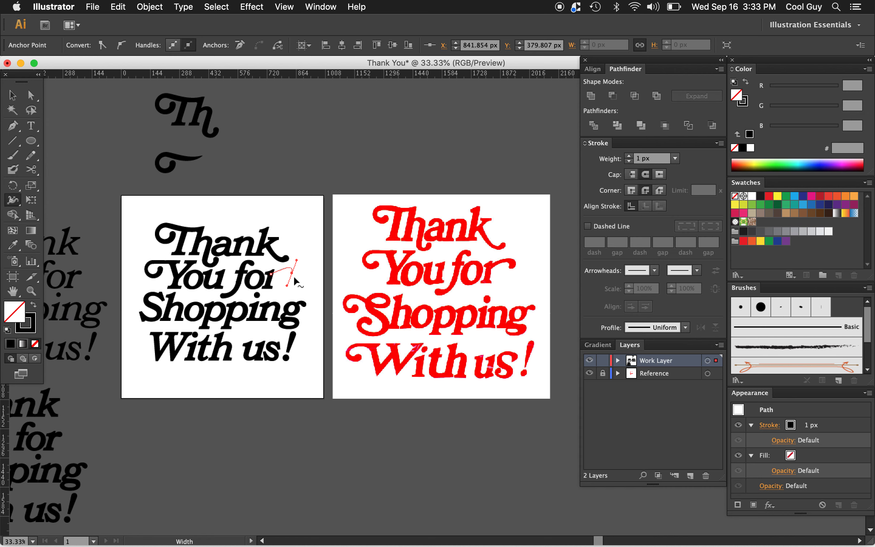
{"action": "left_click", "coordinate": [291, 277]}
{"action": "left_click_drag", "start_coordinate": [288, 274], "coordinate": [272, 276]}
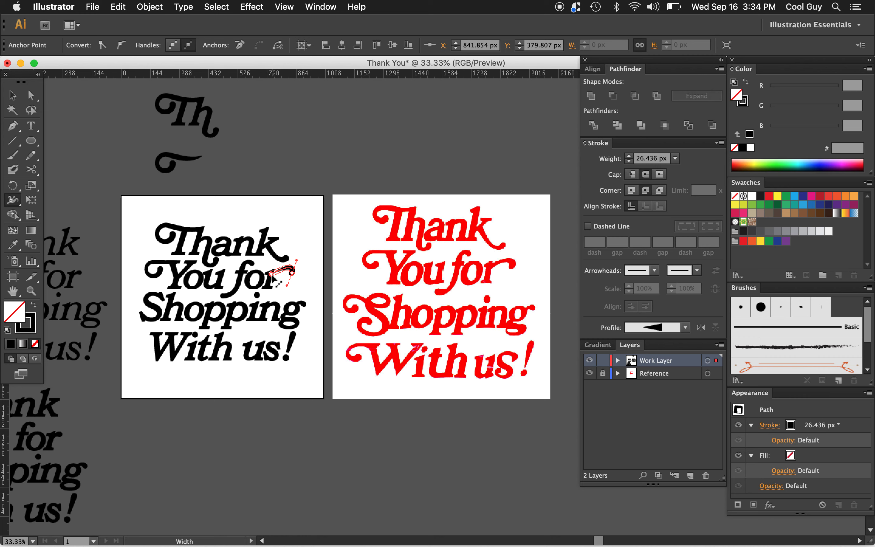
{"action": "key", "text": "a"}
{"action": "left_click", "coordinate": [300, 288]}
Nudge the r's whole new arm down to put its outer anchor at about Y 386 px.
{"action": "key", "text": "z"}
{"action": "left_click", "coordinate": [305, 286]}
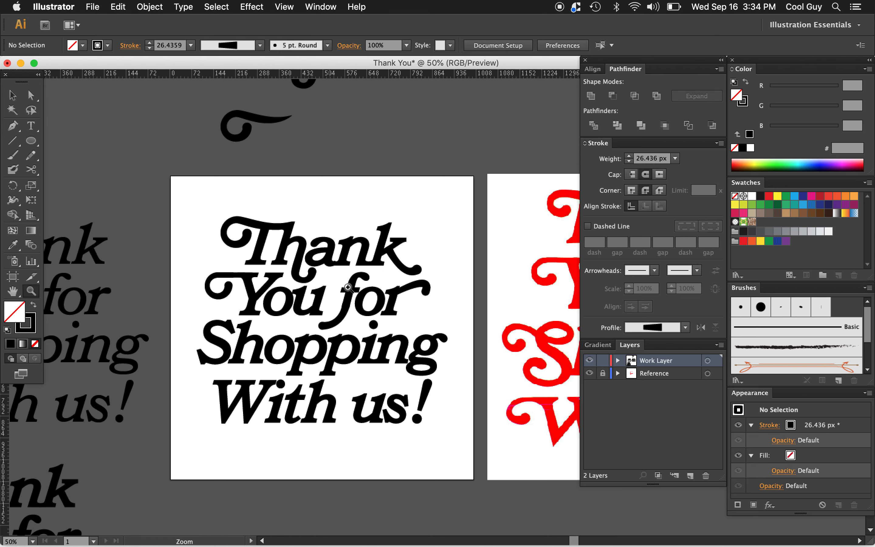
{"action": "left_click", "coordinate": [441, 308]}
{"action": "key", "text": "v"}
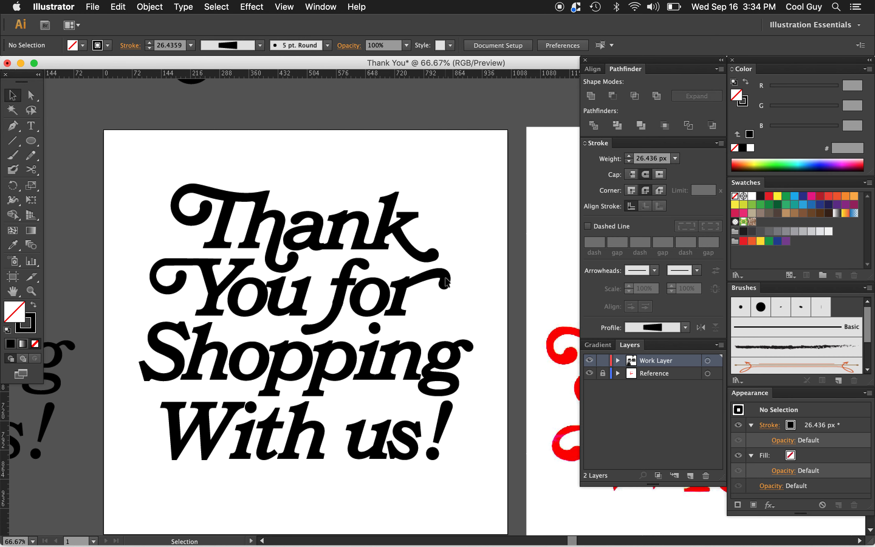
{"action": "left_click", "coordinate": [447, 282]}
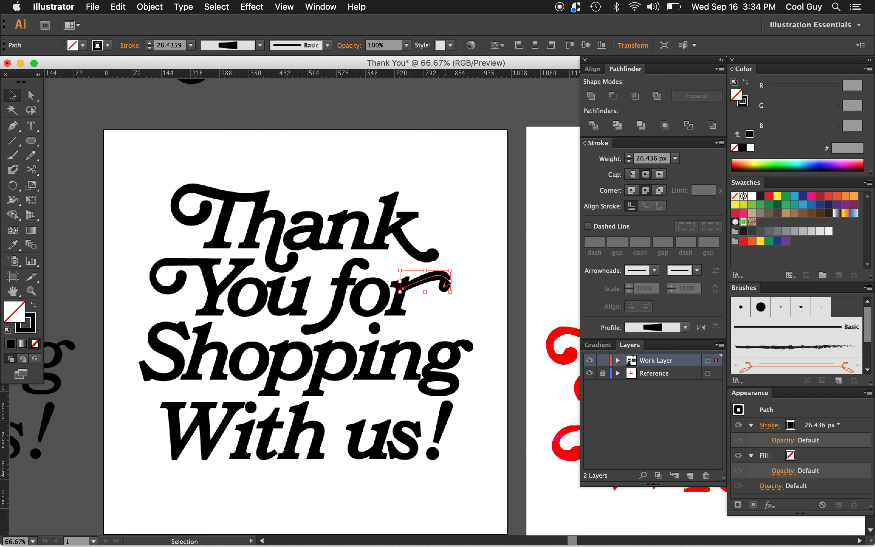
{"action": "key", "text": "Down"}
{"action": "key", "text": "Up"}
Rotate and shorten the direction handles of the arm's outer anchor to reshape its curl.
{"action": "key", "text": "a"}
{"action": "left_click", "coordinate": [444, 287]}
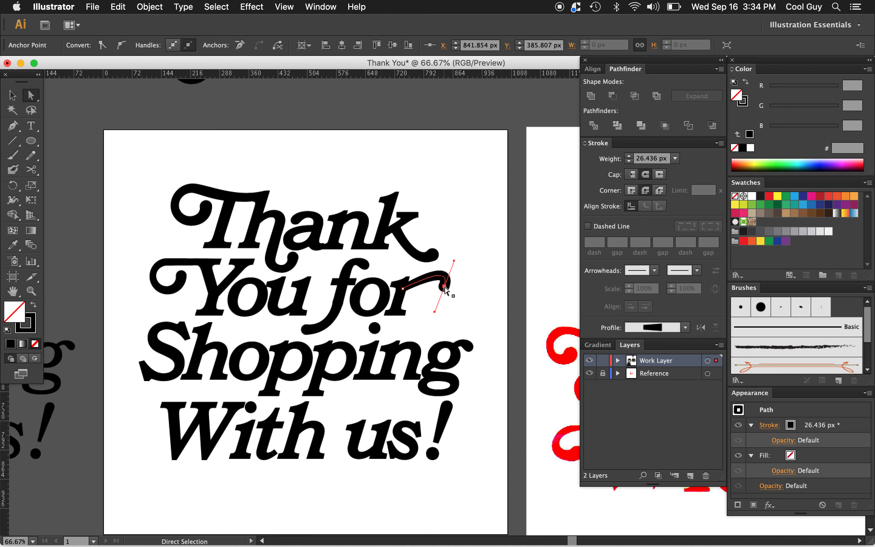
{"action": "left_click_drag", "start_coordinate": [454, 261], "coordinate": [445, 260]}
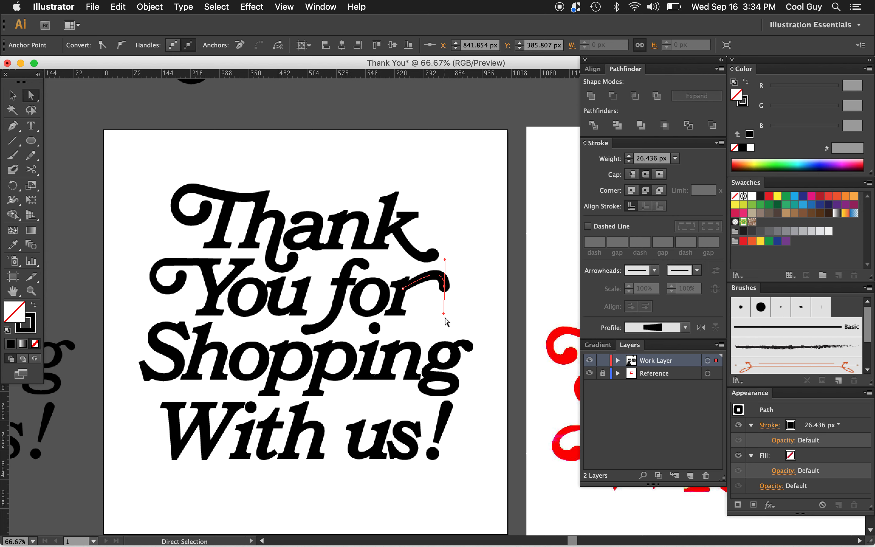
{"action": "left_click_drag", "start_coordinate": [443, 312], "coordinate": [441, 296]}
Move the arm's outer anchor to about X 832 px, Y 396 px and clear the selection.
{"action": "left_click", "coordinate": [443, 286]}
{"action": "key", "text": "shift+Down"}
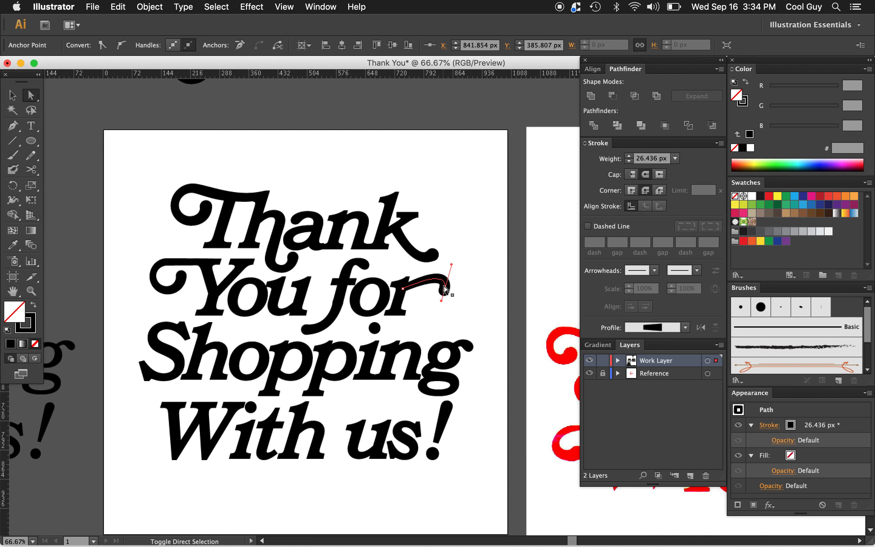
{"action": "key", "text": "shift+Down"}
{"action": "key", "text": "shift+Left"}
{"action": "key", "text": "shift+Right"}
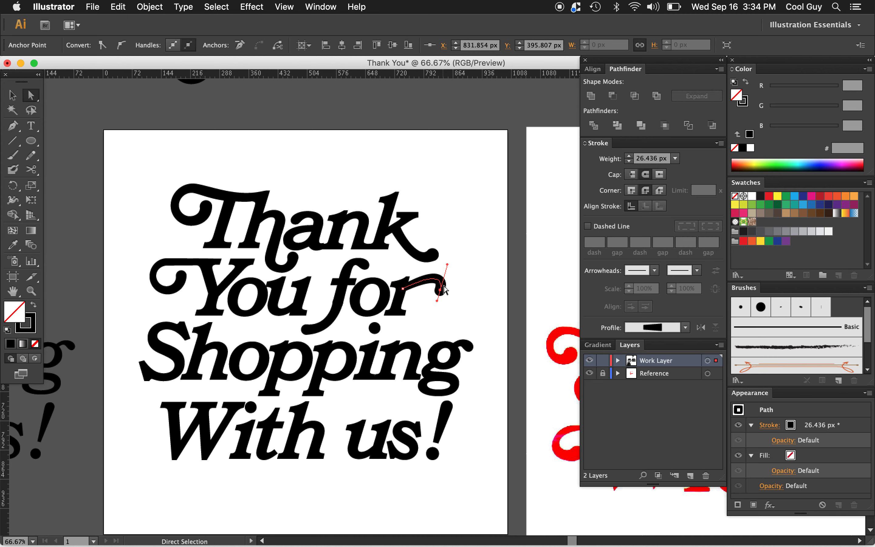
{"action": "left_click", "coordinate": [469, 284]}
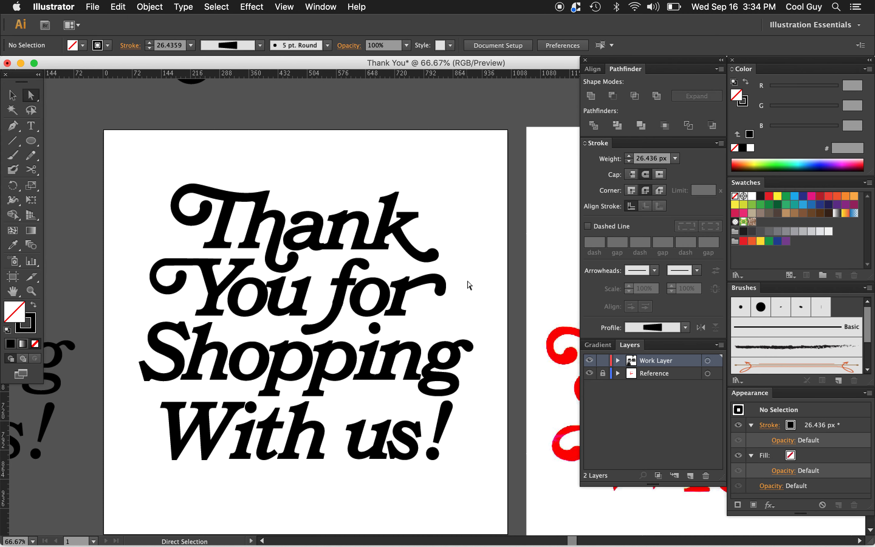
Shorten the r's arm by adding an anchor at about X 834 px, Y 380 px and deleting the original end anchor.
{"action": "key", "text": "z"}
{"action": "left_click", "coordinate": [464, 290], "text": "alt"}
{"action": "left_click", "coordinate": [421, 305], "text": "super"}
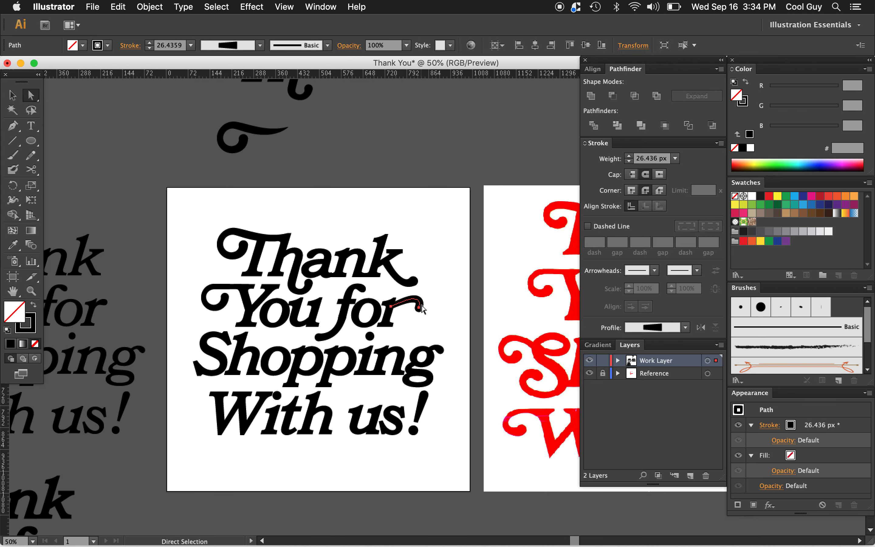
{"action": "left_click", "coordinate": [444, 313]}
{"action": "left_click", "coordinate": [456, 304]}
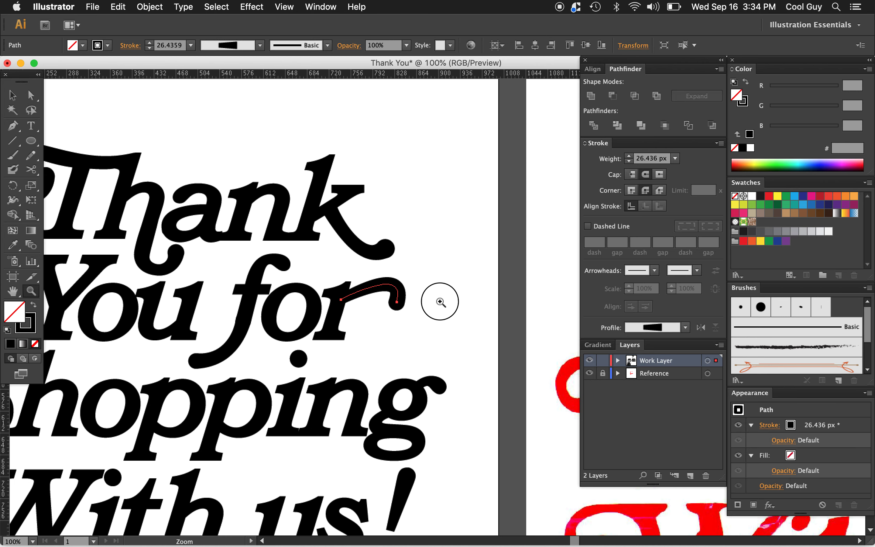
{"action": "left_click", "coordinate": [440, 303]}
{"action": "key", "text": "plus"}
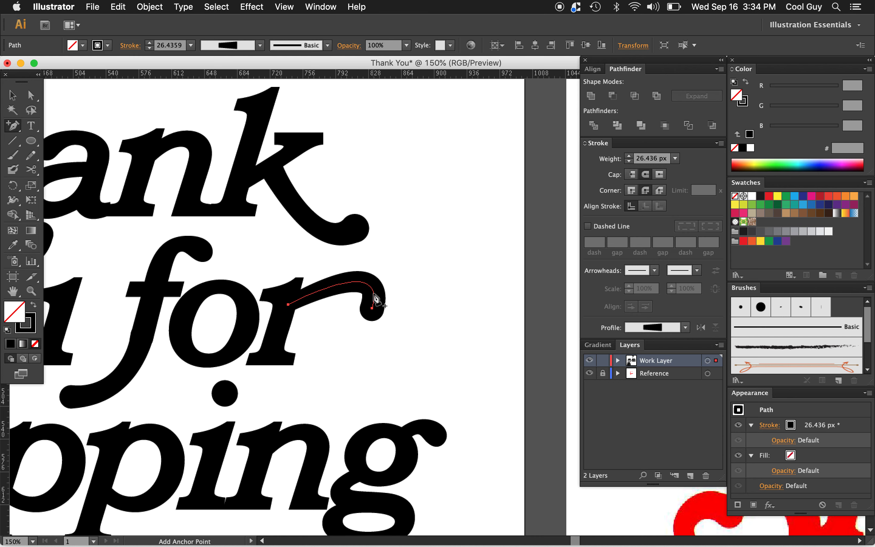
{"action": "left_click", "coordinate": [374, 297]}
{"action": "key", "text": "minus"}
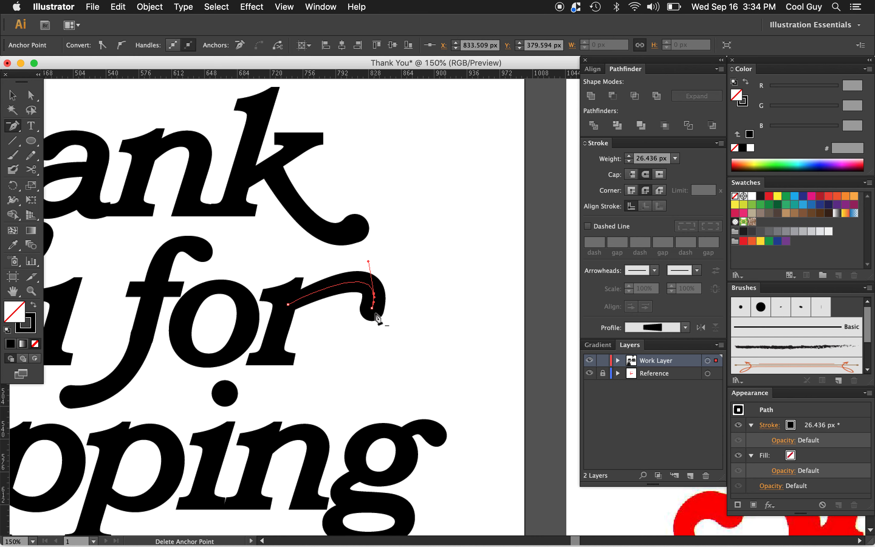
{"action": "left_click", "coordinate": [373, 308]}
{"action": "key", "text": "a"}
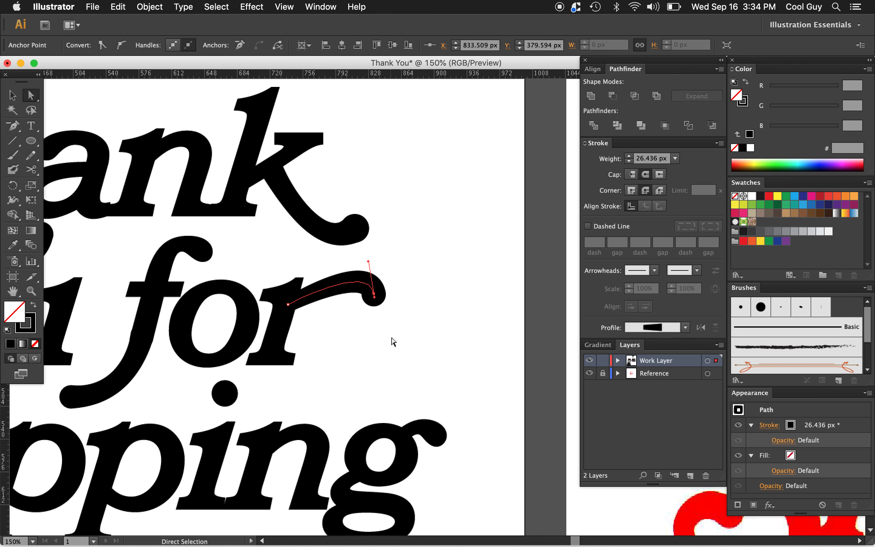
{"action": "left_click", "coordinate": [392, 340]}
Refine the curl of the r's arm by adjusting its end anchor and direction handle, using the red reference as guide.
{"action": "key", "text": "z"}
{"action": "left_click", "coordinate": [391, 338], "text": "alt"}
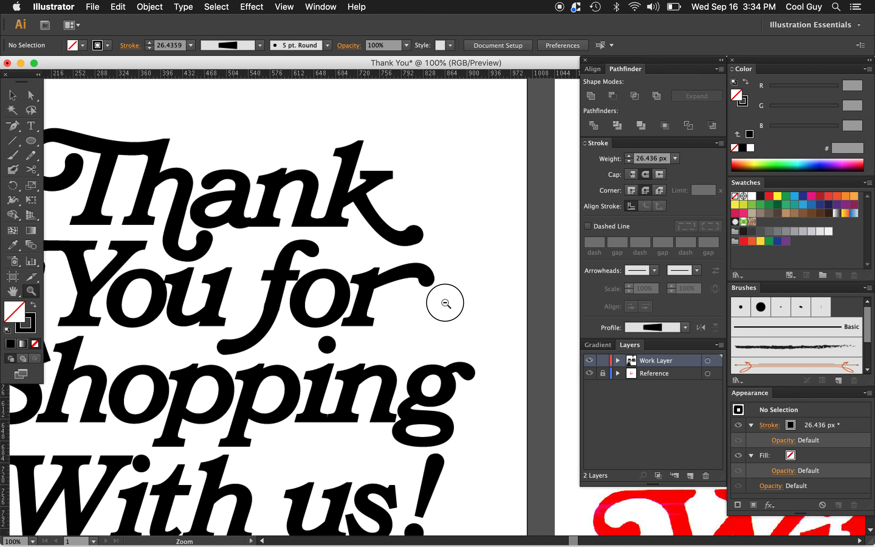
{"action": "left_click", "coordinate": [450, 306], "text": "alt"}
{"action": "left_click", "coordinate": [486, 332], "text": "alt"}
{"action": "left_click", "coordinate": [481, 330], "text": "alt"}
{"action": "scroll", "coordinate": [481, 329], "scroll_direction": "right", "scroll_amount": 4}
{"action": "scroll", "coordinate": [480, 329], "scroll_direction": "down", "scroll_amount": 1}
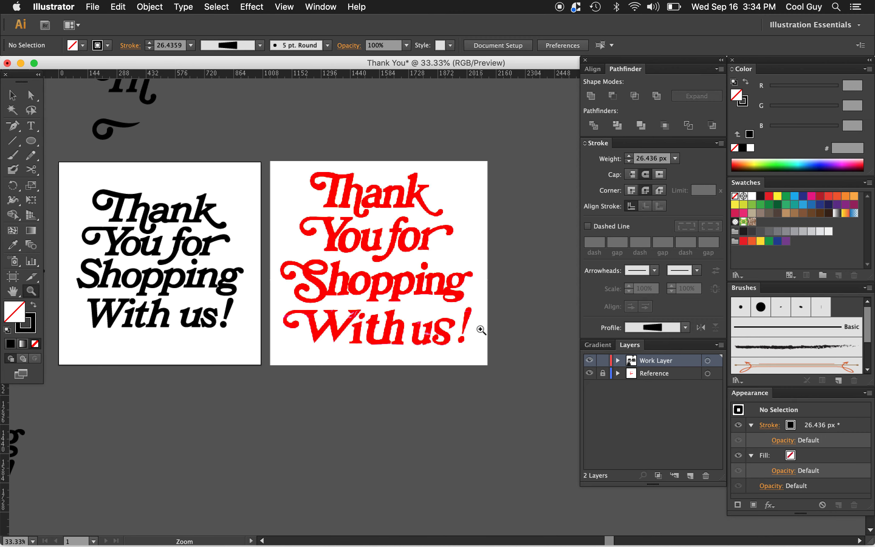
{"action": "left_click", "coordinate": [259, 269]}
{"action": "key", "text": "a"}
{"action": "left_click", "coordinate": [393, 264]}
{"action": "left_click_drag", "start_coordinate": [391, 254], "coordinate": [394, 269]}
{"action": "left_click", "coordinate": [422, 281]}
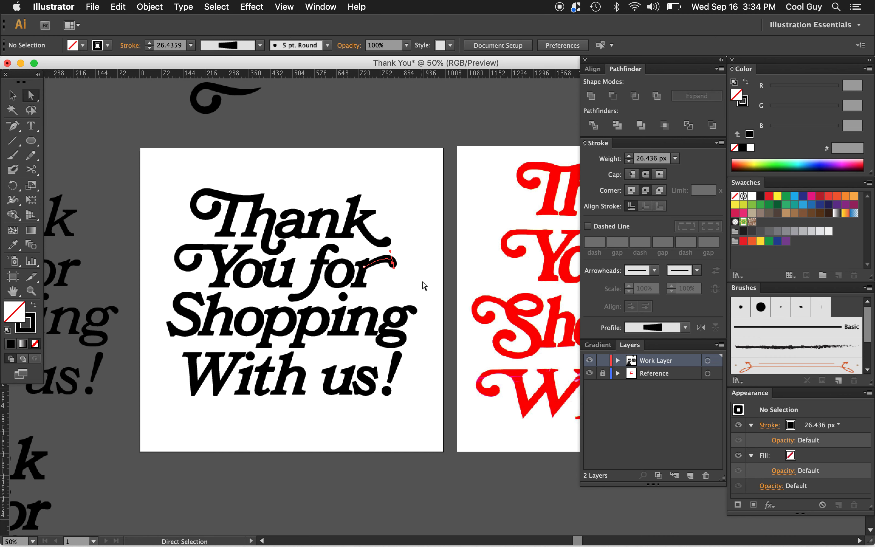
Compare the whole lettering, including the r's new arm, with the red reference.
{"action": "key", "text": "z"}
{"action": "left_click", "coordinate": [405, 281], "text": "alt"}
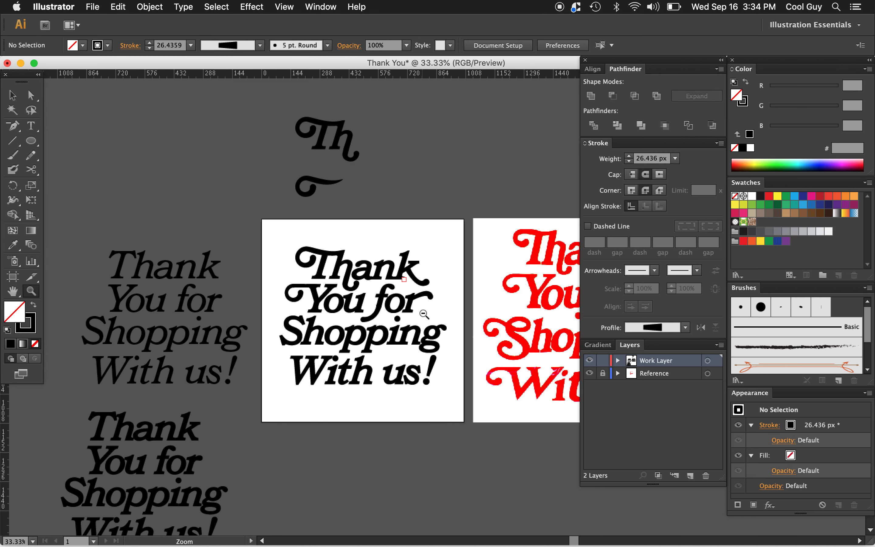
{"action": "scroll", "coordinate": [423, 314], "scroll_direction": "right", "scroll_amount": 6}
{"action": "scroll", "coordinate": [424, 313], "scroll_direction": "down", "scroll_amount": 2}
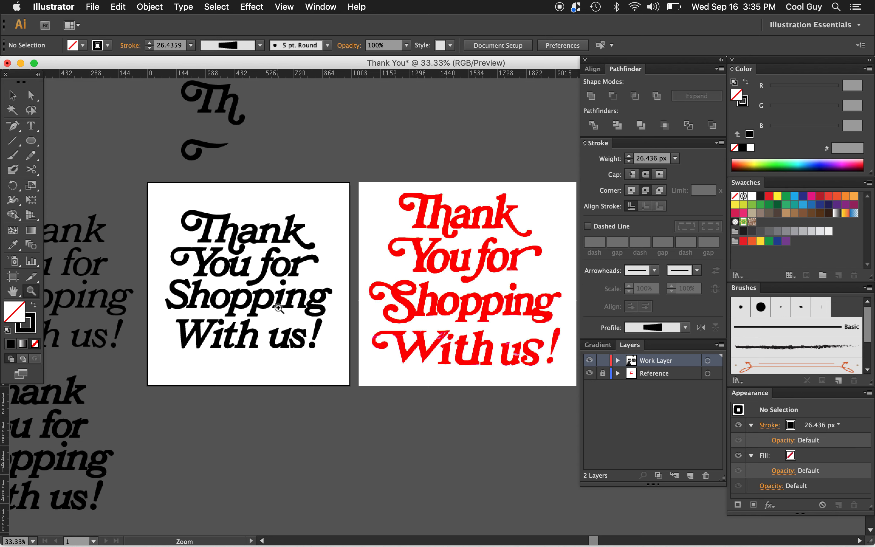
Remove the serif from the lower end of the S in "Shopping" by deleting its corner anchor points, leaving a tapered tip.
{"action": "left_click", "coordinate": [204, 307]}
{"action": "left_click", "coordinate": [353, 318]}
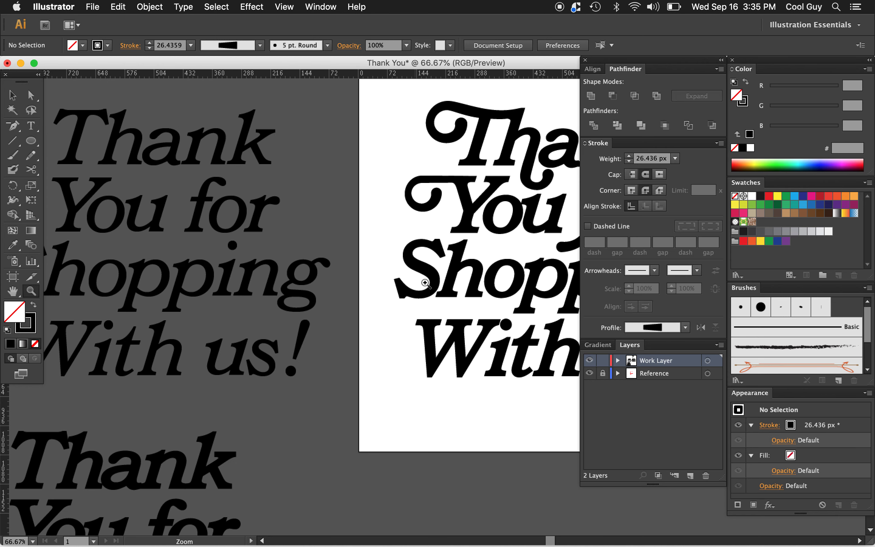
{"action": "left_click", "coordinate": [426, 285]}
{"action": "left_click", "coordinate": [430, 306]}
{"action": "key", "text": "a"}
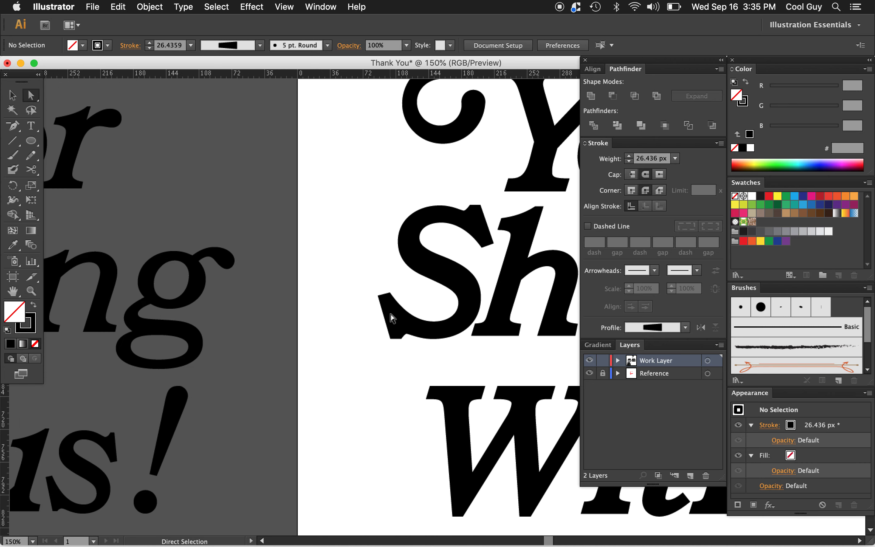
{"action": "left_click", "coordinate": [392, 318]}
{"action": "key", "text": "p"}
{"action": "left_click", "coordinate": [378, 295]}
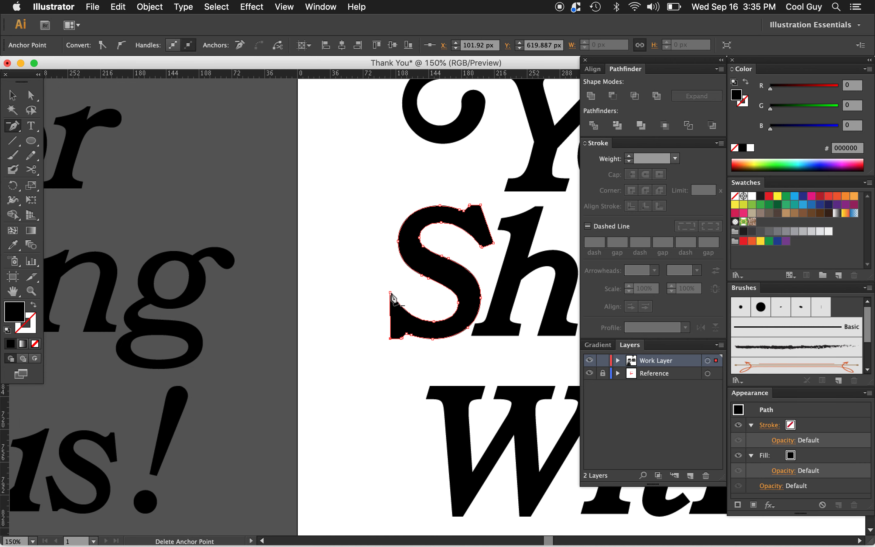
{"action": "left_click", "coordinate": [391, 293]}
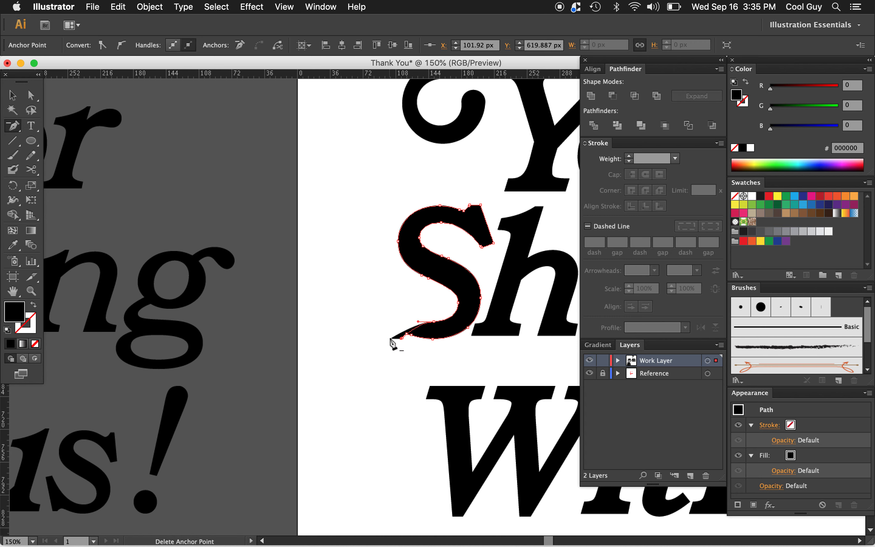
{"action": "left_click", "coordinate": [402, 338]}
{"action": "left_click", "coordinate": [403, 337]}
{"action": "key", "text": "a"}
{"action": "left_click", "coordinate": [388, 320]}
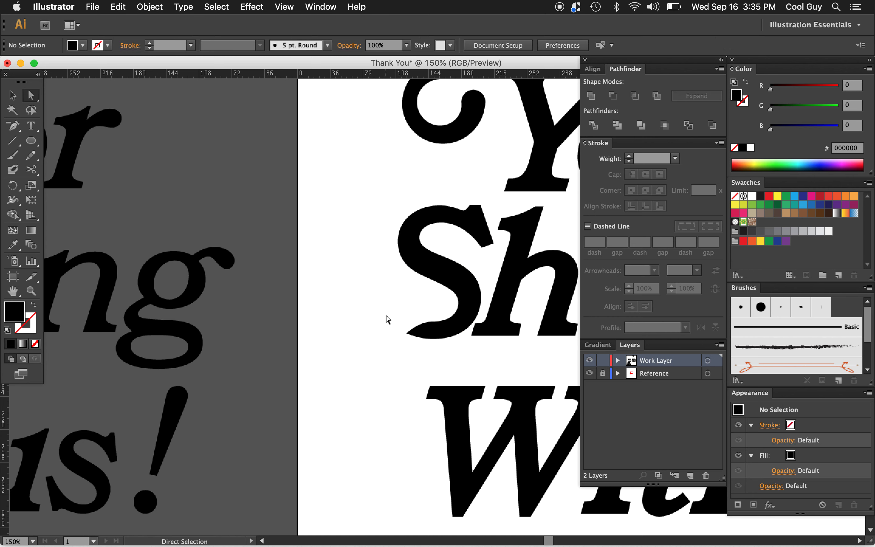
Remove the serif from the upper end of the same S by deleting its anchor points, and clear the selection.
{"action": "left_click", "coordinate": [480, 228]}
{"action": "key", "text": "p"}
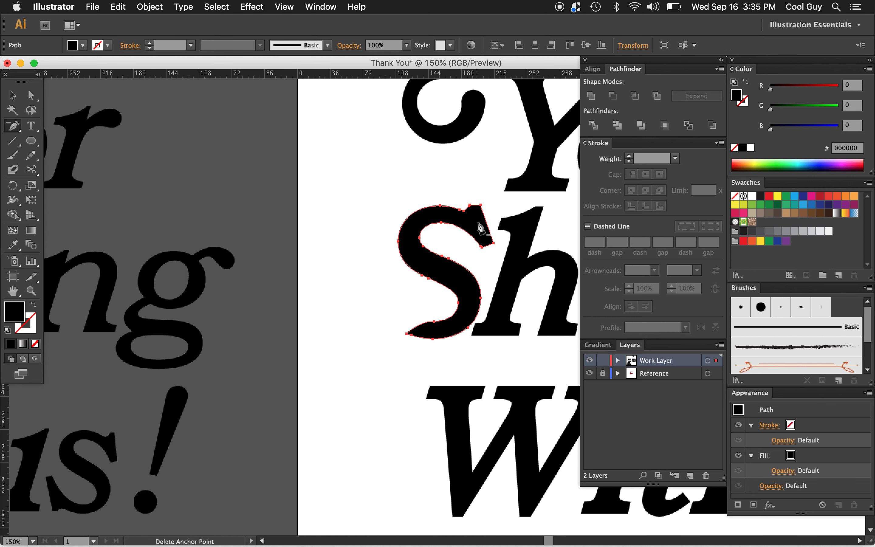
{"action": "left_click", "coordinate": [479, 206]}
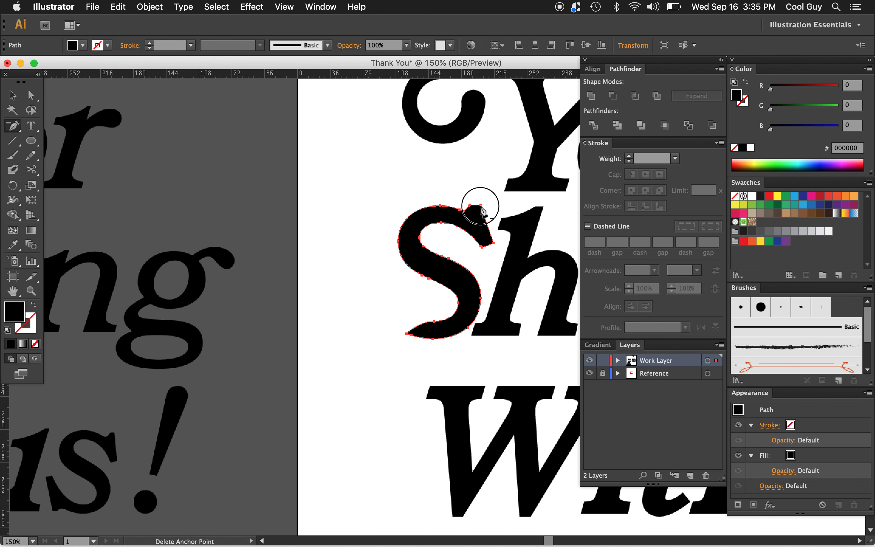
{"action": "left_click", "coordinate": [493, 244]}
{"action": "left_click", "coordinate": [481, 247]}
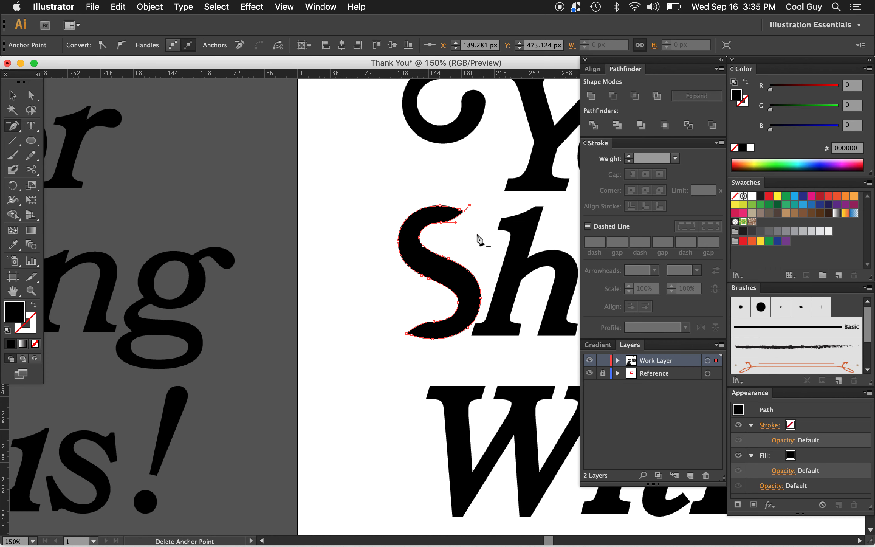
{"action": "left_click", "coordinate": [470, 205]}
{"action": "key", "text": "a"}
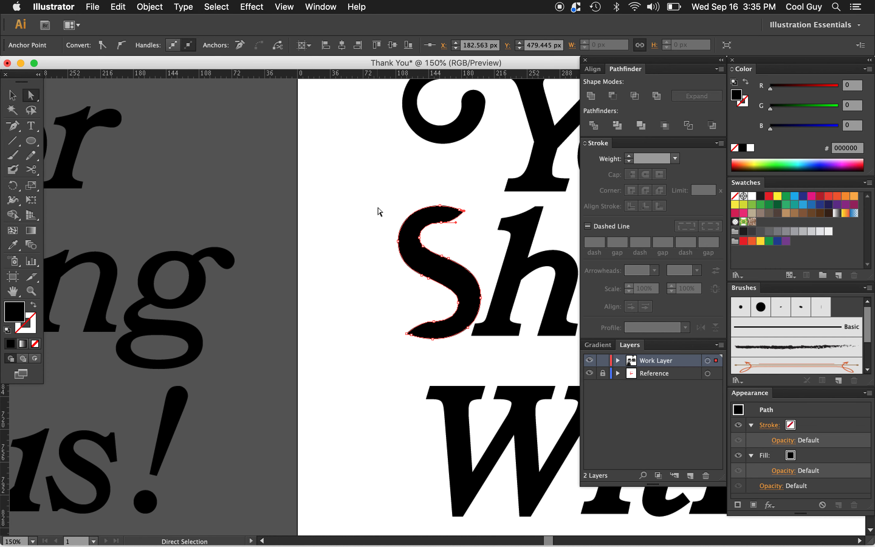
{"action": "left_click", "coordinate": [379, 208]}
Draw an inward-curling Pen path from the S's lower tip, ending at about X 127 px, Y 567 px.
{"action": "key", "text": "z"}
{"action": "left_click", "coordinate": [452, 311], "text": "alt"}
{"action": "left_click", "coordinate": [453, 312], "text": "alt"}
{"action": "left_click", "coordinate": [453, 311], "text": "alt"}
{"action": "scroll", "coordinate": [452, 311], "scroll_direction": "right", "scroll_amount": 8}
{"action": "scroll", "coordinate": [453, 311], "scroll_direction": "down", "scroll_amount": 2}
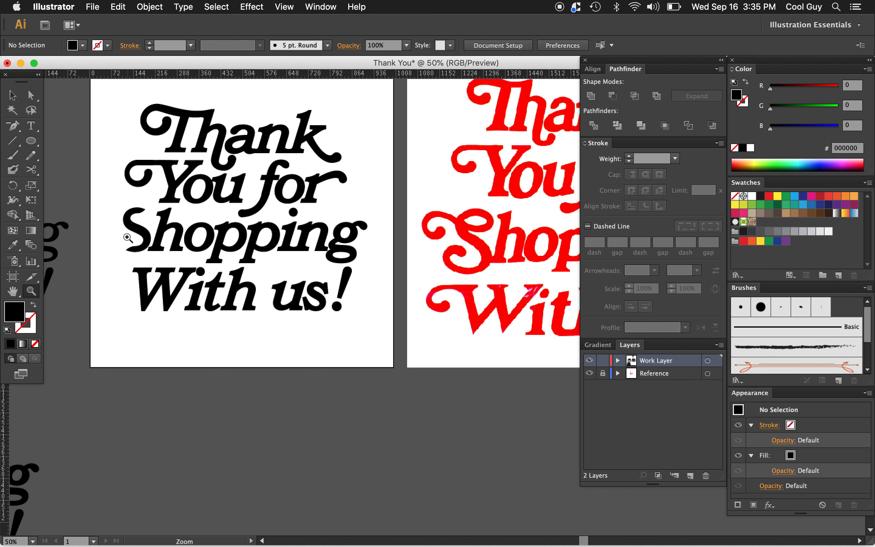
{"action": "key", "text": "p"}
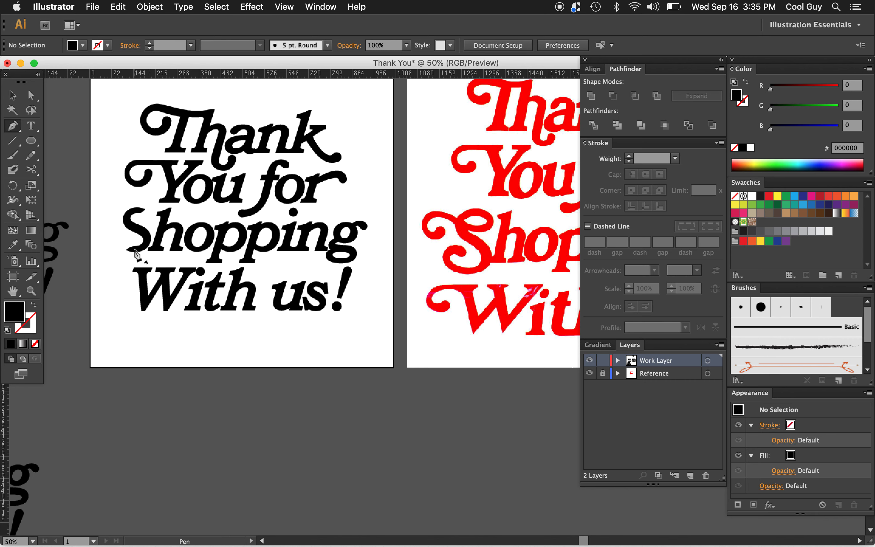
{"action": "left_click_drag", "start_coordinate": [134, 250], "coordinate": [115, 252]}
{"action": "key", "text": "a"}
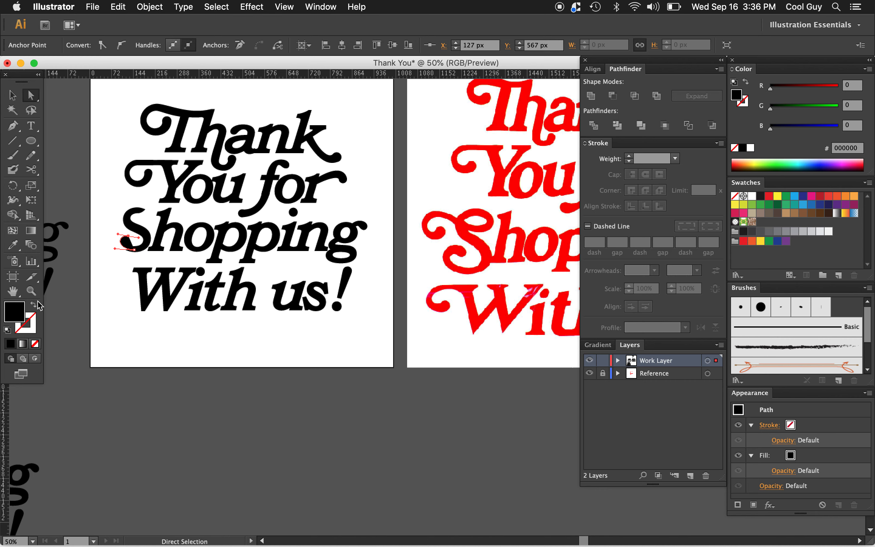
Give the curl a black stroke without fill, round caps and corners, and thicken it to about 31 px with the Width tool.
{"action": "left_click", "coordinate": [34, 309]}
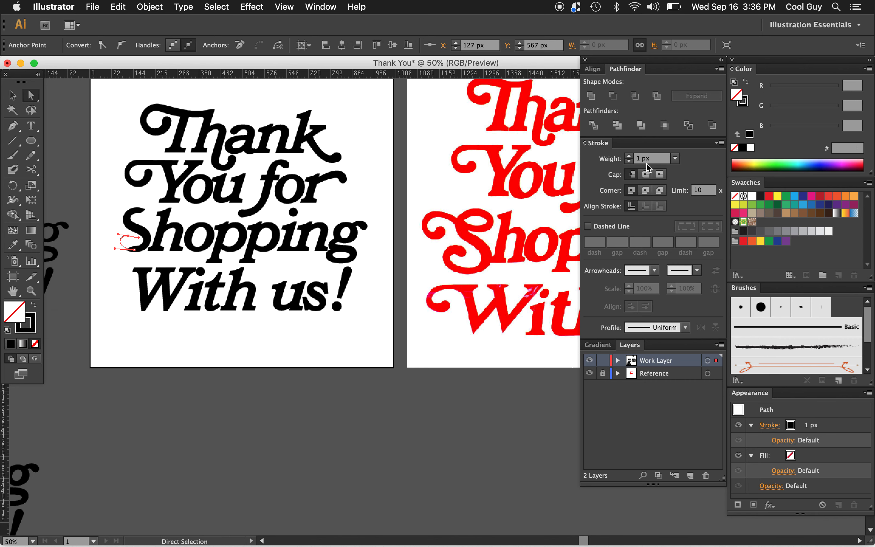
{"action": "left_click", "coordinate": [646, 175]}
{"action": "left_click", "coordinate": [646, 191]}
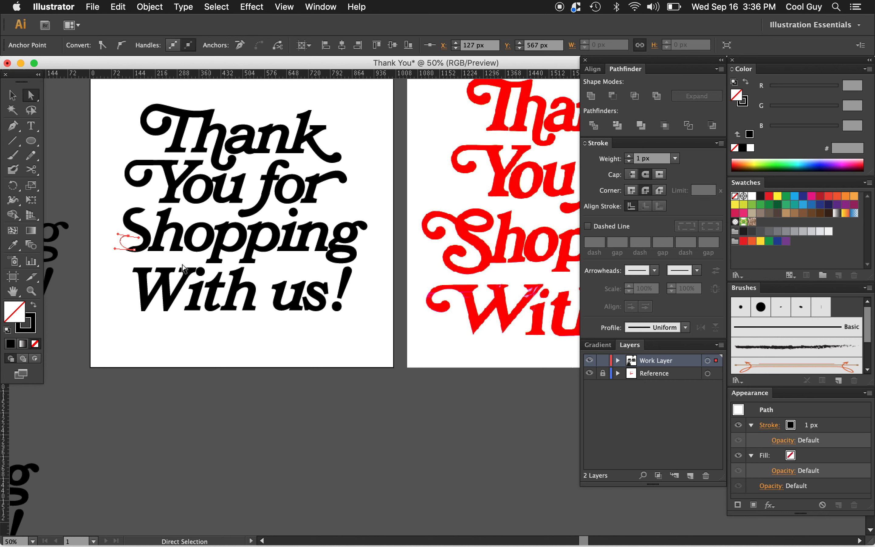
{"action": "key", "text": "shift+w"}
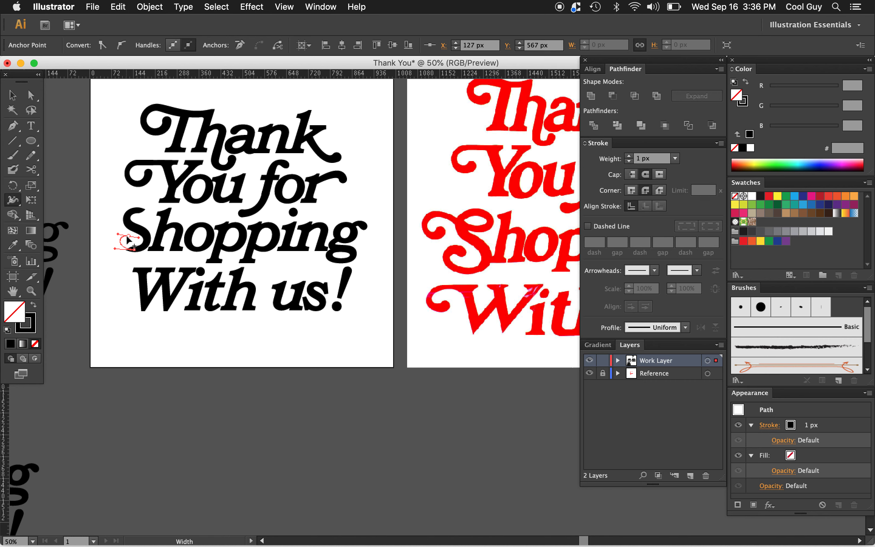
{"action": "left_click_drag", "start_coordinate": [127, 239], "coordinate": [134, 251]}
{"action": "left_click", "coordinate": [115, 272], "text": "super"}
Shift the curl's anchor where it joins the S to about X 138 px, Y 607 px.
{"action": "key", "text": "z"}
{"action": "left_click", "coordinate": [162, 250]}
{"action": "left_click", "coordinate": [418, 327]}
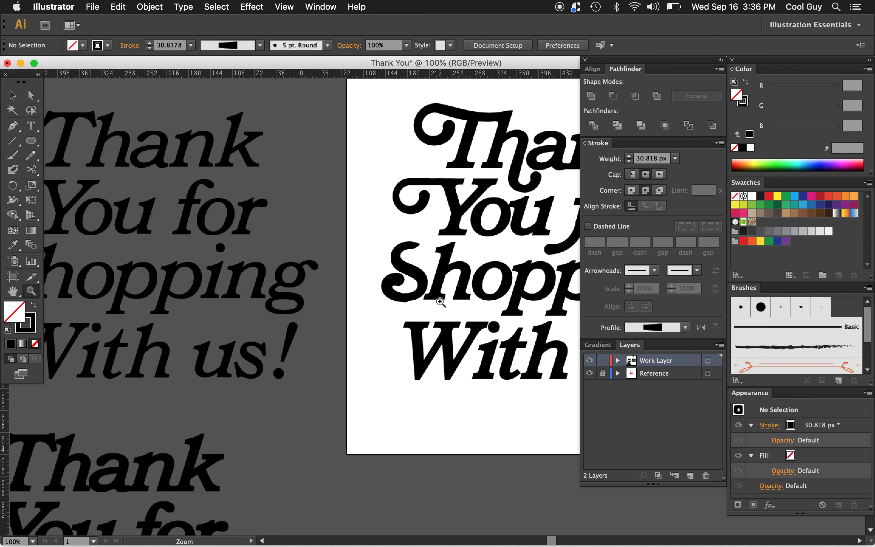
{"action": "left_click", "coordinate": [406, 302]}
{"action": "left_click", "coordinate": [406, 303]}
{"action": "key", "text": "a"}
{"action": "left_click", "coordinate": [419, 313]}
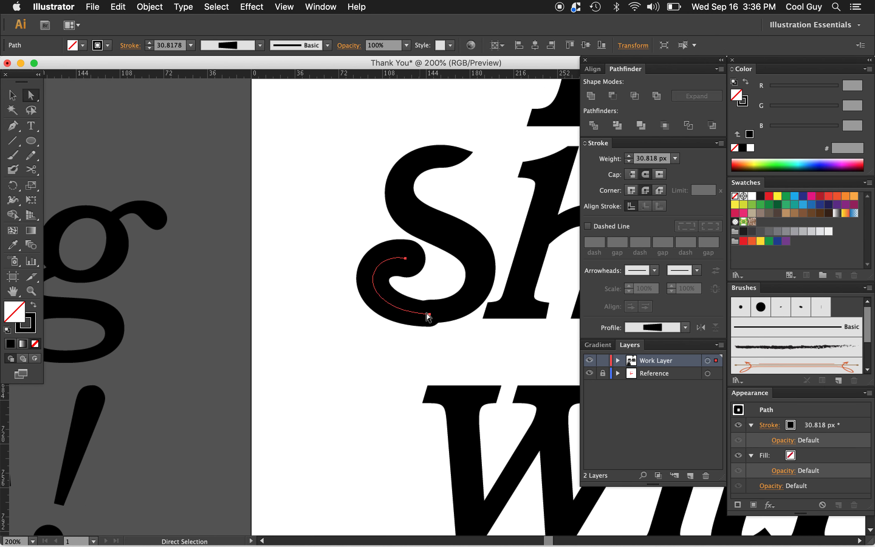
{"action": "left_click", "coordinate": [430, 316]}
{"action": "key", "text": "shift+Left"}
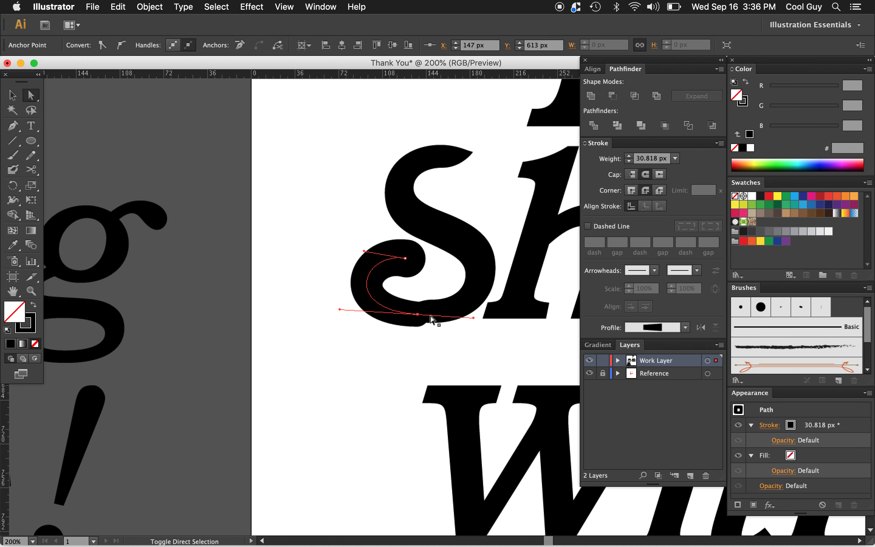
{"action": "key", "text": "shift+Up"}
{"action": "key", "text": "Right"}
{"action": "key", "text": "Down"}
{"action": "key", "text": "Down"}
{"action": "key", "text": "Down"}
{"action": "key", "text": "Down"}
{"action": "key", "text": "Down"}
{"action": "key", "text": "Down"}
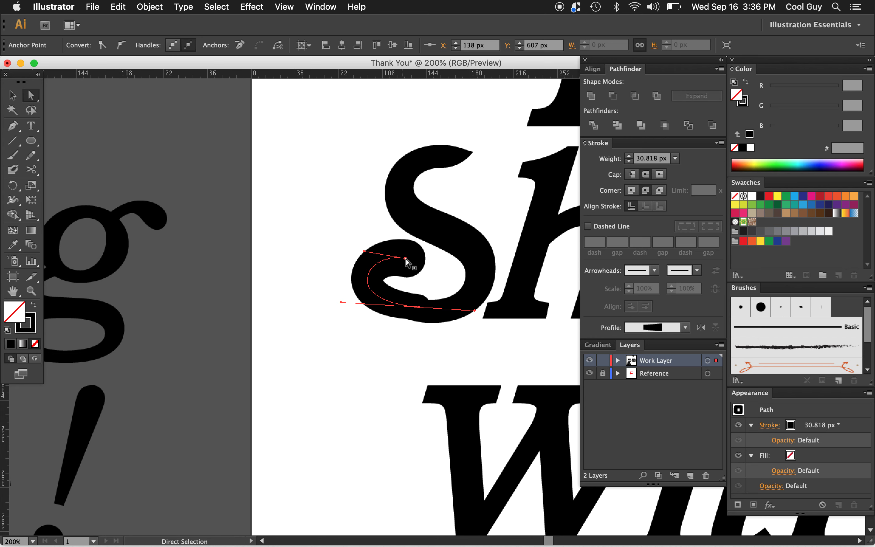
Slim the curl's stroke to about 27.3 px with the Width tool, adjusting the width points at both ends.
{"action": "key", "text": "shift+w"}
{"action": "left_click_drag", "start_coordinate": [403, 278], "coordinate": [406, 288]}
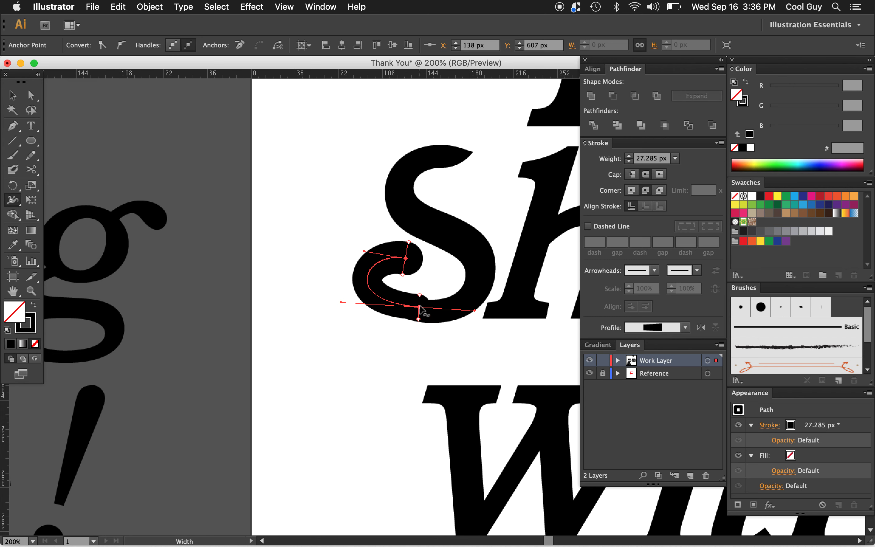
{"action": "left_click", "coordinate": [419, 295]}
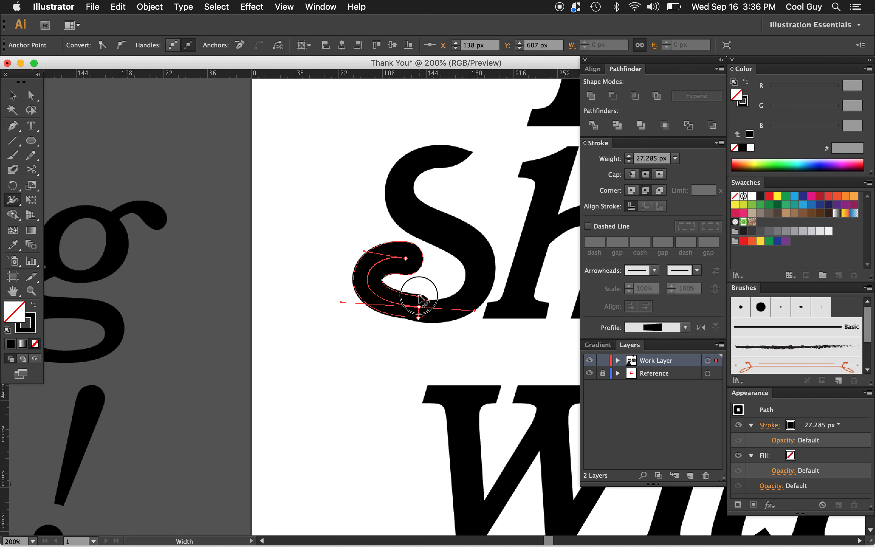
{"action": "left_click_drag", "start_coordinate": [419, 295], "coordinate": [419, 299]}
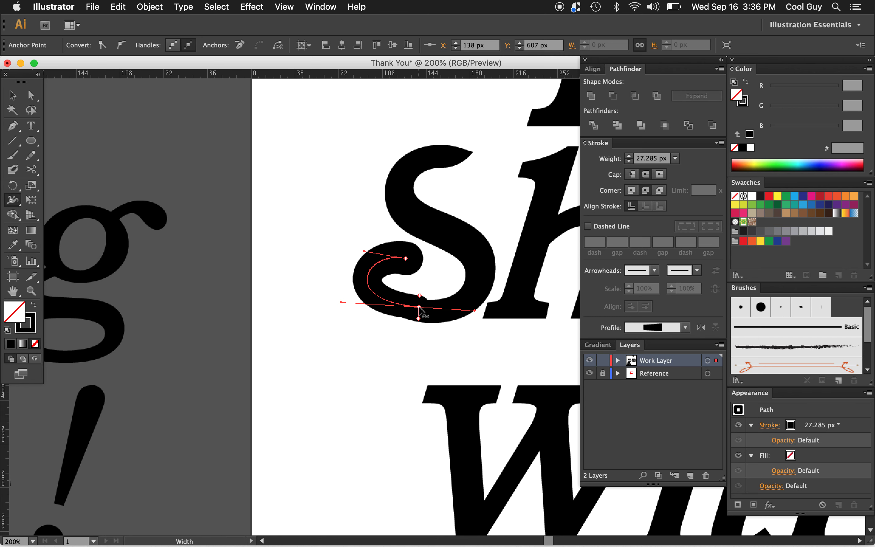
Nudge the curl's joining anchor to about X 143 px, Y 610 px to blend it into the S, and clear the selection.
{"action": "key", "text": "a"}
{"action": "key", "text": "Down"}
{"action": "key", "text": "Right"}
{"action": "key", "text": "Right"}
{"action": "key", "text": "Right"}
{"action": "key", "text": "Right"}
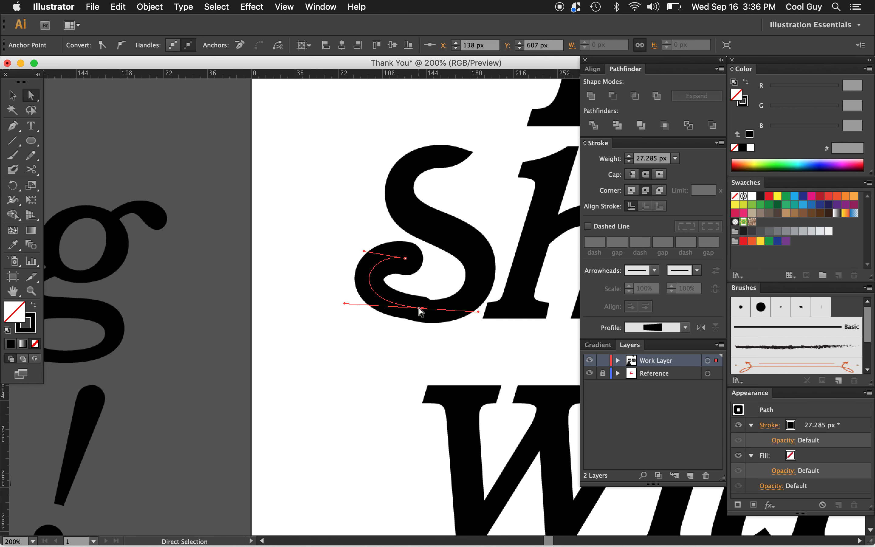
{"action": "key", "text": "Down"}
{"action": "key", "text": "Down"}
{"action": "key", "text": "Right"}
{"action": "key", "text": "Right"}
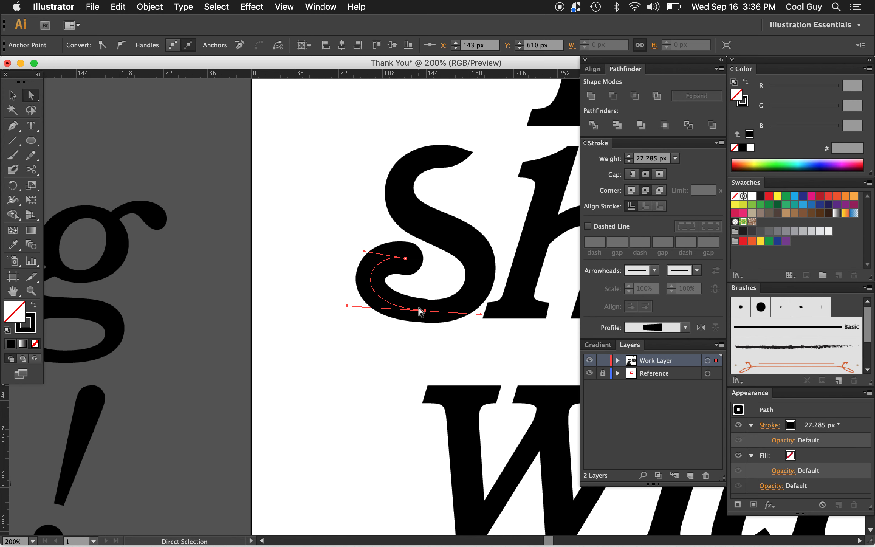
{"action": "key", "text": "Up"}
{"action": "left_click", "coordinate": [304, 330]}
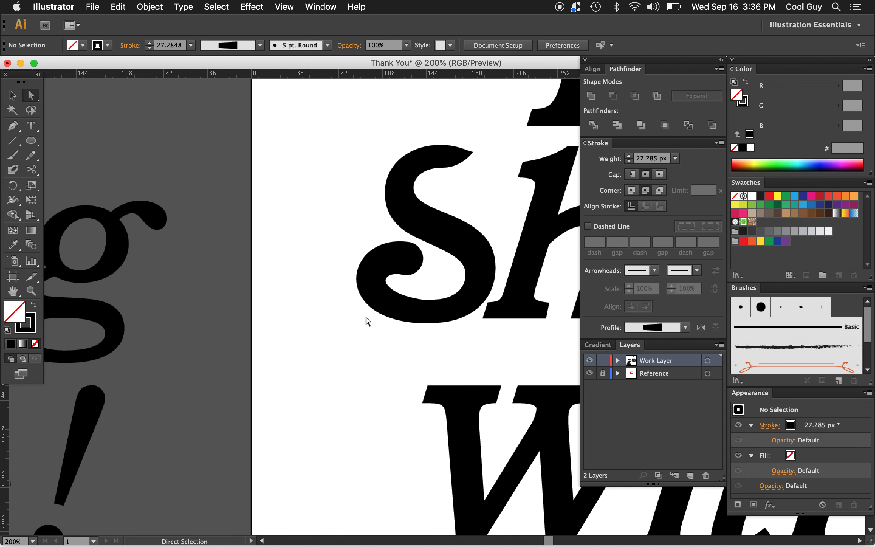
Compare the whole lettering, including the S's new lower curl, with the red reference.
{"action": "key", "text": "z"}
{"action": "left_click", "coordinate": [453, 338], "text": "alt"}
{"action": "left_click", "coordinate": [466, 357], "text": "alt"}
{"action": "left_click", "coordinate": [466, 351], "text": "alt"}
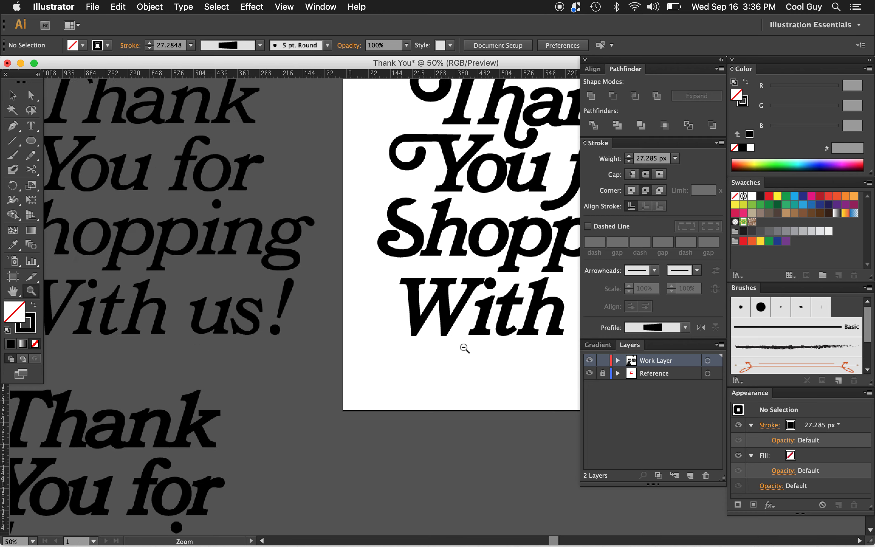
{"action": "left_click", "coordinate": [464, 348], "text": "alt"}
{"action": "left_click", "coordinate": [465, 348], "text": "alt"}
{"action": "left_click", "coordinate": [465, 348], "text": "alt"}
{"action": "scroll", "coordinate": [420, 289], "scroll_direction": "right", "scroll_amount": 5}
{"action": "scroll", "coordinate": [420, 289], "scroll_direction": "up", "scroll_amount": 2}
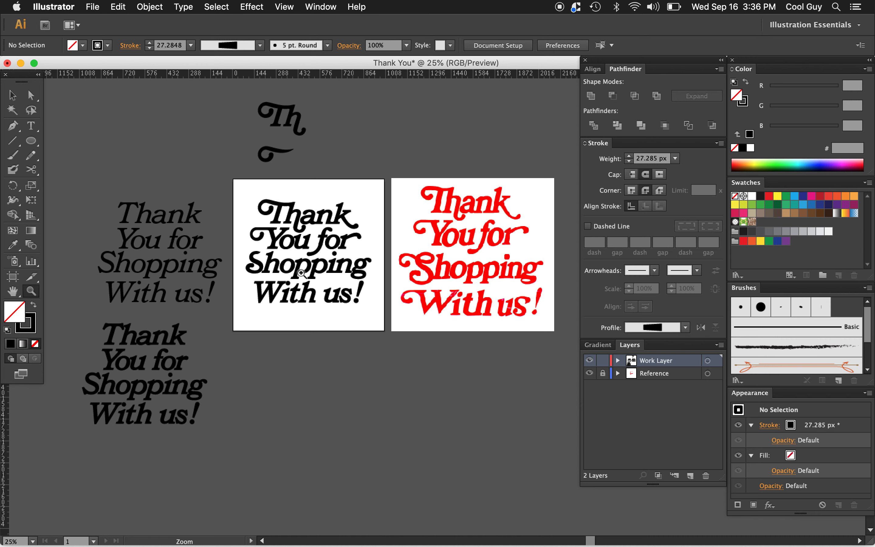
Try drawing a thin looping swash path from the S's upper end, sweeping out past the letter and curling inward.
{"action": "key", "text": "p"}
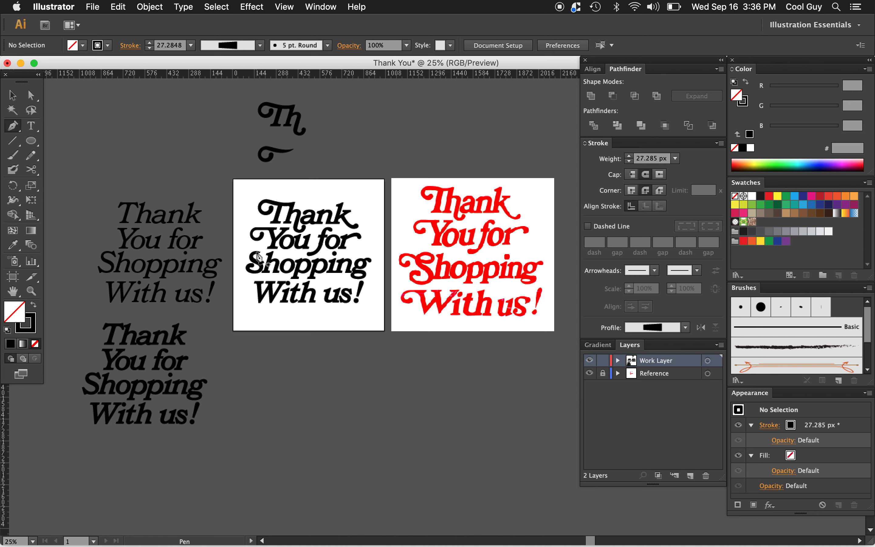
{"action": "mouse_move", "coordinate": [257, 251]}
{"action": "left_mouse_down"}
{"action": "mouse_move", "coordinate": [266, 256]}
{"action": "mouse_move", "coordinate": [244, 261]}
{"action": "left_mouse_up"}
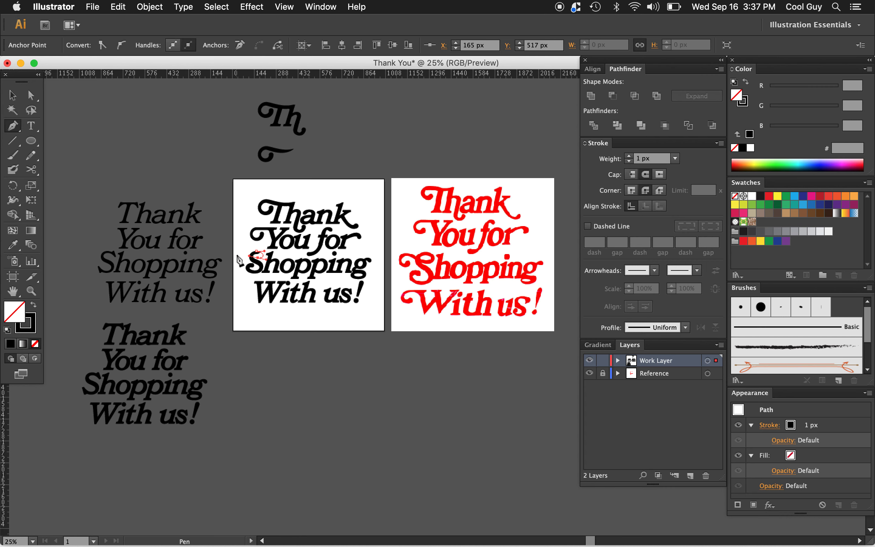
{"action": "mouse_move", "coordinate": [236, 246]}
{"action": "left_mouse_down"}
{"action": "mouse_move", "coordinate": [236, 267]}
{"action": "mouse_move", "coordinate": [246, 257]}
{"action": "left_mouse_up"}
{"action": "left_click", "coordinate": [243, 236], "text": "super"}
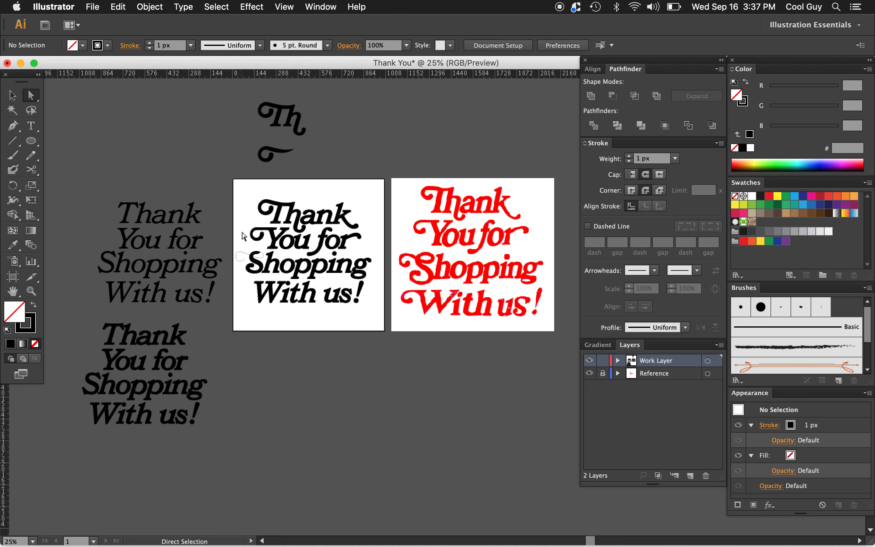
{"action": "key", "text": "z"}
{"action": "left_click", "coordinate": [273, 258]}
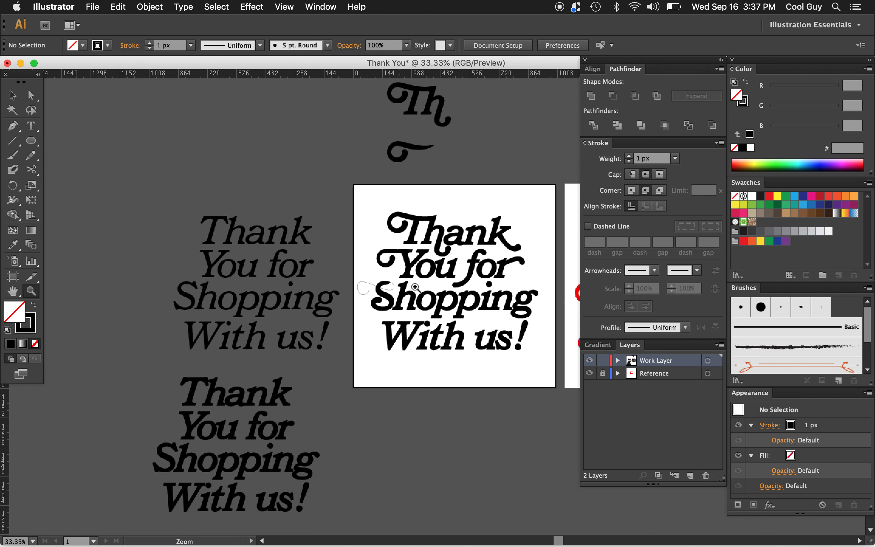
{"action": "left_click", "coordinate": [380, 288]}
{"action": "left_click", "coordinate": [413, 305]}
{"action": "left_click", "coordinate": [425, 312]}
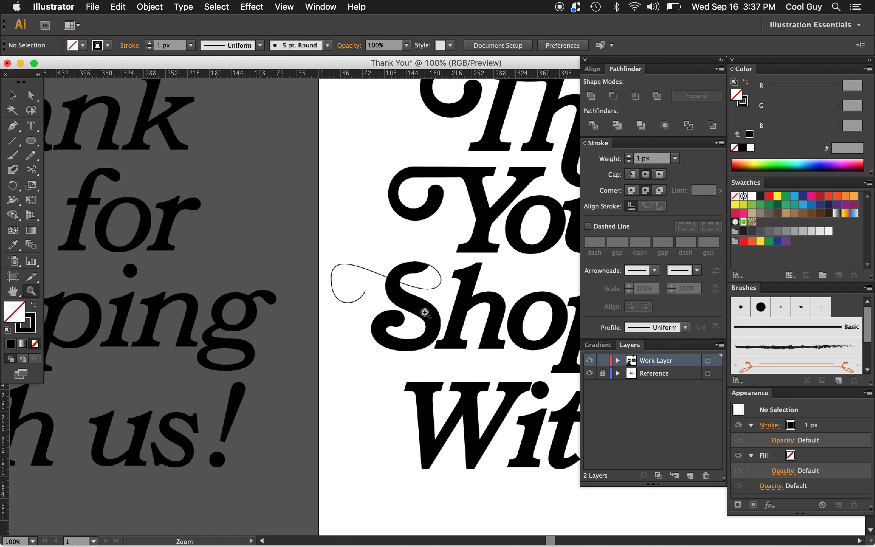
Delete the thin looping swash path drawn across the top of the S.
{"action": "key", "text": "v"}
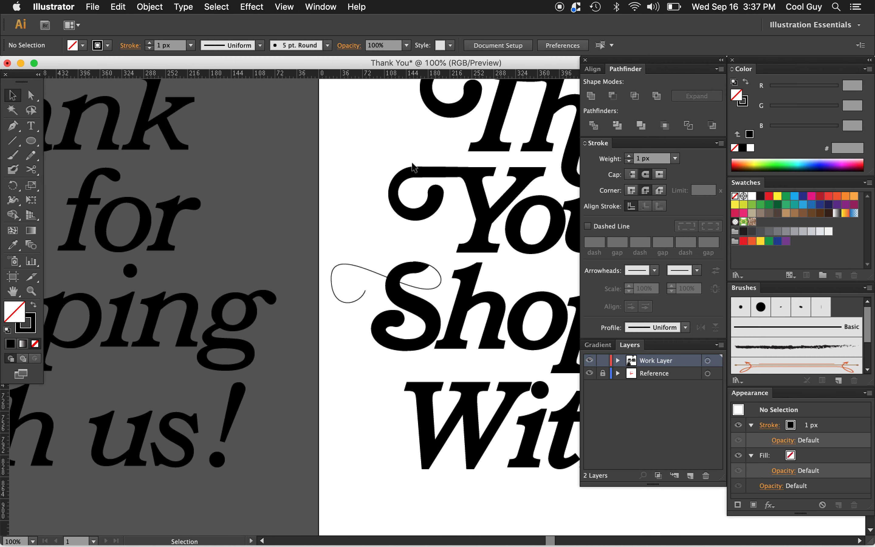
{"action": "scroll", "coordinate": [414, 167], "scroll_direction": "up", "scroll_amount": 5}
{"action": "scroll", "coordinate": [413, 166], "scroll_direction": "right", "scroll_amount": 2}
{"action": "left_click", "coordinate": [340, 359]}
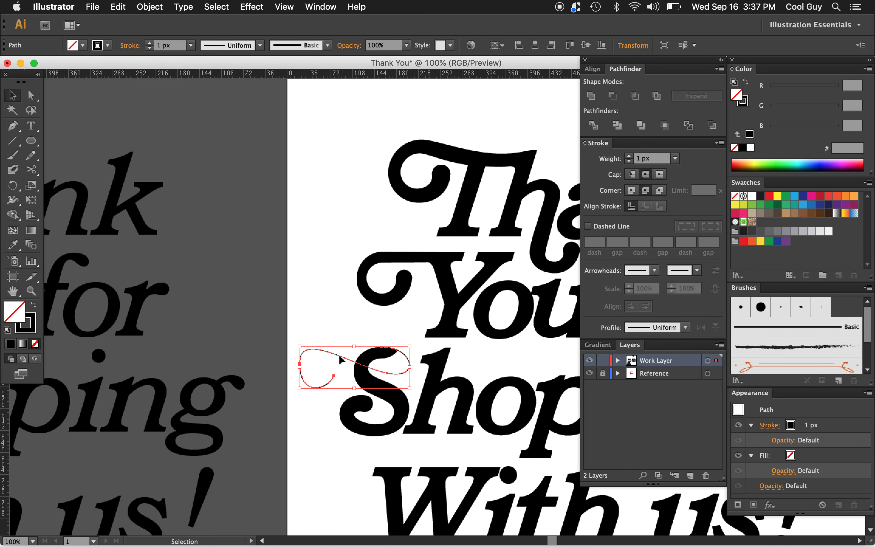
{"action": "key", "text": "Delete"}
Draw a circle beside the S's upper end and cut away its section facing the S, leaving an open arc.
{"action": "key", "text": "l"}
{"action": "left_click_drag", "start_coordinate": [307, 349], "coordinate": [342, 372]}
{"action": "key", "text": "c"}
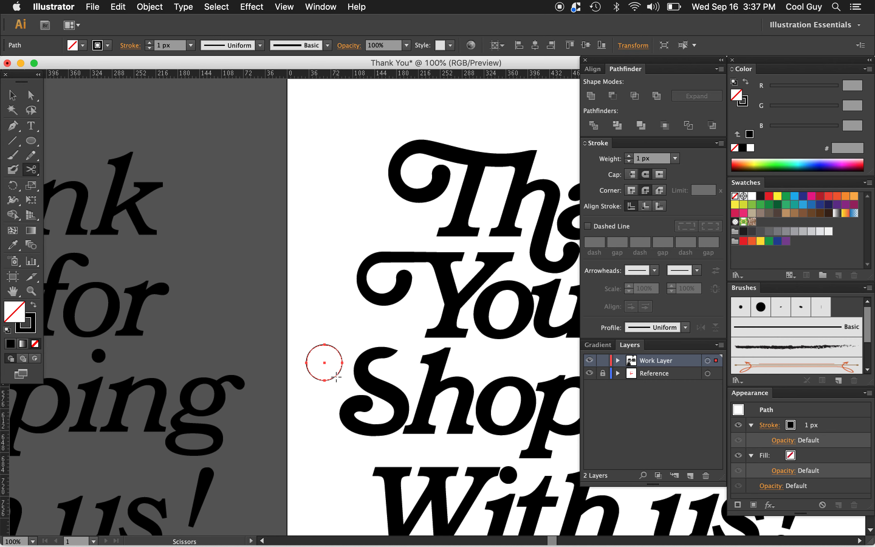
{"action": "left_click", "coordinate": [336, 376]}
{"action": "left_click", "coordinate": [325, 344]}
{"action": "key", "text": "v"}
{"action": "key", "text": "Delete"}
Extend the arc's upper end with the Pen tool into a loop ending on the S's upper terminal near X 168 px, Y 482 px.
{"action": "key", "text": "p"}
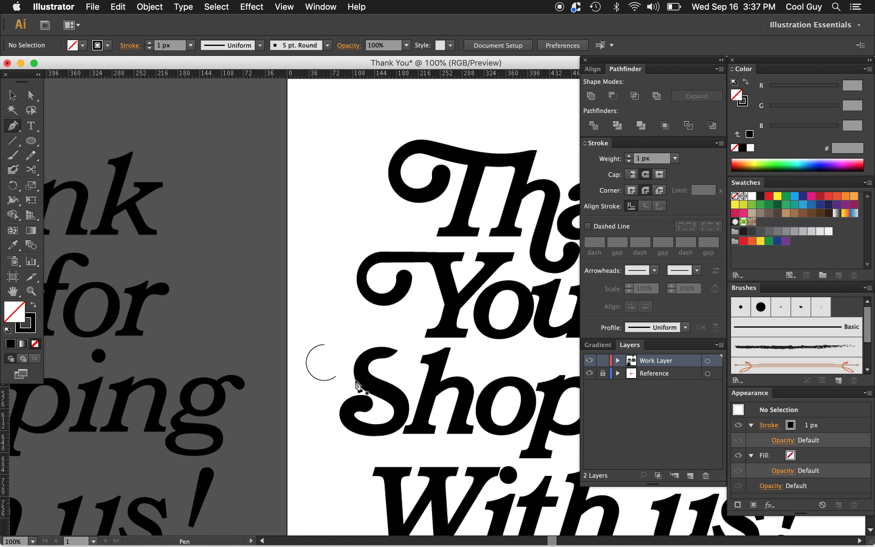
{"action": "left_click", "coordinate": [325, 345]}
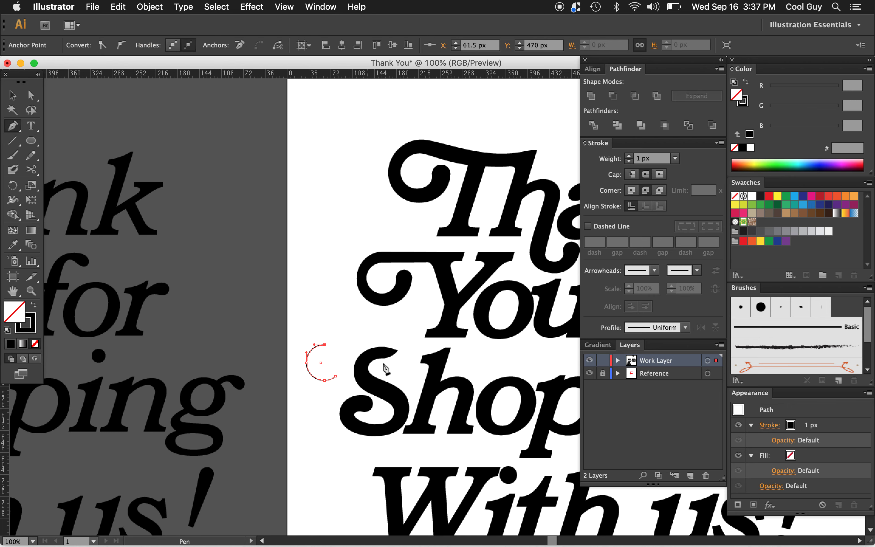
{"action": "scroll", "coordinate": [391, 376], "scroll_direction": "right", "scroll_amount": 15}
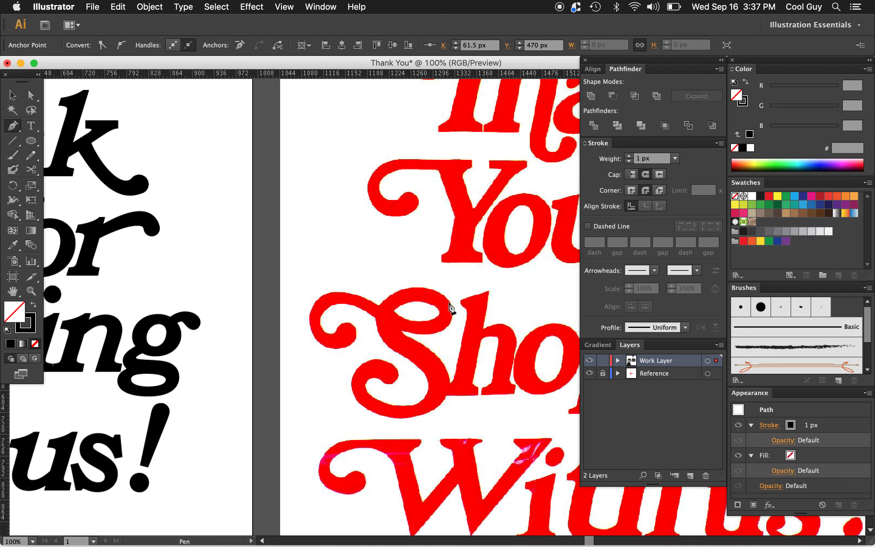
{"action": "scroll", "coordinate": [378, 341], "scroll_direction": "left", "scroll_amount": 1}
{"action": "scroll", "coordinate": [378, 340], "scroll_direction": "left", "scroll_amount": 10}
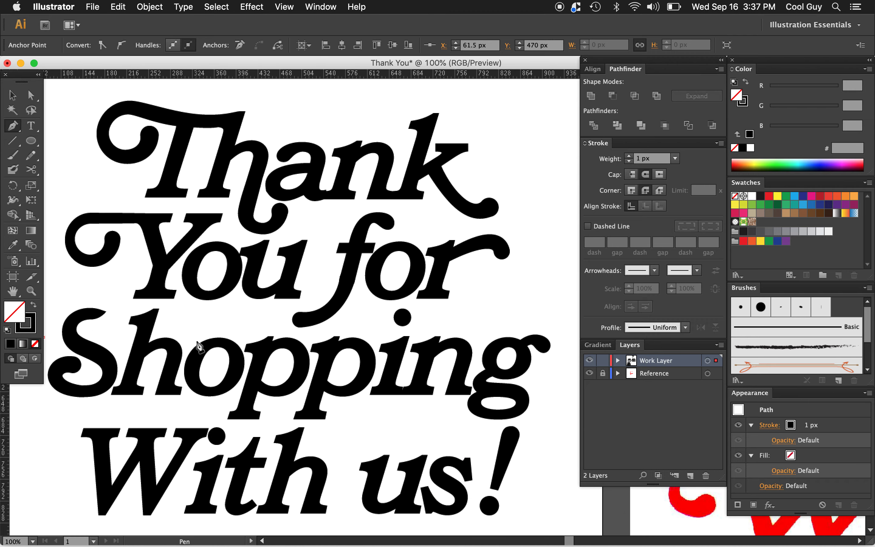
{"action": "scroll", "coordinate": [196, 347], "scroll_direction": "left", "scroll_amount": 3}
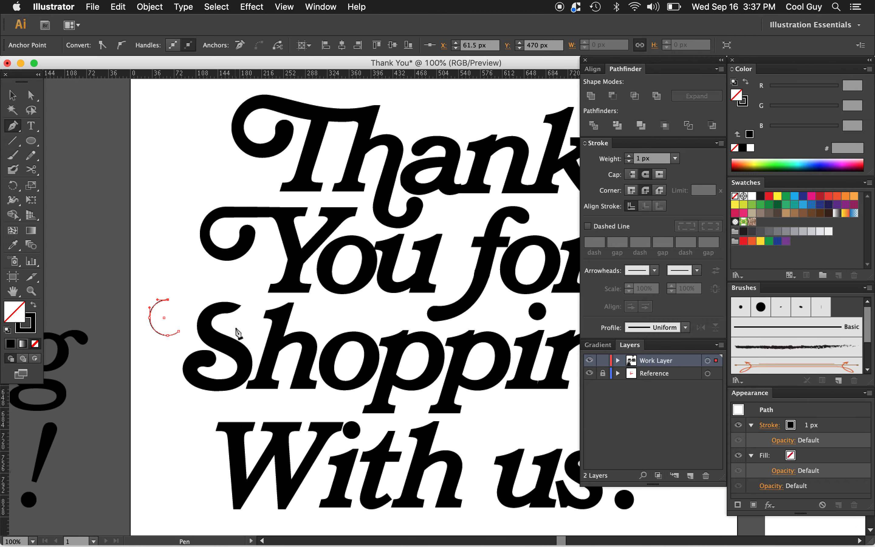
{"action": "left_click_drag", "start_coordinate": [235, 326], "coordinate": [211, 307]}
{"action": "key", "text": "a"}
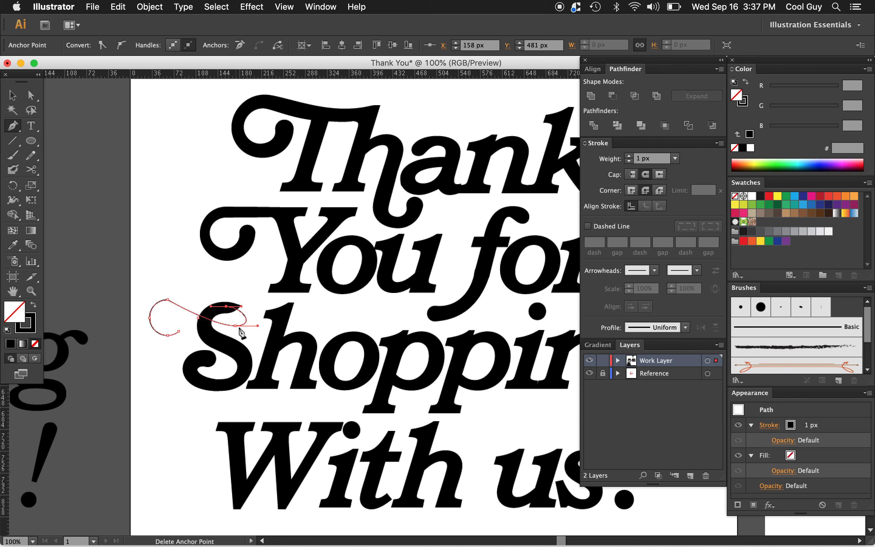
{"action": "key", "text": "shift+Right"}
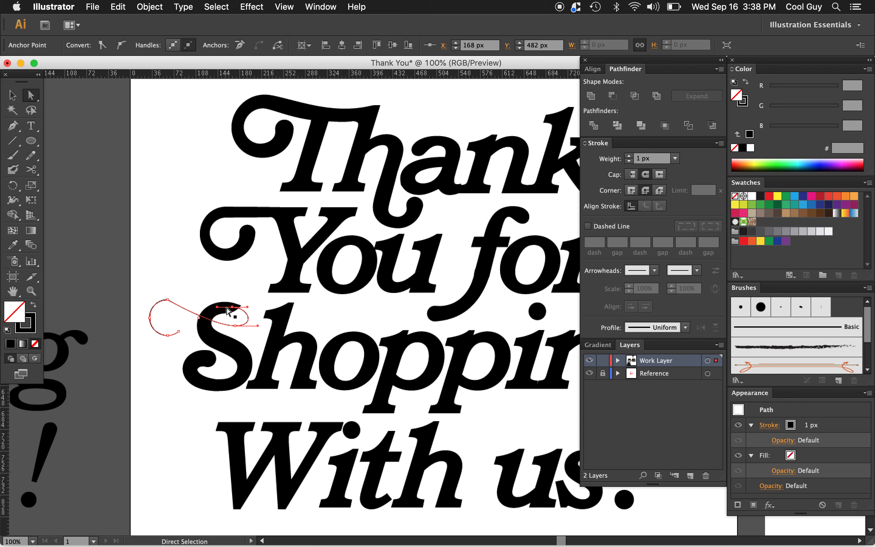
Thicken both ends of the swash path with the Width tool to a stroke of about 30.2 px.
{"action": "key", "text": "shift+w"}
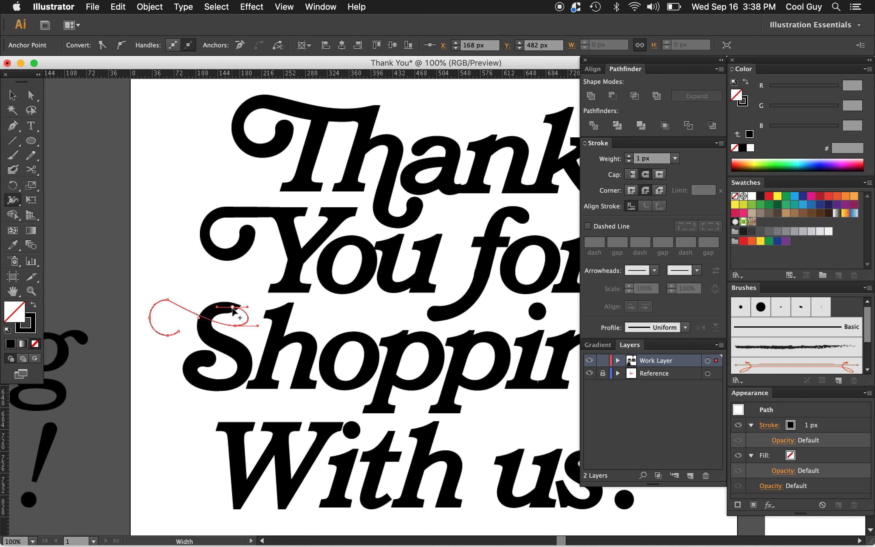
{"action": "left_click_drag", "start_coordinate": [232, 308], "coordinate": [238, 334]}
{"action": "left_click_drag", "start_coordinate": [180, 335], "coordinate": [186, 342]}
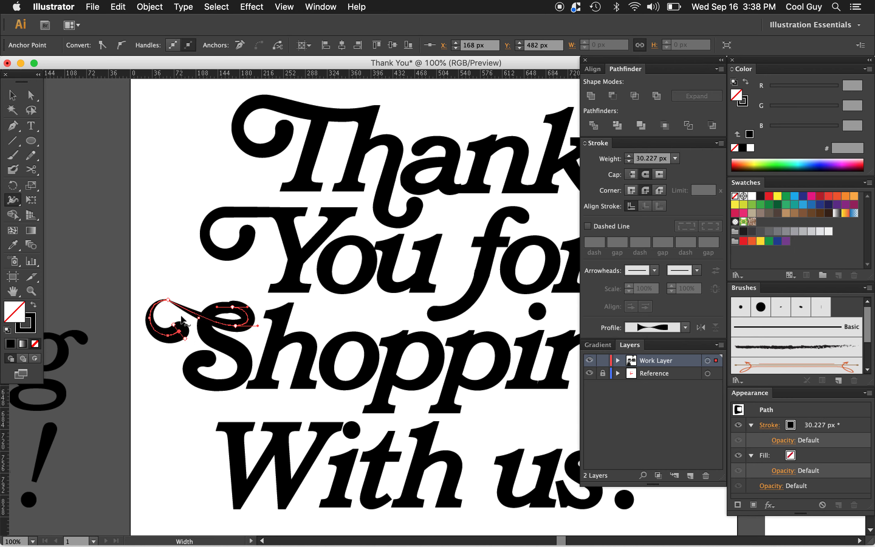
Make the curl's top anchor smooth, thicken the stroke there, and remove the width point on the curl's outer side.
{"action": "key", "text": "shift+c"}
{"action": "mouse_move", "coordinate": [167, 300]}
{"action": "left_mouse_down"}
{"action": "mouse_move", "coordinate": [162, 290]}
{"action": "mouse_move", "coordinate": [183, 301]}
{"action": "left_mouse_up"}
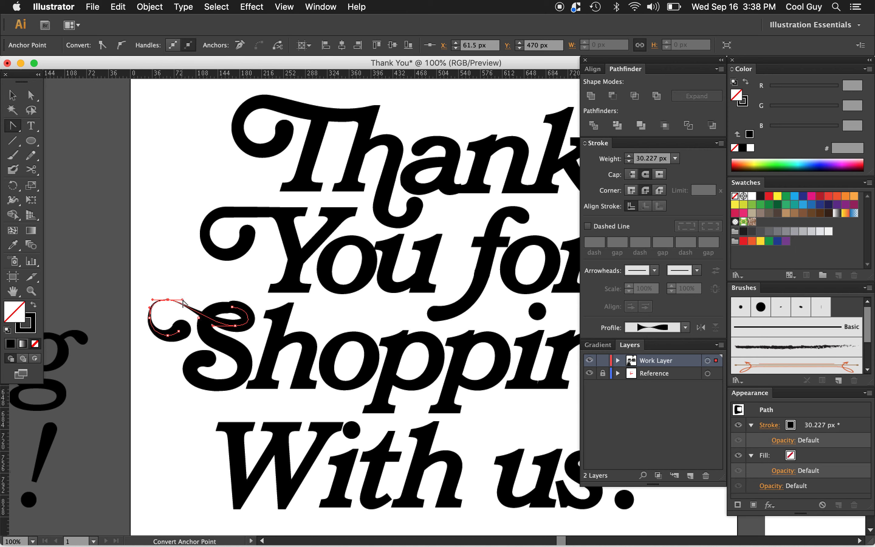
{"action": "key", "text": "shift+w"}
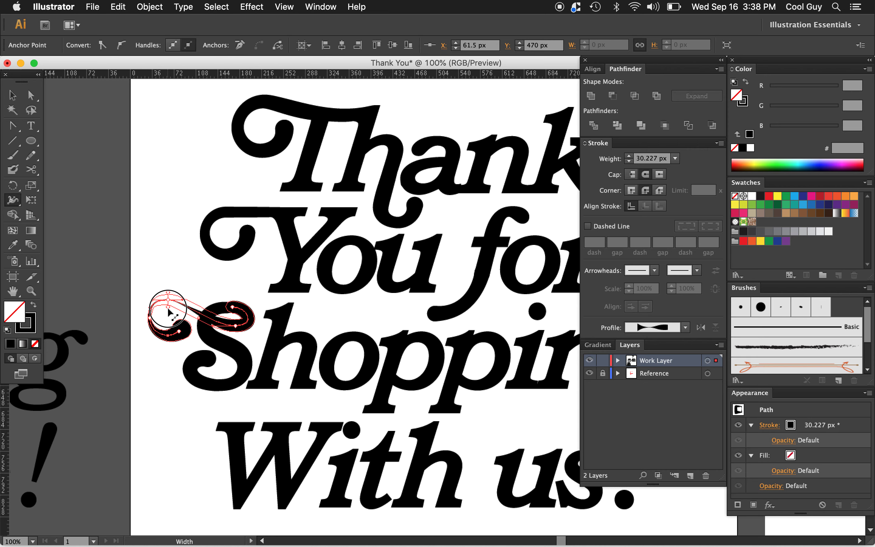
{"action": "left_click_drag", "start_coordinate": [168, 308], "coordinate": [167, 304]}
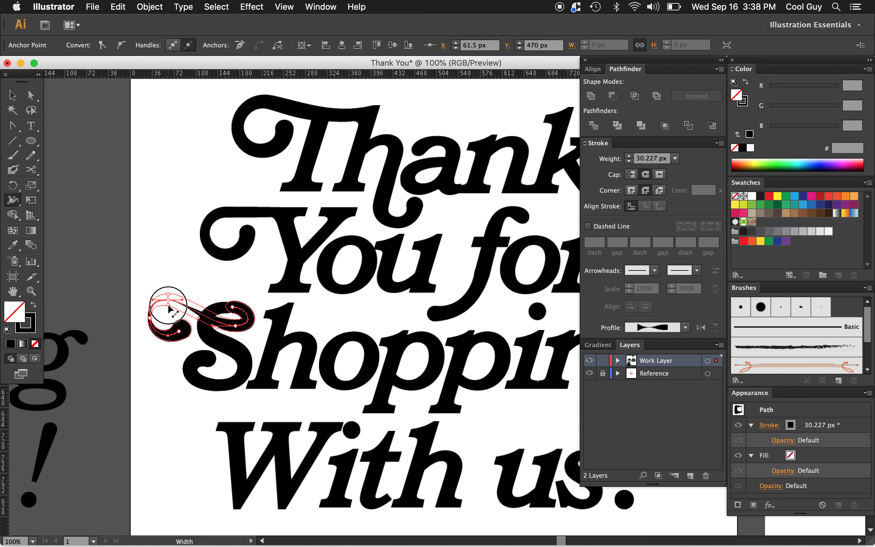
{"action": "left_click", "coordinate": [151, 318]}
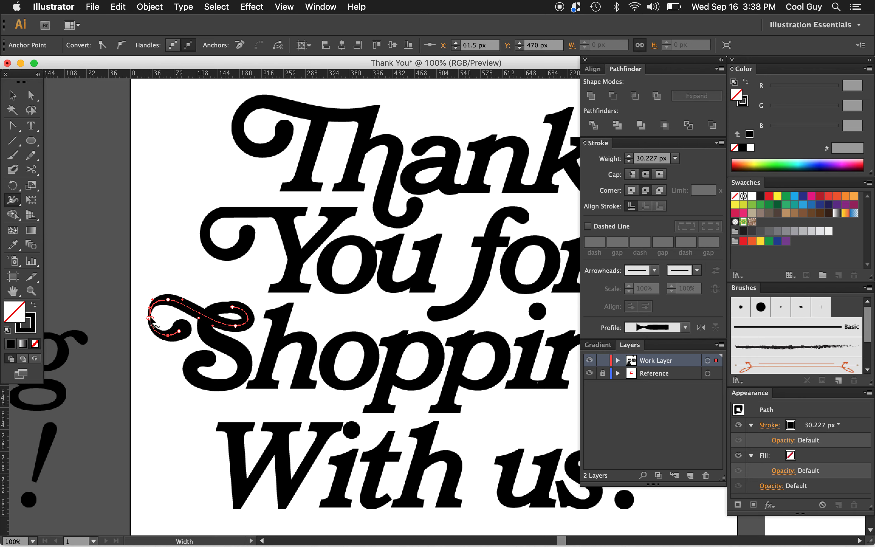
{"action": "key", "text": "Delete"}
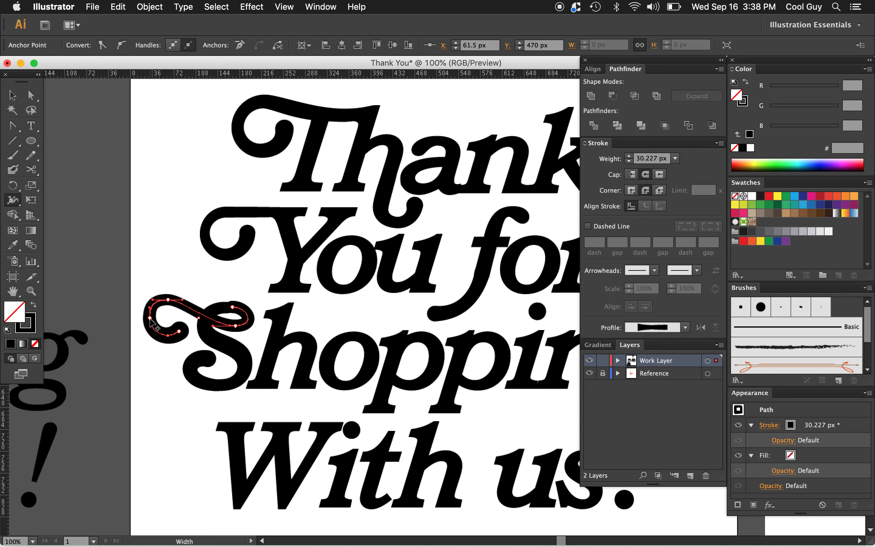
Nudge the loop's end anchor about 4 px left along the S's upper terminal and clear the selection.
{"action": "key", "text": "a"}
{"action": "left_click", "coordinate": [232, 308]}
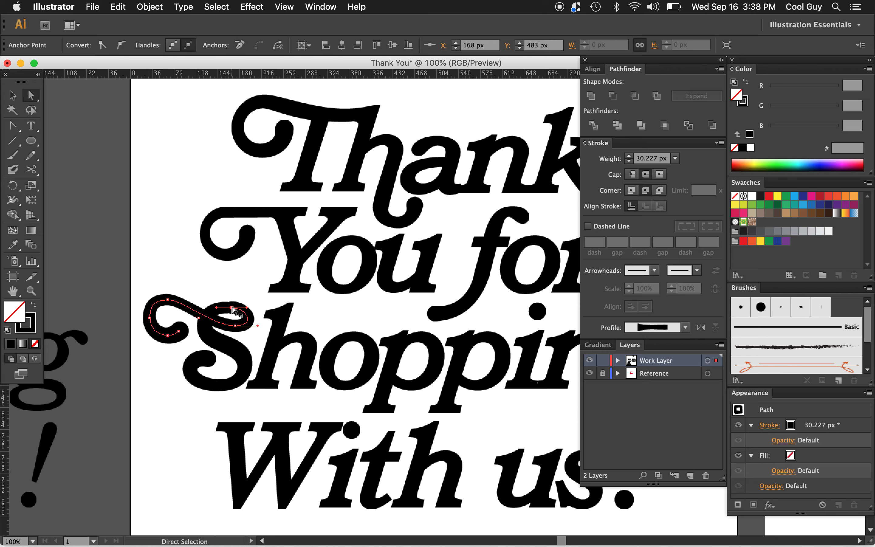
{"action": "key", "text": "Left"}
{"action": "key", "text": "Left"}
{"action": "key", "text": "Left"}
{"action": "key", "text": "Left"}
{"action": "left_click", "coordinate": [213, 281]}
Move the curl's anchors together about 9 px down and 2 px right, leaving the loop over the S in place.
{"action": "left_click", "coordinate": [172, 305]}
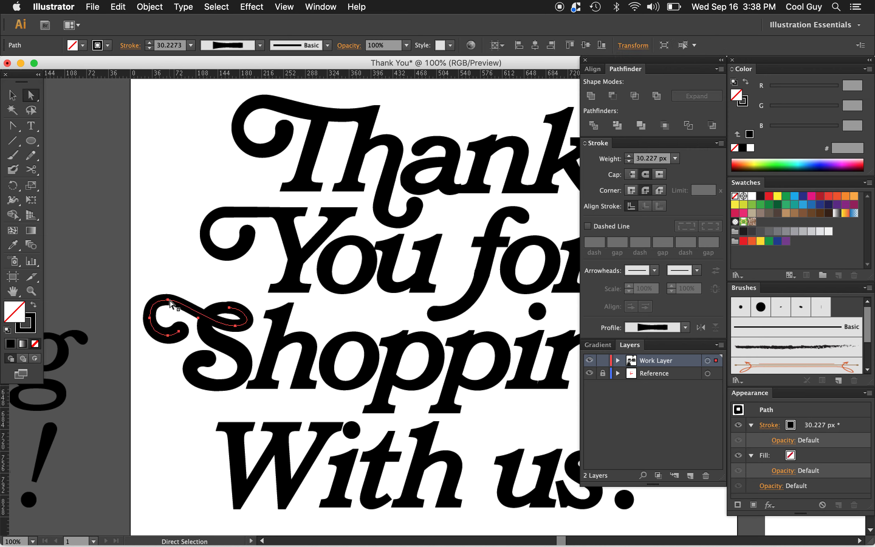
{"action": "left_click", "coordinate": [167, 300]}
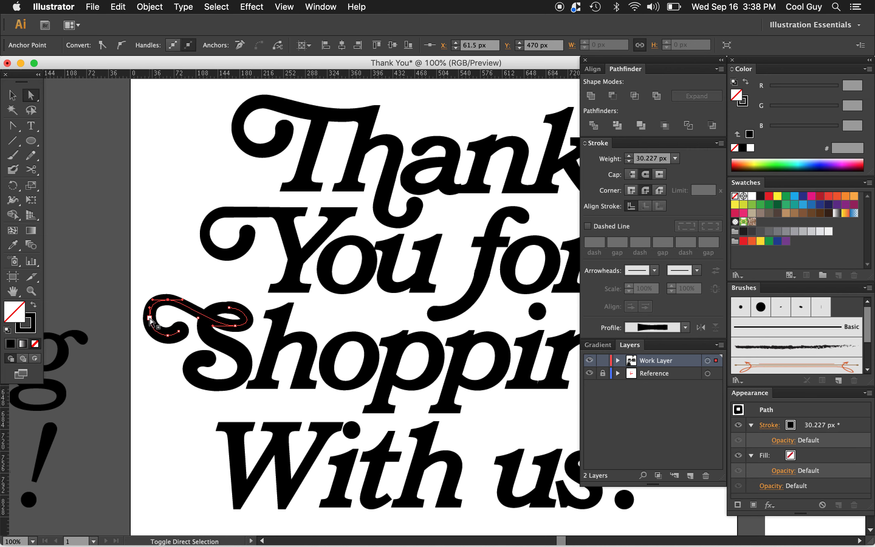
{"action": "left_click", "coordinate": [168, 336]}
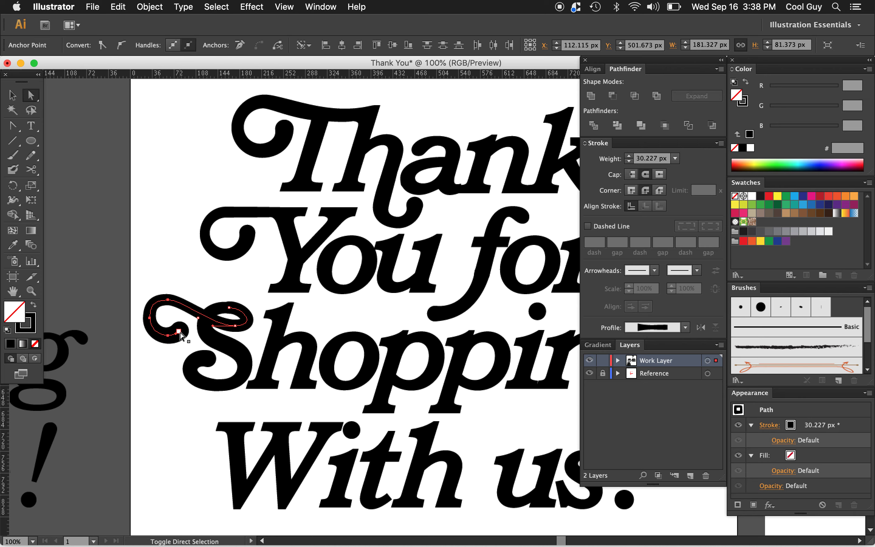
{"action": "key", "text": "shift+Down"}
{"action": "key", "text": "Right"}
{"action": "key", "text": "Right"}
{"action": "key", "text": "Up"}
{"action": "key", "text": "Down"}
{"action": "key", "text": "Up"}
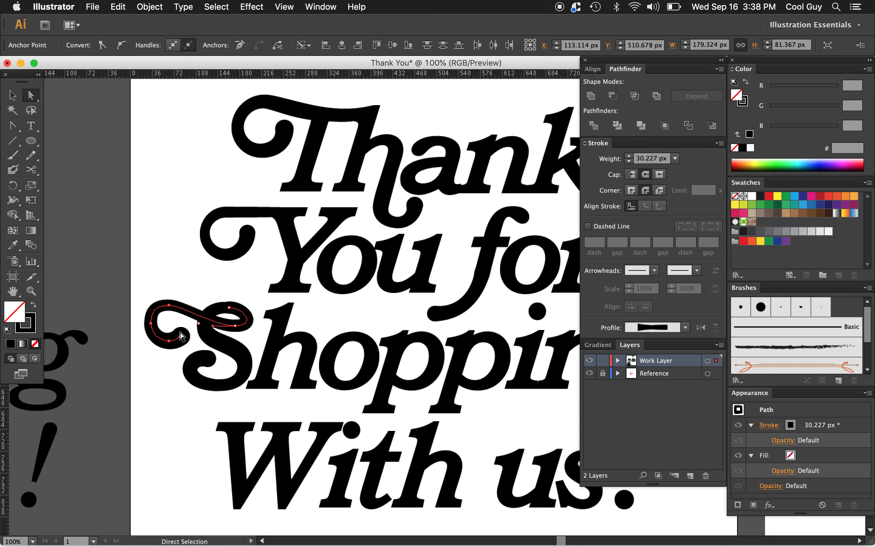
Nudge the curl's outermost anchor up and slightly left to round out the curve, and clear the selection.
{"action": "left_click", "coordinate": [152, 327]}
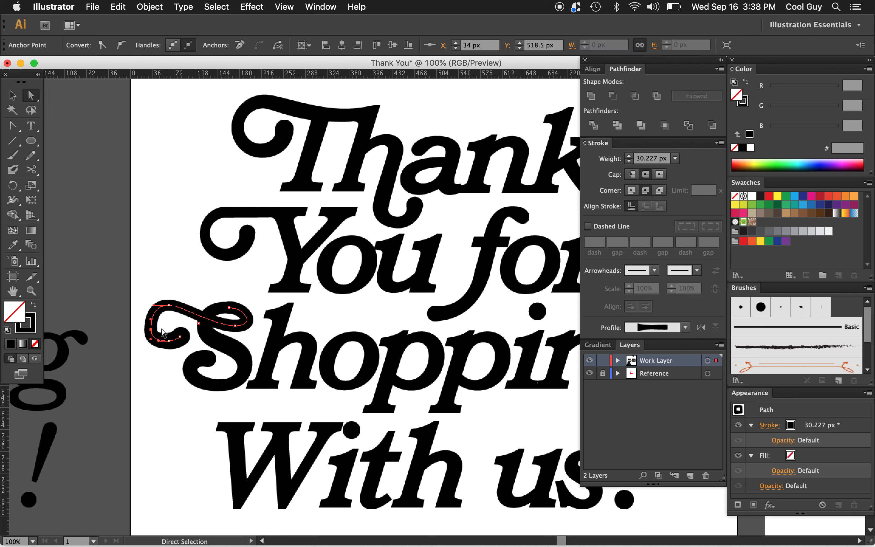
{"action": "key", "text": "Up"}
{"action": "key", "text": "Up"}
{"action": "key", "text": "Up"}
{"action": "key", "text": "Up"}
{"action": "key", "text": "Right"}
{"action": "key", "text": "Left"}
{"action": "key", "text": "Left"}
{"action": "key", "text": "Left"}
{"action": "left_click", "coordinate": [177, 272]}
Check the swash against the red reference and slim the stroke slightly at the curl's outermost side with the Width tool.
{"action": "key", "text": "z"}
{"action": "left_click", "coordinate": [304, 344], "text": "alt"}
{"action": "left_click", "coordinate": [409, 346], "text": "alt"}
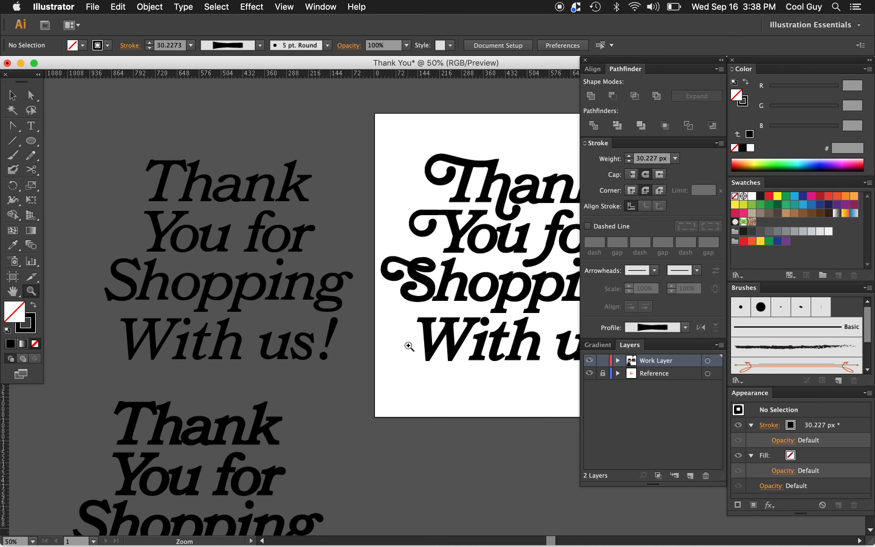
{"action": "scroll", "coordinate": [409, 346], "scroll_direction": "right", "scroll_amount": 10}
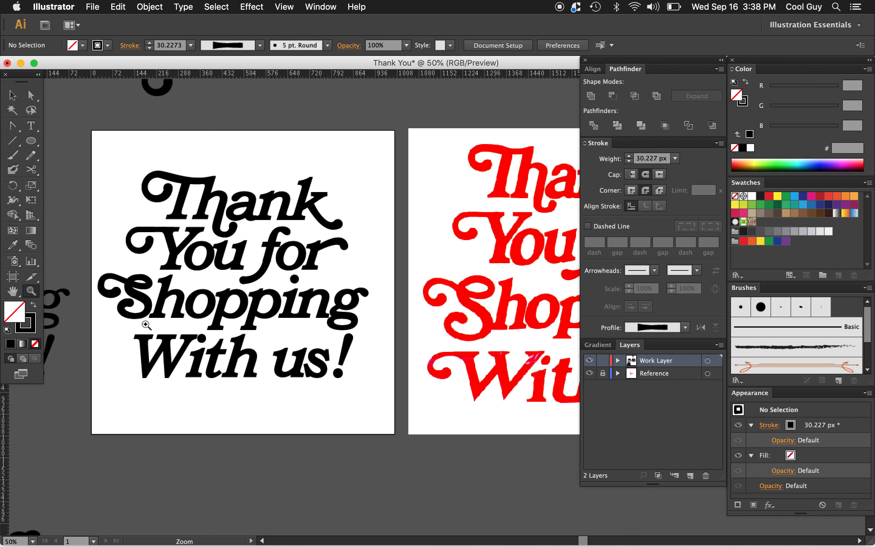
{"action": "left_click", "coordinate": [137, 293]}
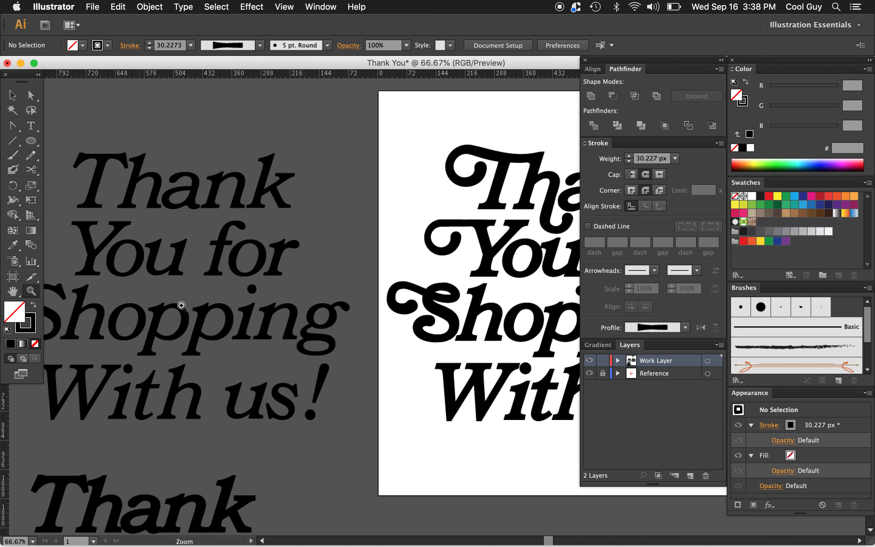
{"action": "left_click", "coordinate": [395, 301]}
{"action": "left_click", "coordinate": [429, 331]}
{"action": "key", "text": "shift+w"}
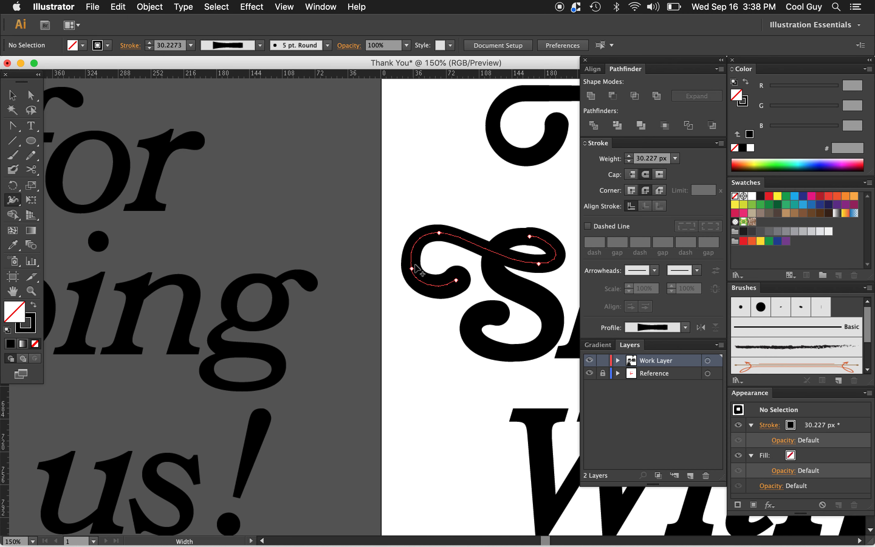
{"action": "left_click_drag", "start_coordinate": [411, 262], "coordinate": [418, 265]}
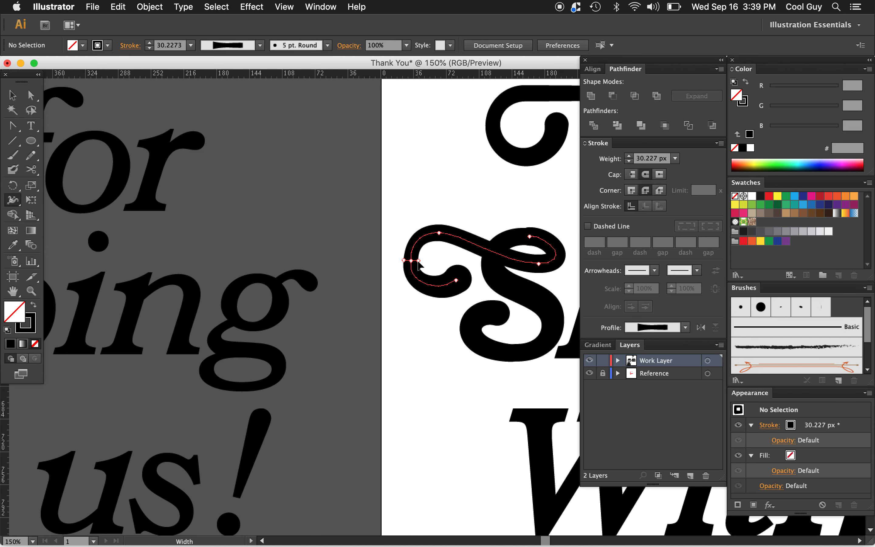
Nudge the curl's outermost anchor to about X 31 px, Y 511 px and clear the selection.
{"action": "key", "text": "a"}
{"action": "left_click", "coordinate": [412, 263]}
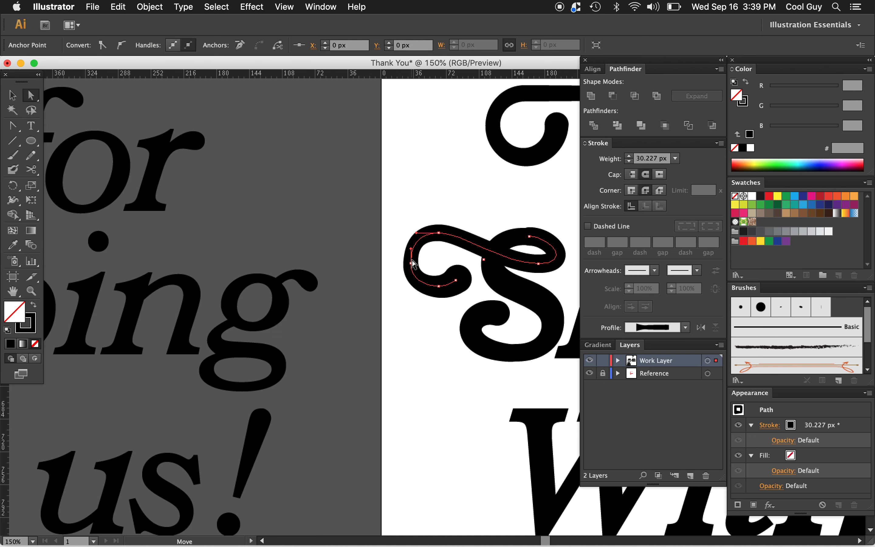
{"action": "key", "text": "Left"}
{"action": "key", "text": "Left"}
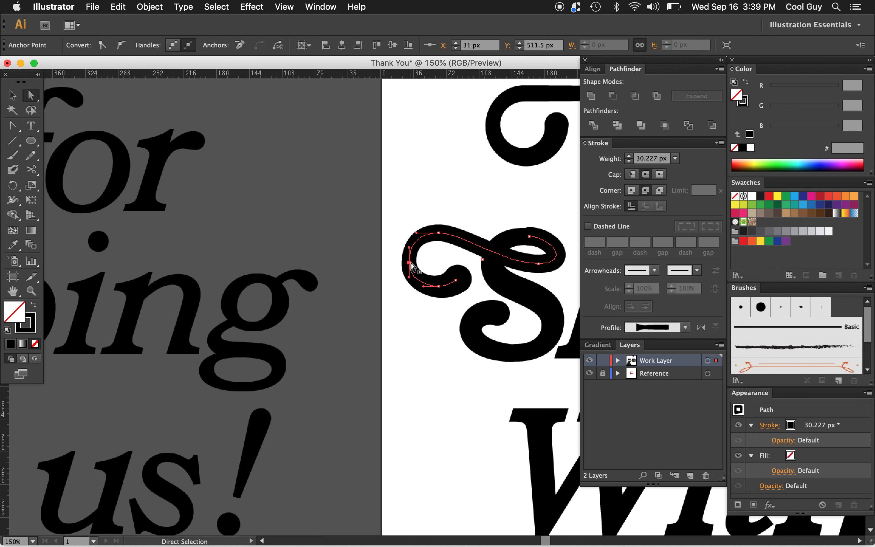
{"action": "key", "text": "Up"}
{"action": "left_click", "coordinate": [434, 203]}
Move the loop's end anchor on the S to about X 159 px, Y 484 px and clear the selection.
{"action": "left_click", "coordinate": [529, 236]}
{"action": "left_click_drag", "start_coordinate": [531, 239], "coordinate": [532, 239]}
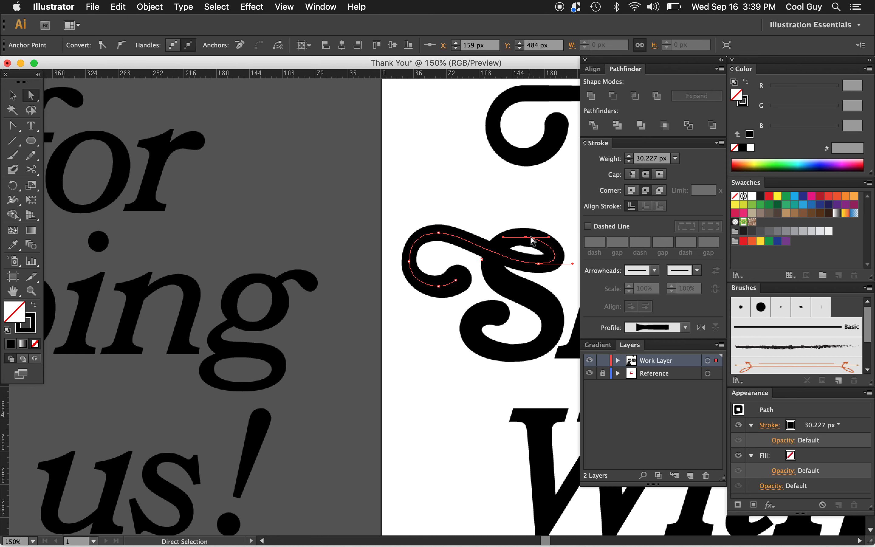
{"action": "left_click", "coordinate": [467, 200]}
Compare the lettering with the red reference and copy the Y's swash to the upper serif of the W in "With".
{"action": "key", "text": "z"}
{"action": "left_click", "coordinate": [492, 275], "text": "alt"}
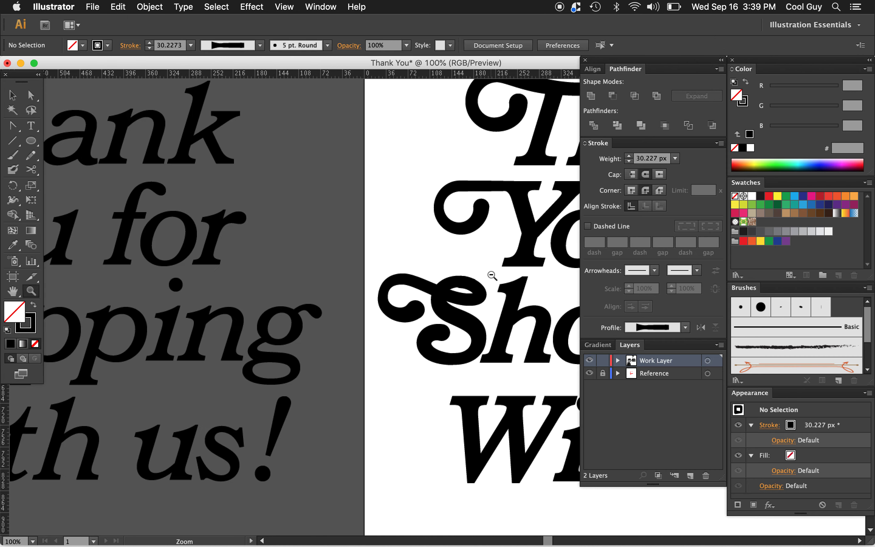
{"action": "left_click", "coordinate": [492, 275], "text": "alt"}
{"action": "left_click", "coordinate": [456, 344], "text": "alt"}
{"action": "scroll", "coordinate": [457, 344], "scroll_direction": "right", "scroll_amount": 10}
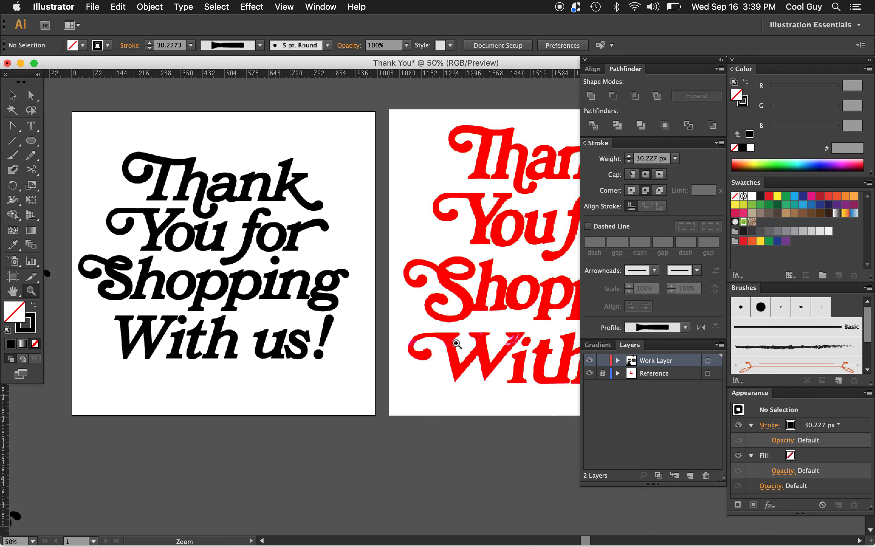
{"action": "left_click", "coordinate": [457, 344], "text": "alt"}
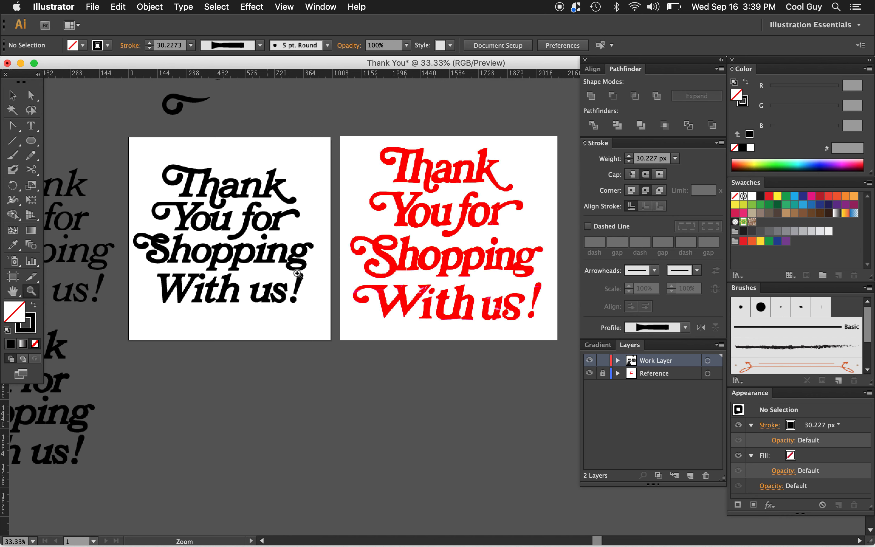
{"action": "key", "text": "v"}
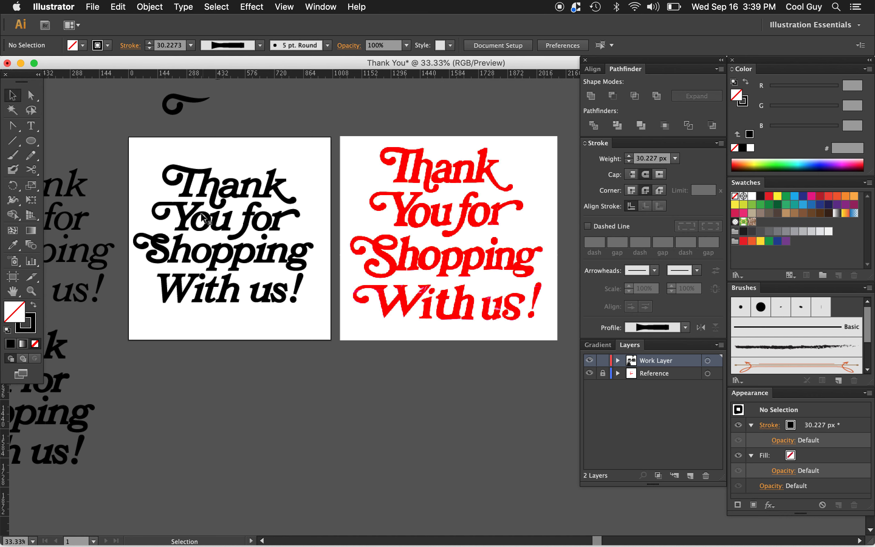
{"action": "left_click", "coordinate": [172, 215]}
{"action": "left_click_drag", "start_coordinate": [170, 216], "coordinate": [148, 285]}
Shorten the swash on the W of "With" by moving its straight end's anchor left towards the curl.
{"action": "key", "text": "z"}
{"action": "left_click", "coordinate": [175, 293]}
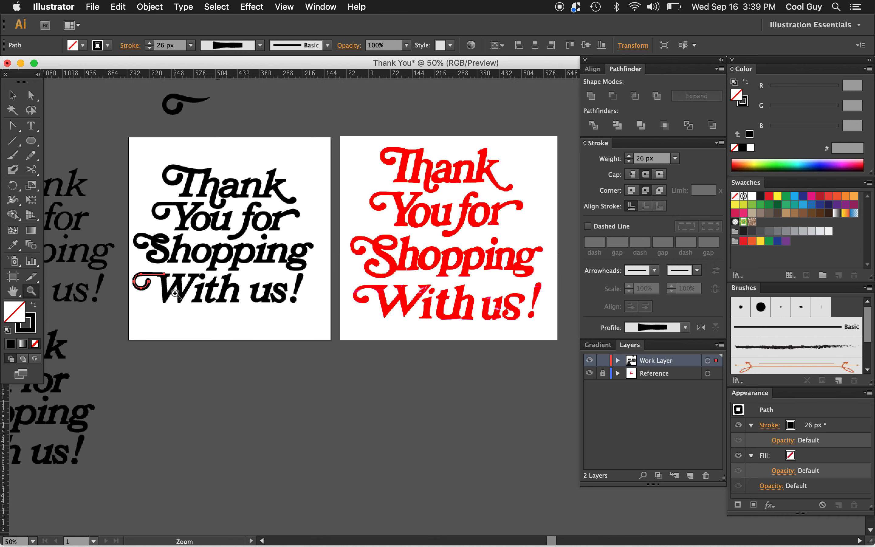
{"action": "left_click", "coordinate": [444, 315]}
{"action": "left_click", "coordinate": [397, 293]}
{"action": "key", "text": "a"}
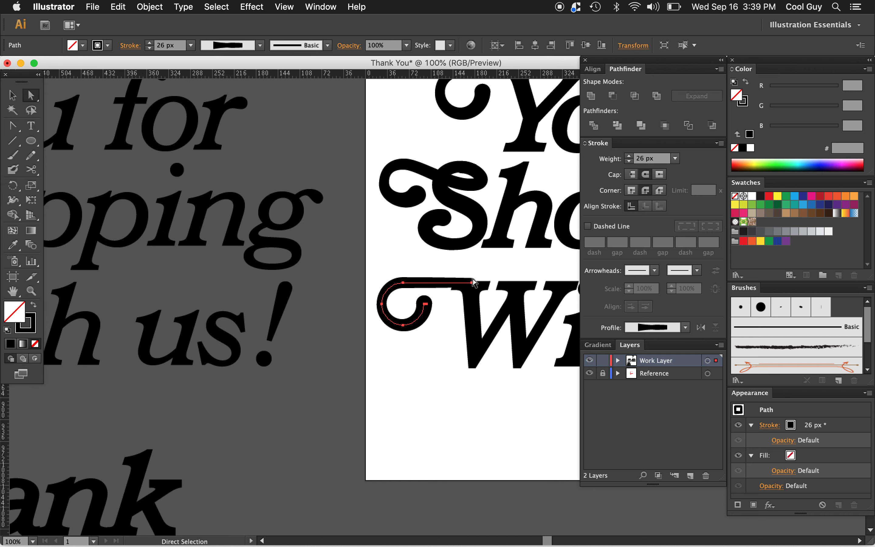
{"action": "left_click", "coordinate": [471, 283]}
{"action": "key", "text": "shift+Left"}
{"action": "key", "text": "shift+Left"}
{"action": "key", "text": "shift+Left"}
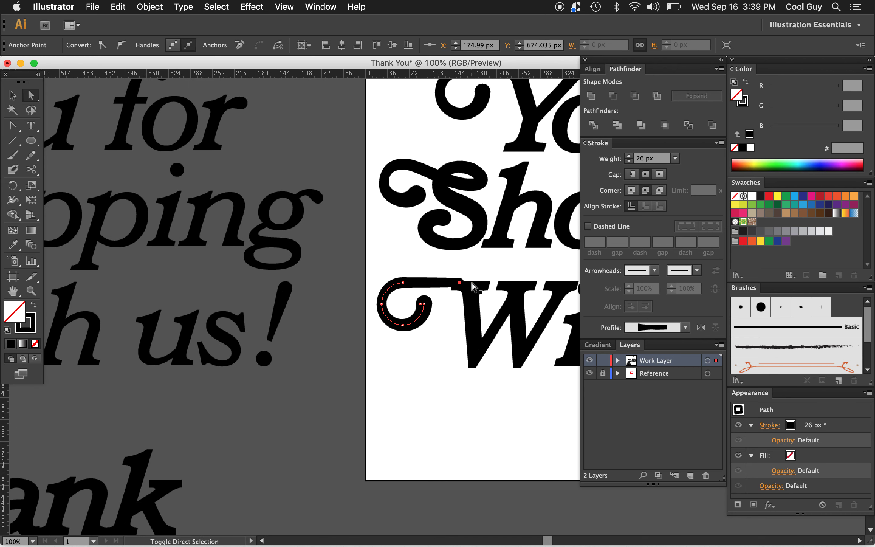
{"action": "key", "text": "shift+Left"}
{"action": "key", "text": "shift+Right"}
Move the whole swash right and slightly down so it meets the W's upper-left serif, and clear the selection.
{"action": "key", "text": "v"}
{"action": "left_click", "coordinate": [412, 259]}
{"action": "left_click", "coordinate": [402, 284]}
{"action": "key", "text": "shift+Right"}
{"action": "key", "text": "shift+Right"}
{"action": "key", "text": "shift+Right"}
{"action": "key", "text": "shift+Down"}
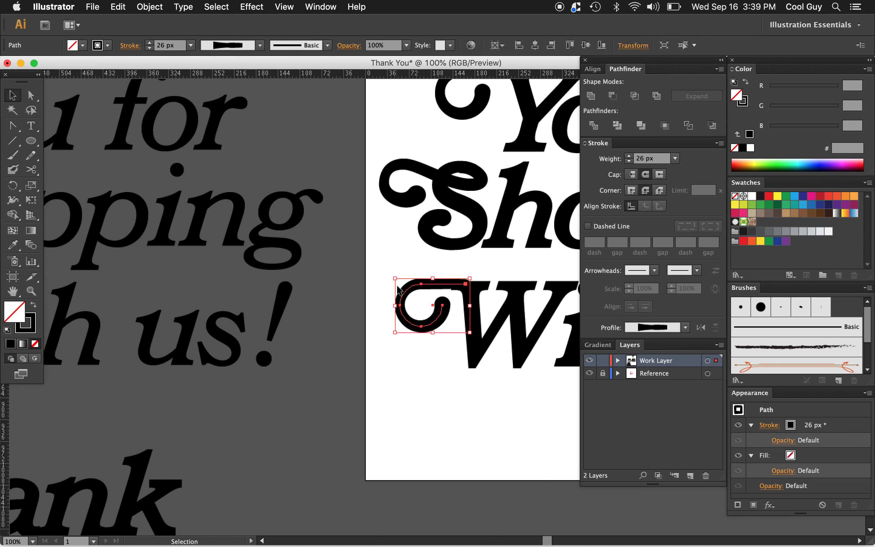
{"action": "key", "text": "Right"}
{"action": "key", "text": "Right"}
{"action": "key", "text": "Right"}
{"action": "key", "text": "Right"}
{"action": "key", "text": "Right"}
{"action": "left_click", "coordinate": [396, 257]}
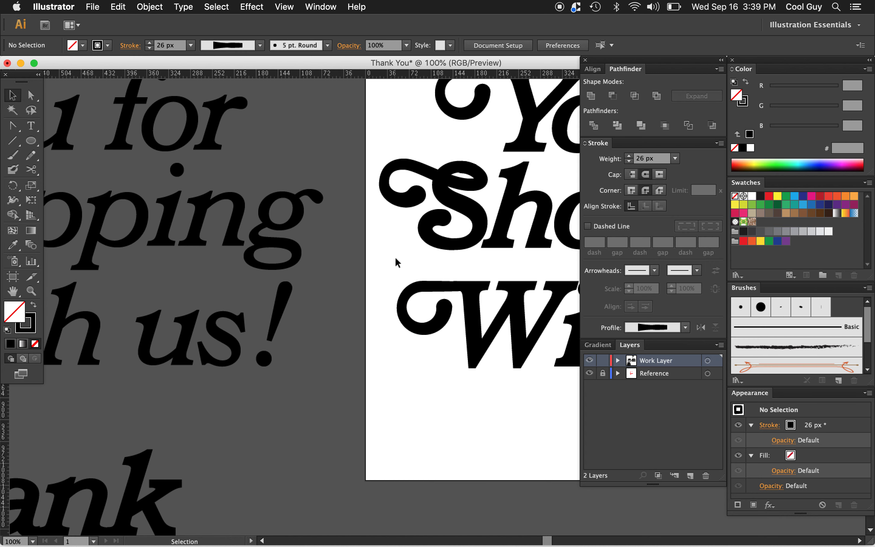
Nudge the W's swash a few pixels further right into the serif and clear the selection.
{"action": "left_click", "coordinate": [428, 292]}
{"action": "key", "text": "Right"}
{"action": "key", "text": "Right"}
{"action": "key", "text": "Right"}
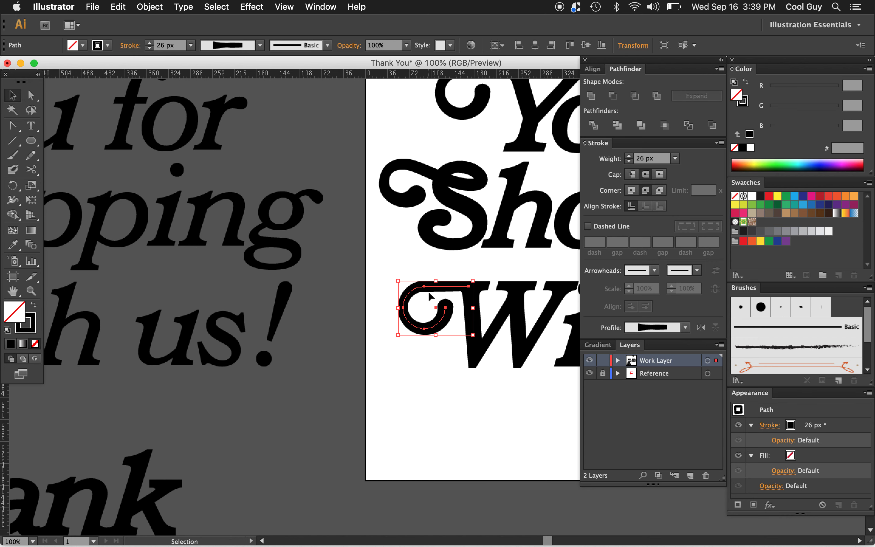
{"action": "left_click", "coordinate": [415, 274]}
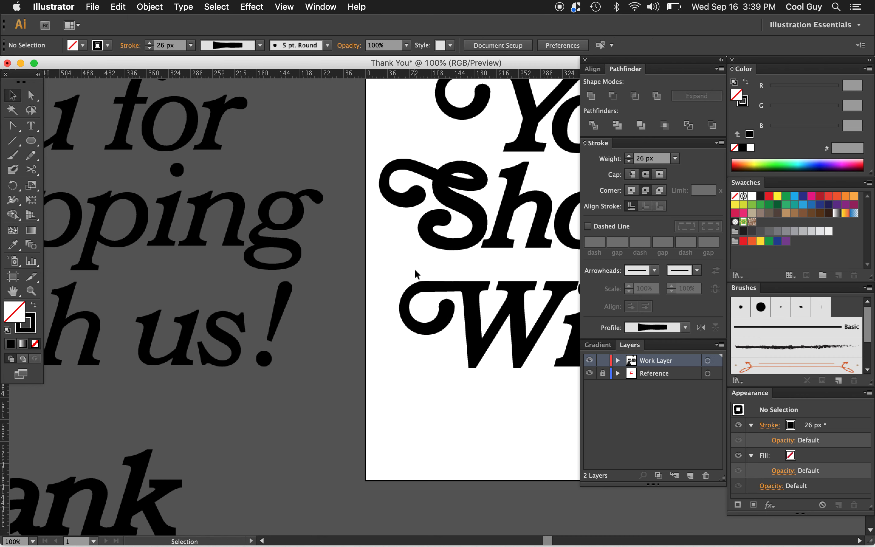
{"action": "left_click", "coordinate": [443, 288]}
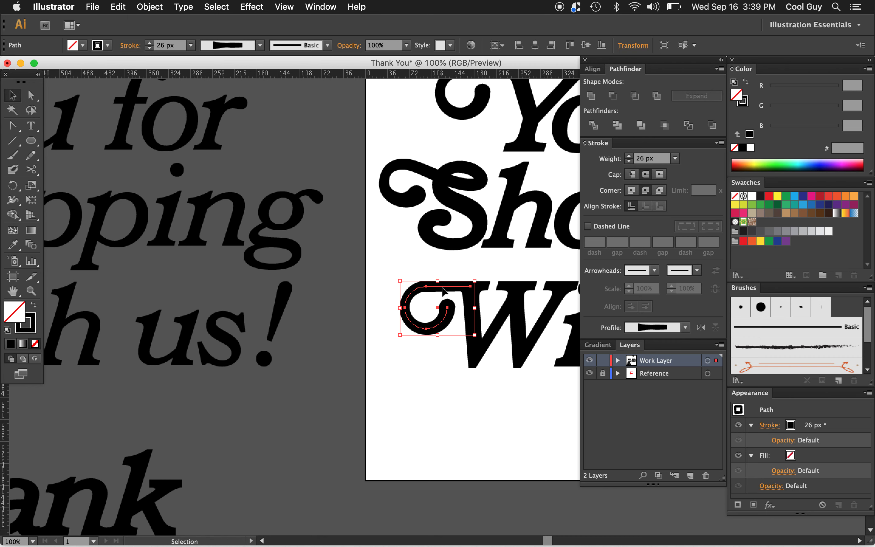
{"action": "left_click", "coordinate": [413, 260]}
Compare the "With us!" line with the red reference, checking how the t and h of "With" connect.
{"action": "key", "text": "z"}
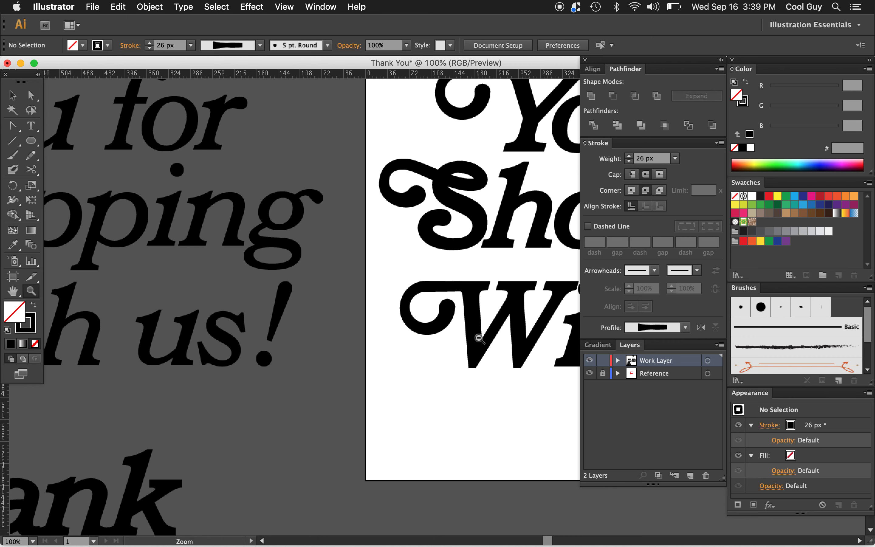
{"action": "left_click", "coordinate": [479, 338], "text": "alt"}
{"action": "left_click", "coordinate": [479, 338], "text": "alt"}
{"action": "scroll", "coordinate": [479, 339], "scroll_direction": "right", "scroll_amount": 8}
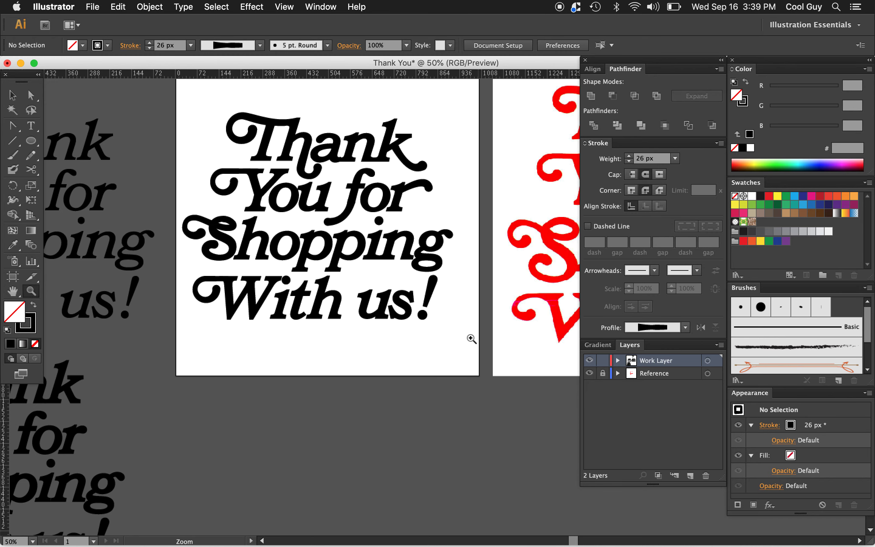
{"action": "scroll", "coordinate": [397, 329], "scroll_direction": "right", "scroll_amount": 15}
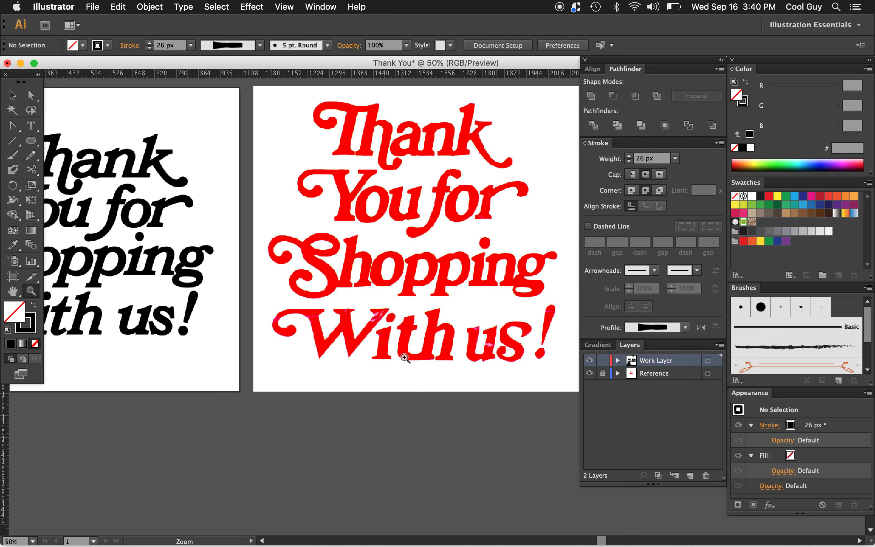
{"action": "scroll", "coordinate": [394, 366], "scroll_direction": "left", "scroll_amount": 5}
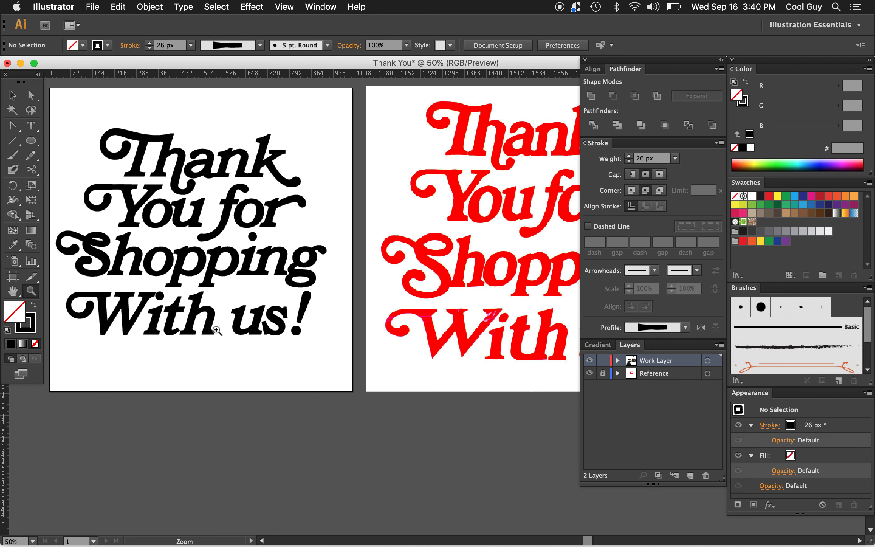
{"action": "left_click", "coordinate": [222, 333]}
{"action": "left_click", "coordinate": [435, 329]}
{"action": "left_click", "coordinate": [425, 317]}
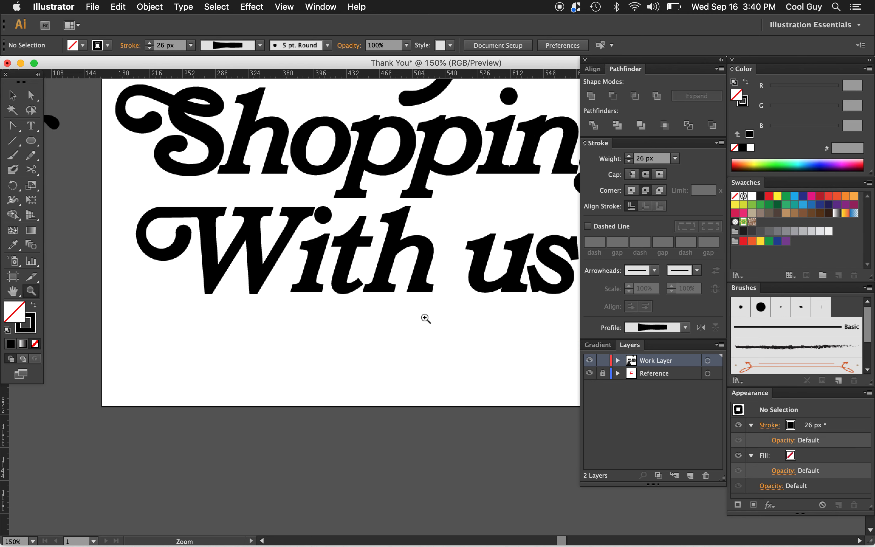
Extend the t's lower tail right into the foot of the h until the t is about 88 px wide.
{"action": "key", "text": "a"}
{"action": "left_click", "coordinate": [310, 251]}
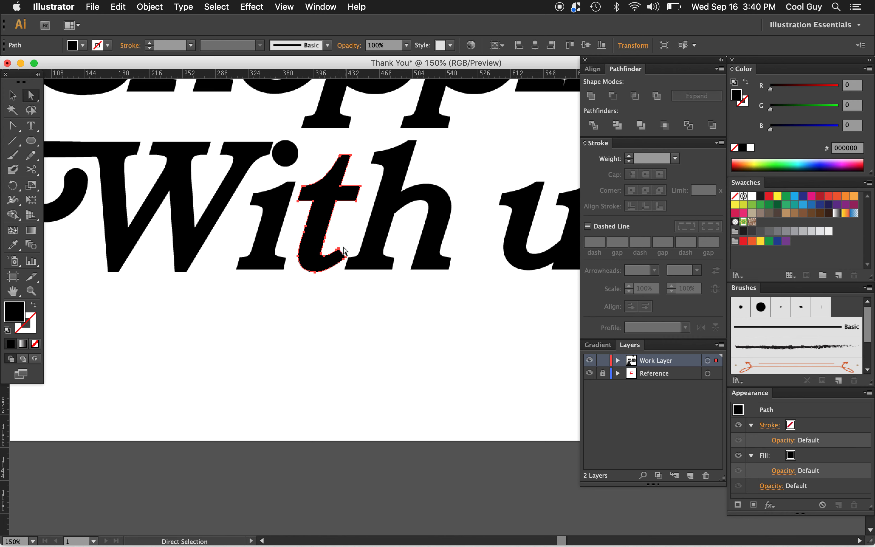
{"action": "left_click", "coordinate": [334, 269]}
{"action": "left_click", "coordinate": [344, 259], "text": "shift"}
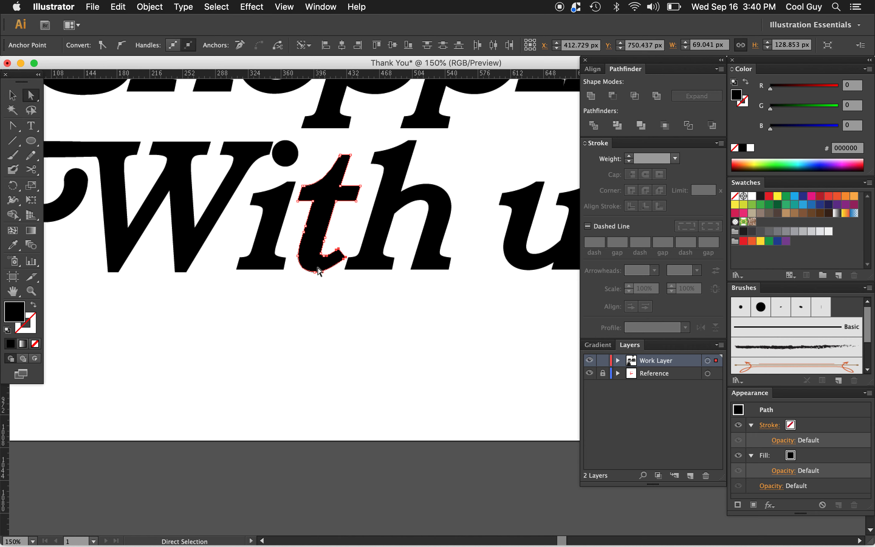
{"action": "key", "text": "shift+Right"}
{"action": "key", "text": "shift+Right"}
{"action": "key", "text": "shift+Right"}
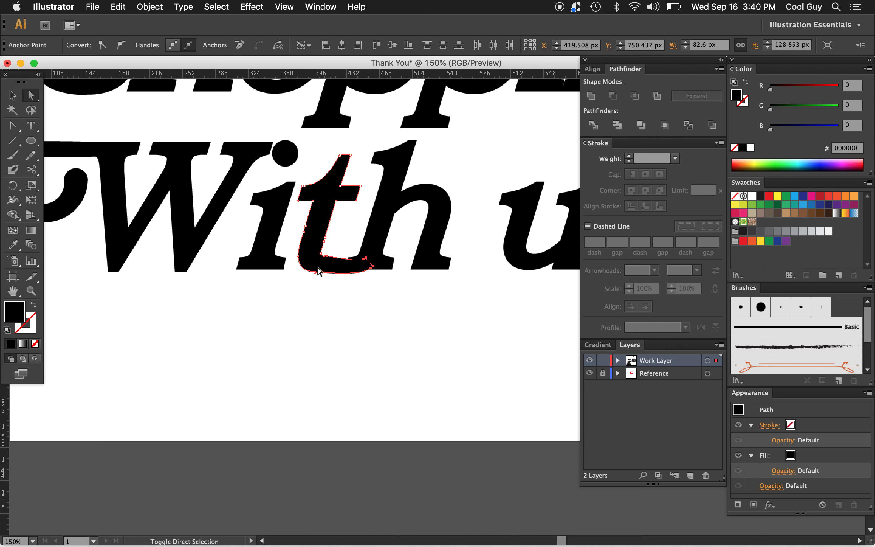
{"action": "key", "text": "Down"}
{"action": "key", "text": "Down"}
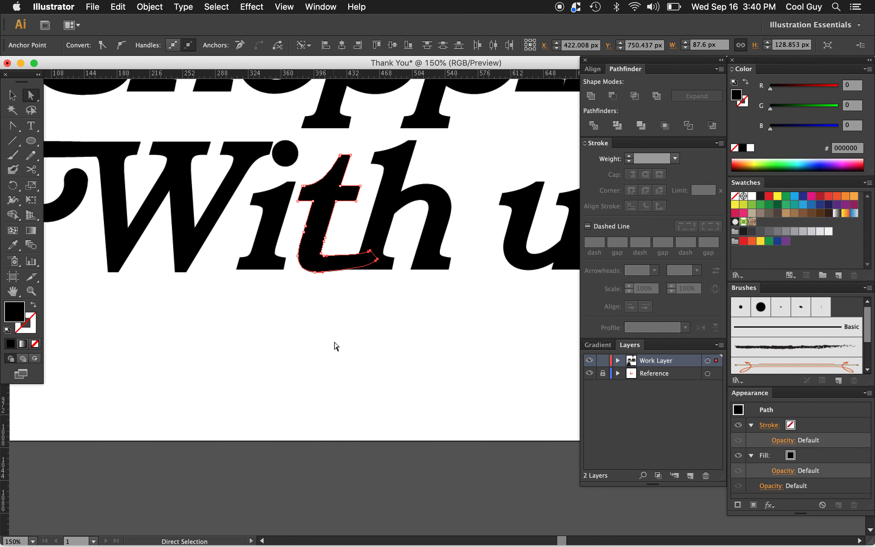
{"action": "left_click", "coordinate": [335, 347]}
Move the h of "With" slightly left over the t's extended tail and clear the selection.
{"action": "left_click", "coordinate": [378, 240]}
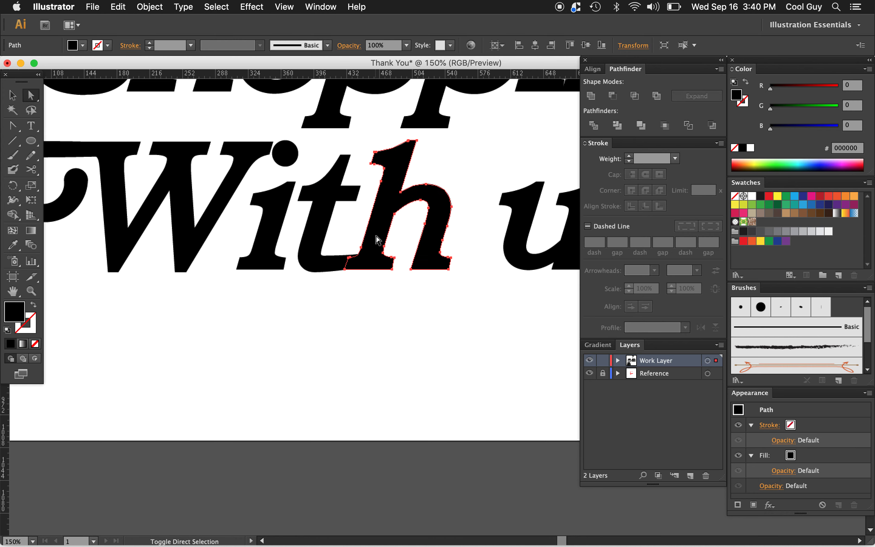
{"action": "key", "text": "shift+Left"}
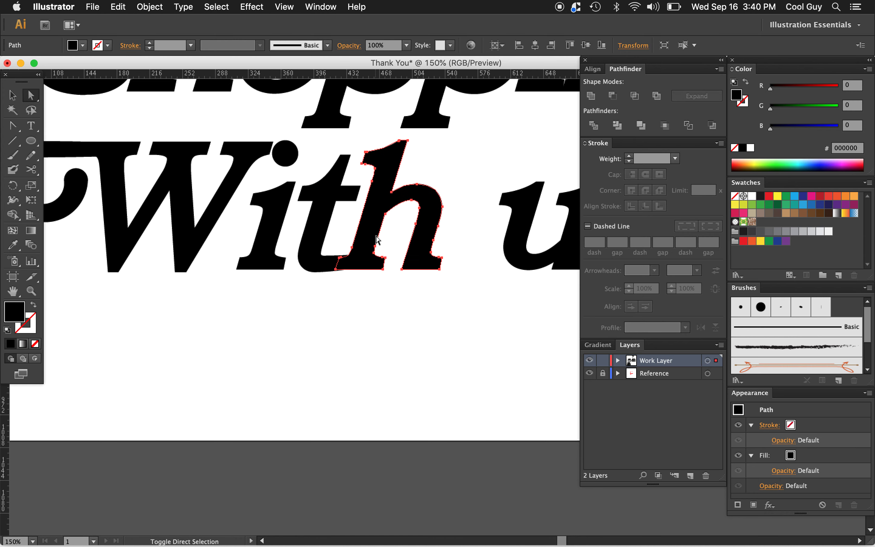
{"action": "left_click", "coordinate": [353, 288]}
Pull the outer anchor of the t's tail back left until the t is about 80 px wide, and clear the selection.
{"action": "left_click", "coordinate": [323, 268]}
{"action": "left_click", "coordinate": [377, 259]}
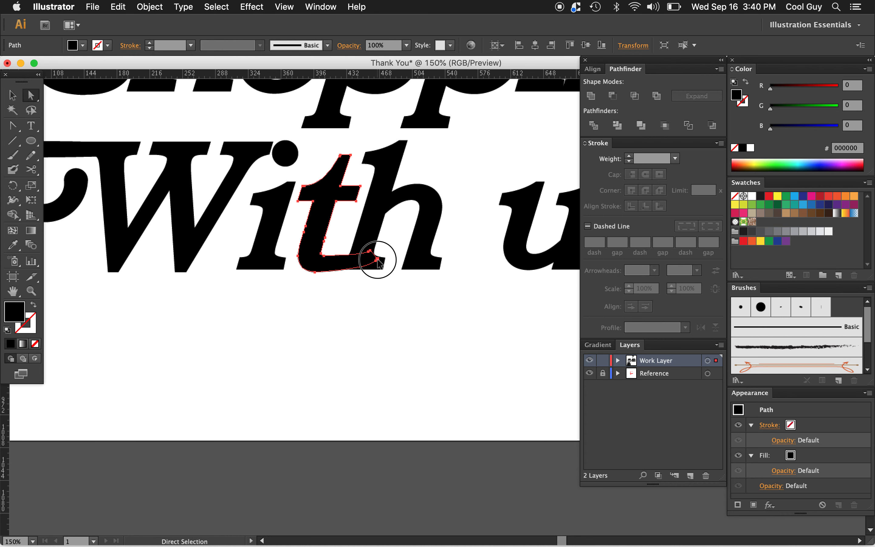
{"action": "key", "text": "shift+Left"}
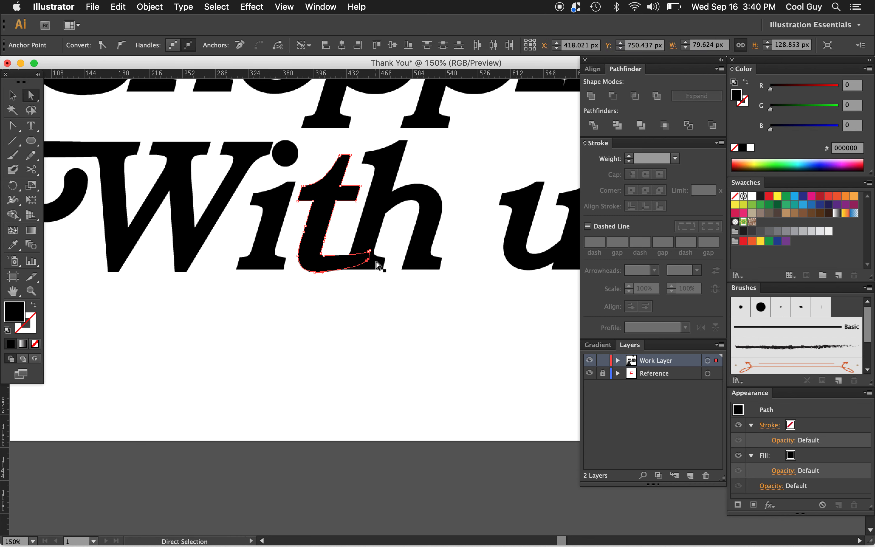
{"action": "key", "text": "super+shift+a"}
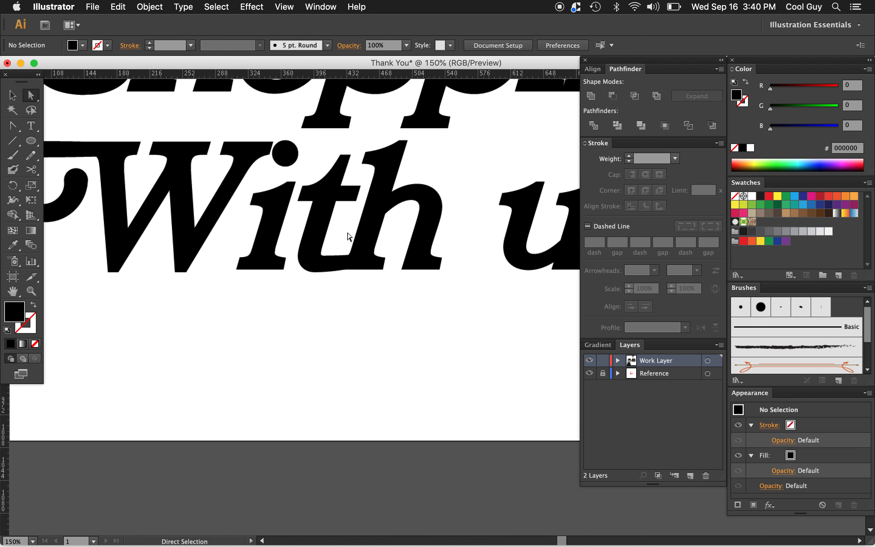
Compare the joined t and h and the word "us!" with the red reference.
{"action": "key", "text": "z"}
{"action": "left_click", "coordinate": [380, 330], "text": "alt"}
{"action": "left_click", "coordinate": [380, 330], "text": "alt"}
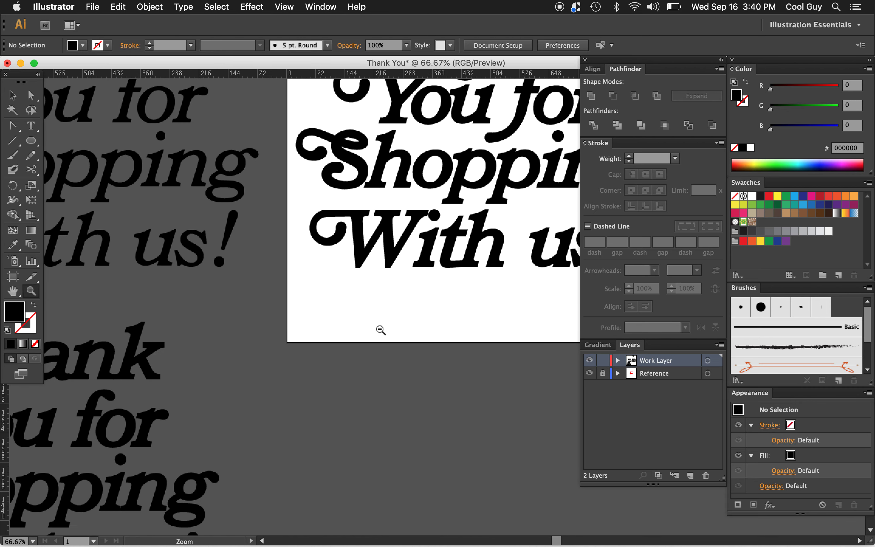
{"action": "left_click", "coordinate": [380, 329], "text": "alt"}
{"action": "scroll", "coordinate": [379, 330], "scroll_direction": "right", "scroll_amount": 5}
{"action": "scroll", "coordinate": [380, 330], "scroll_direction": "up", "scroll_amount": 1}
{"action": "scroll", "coordinate": [380, 330], "scroll_direction": "right", "scroll_amount": 10}
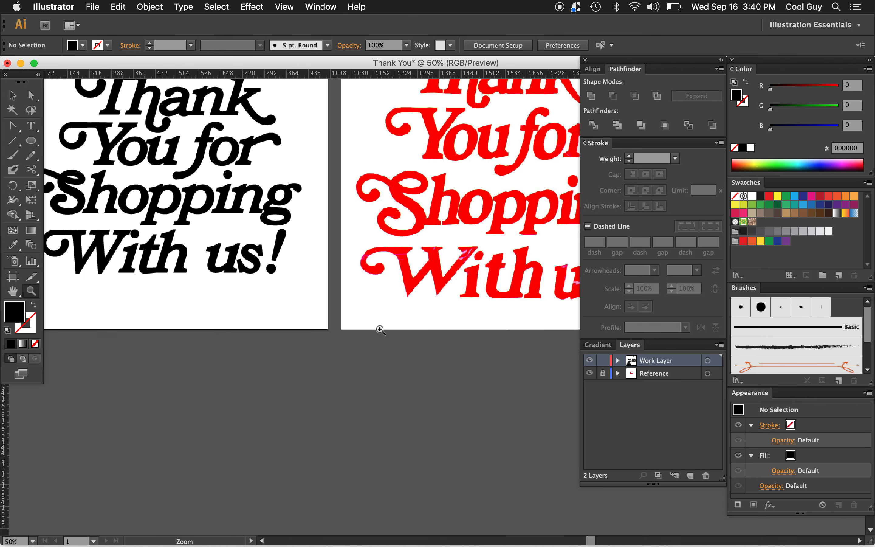
{"action": "scroll", "coordinate": [380, 330], "scroll_direction": "right", "scroll_amount": 5}
{"action": "scroll", "coordinate": [380, 329], "scroll_direction": "up", "scroll_amount": 1}
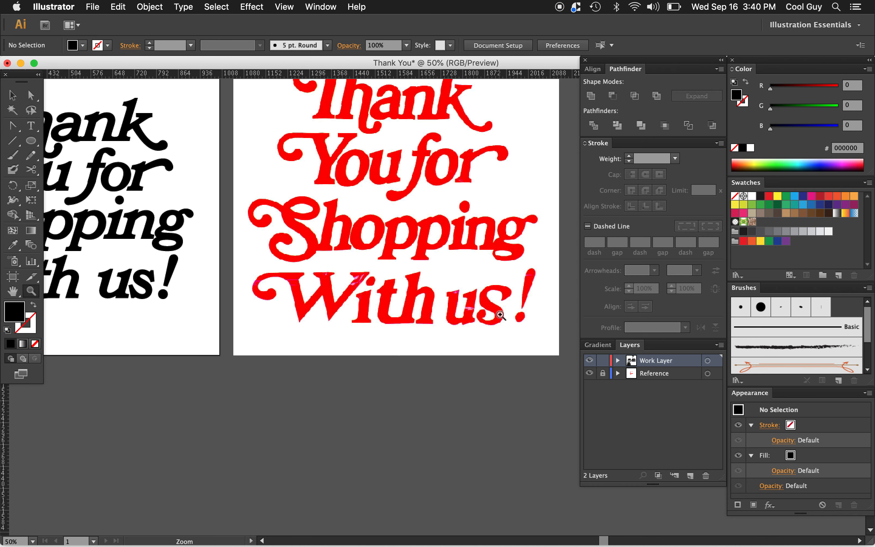
Rotate the s of "us!" slightly clockwise to match the tilt in the red reference.
{"action": "key", "text": "a"}
{"action": "right_click", "coordinate": [148, 289]}
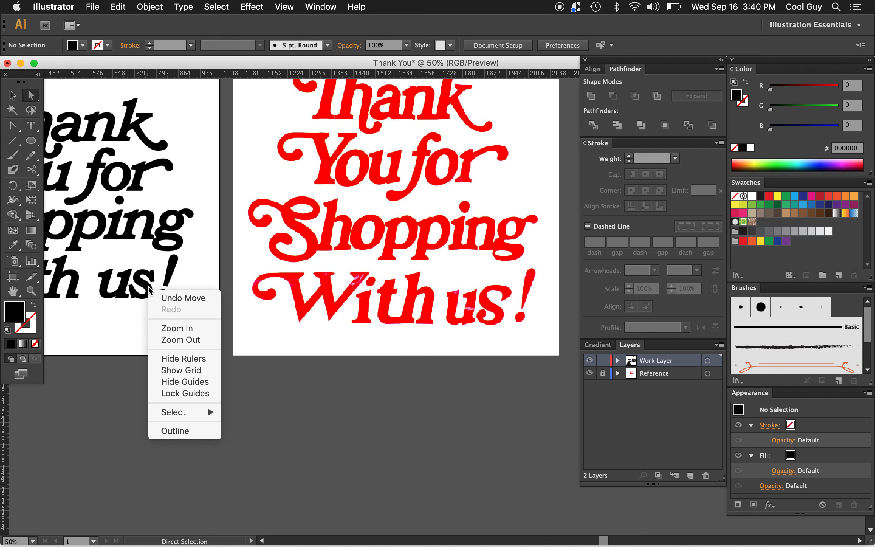
{"action": "left_click", "coordinate": [143, 285]}
{"action": "left_click", "coordinate": [142, 286]}
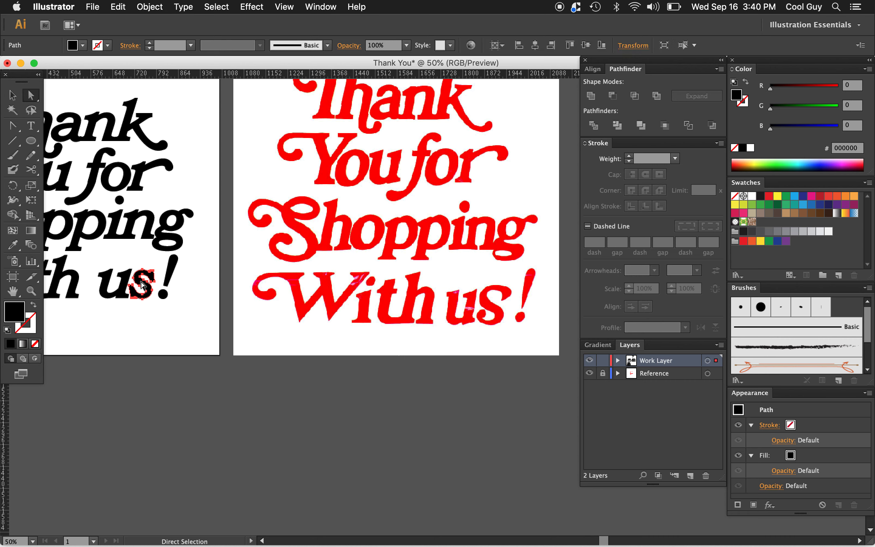
{"action": "key", "text": "v"}
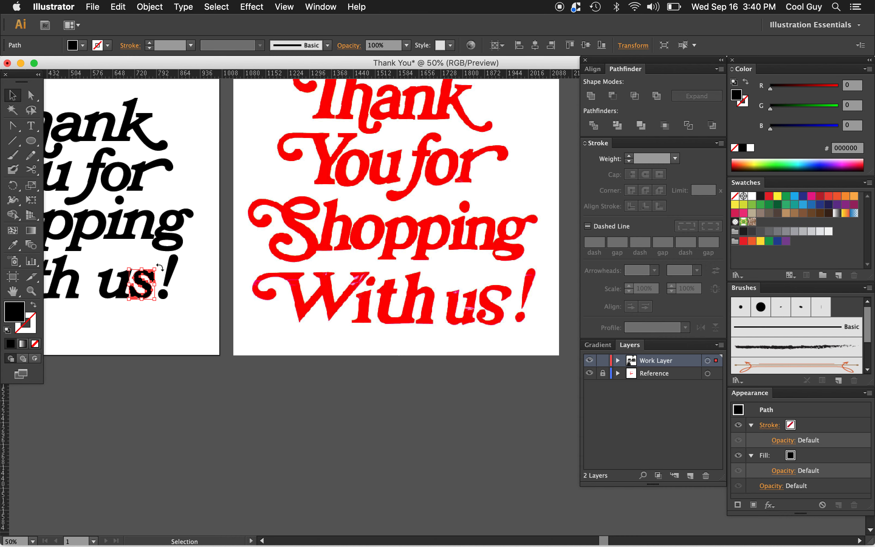
{"action": "left_click_drag", "start_coordinate": [160, 267], "coordinate": [119, 304]}
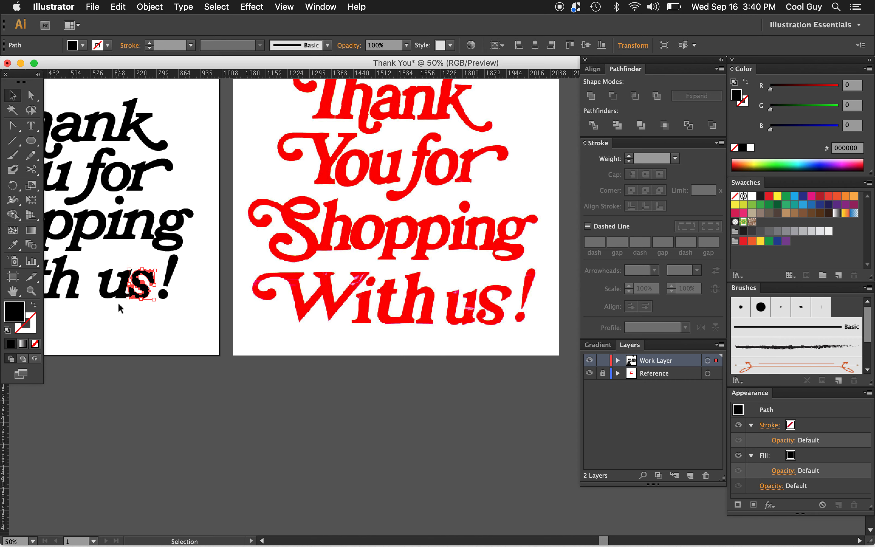
Nudge the rotated s right to separate it from the u of "us!" and clear the selection.
{"action": "key", "text": "Right"}
{"action": "key", "text": "Right"}
{"action": "key", "text": "Right"}
{"action": "key", "text": "Right"}
{"action": "key", "text": "Right"}
{"action": "key", "text": "Right"}
{"action": "key", "text": "Right"}
{"action": "key", "text": "Right"}
{"action": "key", "text": "Right"}
{"action": "key", "text": "Right"}
{"action": "key", "text": "Right"}
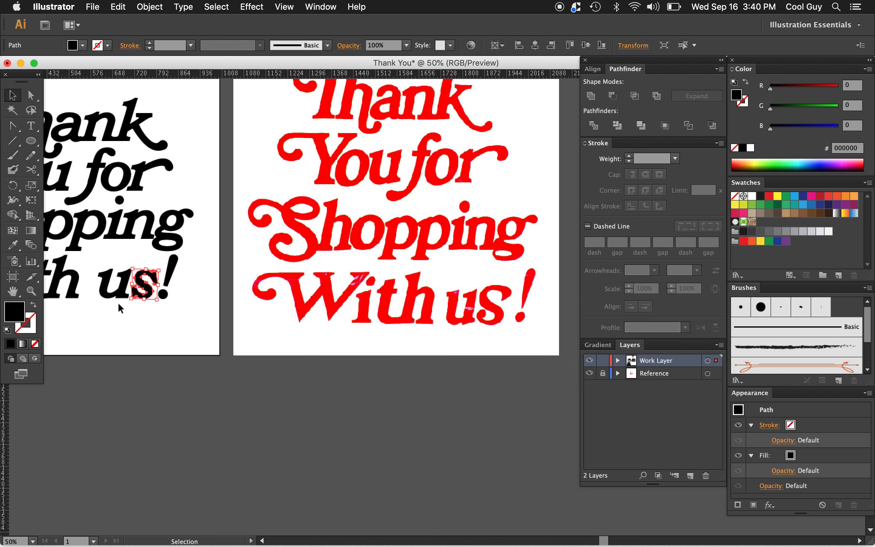
{"action": "left_click", "coordinate": [161, 325]}
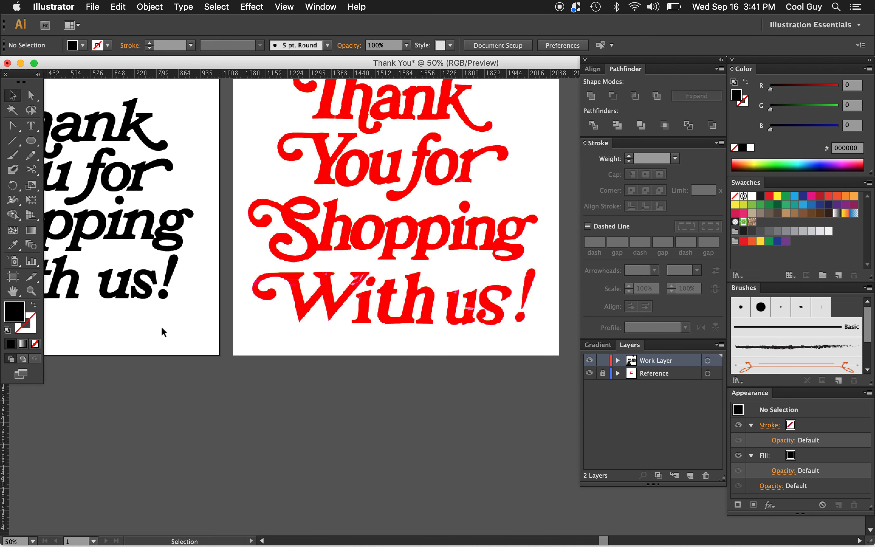
Compare the complete black lettering with the red reference side by side.
{"action": "key", "text": "a"}
{"action": "left_click", "coordinate": [157, 283]}
{"action": "left_click", "coordinate": [168, 337]}
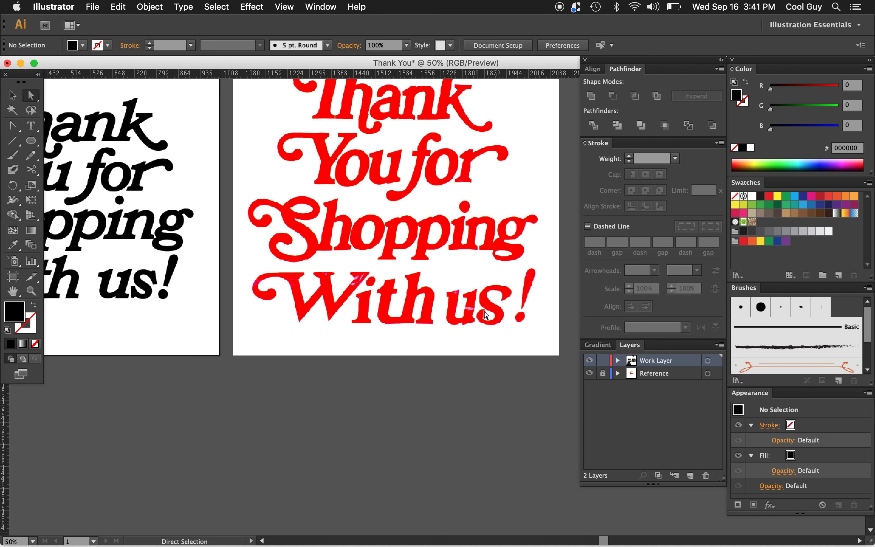
{"action": "key", "text": "z"}
{"action": "left_click", "coordinate": [174, 336], "text": "alt"}
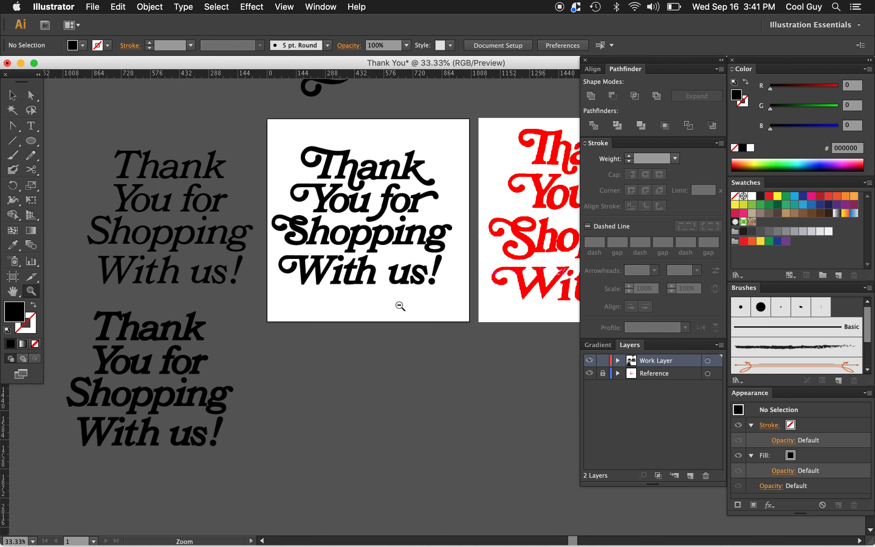
{"action": "left_click", "coordinate": [403, 304], "text": "alt"}
{"action": "scroll", "coordinate": [406, 305], "scroll_direction": "right", "scroll_amount": 1}
{"action": "scroll", "coordinate": [406, 305], "scroll_direction": "right", "scroll_amount": 3}
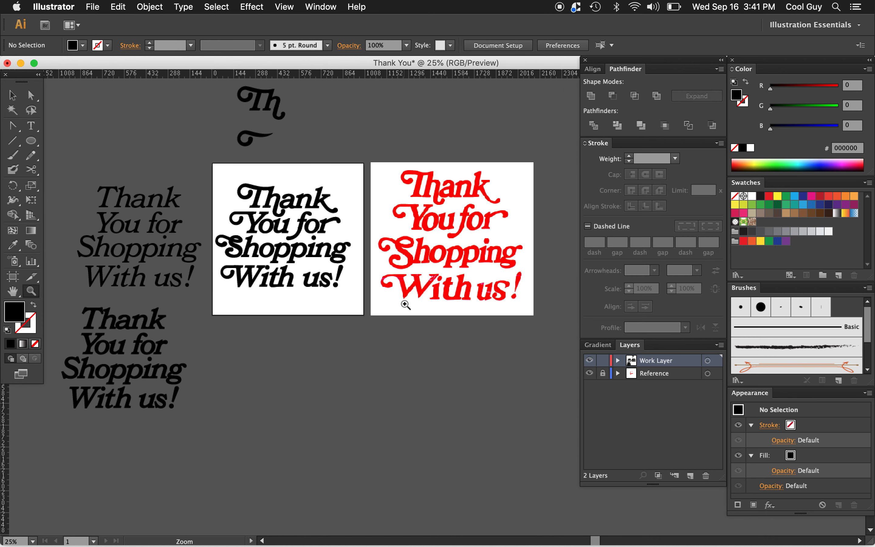
{"action": "key", "text": "v"}
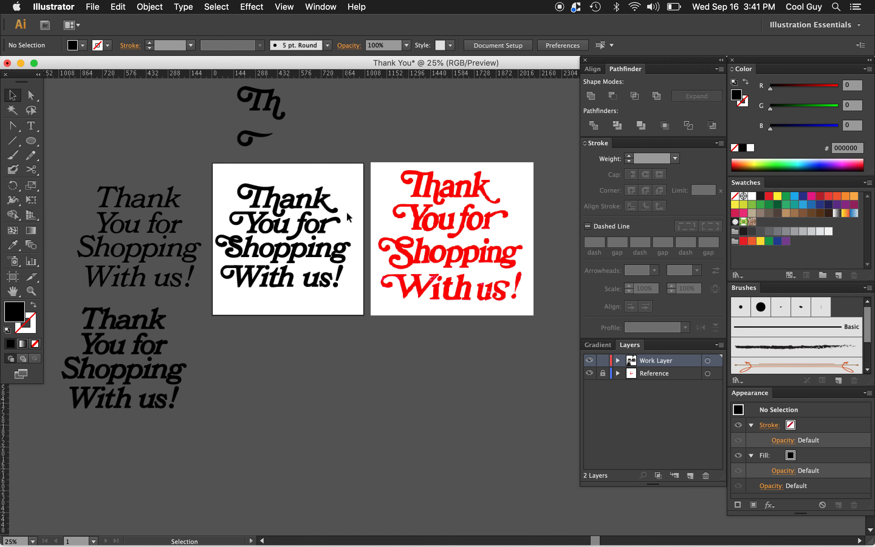
Group the letters and exclamation mark of "us!" in the black lettering on the artboard.
{"action": "left_click", "coordinate": [338, 279]}
{"action": "left_click_drag", "start_coordinate": [339, 279], "coordinate": [299, 296]}
{"action": "key", "text": "super+g"}
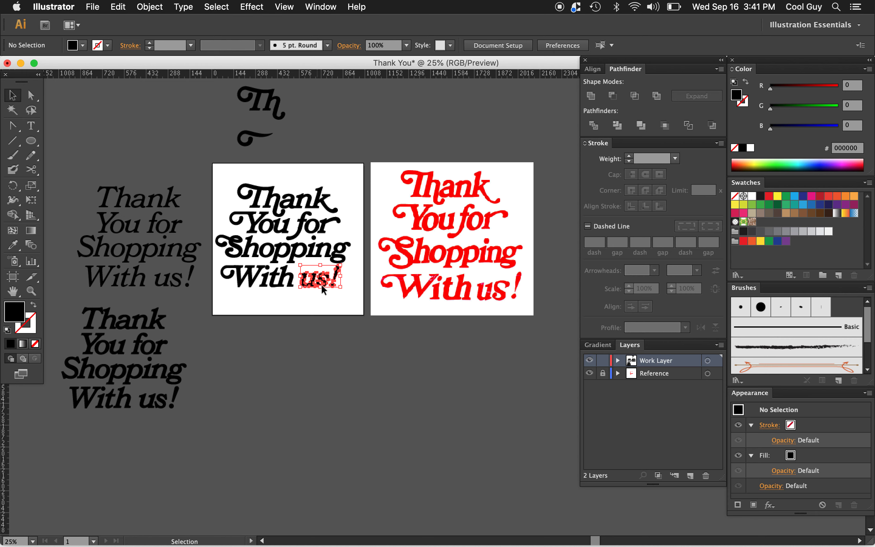
Nudge the complete black lettering slightly right on the artboard and place a backup copy of it below the artboard.
{"action": "left_click_drag", "start_coordinate": [348, 185], "coordinate": [216, 297]}
{"action": "key", "text": "shift+Right"}
{"action": "key", "text": "shift+Right"}
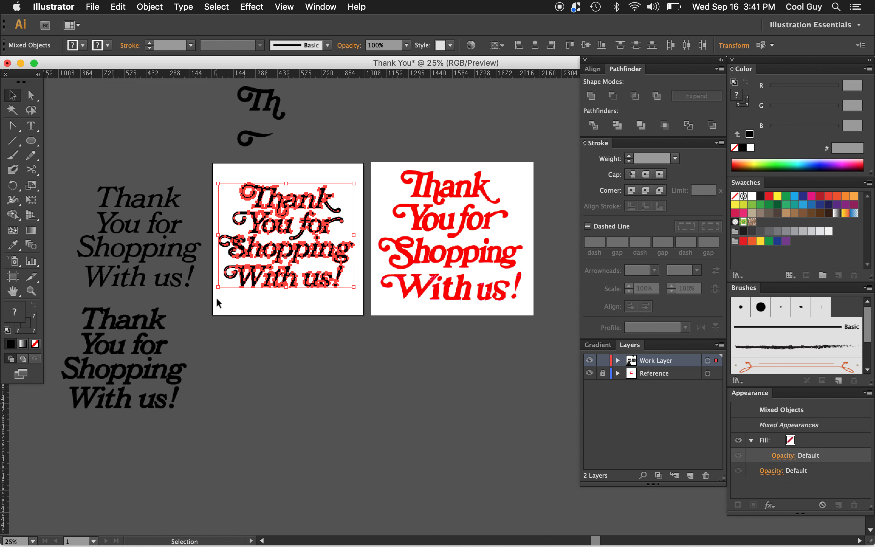
{"action": "left_click_drag", "start_coordinate": [302, 202], "coordinate": [306, 392]}
Expand the appearance and objects of the lettering on the artboard and unite its overlapping shapes.
{"action": "left_click_drag", "start_coordinate": [356, 170], "coordinate": [225, 303]}
{"action": "left_click", "coordinate": [150, 6]}
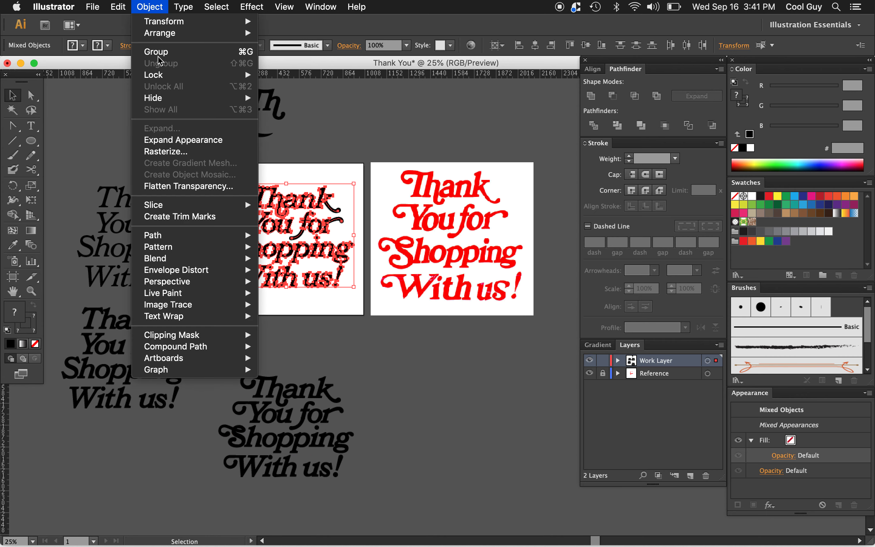
{"action": "left_click", "coordinate": [161, 140]}
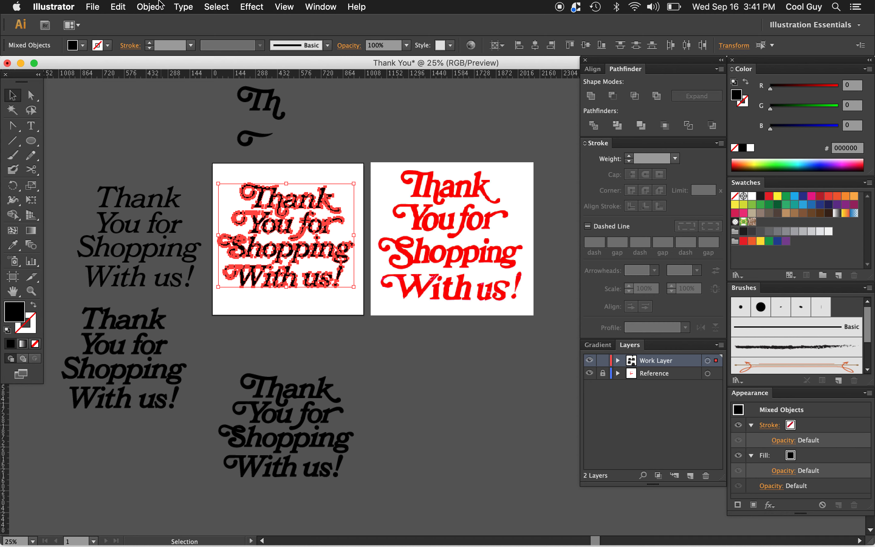
{"action": "left_click", "coordinate": [153, 10]}
{"action": "left_click", "coordinate": [153, 130]}
{"action": "left_click", "coordinate": [593, 96]}
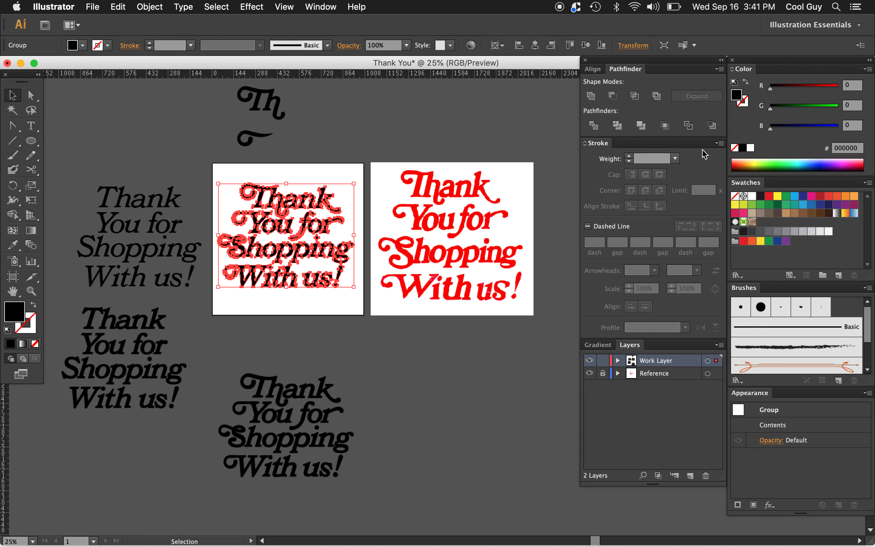
Fill the united lettering with the red swatch ED1C24 and clear the selection.
{"action": "left_click", "coordinate": [770, 197]}
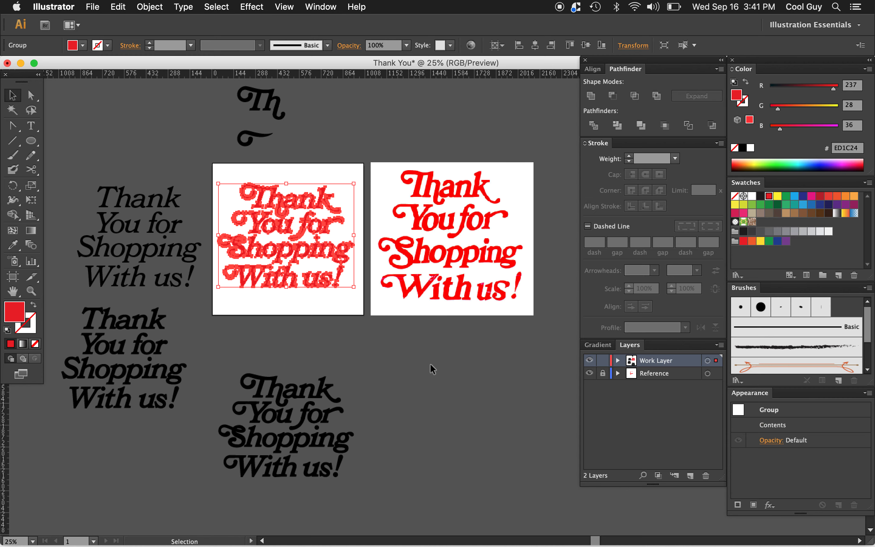
{"action": "left_click", "coordinate": [417, 374]}
Compare the finished red lettering up close with the red reference beside it, line by line.
{"action": "key", "text": "z"}
{"action": "left_click", "coordinate": [362, 287]}
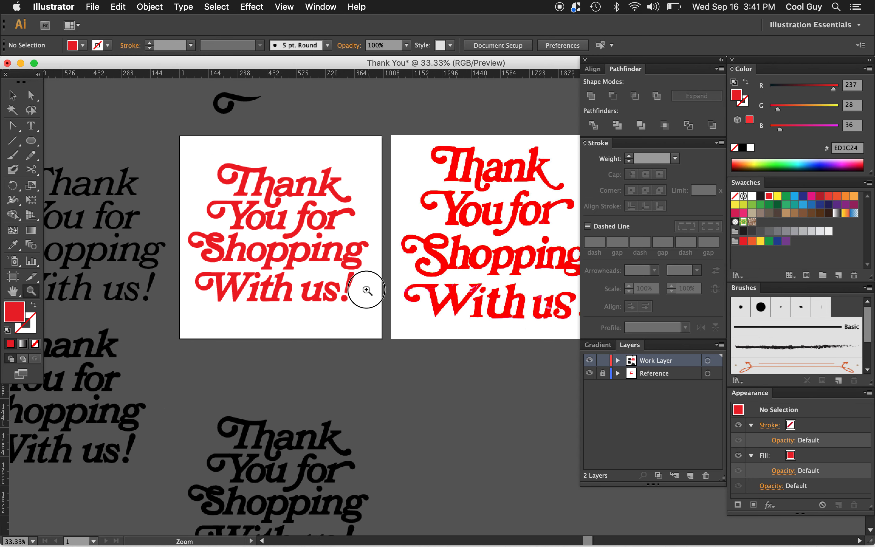
{"action": "scroll", "coordinate": [367, 290], "scroll_direction": "right", "scroll_amount": 5}
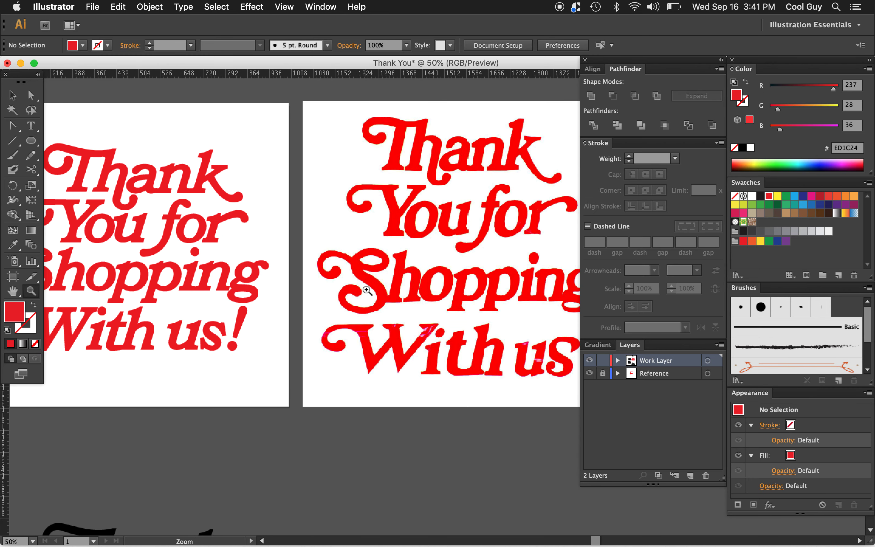
{"action": "scroll", "coordinate": [367, 289], "scroll_direction": "right", "scroll_amount": 5}
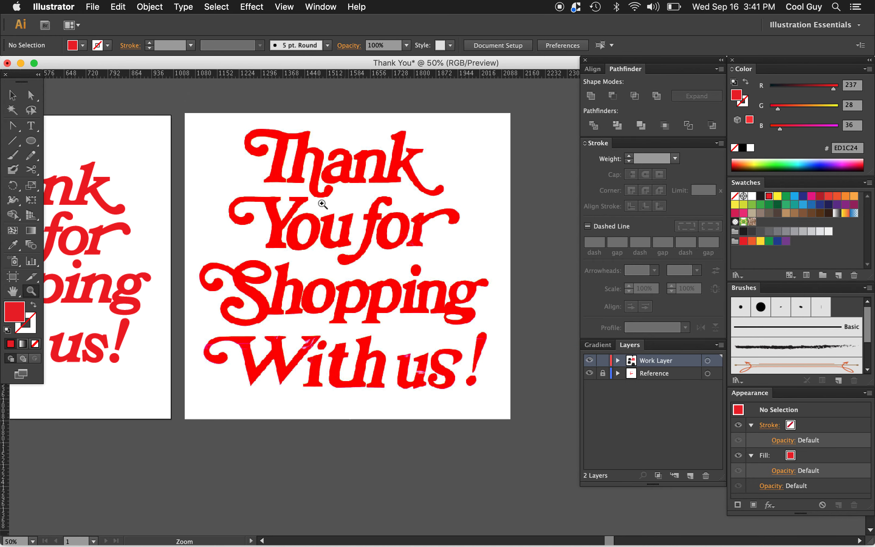
{"action": "scroll", "coordinate": [323, 204], "scroll_direction": "left", "scroll_amount": 6}
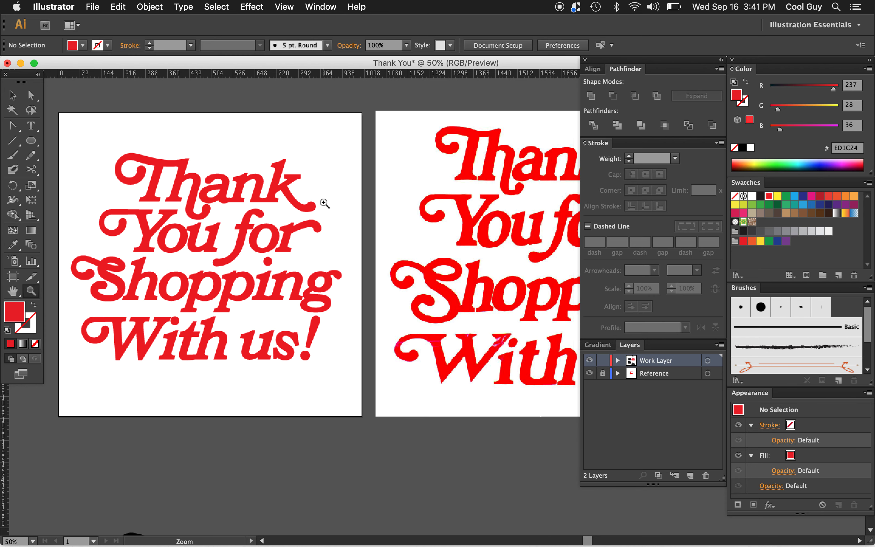
{"action": "scroll", "coordinate": [324, 204], "scroll_direction": "right", "scroll_amount": 5}
{"action": "scroll", "coordinate": [324, 204], "scroll_direction": "down", "scroll_amount": 2}
{"action": "scroll", "coordinate": [325, 203], "scroll_direction": "left", "scroll_amount": 8}
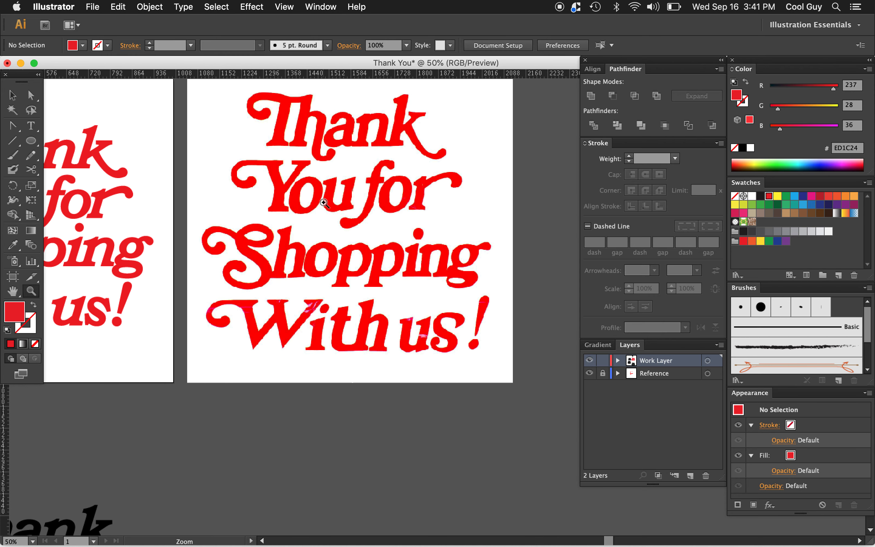
{"action": "scroll", "coordinate": [324, 204], "scroll_direction": "right", "scroll_amount": 8}
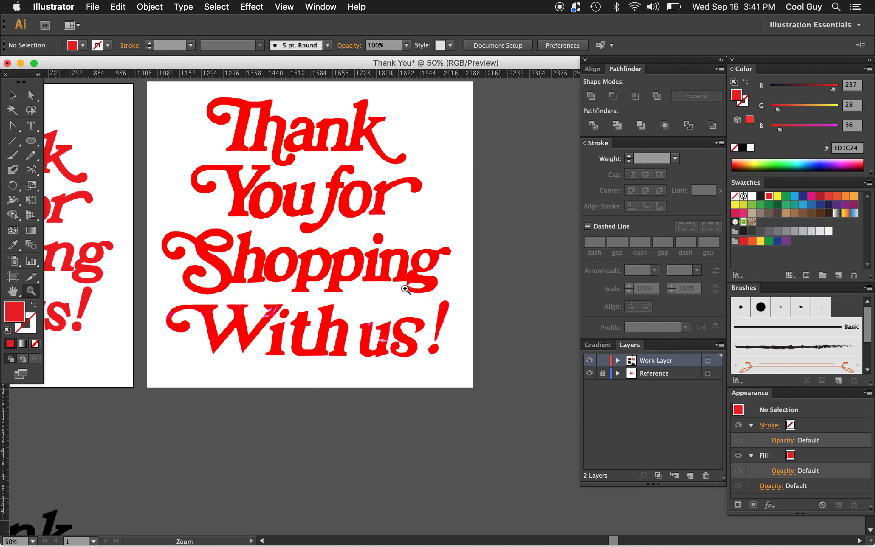
{"action": "scroll", "coordinate": [378, 342], "scroll_direction": "left", "scroll_amount": 5}
{"action": "scroll", "coordinate": [379, 342], "scroll_direction": "up", "scroll_amount": 1}
{"action": "scroll", "coordinate": [379, 343], "scroll_direction": "left", "scroll_amount": 4}
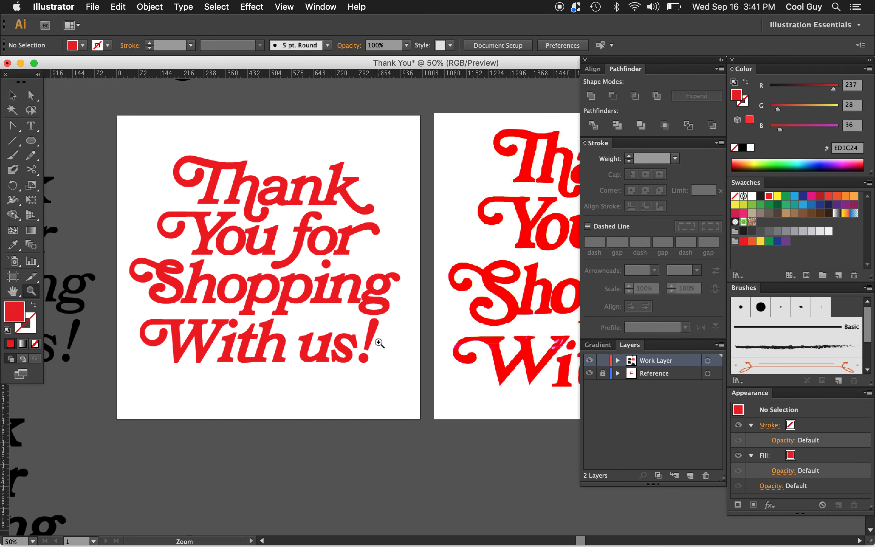
Move the whole red lettering slightly down and right on the artboard and clear the selection.
{"action": "key", "text": "v"}
{"action": "left_click_drag", "start_coordinate": [394, 145], "coordinate": [131, 390]}
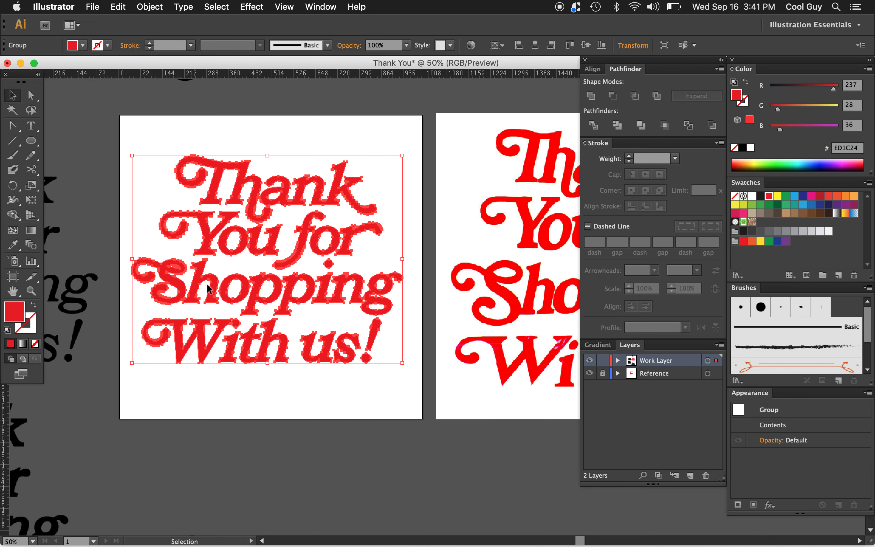
{"action": "left_click_drag", "start_coordinate": [214, 283], "coordinate": [218, 298]}
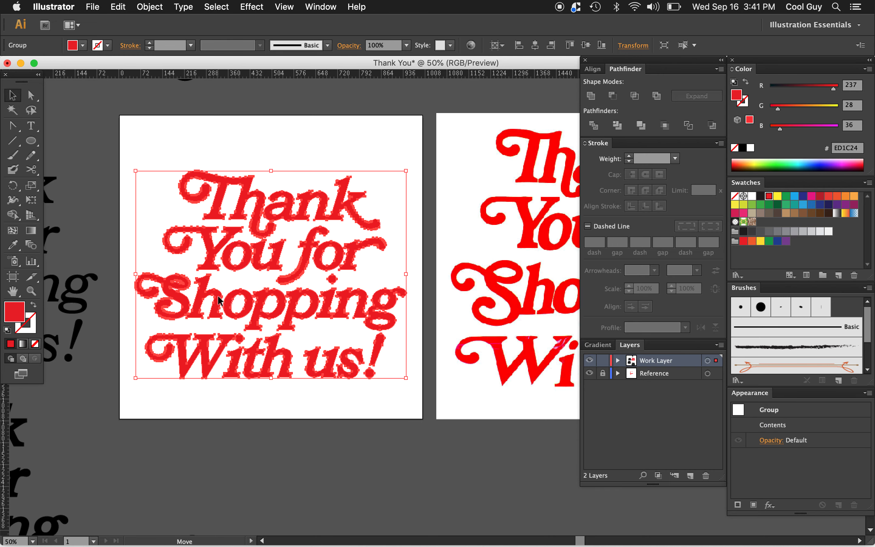
{"action": "left_click", "coordinate": [292, 149]}
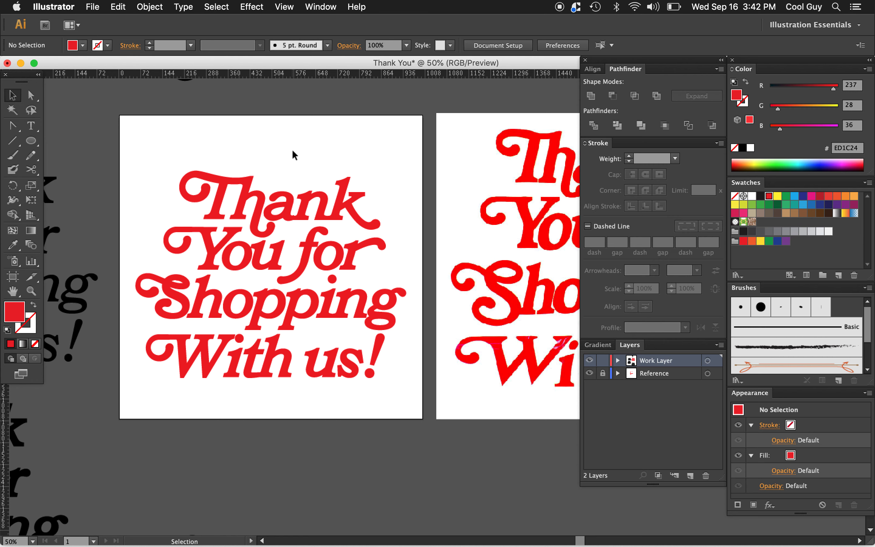